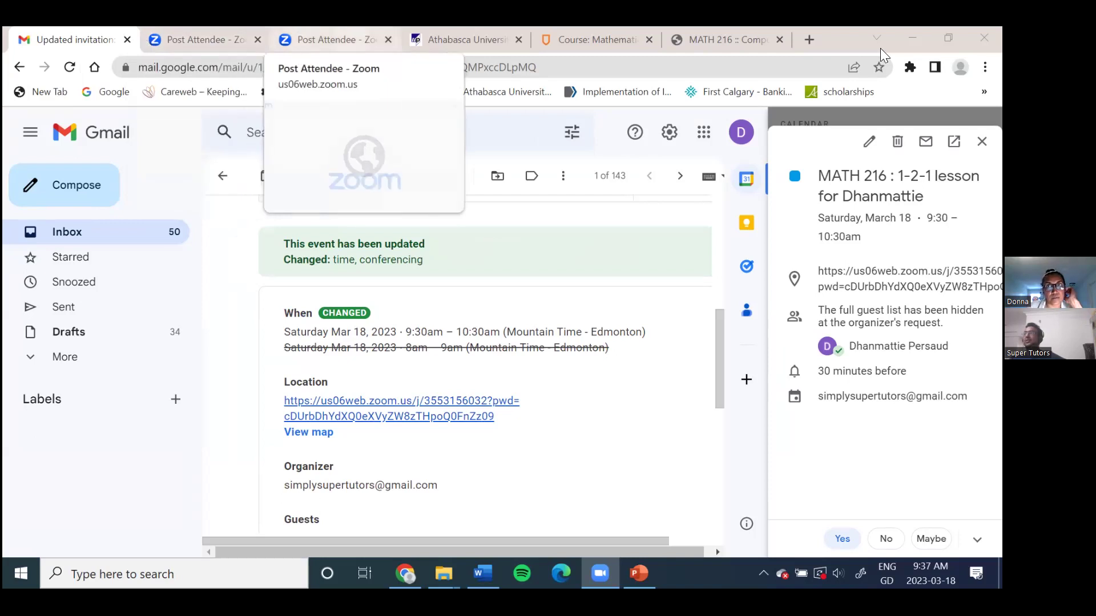
Step: Switch to the MATH 216 lab tab and scroll up to the Activity 3 survey scenario
key("ctrl+shift+Tab")
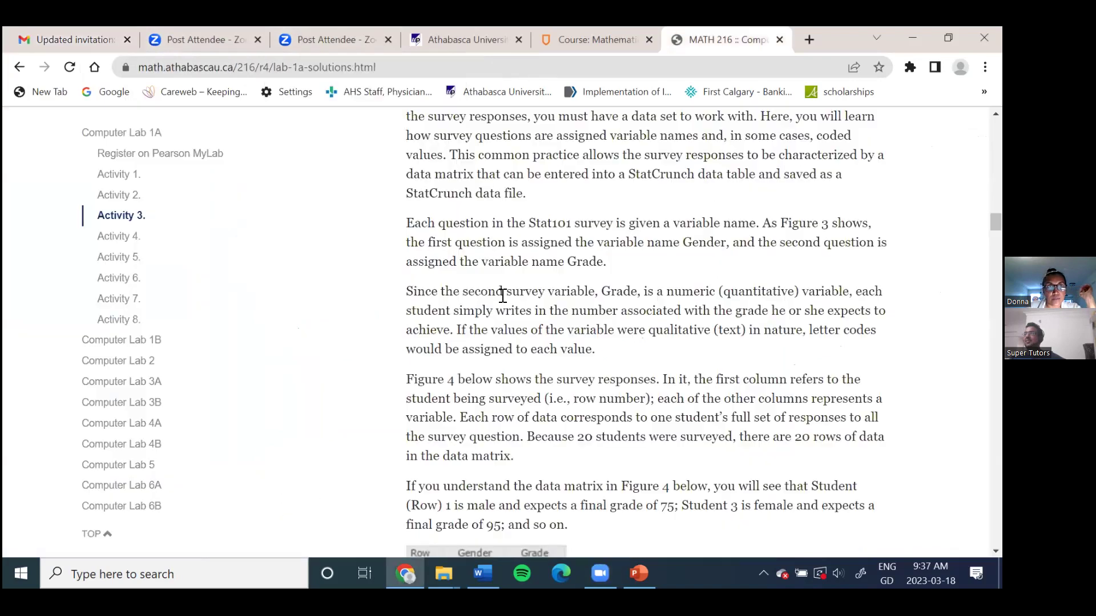
scroll(427, 311, "up", 3)
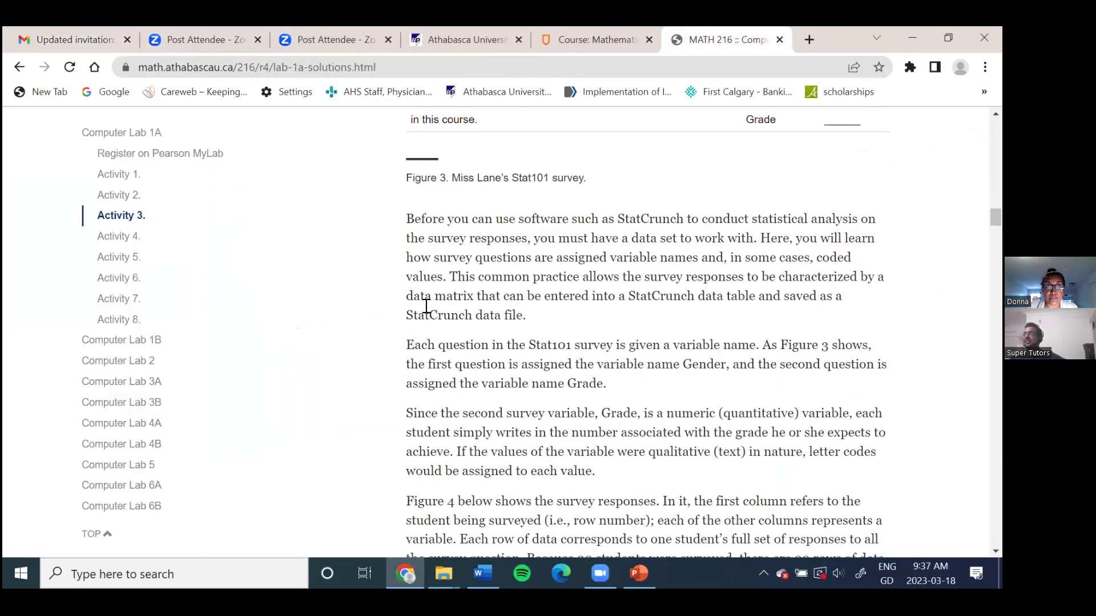
scroll(426, 309, "up", 5)
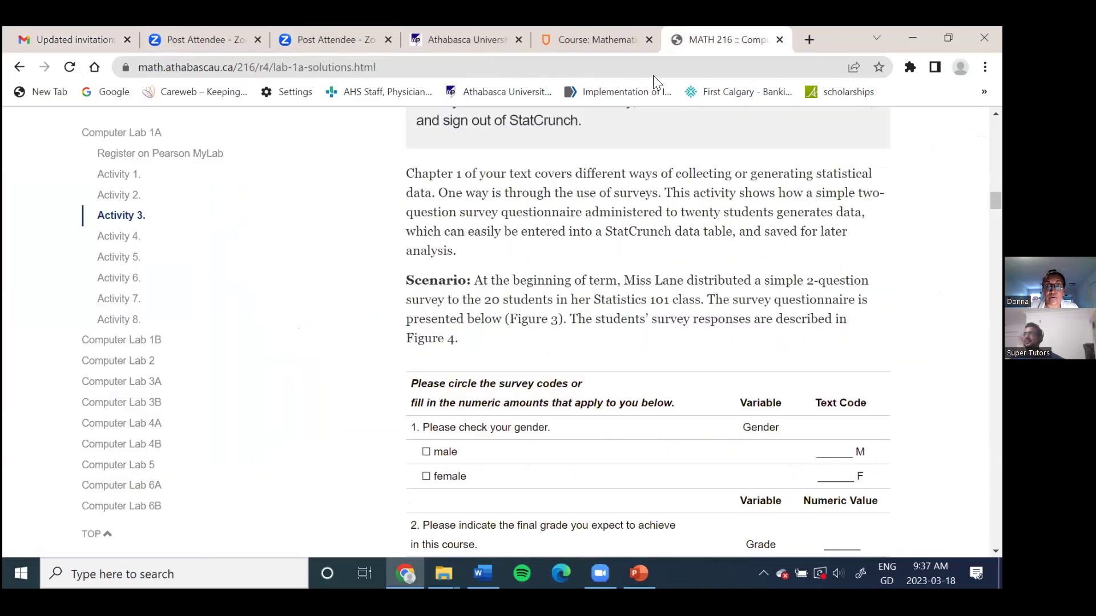
Step: Clear the address bar and open a new blank browser tab
left_click(657, 67)
key("BackSpace")
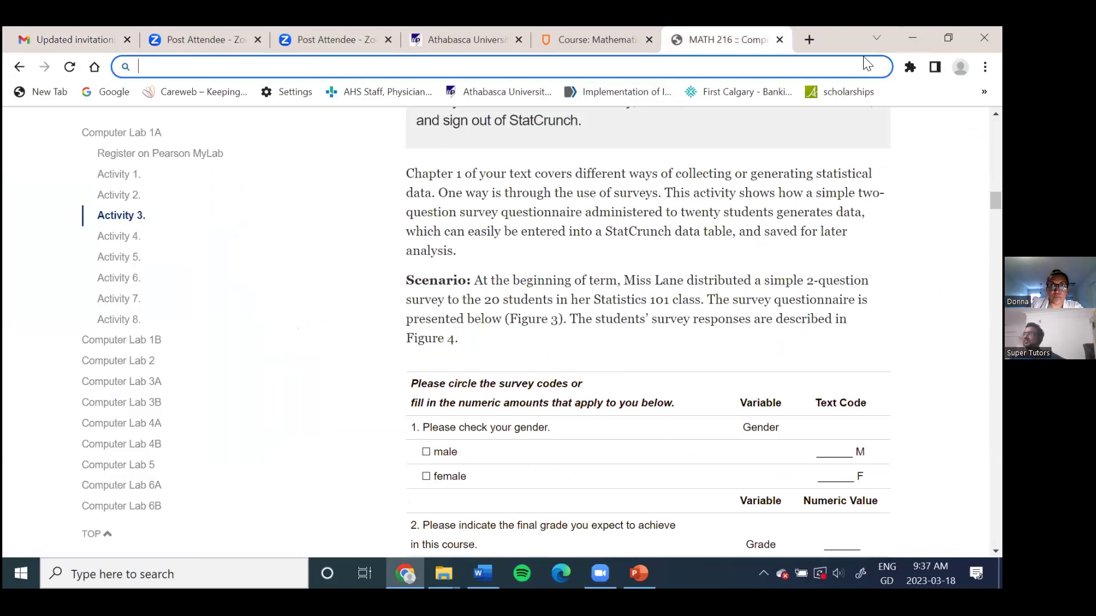
key("ctrl+t")
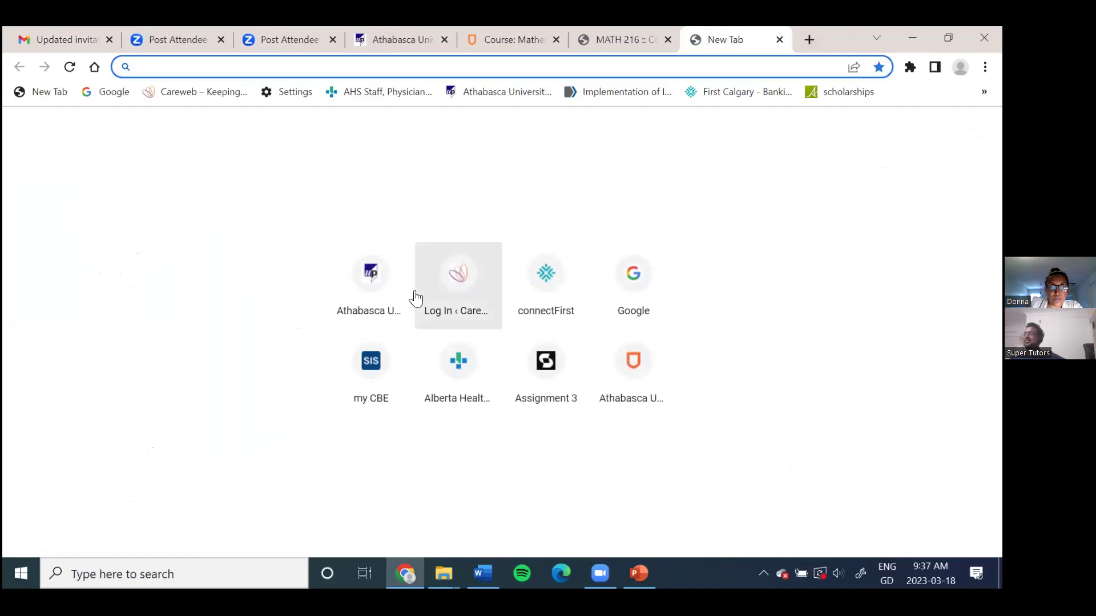
Step: Search Google for 'statcrunch' and open the StatCrunch home page from the results
left_click(627, 294)
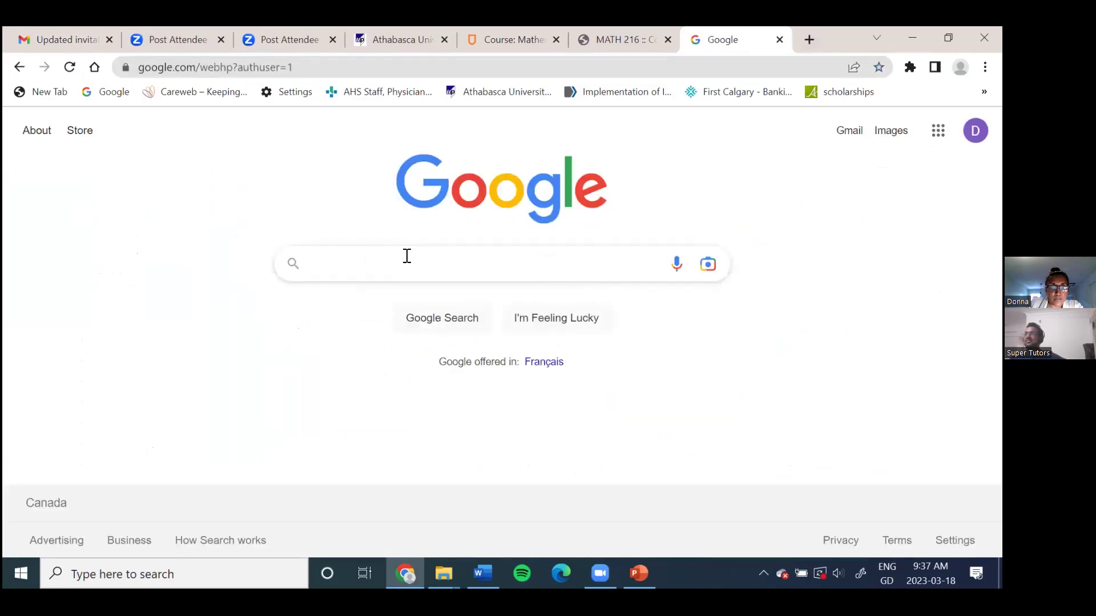
type("stat")
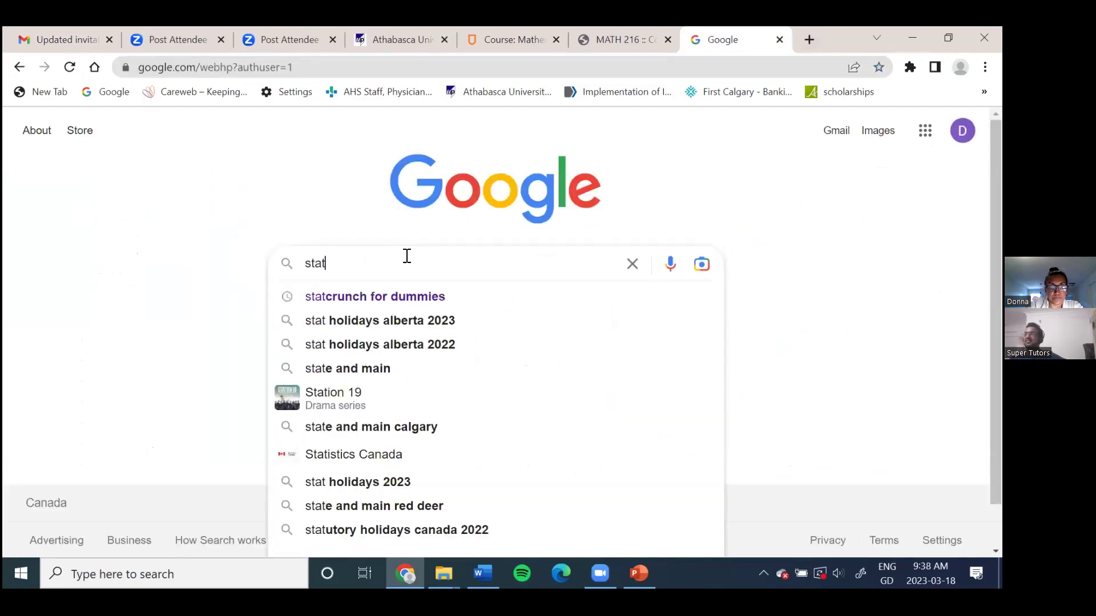
type("crunch")
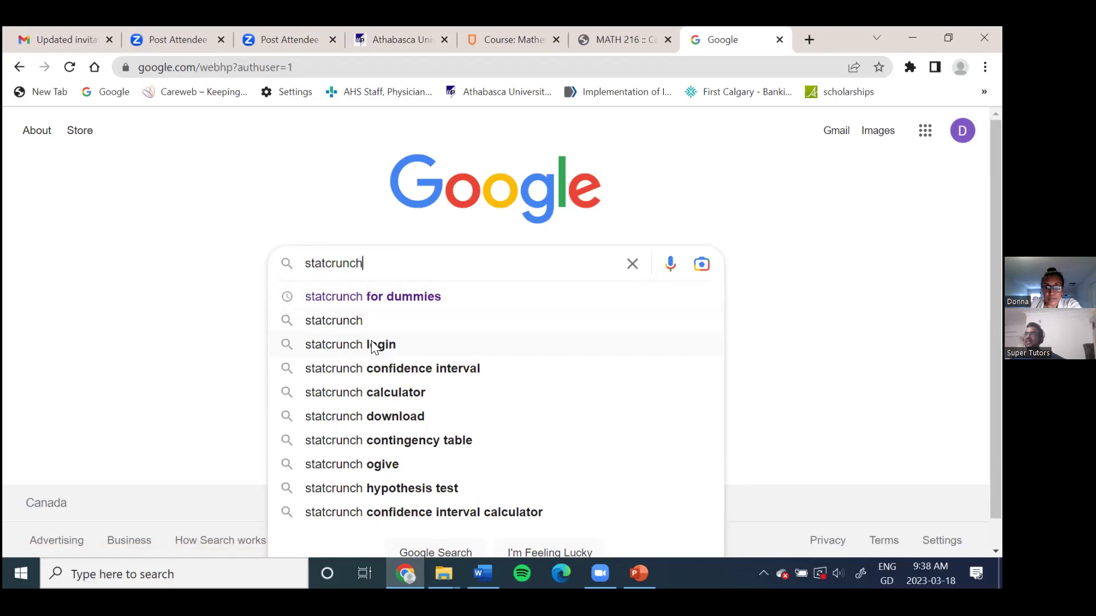
key("Return")
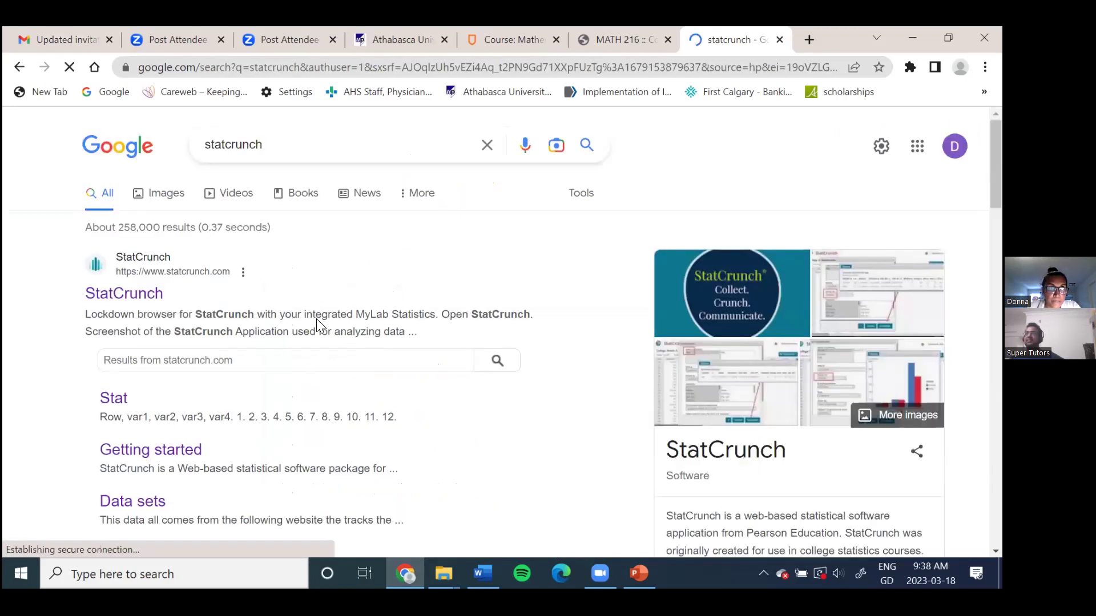
left_click(142, 294)
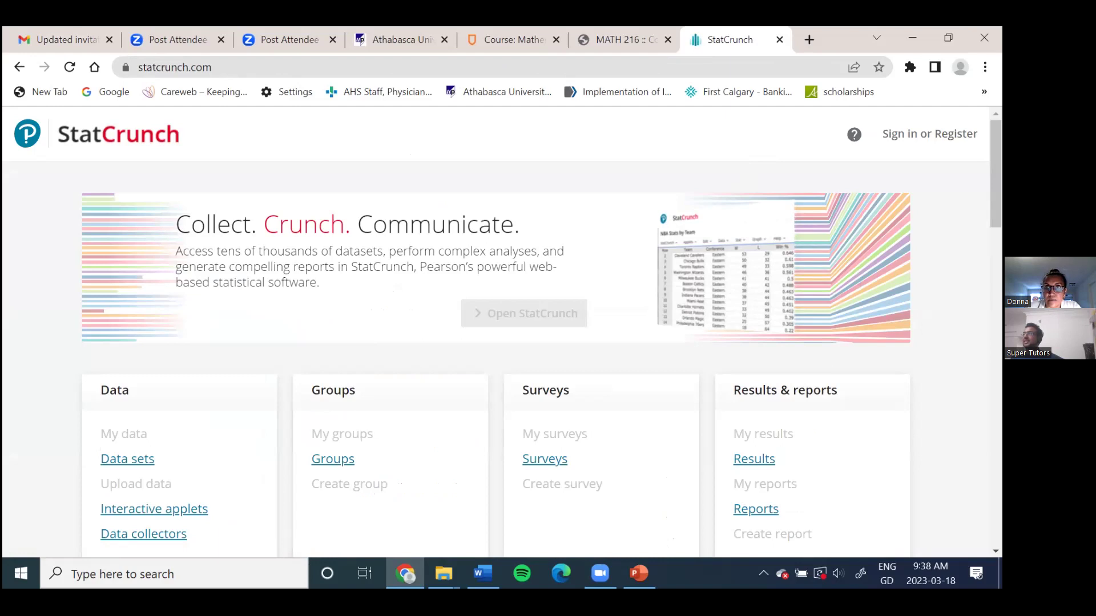
Step: Sign in to StatCrunch with the saved username and the account password
left_click(930, 133)
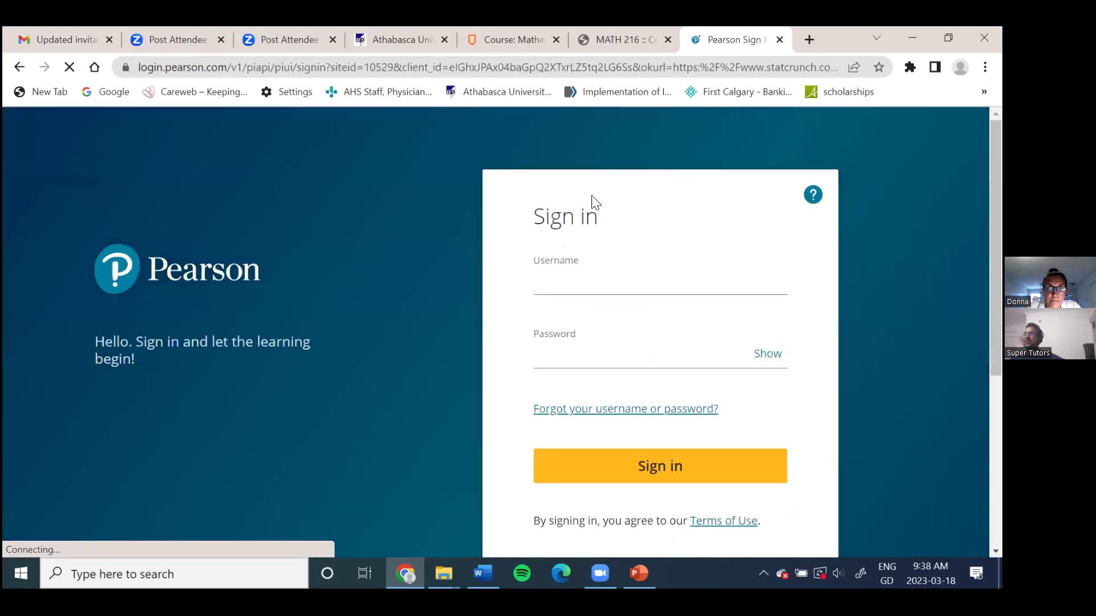
left_click(576, 281)
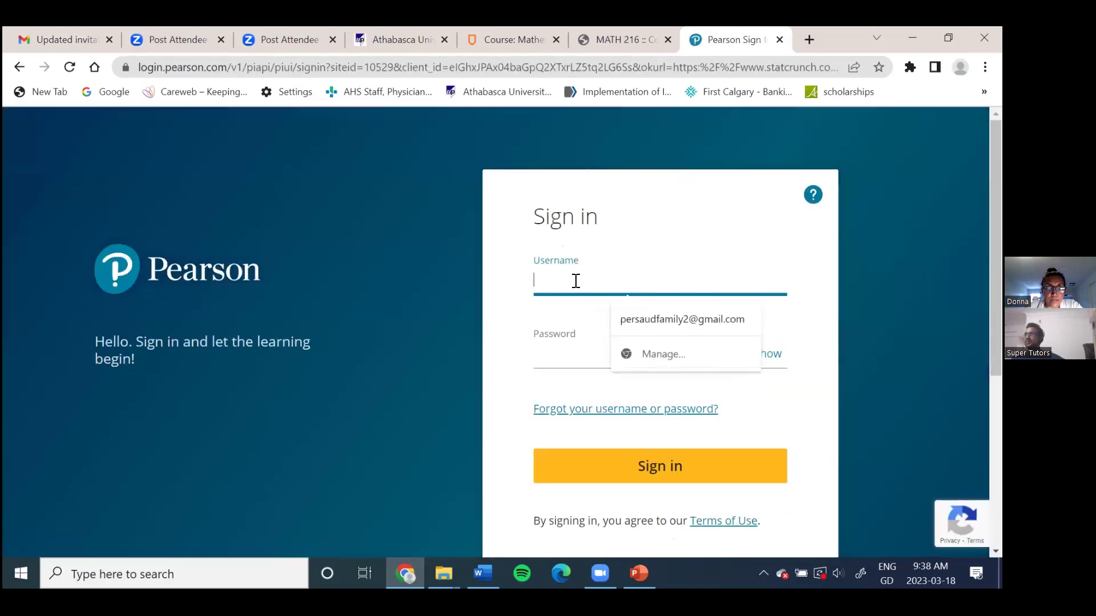
left_click(662, 319)
left_click(565, 349)
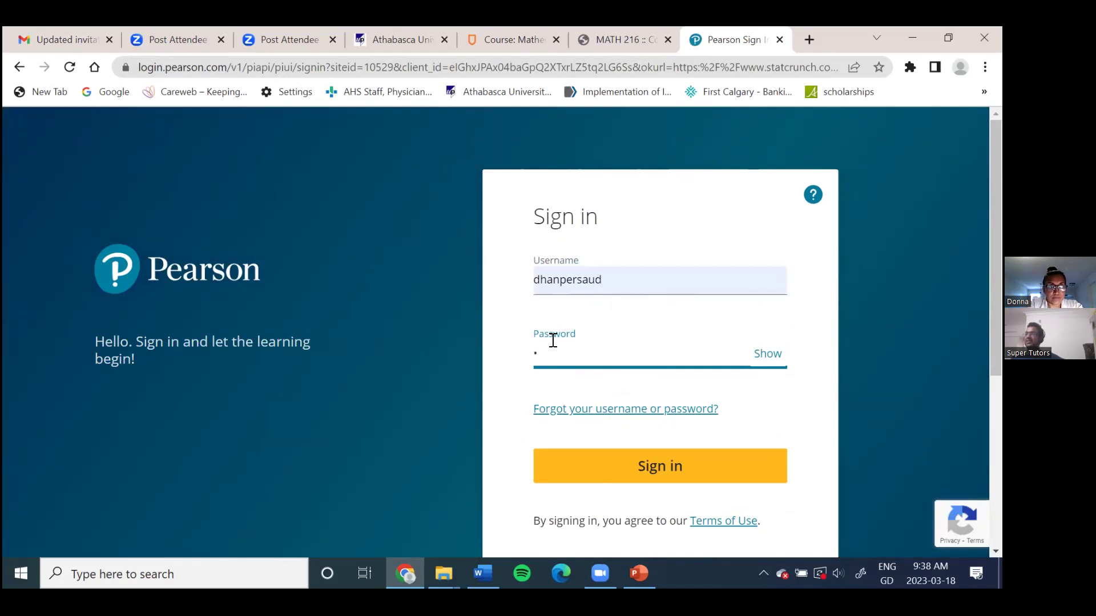
type("•••••••••")
key("Return")
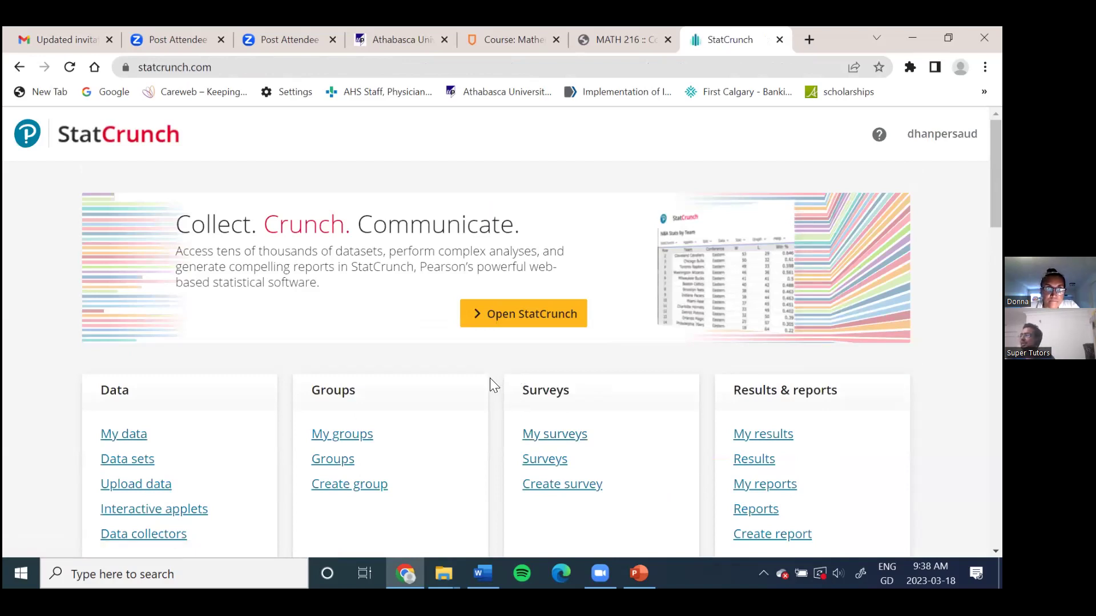
Step: Review the signed-in StatCrunch home page, then return to the Gmail invitation
scroll(489, 385, "down", 1)
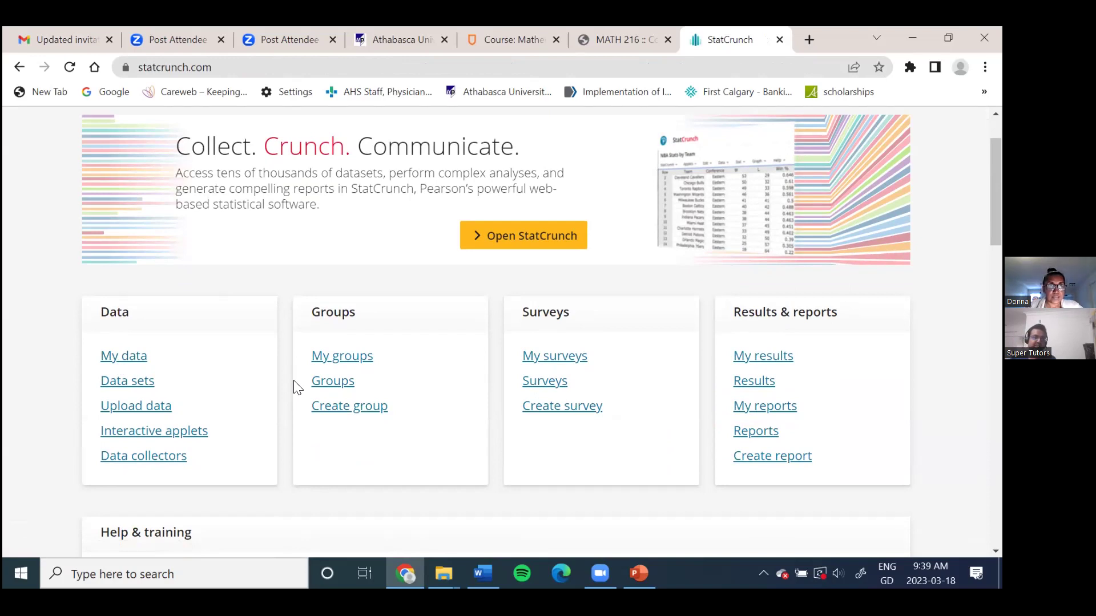
mouse_move(57, 41)
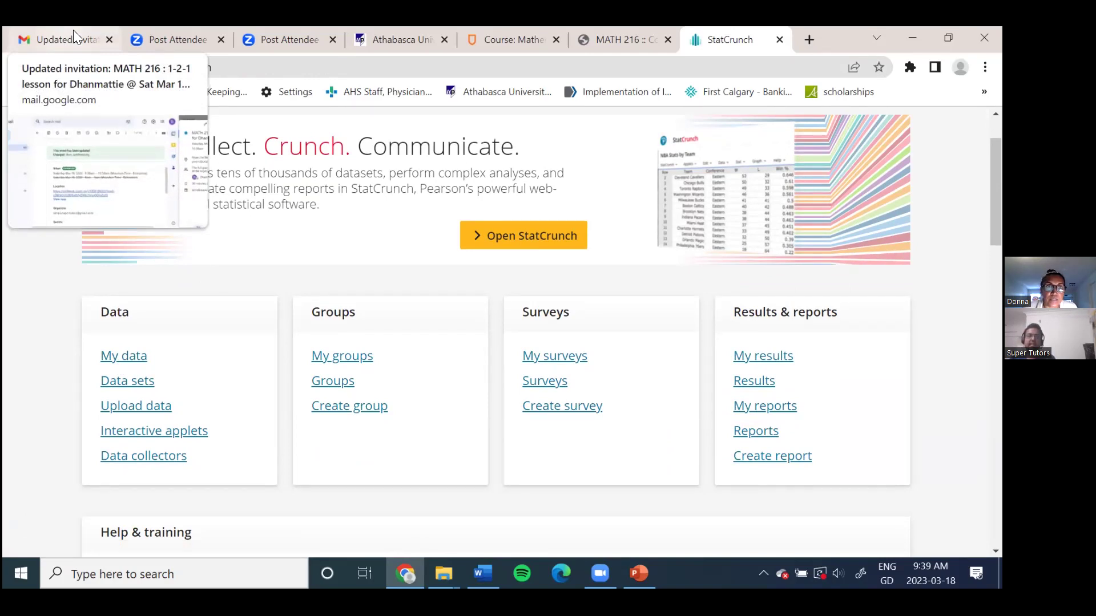
left_click(73, 29)
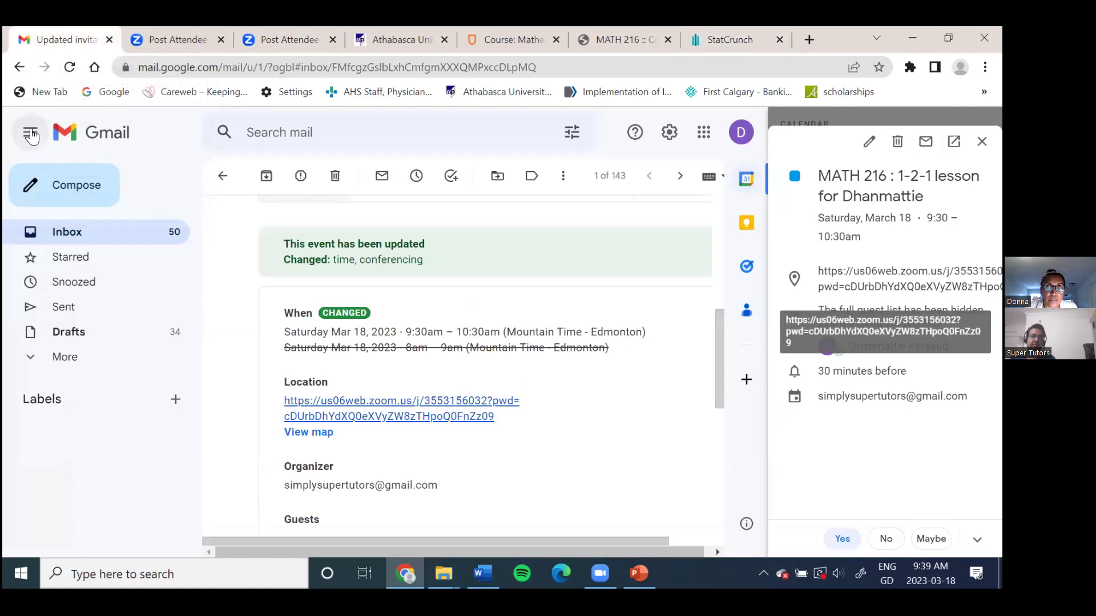
Step: Refresh the Gmail inbox and download the assign1 and sylabus attachment, opening it in Word
left_click(68, 233)
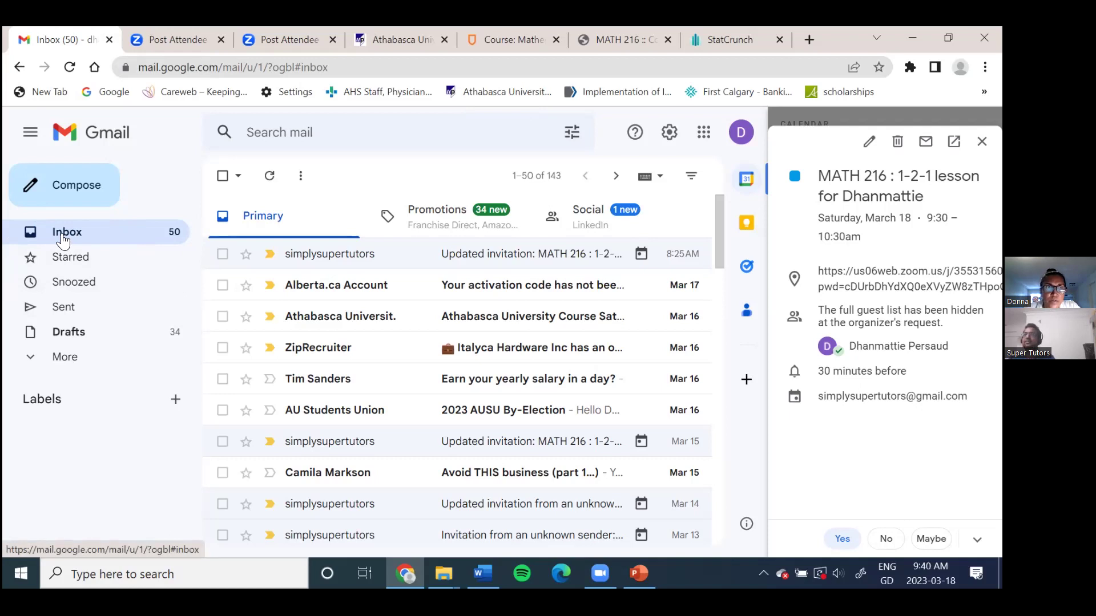
left_click(71, 67)
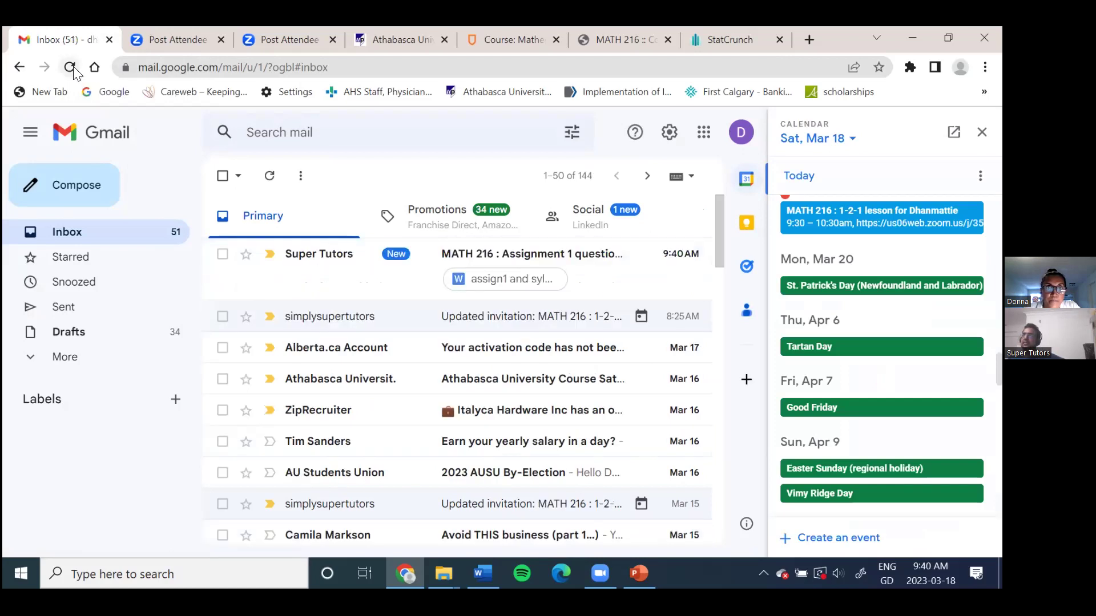
left_click(504, 278)
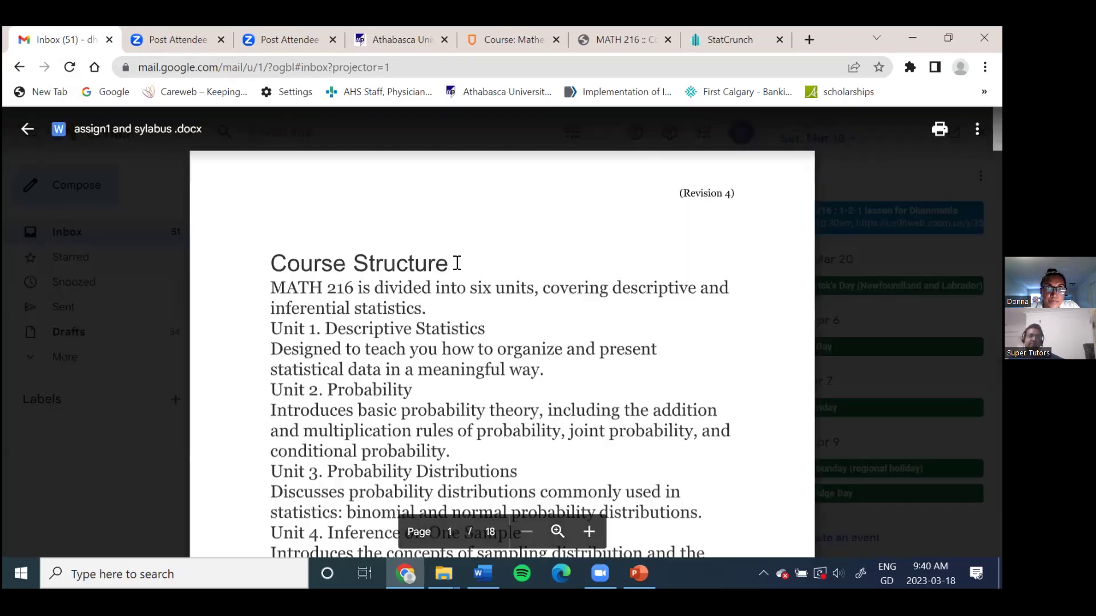
left_click(939, 129)
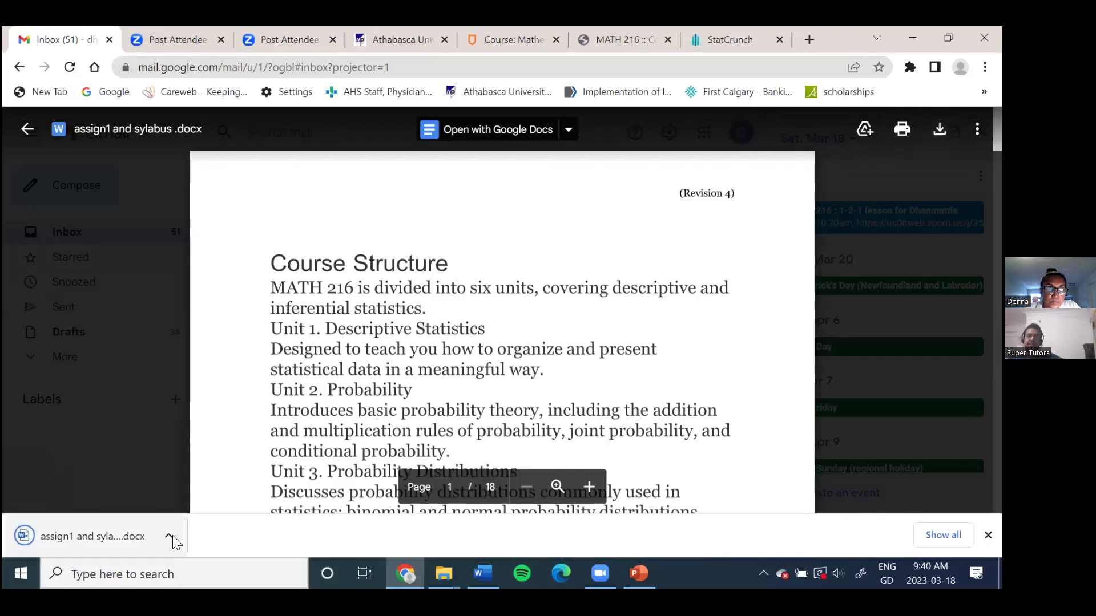
left_click(170, 534)
left_click(207, 435)
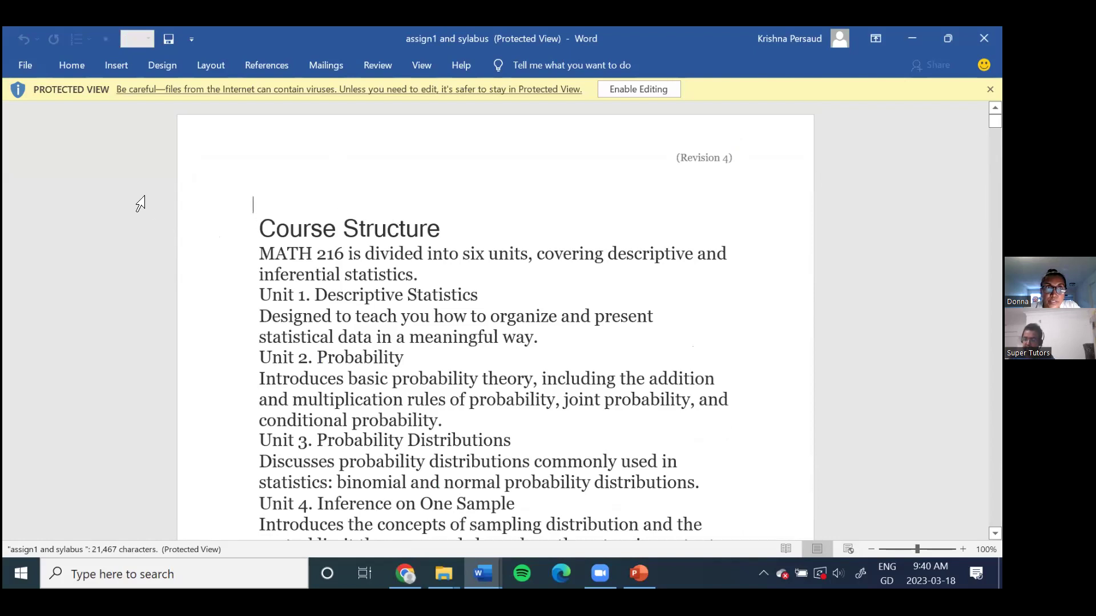
Step: Dismiss the Protected View save warning and enable editing for assign1 and sylabus
left_click(19, 68)
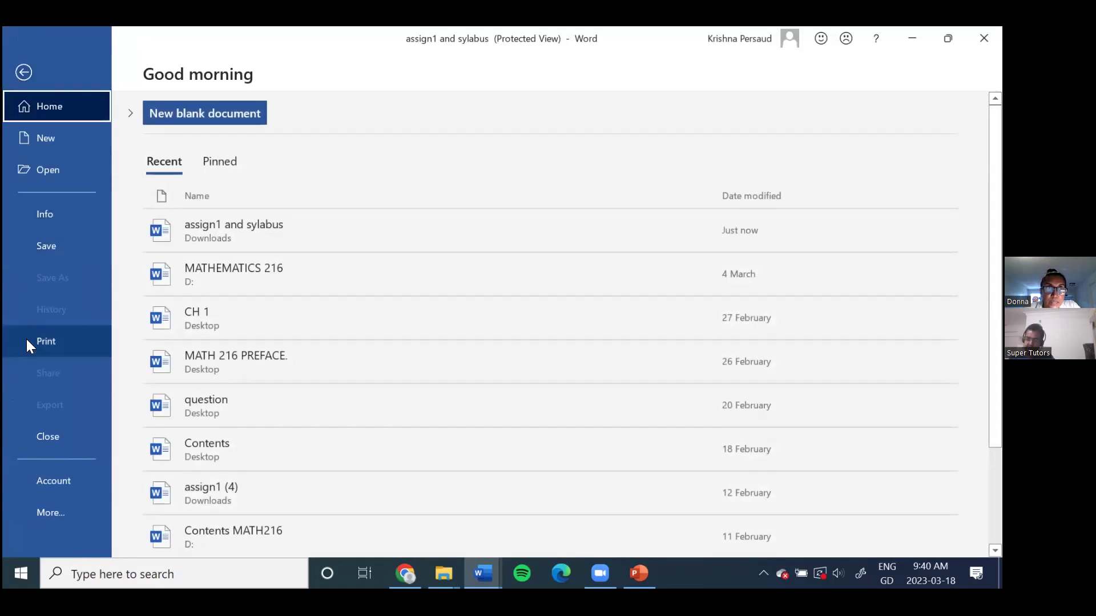
left_click(55, 252)
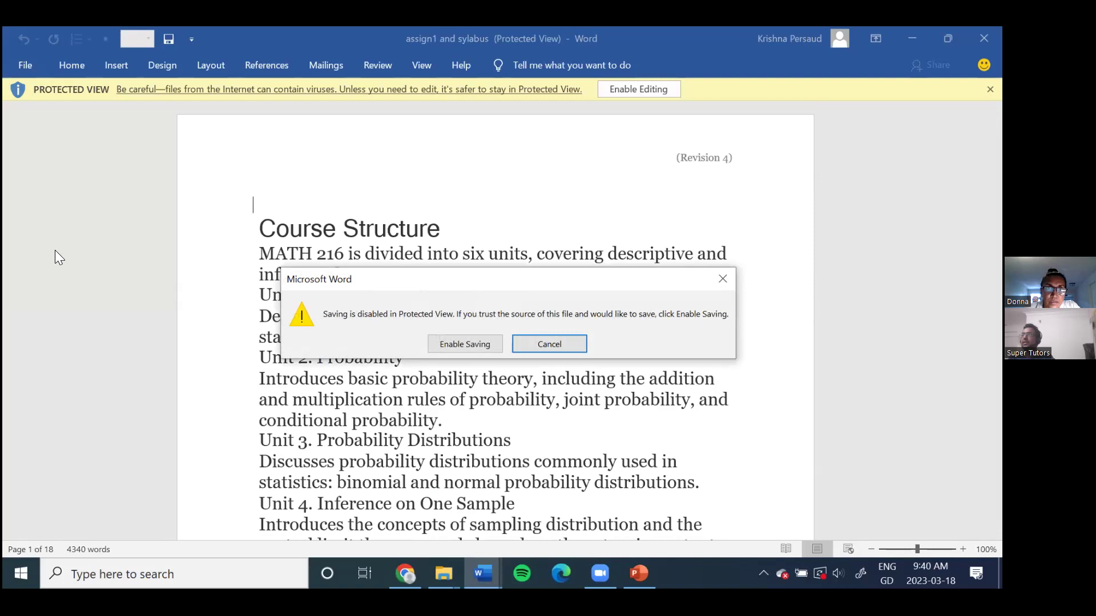
left_click(723, 278)
mouse_move(444, 574)
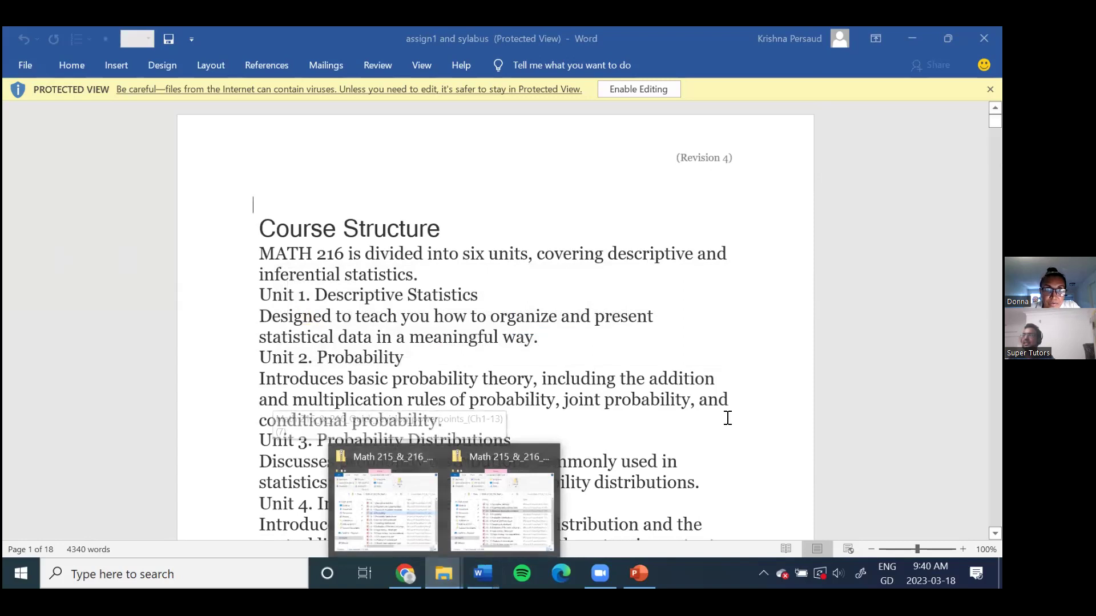
left_click(774, 453)
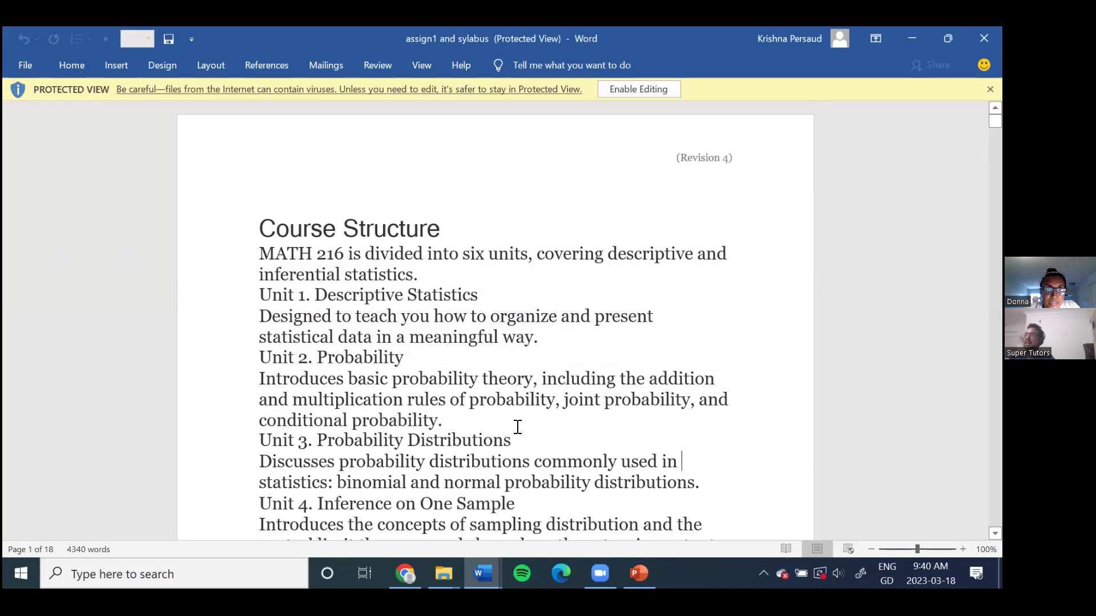
left_click(658, 90)
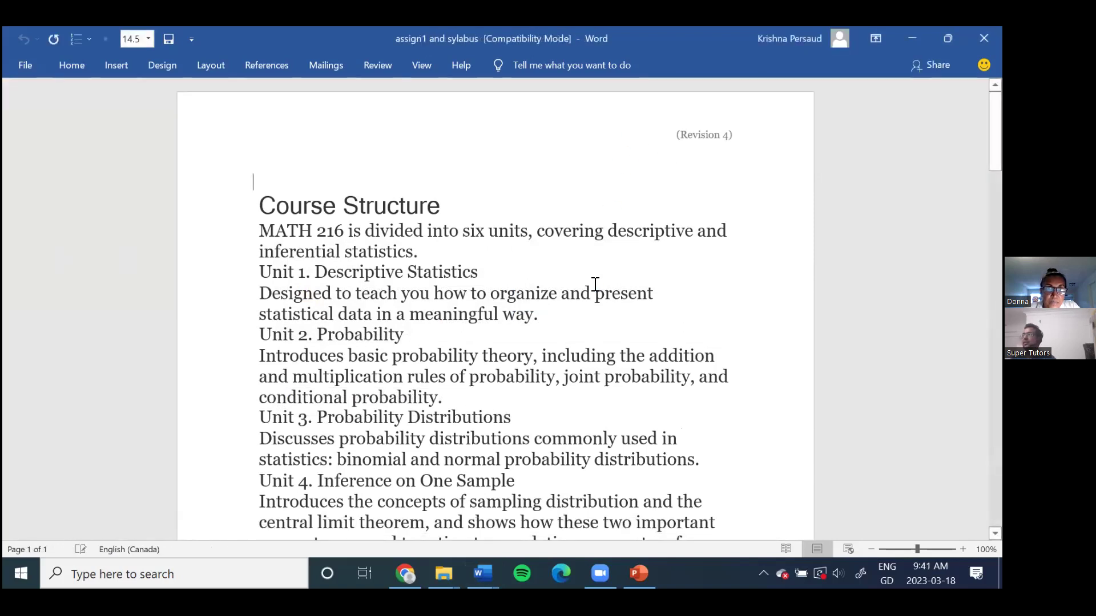
Step: Scroll from the page 13 instructions up to the Figure 1 response table on page 12
scroll(595, 287, "down", 10)
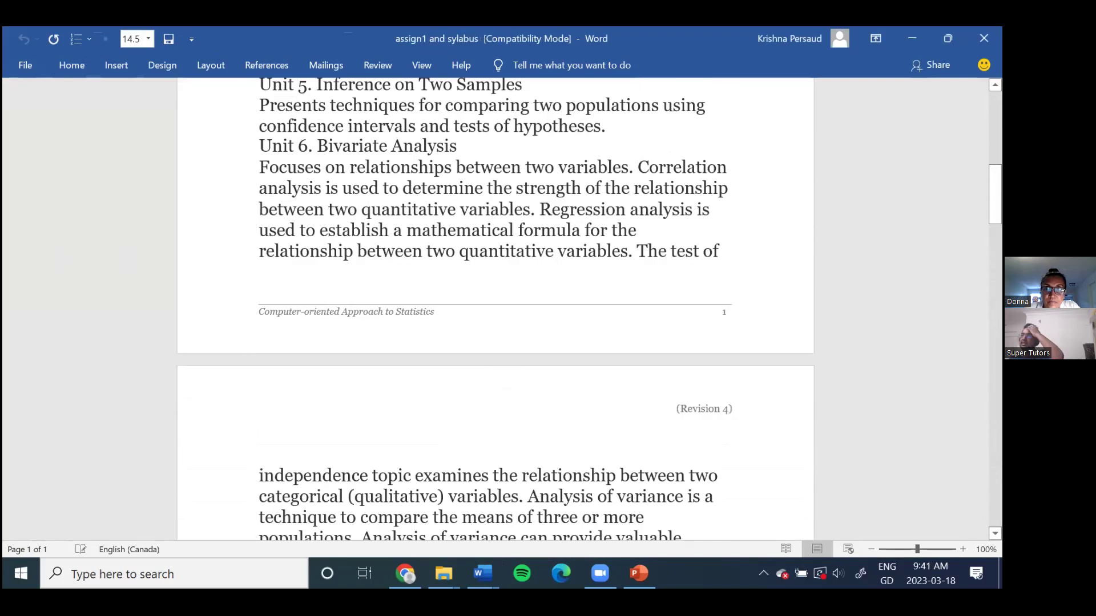
left_click_drag(995, 194, 995, 485)
scroll(889, 473, "down", 3)
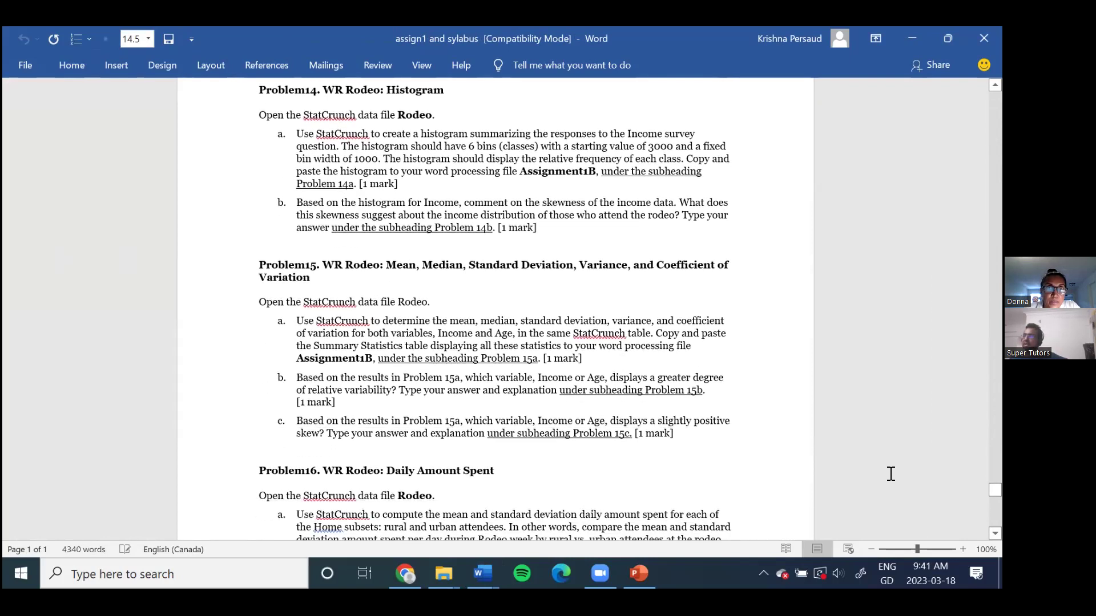
scroll(891, 474, "up", 10)
scroll(741, 417, "up", 5)
scroll(711, 398, "up", 15)
scroll(705, 402, "up", 8)
scroll(705, 402, "up", 10)
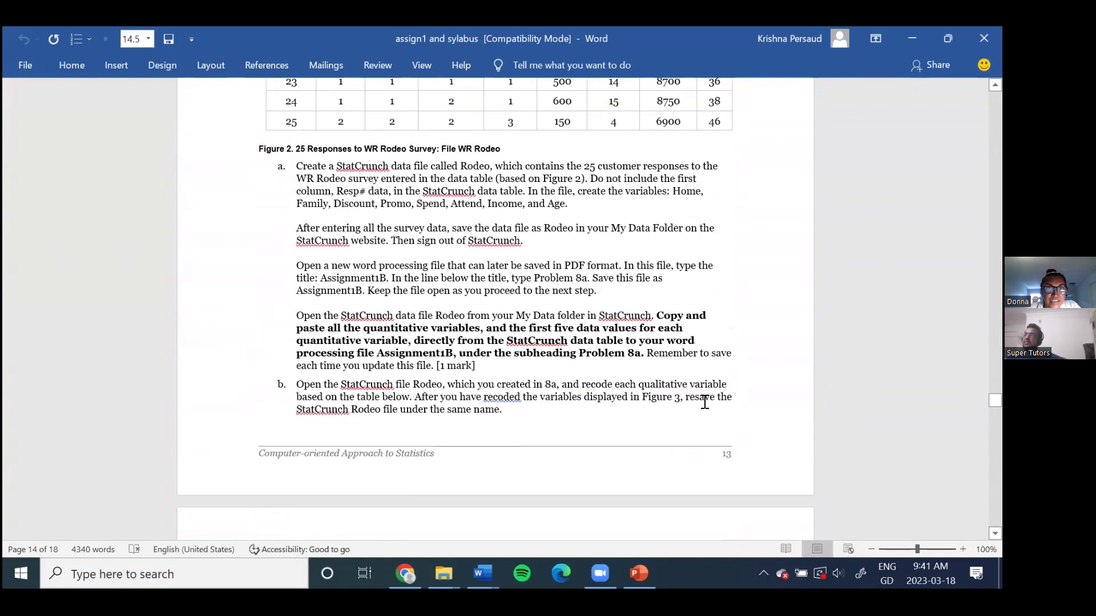
scroll(705, 402, "up", 3)
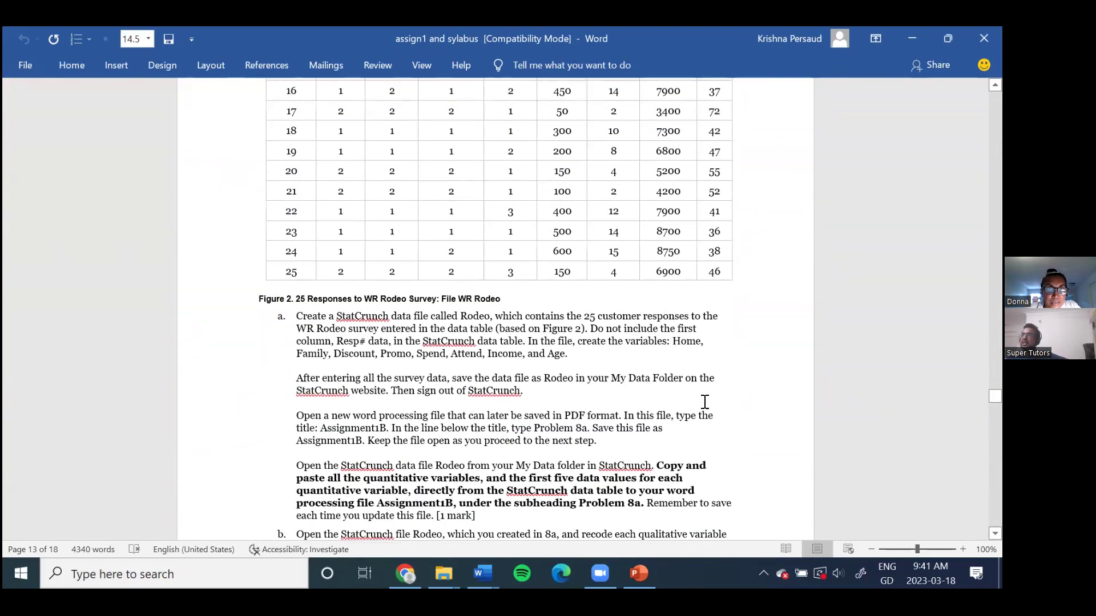
scroll(705, 401, "down", 4)
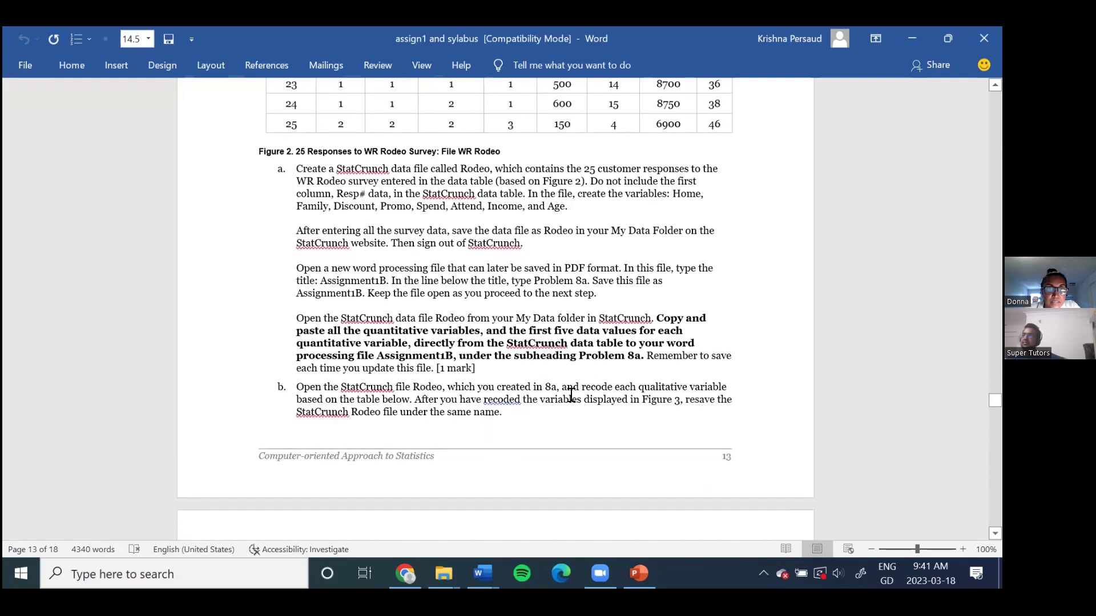
scroll(599, 351, "up", 1)
scroll(596, 359, "up", 12)
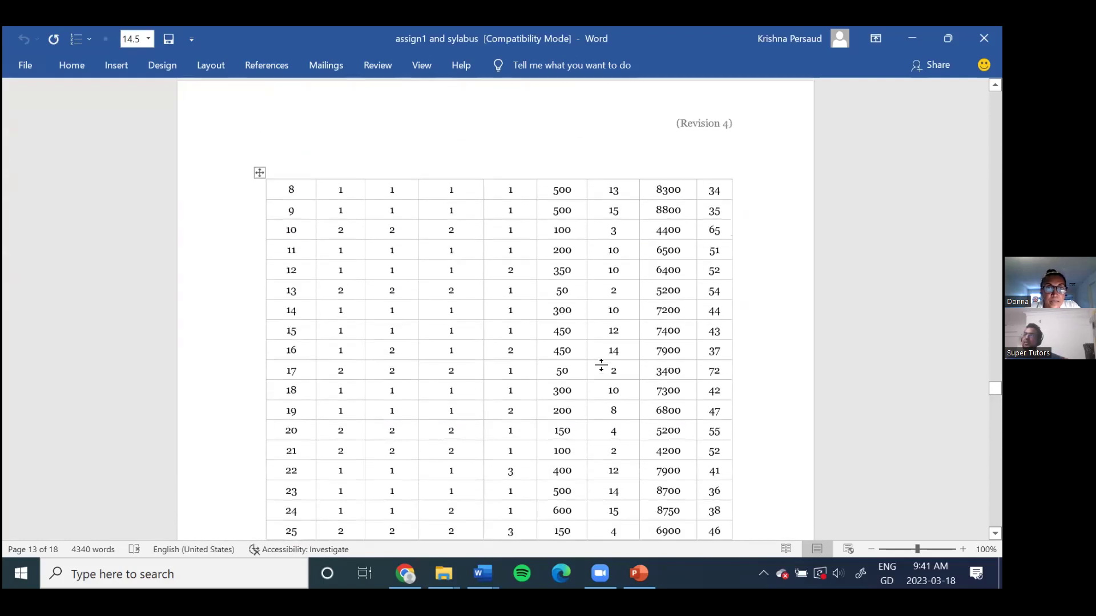
scroll(605, 371, "up", 4)
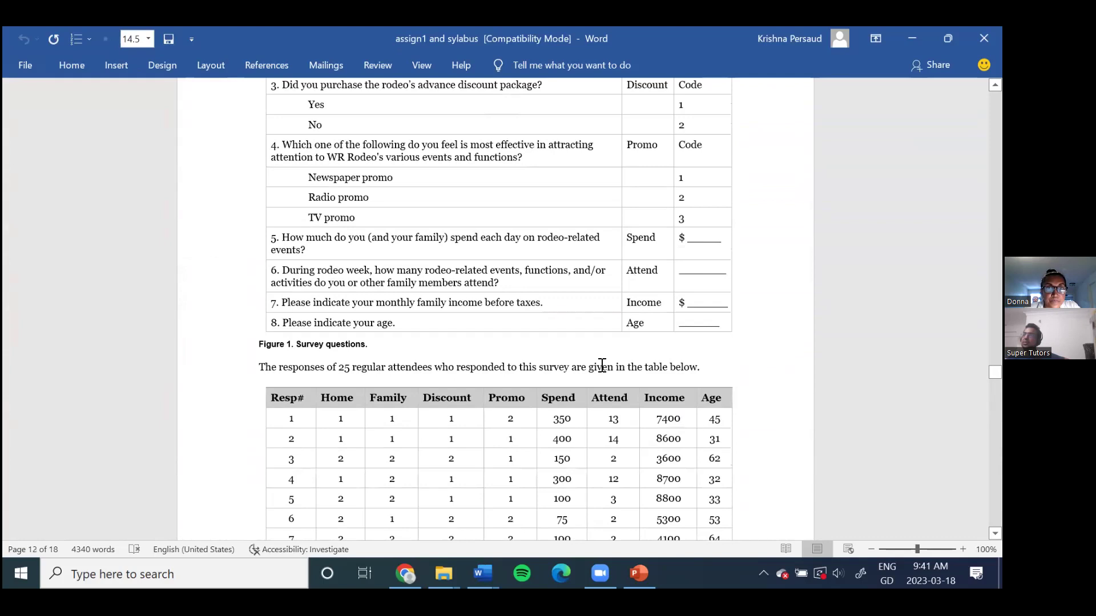
scroll(602, 366, "down", 1)
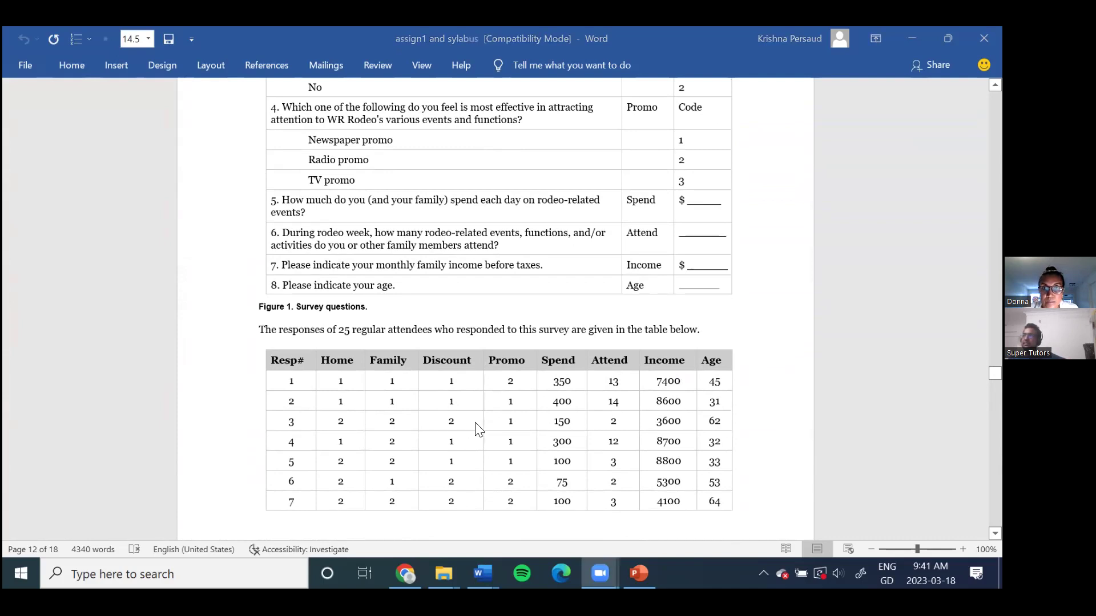
Step: Insert an empty column between Family and Discount in the response table
left_click(569, 368)
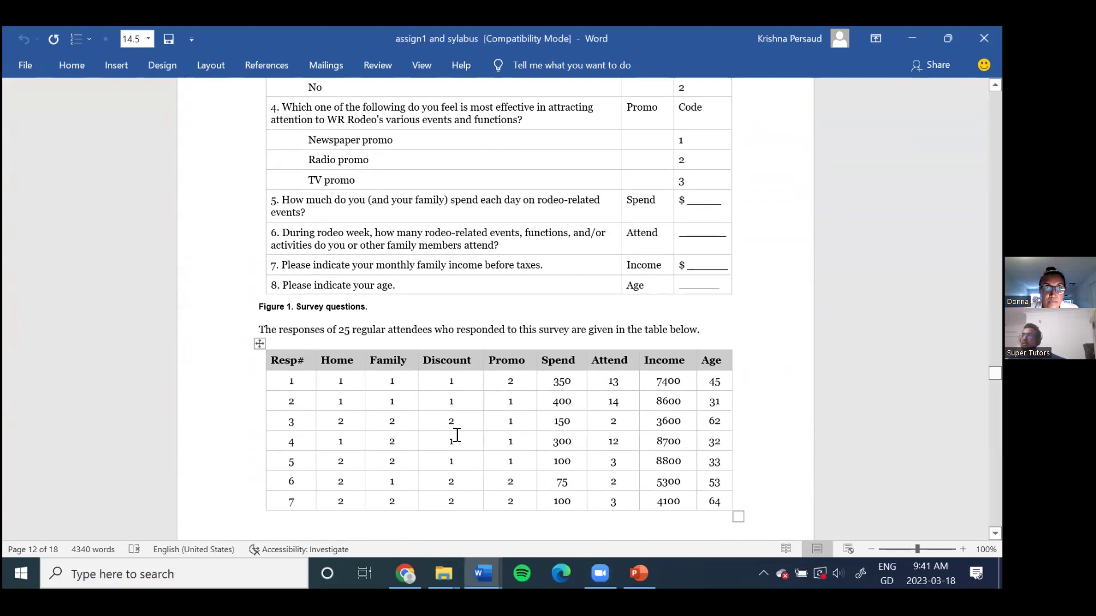
left_click(394, 381)
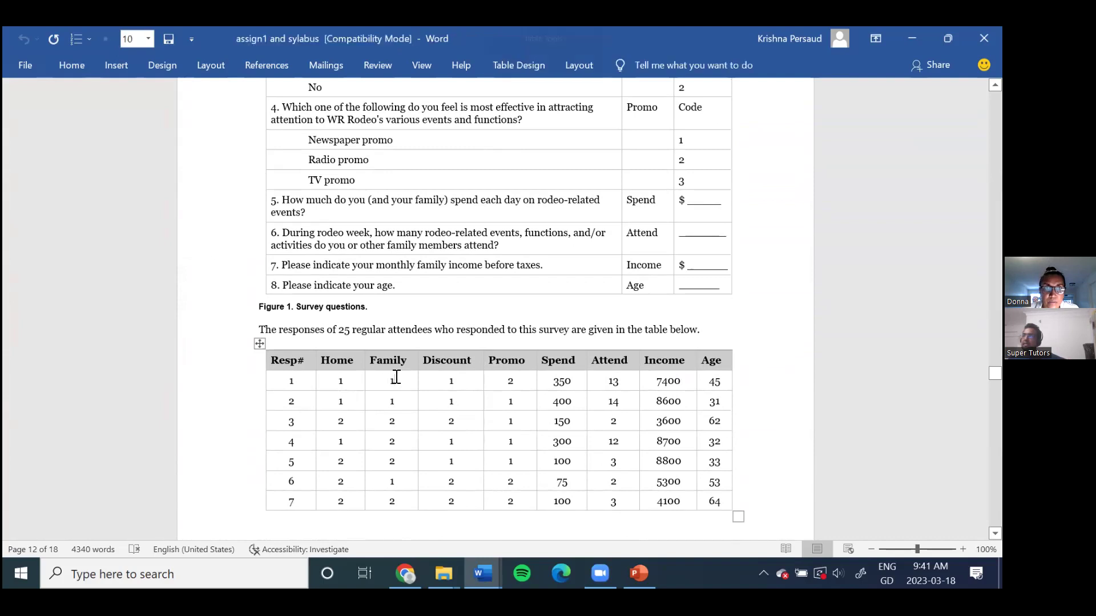
left_click(259, 343)
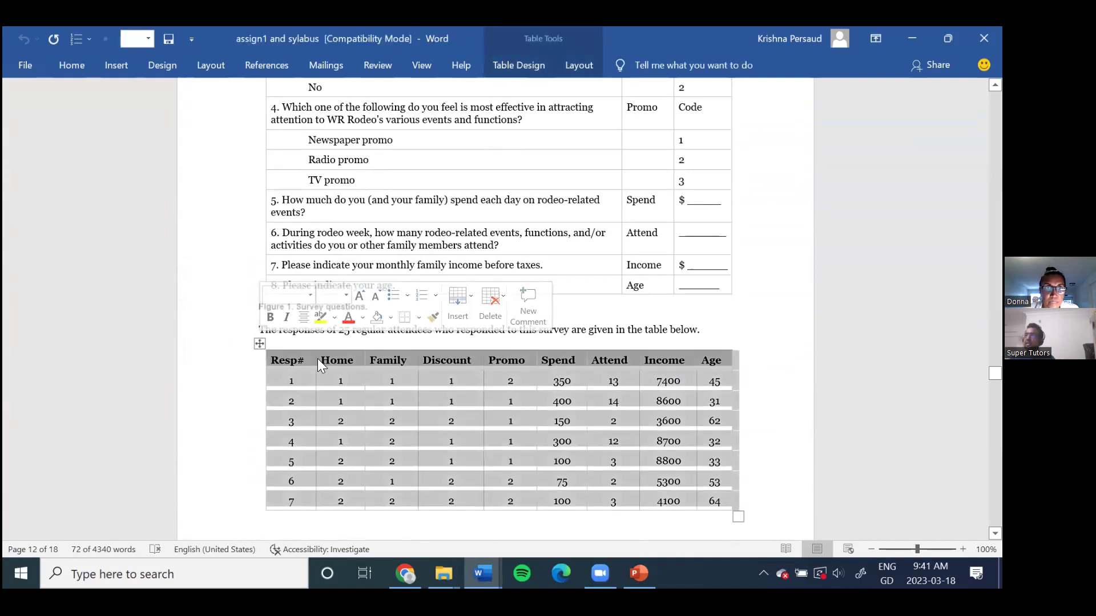
left_click(341, 356)
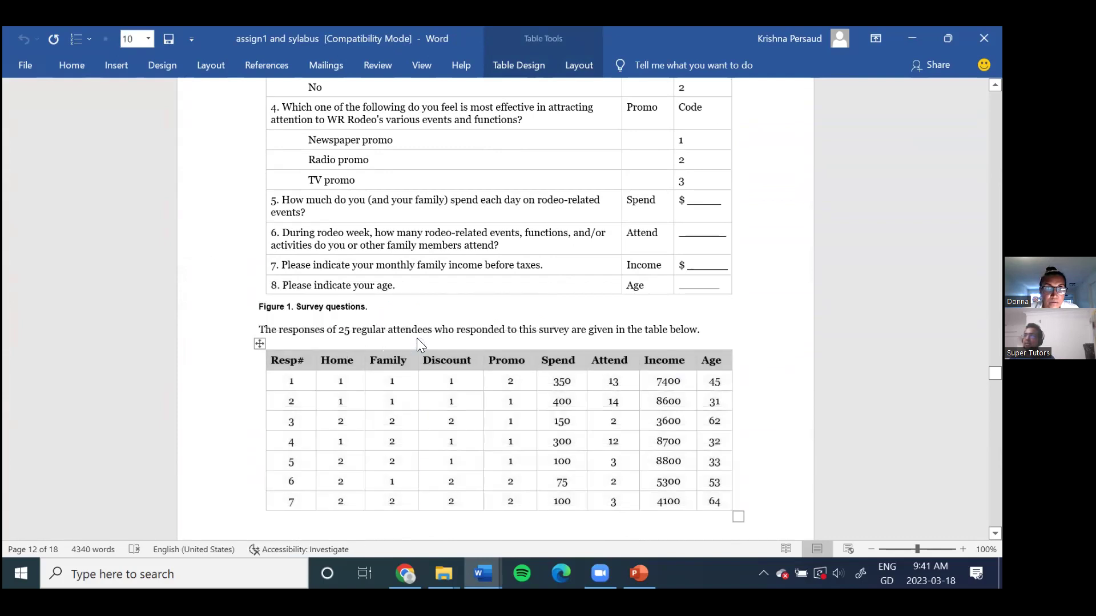
left_click(418, 339)
Step: Select the whole response table and copy it
left_click(258, 342)
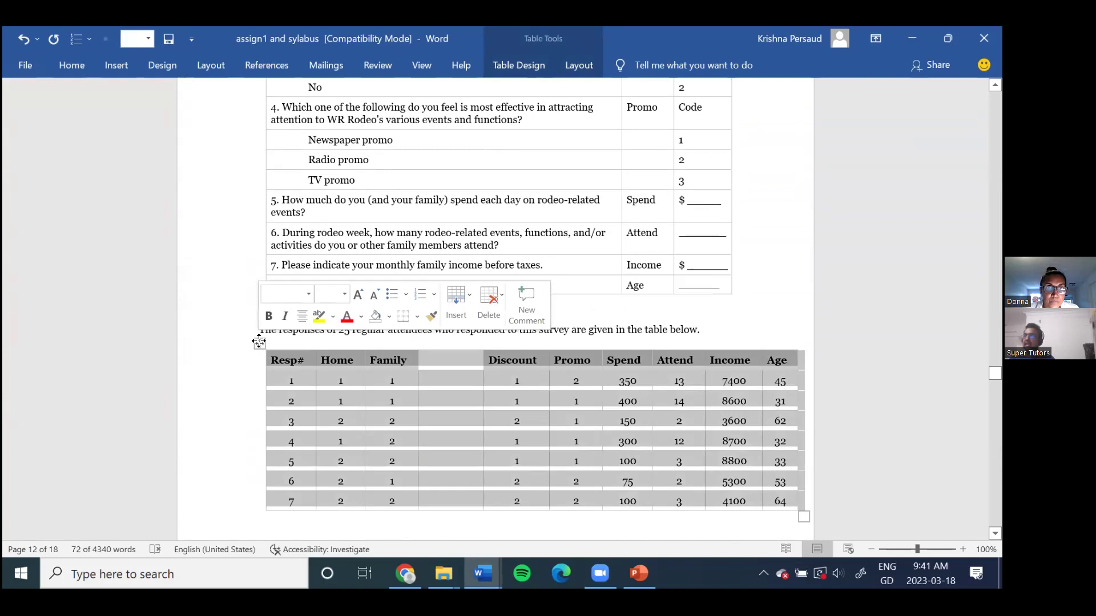
right_click(259, 343)
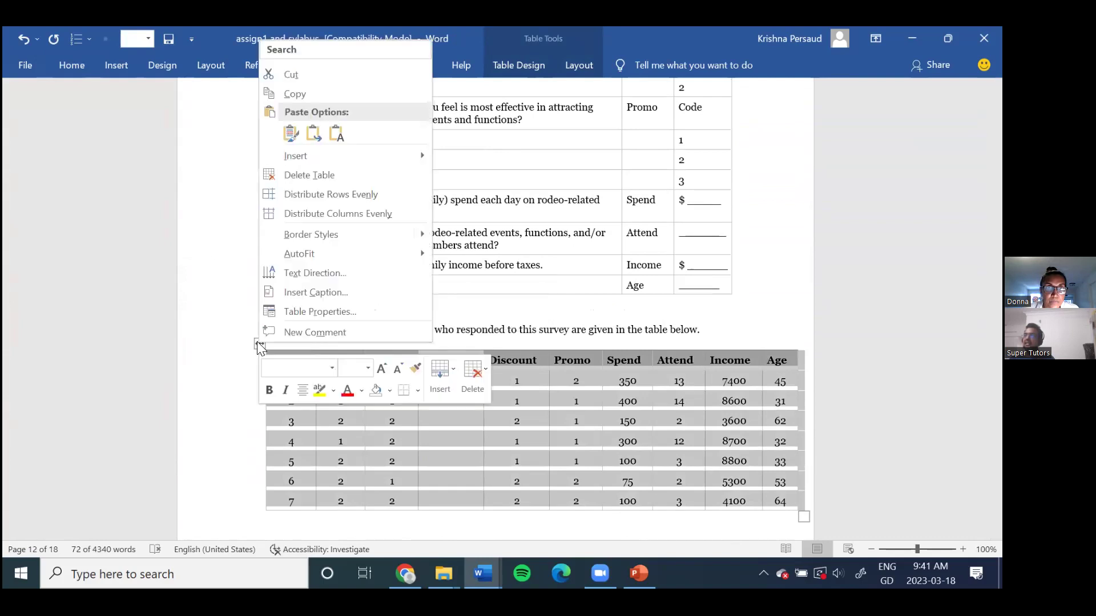
left_click(295, 94)
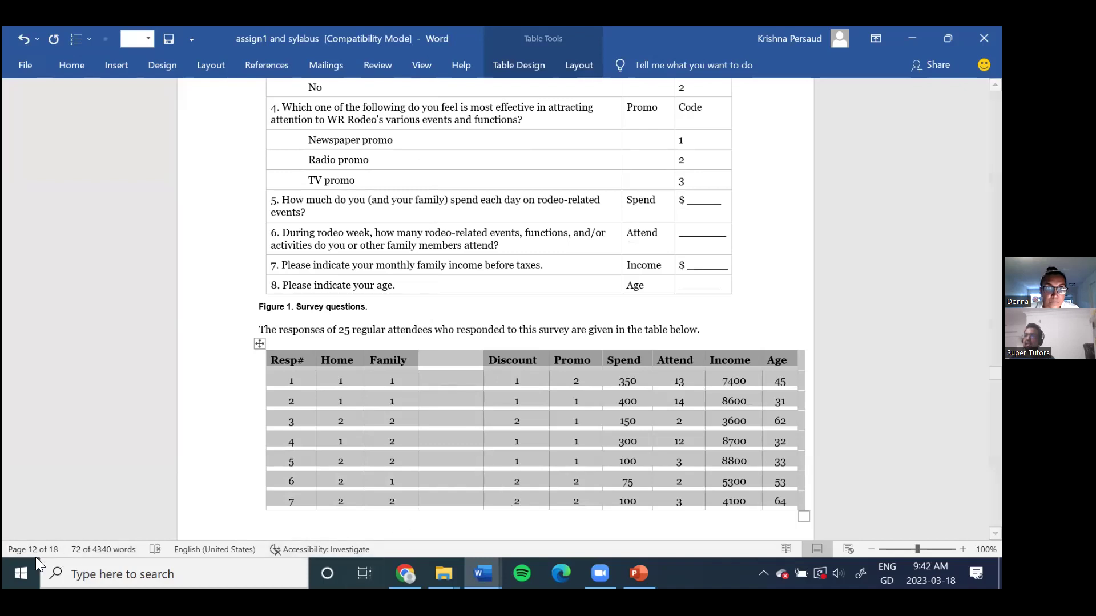
Step: Launch Excel, create a blank workbook and paste the response table at cell A1
key("super")
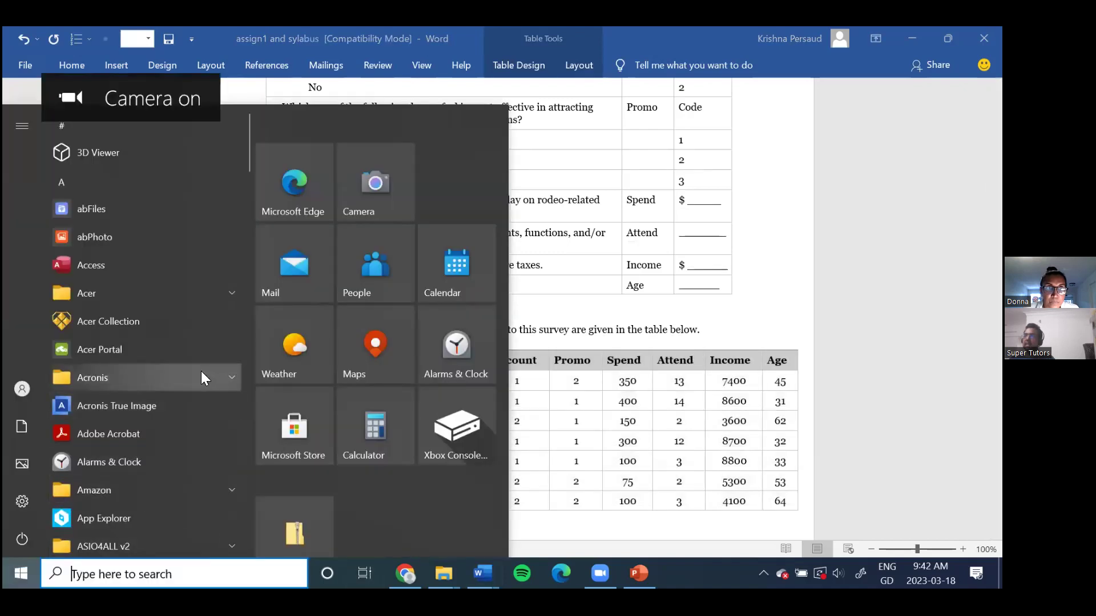
type("exce")
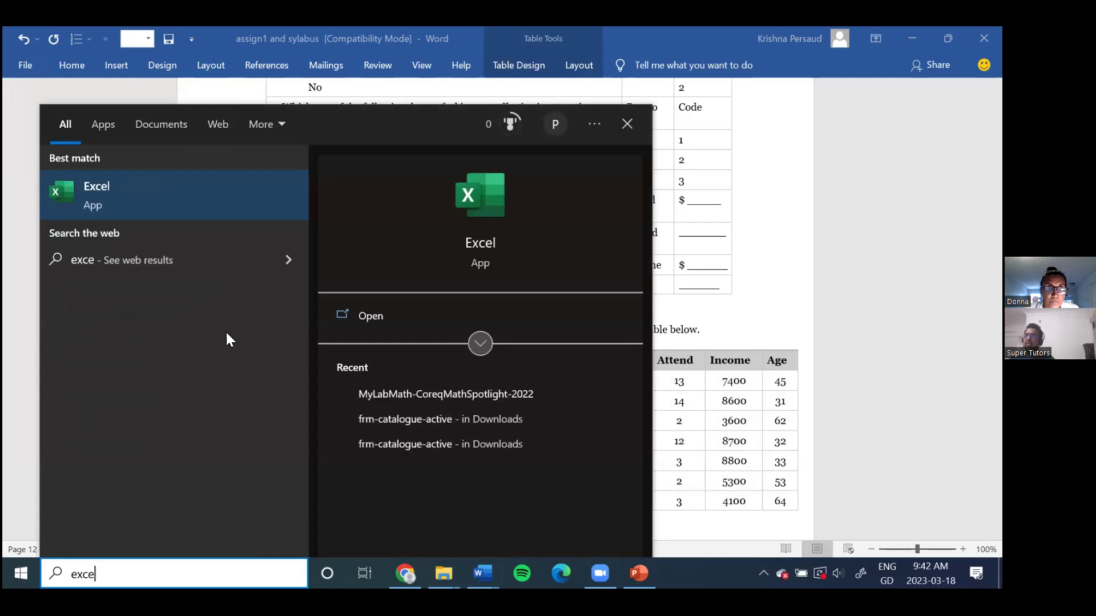
left_click(103, 188)
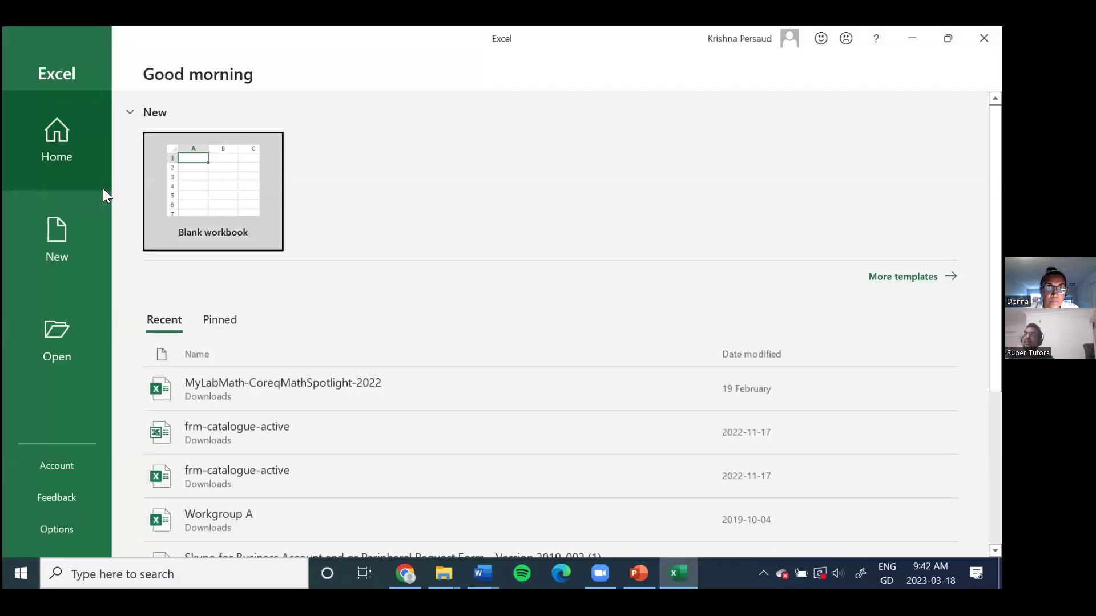
left_click(252, 198)
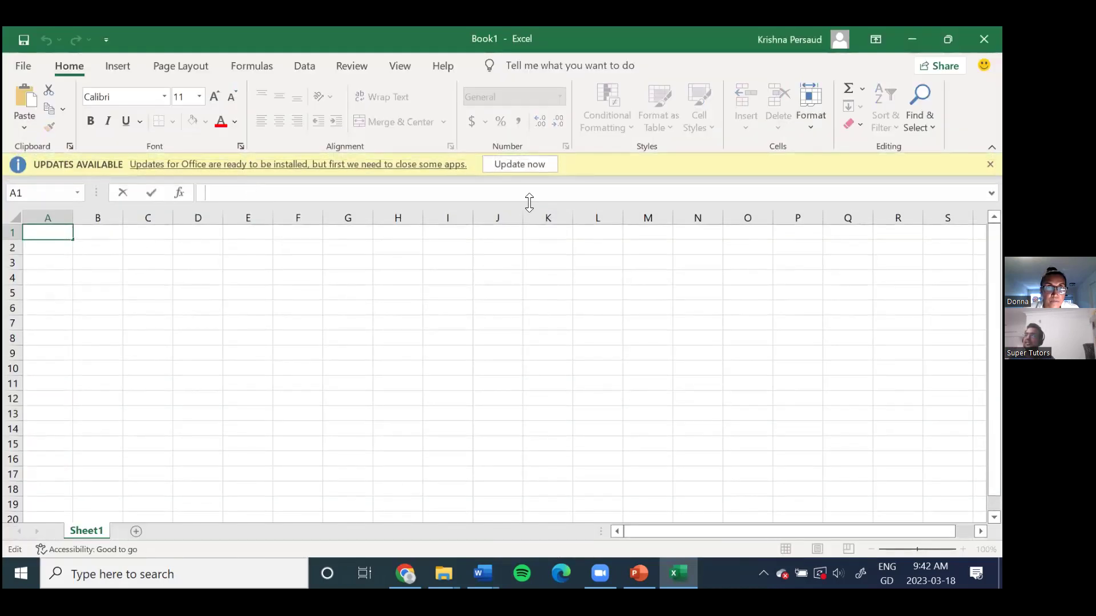
left_click(141, 235)
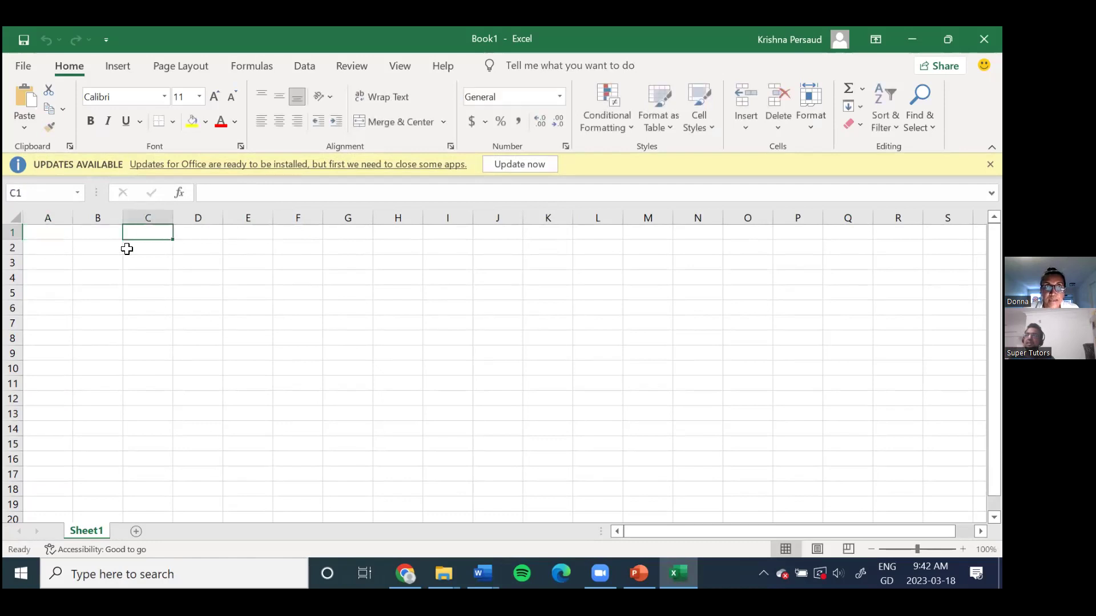
left_click(53, 236)
key("ctrl+v")
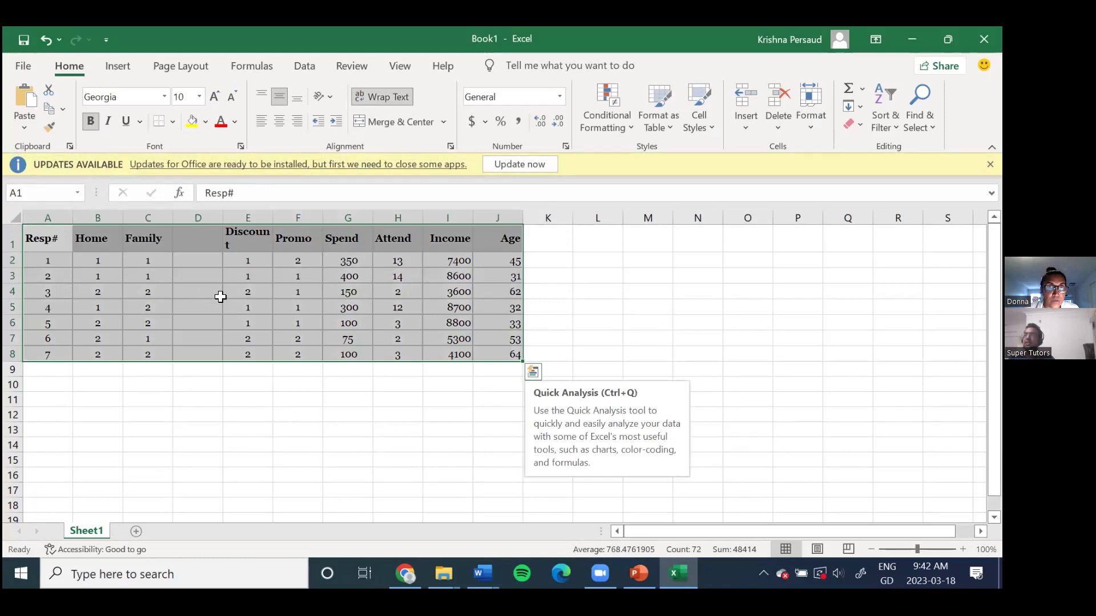
Step: Undo the inserted blank column in Word and the table paste in Excel
left_click(109, 276)
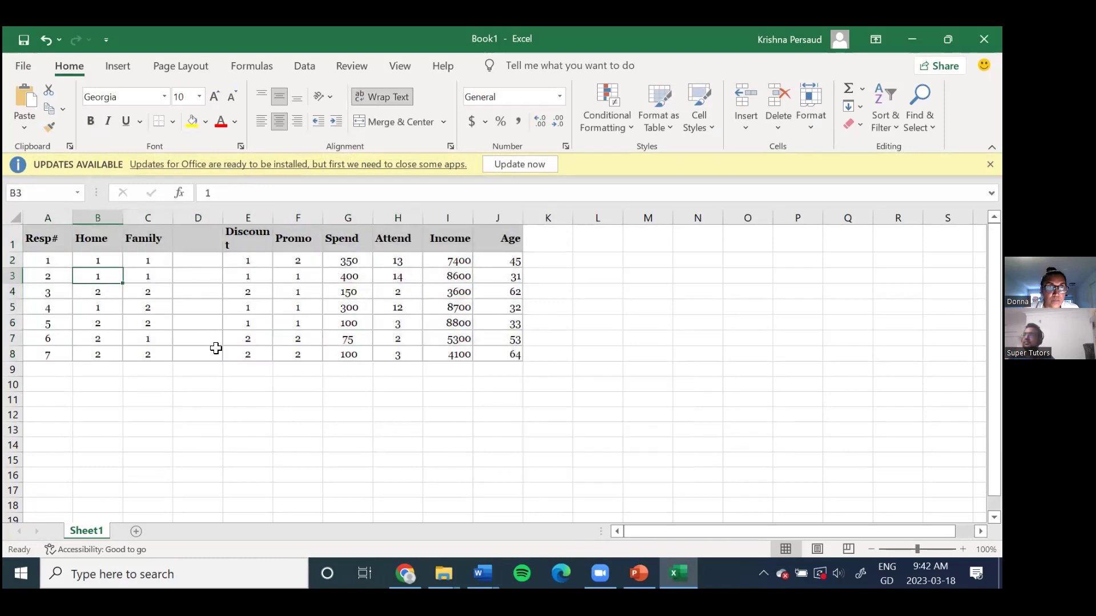
key("alt+Tab")
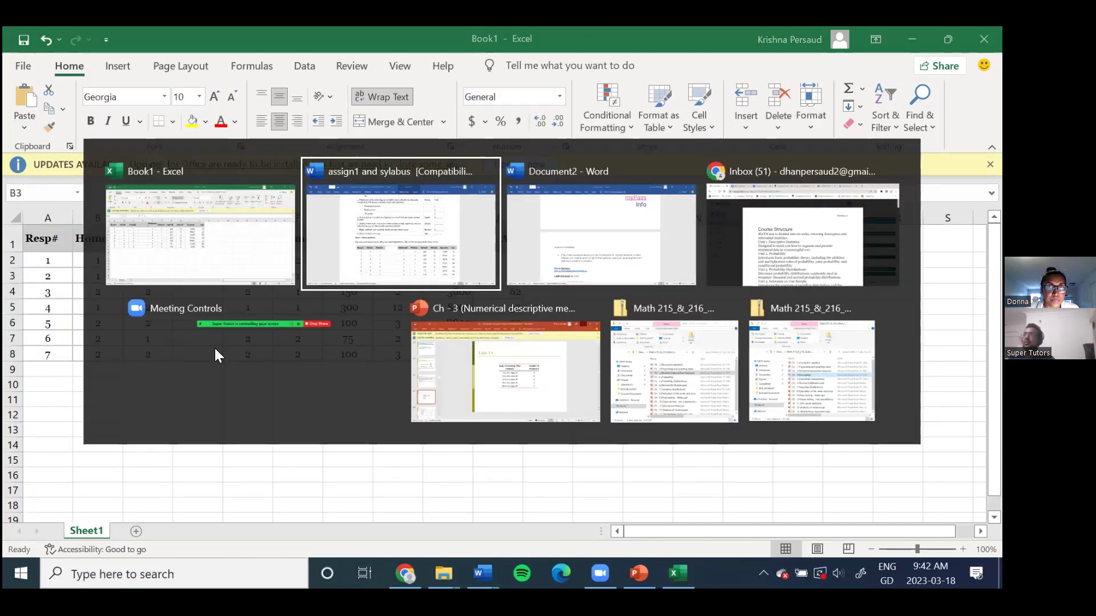
scroll(511, 320, "down", 3)
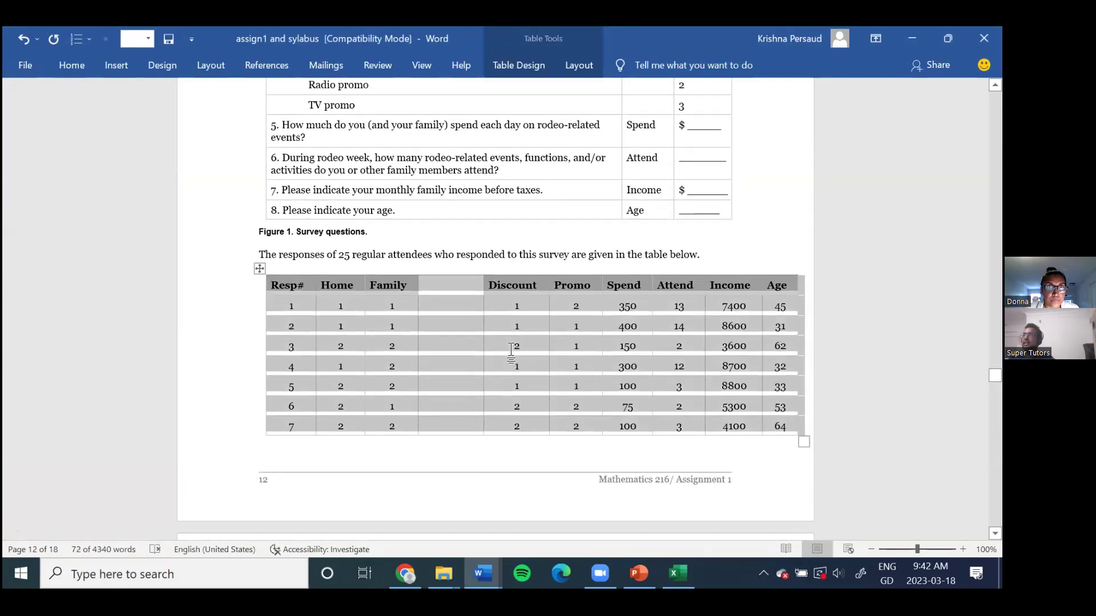
left_click(476, 312)
left_click(443, 266)
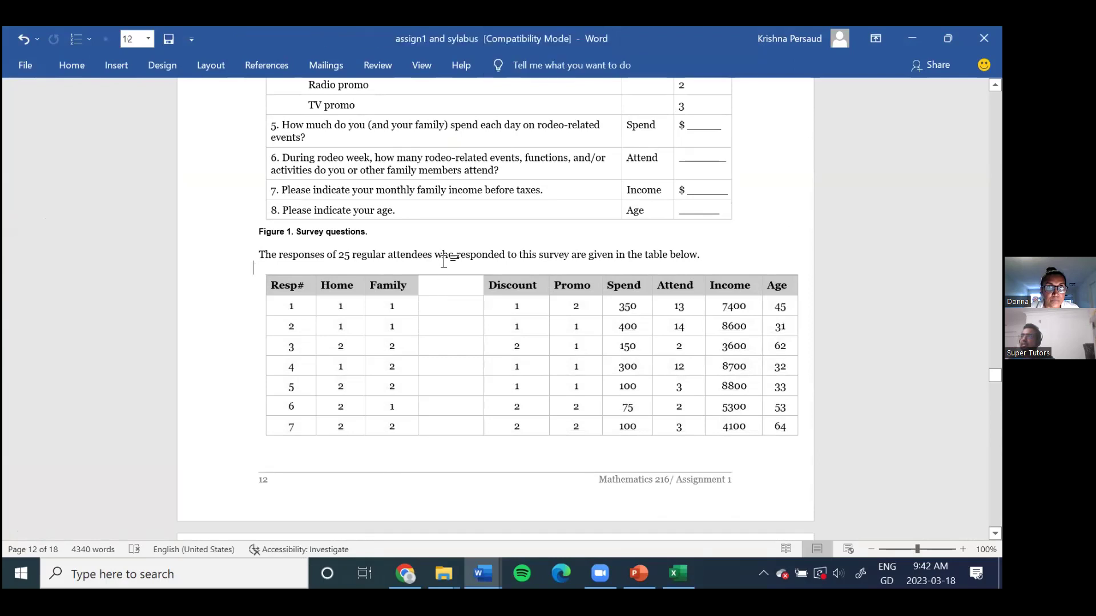
key("ctrl+z")
mouse_move(410, 275)
key("alt+Tab")
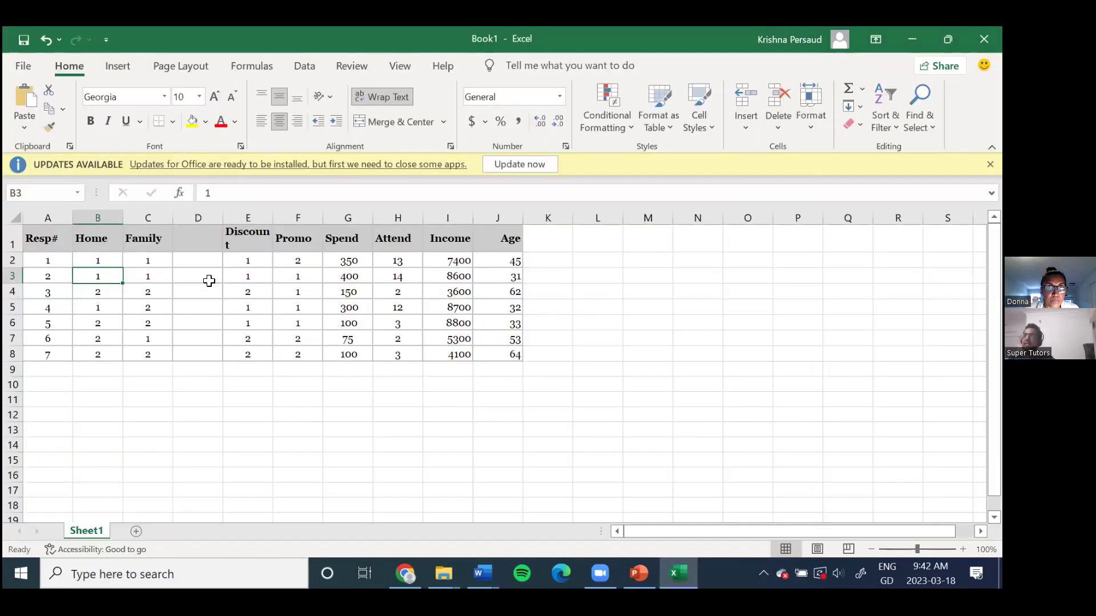
key("ctrl+z")
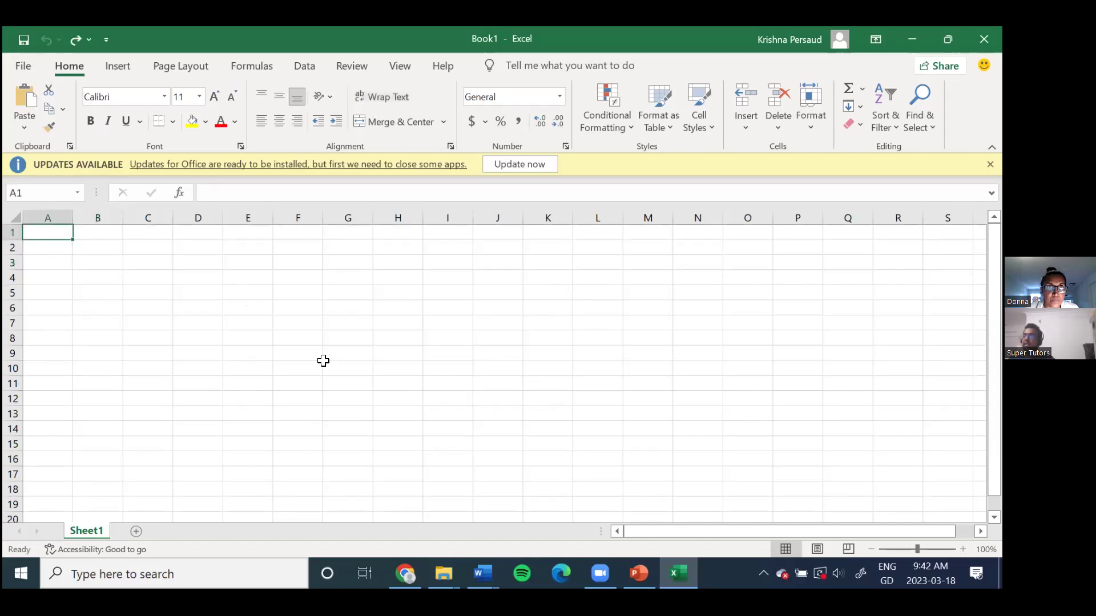
key("alt+Tab")
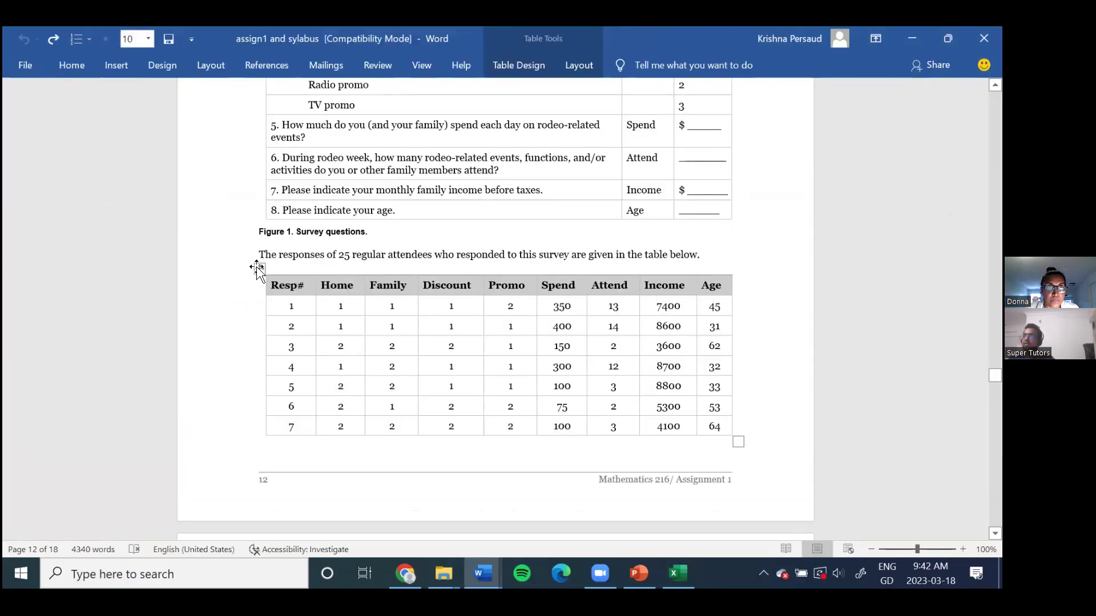
Step: Paste the corrected table at A1 with Keep Source Formatting and widen column D to fit Discount
left_click(258, 267)
right_click(257, 268)
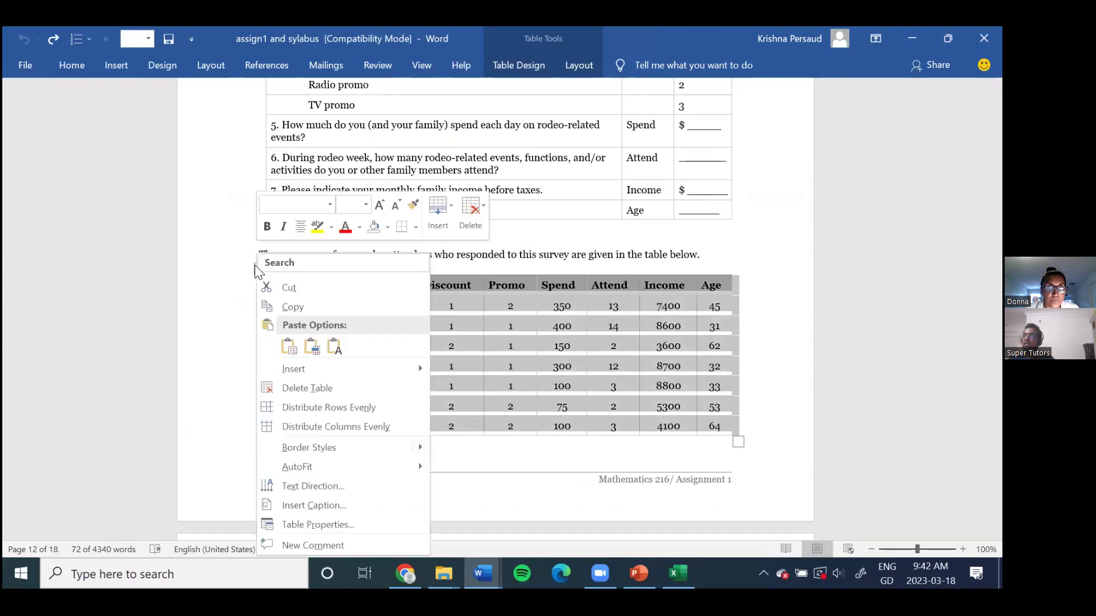
left_click(296, 307)
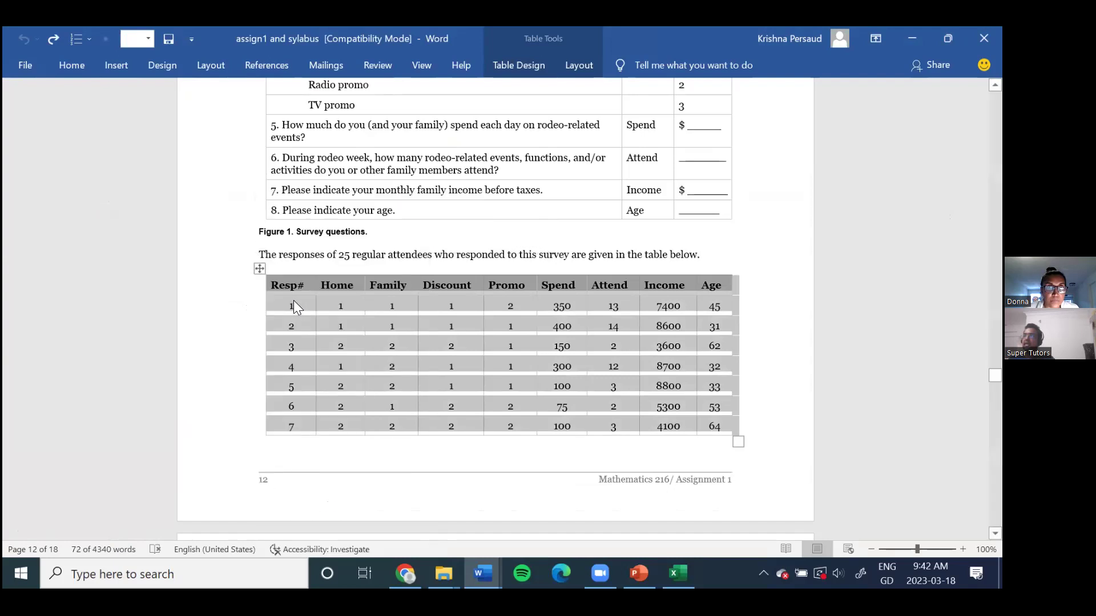
left_click(678, 573)
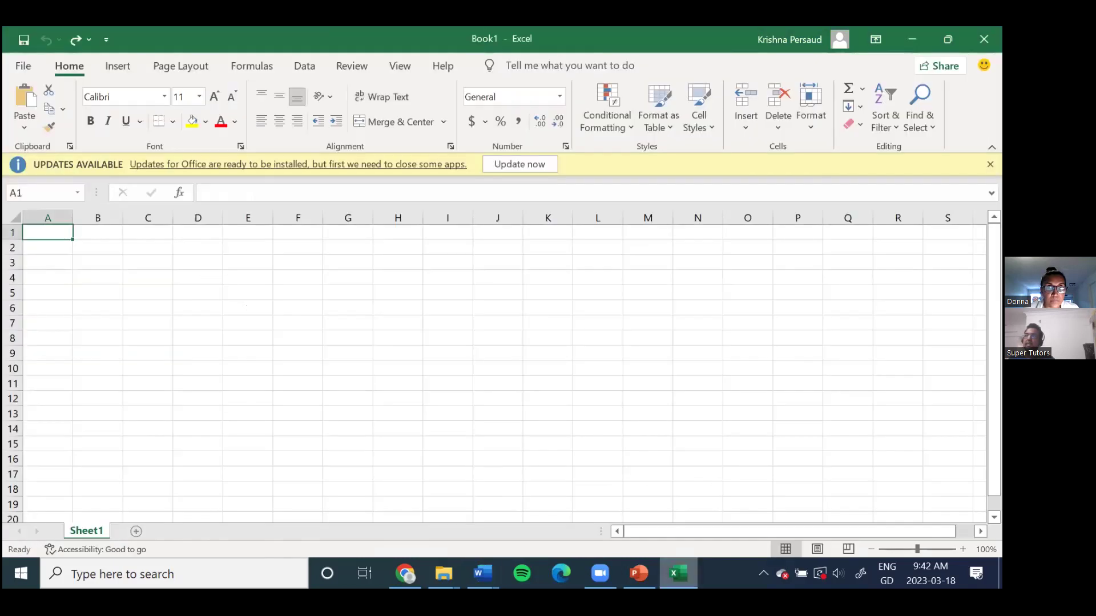
right_click(49, 236)
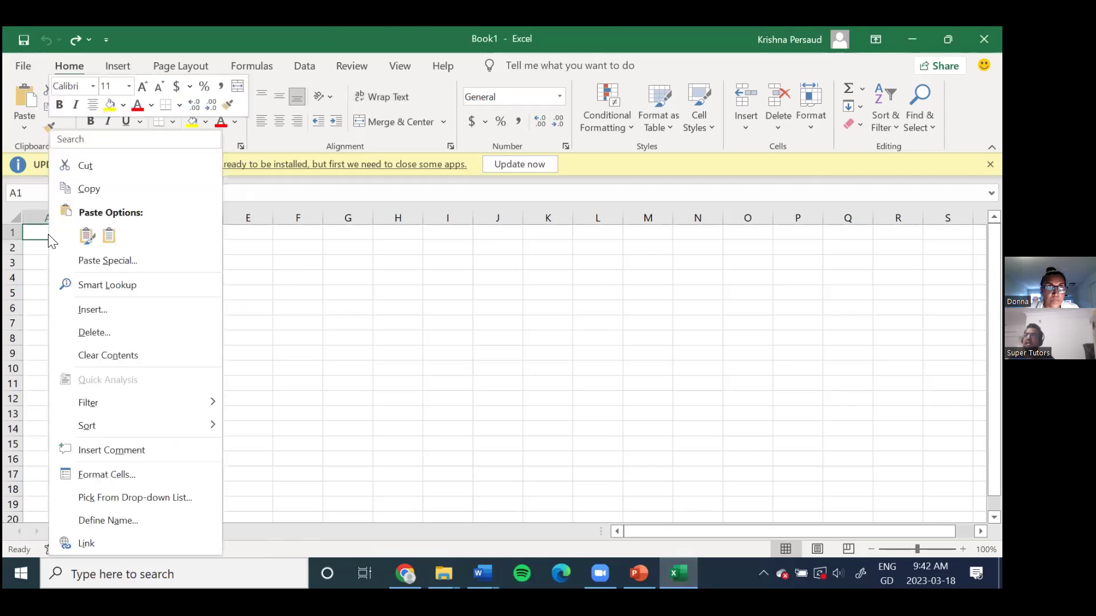
left_click(109, 235)
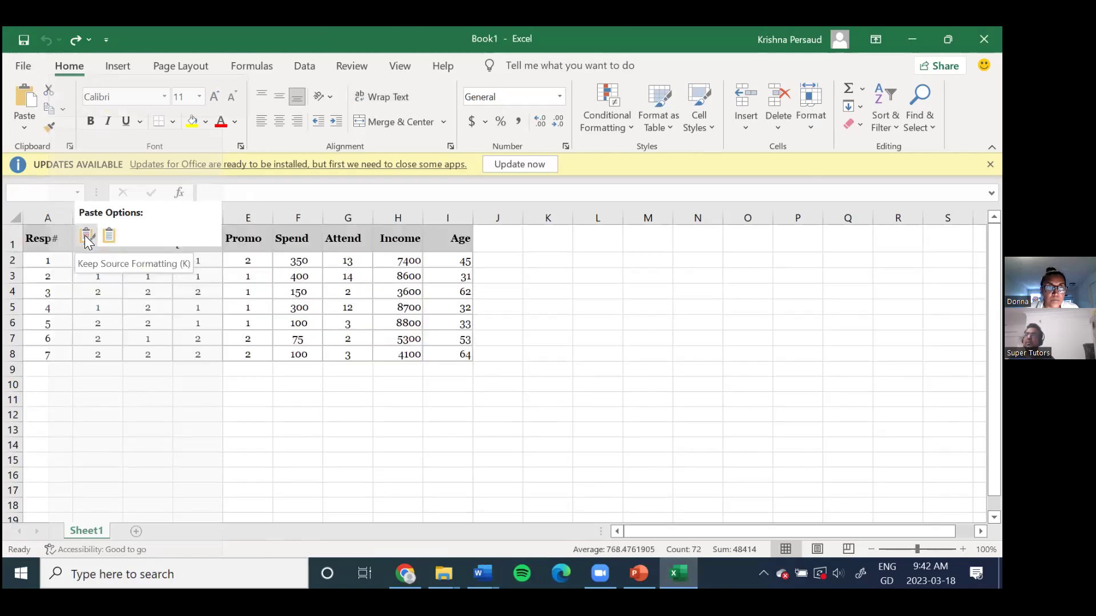
left_click(86, 239)
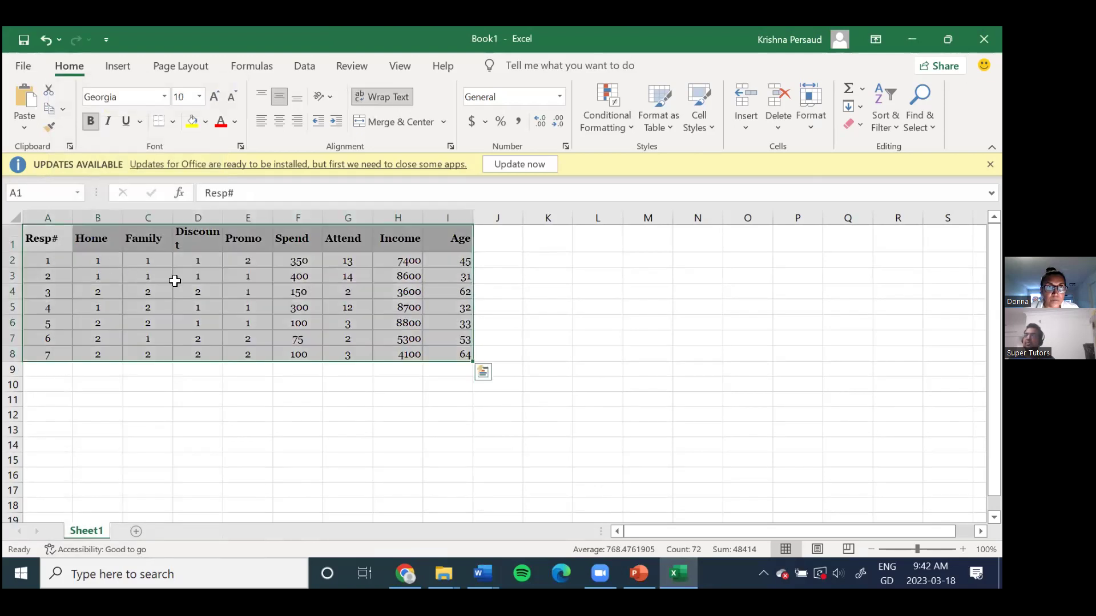
left_click(211, 258)
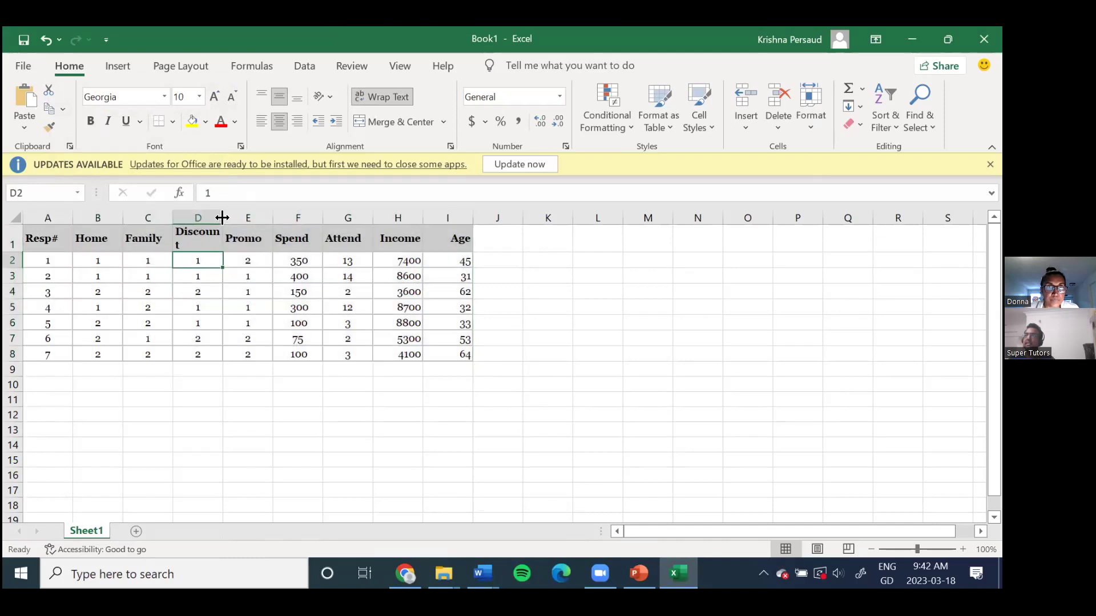
left_click_drag(224, 215, 234, 215)
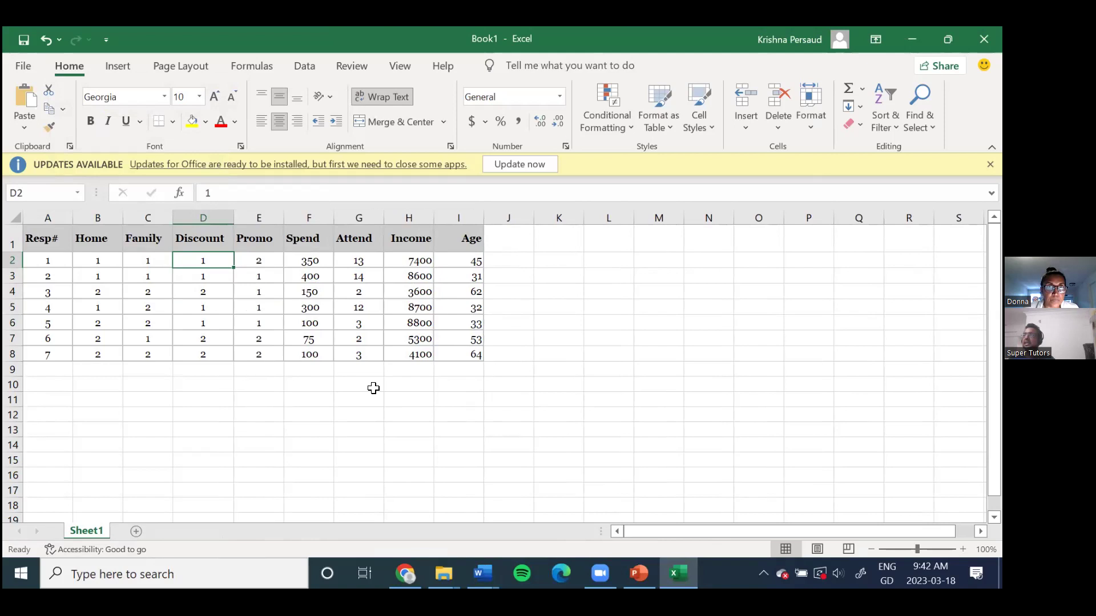
key("alt+Tab")
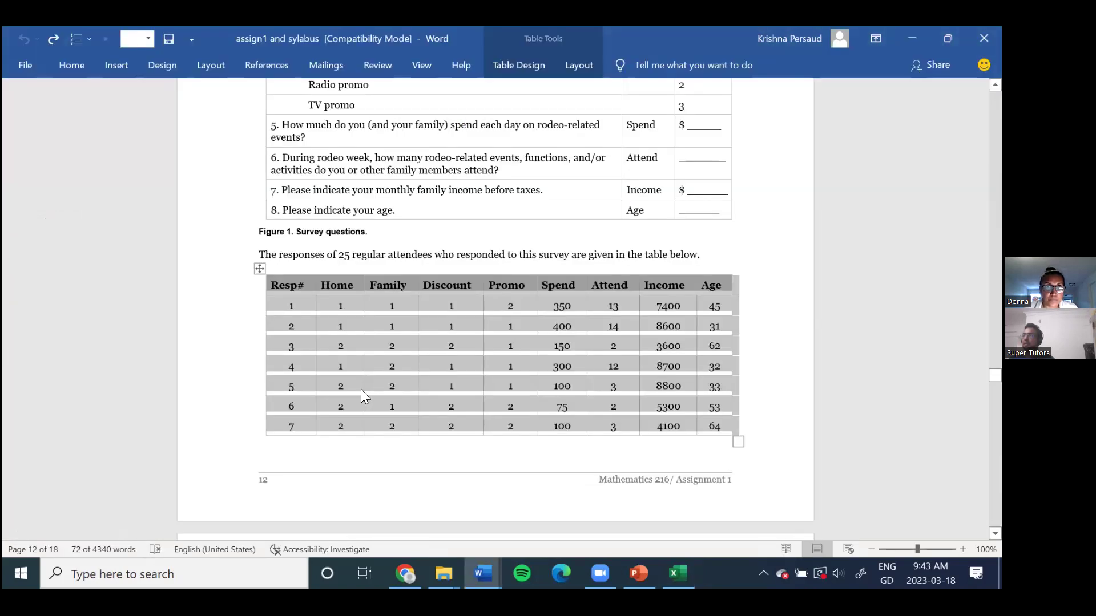
Step: Copy the Word table of respondents 8–25
scroll(475, 365, "down", 10)
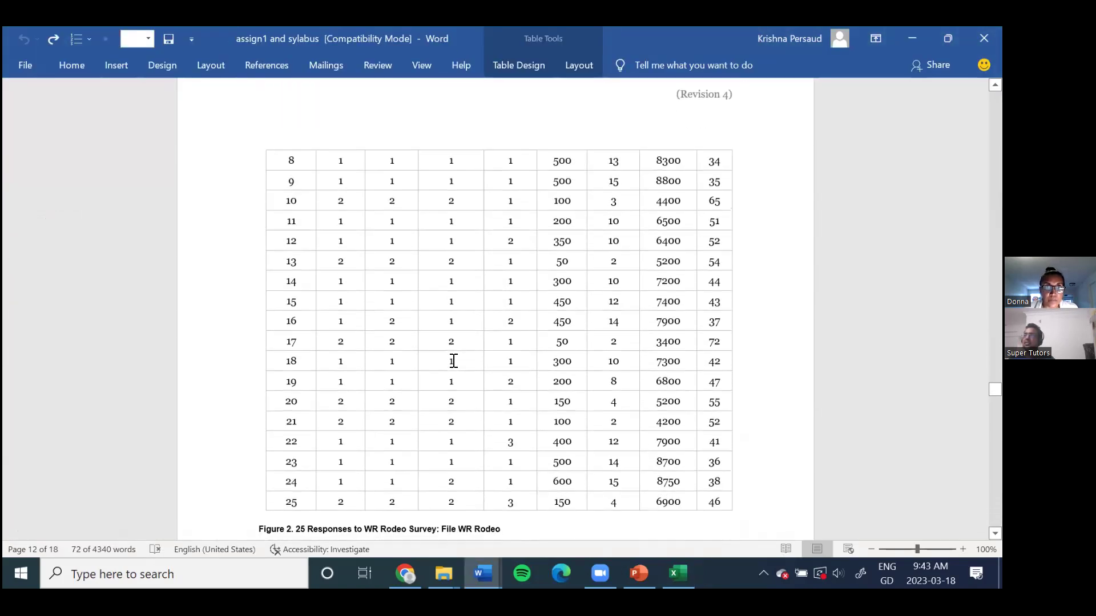
left_click(294, 156)
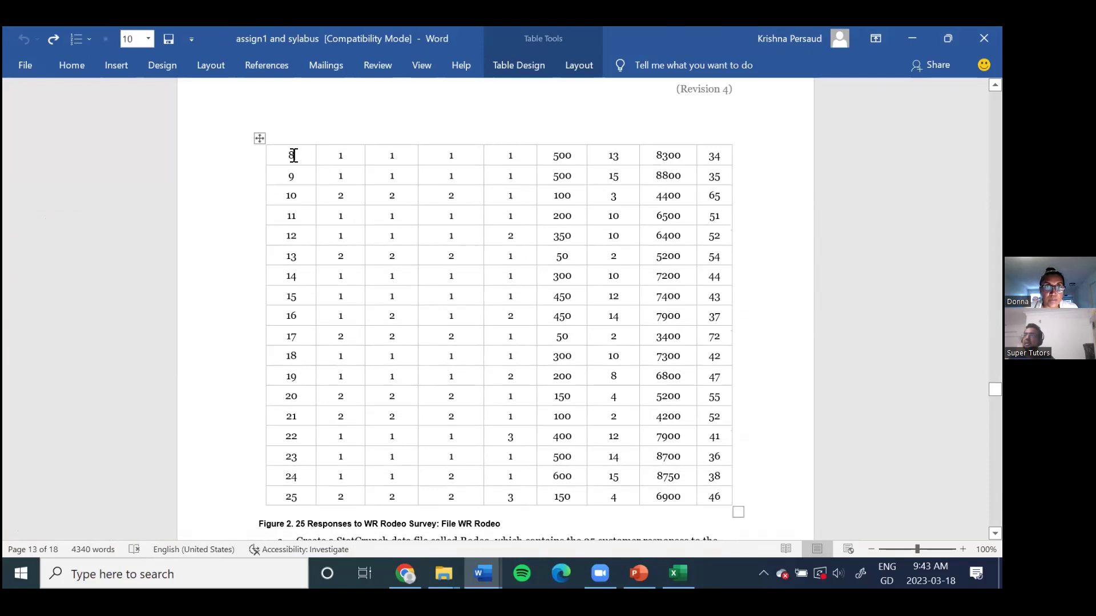
left_click(259, 138)
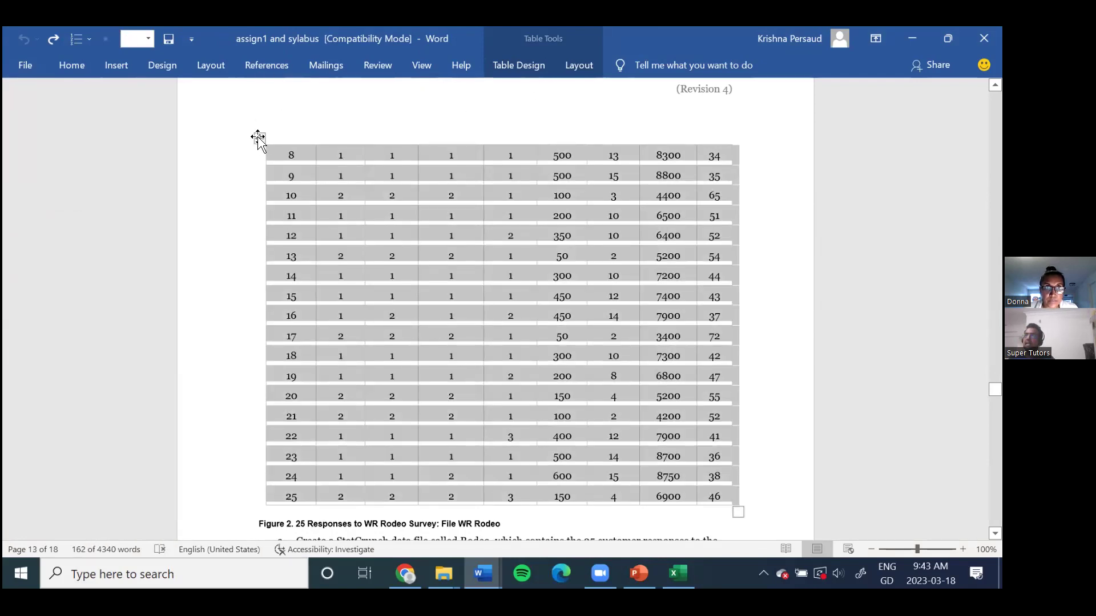
right_click(258, 138)
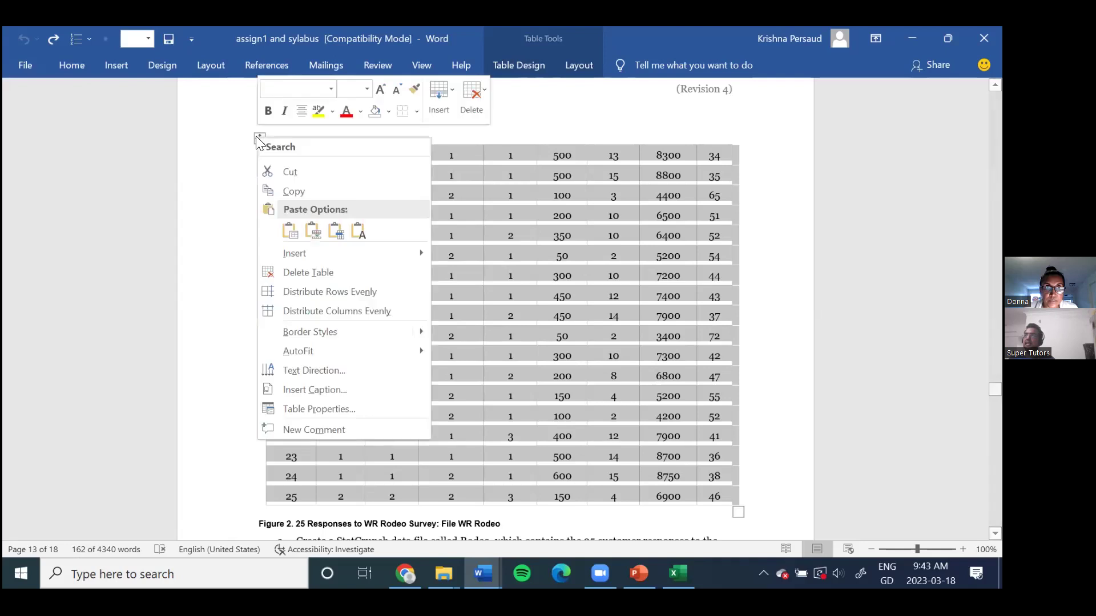
left_click(294, 186)
Step: Paste respondents 8–25 at cell A9 keeping their source formatting
left_click(678, 573)
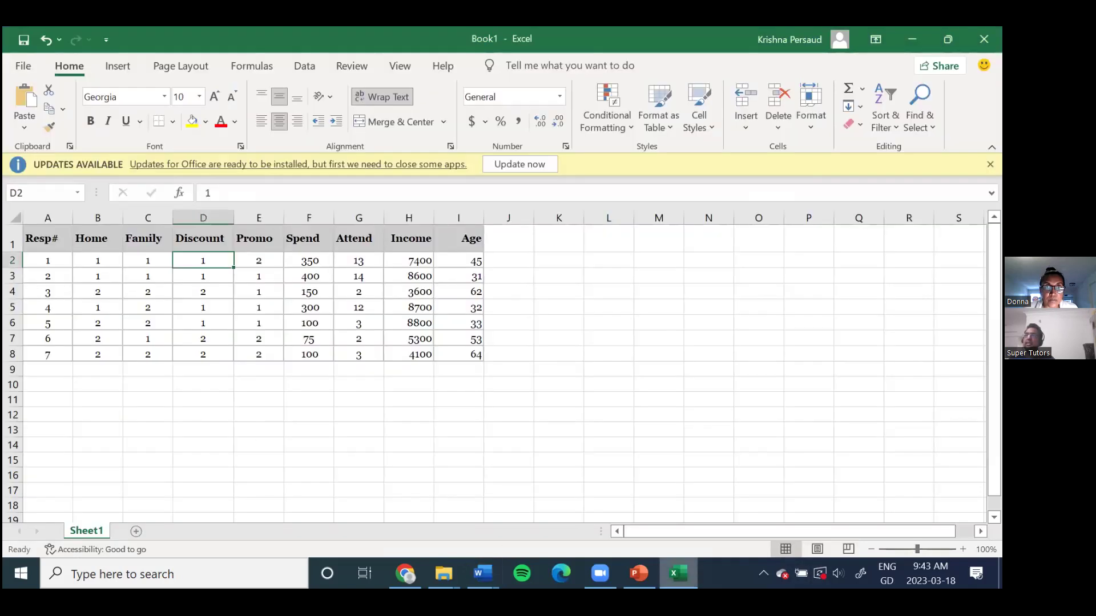
left_click(50, 368)
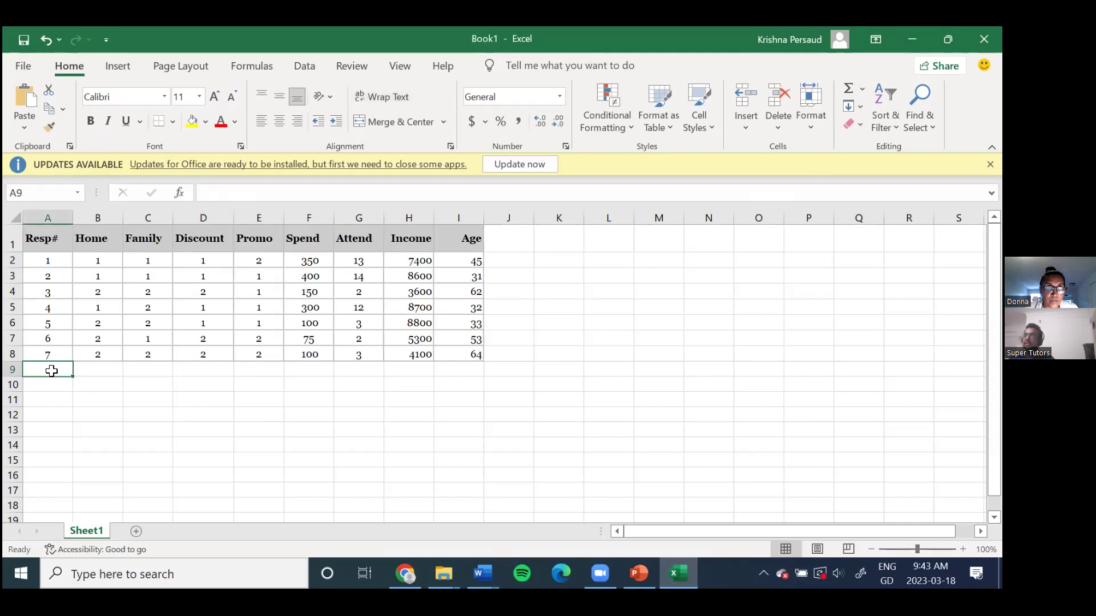
right_click(51, 368)
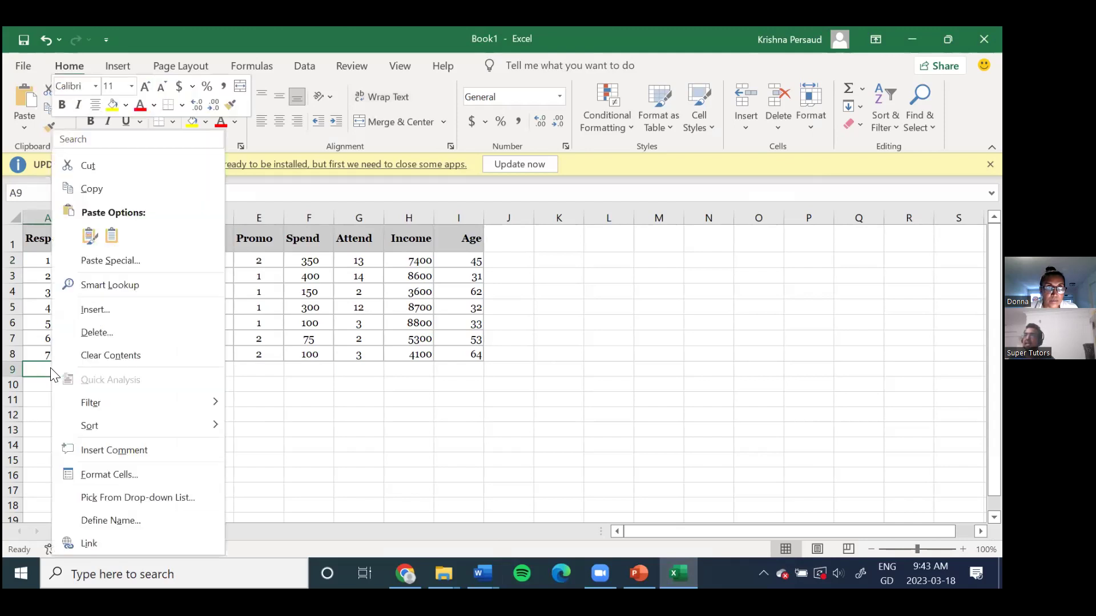
left_click(90, 236)
left_click(89, 236)
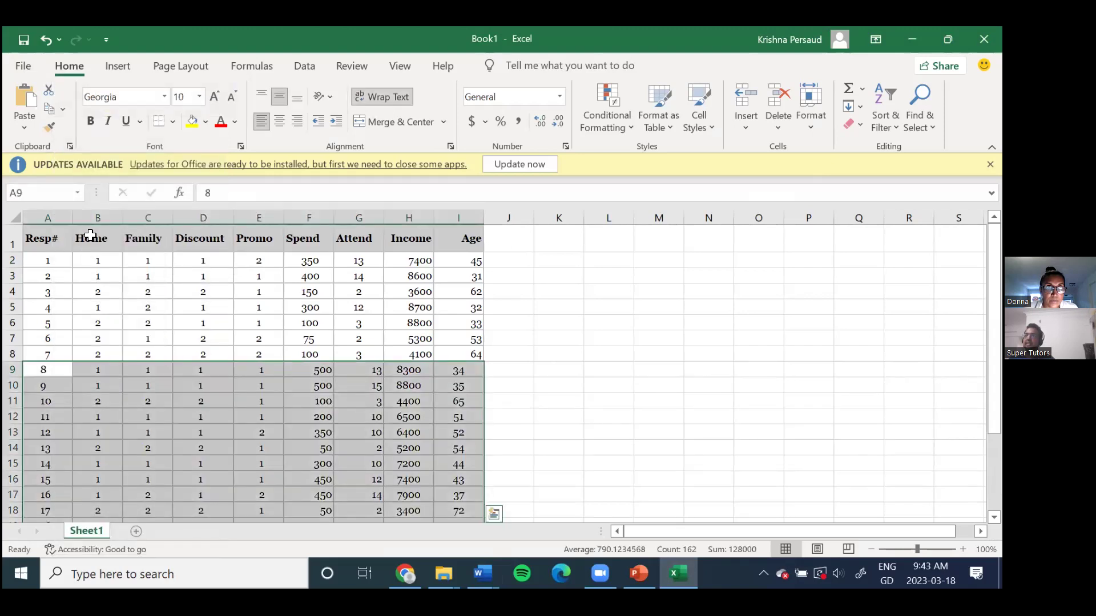
scroll(590, 380, "down", 1)
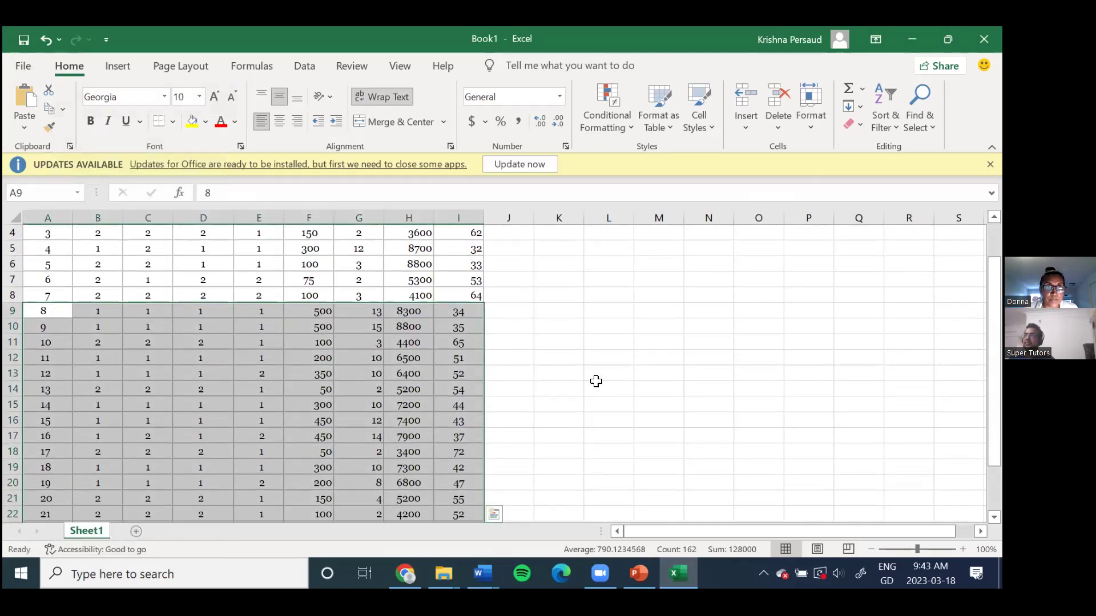
left_click(596, 380)
scroll(597, 433, "up", 1)
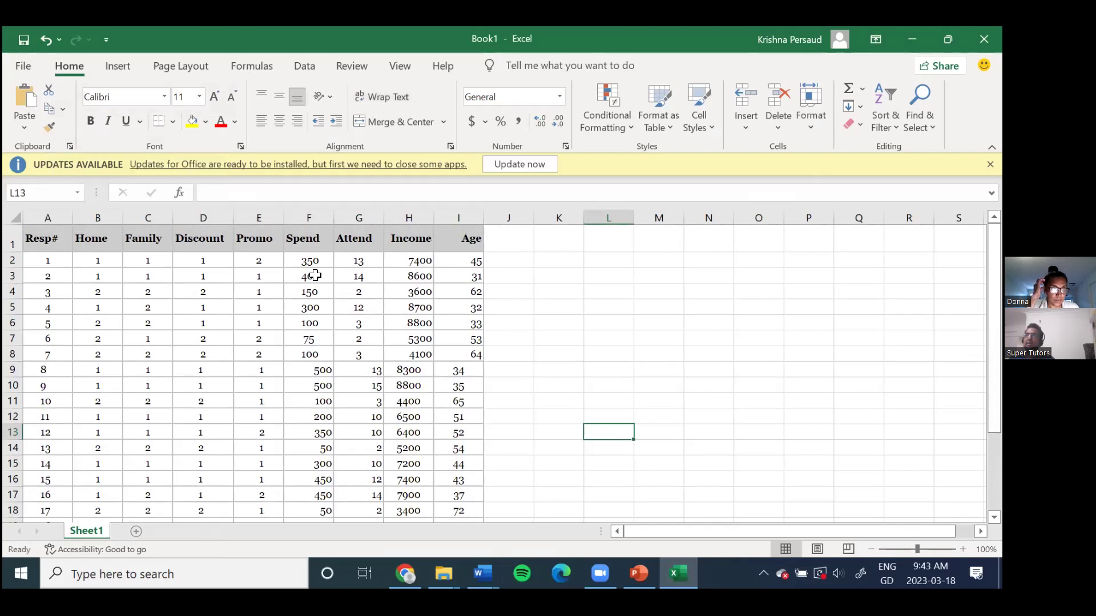
Step: Centre the contents of columns A through I and return to cell A1
left_click_drag(45, 217, 477, 217)
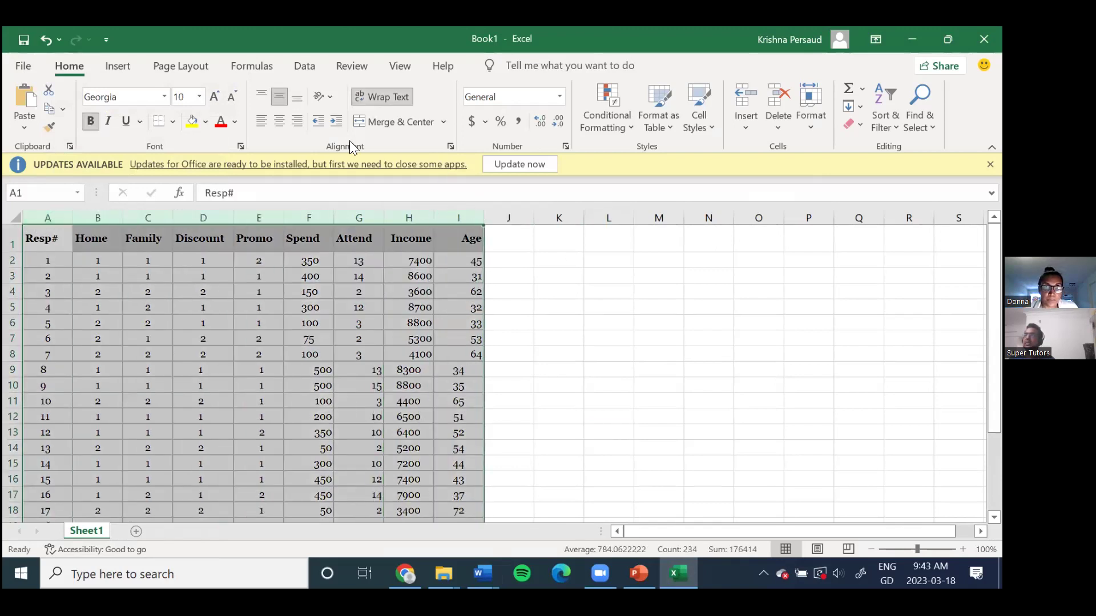
left_click(279, 121)
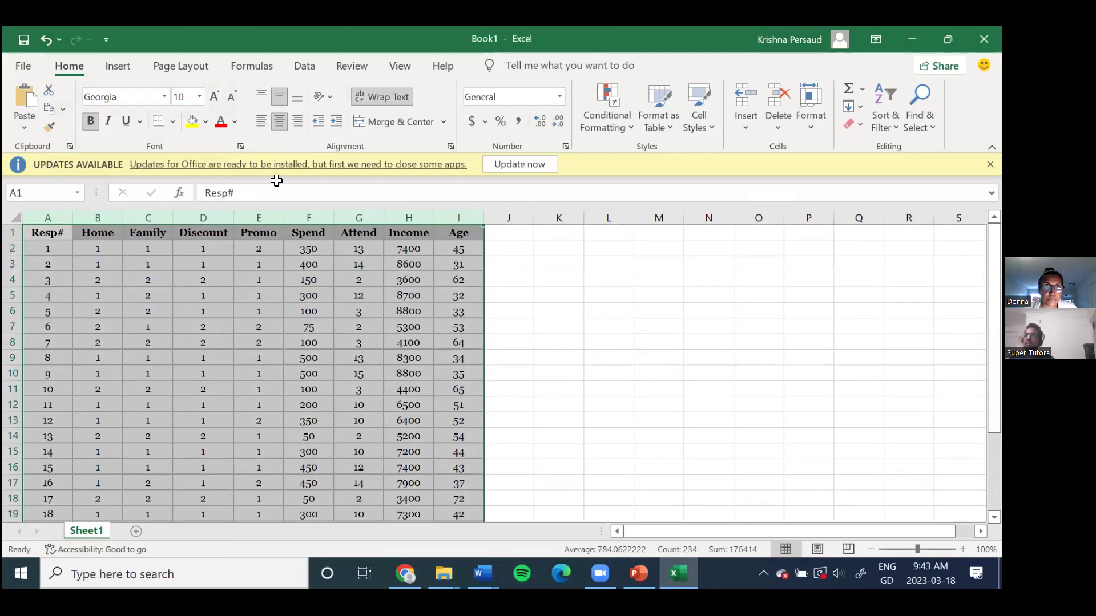
left_click(98, 282)
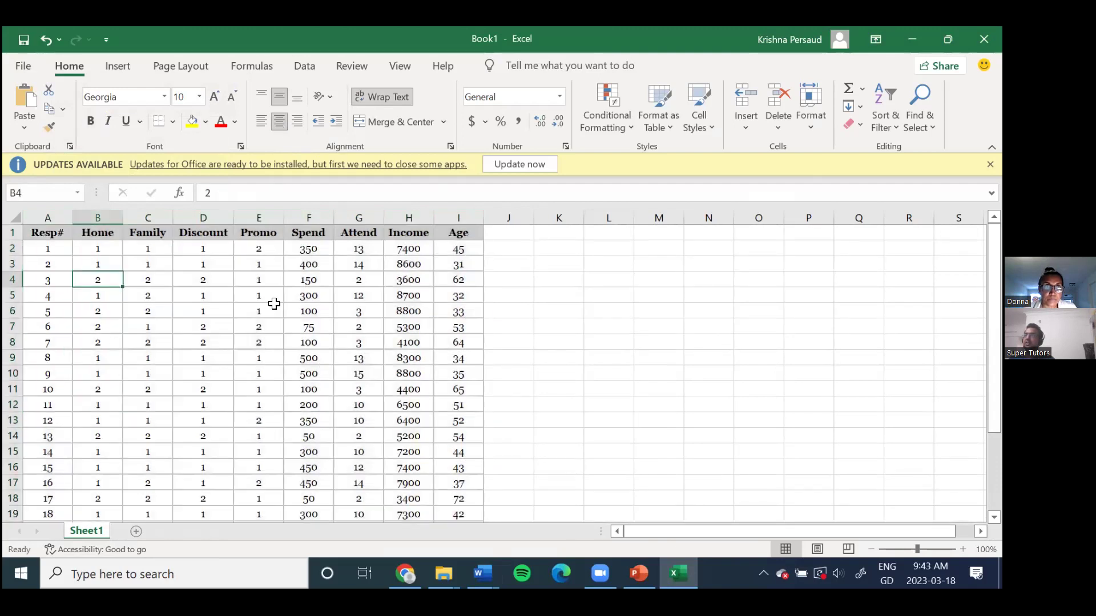
scroll(448, 402, "down", 2)
scroll(380, 435, "down", 2)
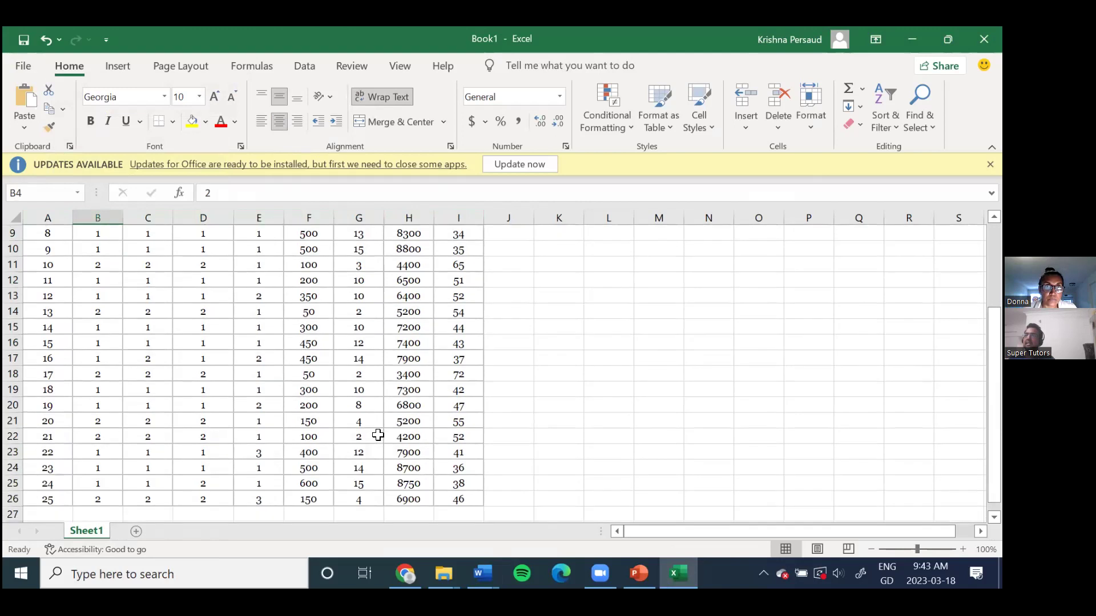
scroll(379, 435, "up", 4)
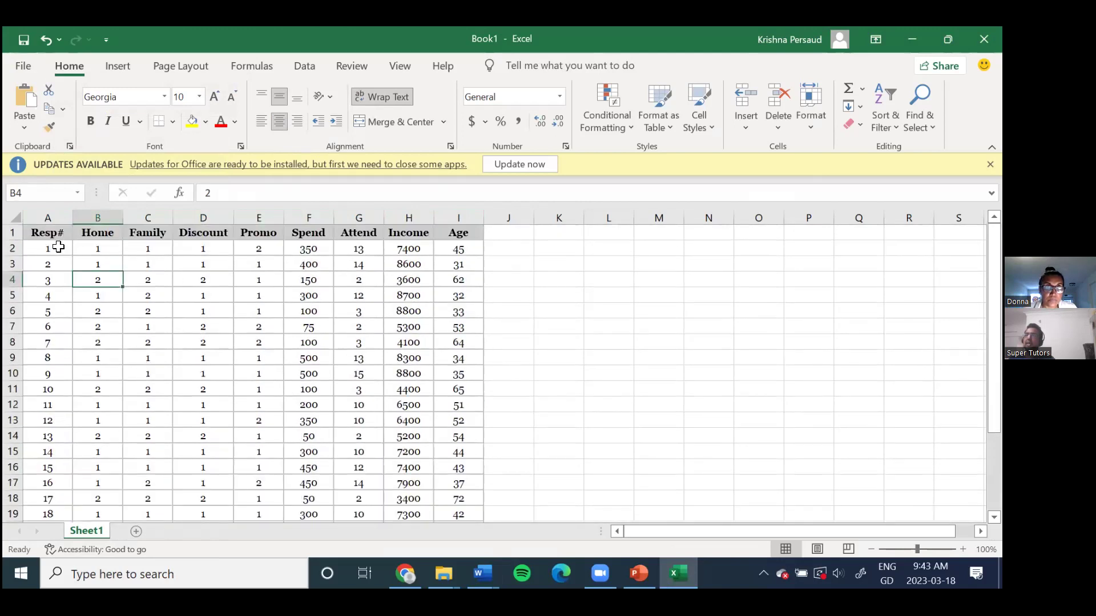
left_click(41, 234)
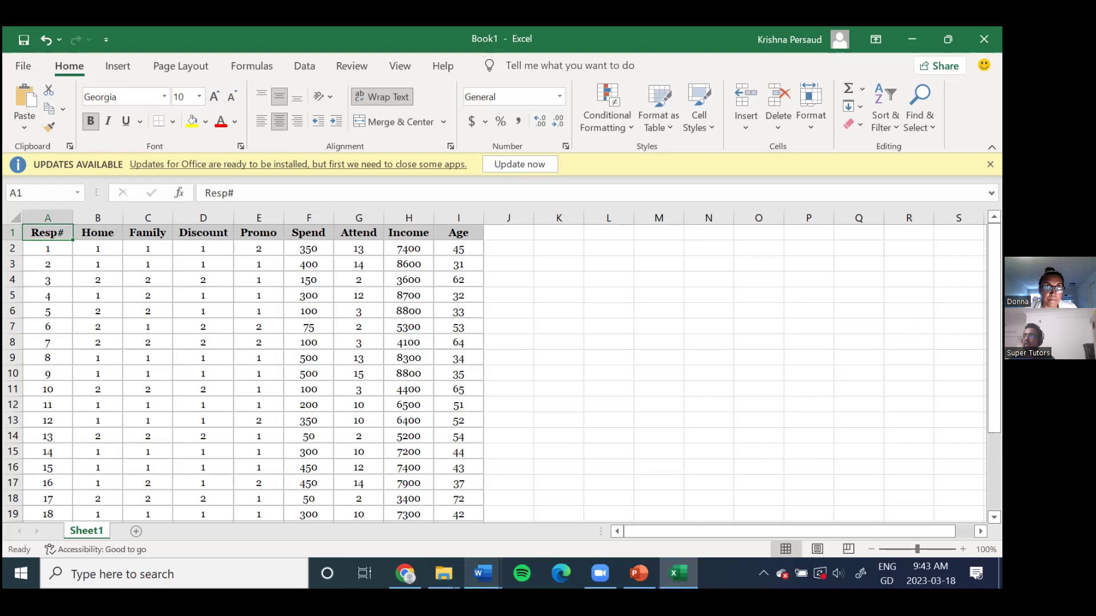
Step: Return to the assign1 and sylabus document and highlight Problem 8's opening lines
mouse_move(482, 574)
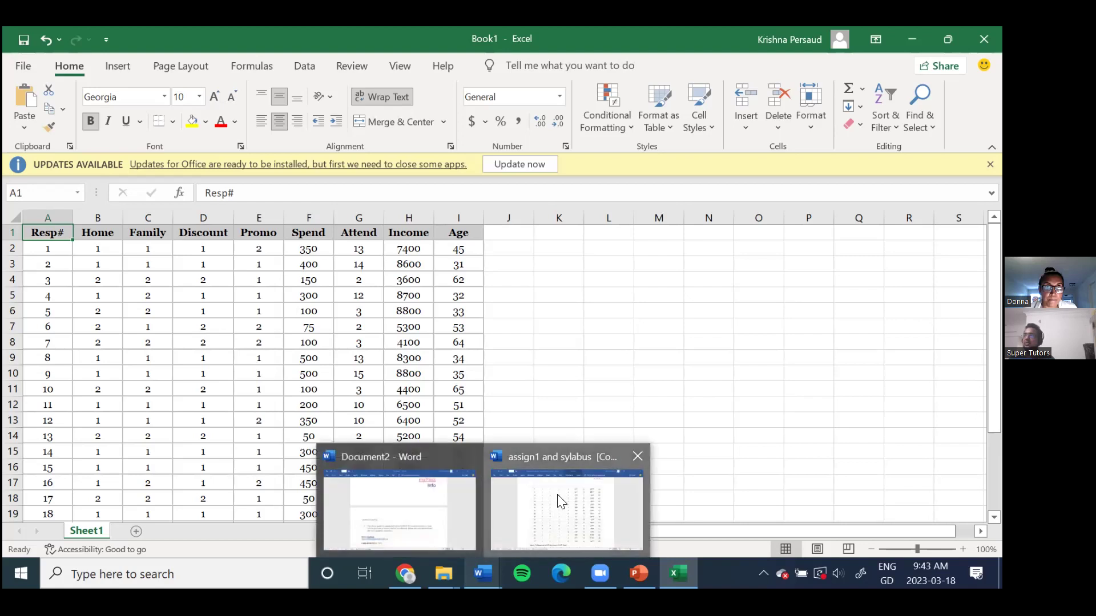
left_click(559, 501)
scroll(548, 480, "up", 15)
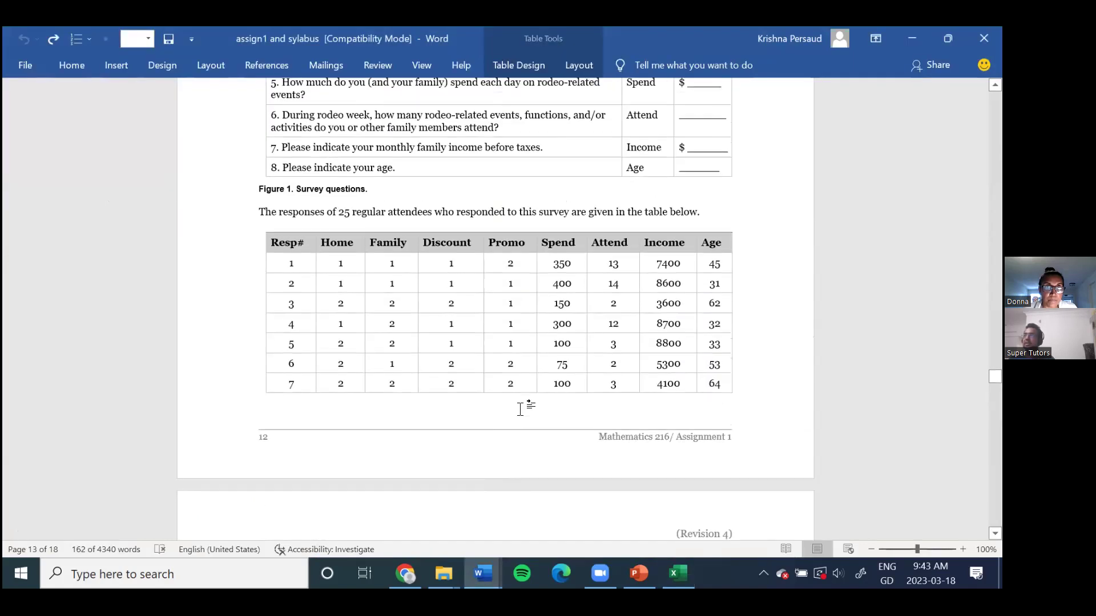
scroll(518, 417, "up", 10)
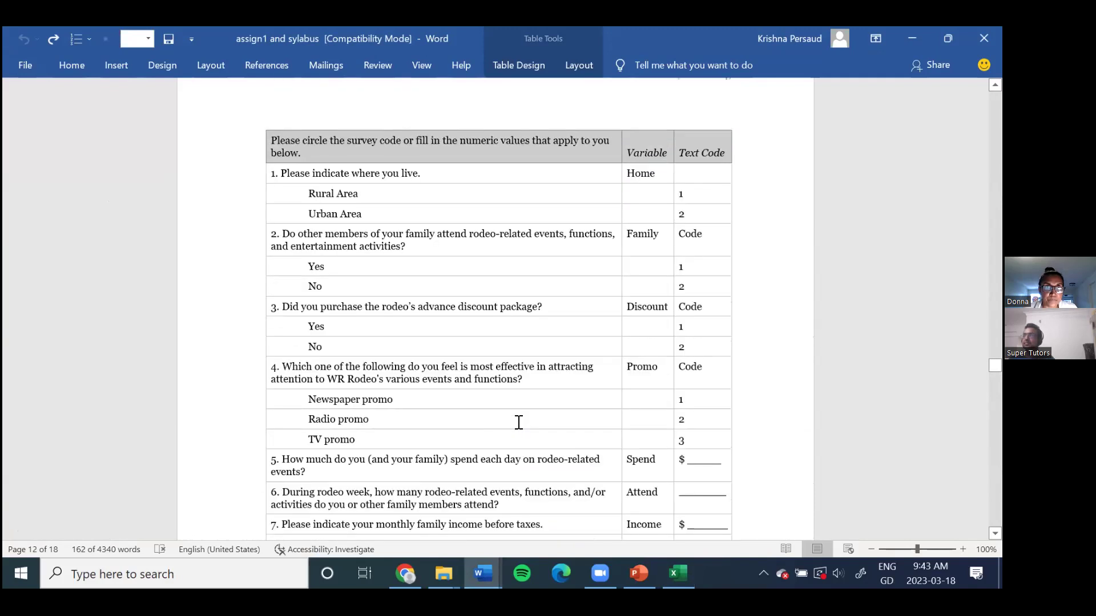
scroll(518, 422, "up", 5)
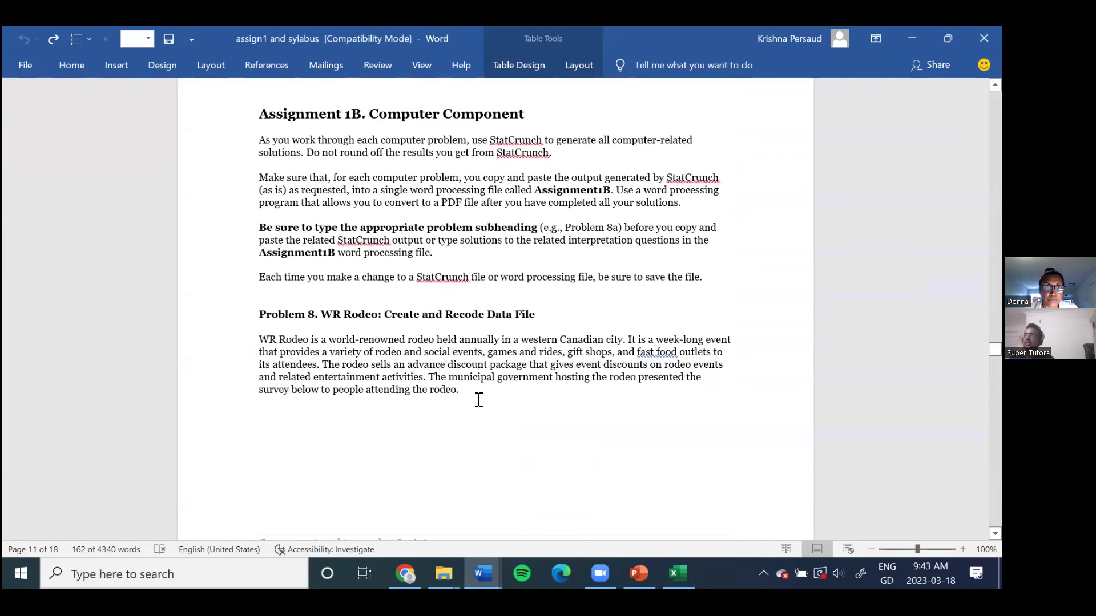
scroll(480, 396, "down", 3)
scroll(404, 311, "up", 3)
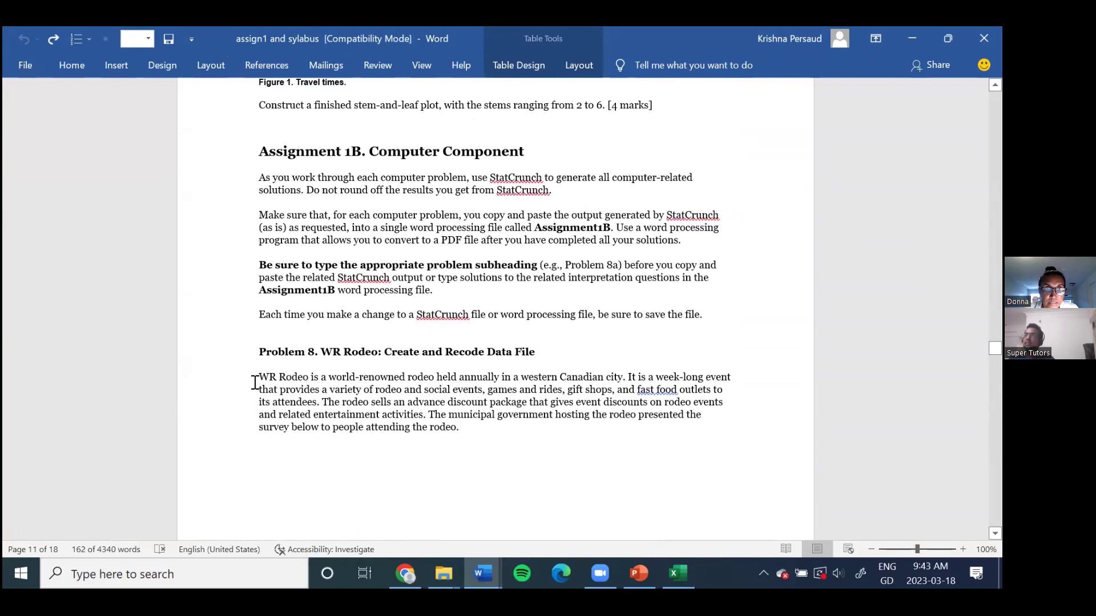
left_click_drag(254, 377, 446, 404)
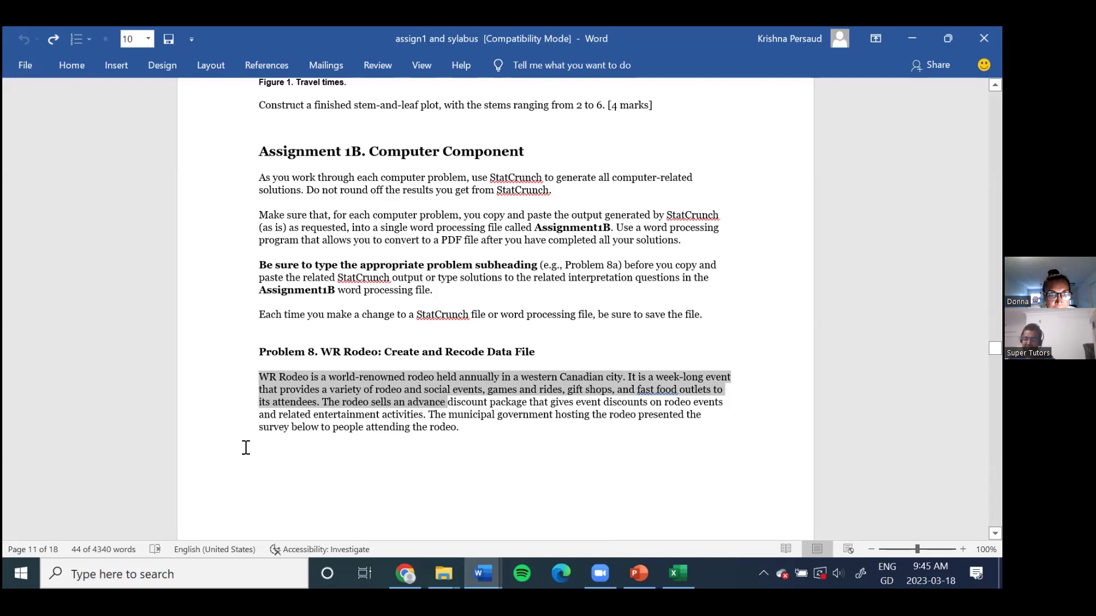
Step: Scroll through Problem 8's intro paragraph and mark the sentence about the rodeo survey
scroll(246, 447, "down", 10)
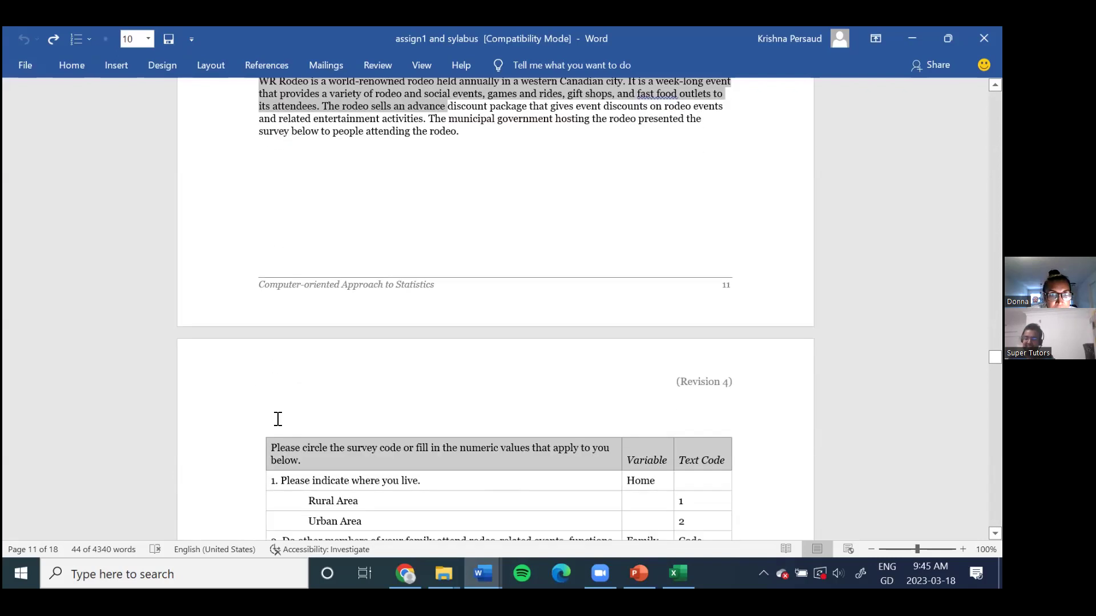
scroll(280, 417, "down", 3)
scroll(292, 393, "down", 1)
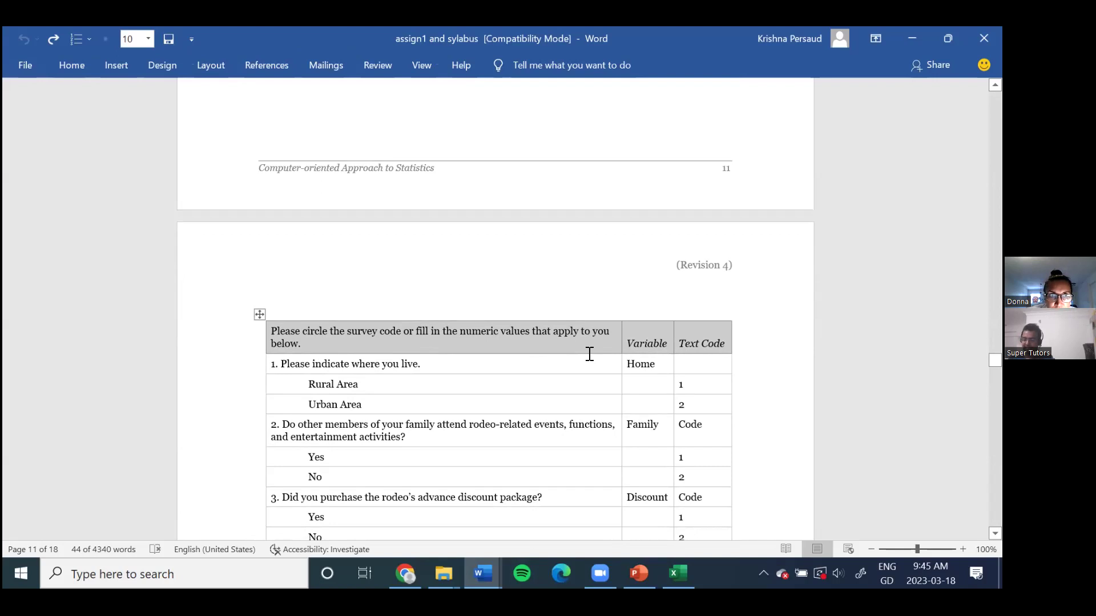
scroll(589, 353, "down", 1)
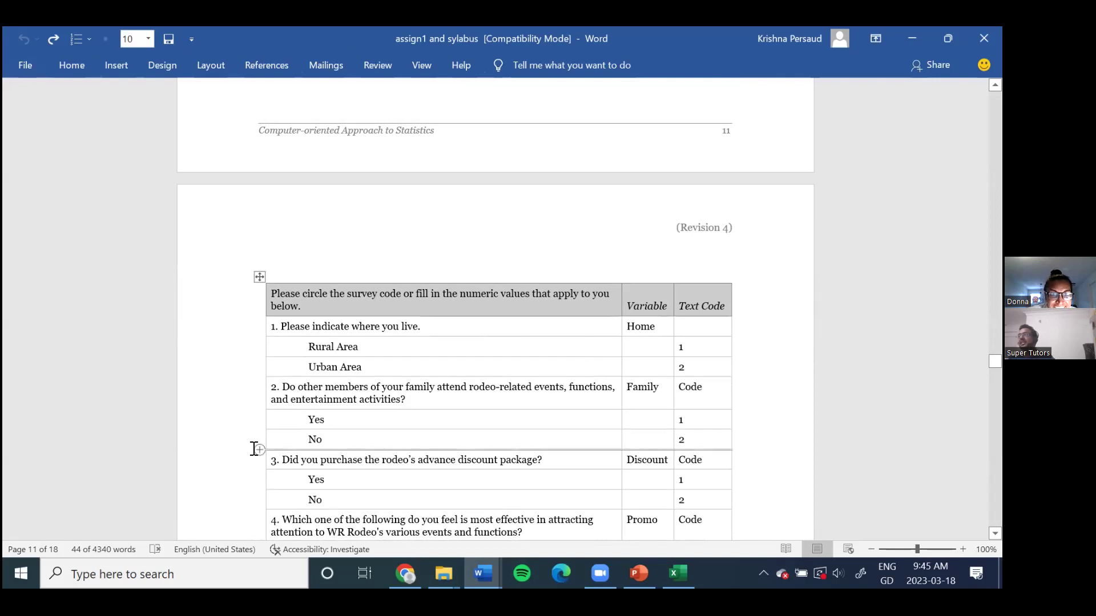
scroll(536, 360, "up", 10)
scroll(515, 354, "up", 1)
left_click(492, 280)
left_click(474, 352)
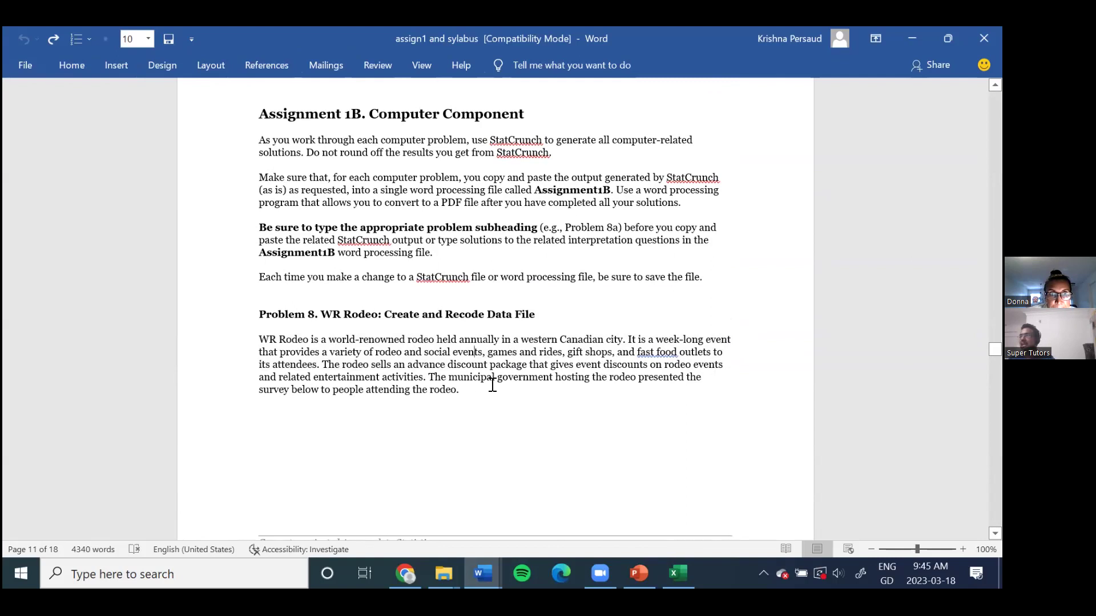
scroll(497, 371, "down", 3)
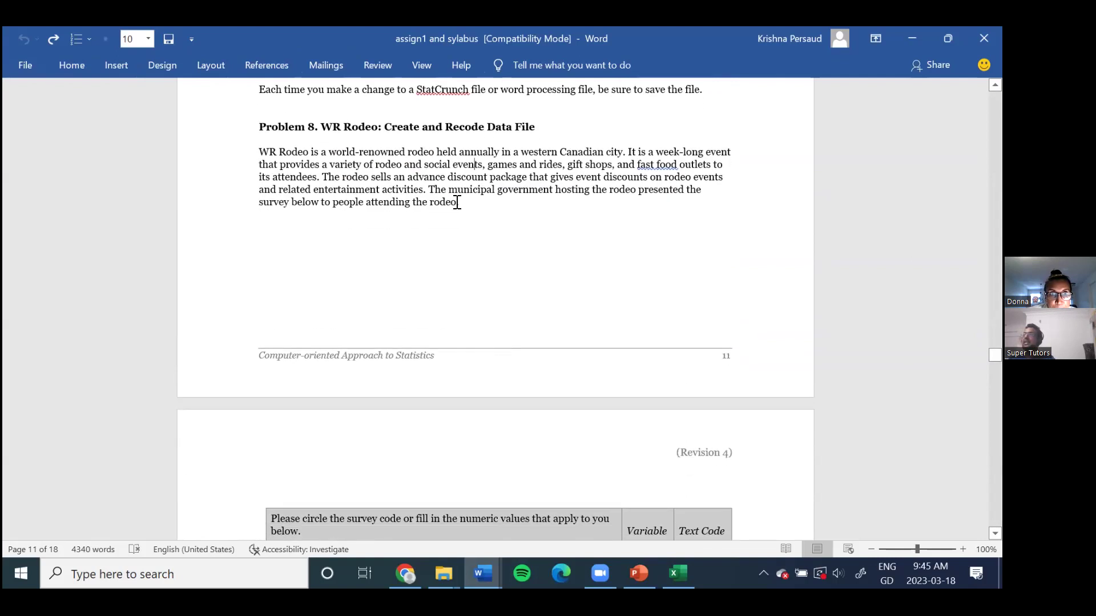
left_click_drag(430, 189, 458, 204)
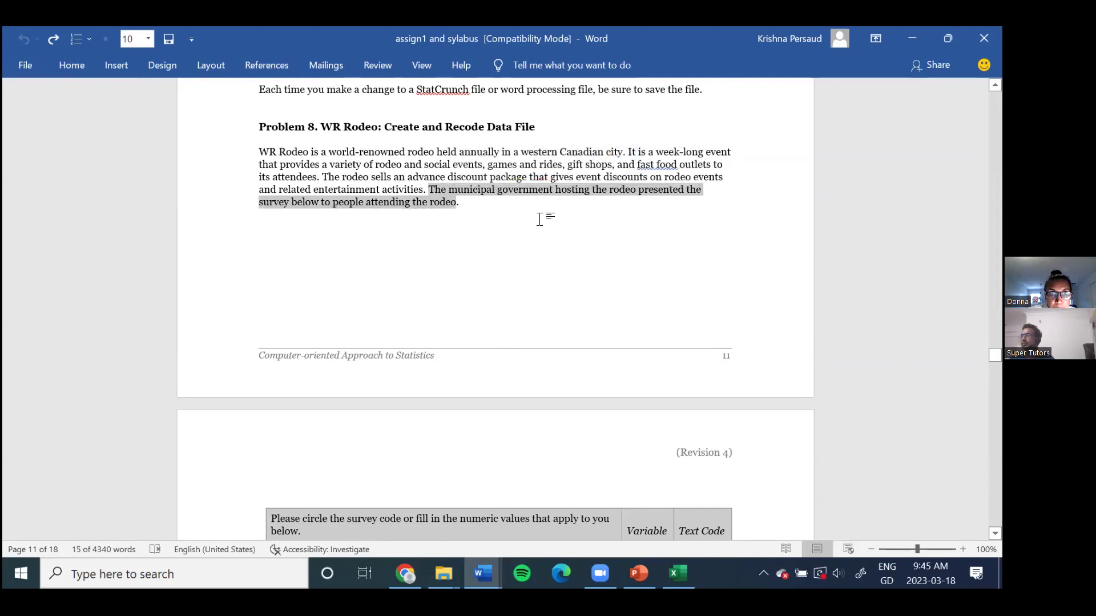
Step: Point out survey question 1 about where respondents live and its Rural Area answer
scroll(541, 220, "down", 10)
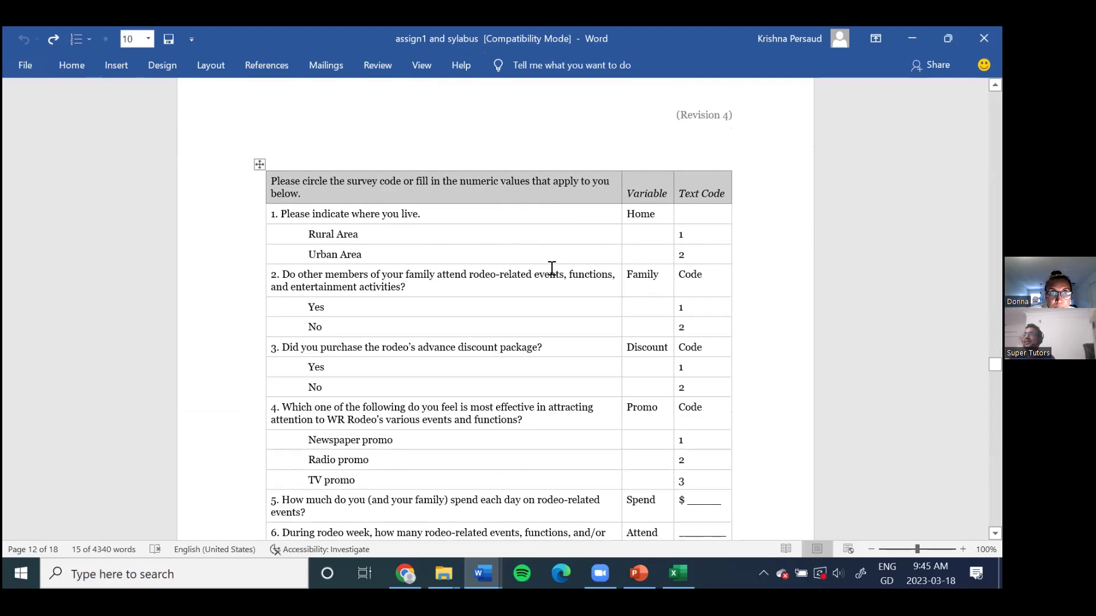
left_click_drag(284, 214, 420, 215)
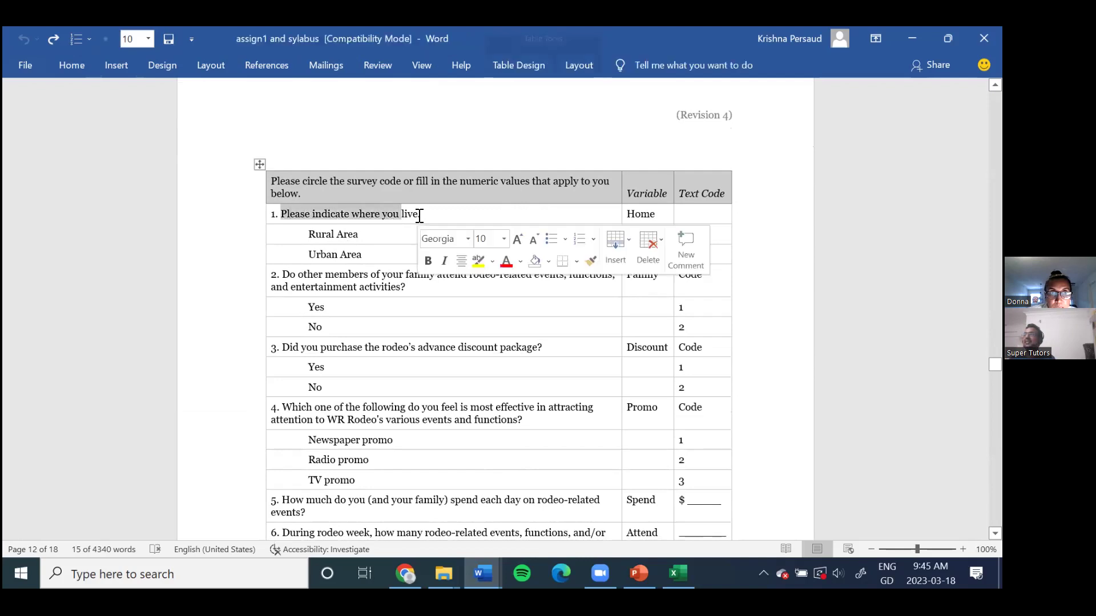
left_click(419, 216)
left_click_drag(306, 235, 359, 234)
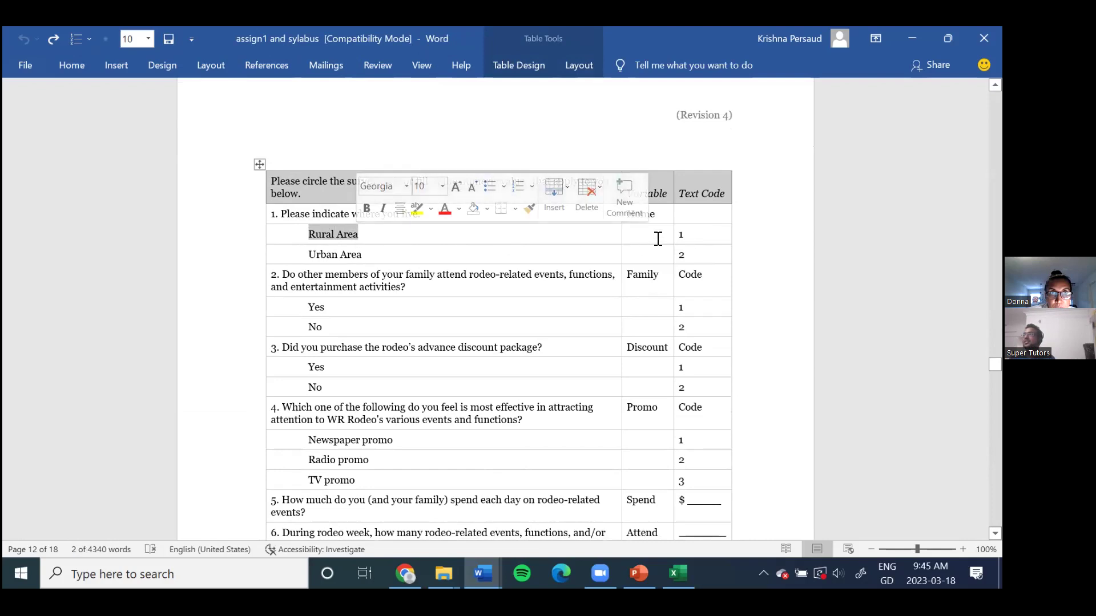
left_click(685, 235)
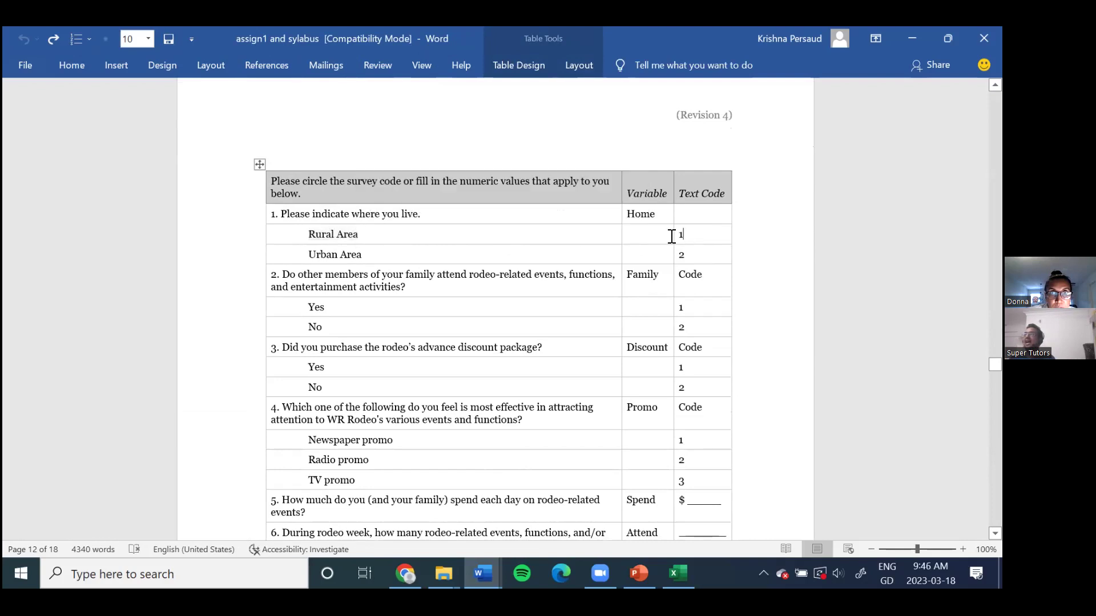
left_click_drag(308, 254, 364, 252)
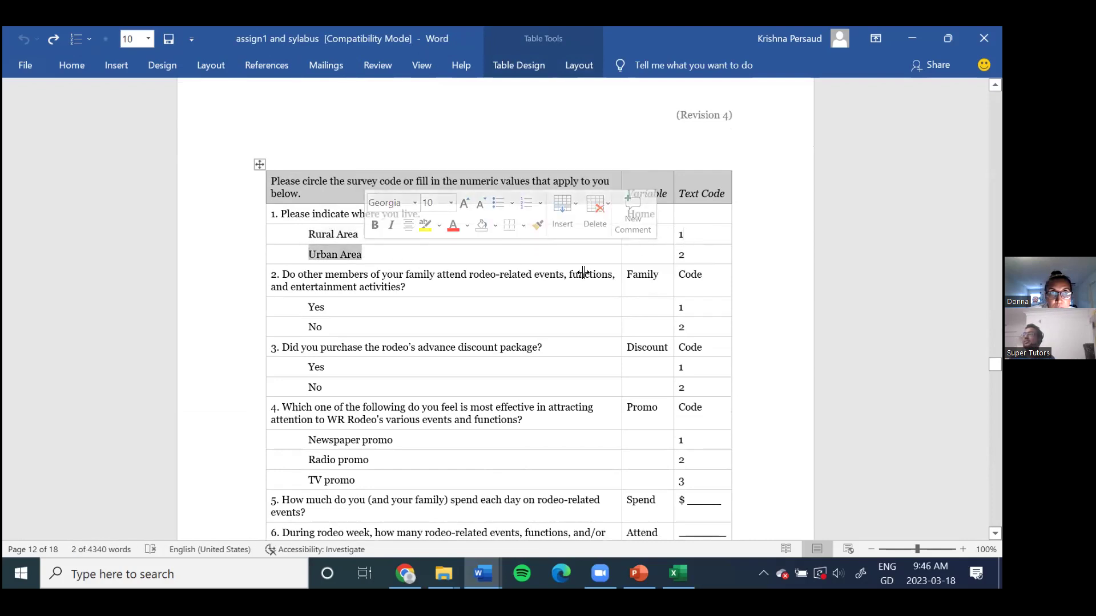
left_click_drag(685, 253, 681, 260)
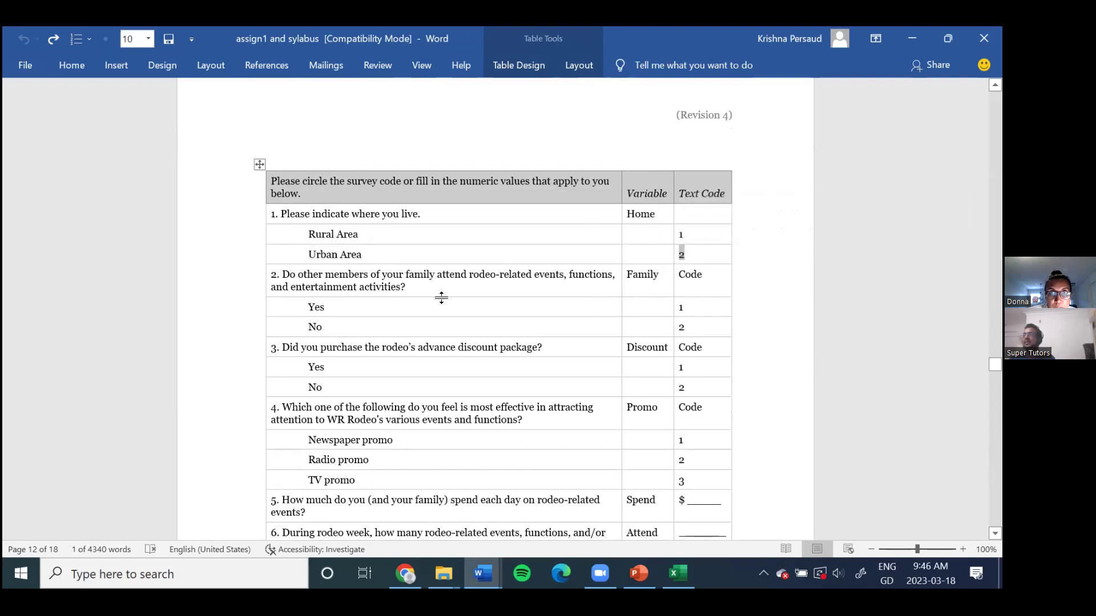
scroll(391, 273, "down", 1)
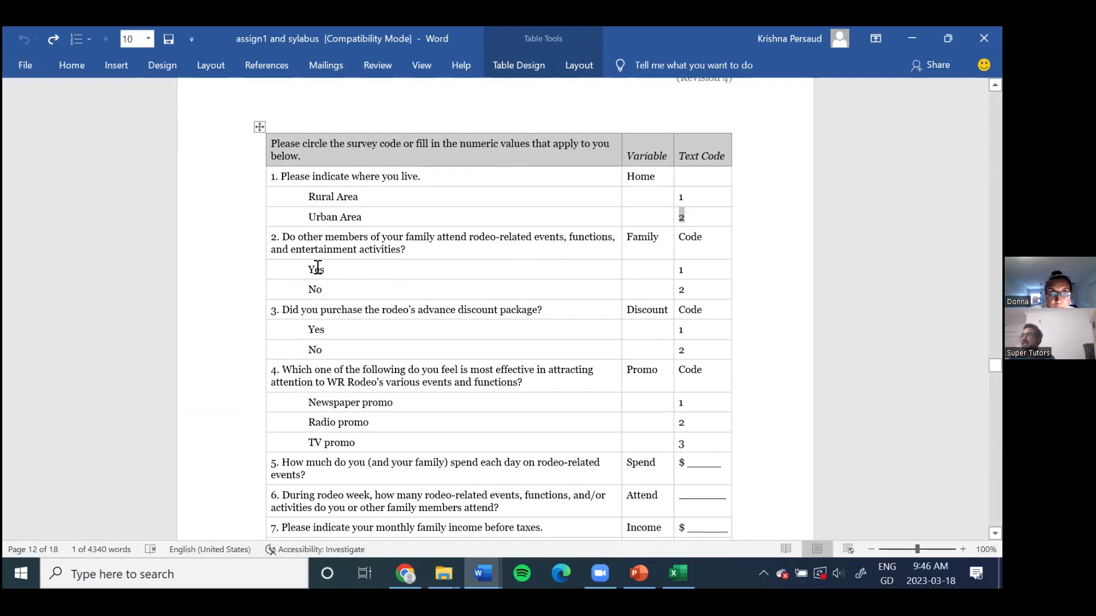
left_click_drag(693, 271, 657, 270)
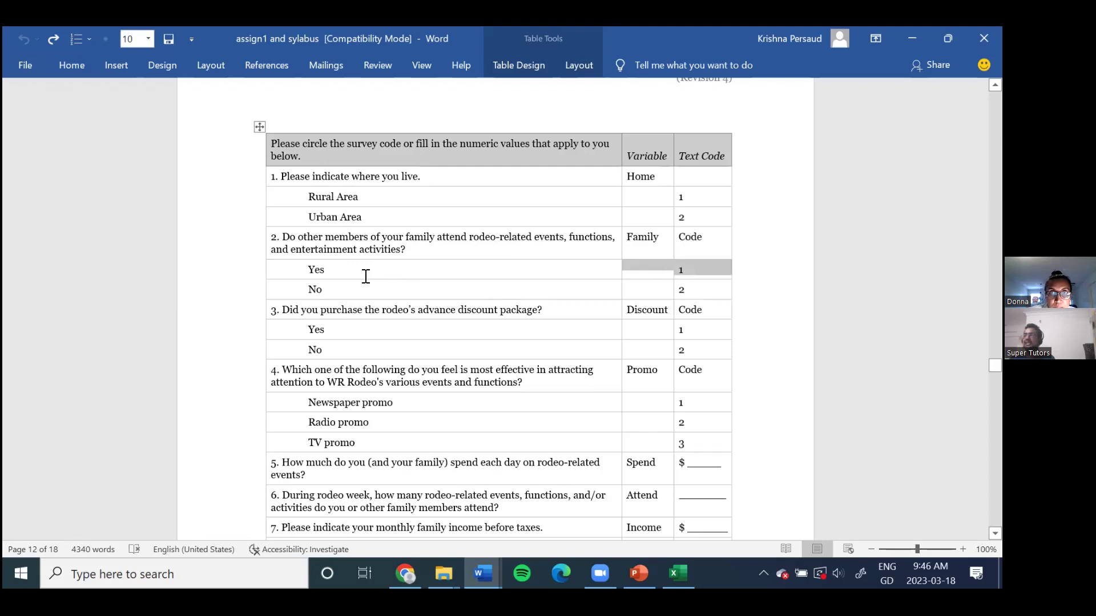
left_click_drag(301, 269, 587, 270)
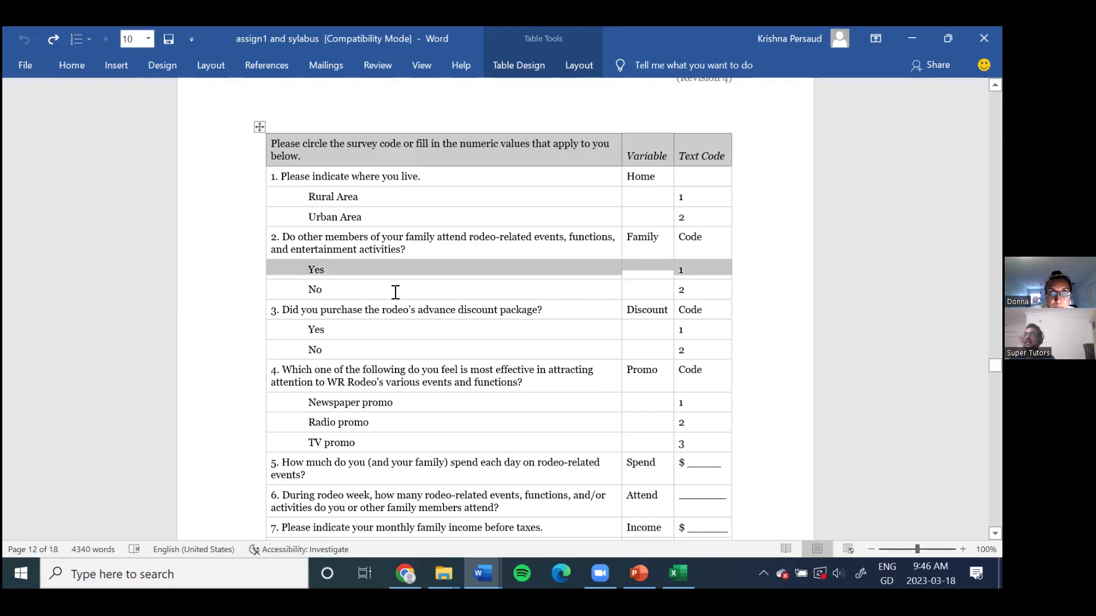
left_click_drag(313, 289, 713, 293)
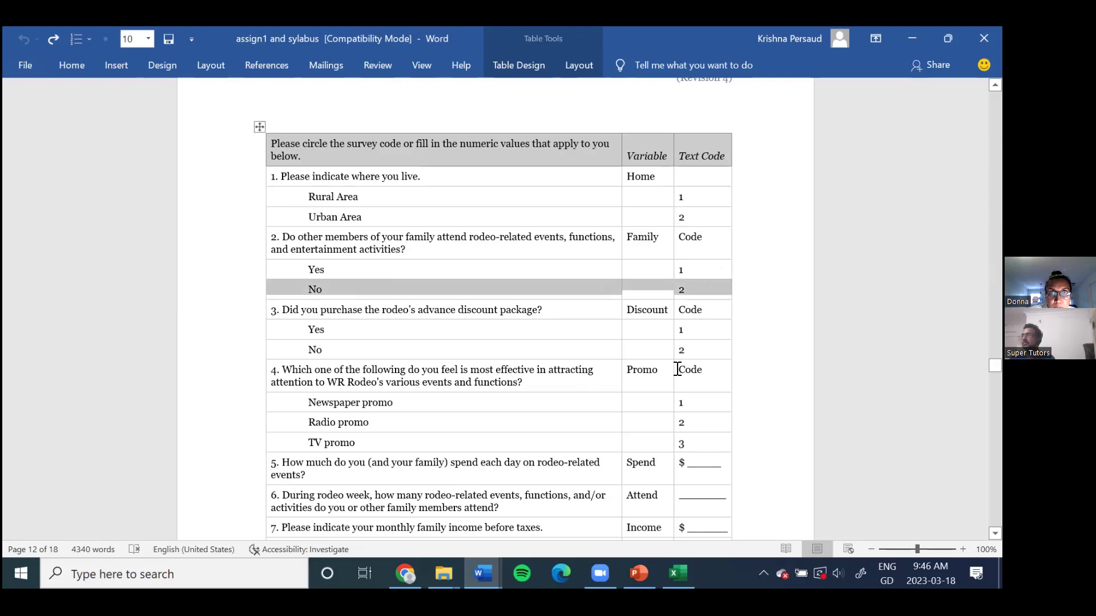
scroll(665, 362, "down", 1)
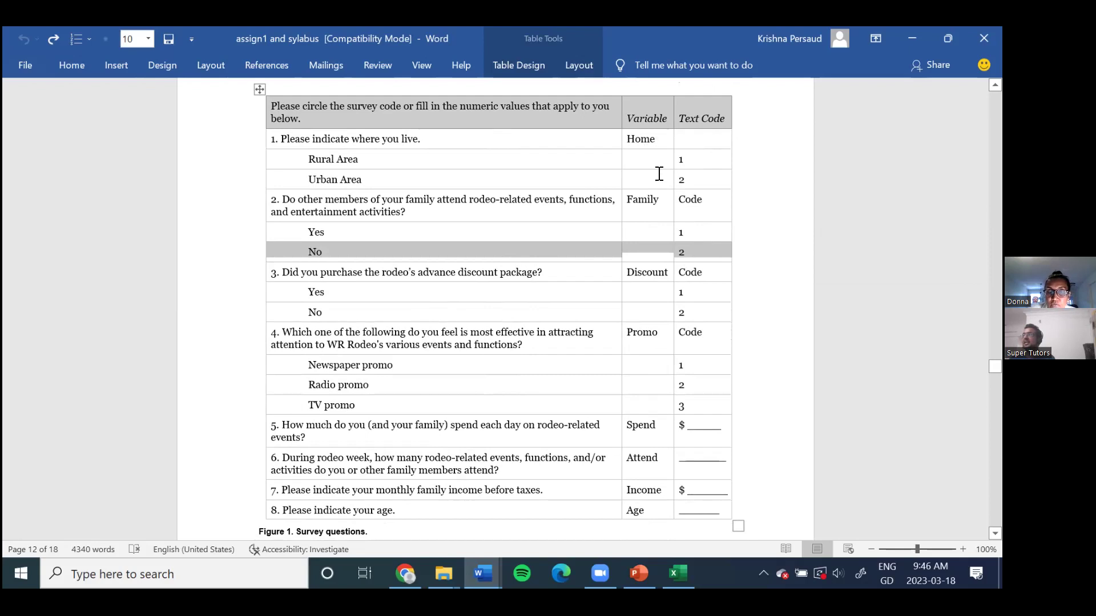
double_click(679, 295)
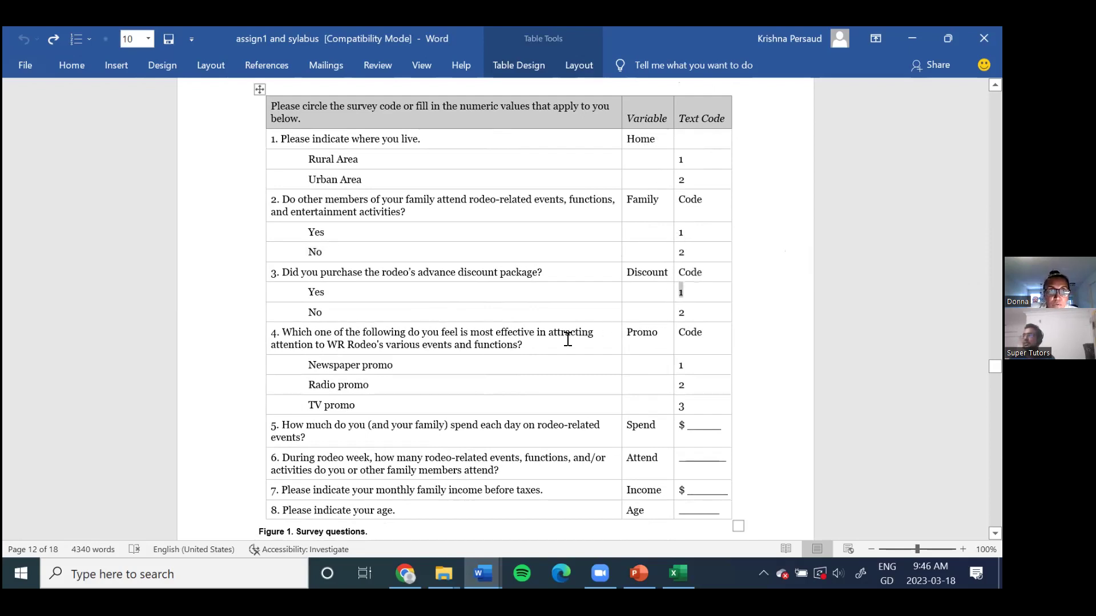
scroll(524, 327, "down", 1)
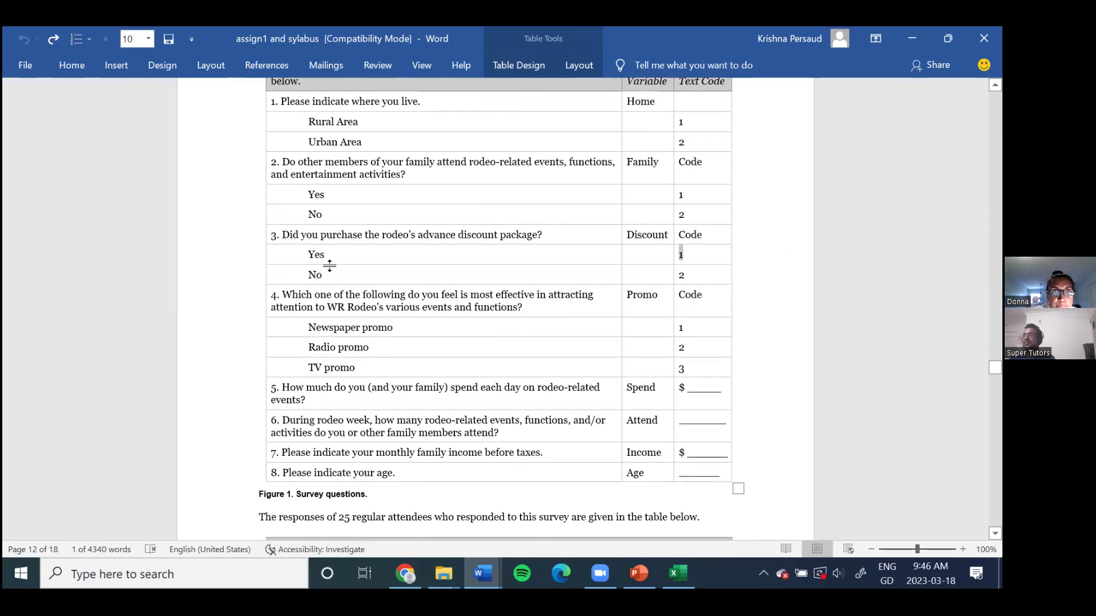
scroll(443, 249, "up", 1)
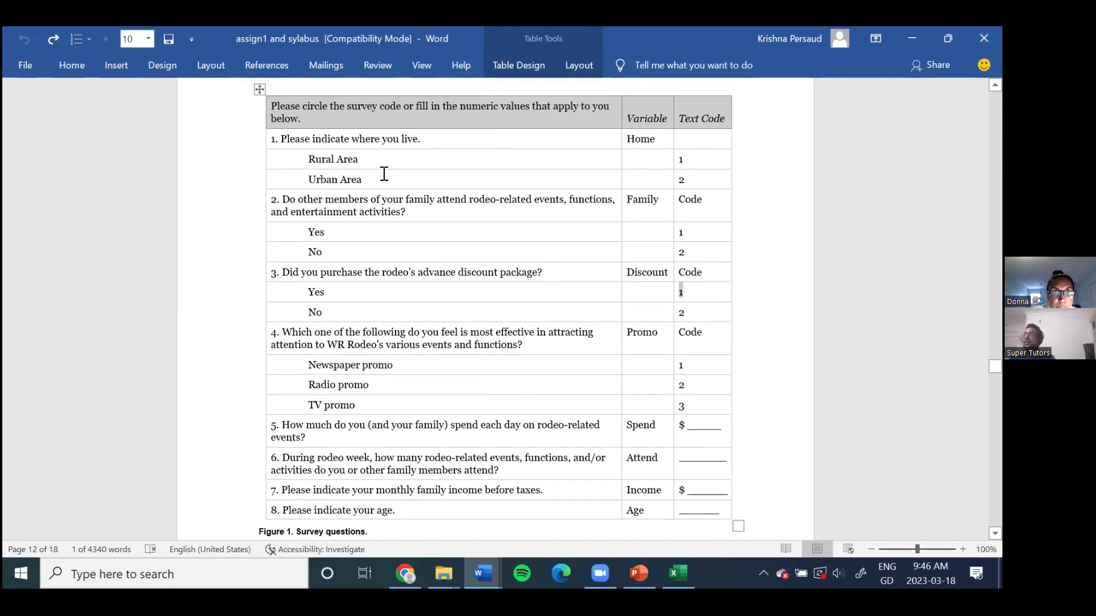
double_click(693, 161)
left_click_drag(309, 163, 316, 162)
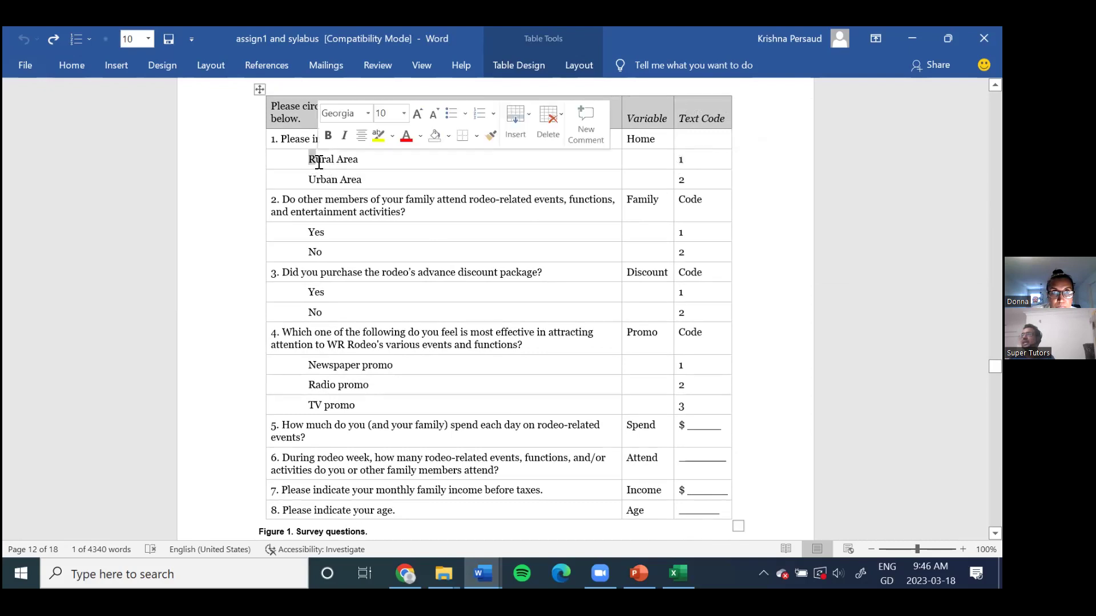
left_click(698, 178)
left_click_drag(384, 181, 307, 180)
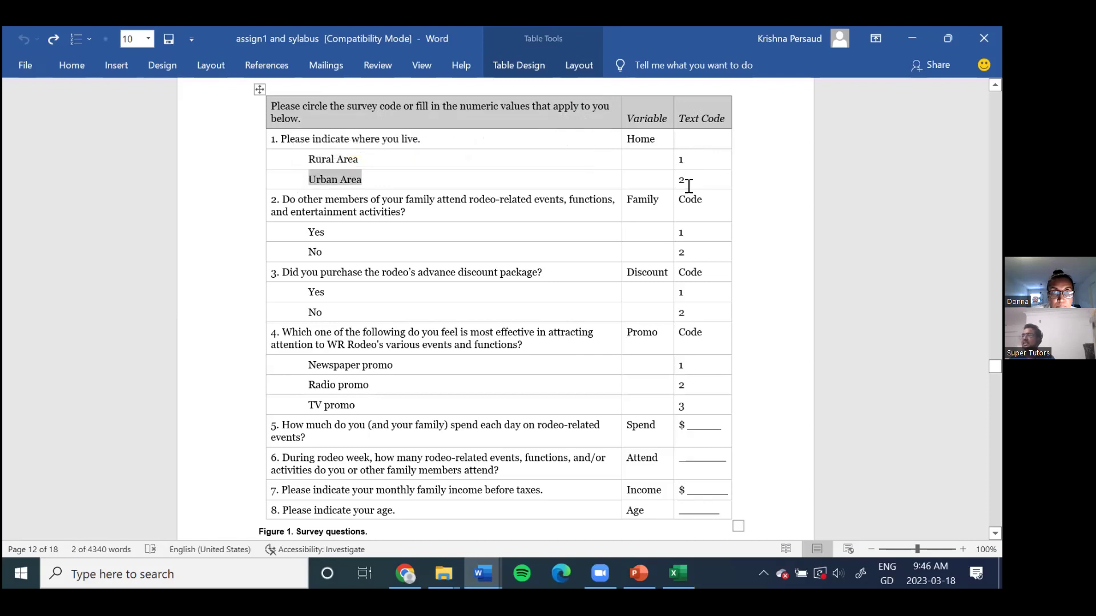
scroll(365, 289, "down", 1)
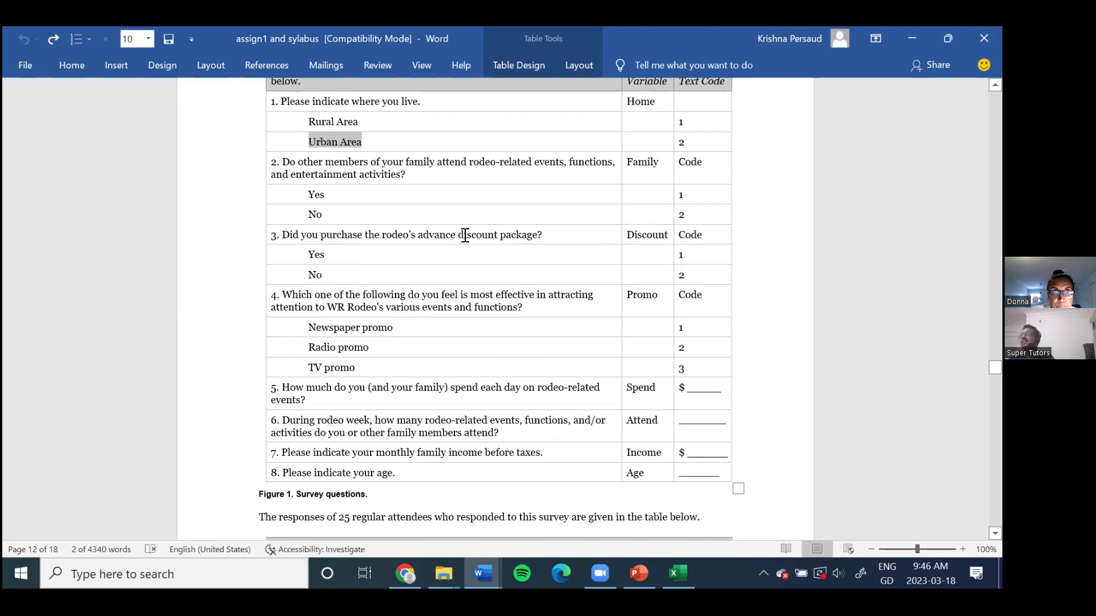
left_click_drag(677, 254, 630, 254)
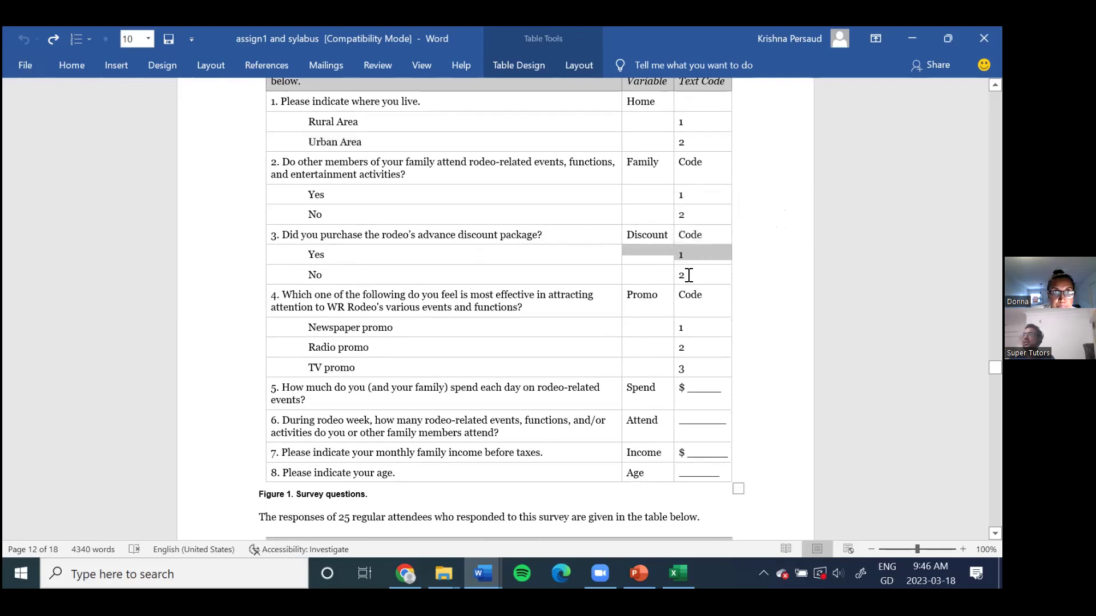
left_click_drag(689, 275, 677, 275)
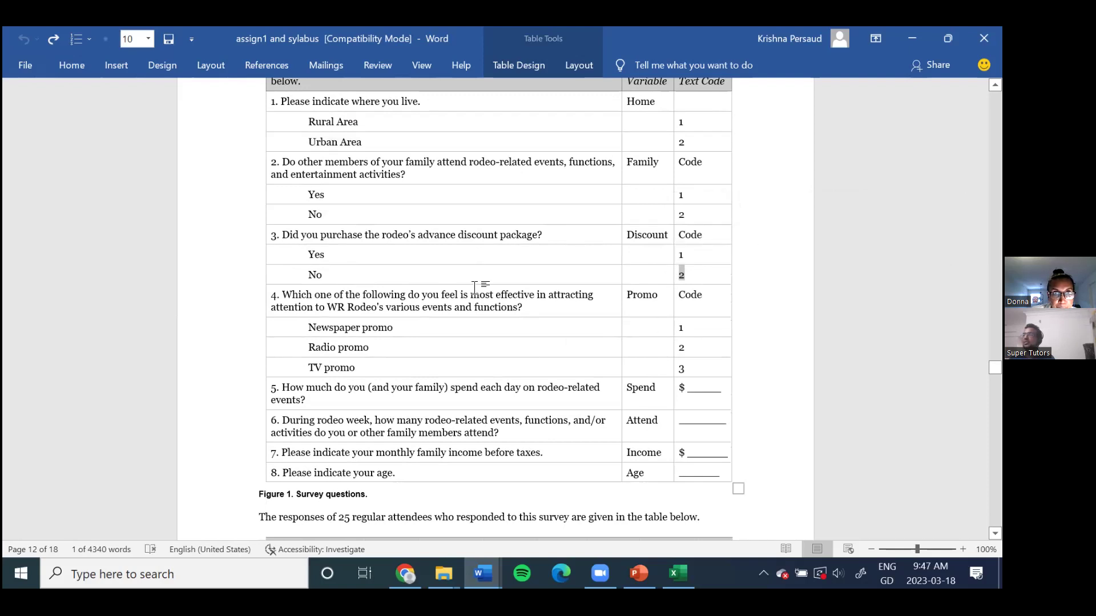
Step: Highlight the Newspaper, Radio (code 2) and TV (code 3) Promo options
scroll(474, 294, "down", 1)
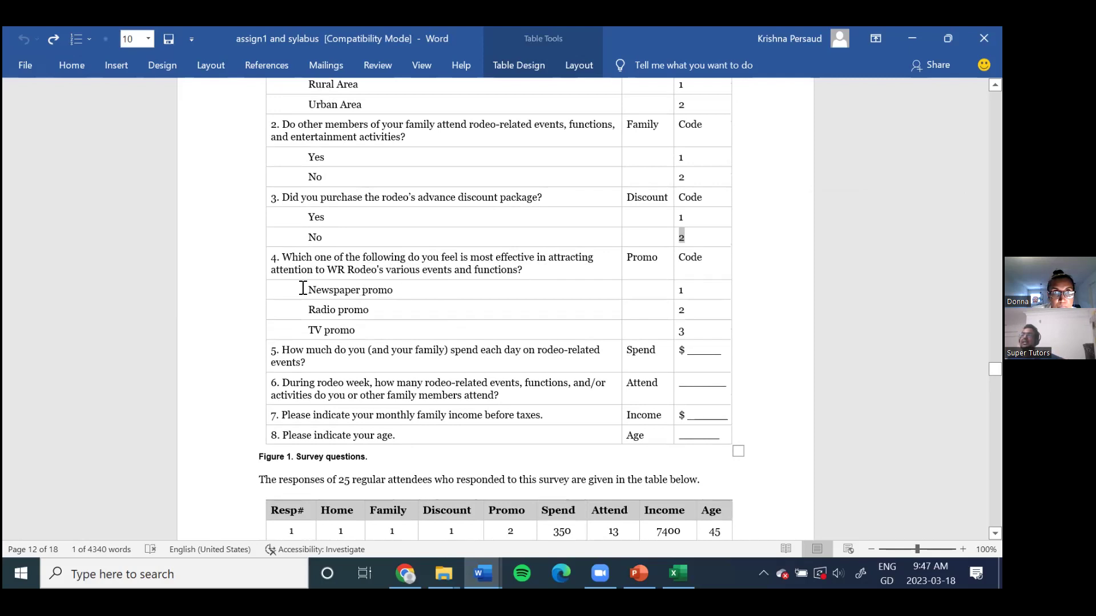
left_click_drag(310, 290, 391, 294)
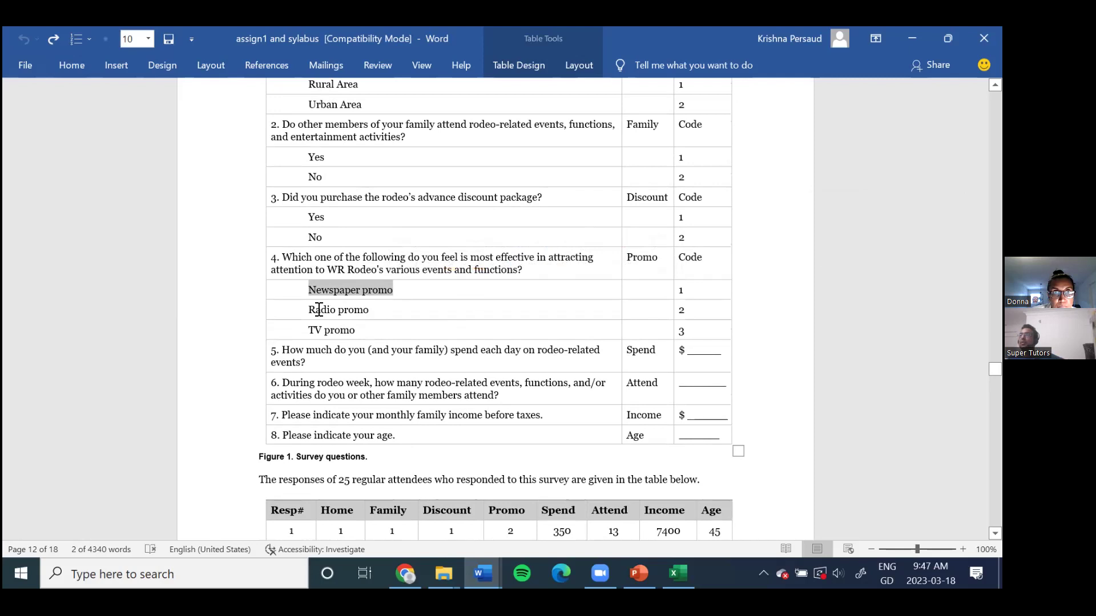
left_click_drag(319, 309, 367, 313)
left_click(699, 308)
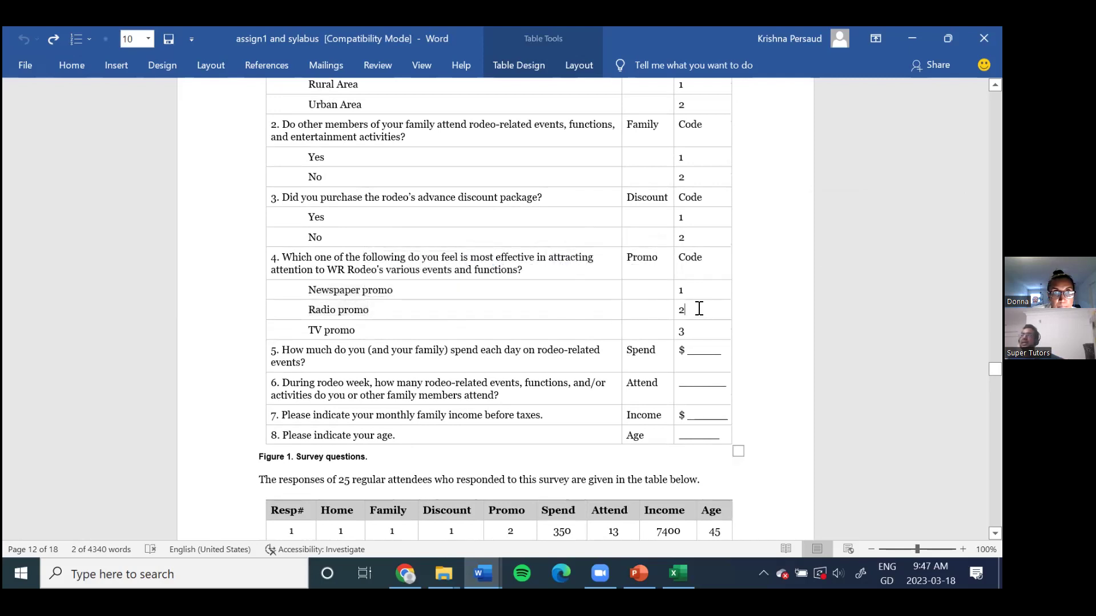
left_click_drag(360, 330, 309, 330)
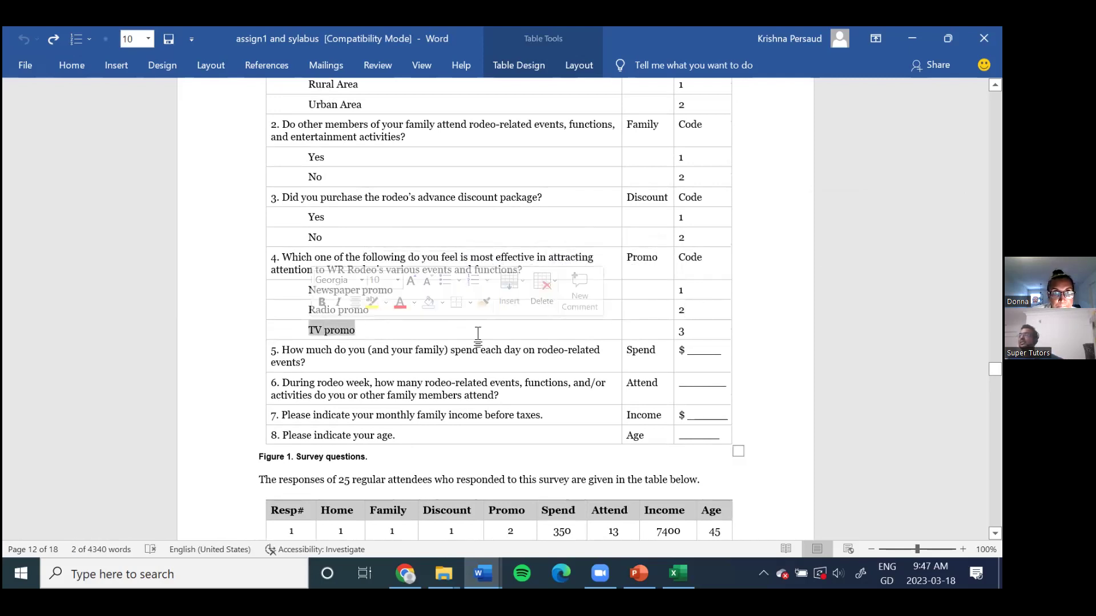
left_click(700, 332)
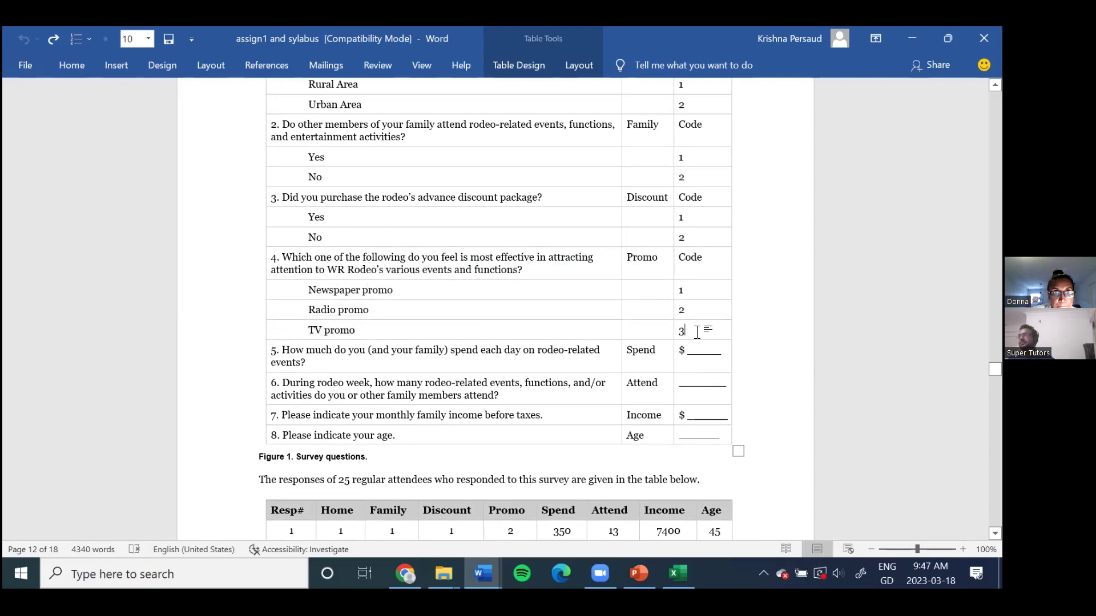
Step: Scroll down to the Spend answer and highlight its dollar sign
scroll(685, 320, "down", 1)
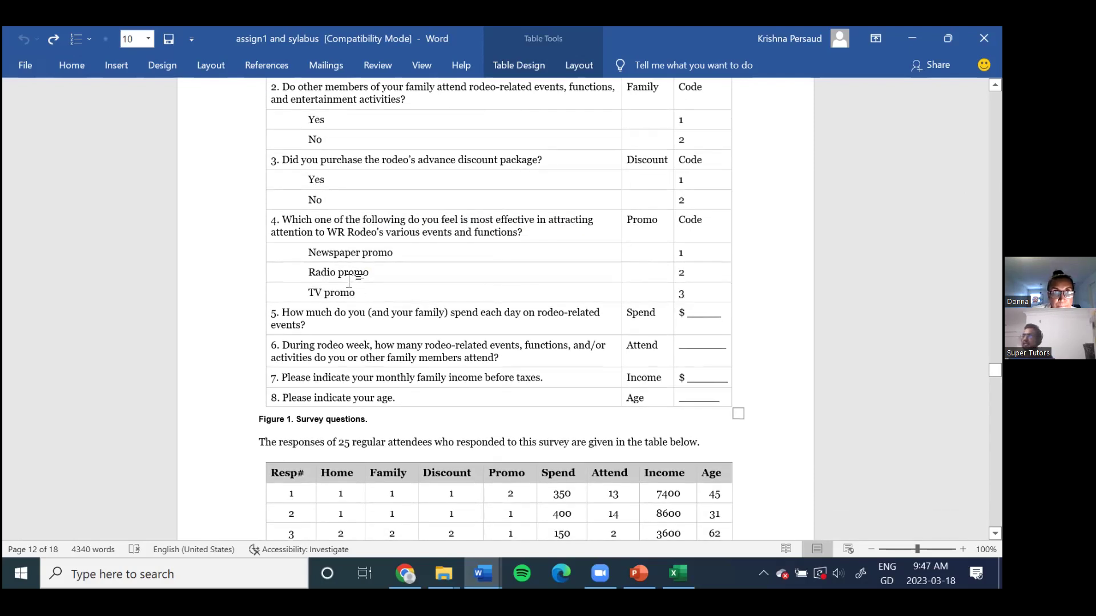
scroll(348, 286, "up", 1)
scroll(347, 287, "up", 1)
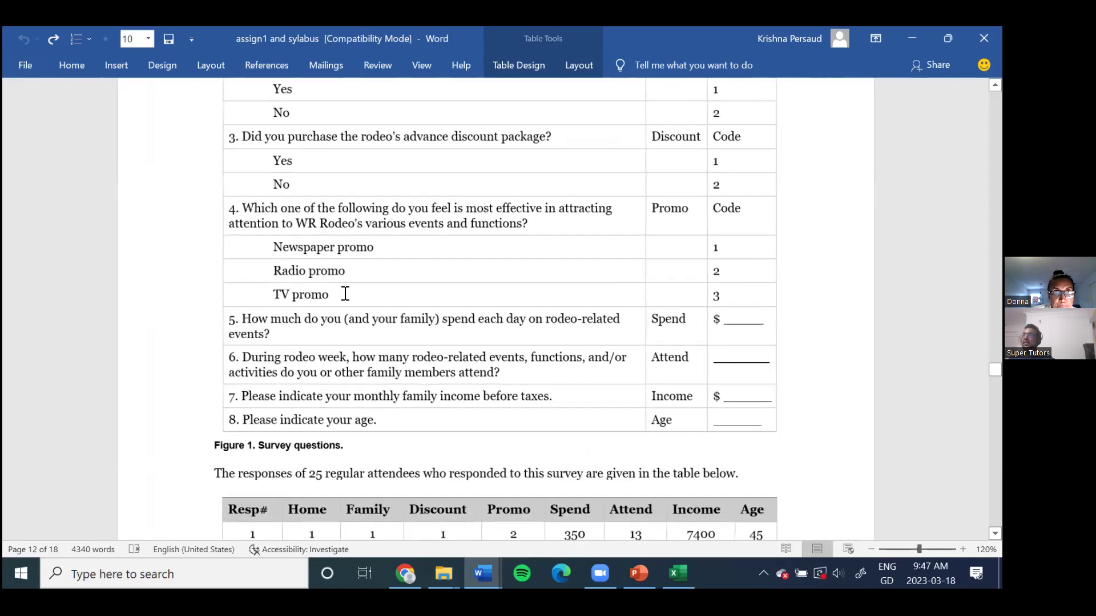
scroll(336, 307, "down", 3)
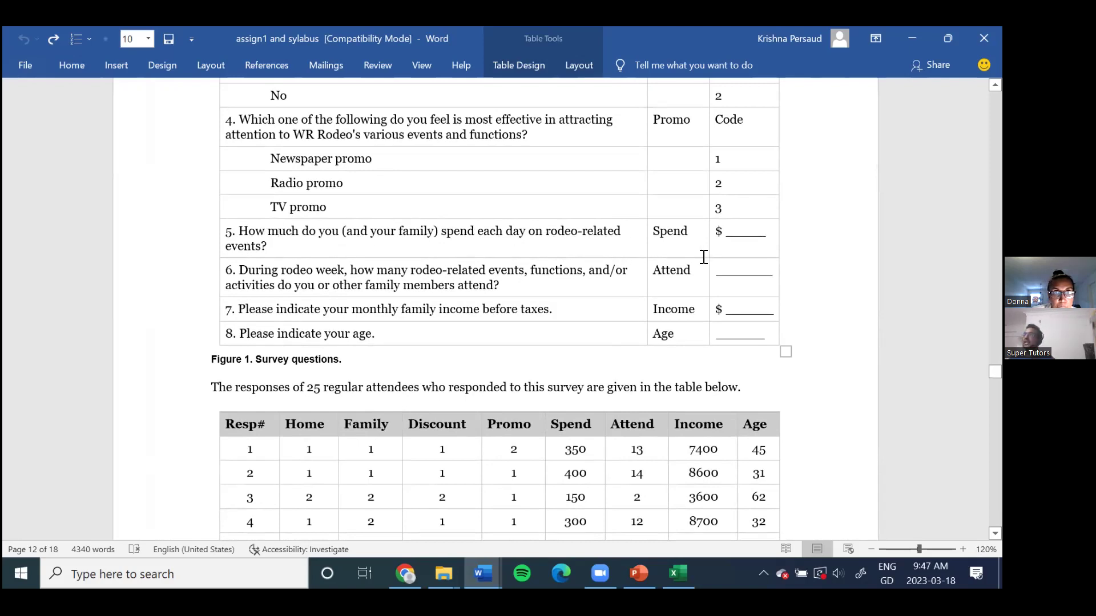
left_click_drag(713, 231, 766, 231)
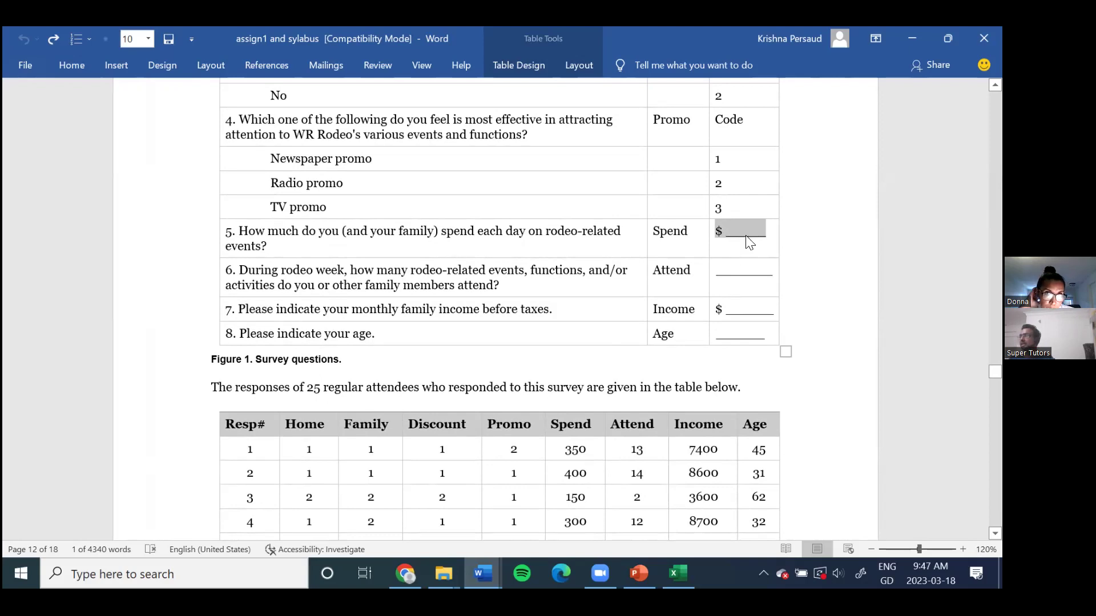
left_click(326, 273)
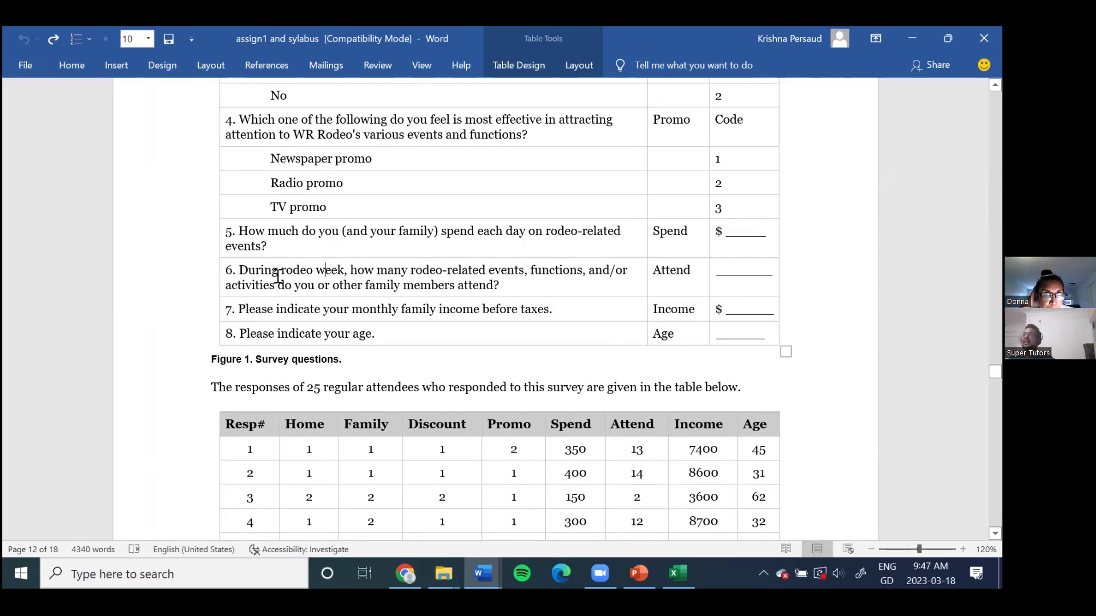
left_click_drag(245, 273, 505, 281)
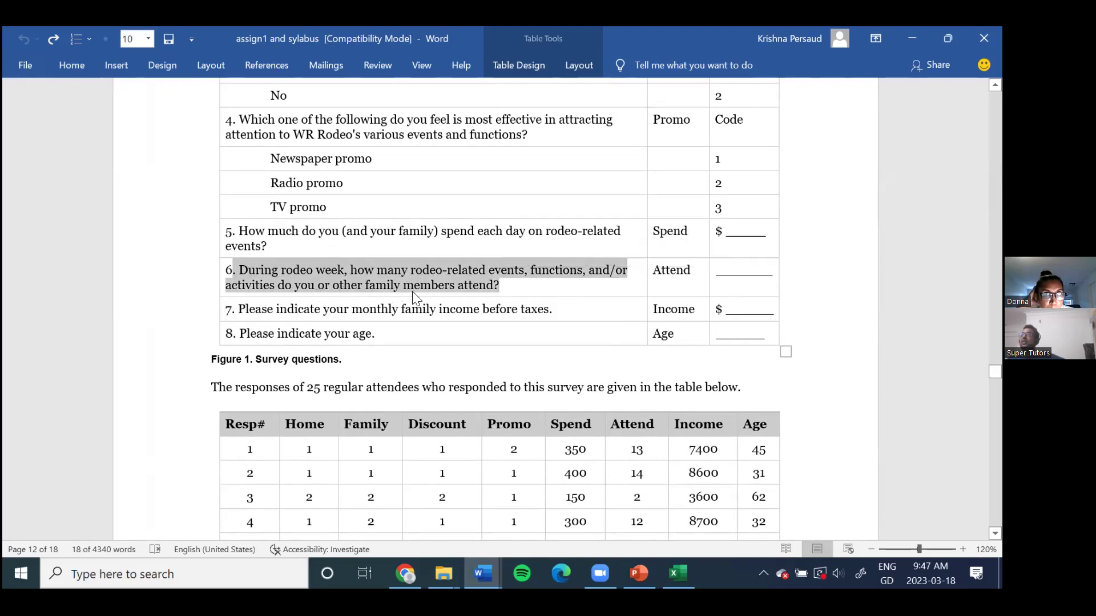
left_click(733, 276)
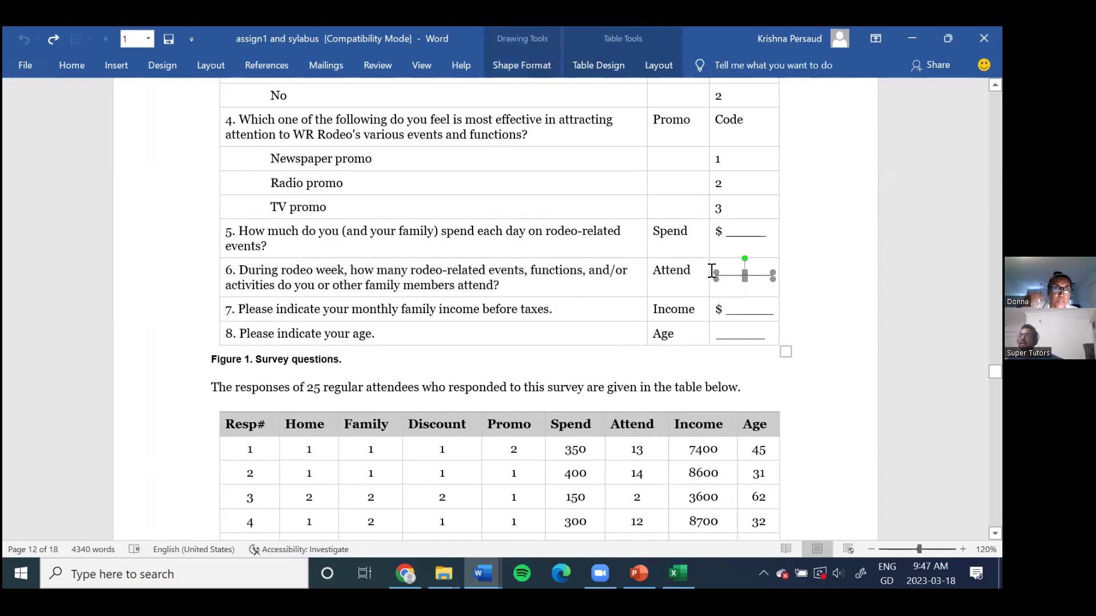
left_click(316, 301)
left_click_drag(280, 308, 539, 308)
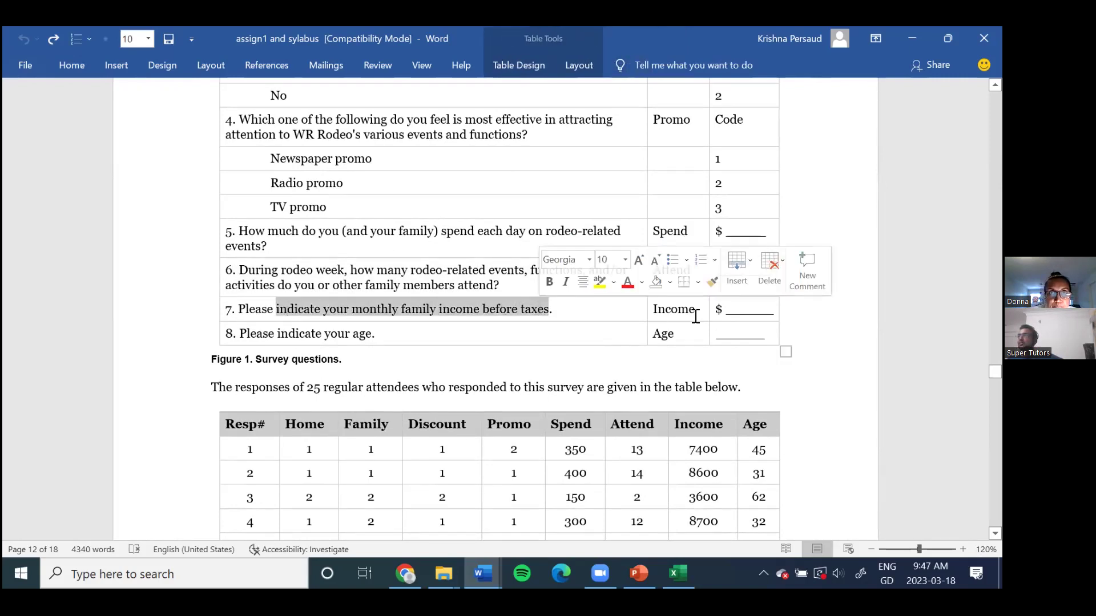
left_click(393, 335)
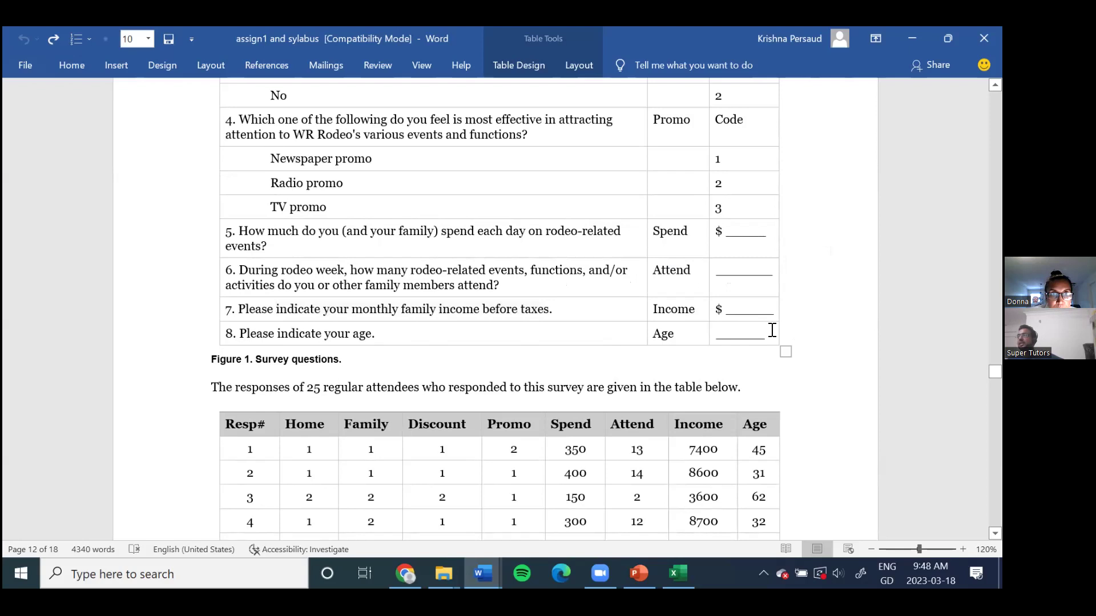
scroll(763, 335, "down", 2)
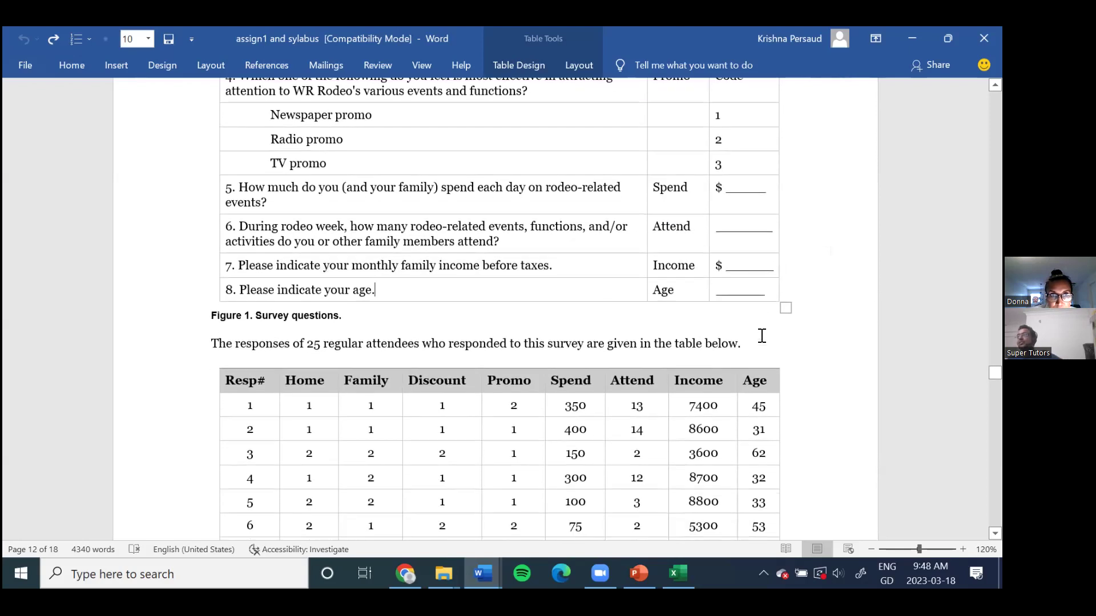
scroll(482, 286, "down", 2)
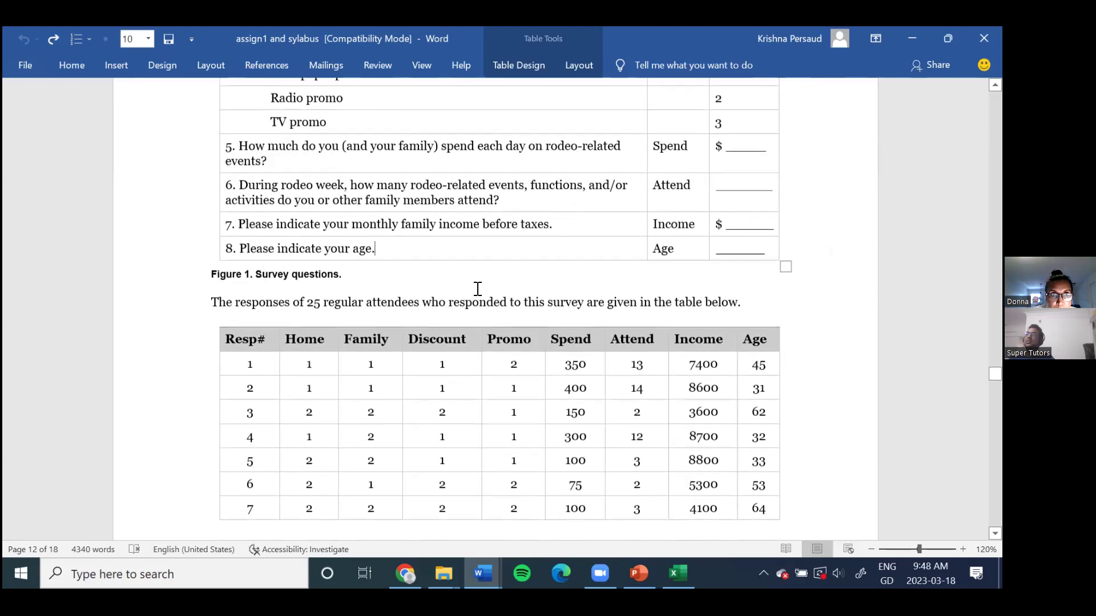
left_click_drag(213, 301, 716, 301)
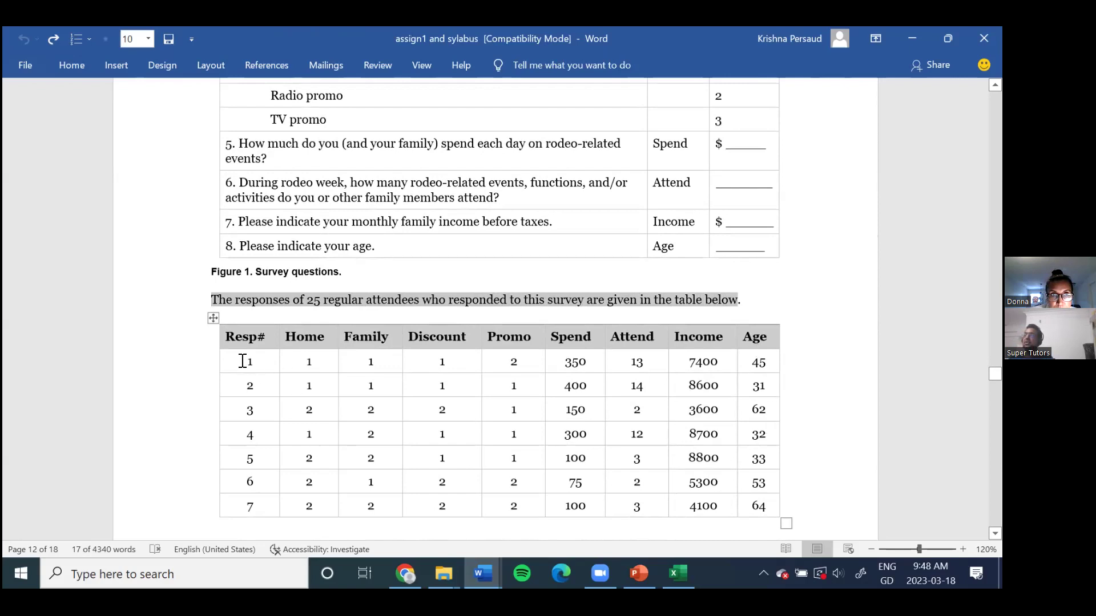
left_click_drag(238, 360, 763, 363)
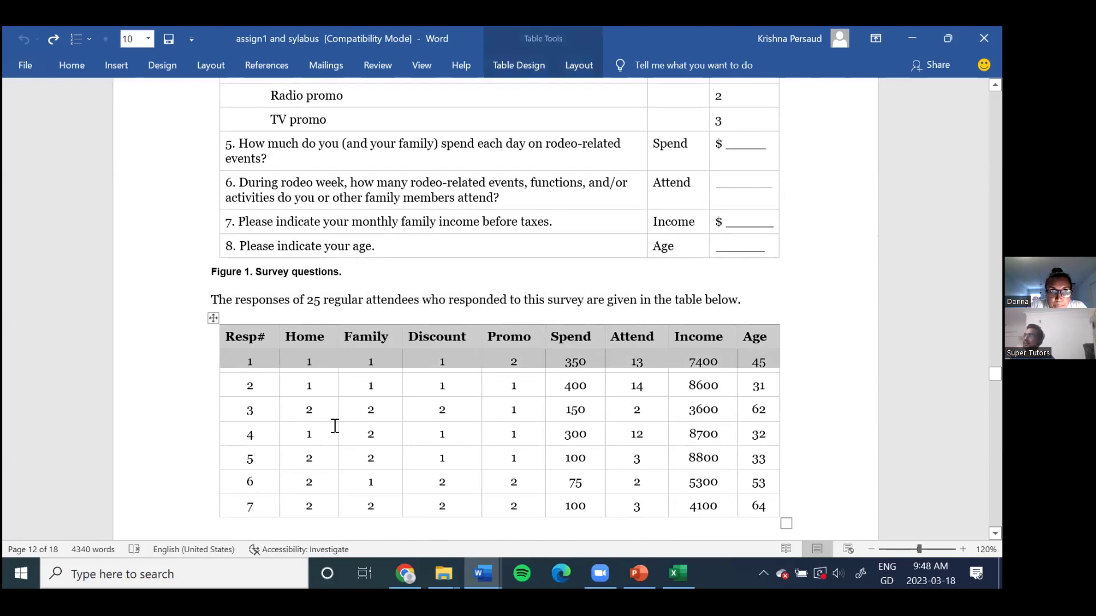
scroll(329, 425, "down", 2)
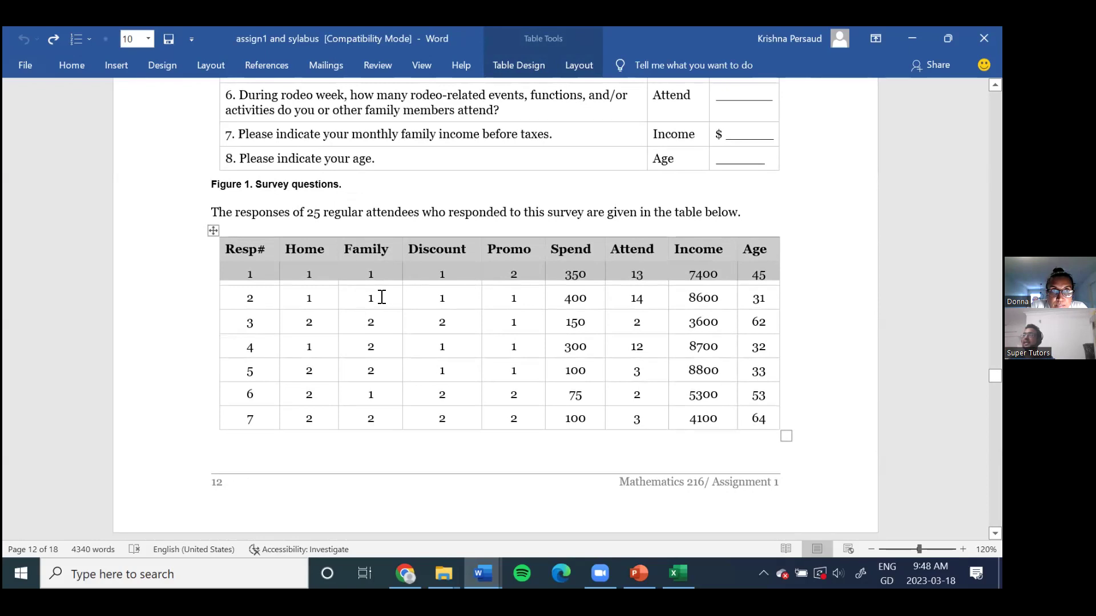
left_click(251, 273)
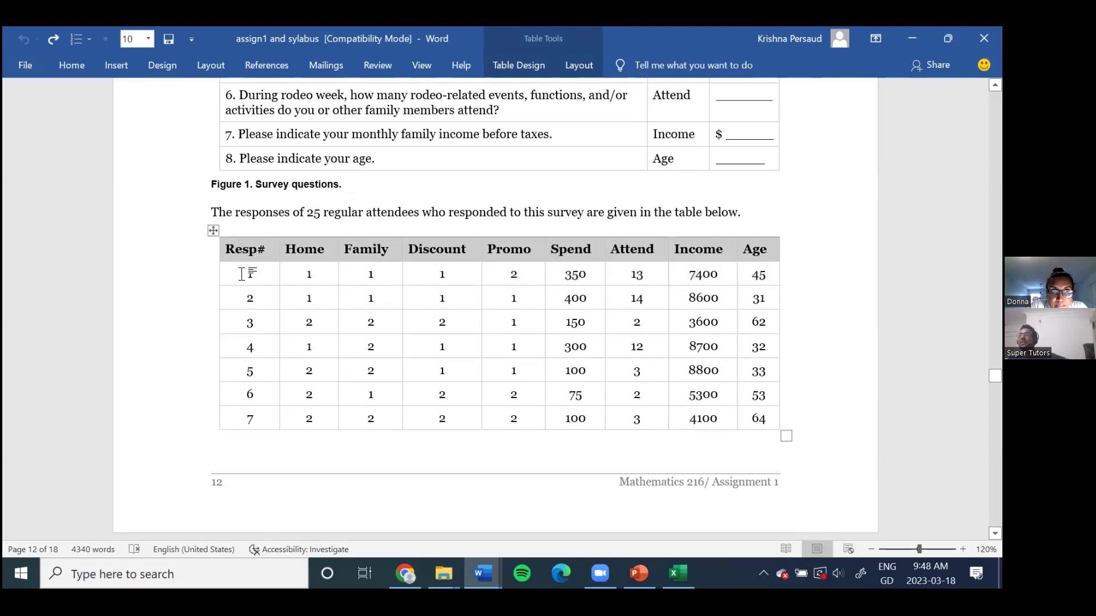
double_click(250, 274)
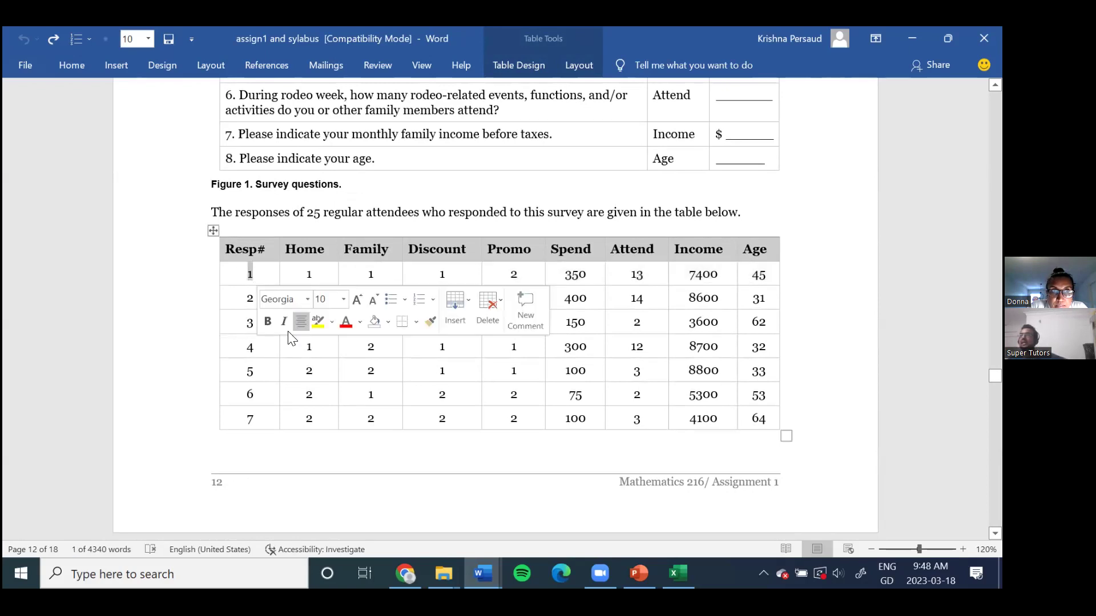
left_click(294, 273)
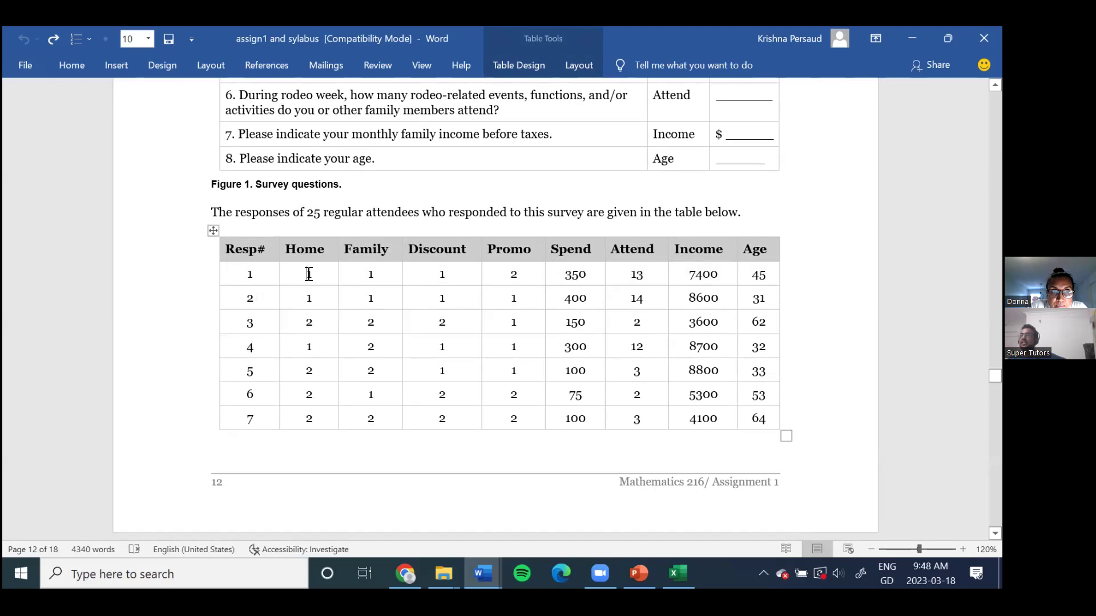
left_click_drag(305, 275, 311, 275)
scroll(601, 320, "up", 5)
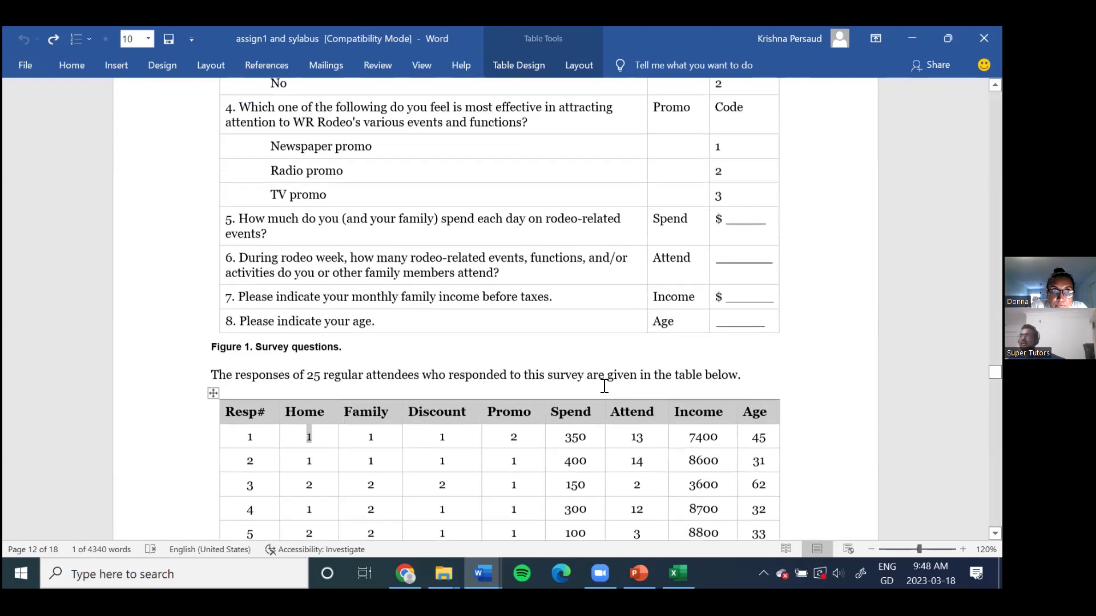
scroll(607, 386, "up", 5)
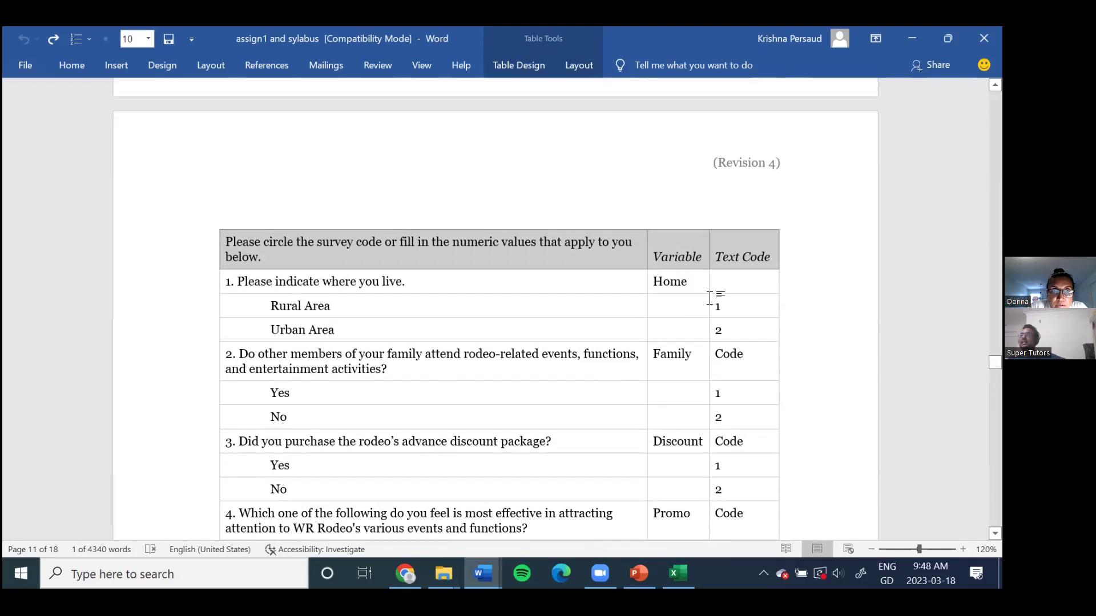
left_click_drag(265, 303, 728, 310)
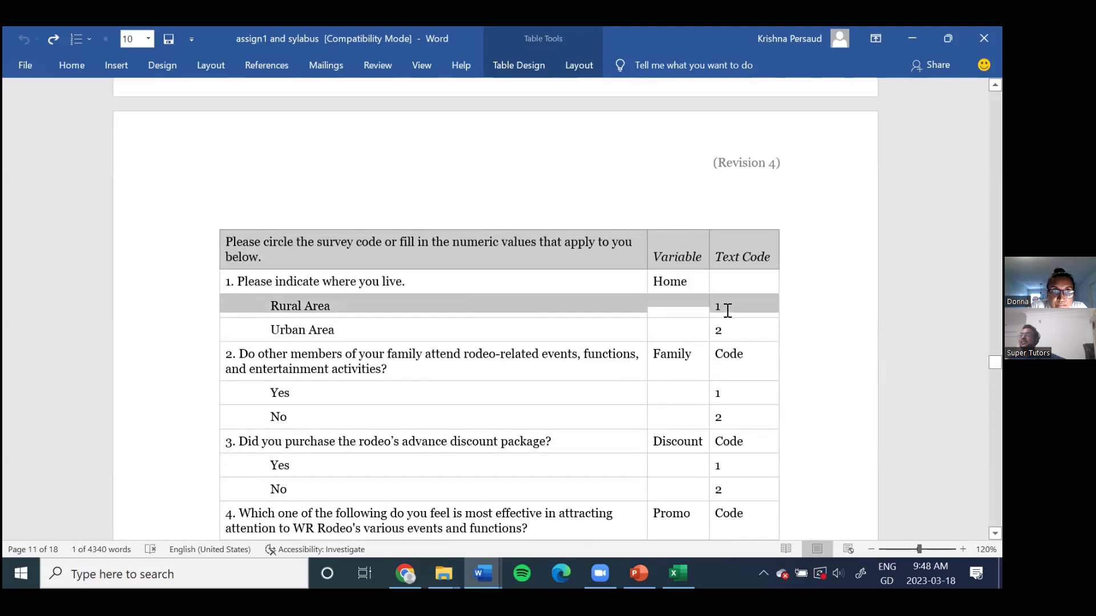
scroll(480, 361, "down", 10)
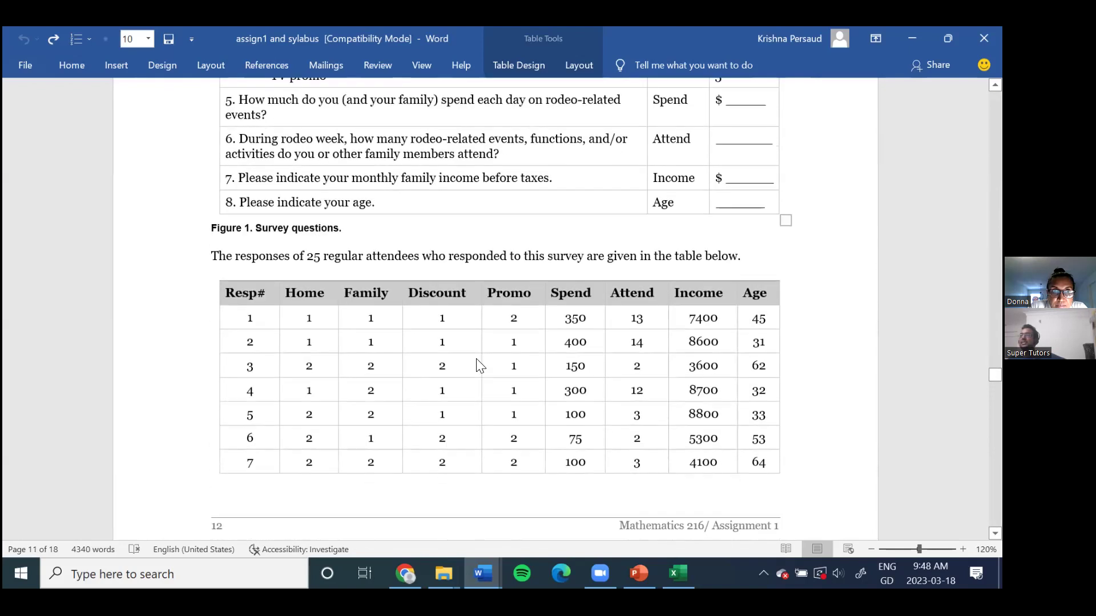
scroll(480, 365, "down", 5)
scroll(332, 303, "up", 2)
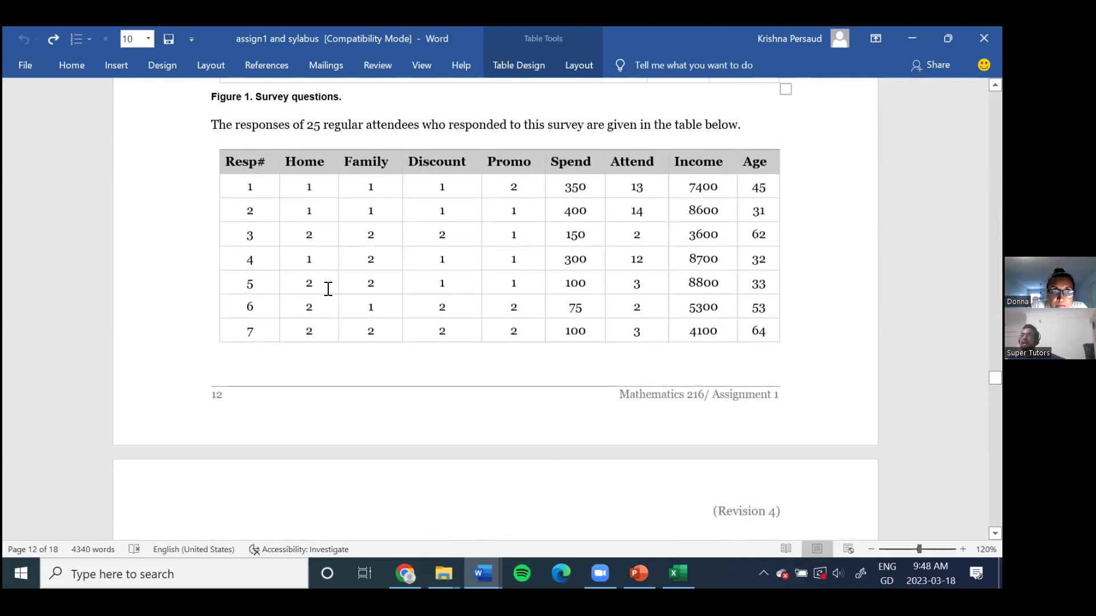
left_click_drag(242, 192, 762, 190)
left_click(68, 65)
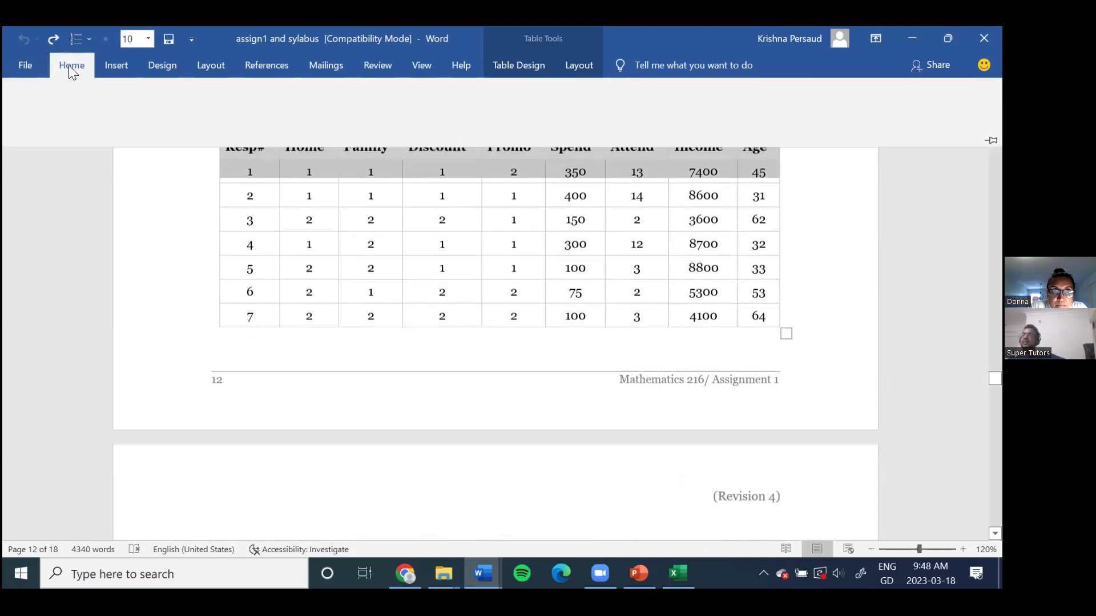
left_click(291, 119)
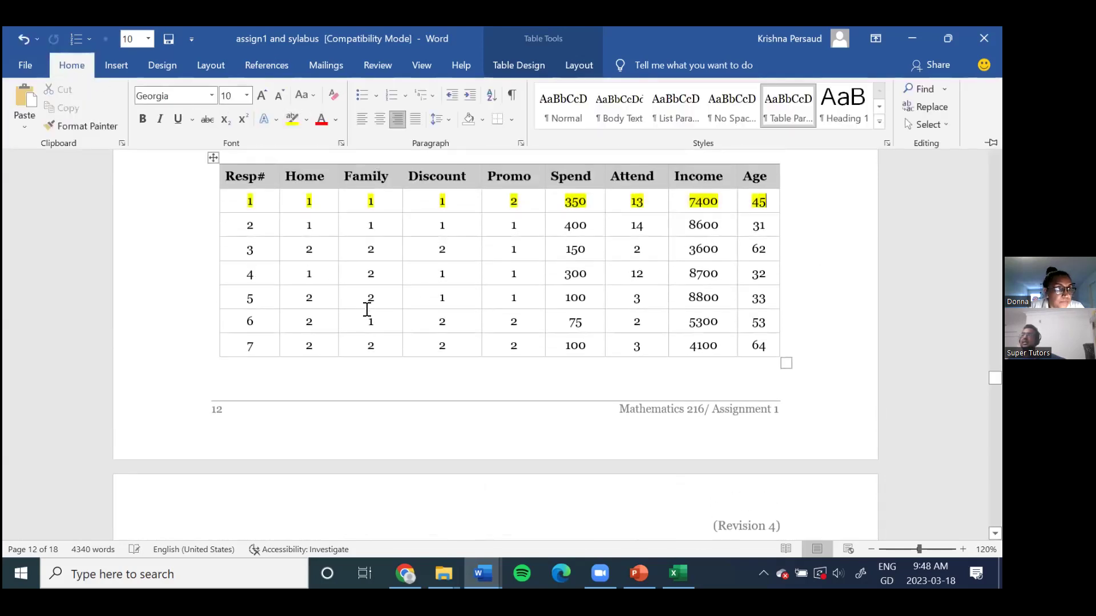
scroll(365, 308, "up", 1)
scroll(351, 319, "up", 1)
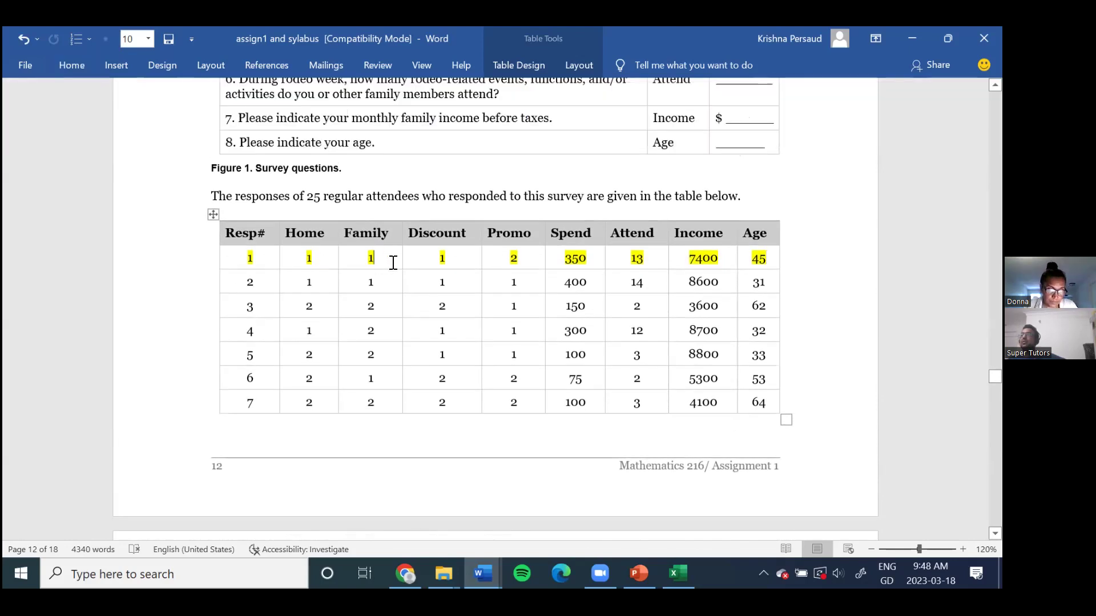
scroll(423, 308, "up", 15)
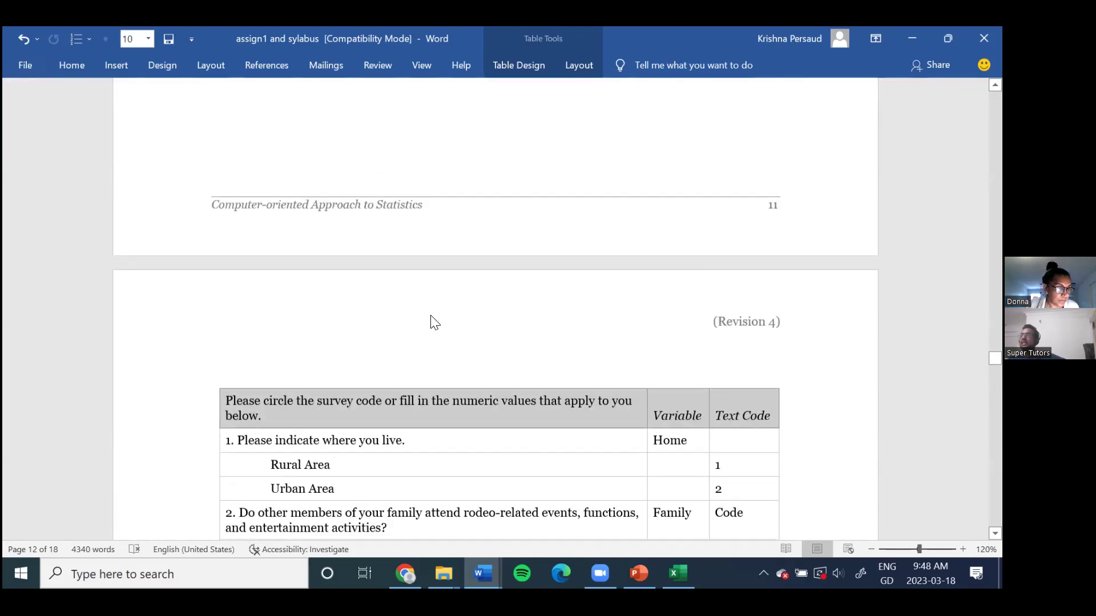
scroll(650, 320, "down", 3)
scroll(654, 321, "down", 1)
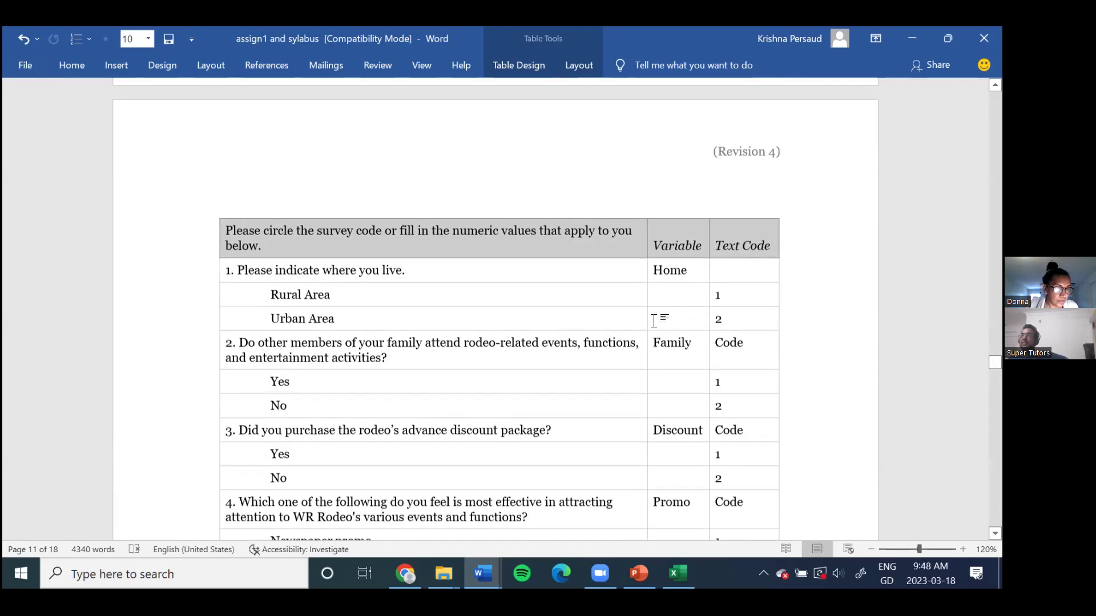
scroll(381, 352, "down", 1)
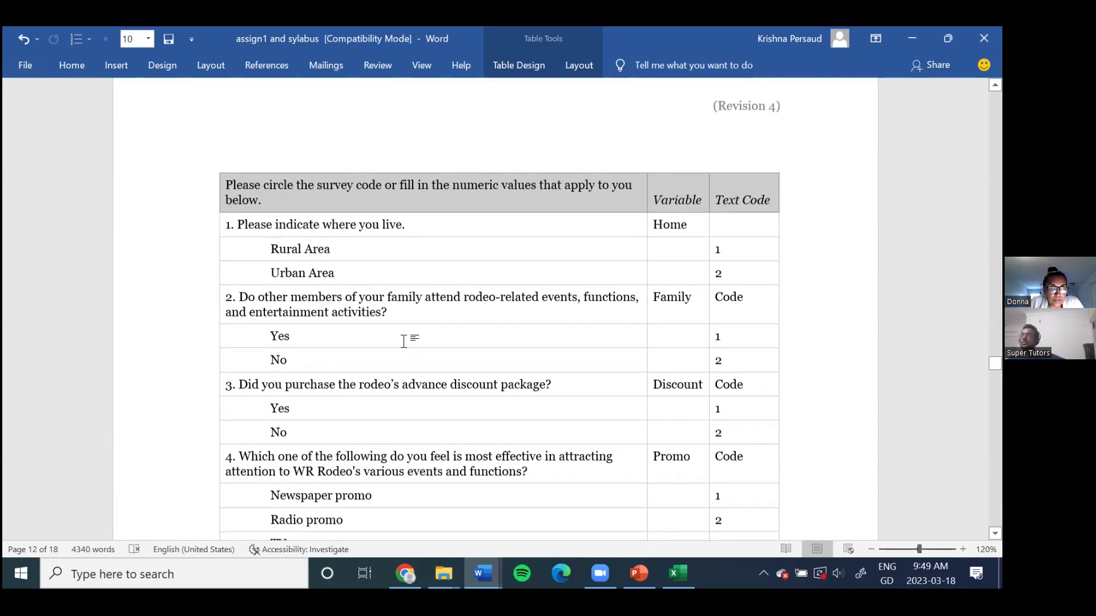
left_click_drag(261, 328, 751, 333)
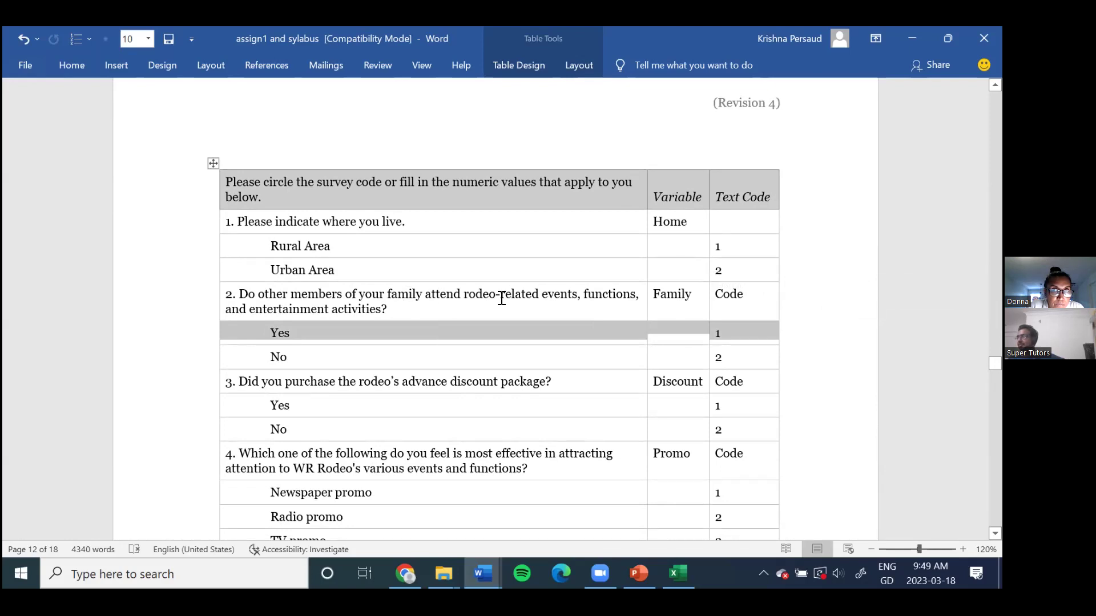
scroll(502, 299, "down", 12)
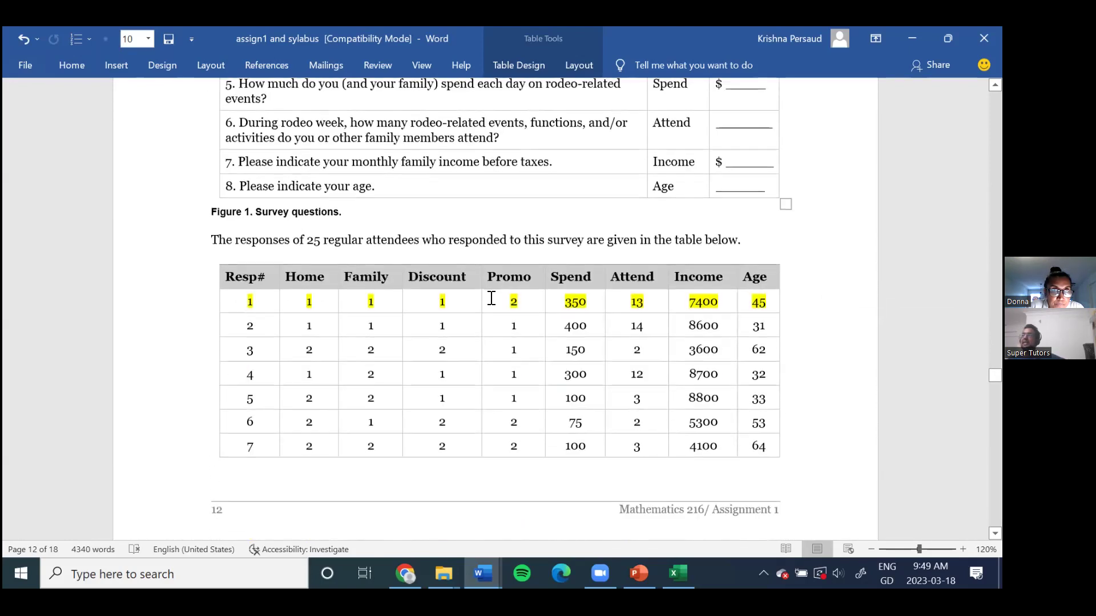
left_click_drag(433, 216, 447, 215)
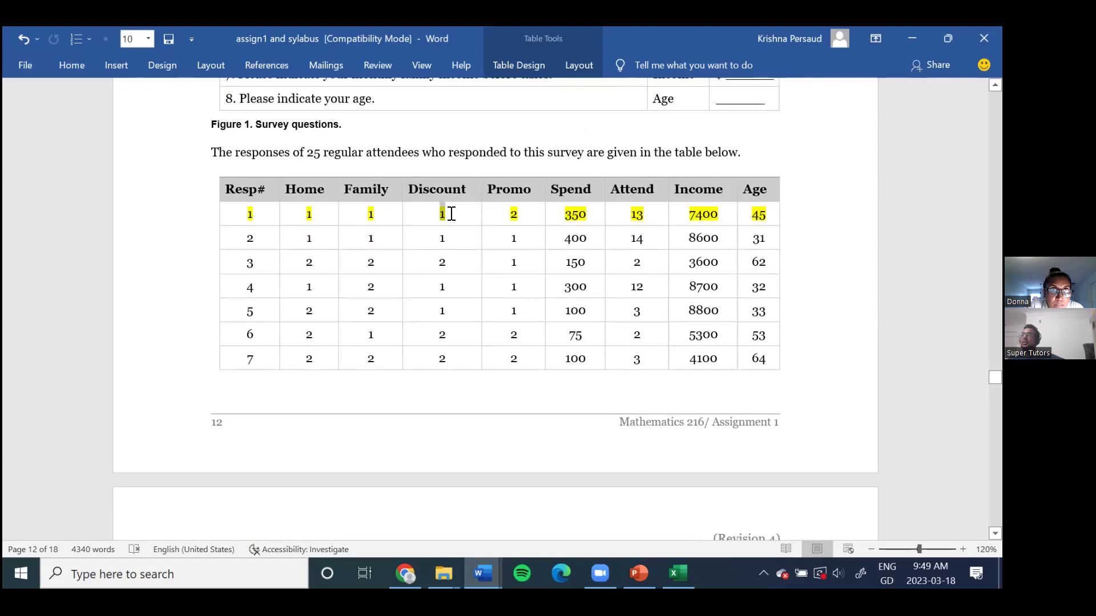
scroll(451, 308, "up", 10)
scroll(457, 341, "up", 4)
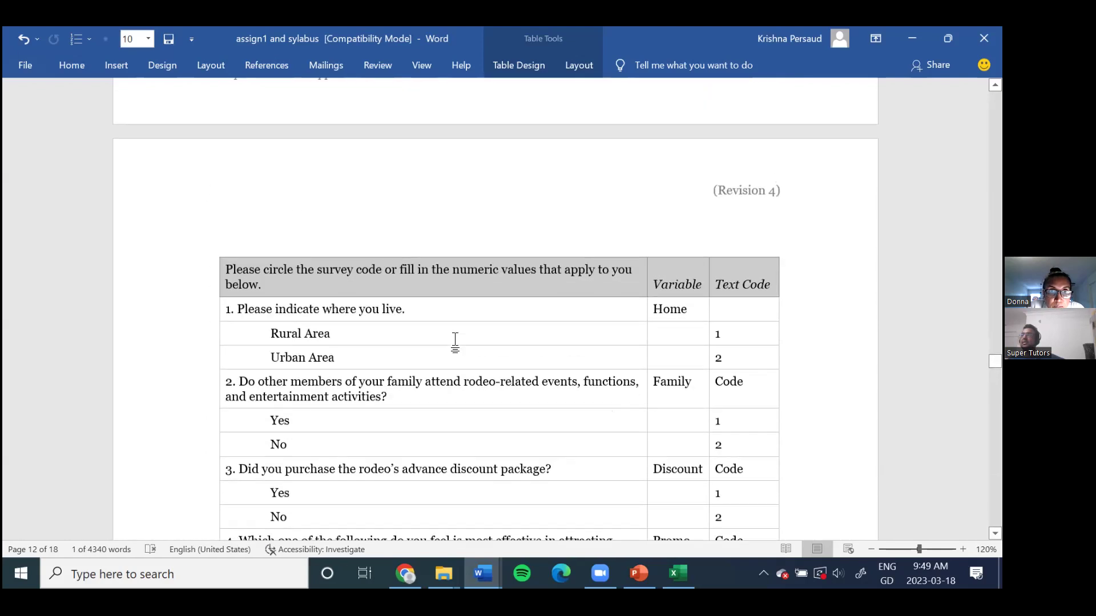
scroll(454, 342, "down", 3)
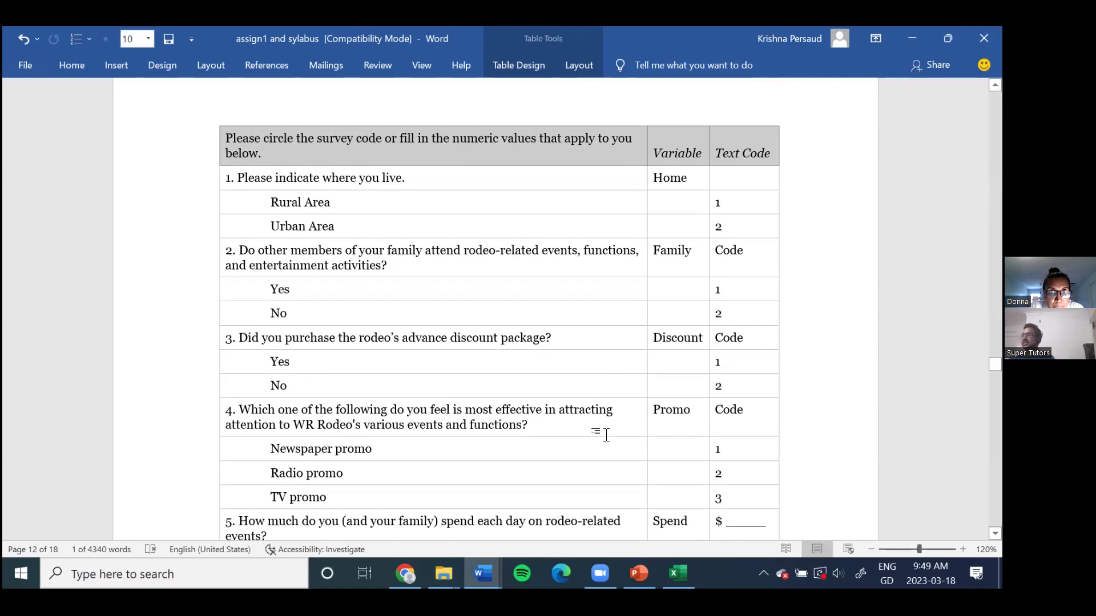
scroll(627, 358, "down", 7)
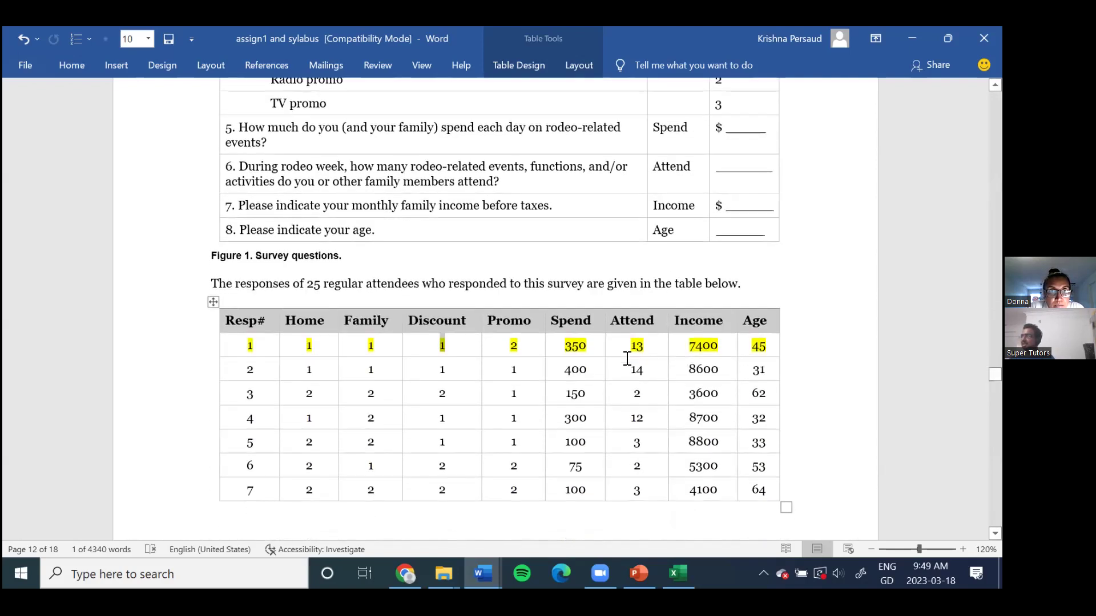
scroll(627, 358, "down", 3)
scroll(626, 359, "up", 2)
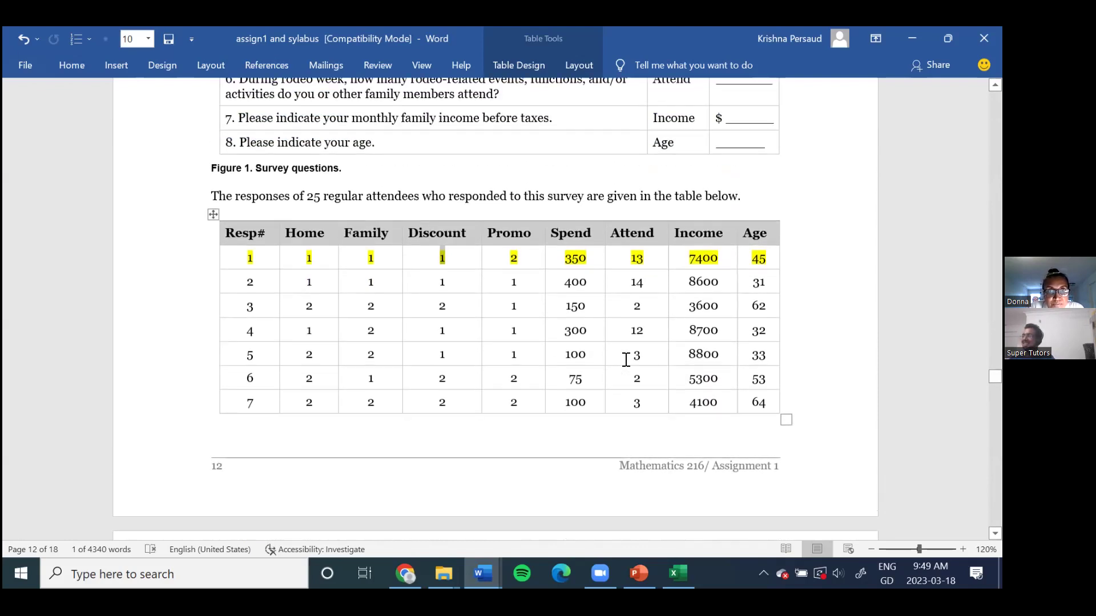
left_click(505, 258)
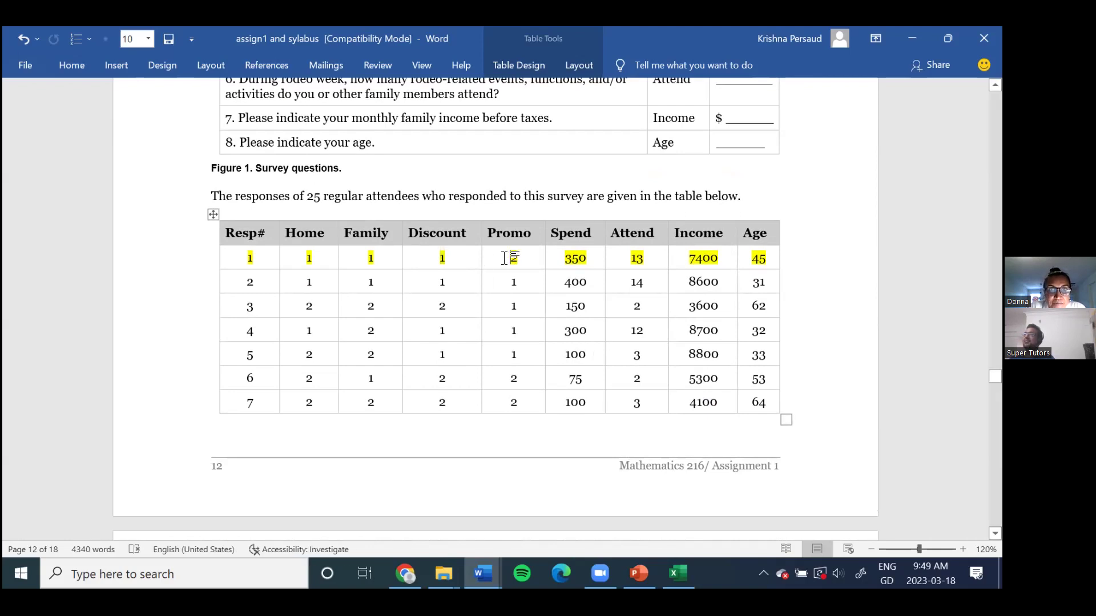
double_click(512, 257)
scroll(516, 359, "up", 8)
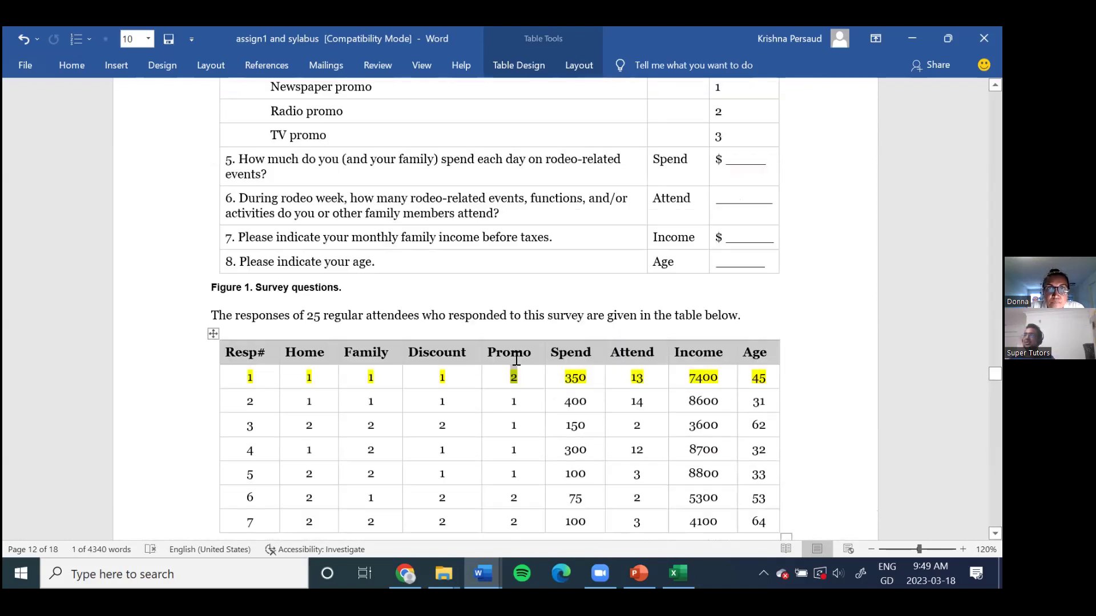
scroll(517, 359, "up", 2)
scroll(483, 353, "down", 1)
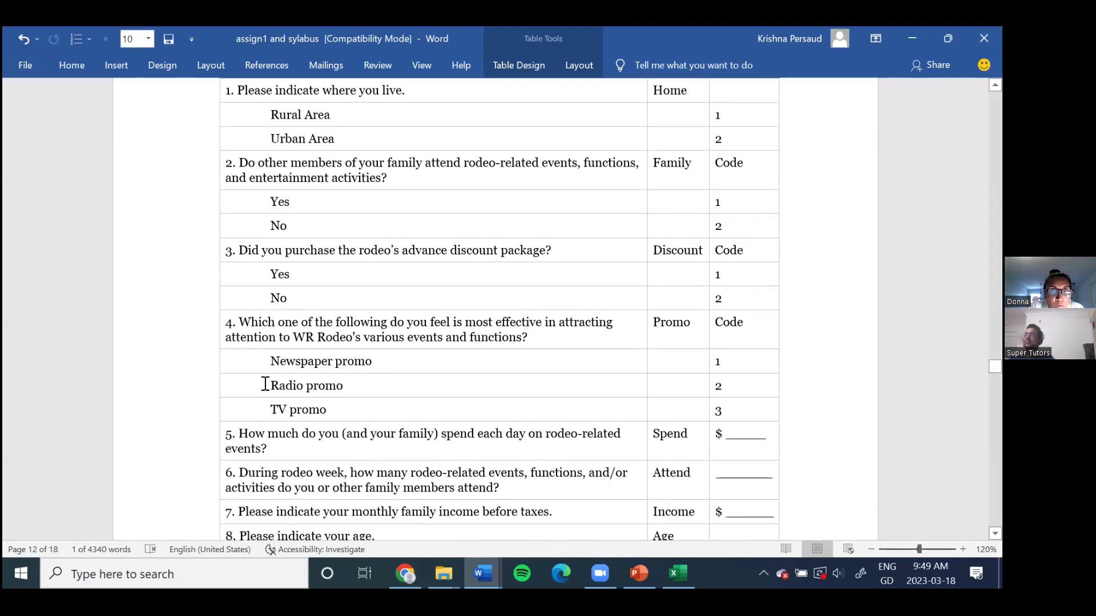
left_click_drag(265, 384, 766, 383)
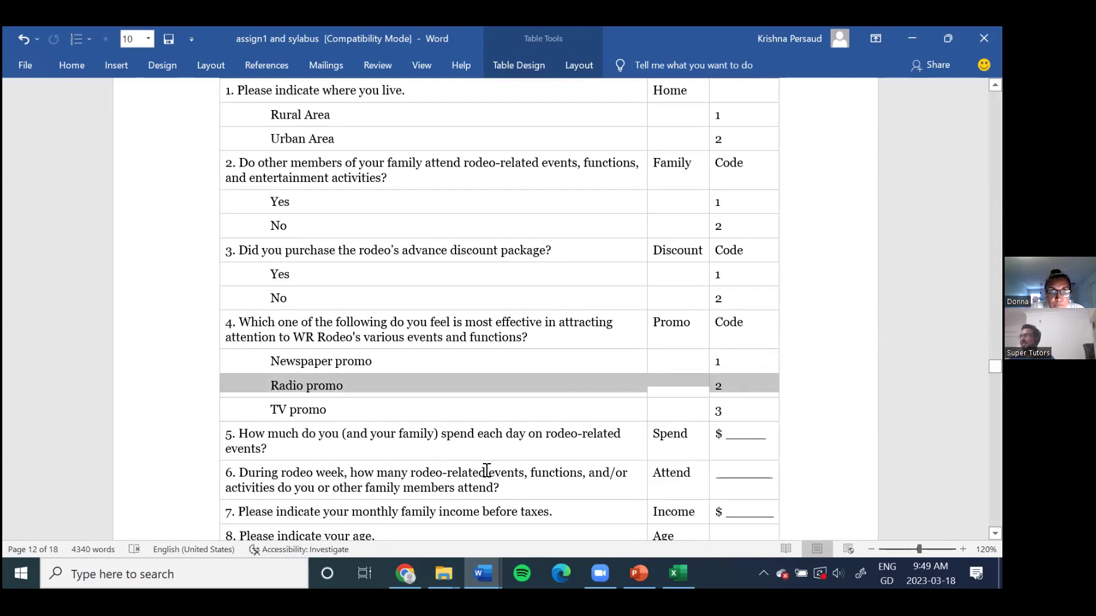
scroll(448, 432, "down", 10)
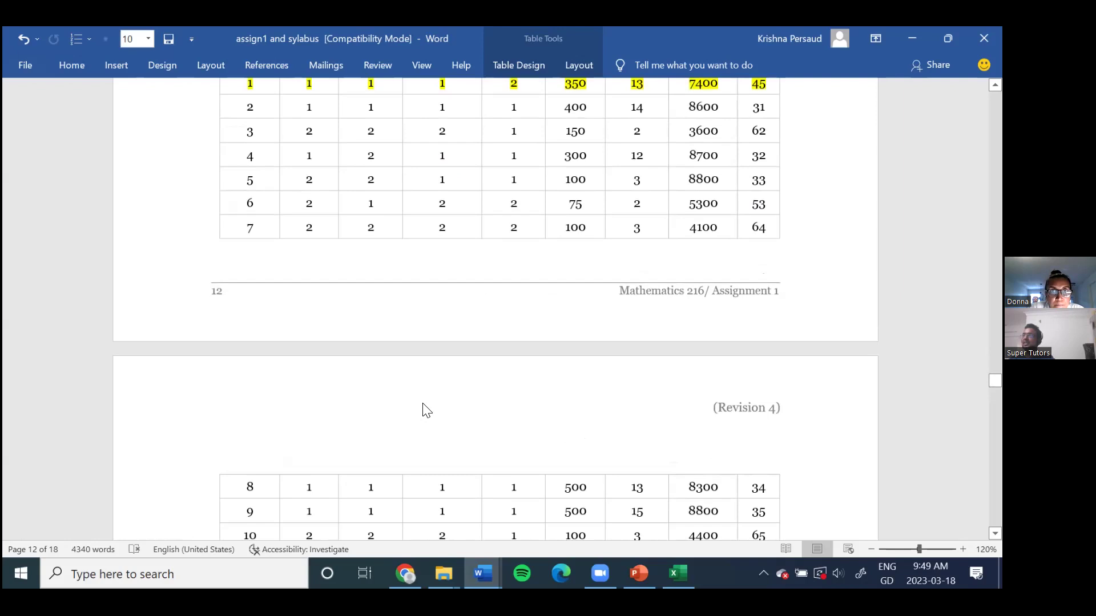
scroll(427, 411, "up", 3)
double_click(589, 214)
scroll(389, 347, "up", 6)
scroll(392, 350, "up", 5)
scroll(396, 359, "down", 2)
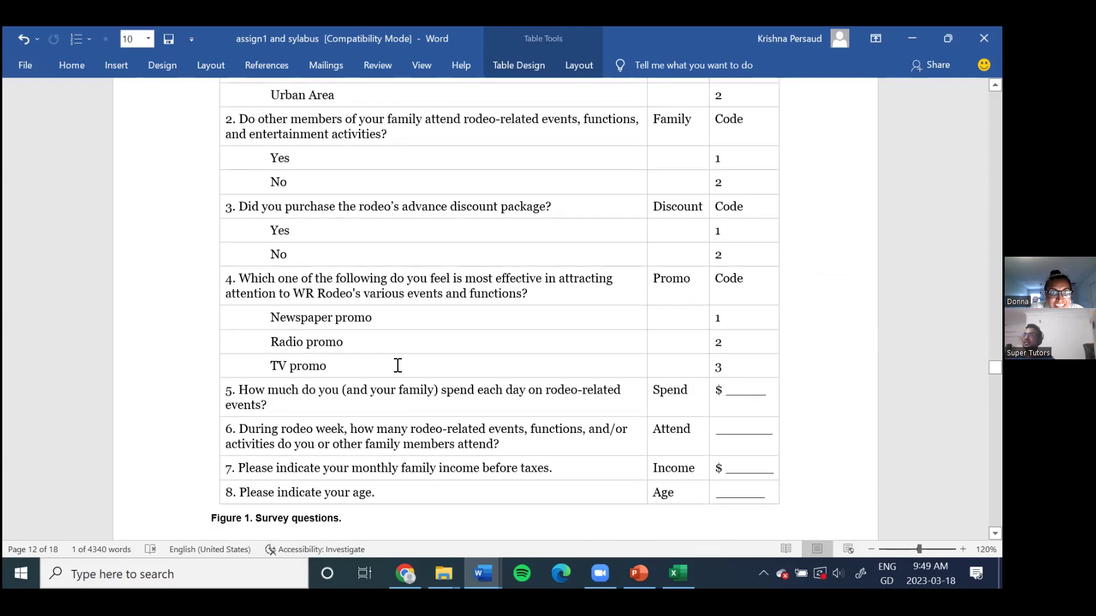
scroll(396, 365, "down", 1)
left_click_drag(714, 344, 761, 345)
scroll(601, 335, "down", 6)
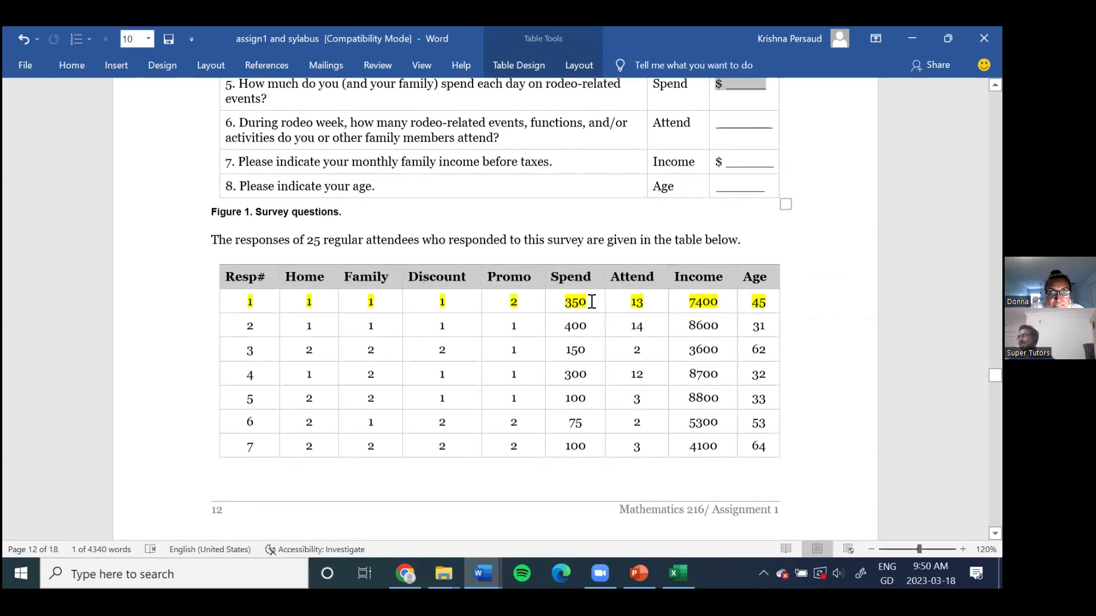
scroll(594, 314, "up", 4)
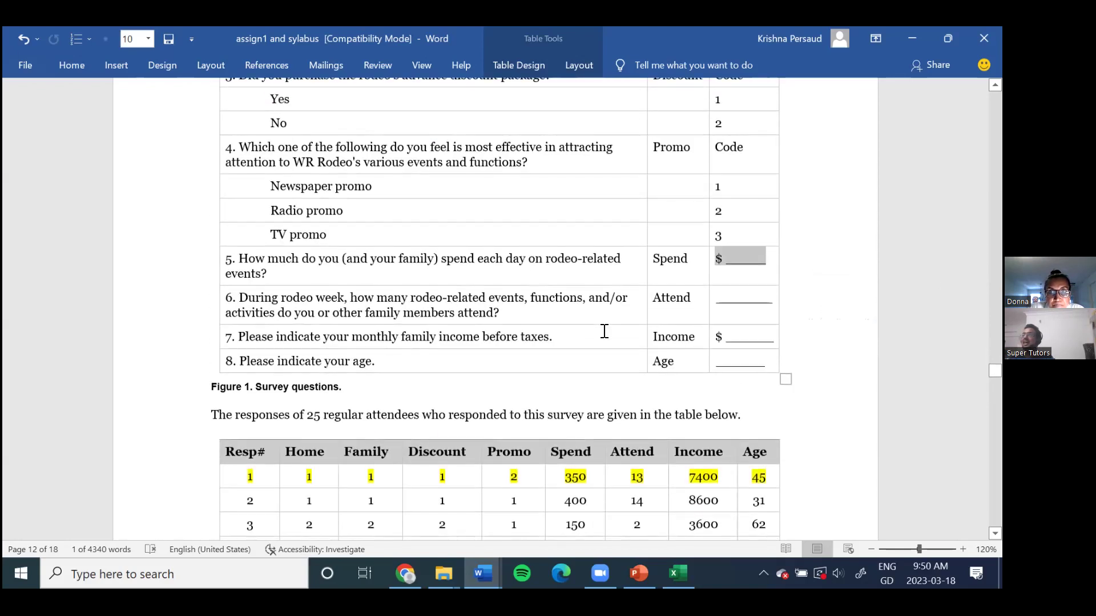
left_click_drag(299, 302, 505, 313)
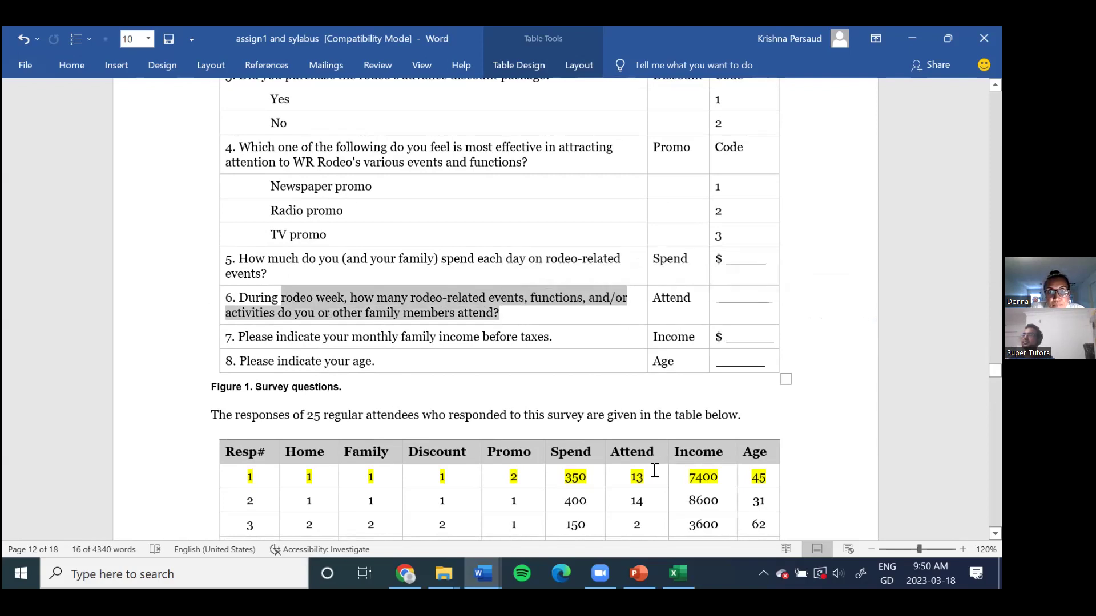
left_click_drag(655, 470, 622, 470)
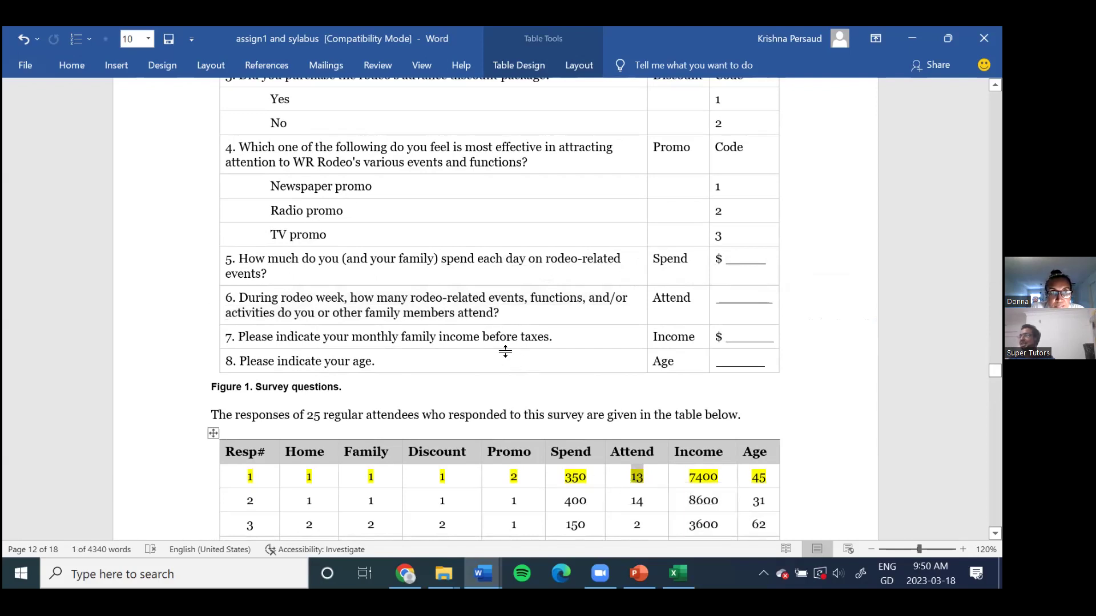
left_click(645, 478)
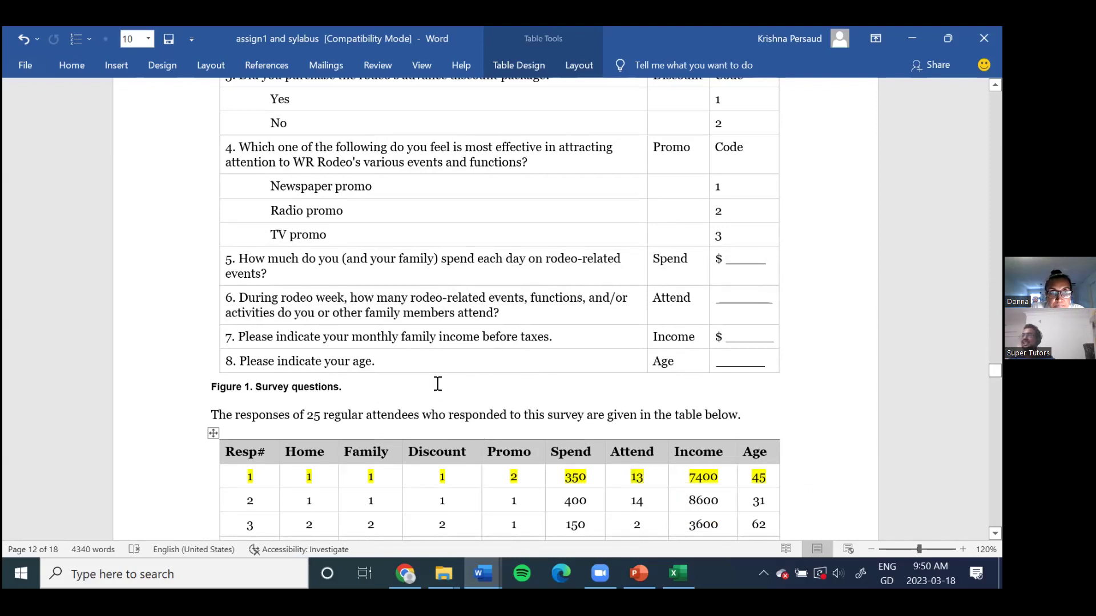
left_click_drag(720, 476, 692, 473)
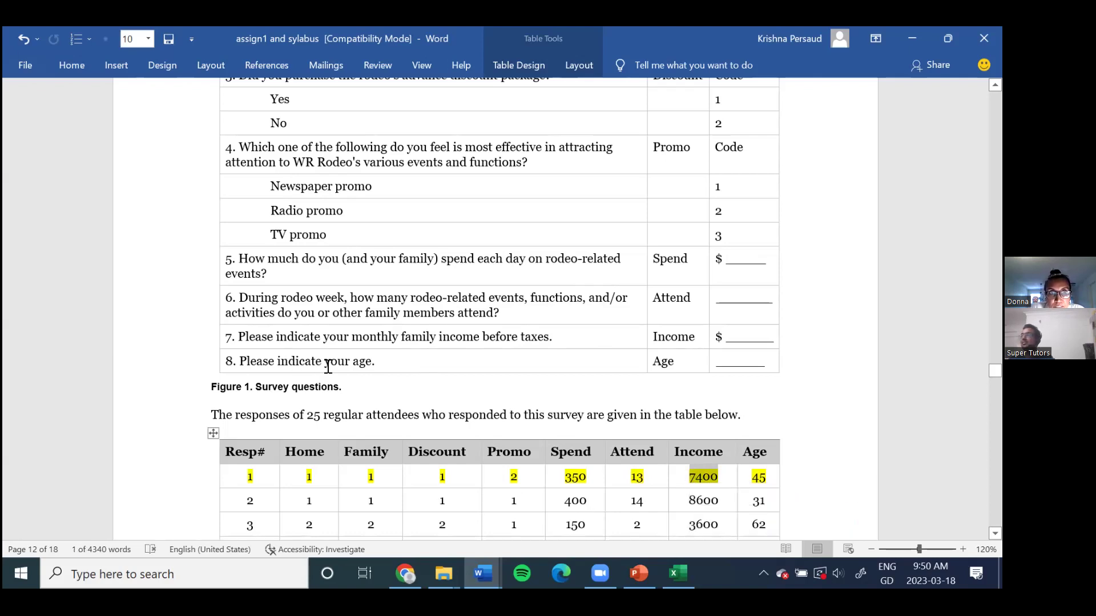
double_click(759, 477)
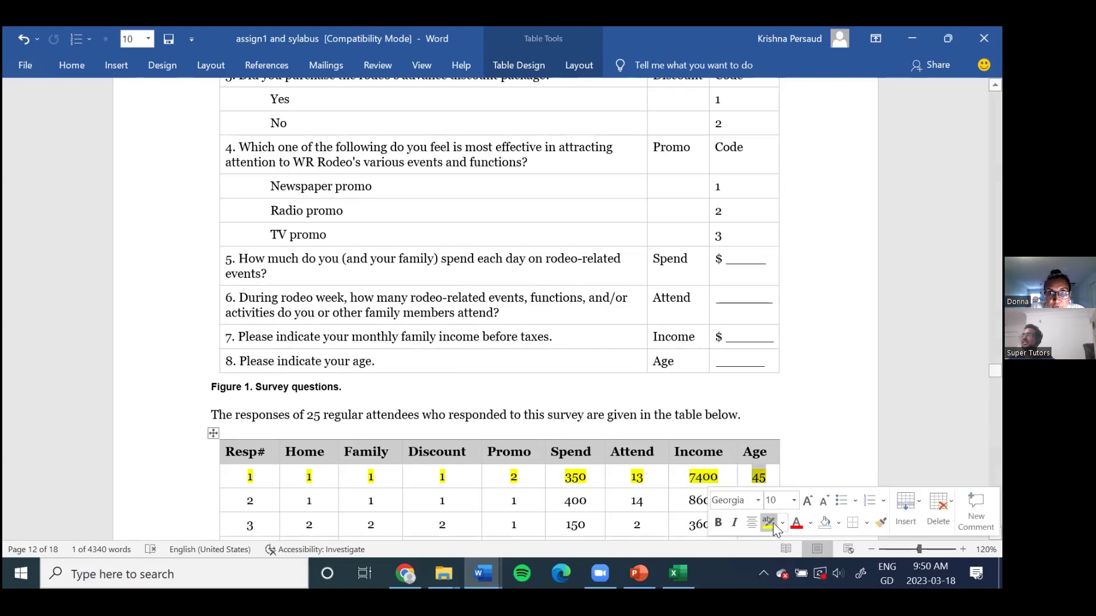
scroll(628, 430, "down", 3)
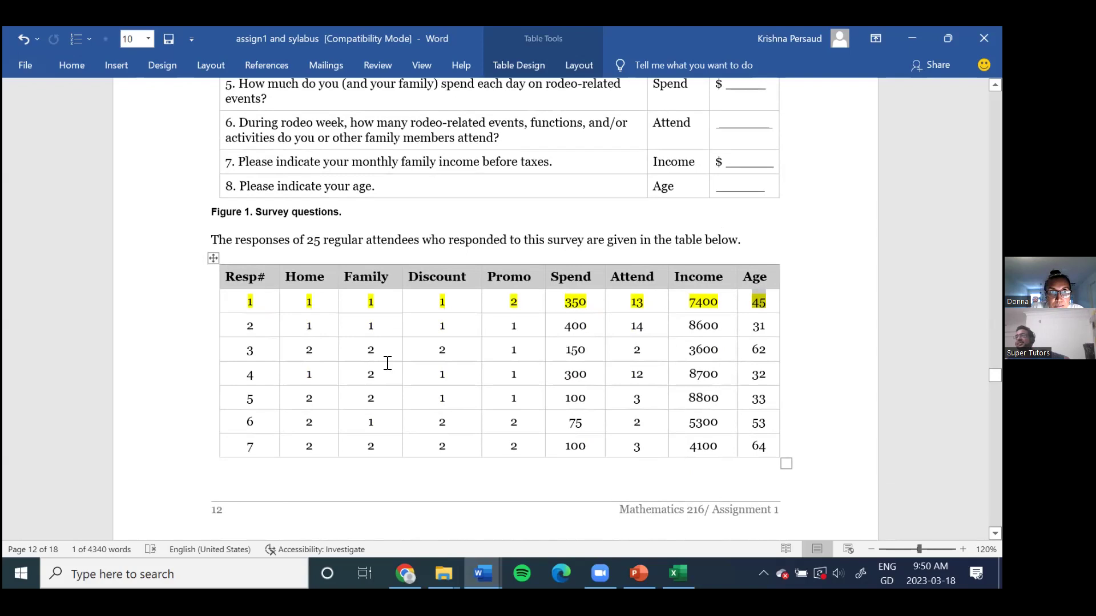
left_click_drag(247, 325, 766, 326)
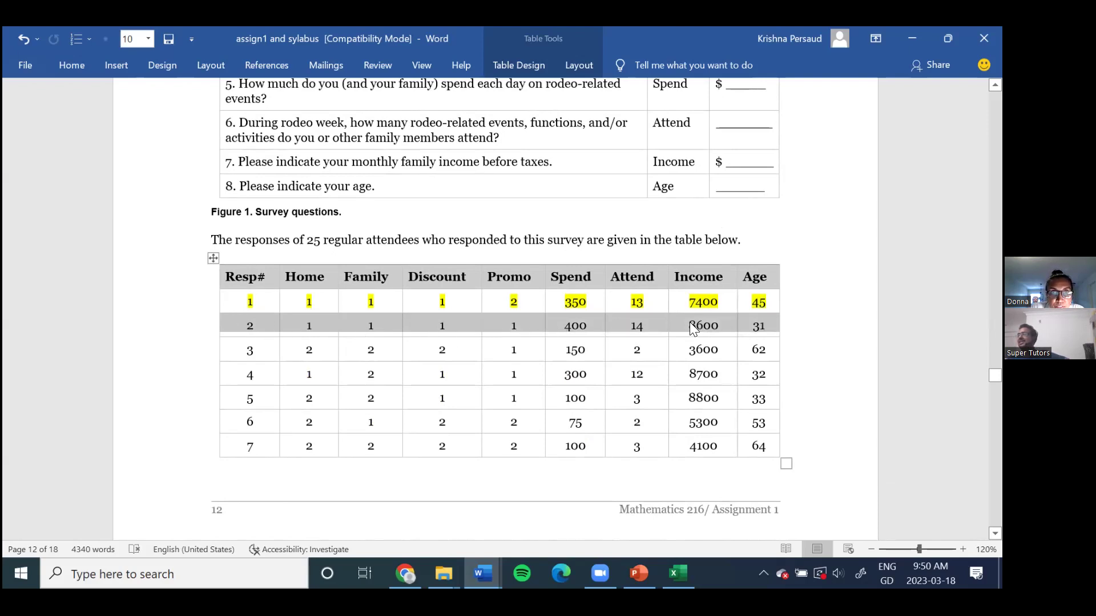
scroll(457, 311, "down", 3)
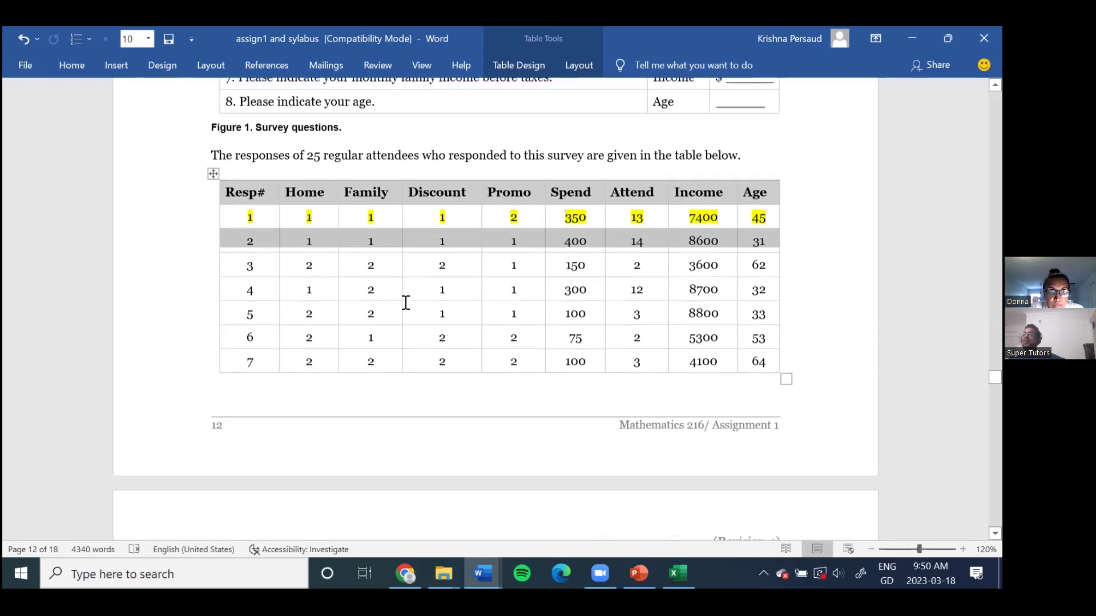
scroll(383, 274, "down", 10)
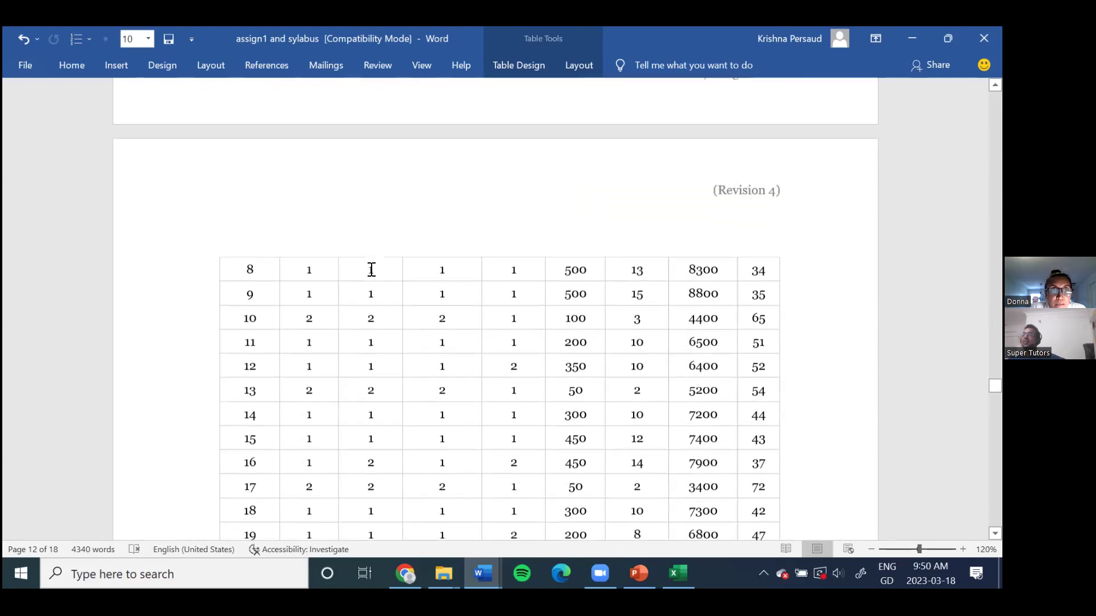
Step: Review page 13's responses through respondent 25 and the Resp instruction, then switch to Excel
scroll(371, 269, "down", 8)
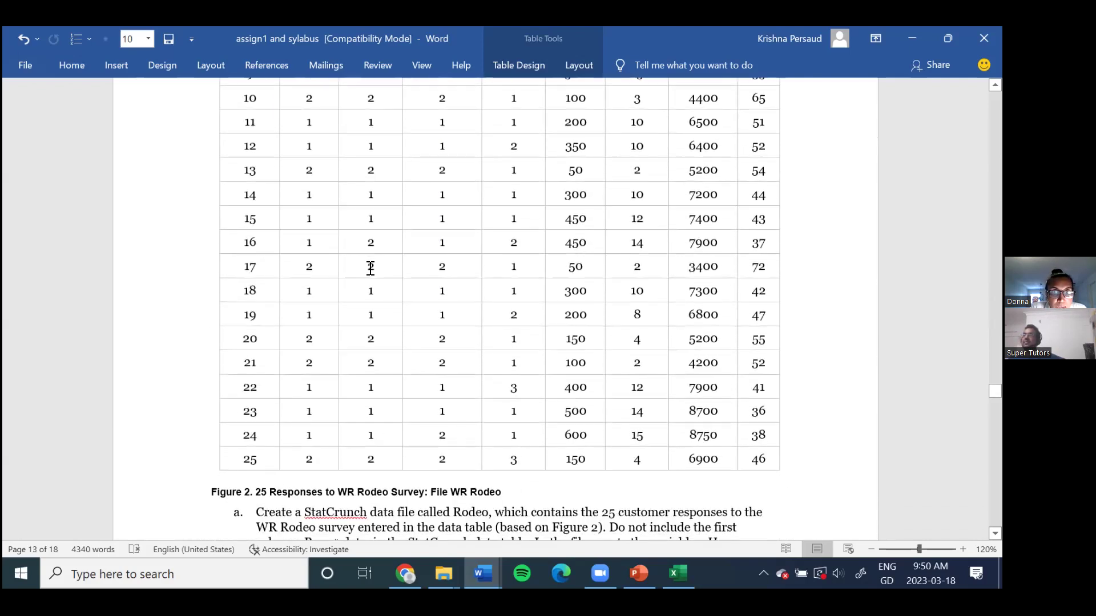
scroll(371, 268, "down", 3)
double_click(250, 326)
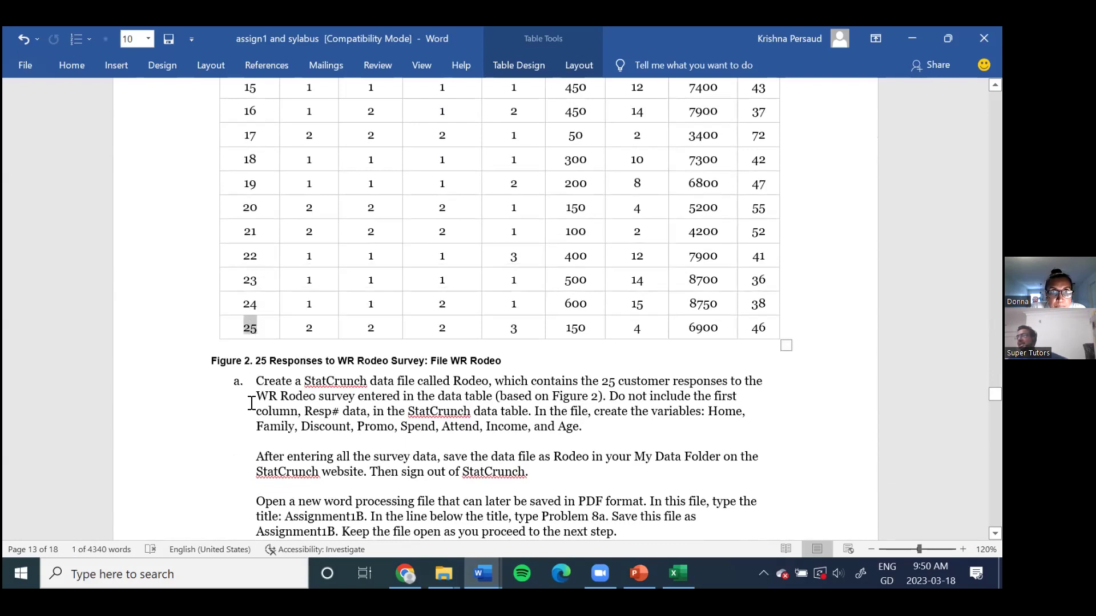
scroll(477, 256, "down", 3)
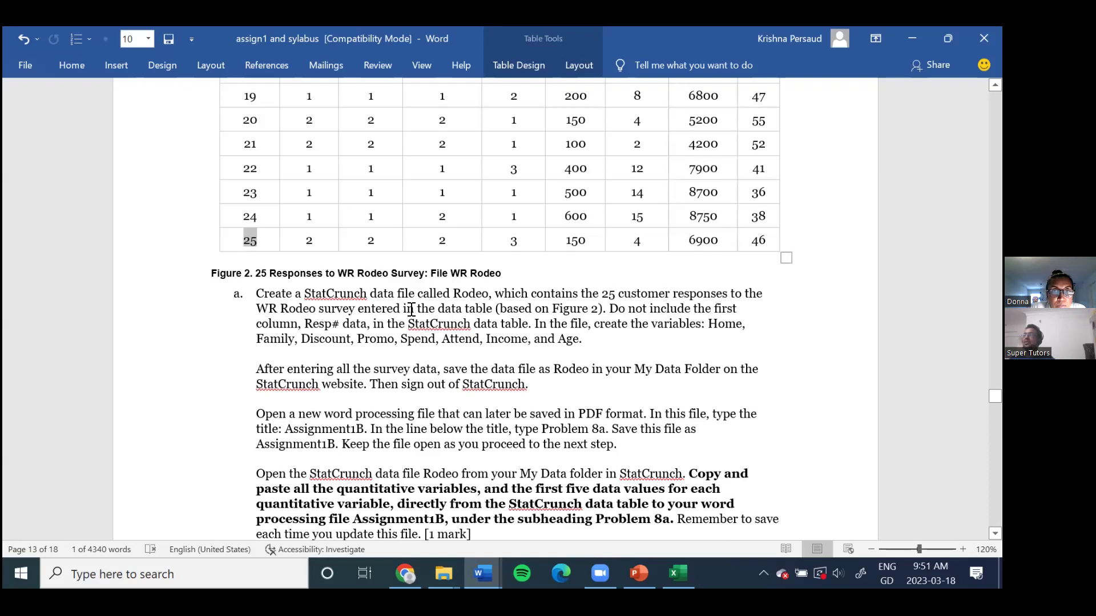
double_click(309, 324)
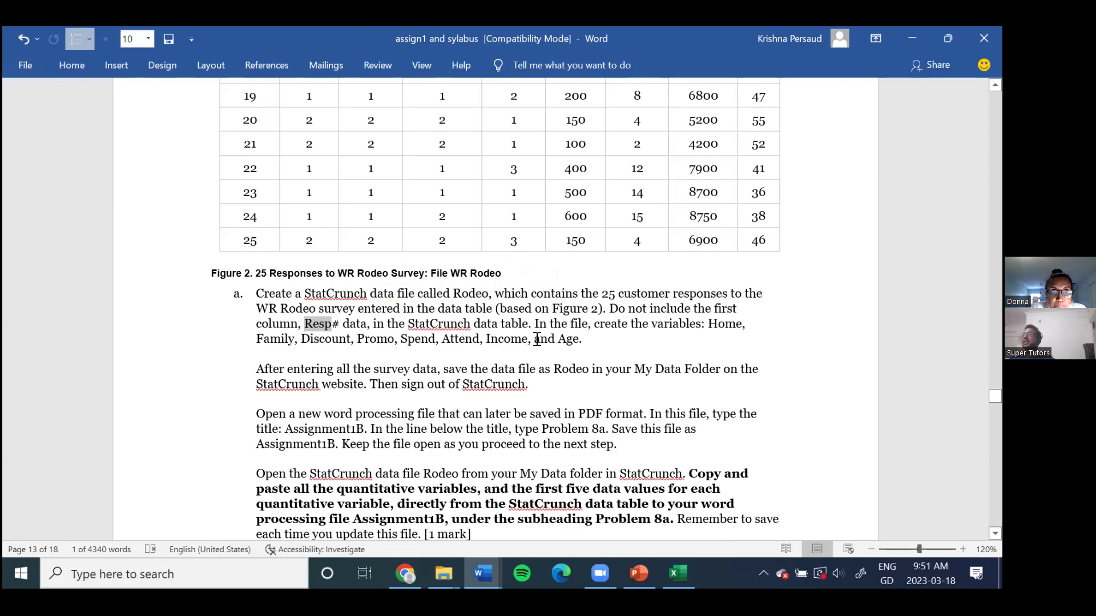
key("alt+Tab")
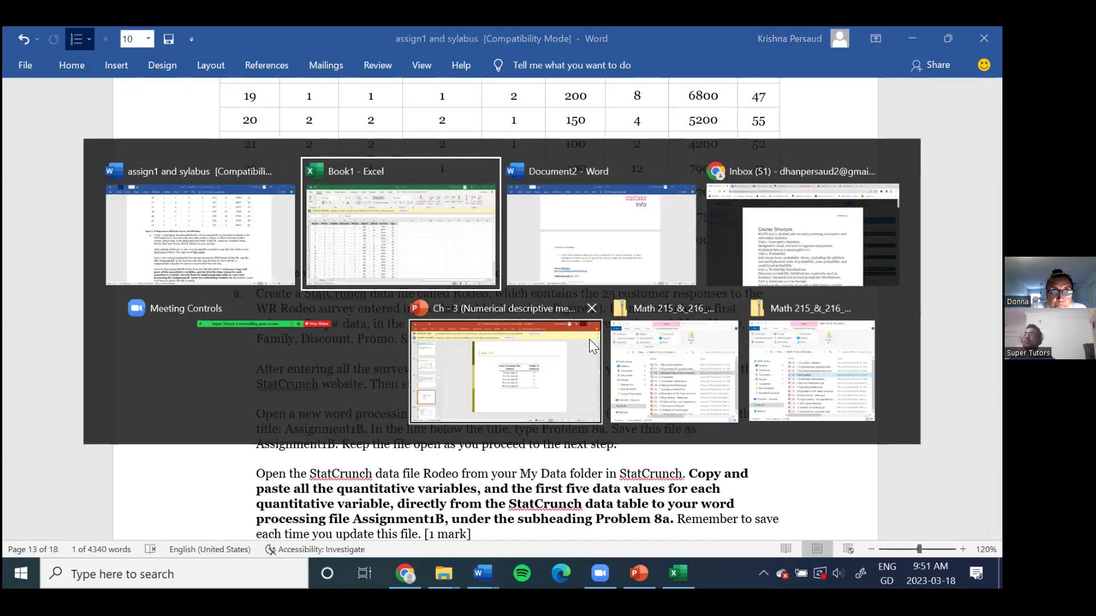
Step: Delete the Resp# column from the Book1 survey data
left_click(178, 282)
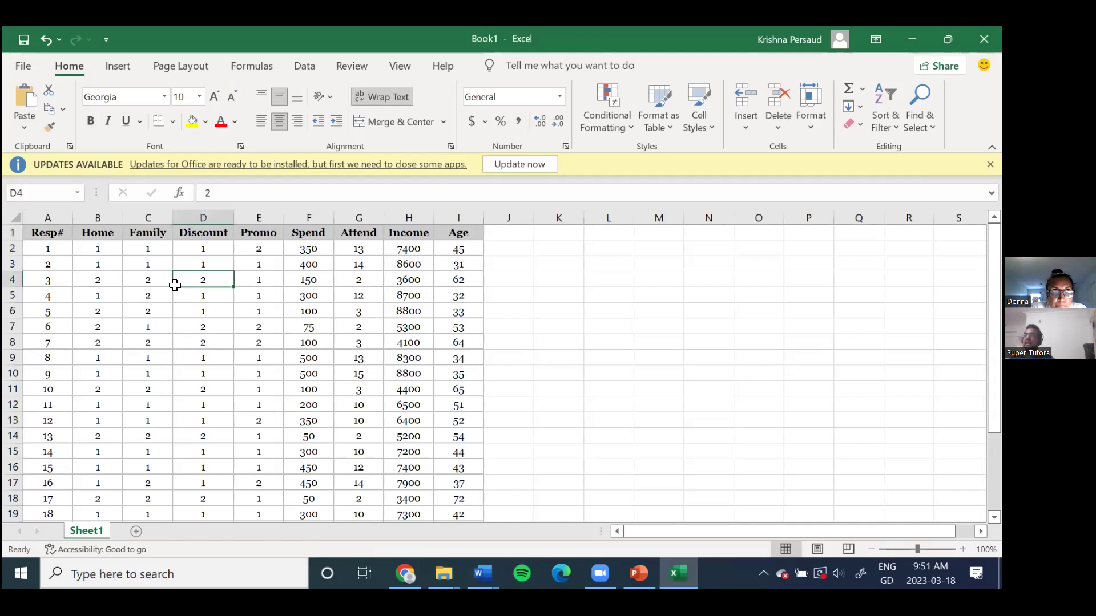
left_click(47, 217)
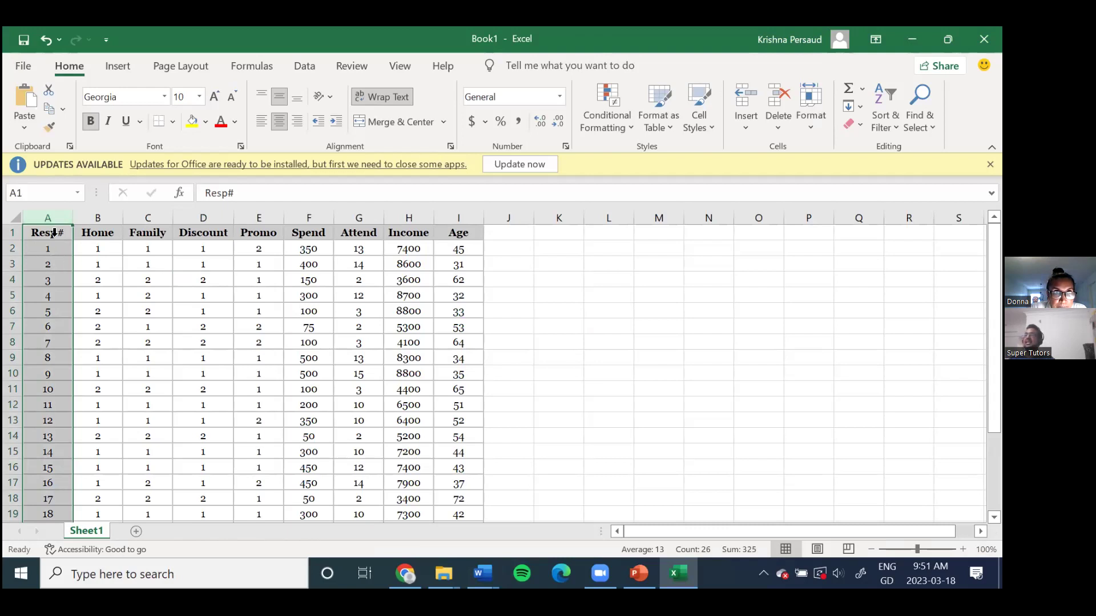
right_click(48, 218)
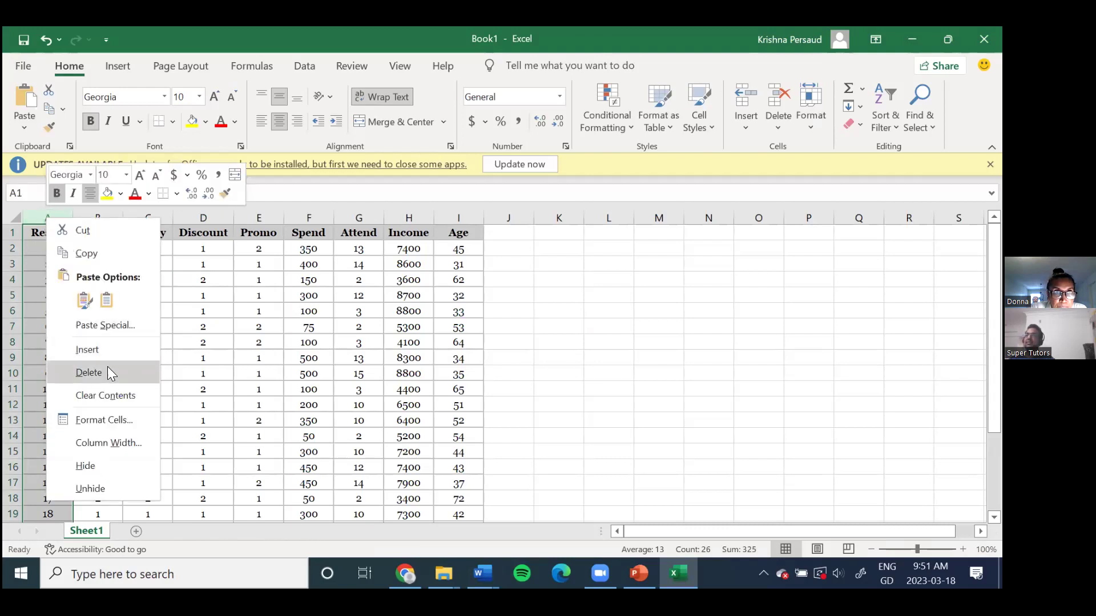
left_click(307, 331)
left_click(228, 275)
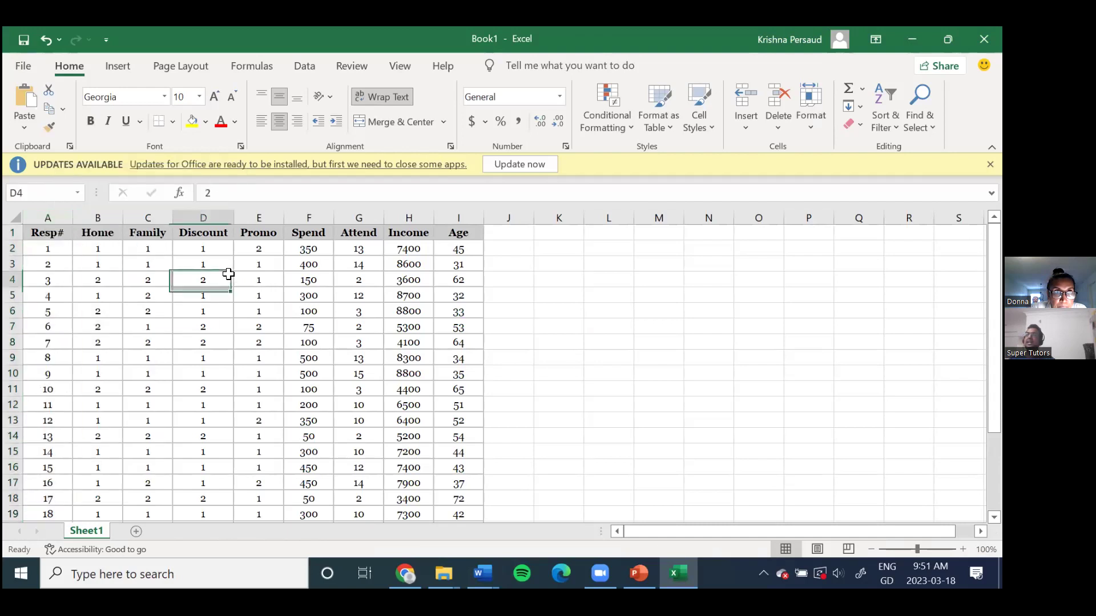
left_click(49, 214)
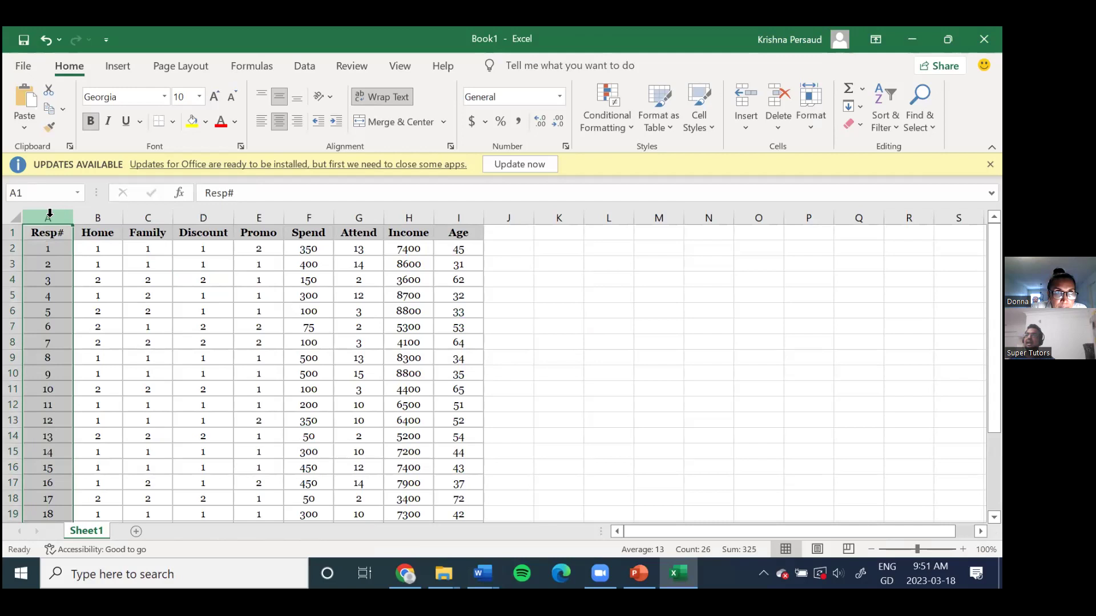
right_click(49, 213)
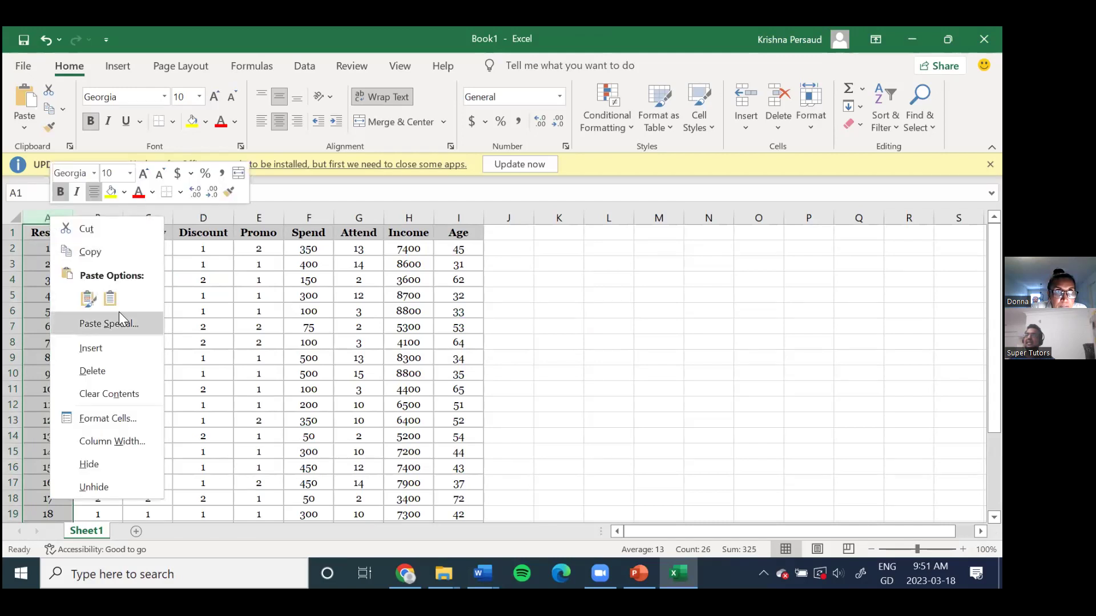
left_click(102, 371)
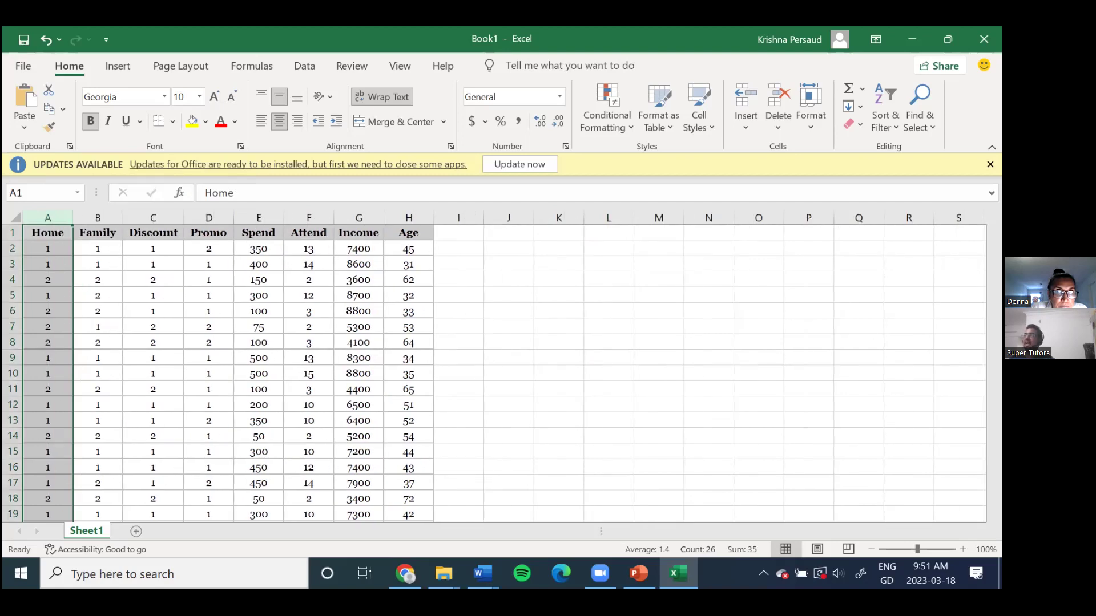
Step: Dismiss the Office updates notice and select the Home–Age headings in row 1
left_click(990, 165)
left_click_drag(127, 243, 127, 258)
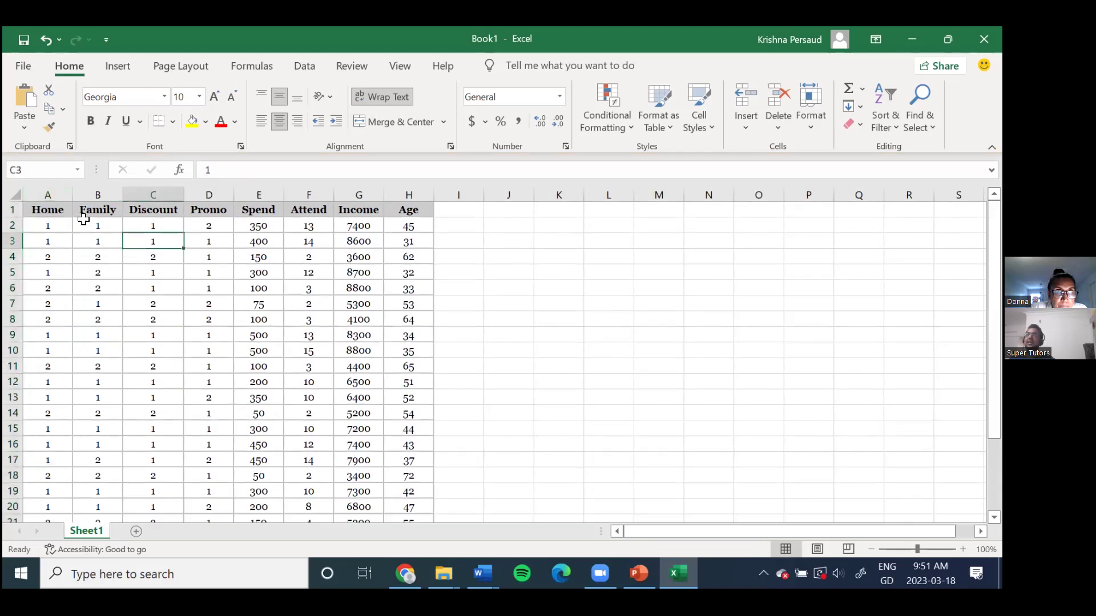
left_click_drag(45, 211, 421, 207)
Step: Compare the Word variable list Home through Age against Excel, then return to Excel's File menu
key("alt+Tab")
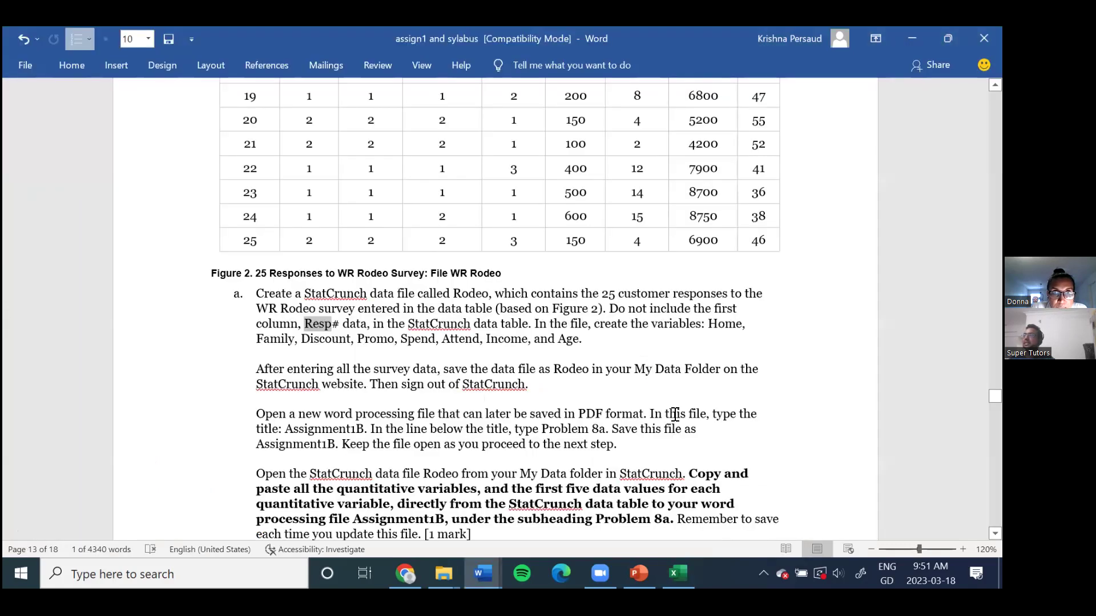
left_click_drag(710, 323, 712, 334)
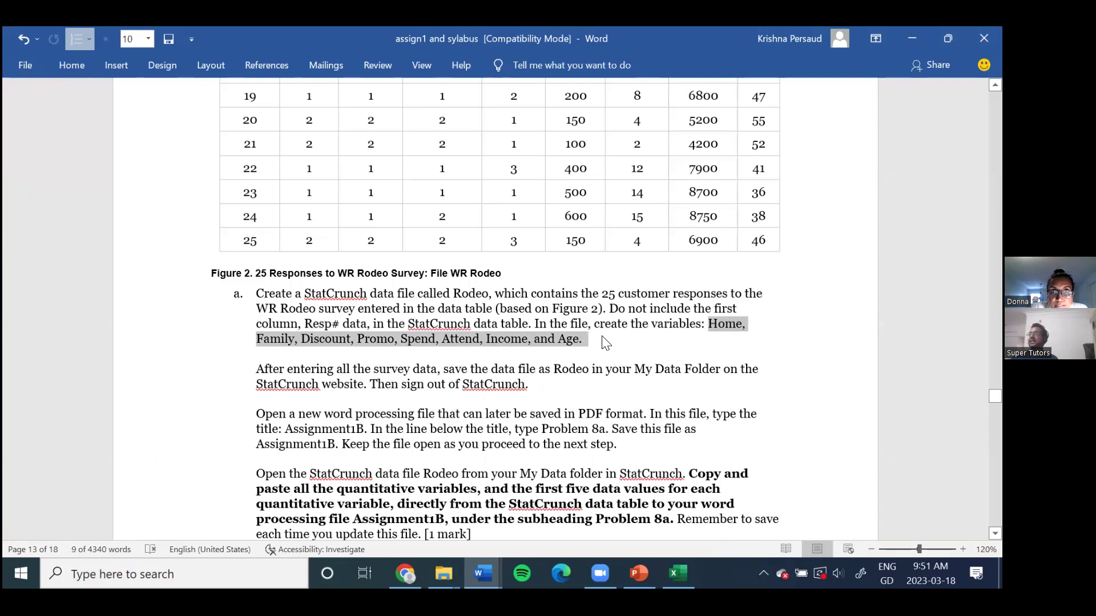
left_click(604, 352)
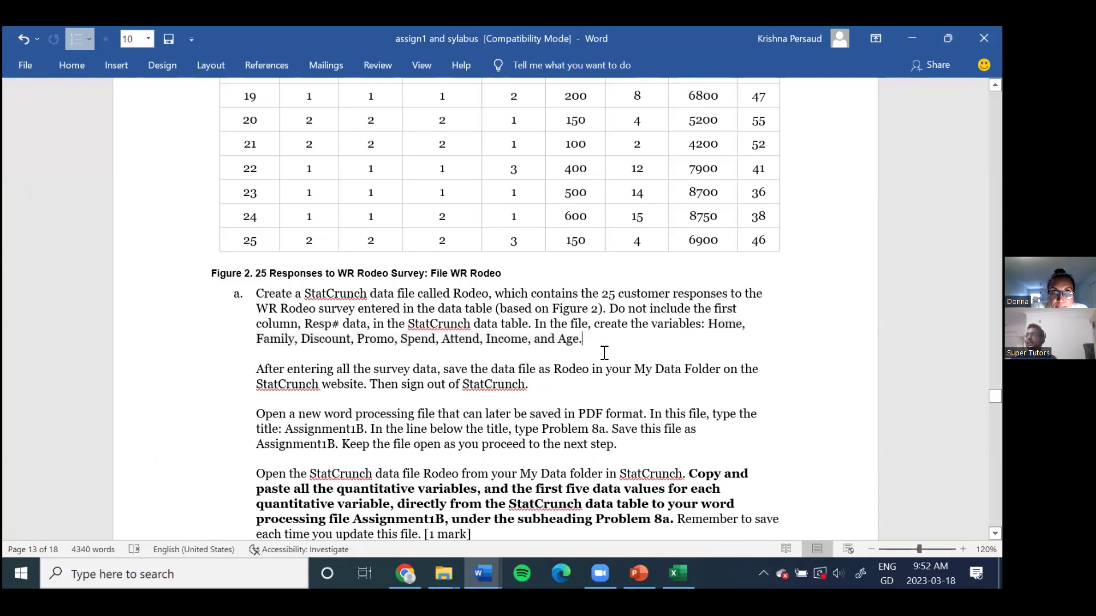
key("alt+Tab")
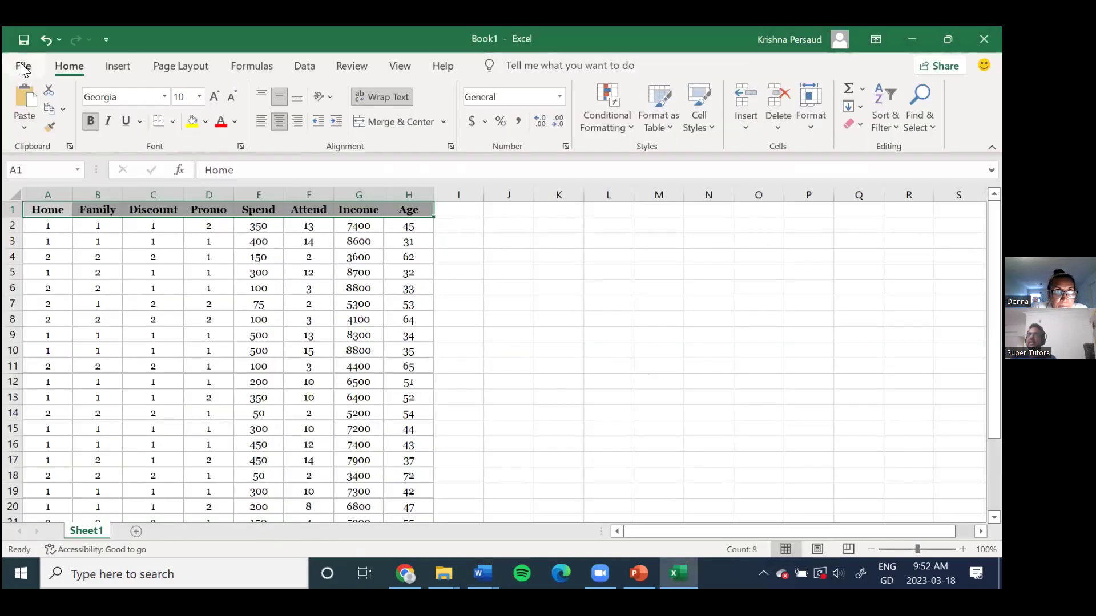
left_click(23, 69)
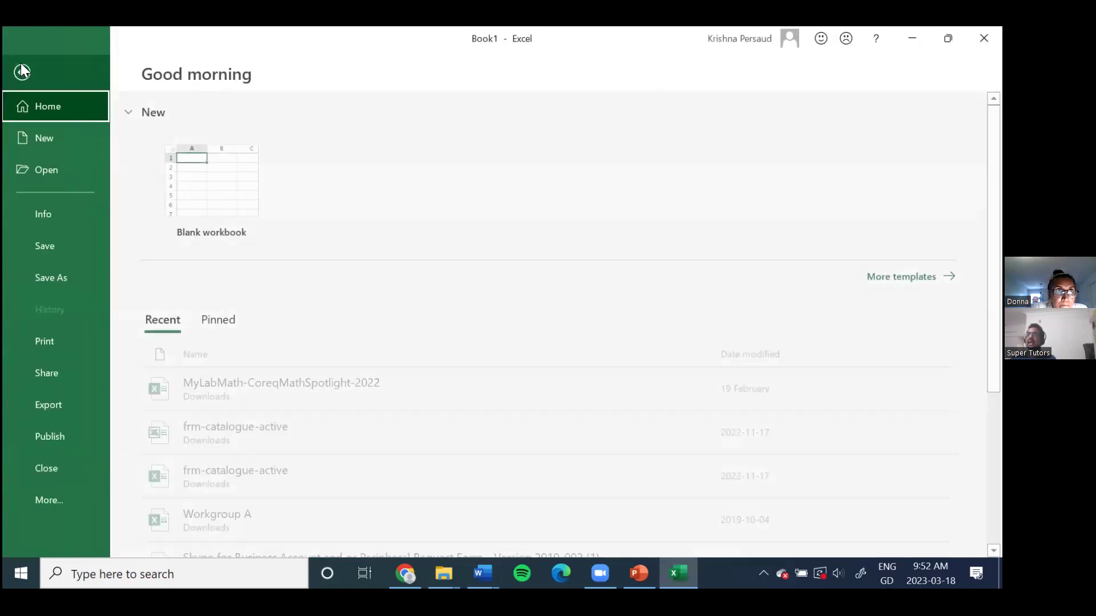
Step: Save the Book1 workbook as Rodeo in the Downloads folder
left_click(64, 278)
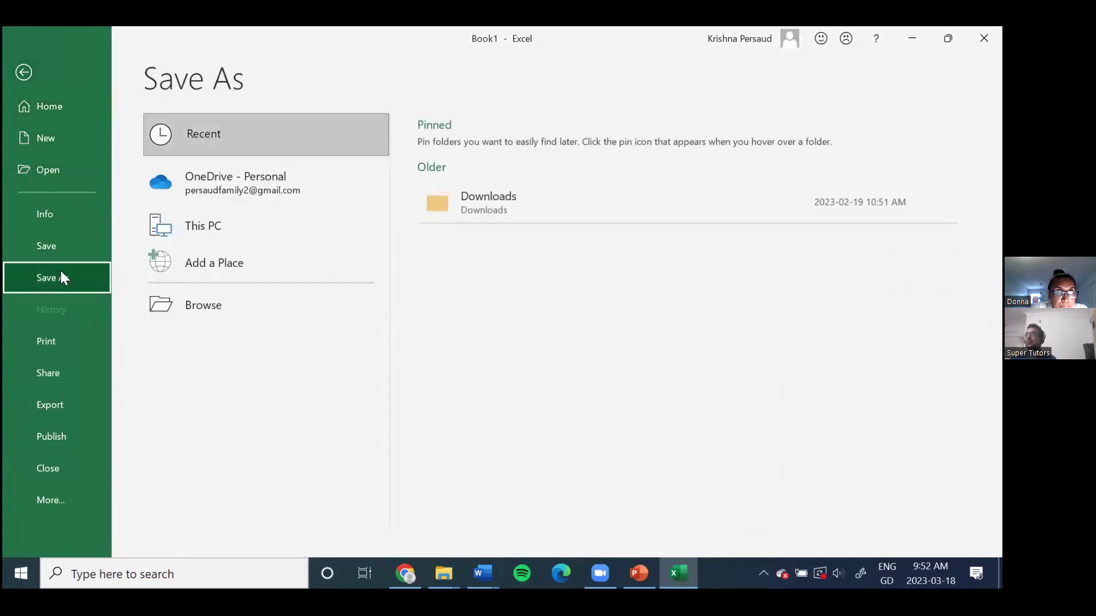
left_click(480, 214)
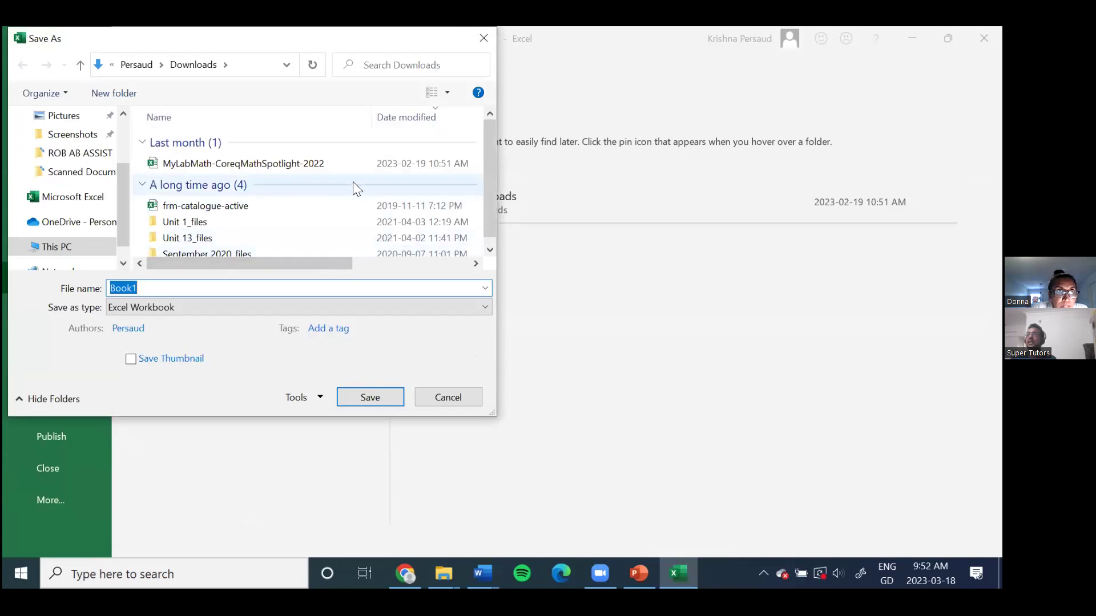
left_click(160, 286)
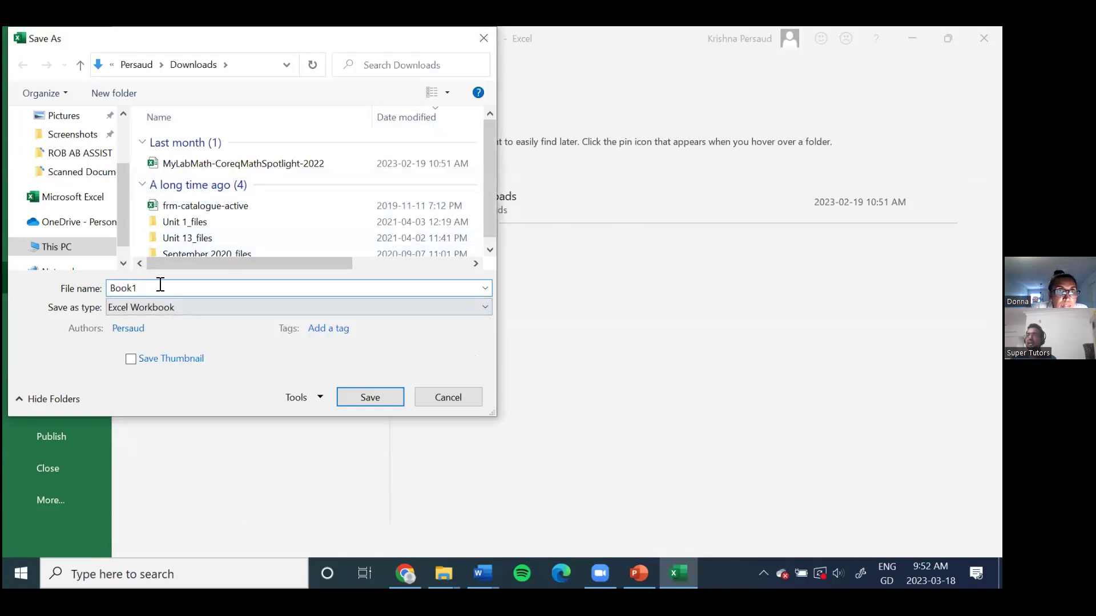
double_click(160, 286)
type("Rodeo")
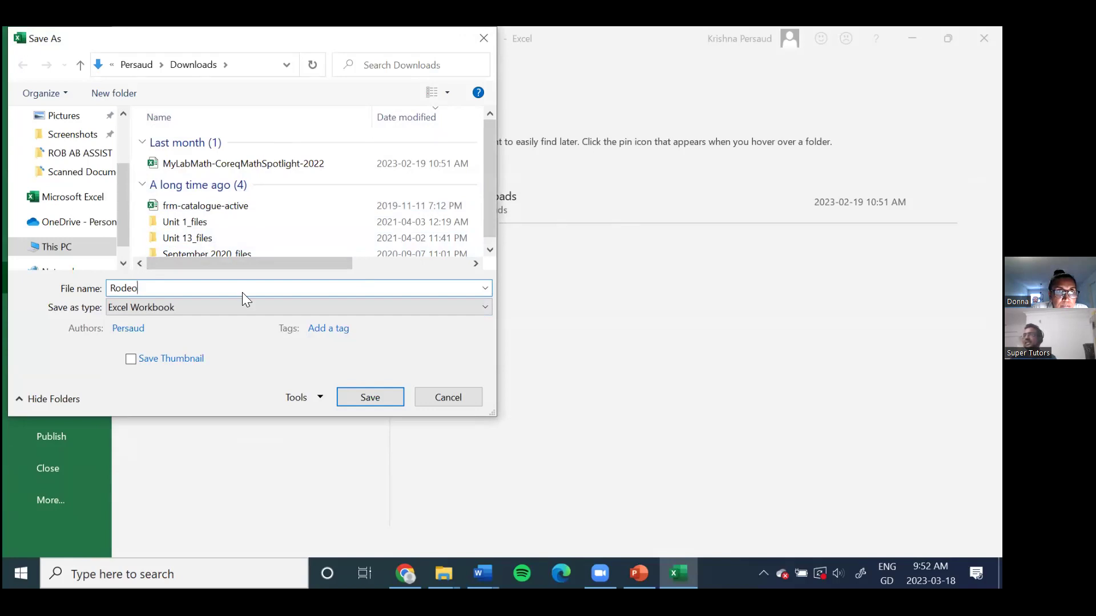
left_click(395, 405)
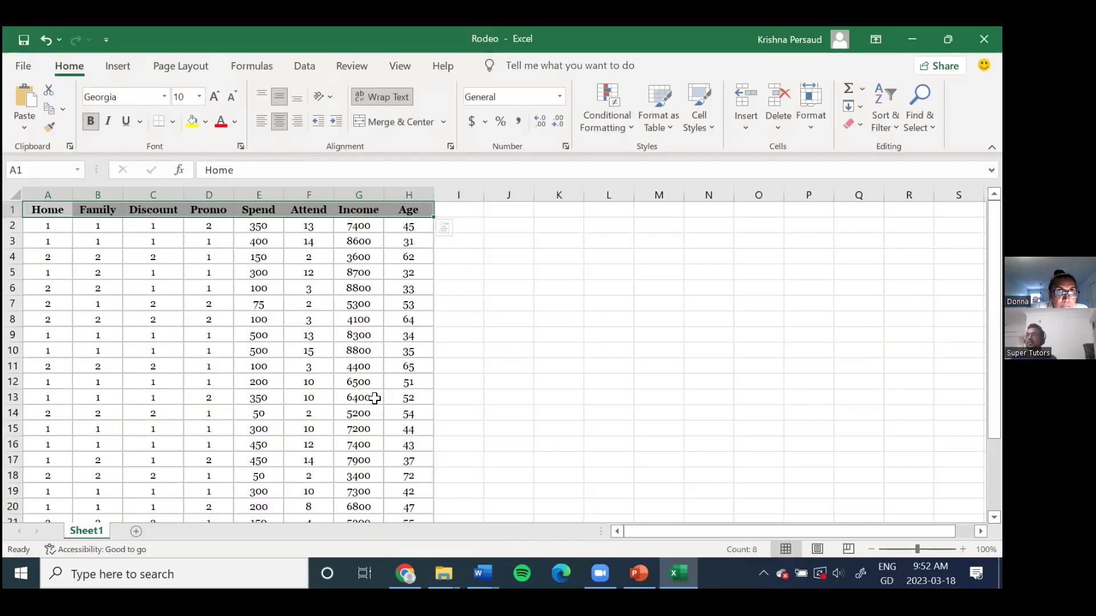
left_click(256, 287)
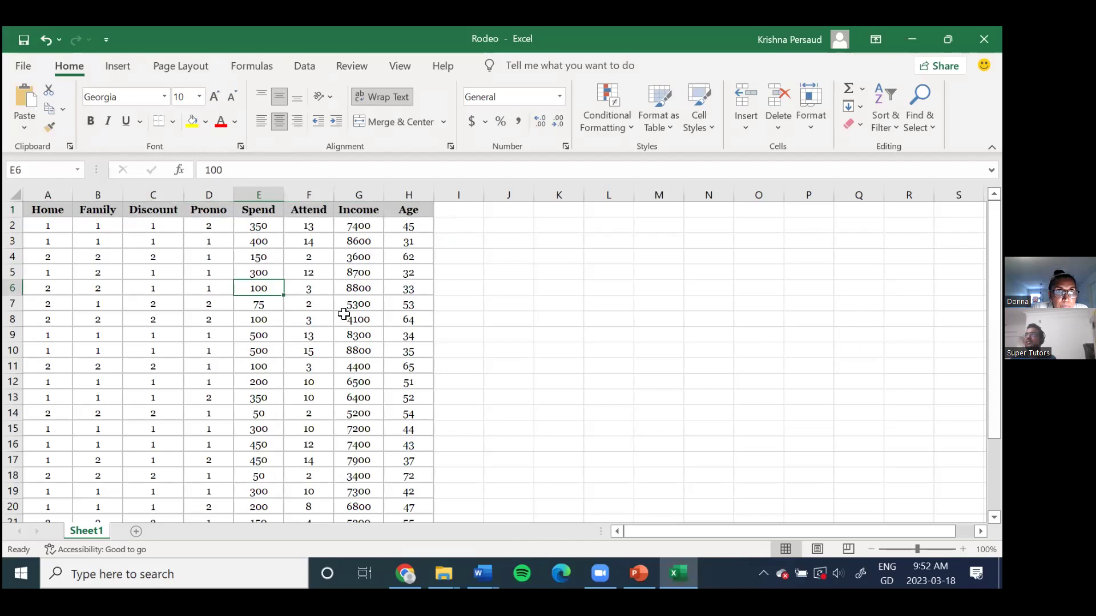
Step: Switch to Chrome's StatCrunch tab and check My data sets, which lists none yet
key("alt+Tab")
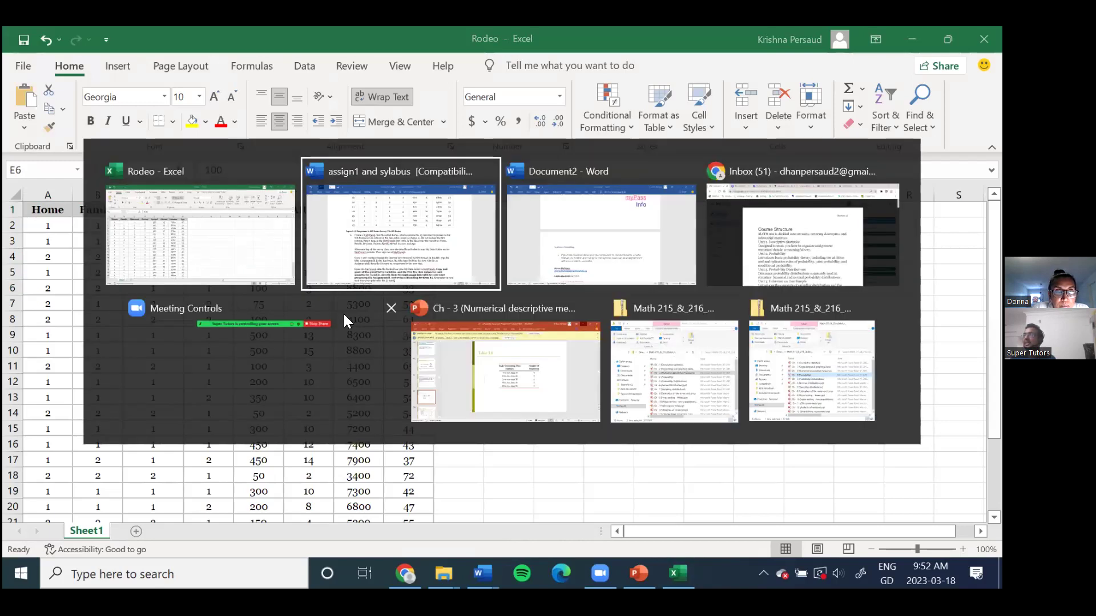
key("alt+Tab")
key("alt+Tab")
key("alt+Tab")
key("alt+shift+Tab")
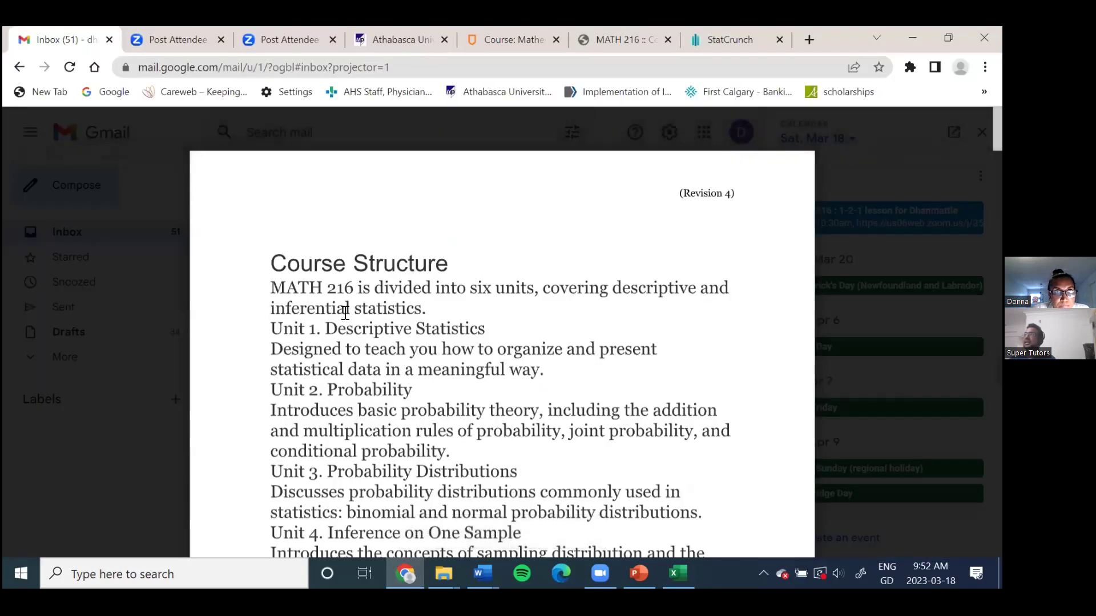
left_click(710, 40)
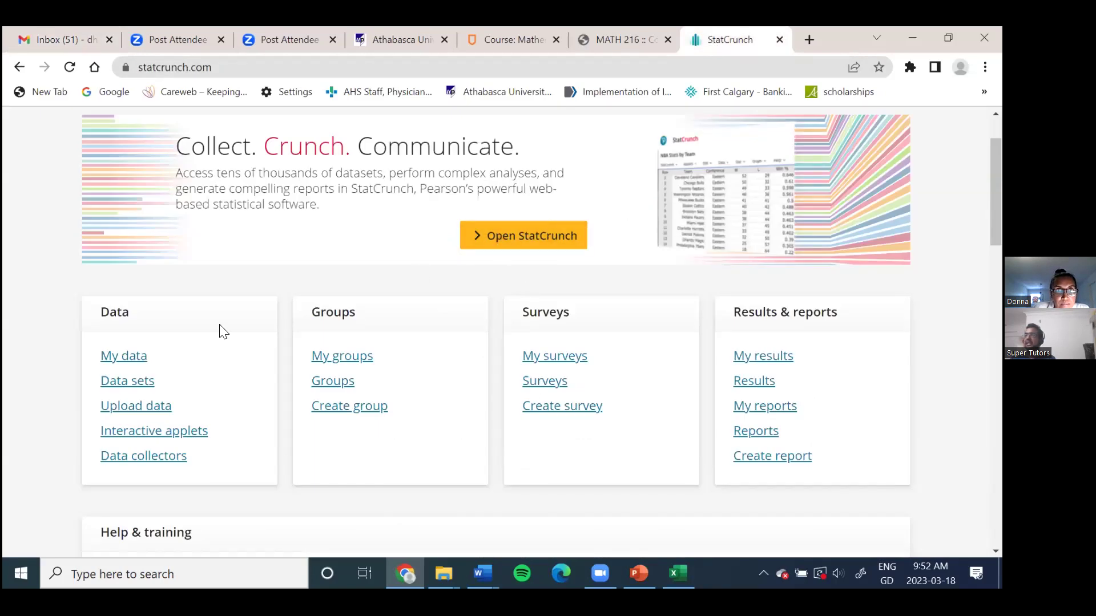
left_click(120, 359)
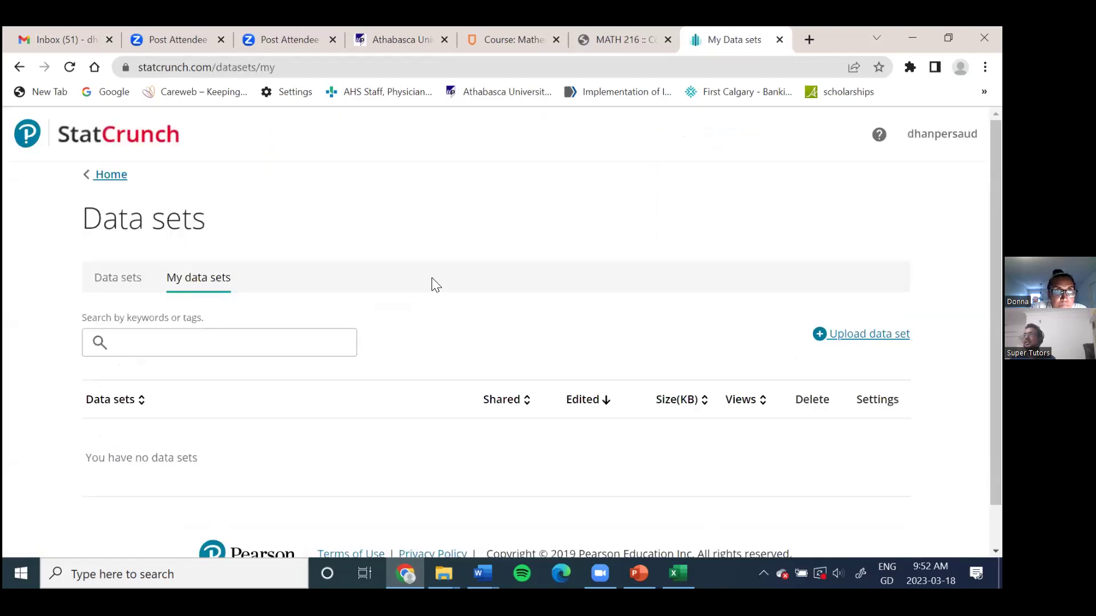
left_click(861, 337)
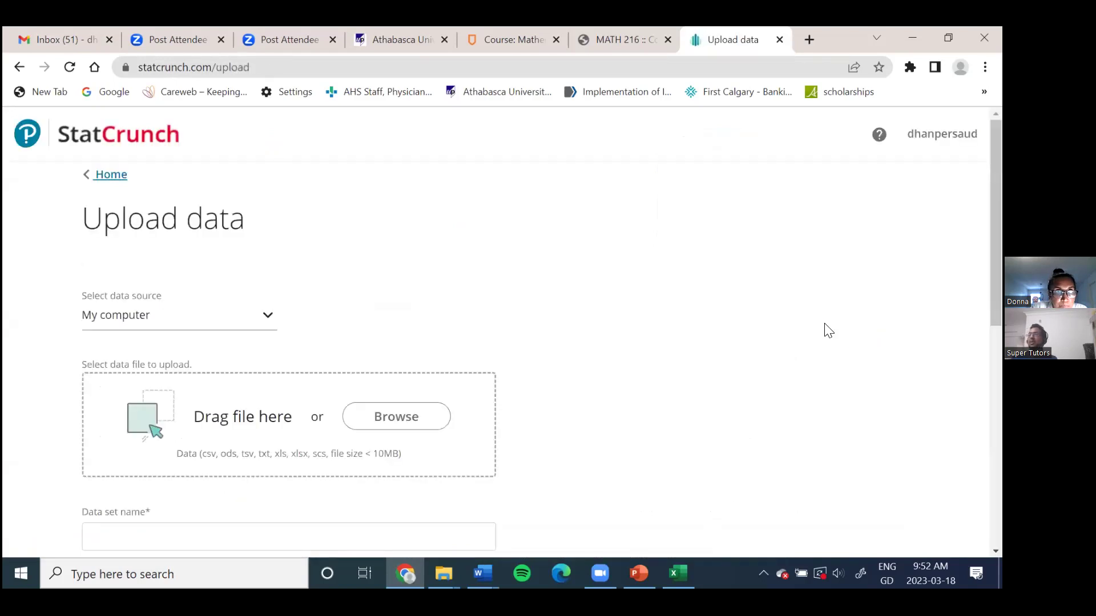
Step: Pick Rodeo.xlsx from Downloads and upload it as a StatCrunch data set
scroll(765, 311, "down", 1)
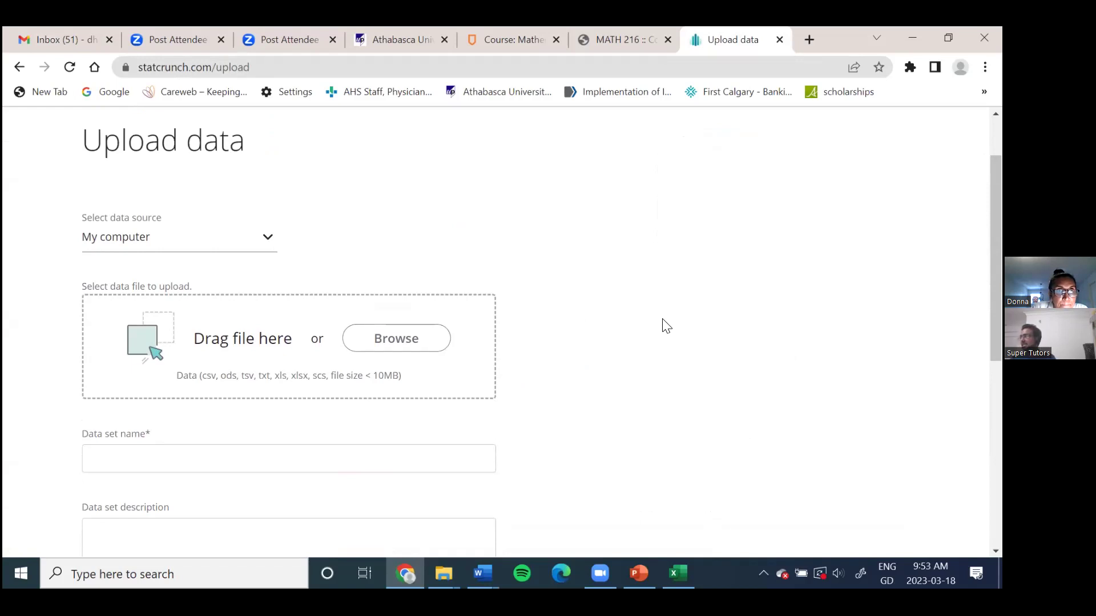
scroll(662, 330, "down", 2)
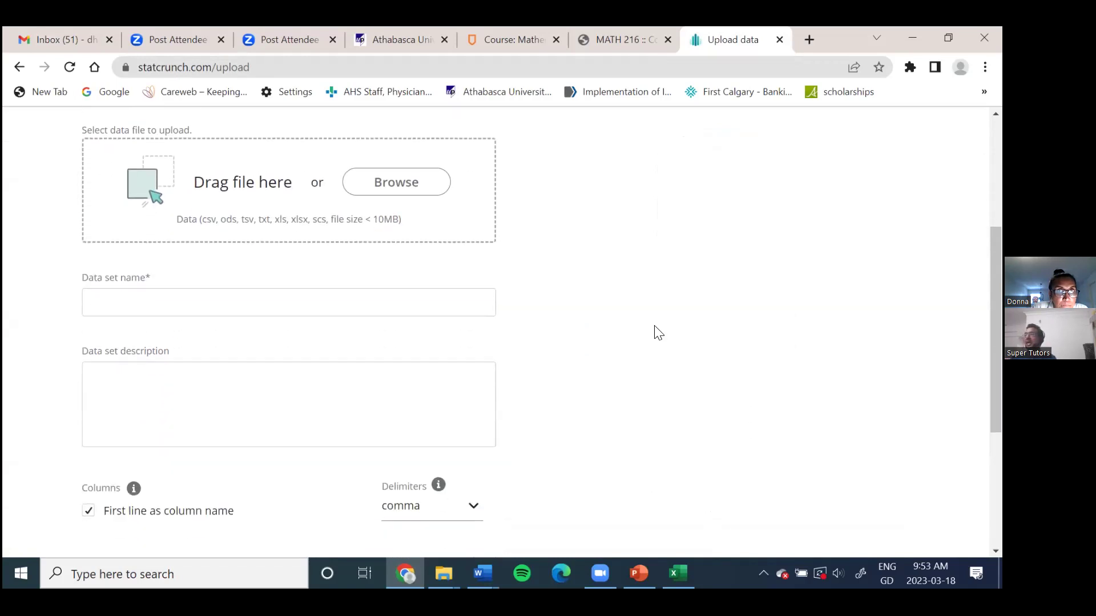
scroll(642, 339, "up", 2)
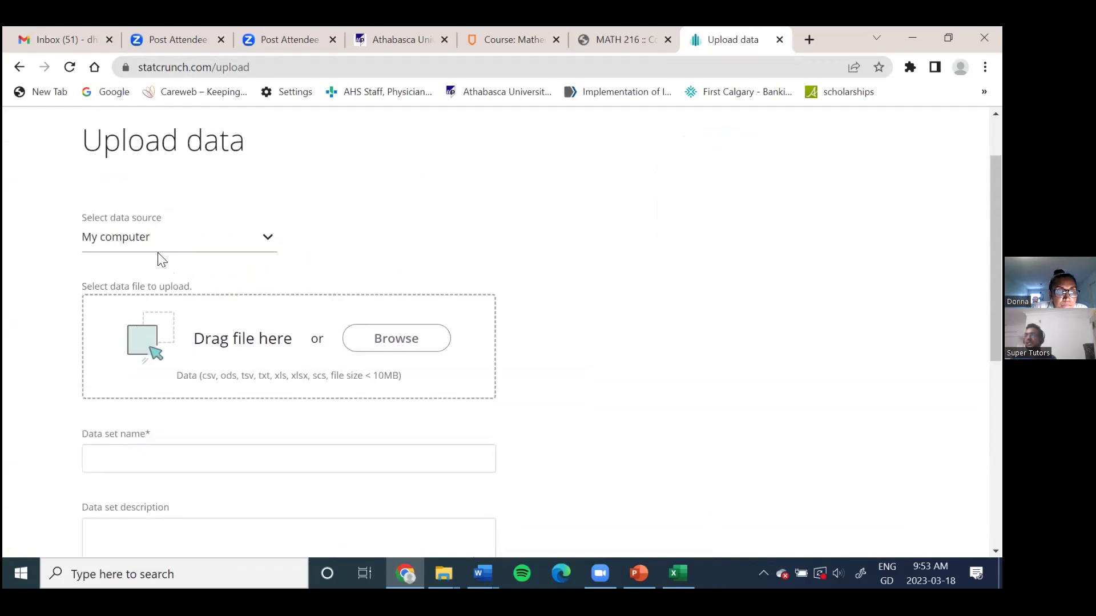
left_click(383, 344)
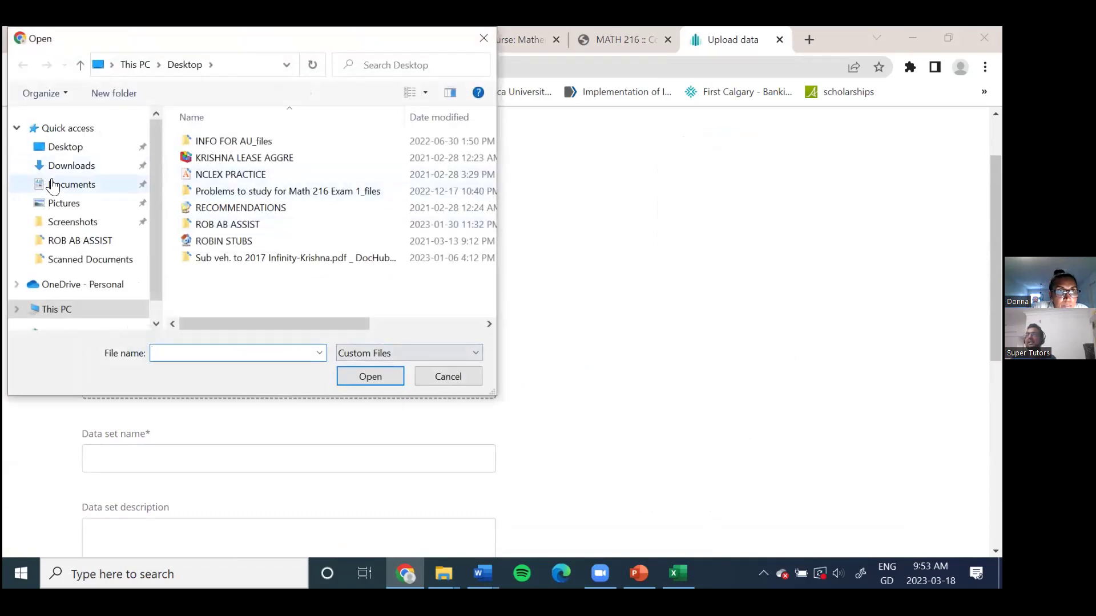
left_click(55, 165)
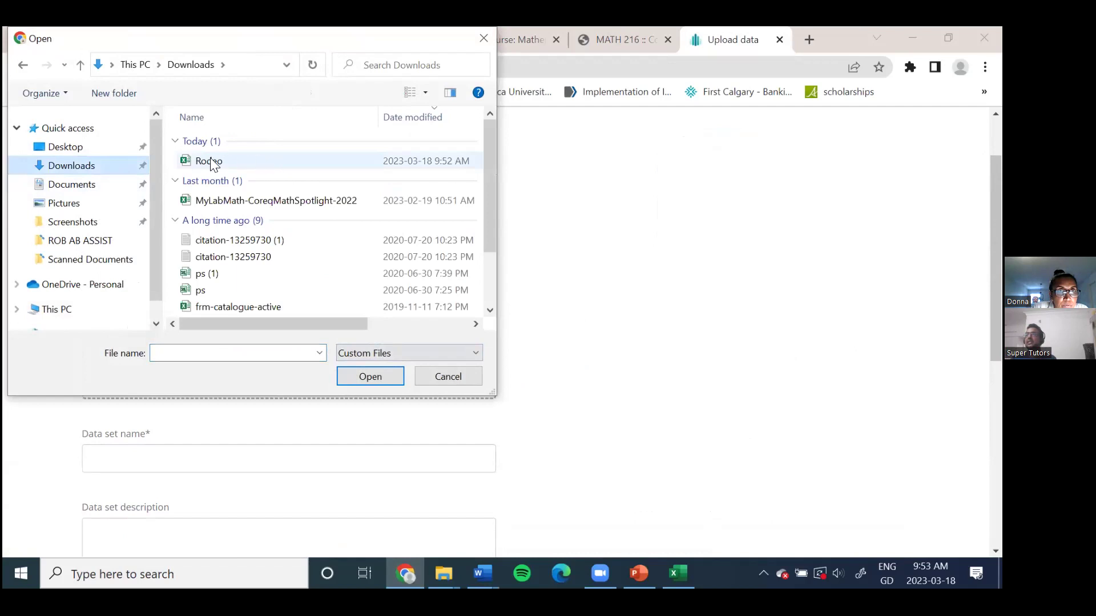
double_click(209, 161)
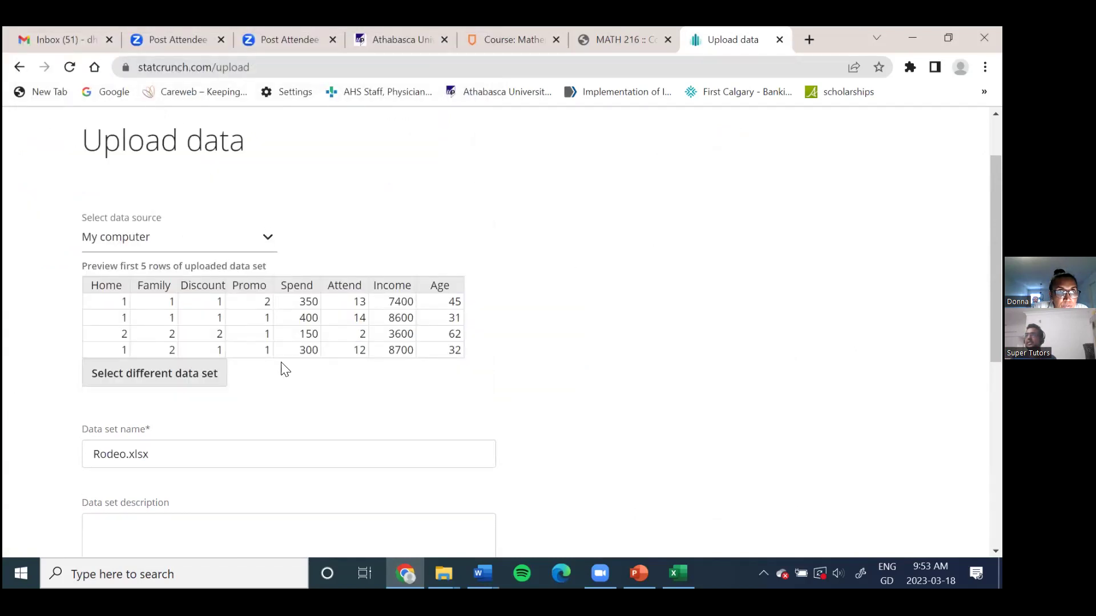
scroll(622, 319, "down", 3)
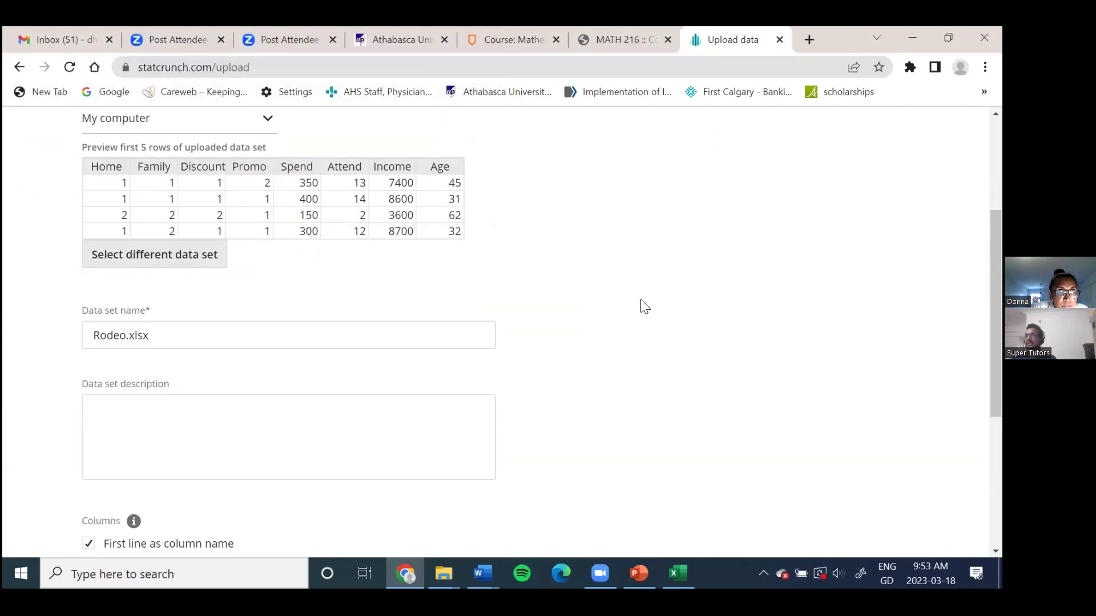
scroll(645, 304, "down", 3)
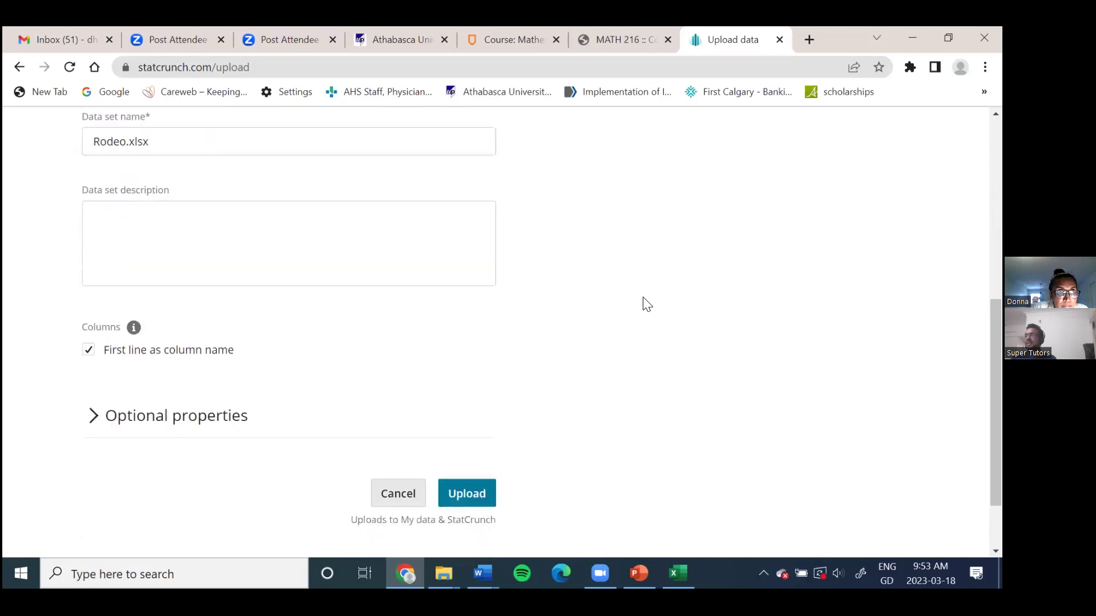
scroll(507, 303, "down", 2)
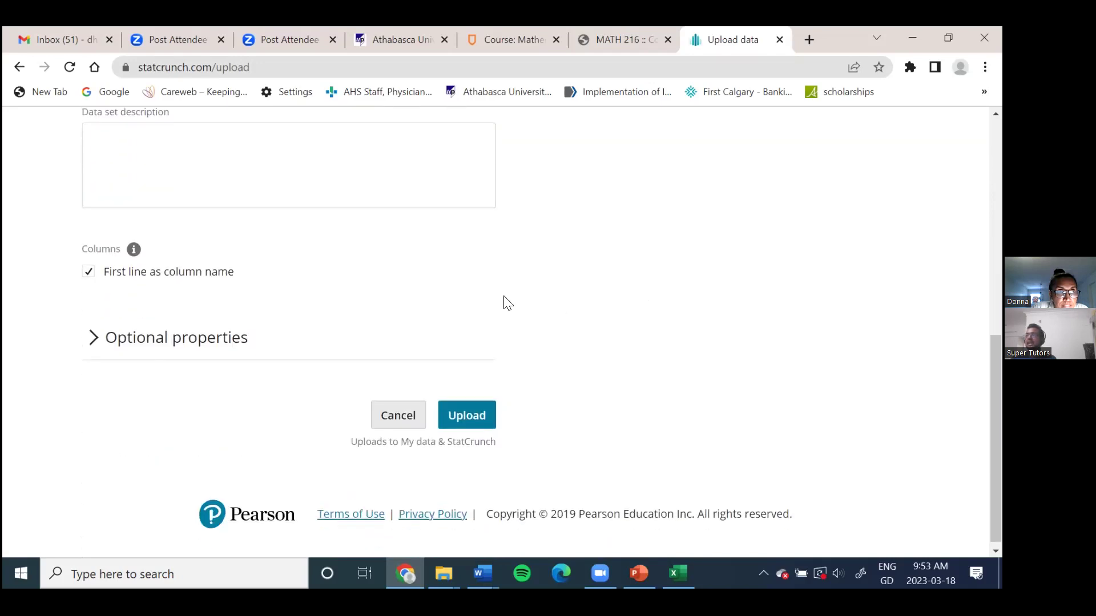
left_click(468, 416)
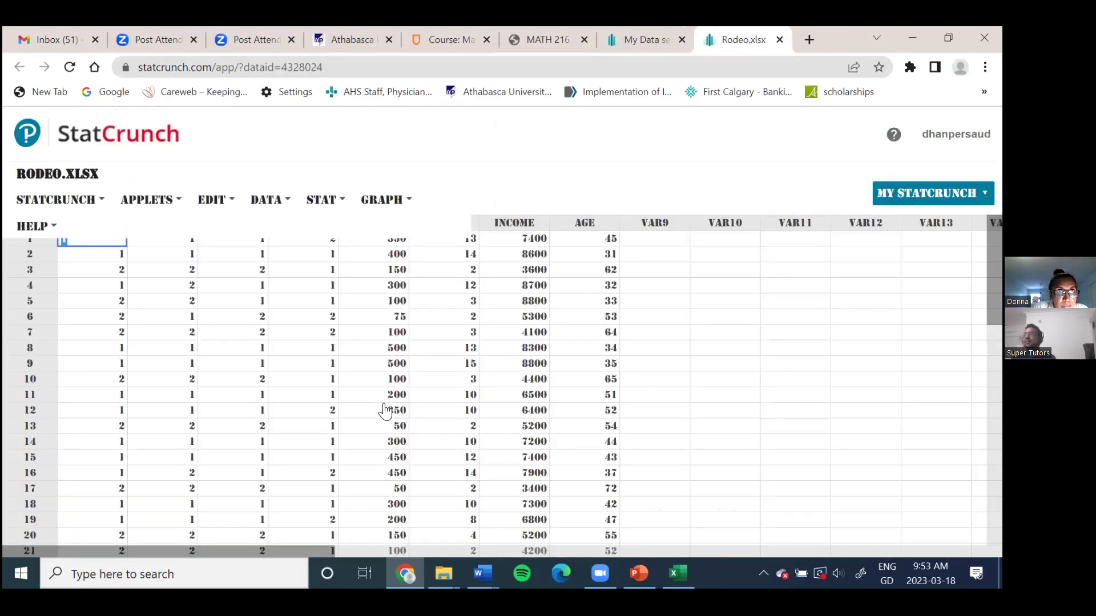
Step: Click through cells of the Rodeo.xlsx table, including row 7's value 100, and open HELP
left_click(625, 300)
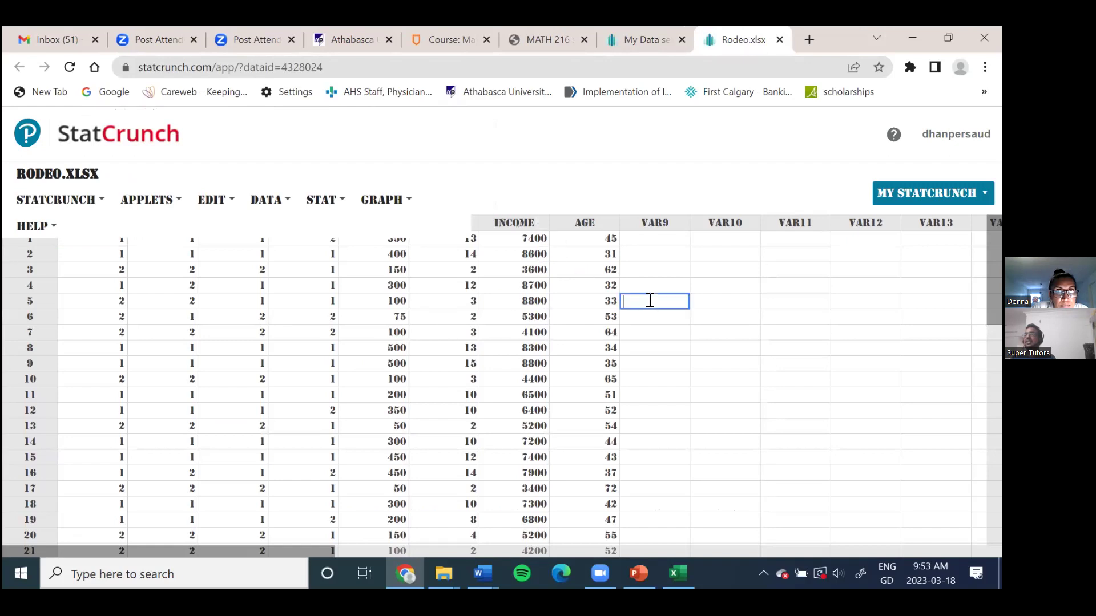
left_click(374, 332)
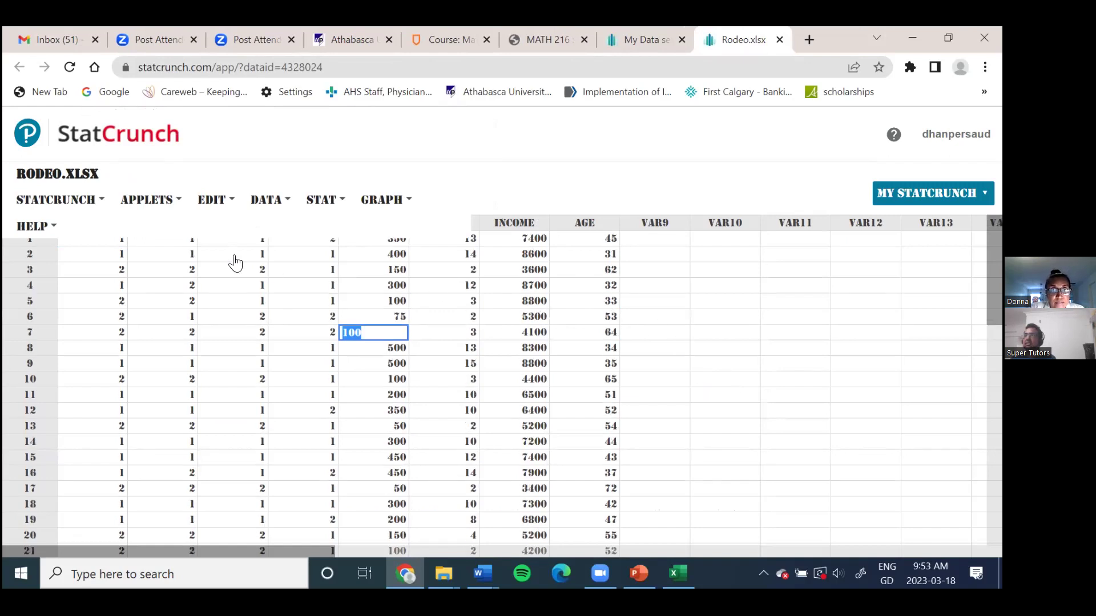
scroll(675, 331, "down", 1)
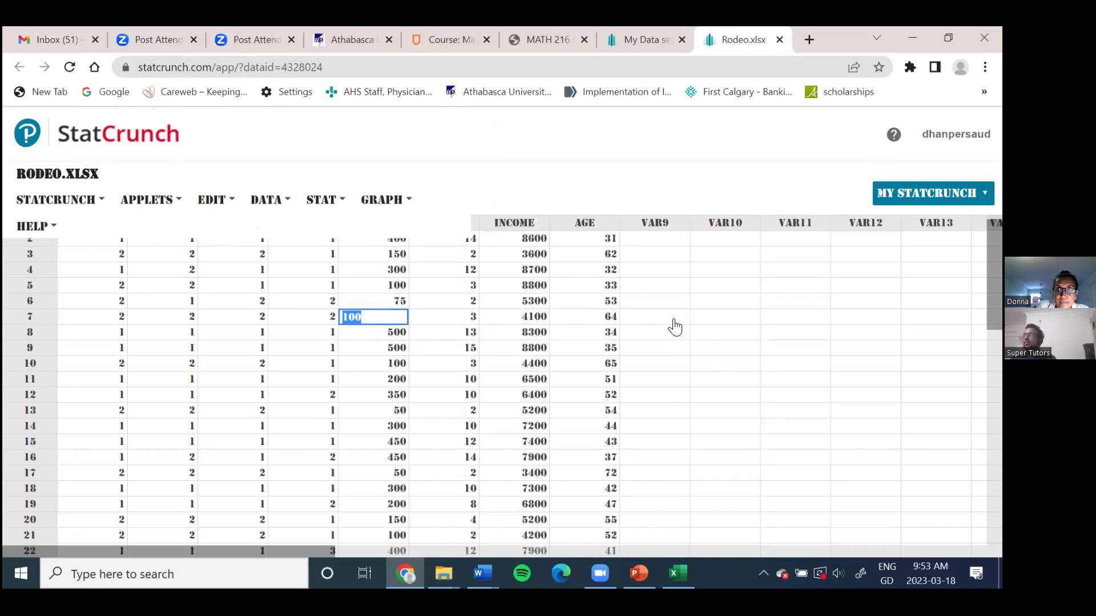
left_click(788, 295)
scroll(685, 325, "down", 1)
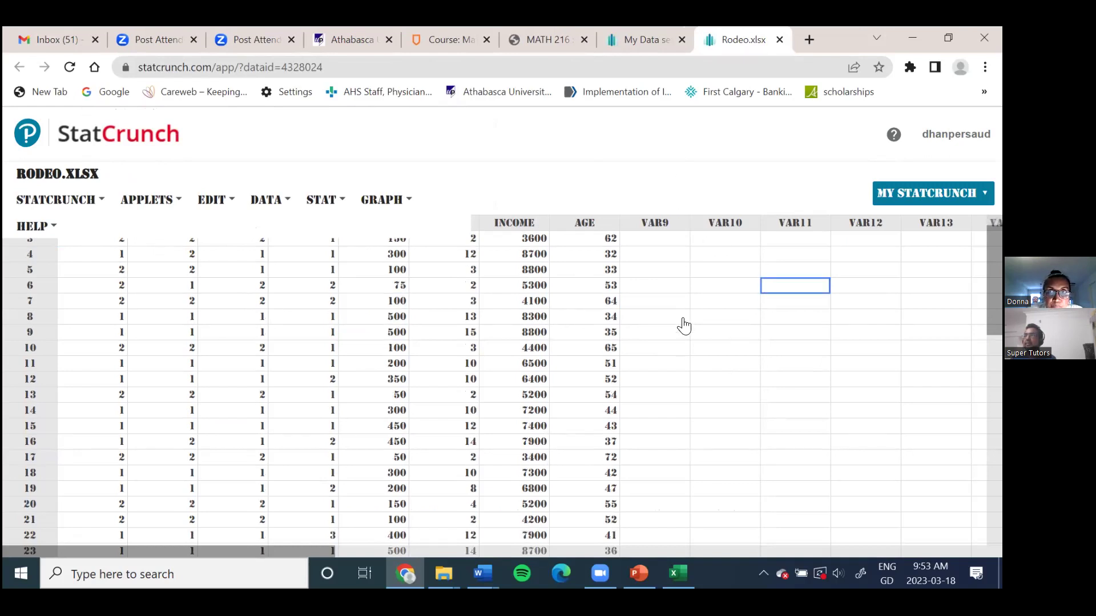
scroll(685, 325, "up", 2)
left_click(55, 226)
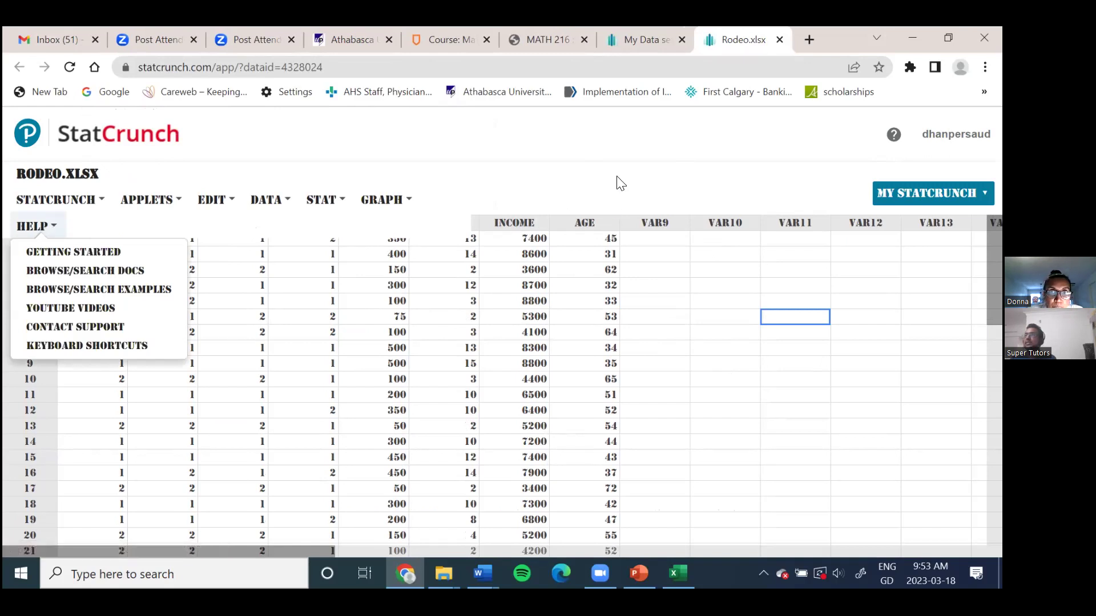
key("ctrl+minus")
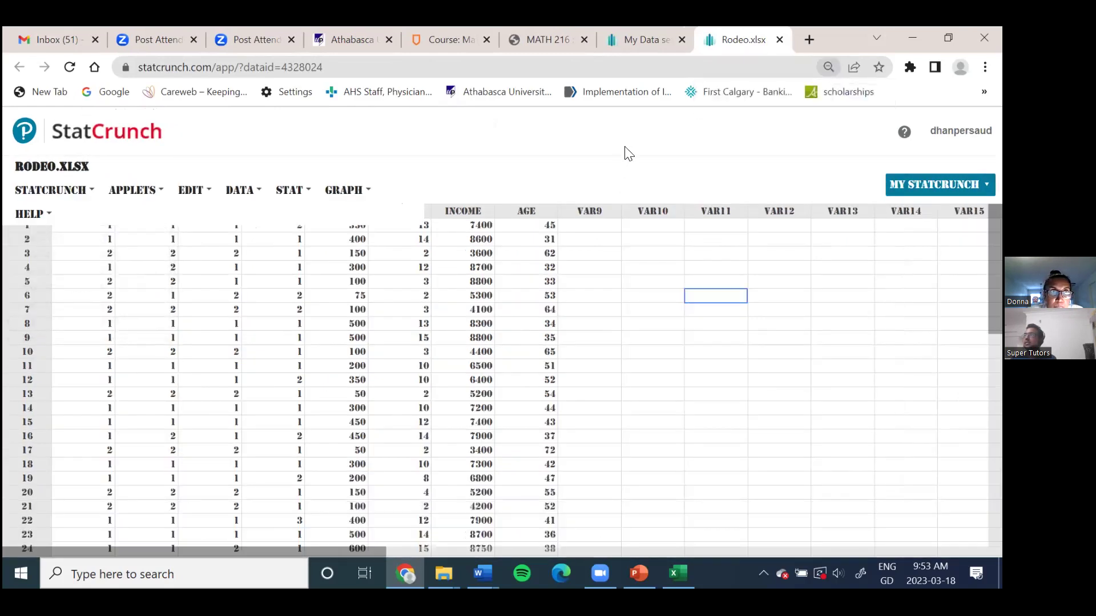
key("ctrl+plus")
key("ctrl+plus")
key("ctrl+plus")
key("ctrl+minus")
key("ctrl+minus")
key("ctrl+minus")
key("ctrl+minus")
key("ctrl+minus")
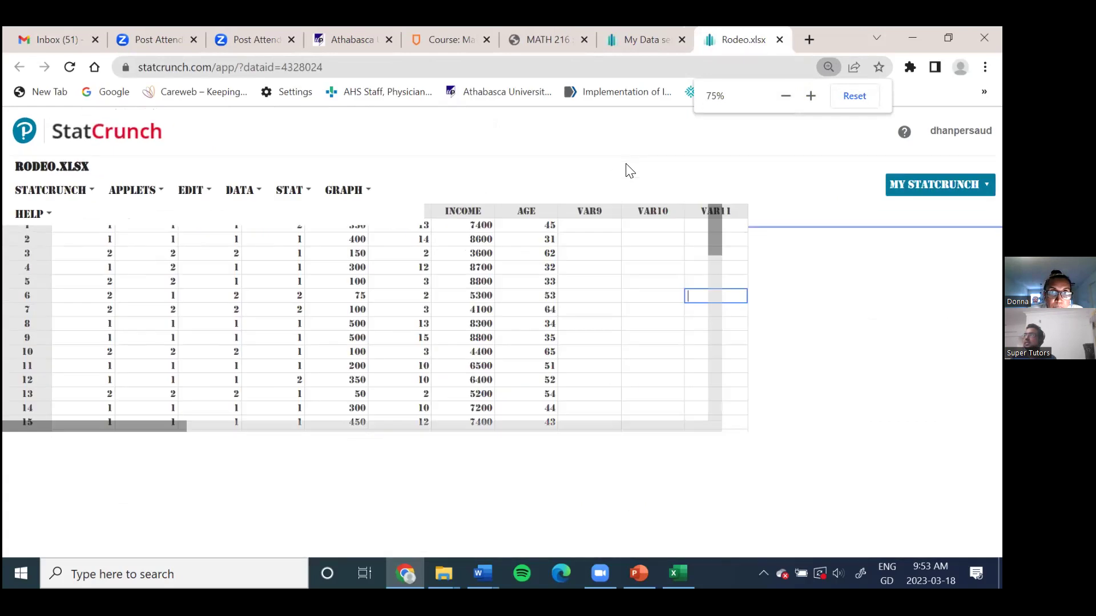
left_click(28, 196)
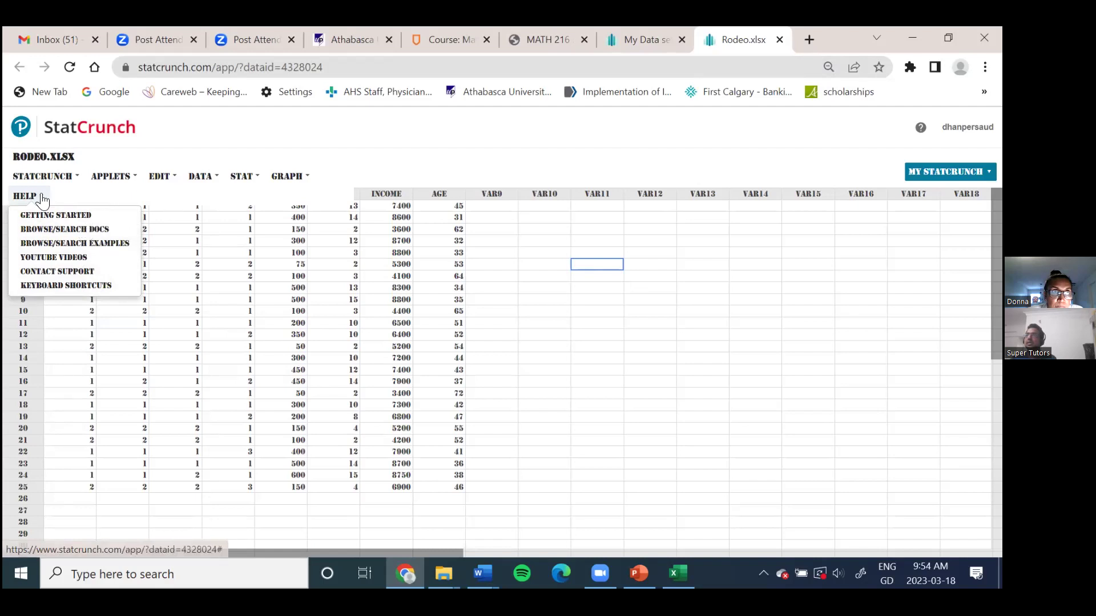
left_click_drag(25, 197, 372, 171)
left_click_drag(20, 197, 585, 279)
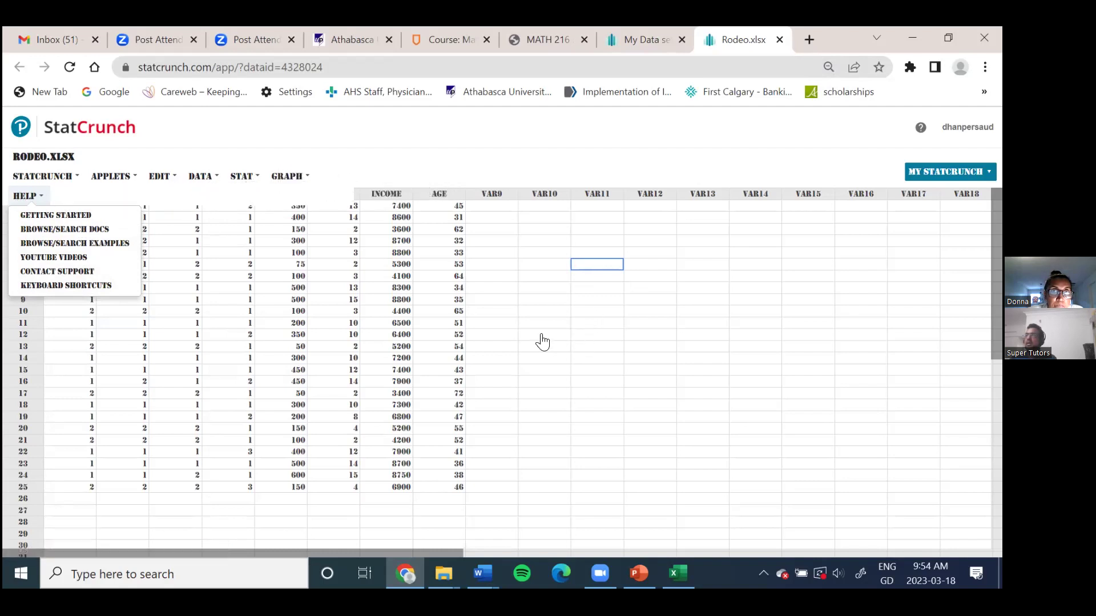
left_click(607, 314)
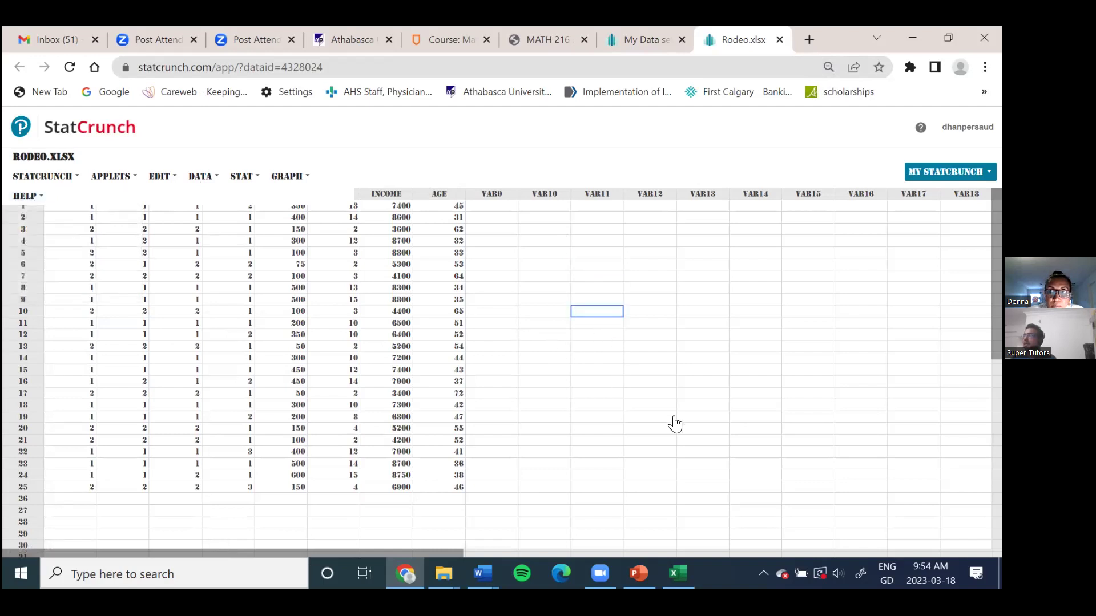
left_click(947, 171)
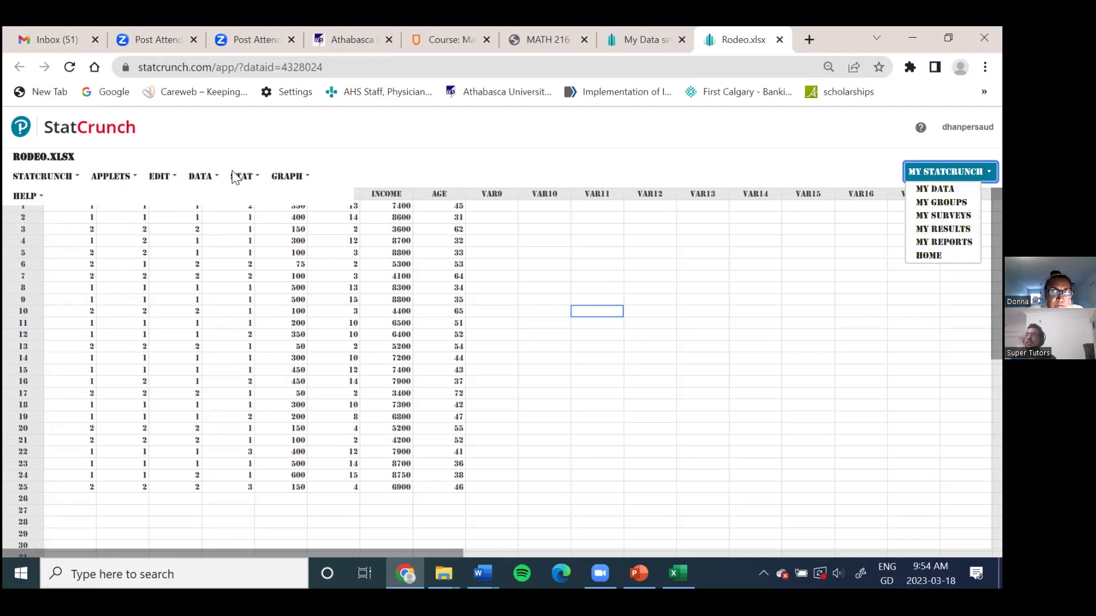
left_click(37, 197)
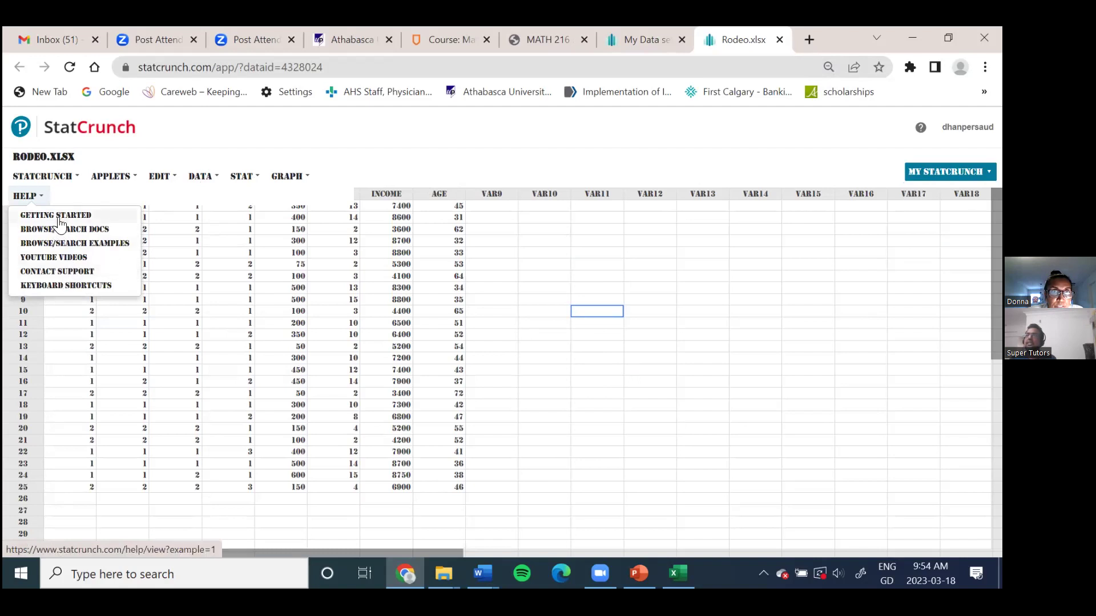
left_click(742, 300)
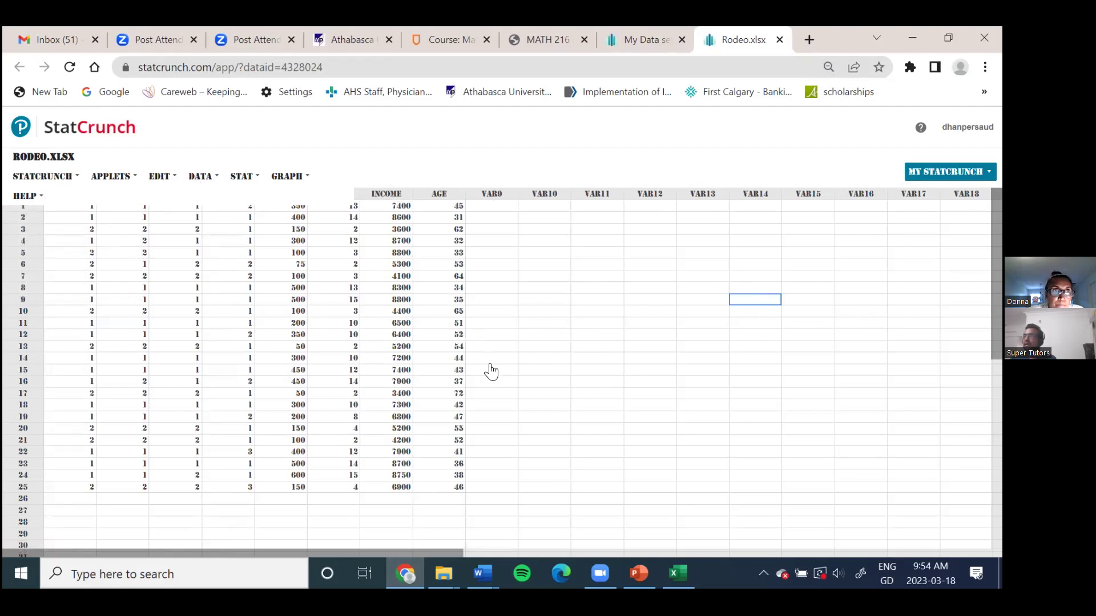
left_click_drag(38, 198, 127, 171)
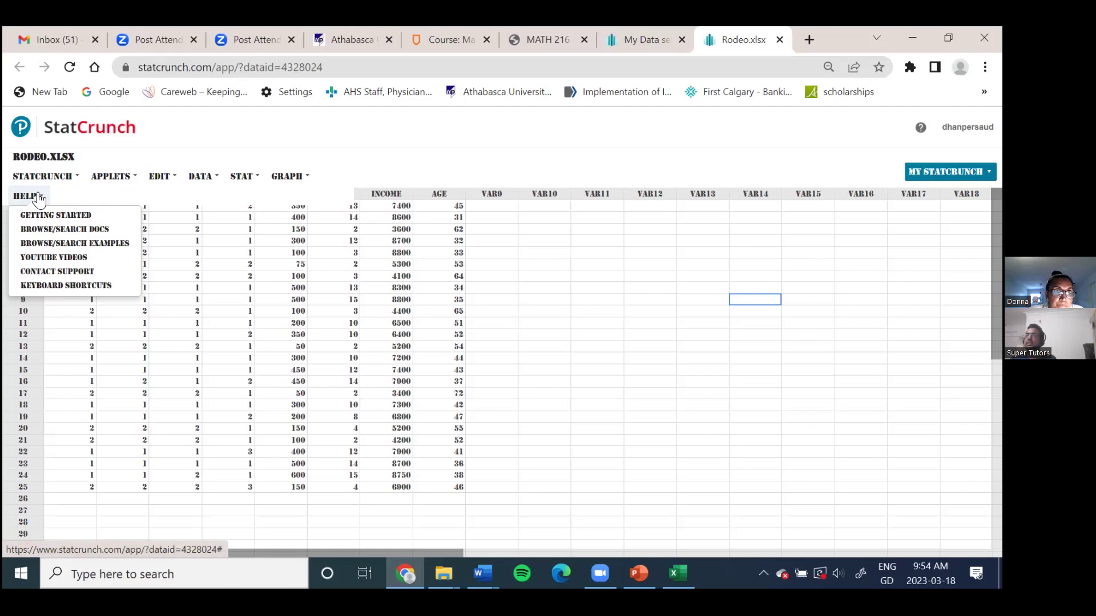
mouse_move(161, 180)
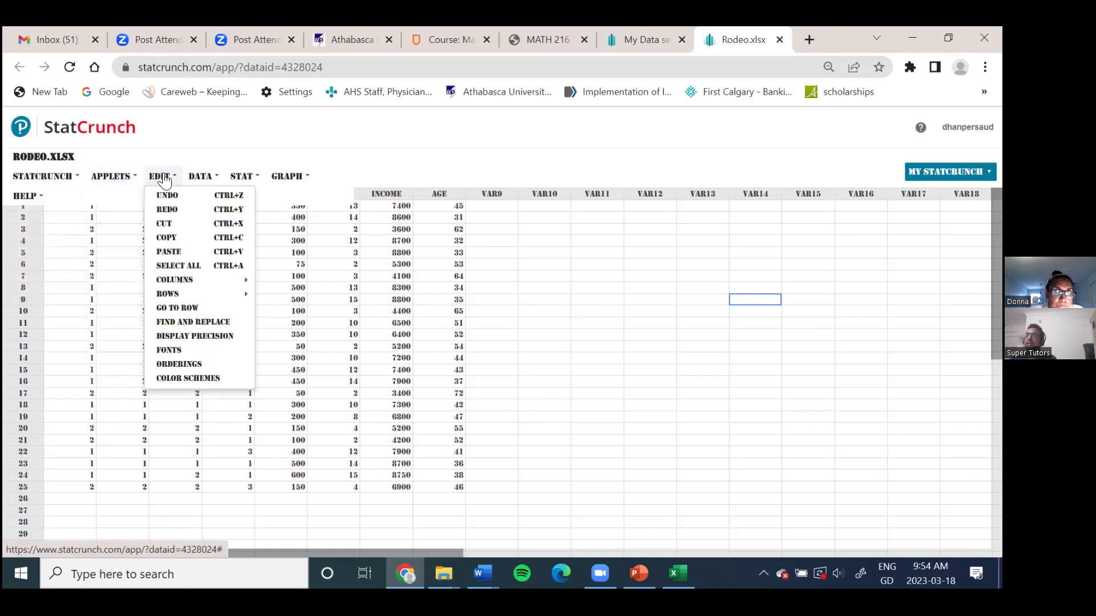
mouse_move(69, 181)
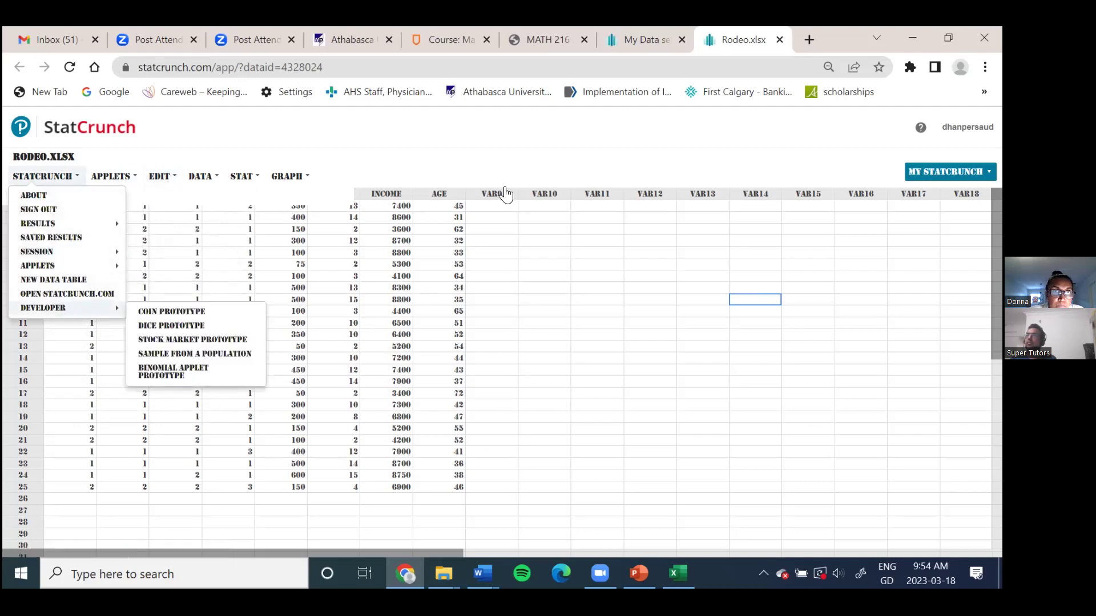
left_click(566, 244)
mouse_move(34, 197)
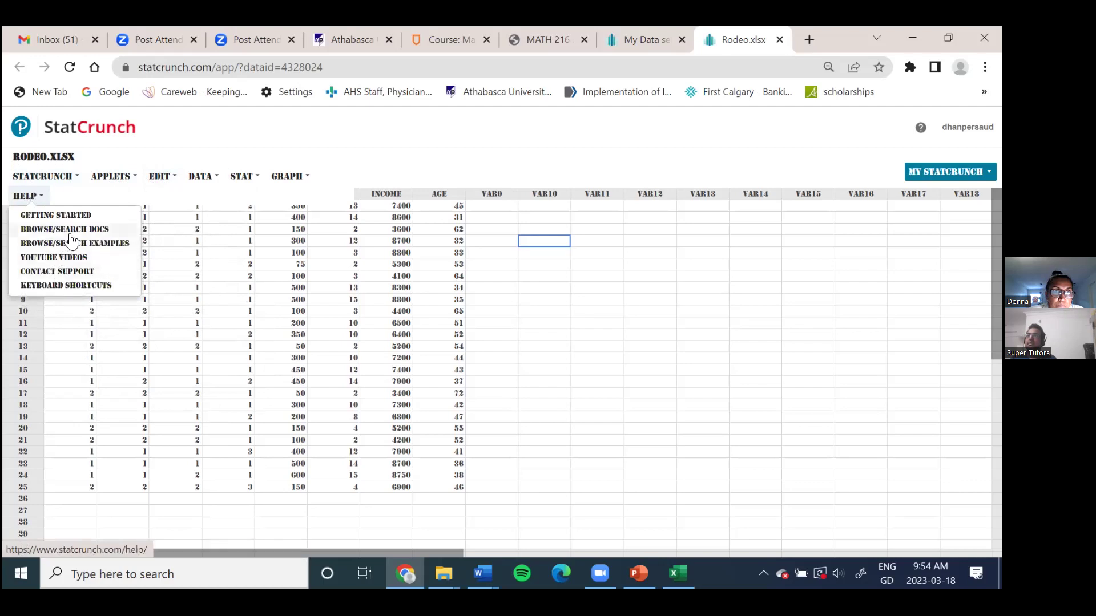
left_click(544, 301)
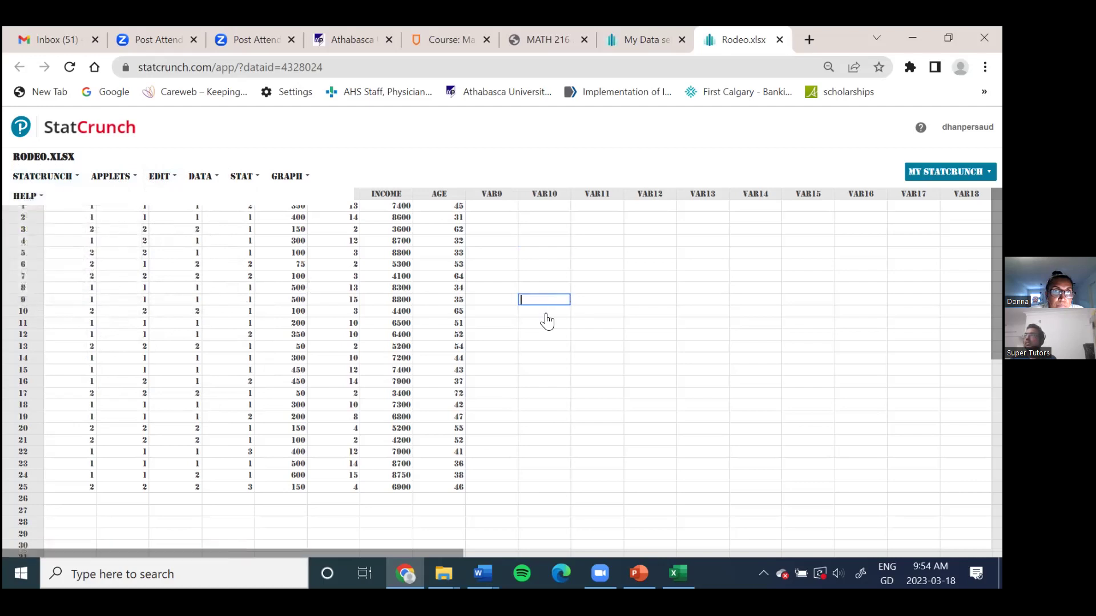
scroll(548, 285, "down", 2)
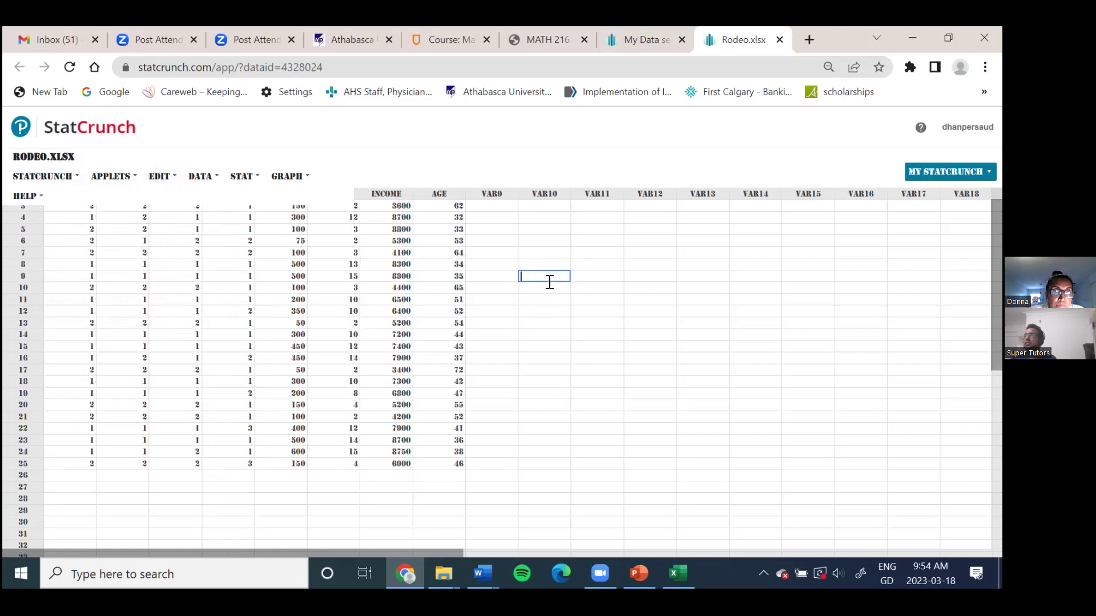
key("ctrl+minus")
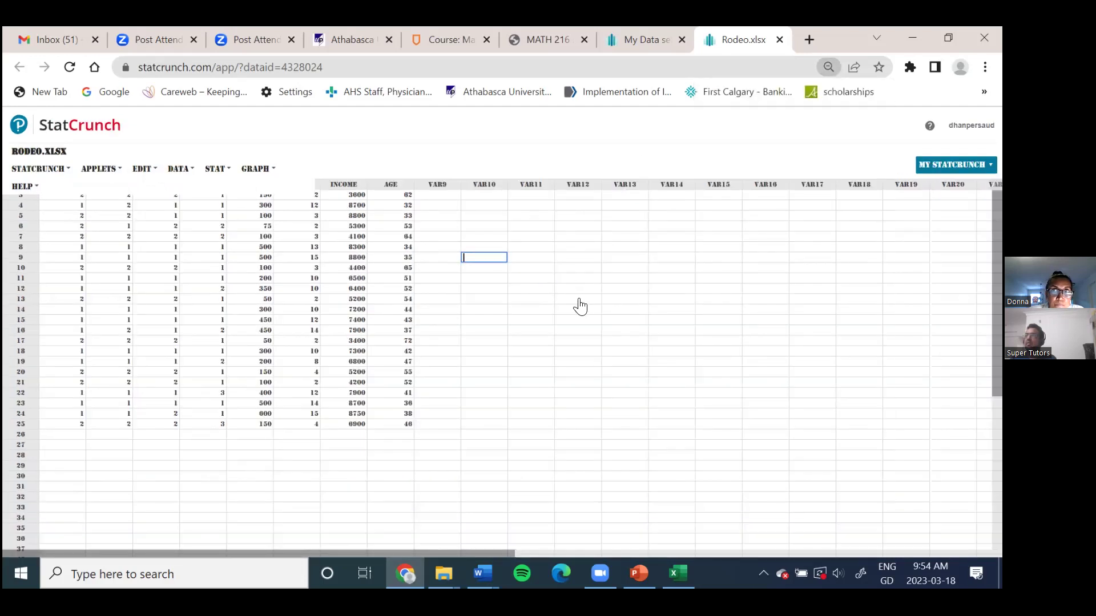
scroll(581, 307, "up", 2)
key("ctrl+plus")
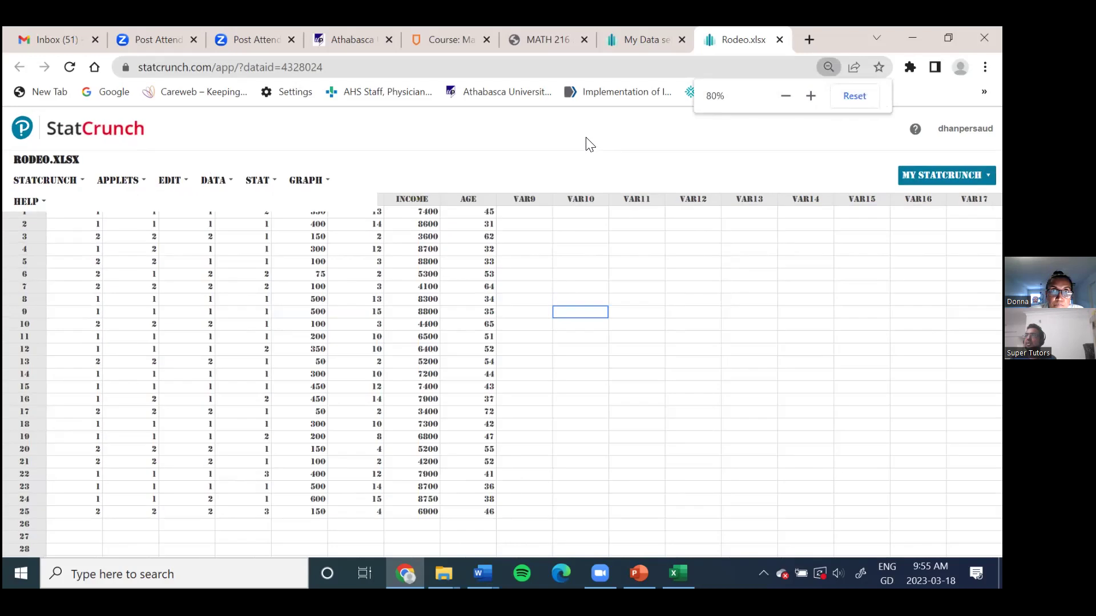
Step: Restore the page zoom, leaving the INCOME column name and row 8 cells unchanged
key("ctrl+plus")
key("ctrl+plus")
left_click(497, 221)
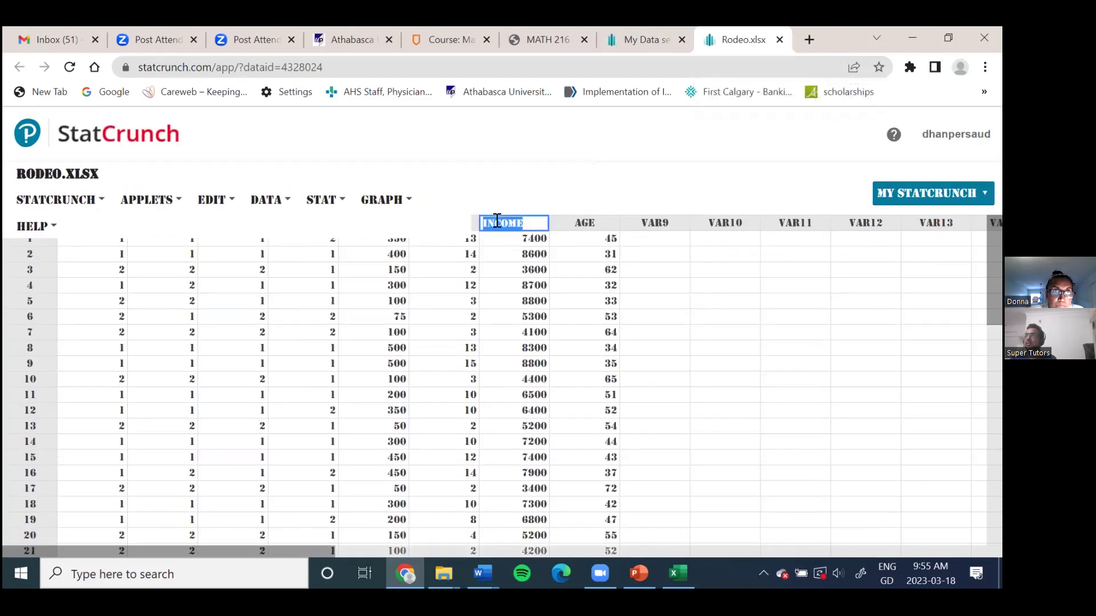
key("Right")
left_click(110, 306)
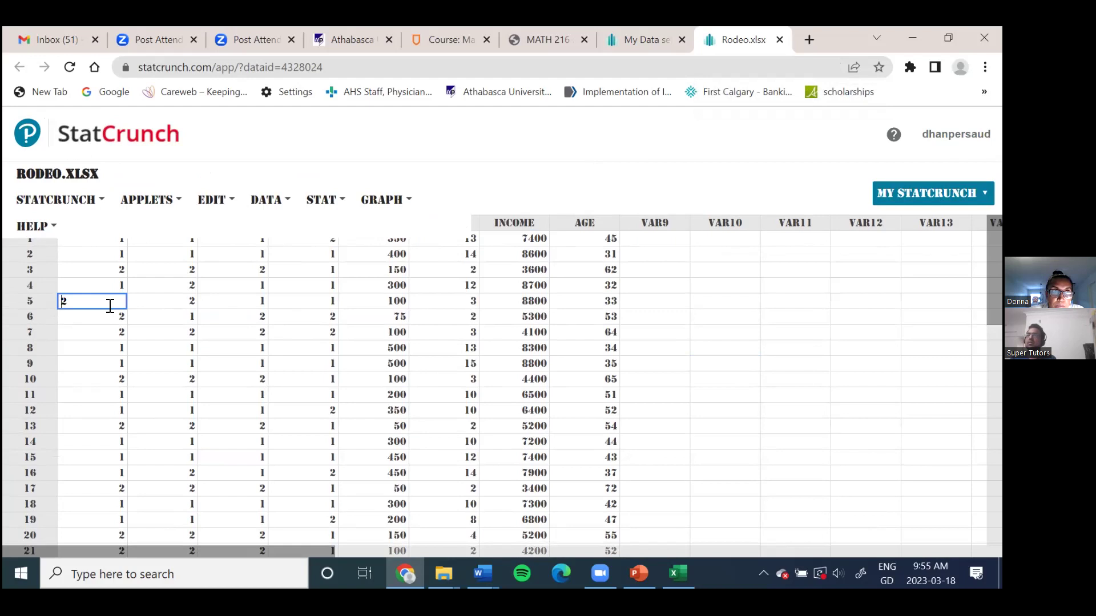
right_click(105, 352)
right_click(490, 185)
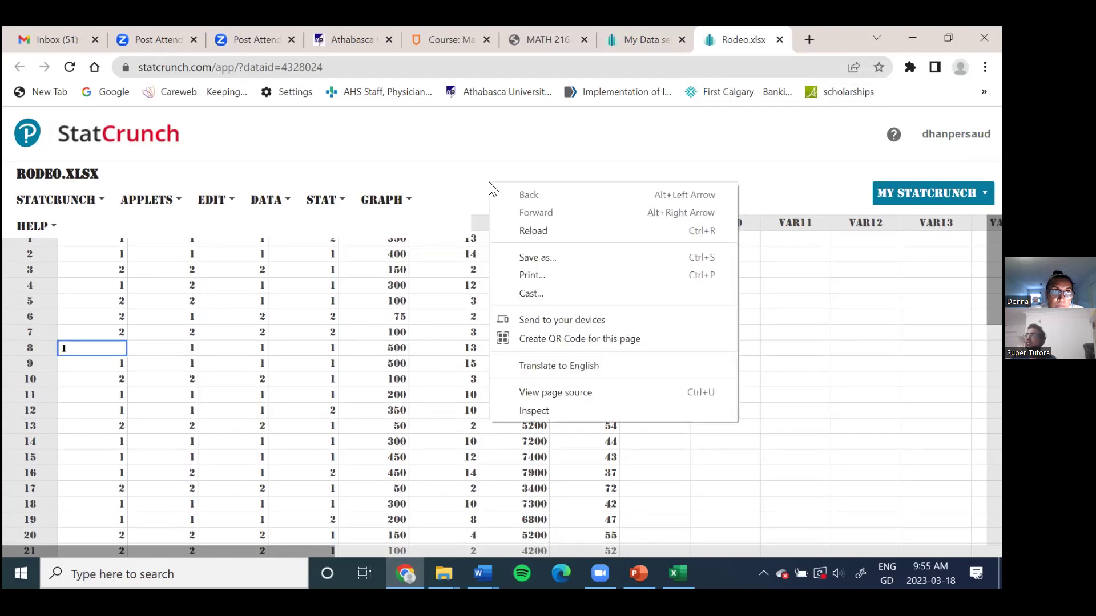
left_click(768, 191)
Step: From the StatCrunch home page's My data sets list, open Rodeo.xlsx as a data table
left_click(925, 193)
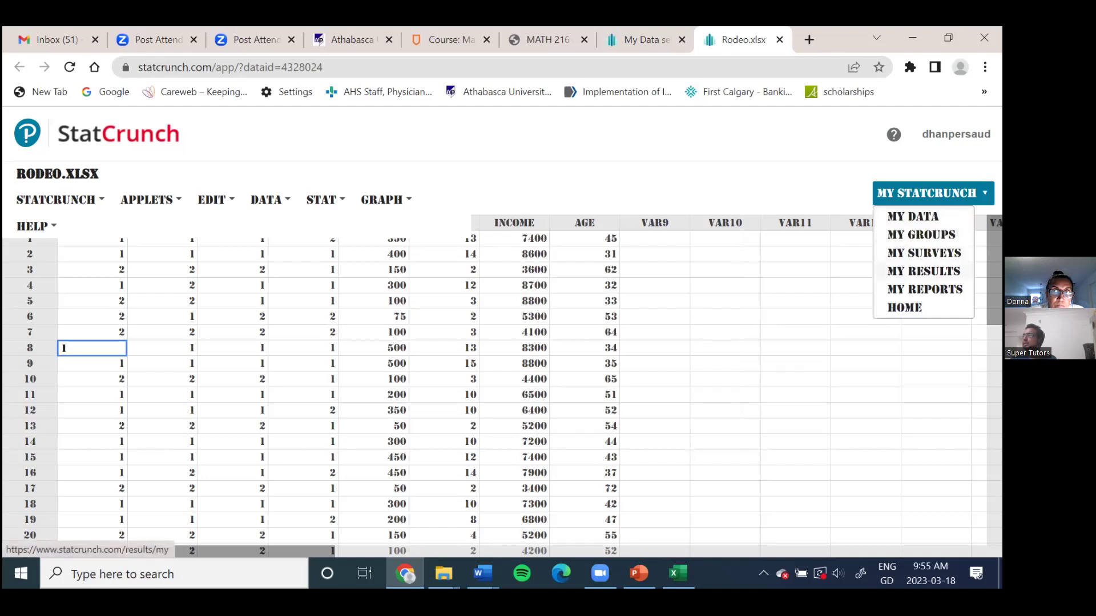
left_click(907, 307)
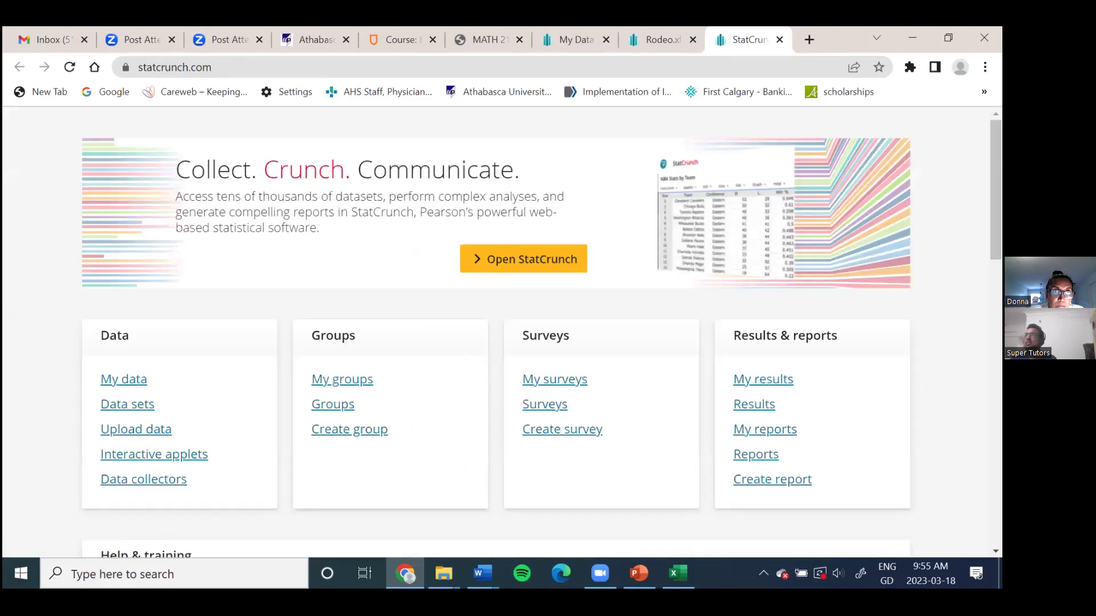
scroll(239, 318, "down", 3)
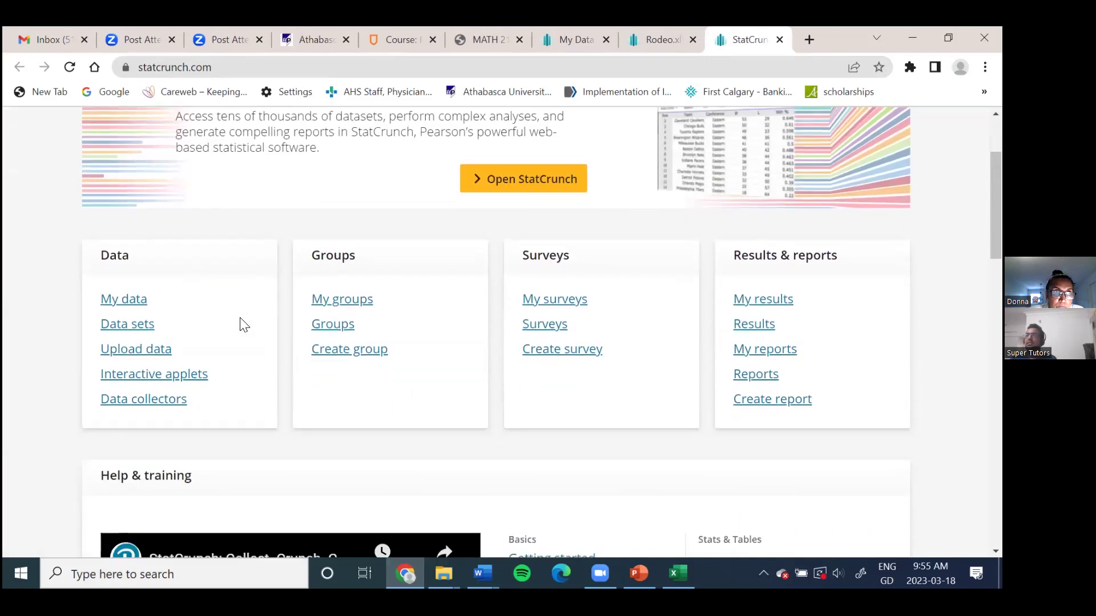
left_click(120, 277)
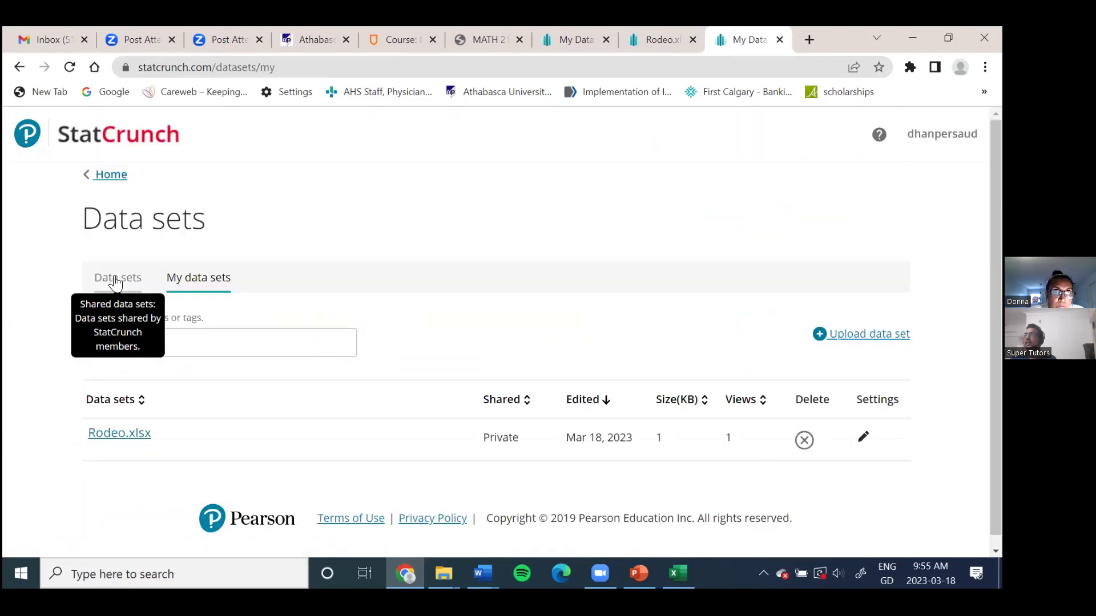
scroll(514, 228, "down", 1)
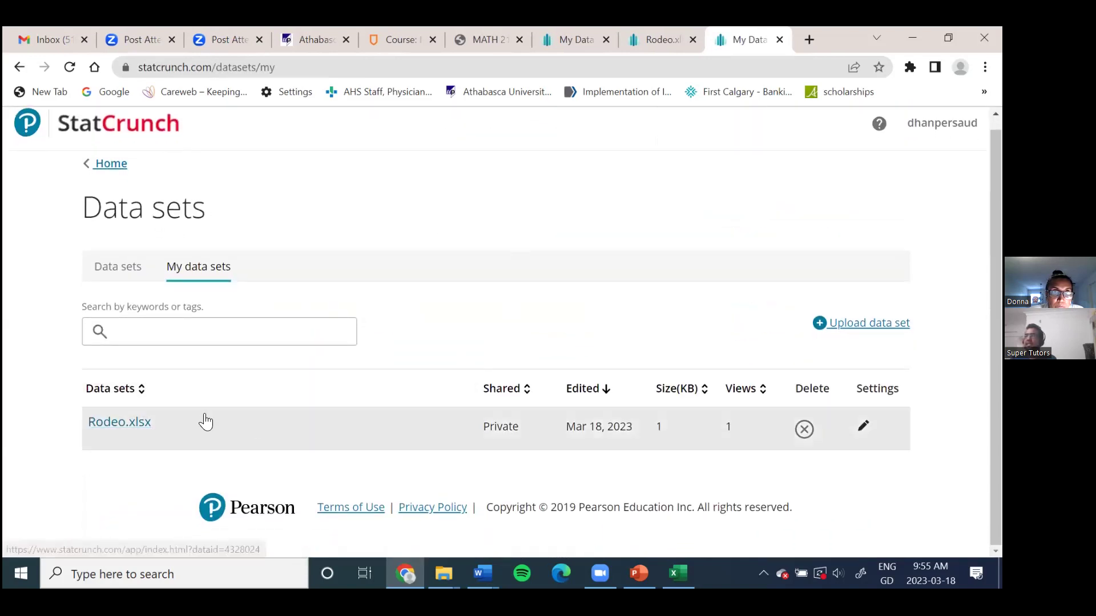
left_click(122, 423)
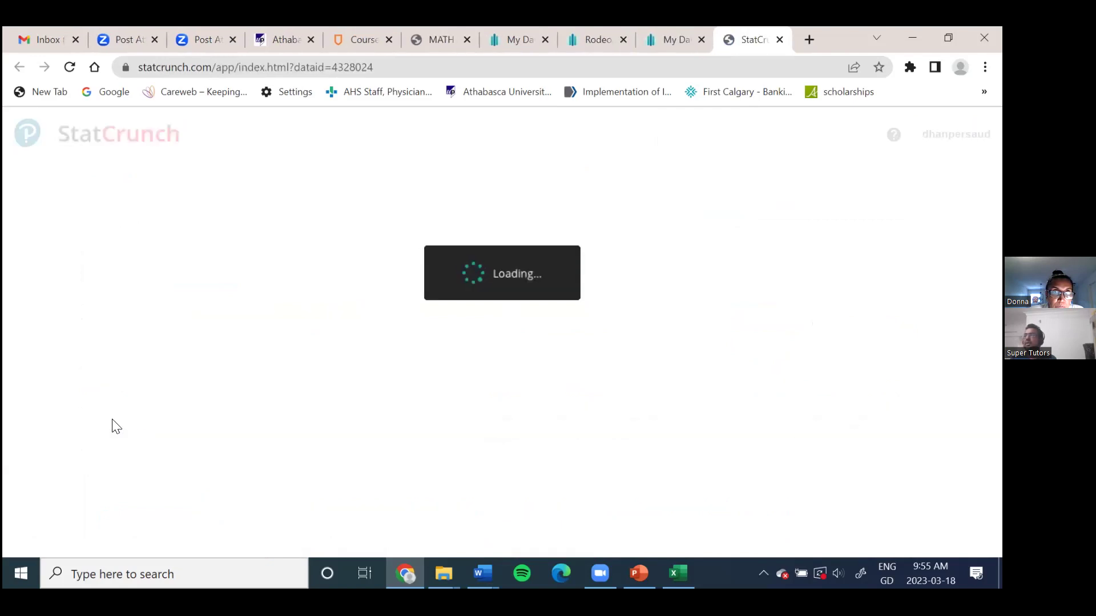
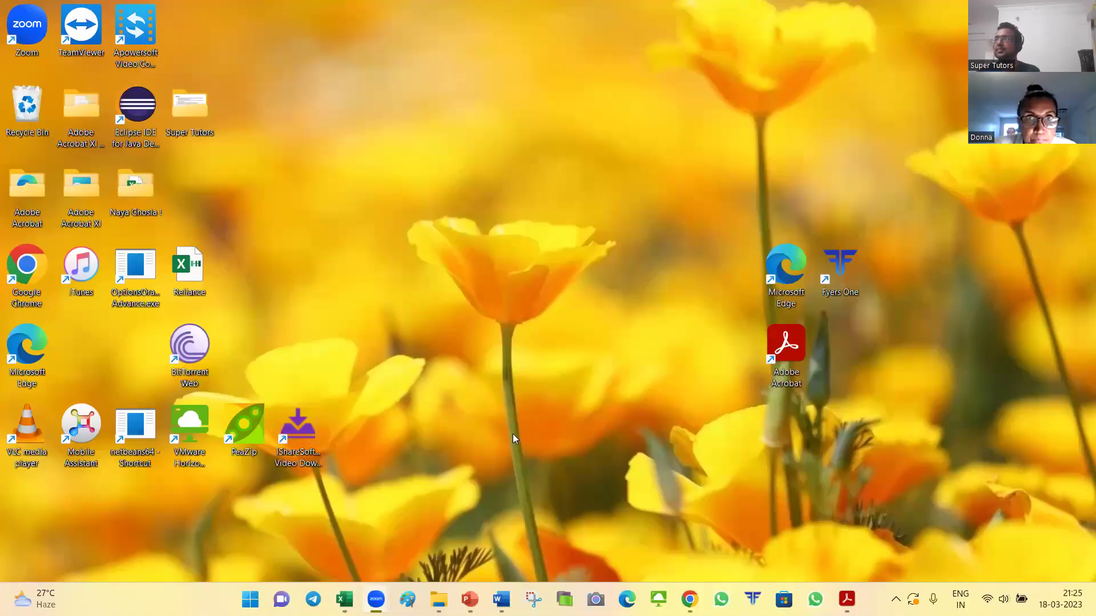
Step: Return to Chrome and open Rodeo.xlsx from StatCrunch's My Data sets list
left_click(689, 599)
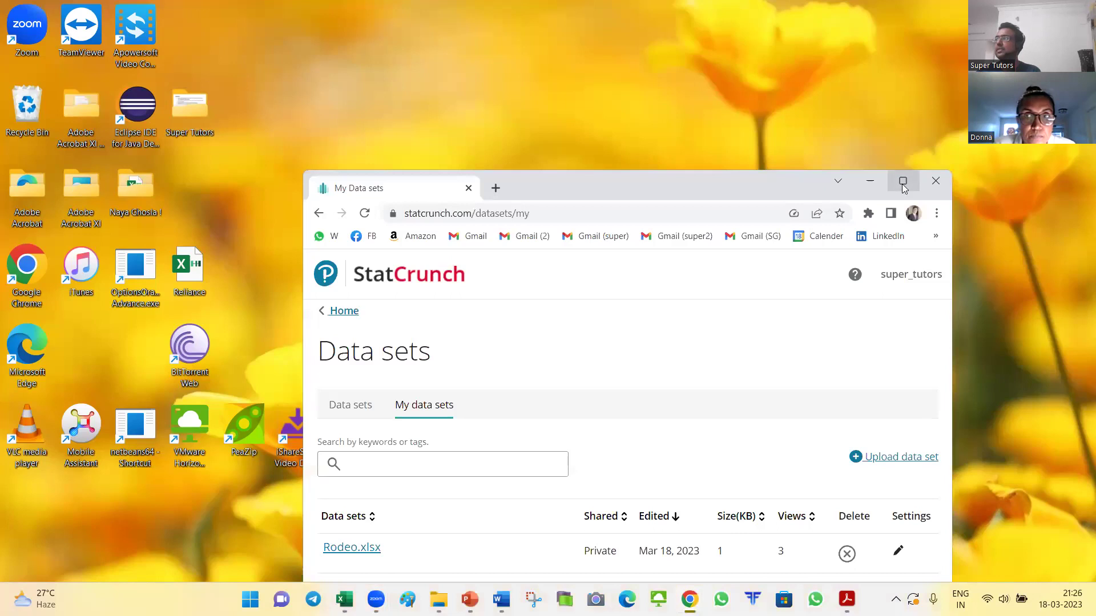
left_click(902, 183)
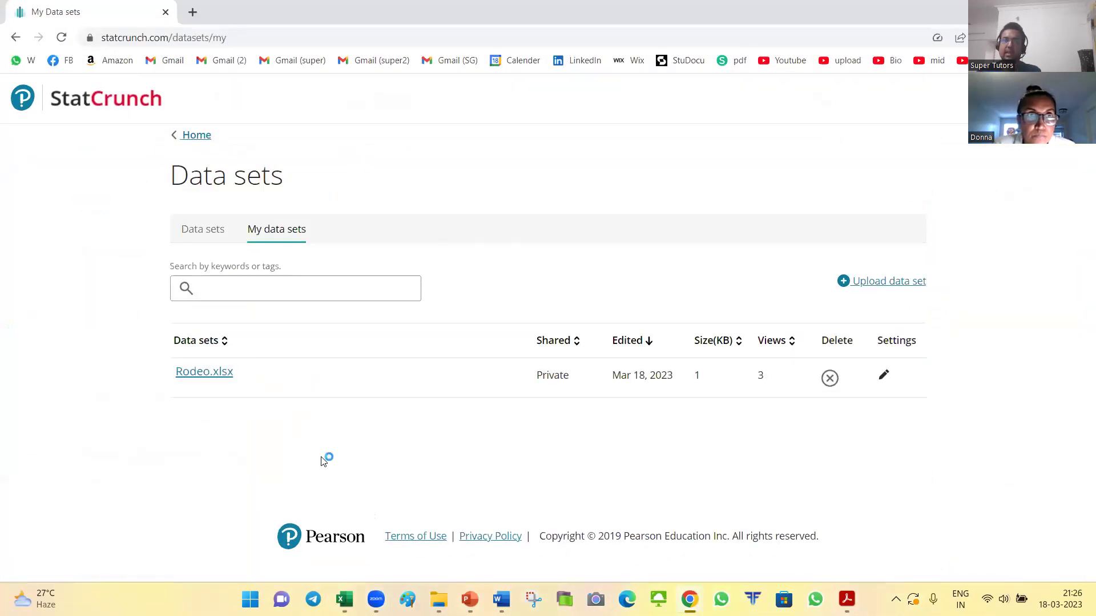
left_click(208, 372)
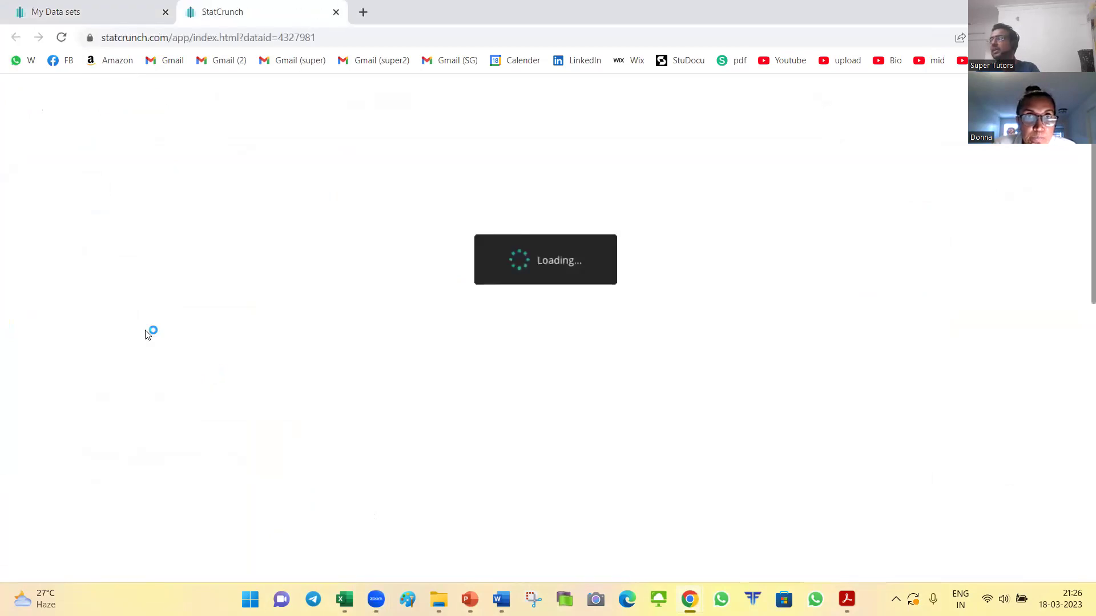
left_click(686, 240)
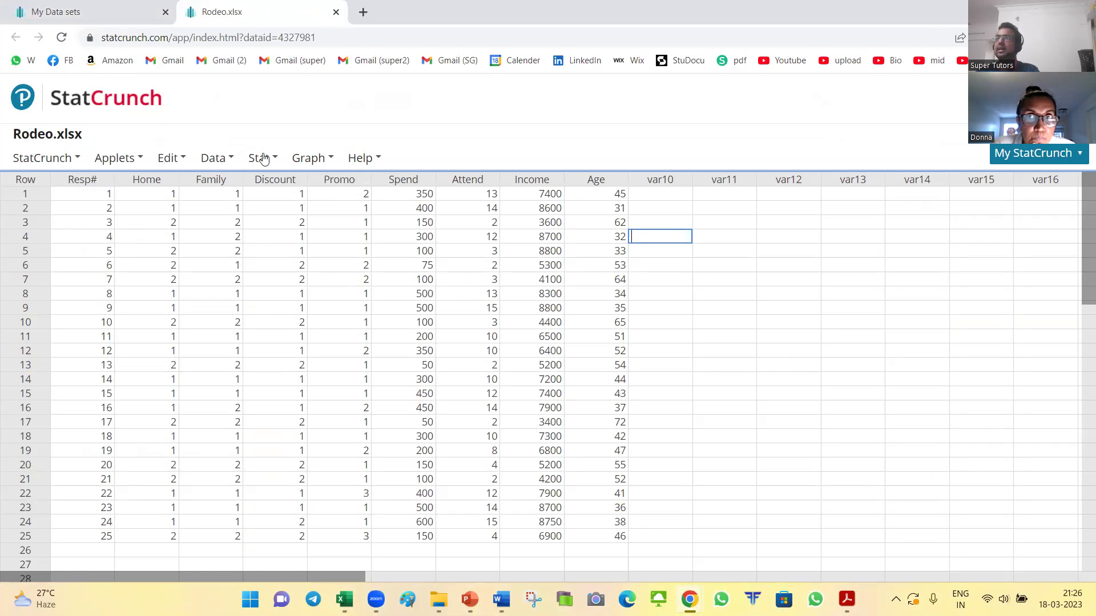
left_click(379, 159)
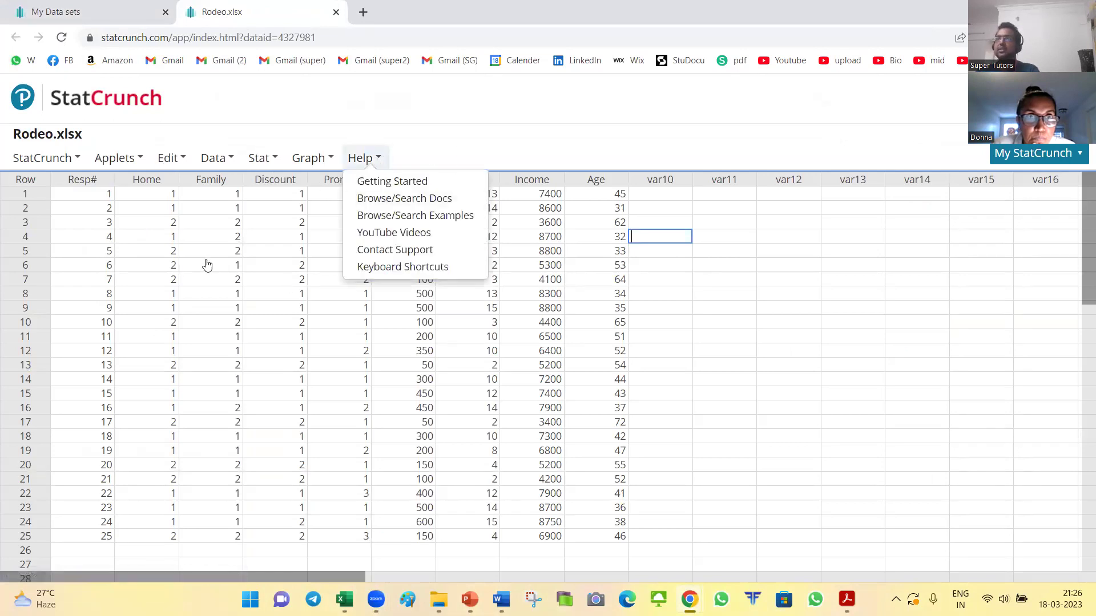
Step: Delete the Resp# column from the Rodeo.xlsx data table
left_click(192, 250)
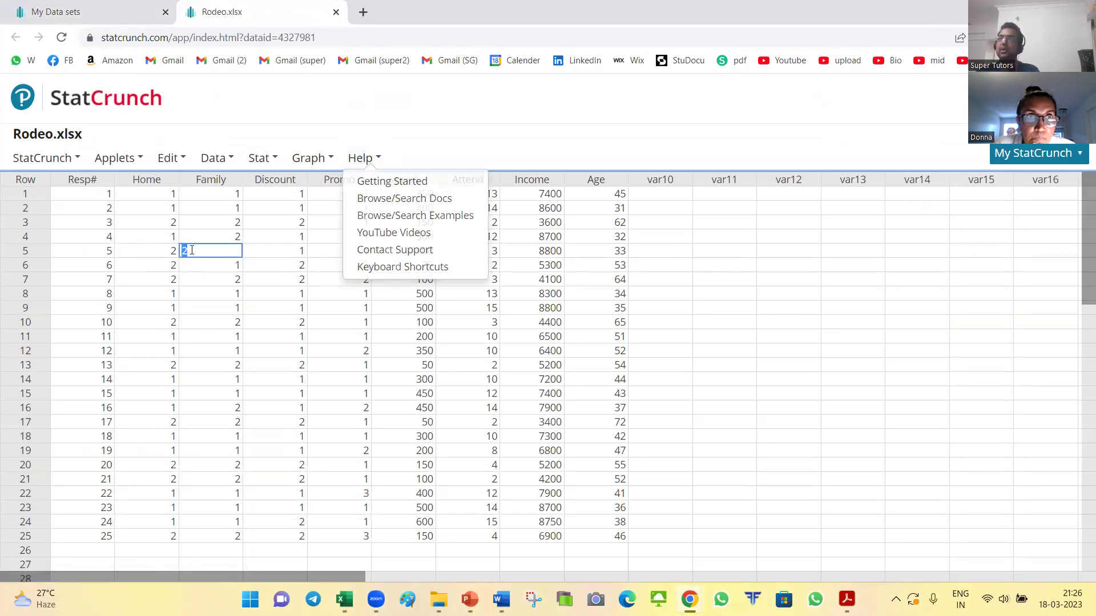
left_click(106, 180)
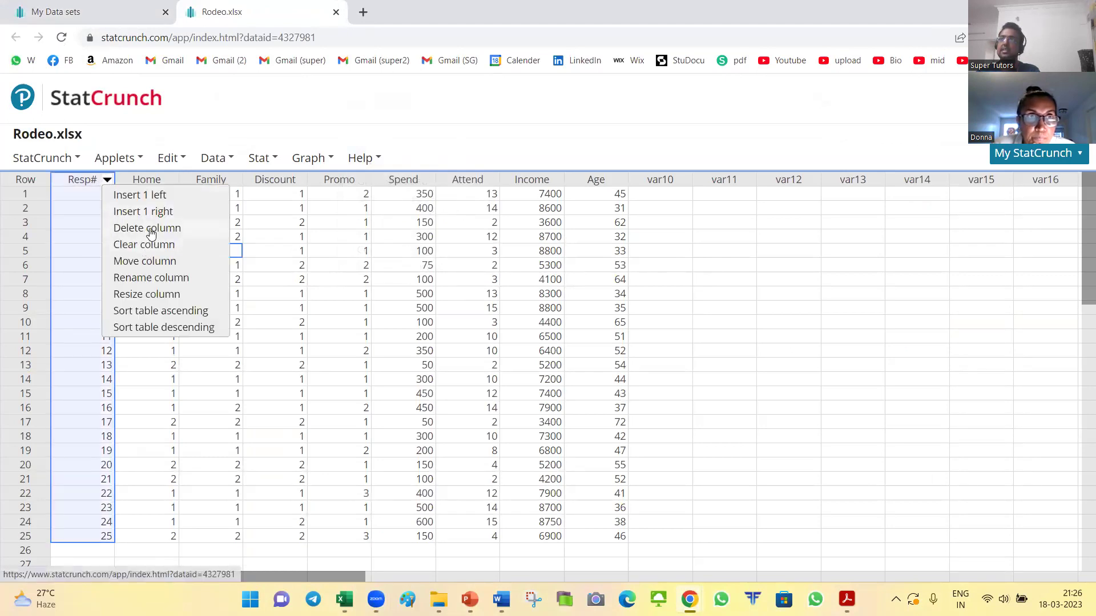
left_click(150, 229)
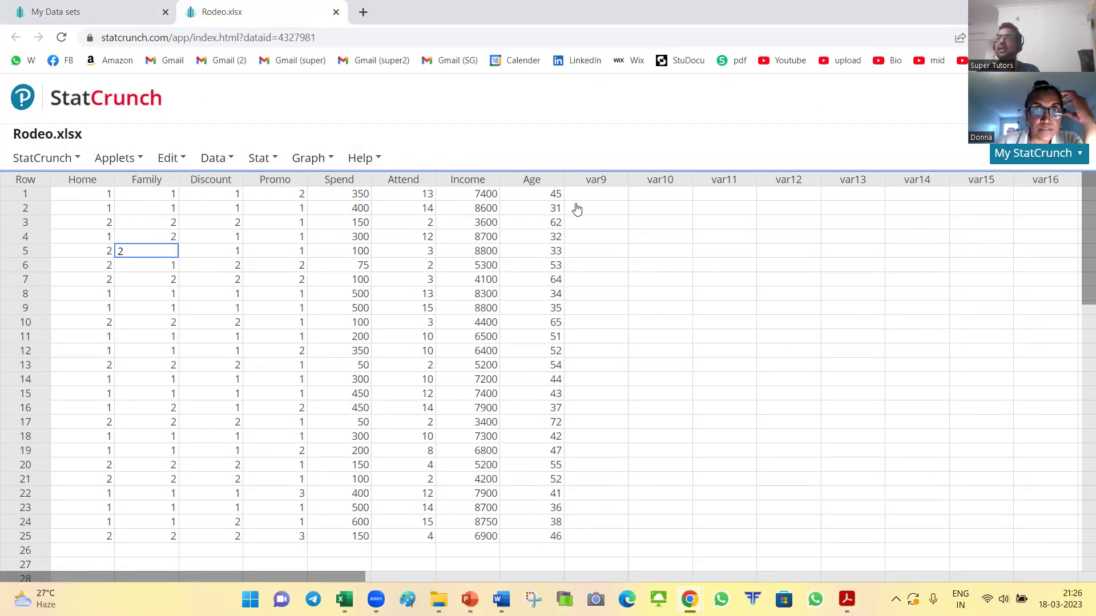
left_click(672, 223)
Step: Switch over to the assignment PDF in Acrobat
key("alt+Tab")
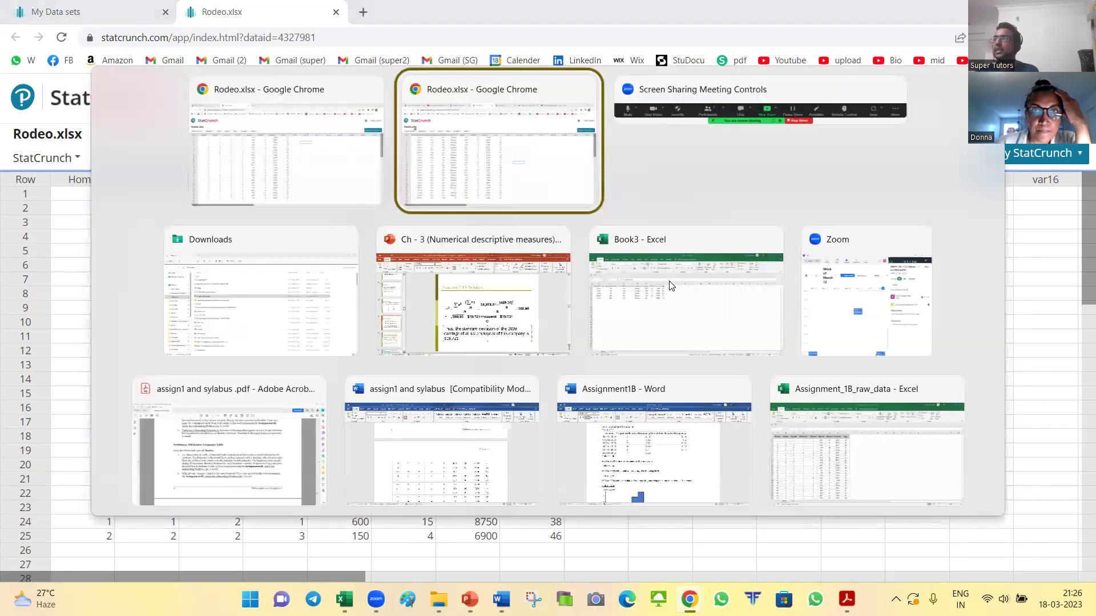
key("Down")
key("Down")
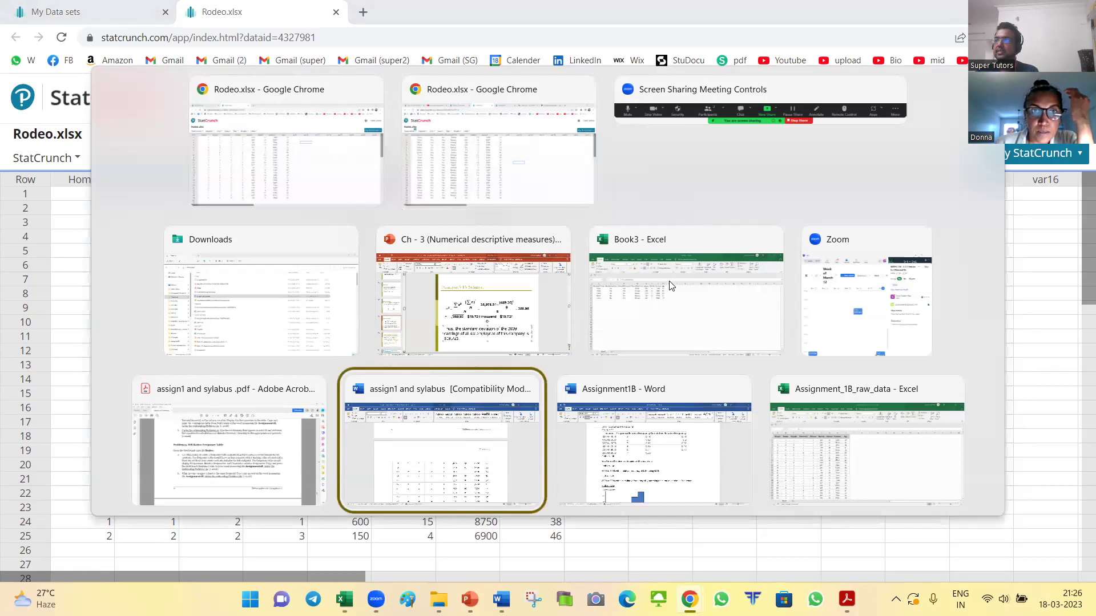
key("Left")
key("Escape")
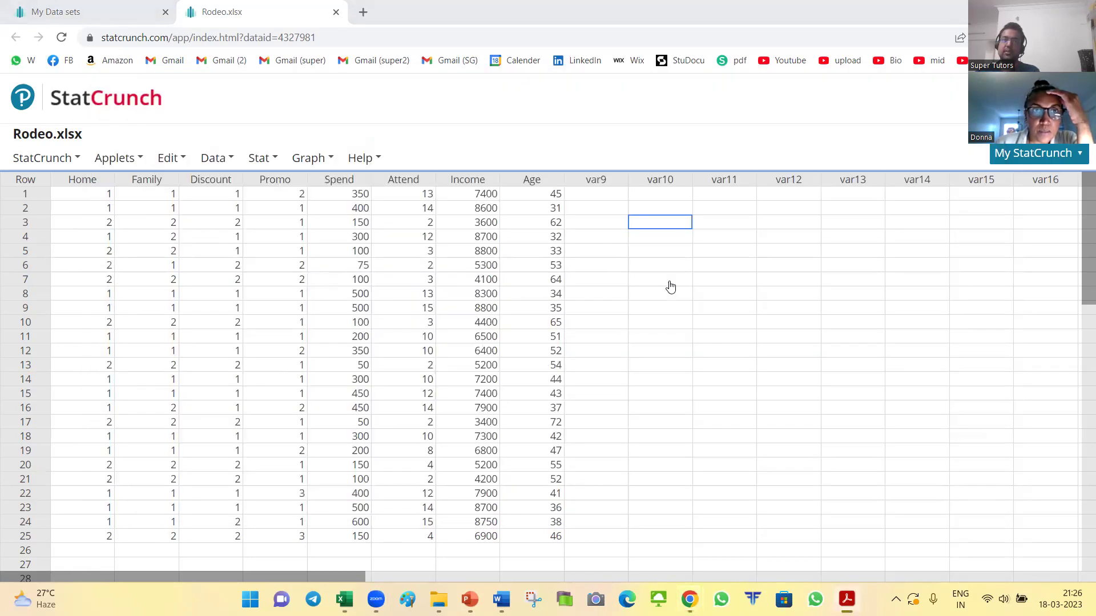
key("alt+Tab")
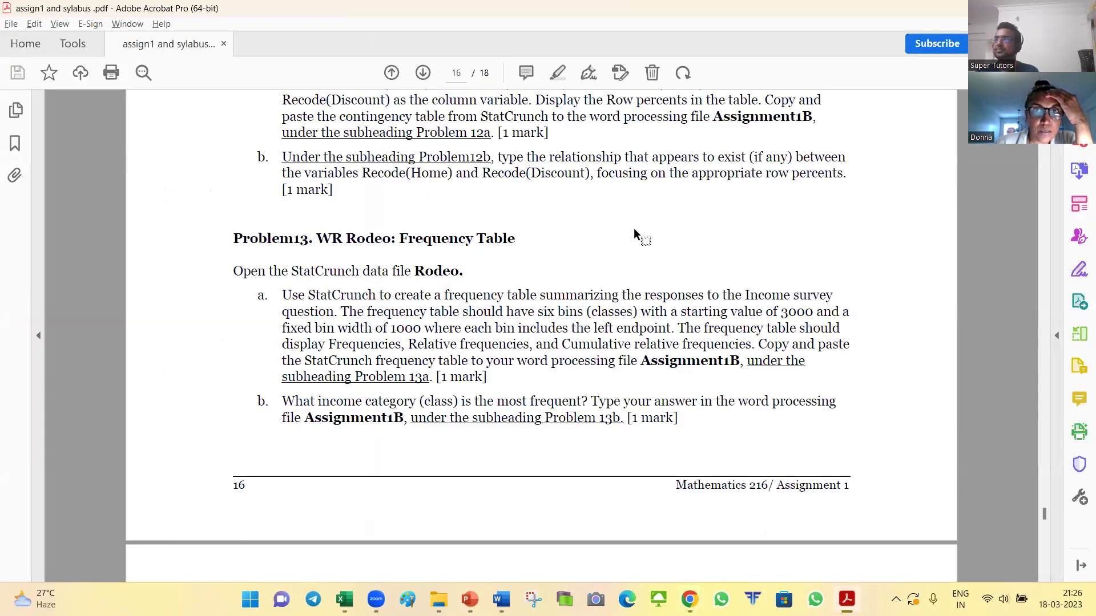
Step: Scroll up to part a on page 13 and highlight its opening line
scroll(636, 231, "down", 1)
scroll(636, 228, "up", 10)
scroll(660, 280, "up", 5)
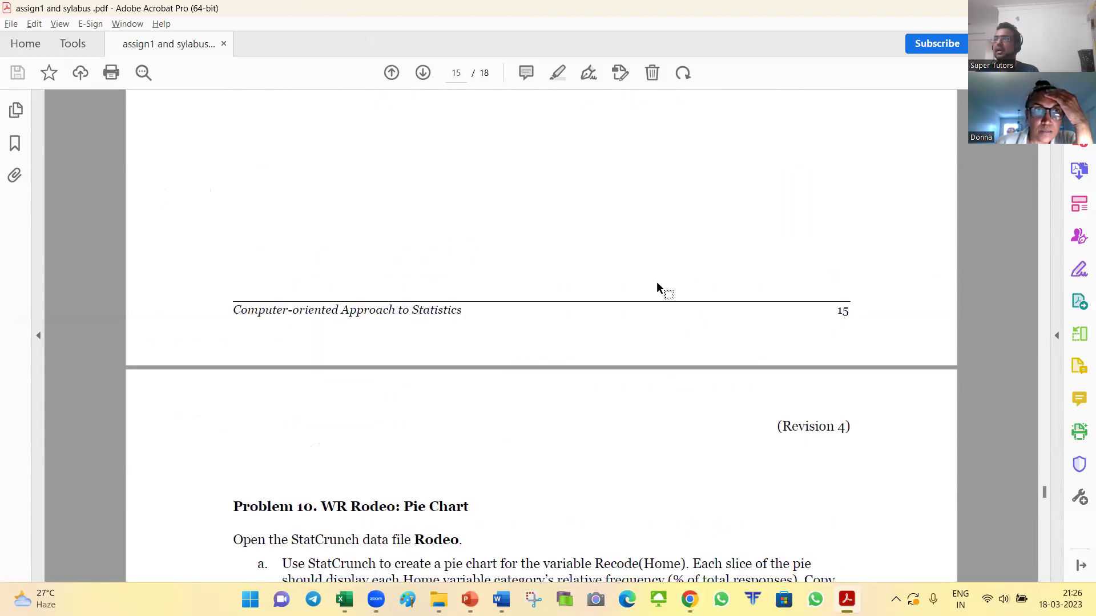
scroll(657, 281, "up", 4)
scroll(654, 282, "up", 3)
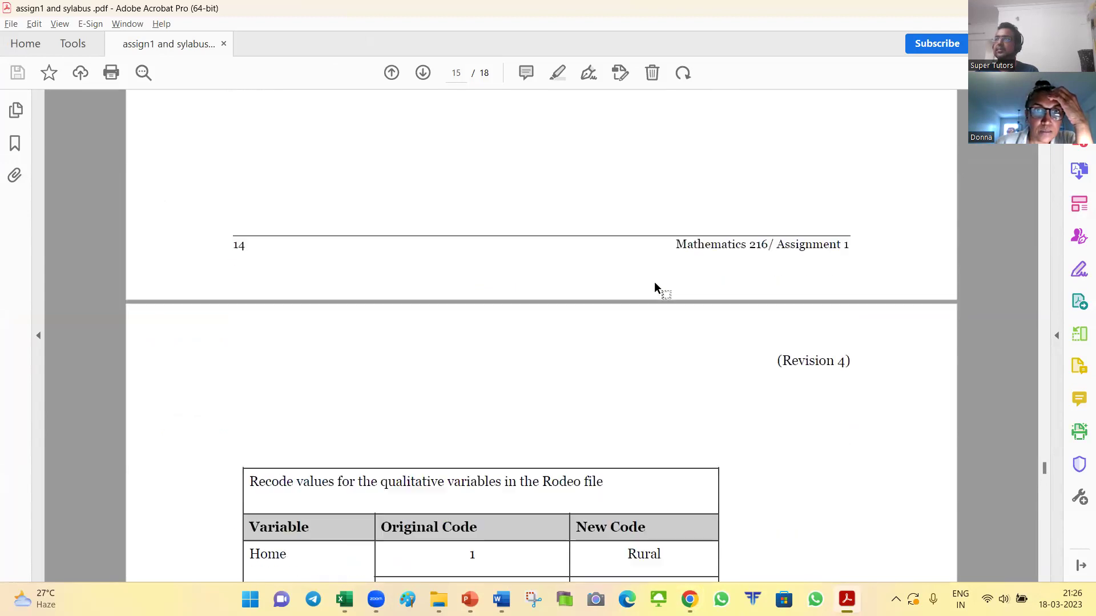
scroll(661, 287, "up", 6)
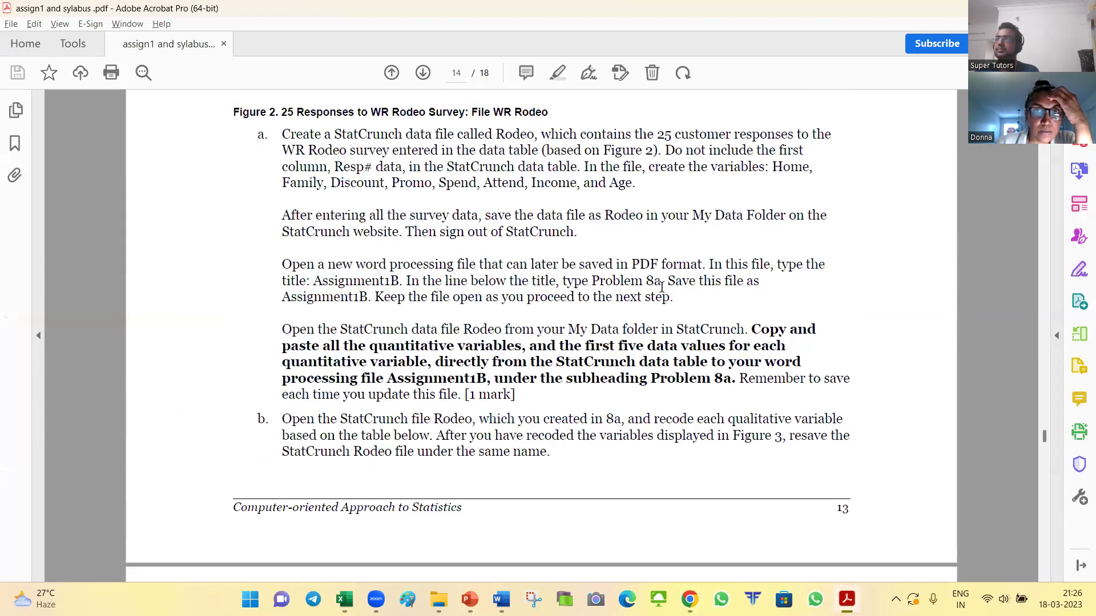
left_click_drag(282, 271, 743, 272)
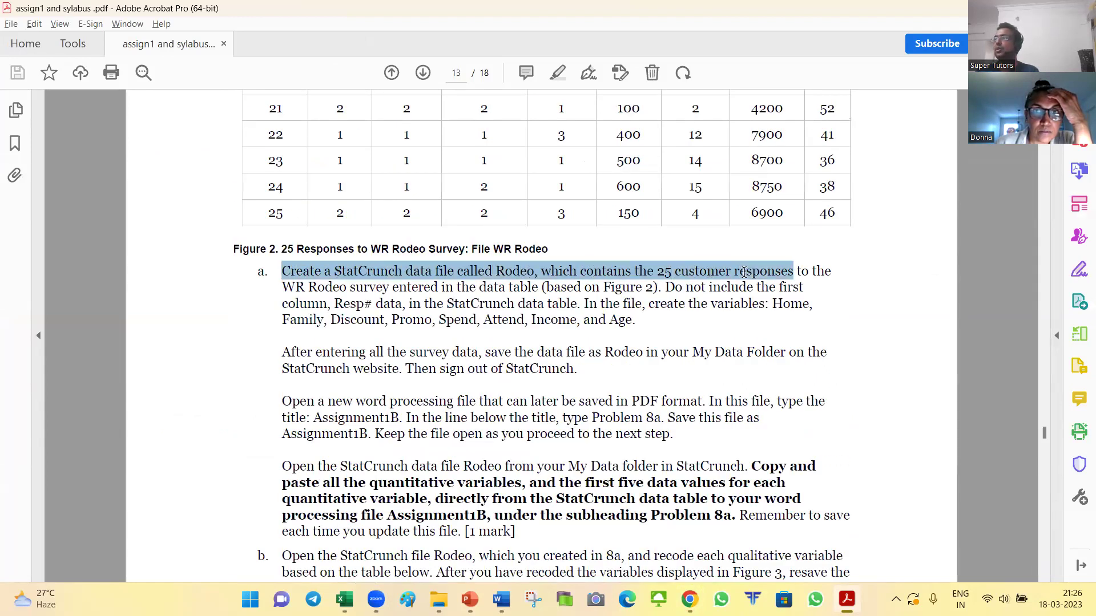
left_click(552, 316)
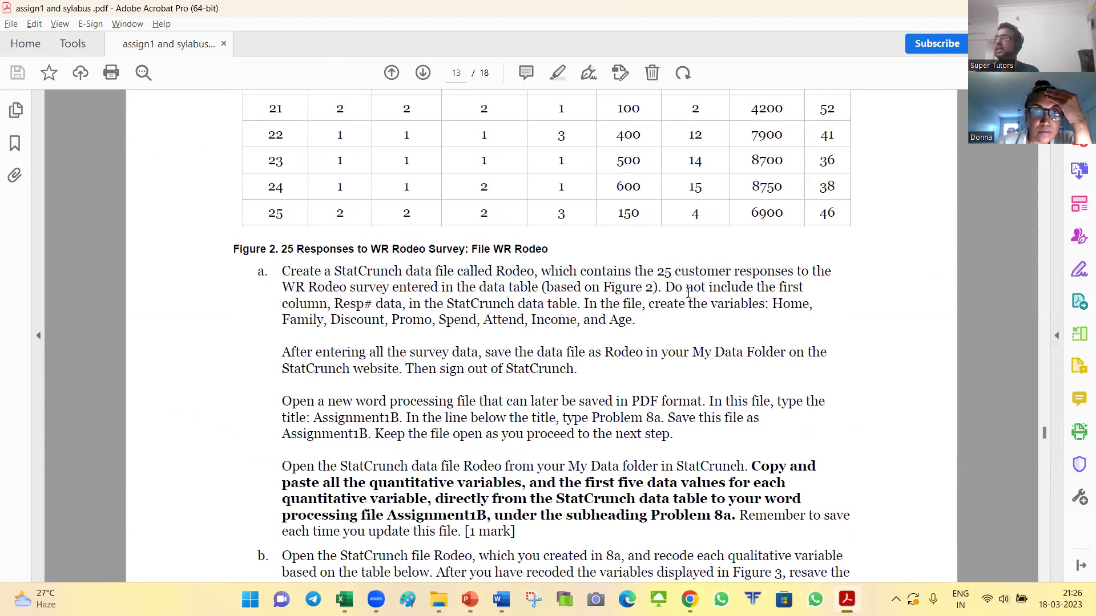
Step: Highlight the instructions to omit Resp#, save the data file, and start a new Word file
left_click_drag(688, 293, 896, 289)
left_click_drag(770, 305, 496, 364)
left_click(469, 371)
left_click_drag(276, 364, 817, 355)
scroll(423, 356, "down", 2)
left_click_drag(403, 346, 660, 354)
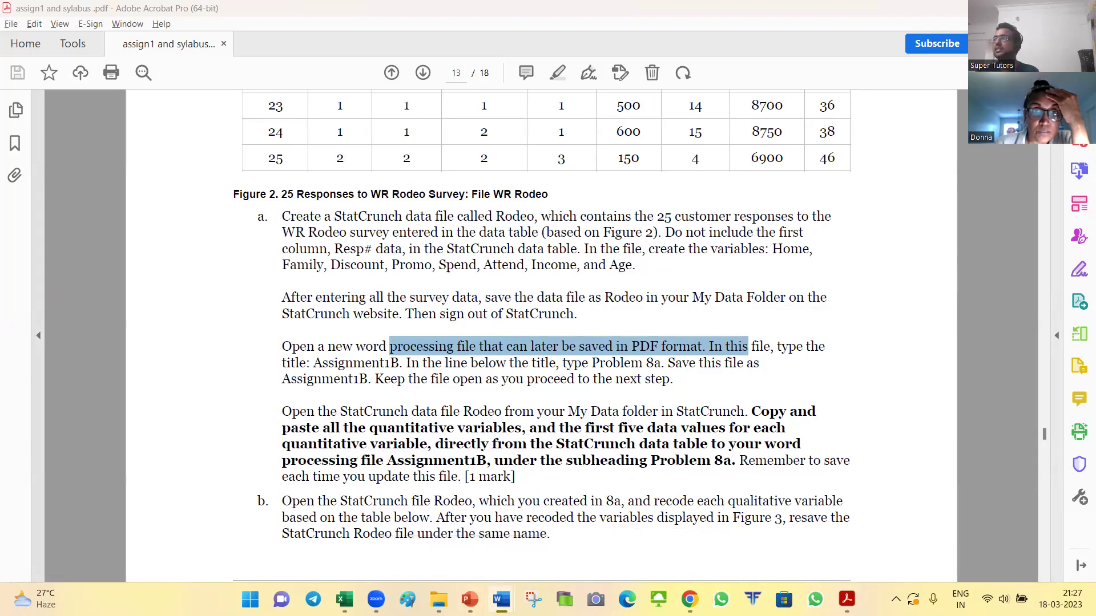
key("alt+Tab")
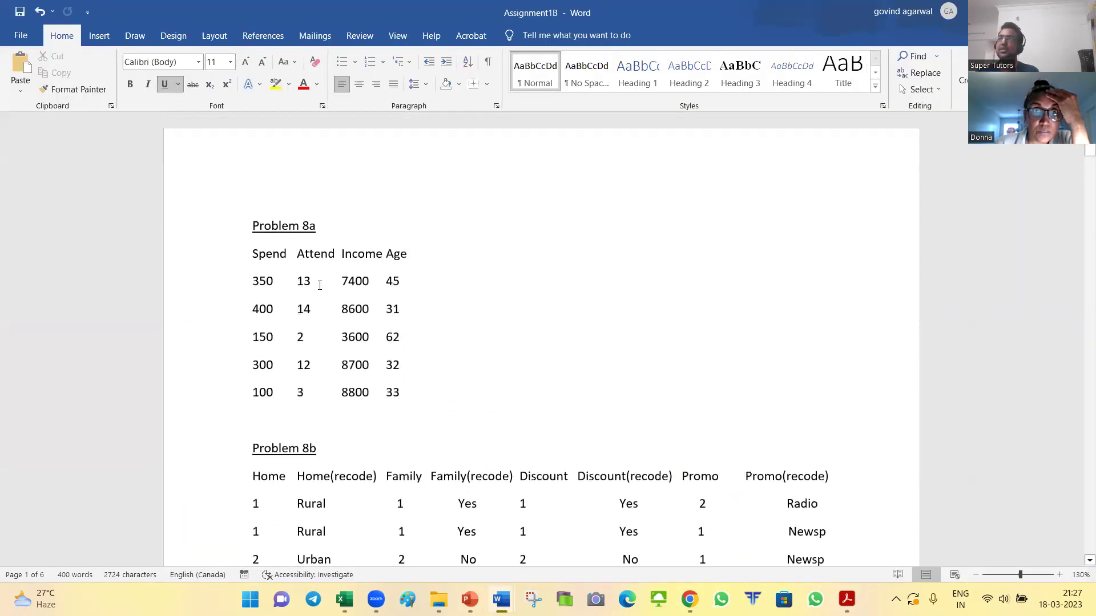
Step: Look over the Problem 8a data in Assignment1B, then create blank Document2 with Ctrl+N
left_click(320, 285)
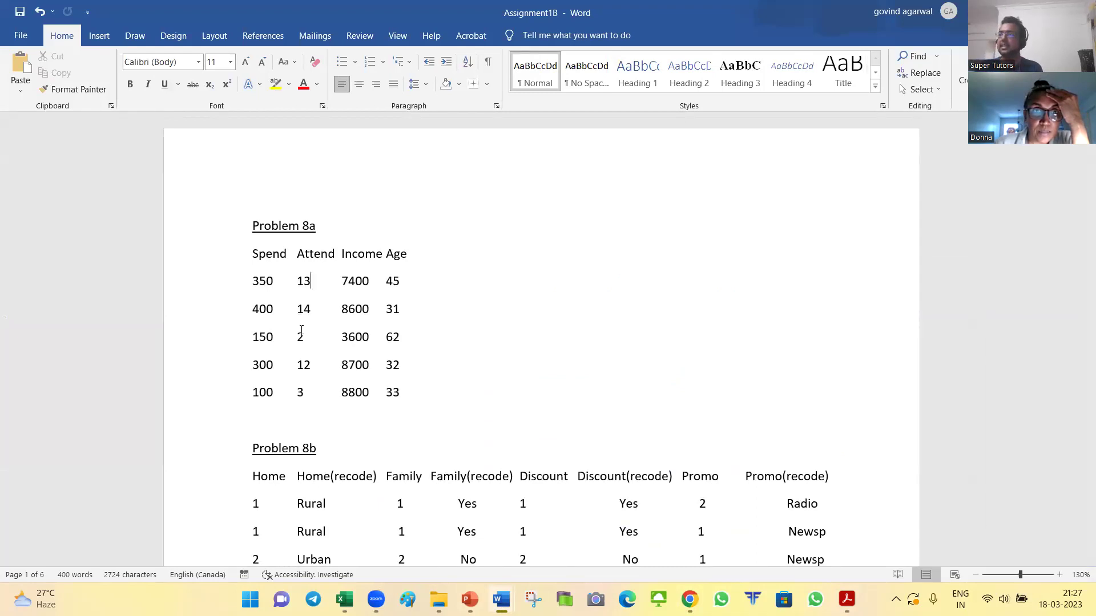
scroll(301, 330, "down", 5)
scroll(288, 341, "up", 5)
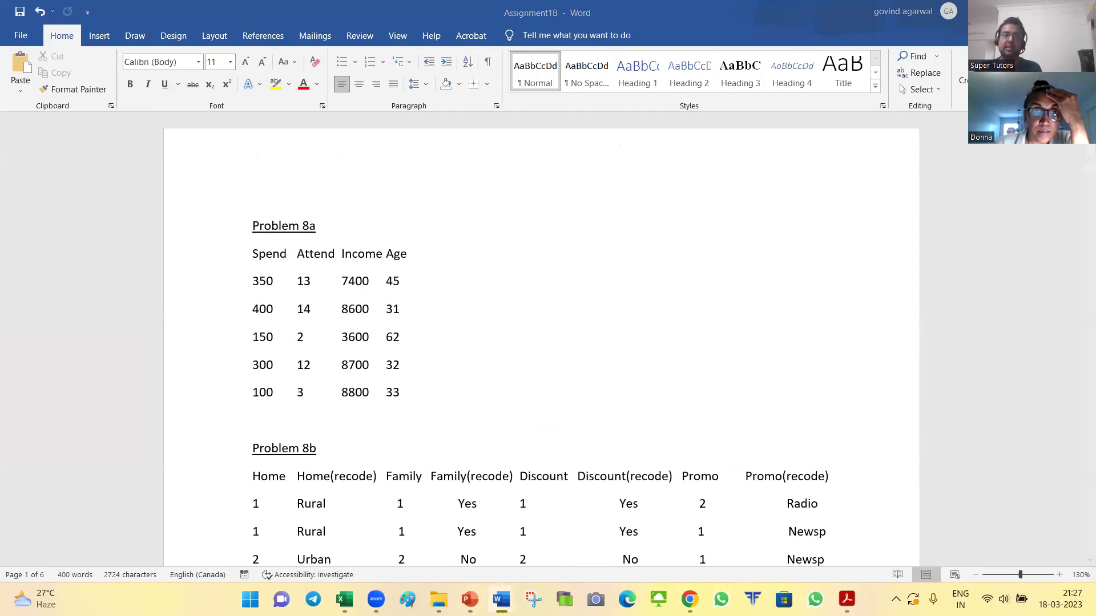
key("ctrl+n")
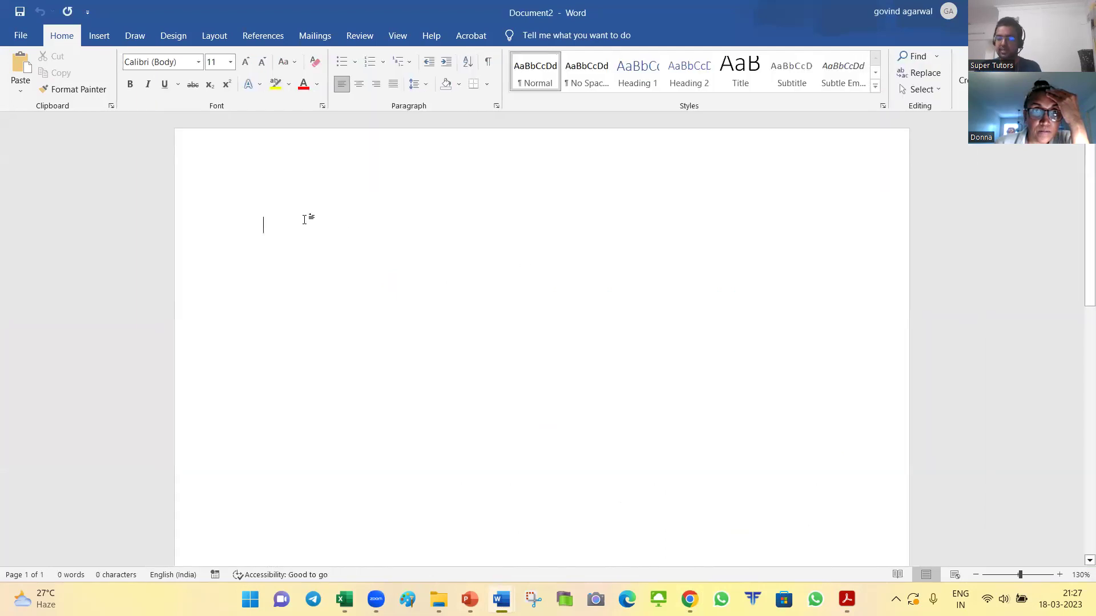
Step: Copy the title 'Assignment1B' from the PDF into Document2 and centre it
key("alt+Tab")
key("alt+Tab")
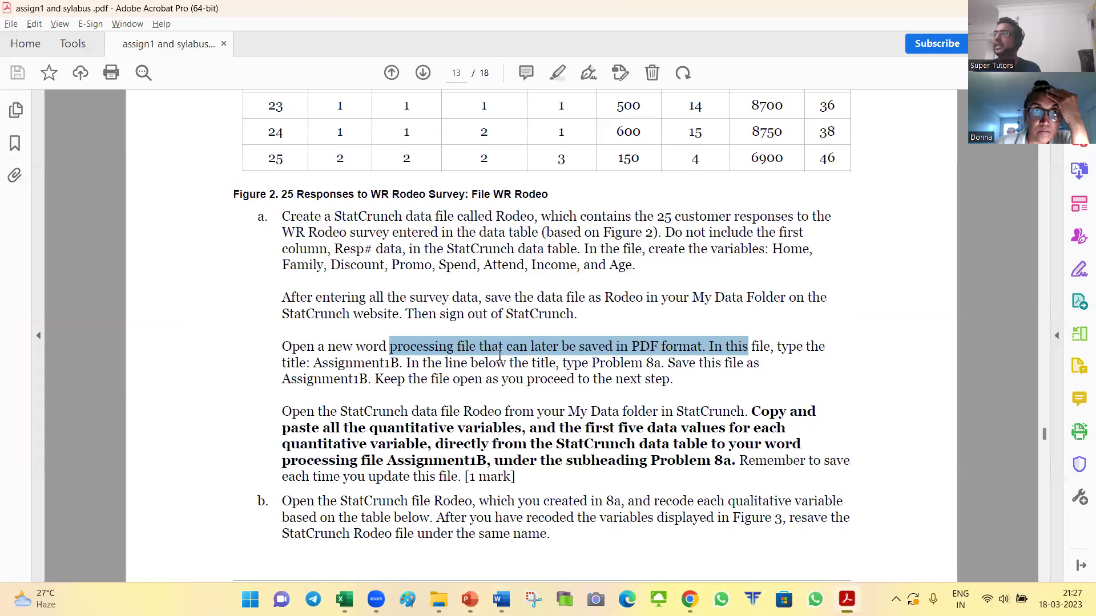
left_click(602, 363)
left_click_drag(709, 347, 654, 373)
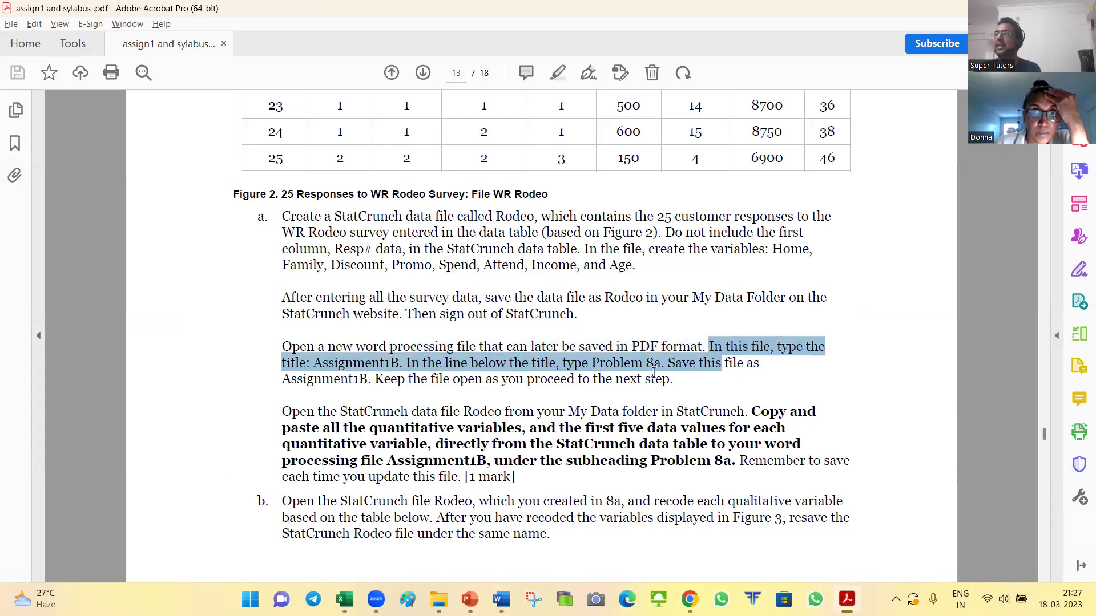
left_click(312, 364)
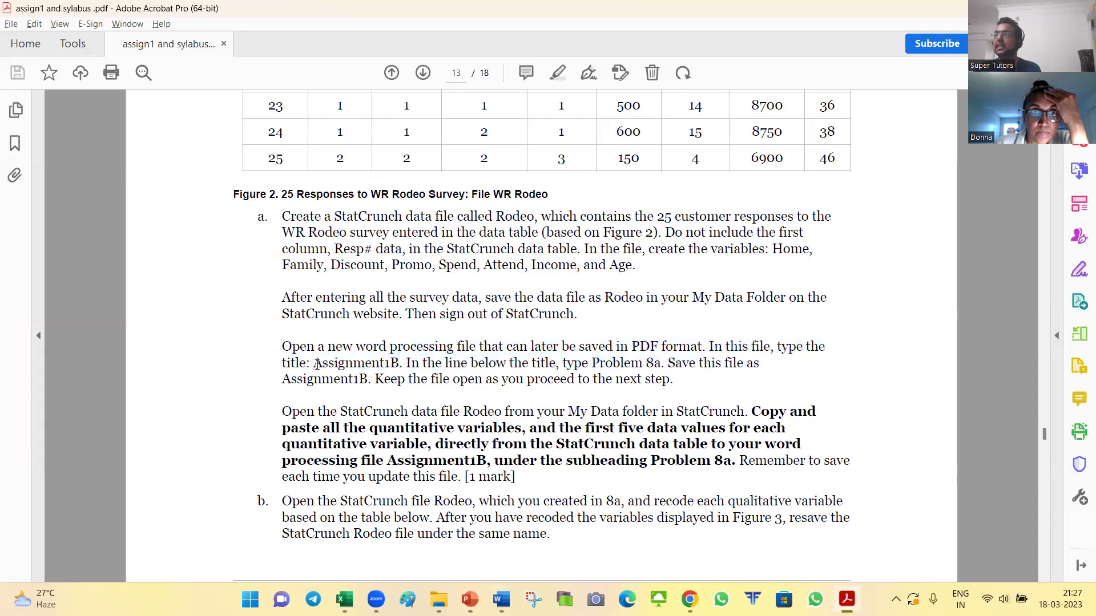
left_click_drag(316, 364, 403, 366)
key("ctrl+c")
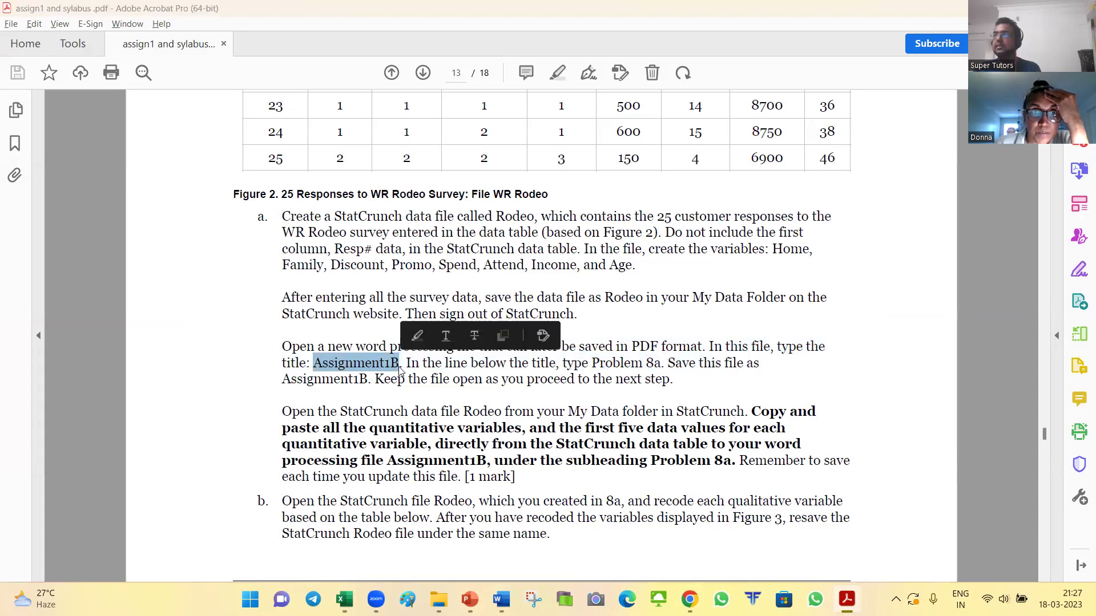
key("alt+Tab")
key("ctrl+v")
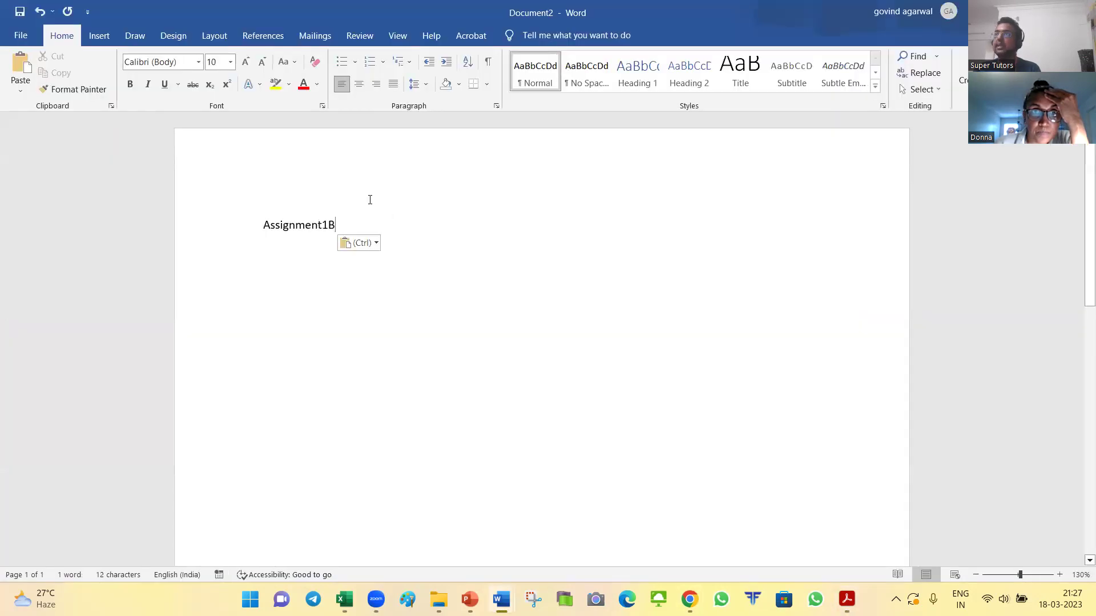
key("ctrl+a")
left_click(359, 84)
left_click(432, 285)
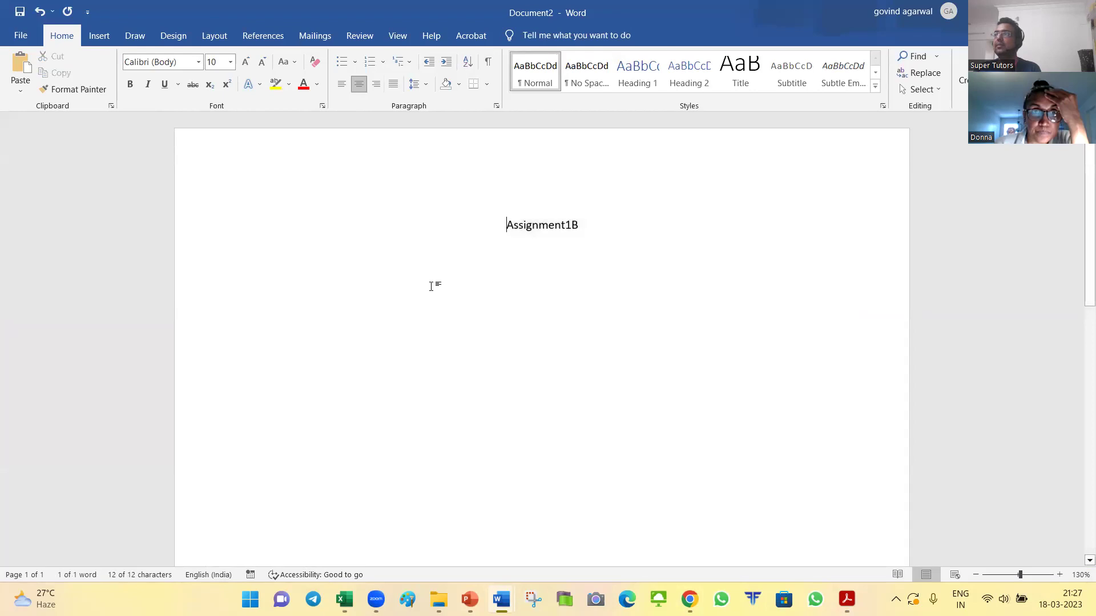
left_click(568, 226)
key("Down")
key("Down")
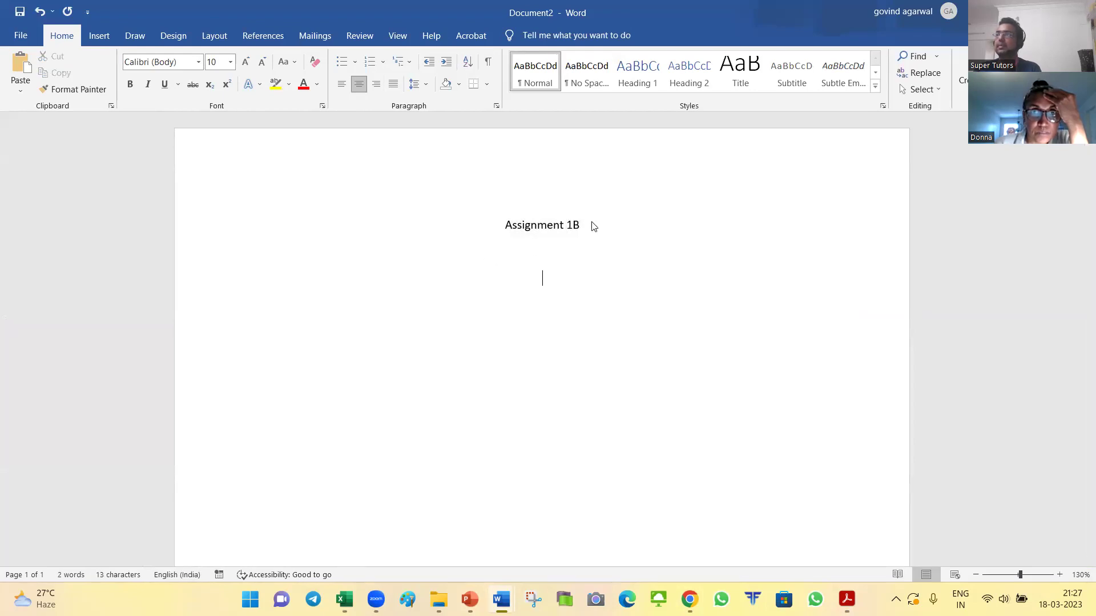
Step: Paste 'Problem 8a' below the title, left-aligned and underlined
key("alt+Tab")
left_click_drag(446, 363, 663, 364)
left_click_drag(592, 364, 660, 364)
key("ctrl+c")
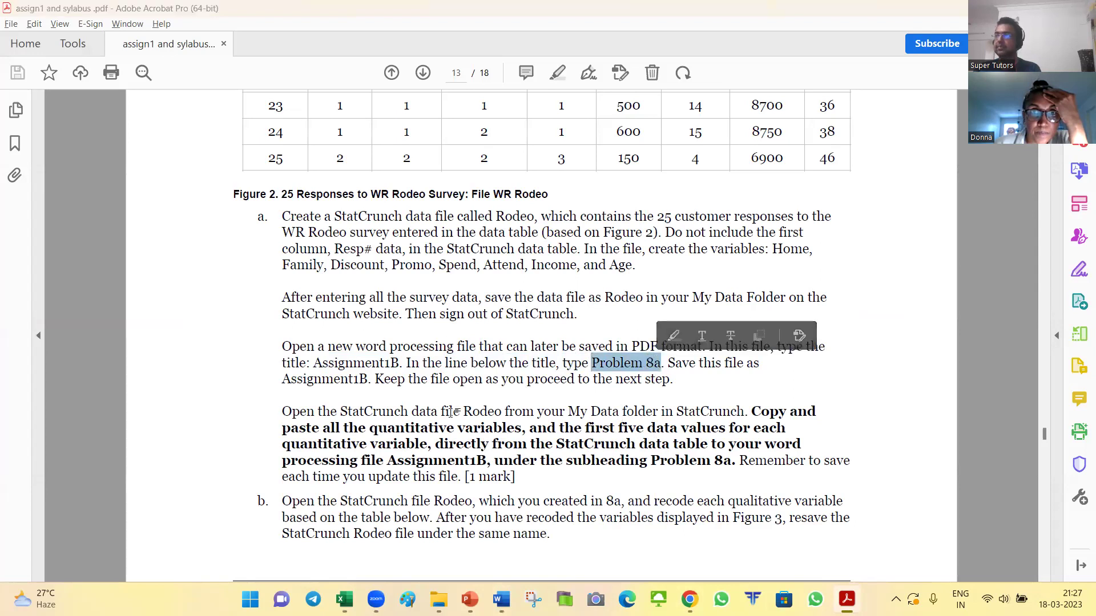
key("alt+Tab")
key("ctrl+v")
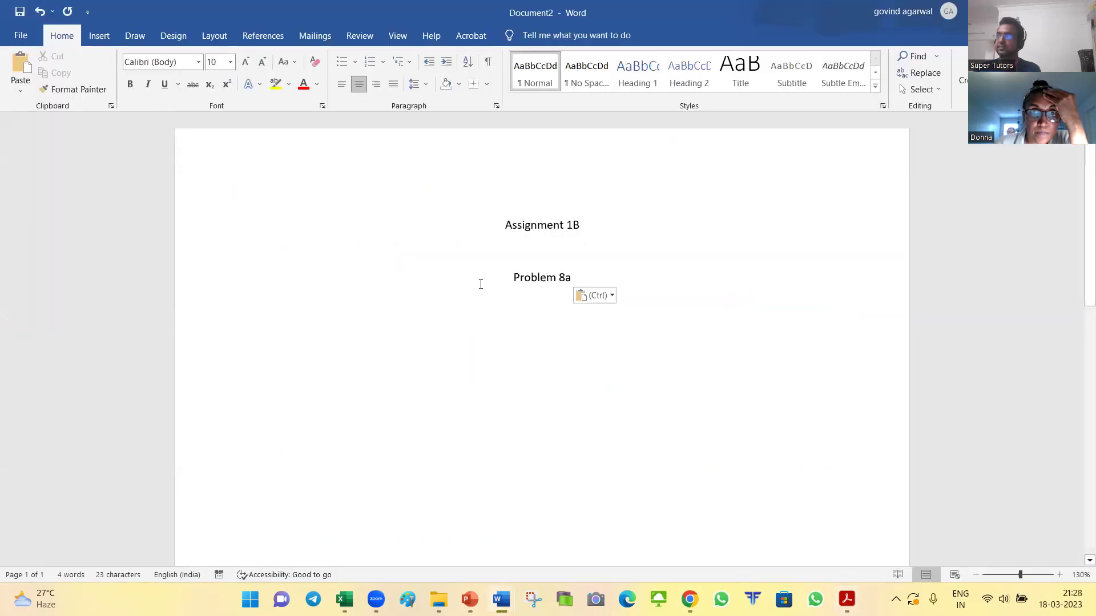
left_click(342, 84)
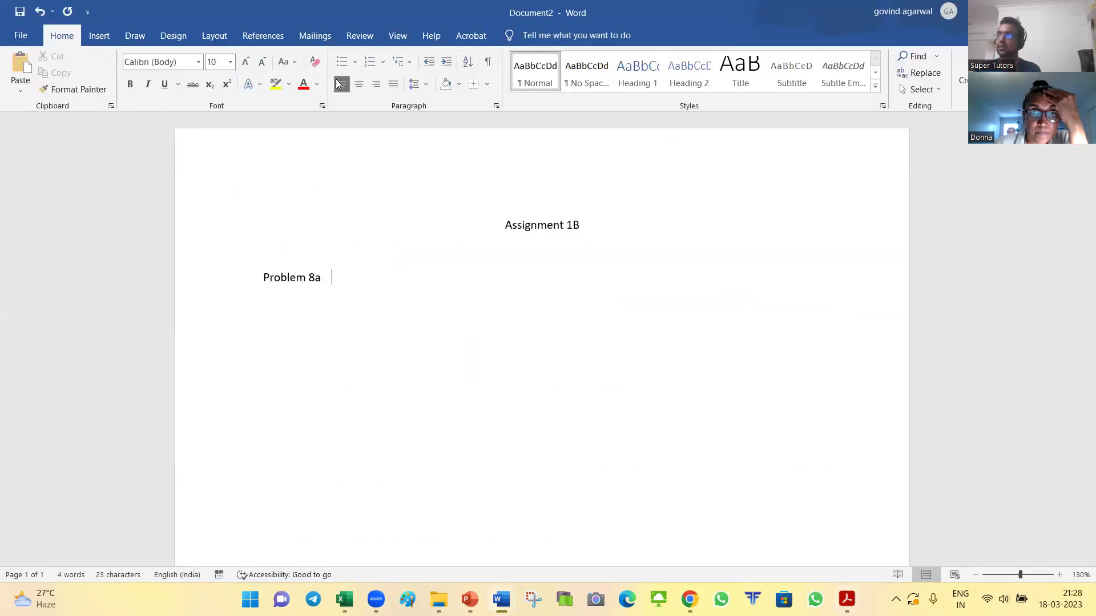
triple_click(338, 278)
left_click(164, 85)
left_click(475, 345)
key("alt+Tab")
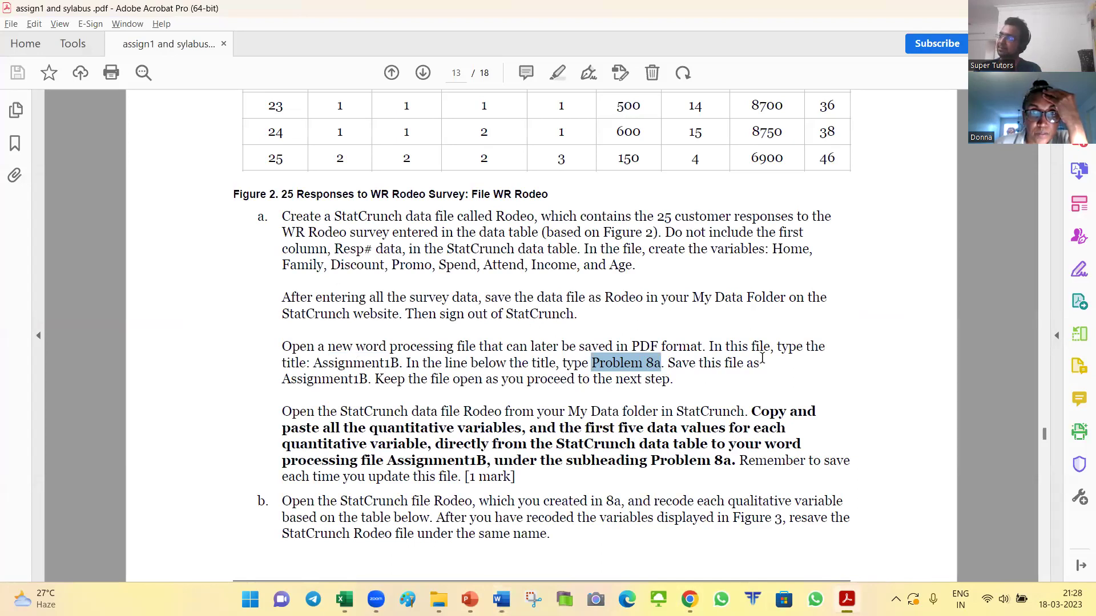
scroll(631, 383, "down", 1)
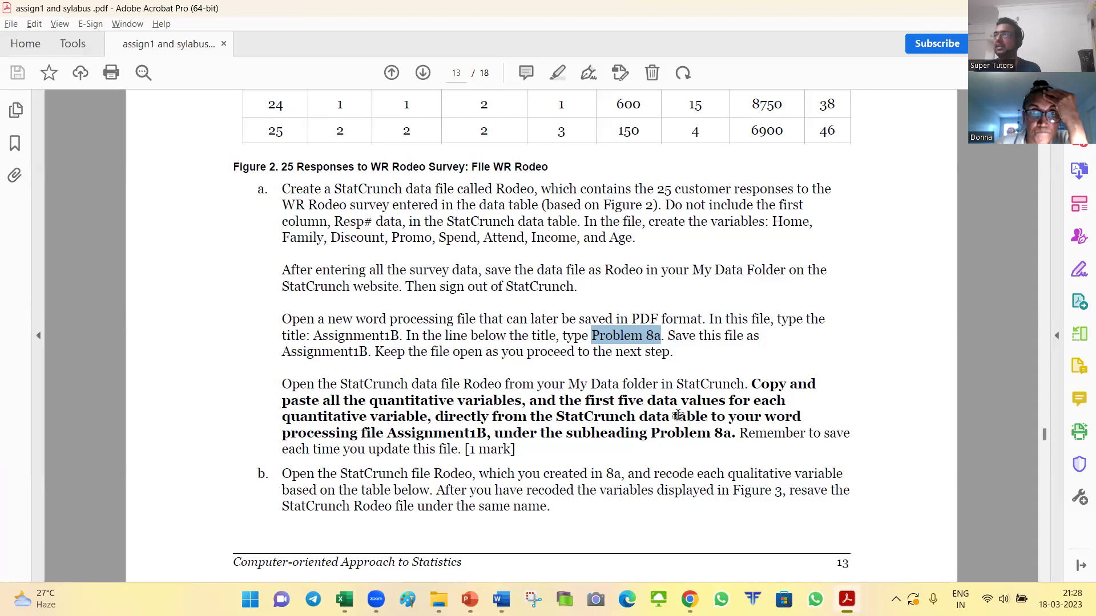
Step: Check the Spend, Attend, Income, Age header row in Assignment1B, then return to StatCrunch's Rodeo.xlsx
key("alt+Tab")
key("alt+Tab")
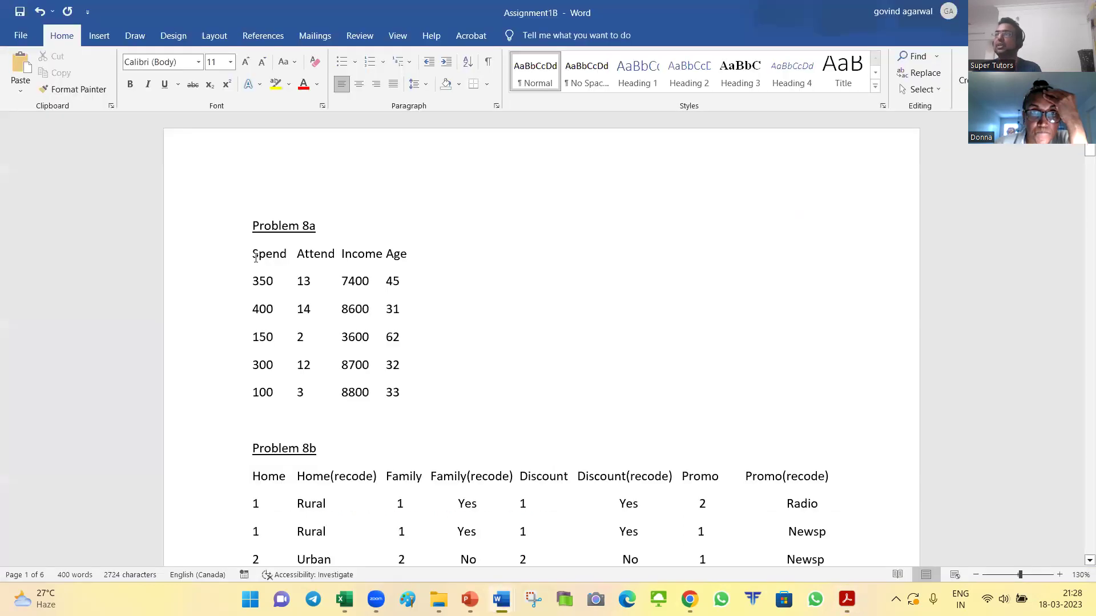
left_click_drag(252, 255, 413, 258)
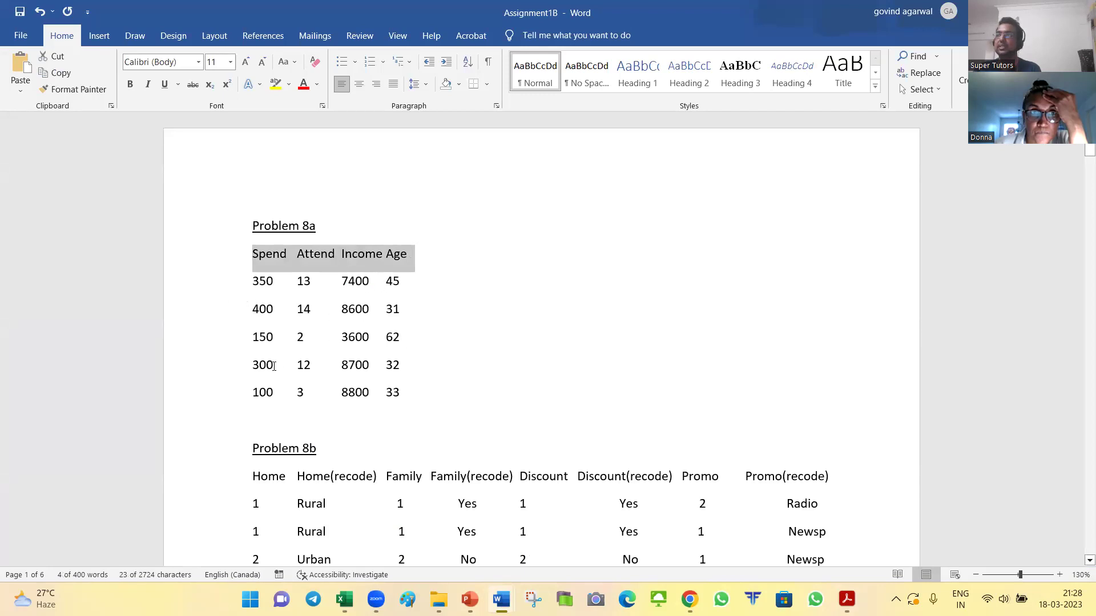
key("alt+Tab")
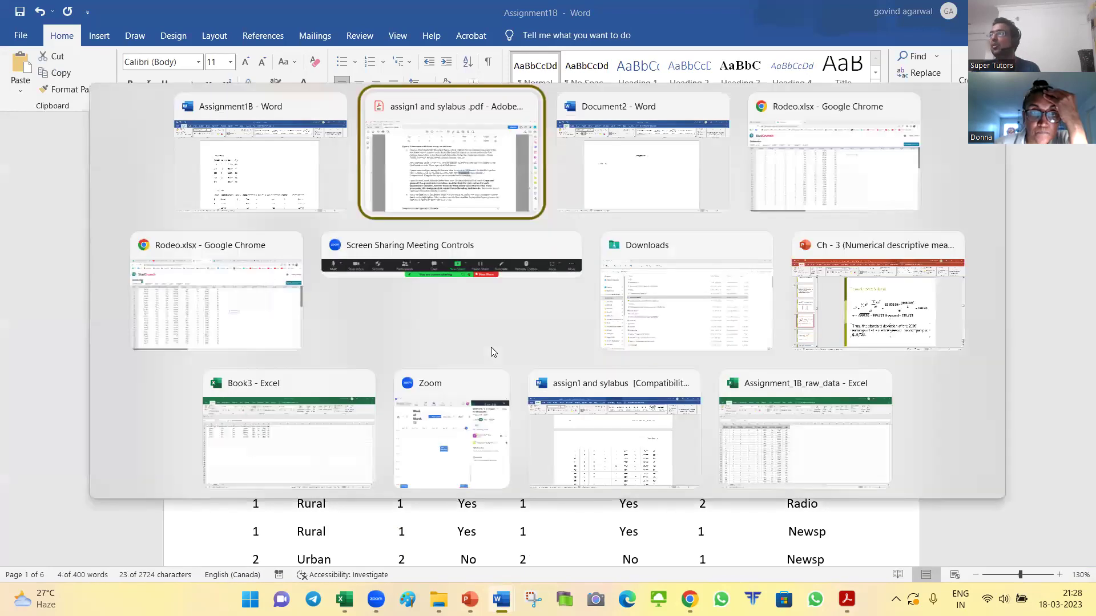
key("alt+Down")
key("Left")
key("Escape")
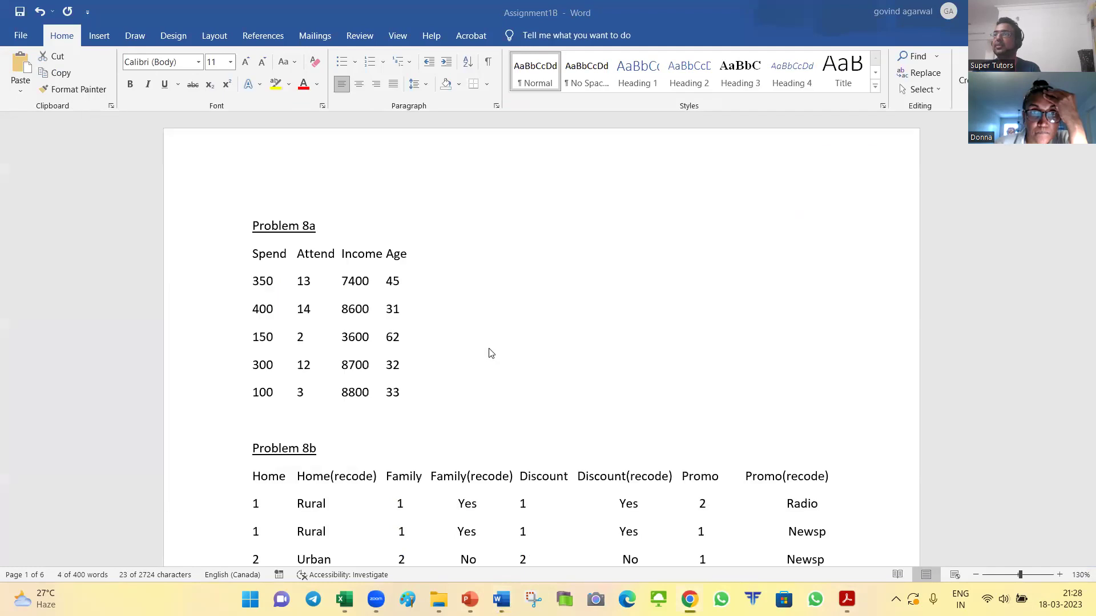
key("alt+Tab")
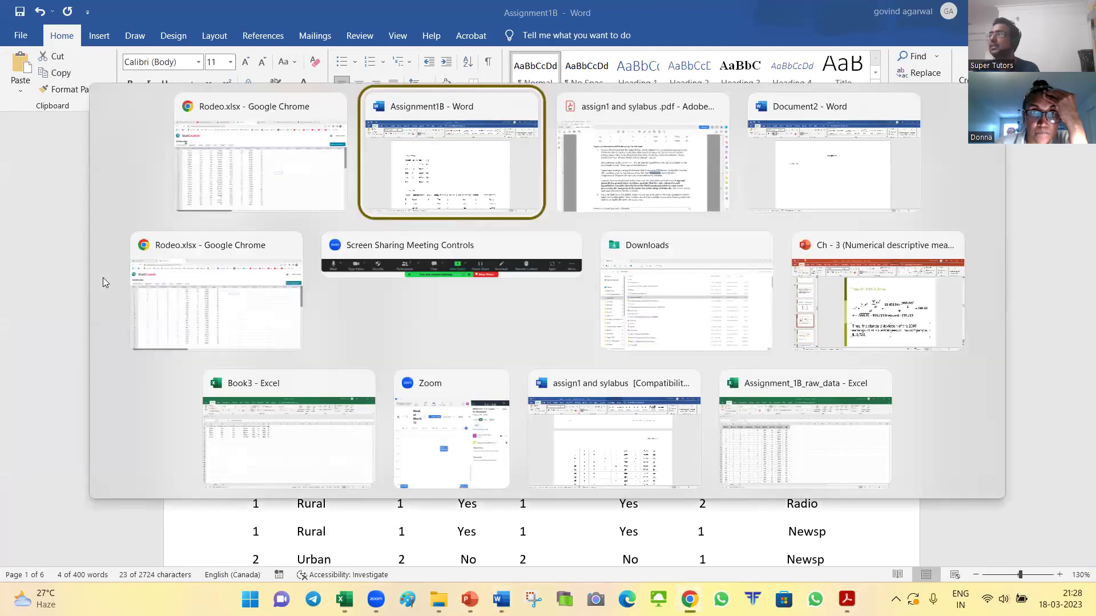
key("Left")
key("Escape")
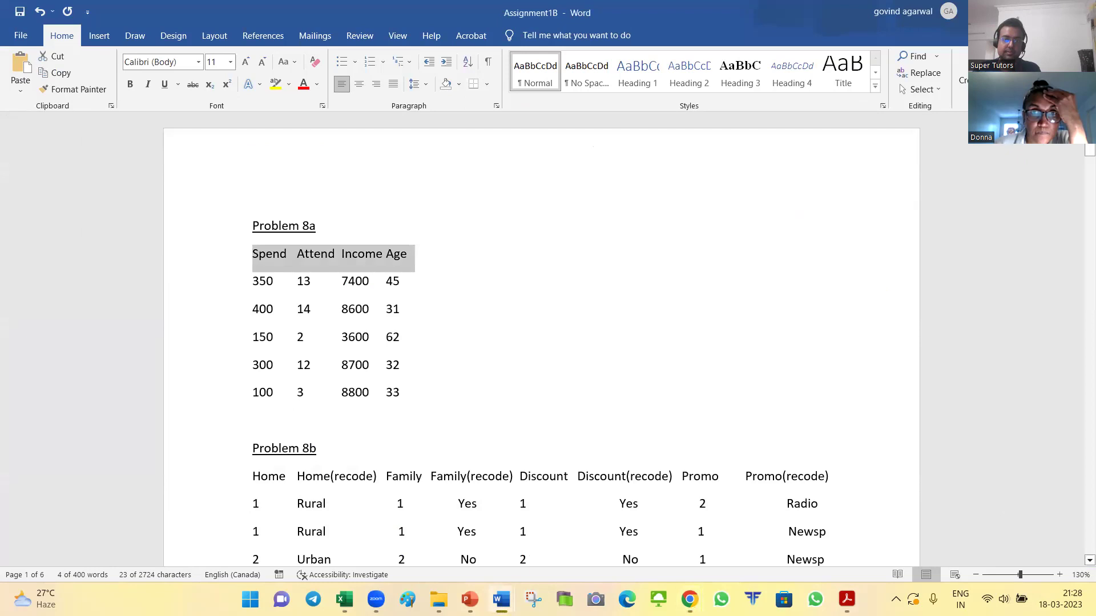
key("alt+Tab")
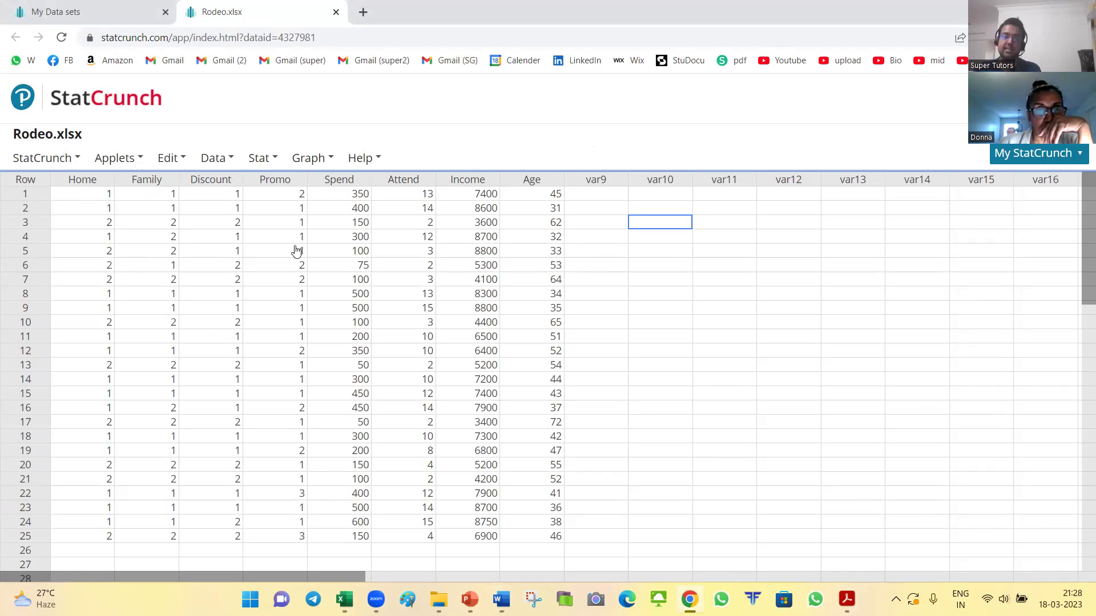
Step: Review the PDF's survey codes, such as Rural Area and Yes for the discount question
key("alt+Tab")
key("alt+Tab")
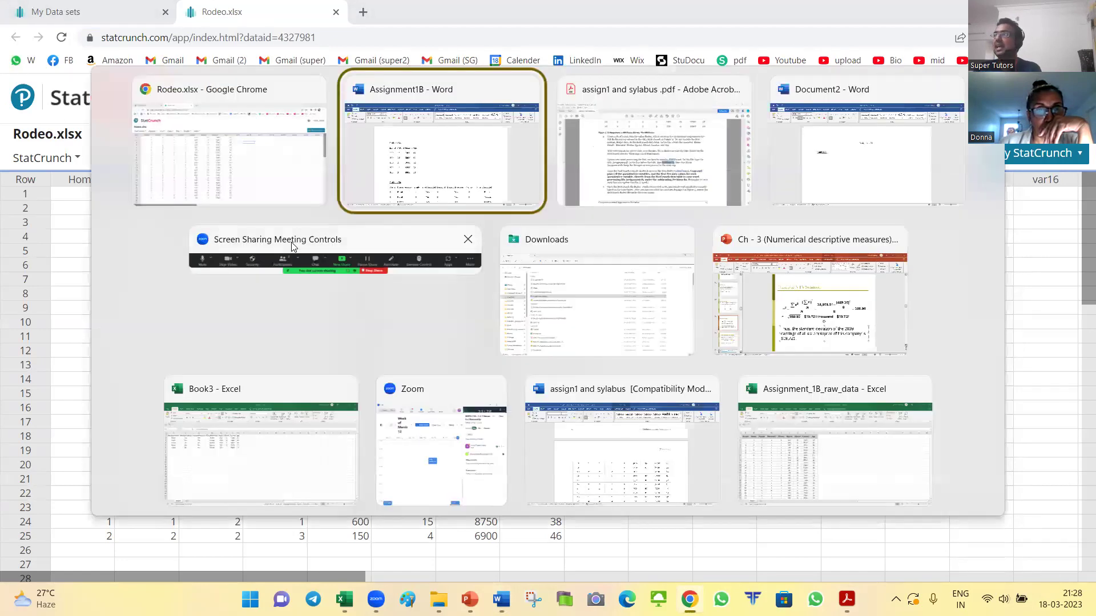
scroll(448, 372, "up", 15)
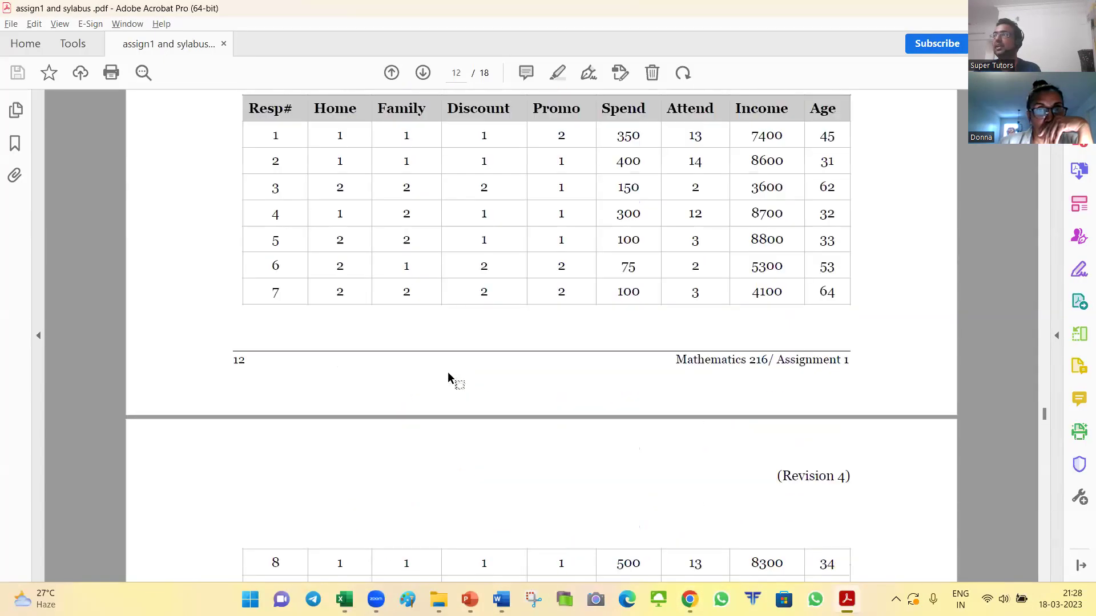
scroll(447, 375, "up", 1)
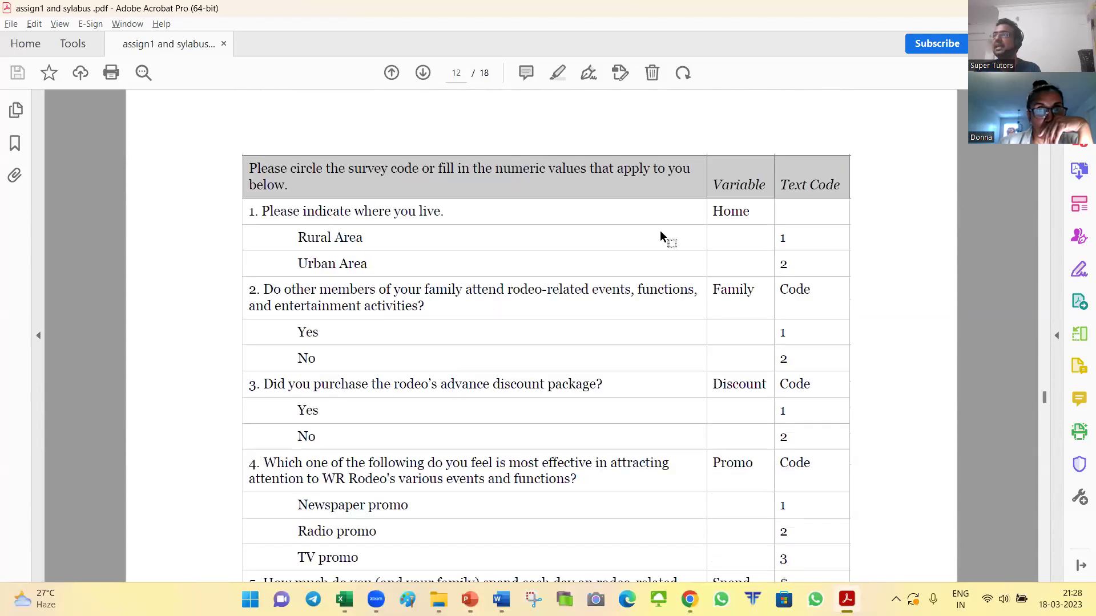
double_click(782, 236)
left_click_drag(297, 237, 363, 237)
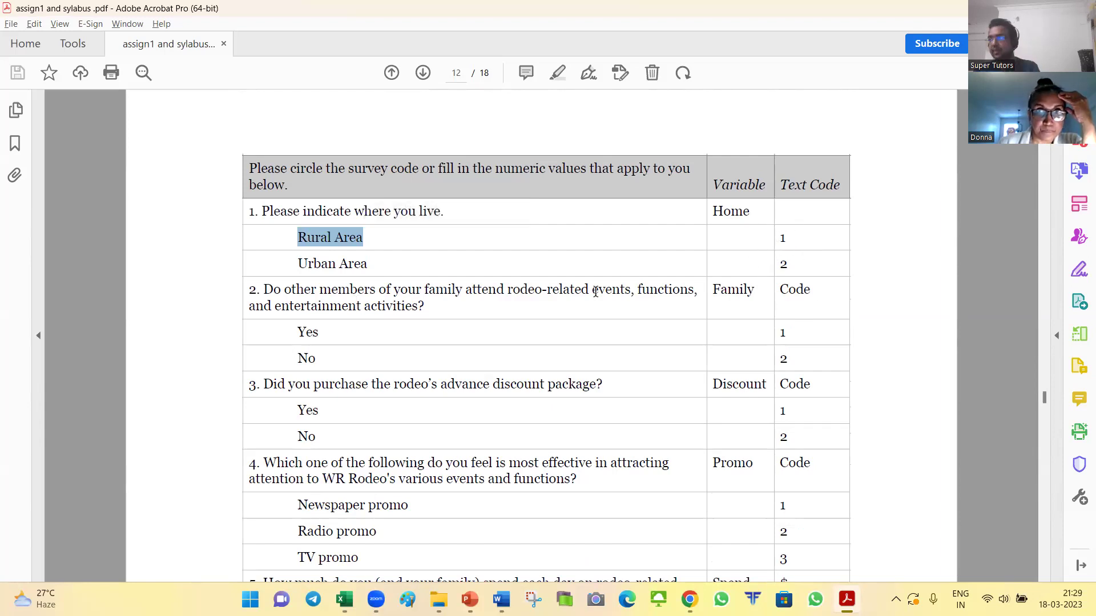
scroll(595, 292, "down", 3)
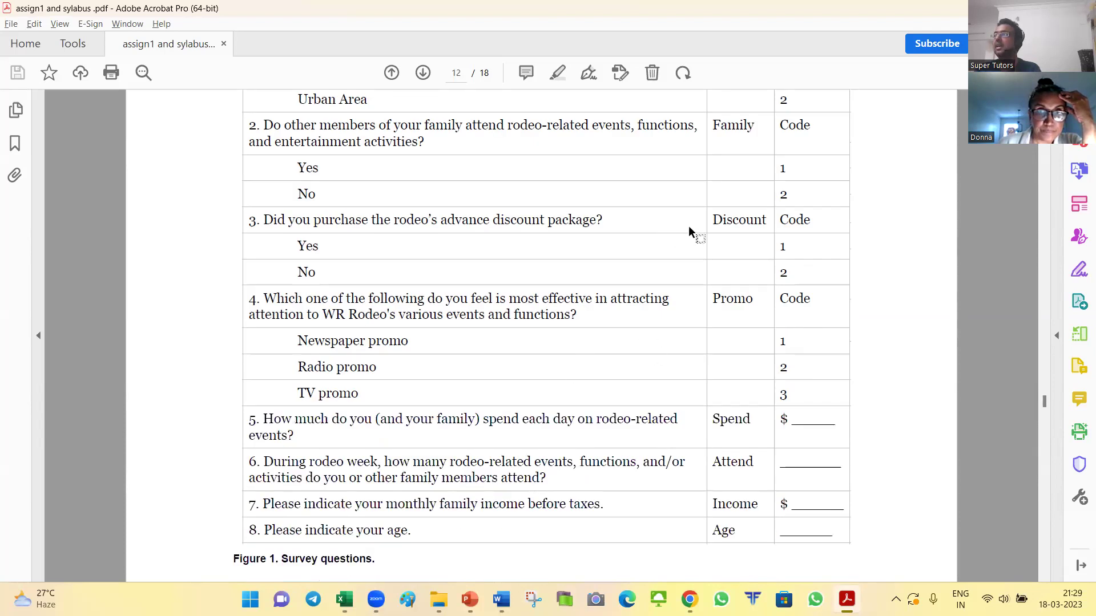
left_click_drag(792, 247, 780, 248)
left_click_drag(297, 246, 320, 247)
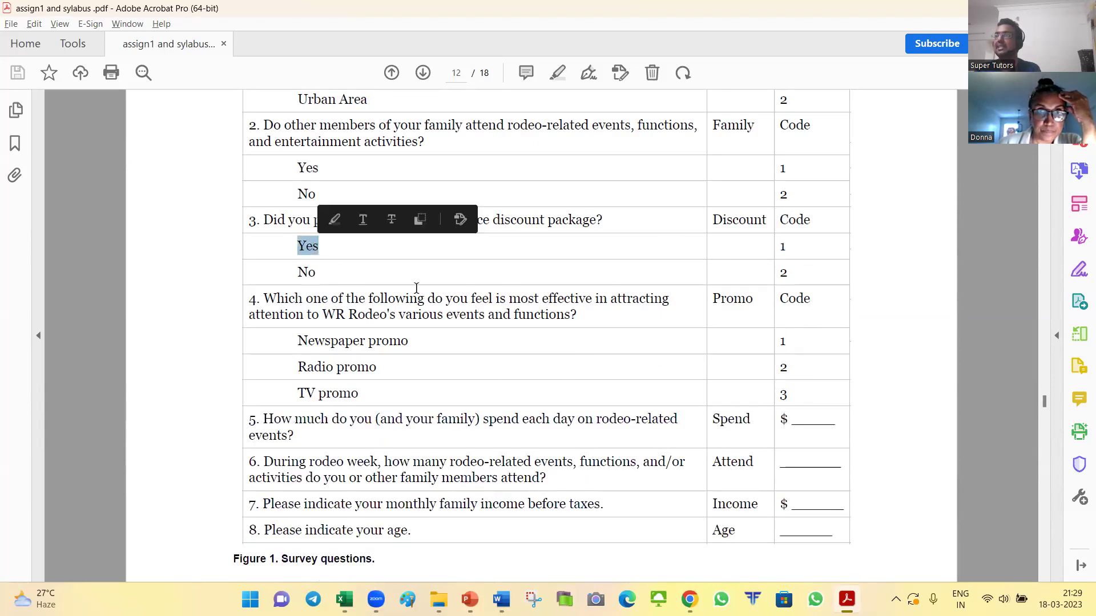
left_click_drag(790, 275, 781, 273)
left_click(297, 273)
Step: Inspect the responses table, noting Spend 400 and the Spend–Age headers, then reach part a
scroll(492, 280, "down", 1)
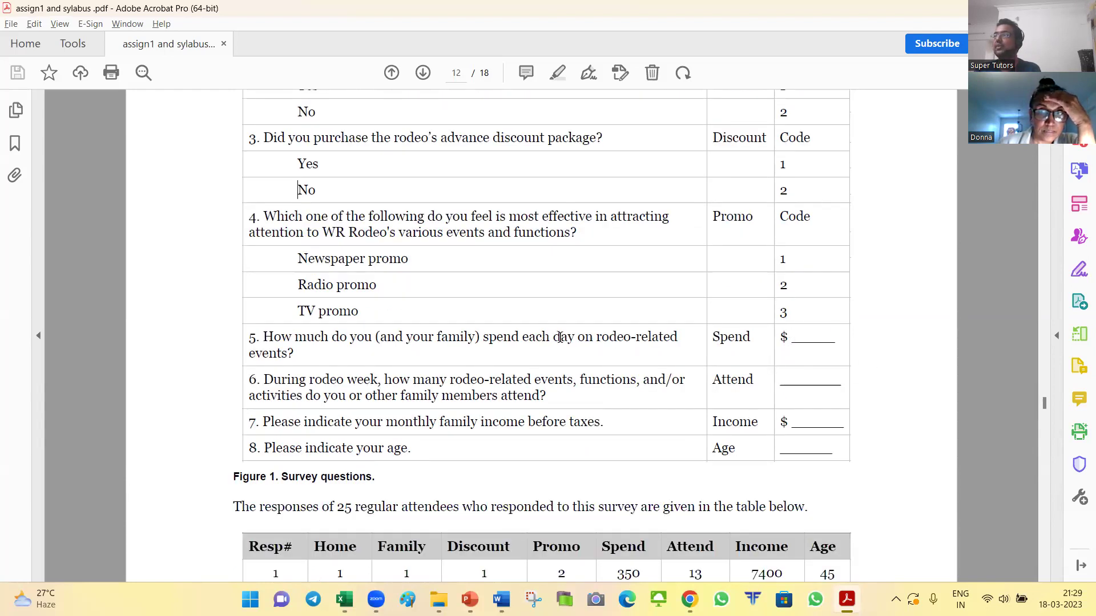
scroll(799, 346, "down", 1)
scroll(799, 346, "down", 1)
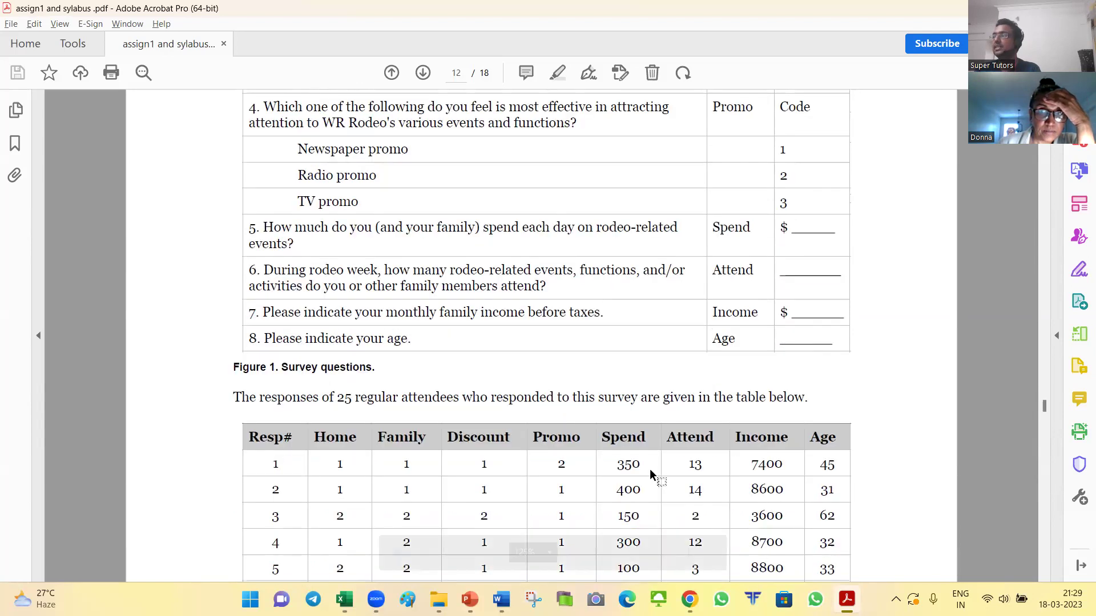
left_click_drag(616, 464, 657, 492)
scroll(657, 492, "down", 2)
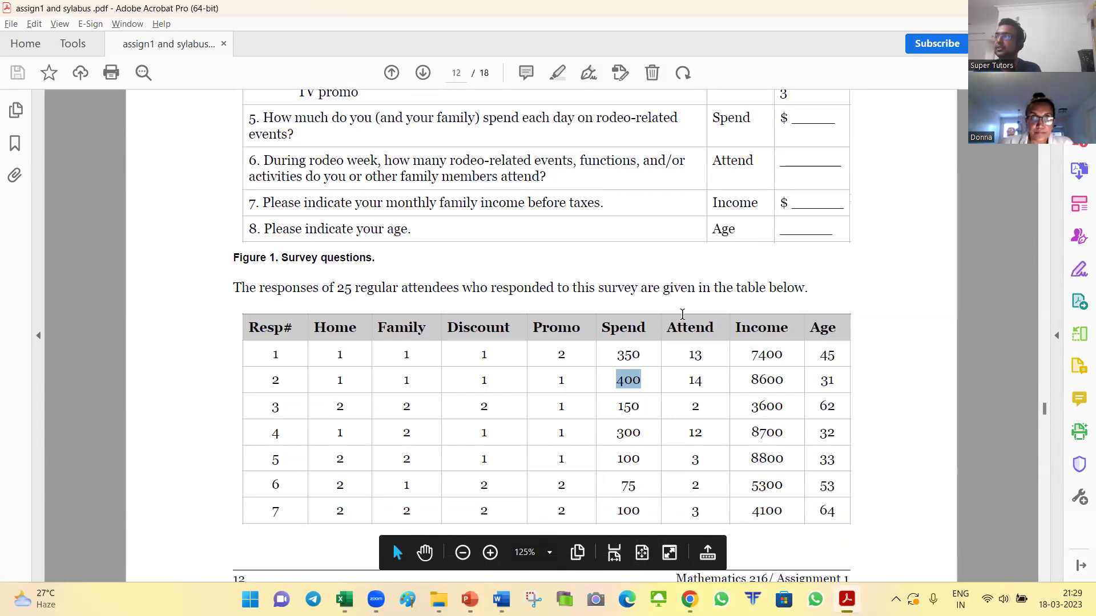
scroll(682, 315, "up", 1)
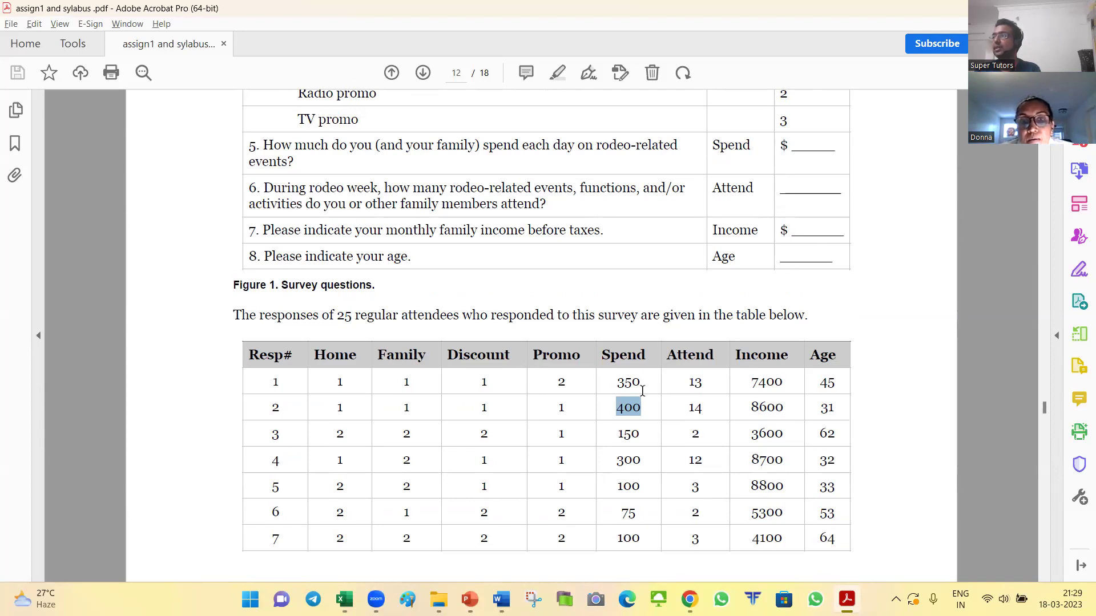
left_click_drag(603, 354, 834, 357)
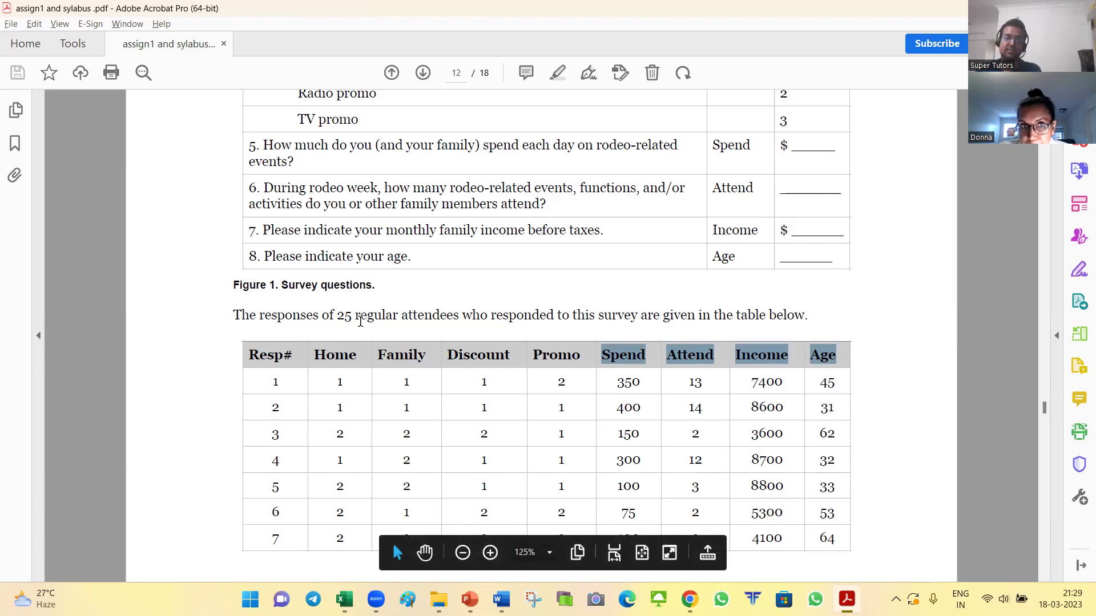
key("alt+Tab")
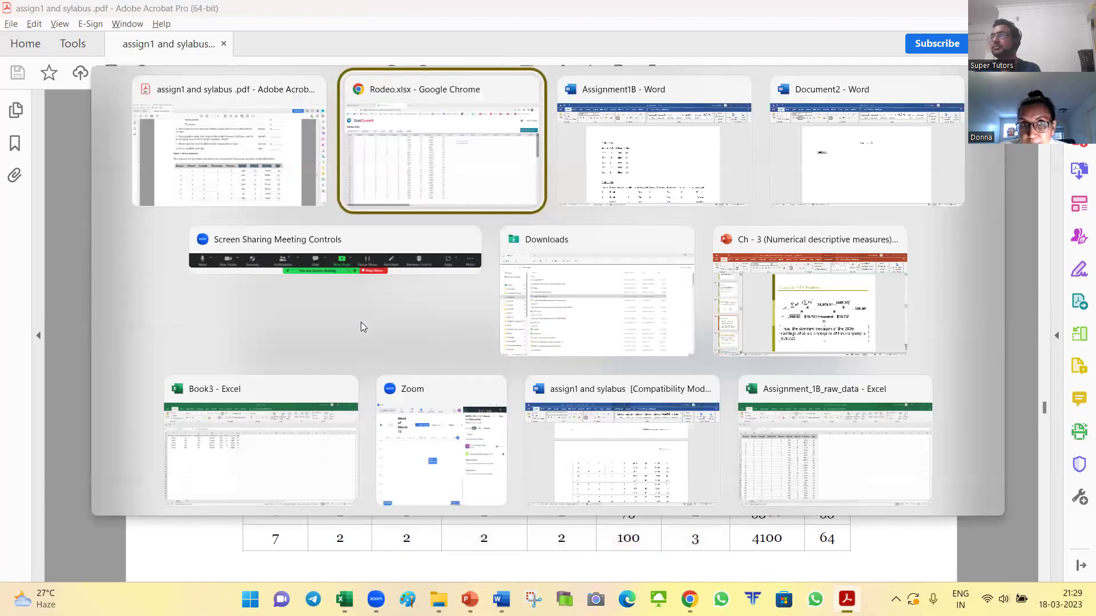
key("alt+shift+Tab")
scroll(378, 336, "down", 15)
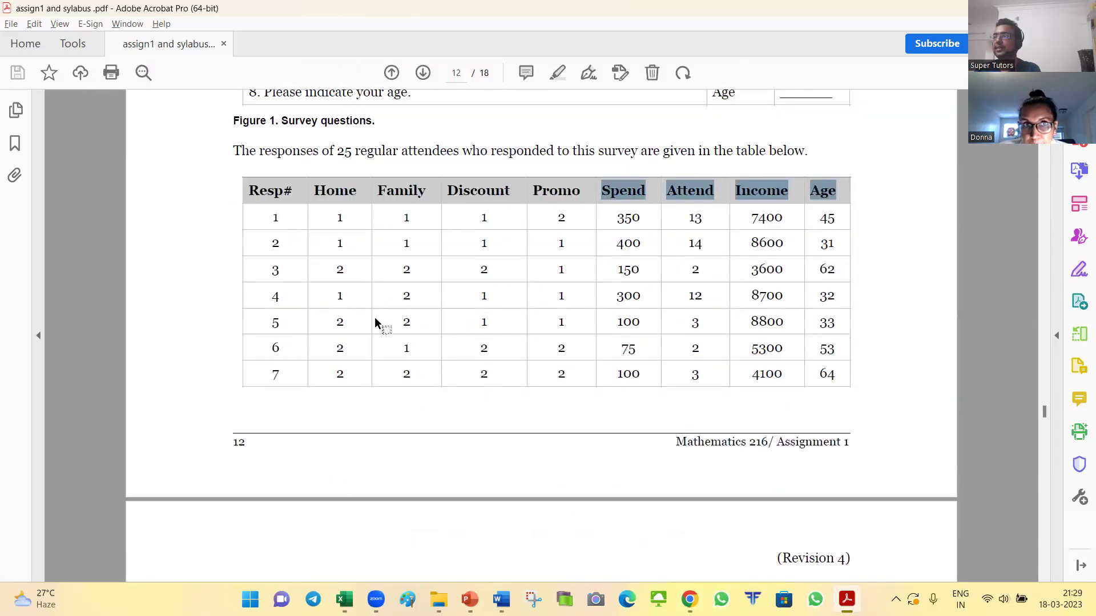
scroll(484, 305, "down", 3)
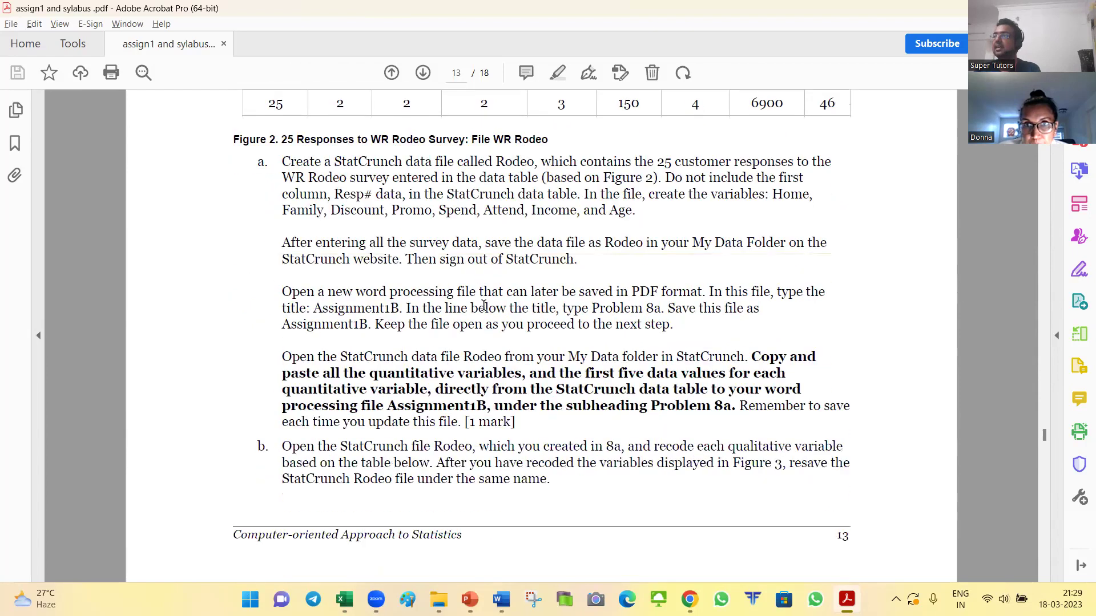
scroll(702, 362, "up", 1)
Step: Select rows 1–5 of Spend, Attend, Income and Age in StatCrunch and copy them with Edit > Copy
left_click_drag(262, 374, 474, 411)
key("alt+Tab")
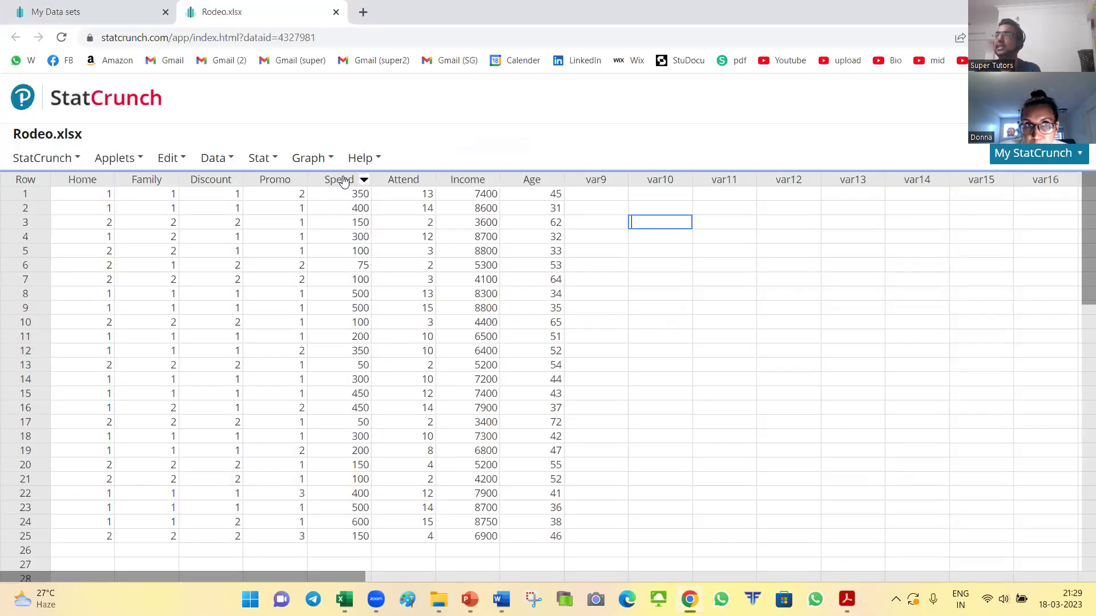
mouse_move(344, 182)
left_mouse_down()
mouse_move(421, 211)
mouse_move(519, 226)
mouse_move(523, 253)
left_mouse_up()
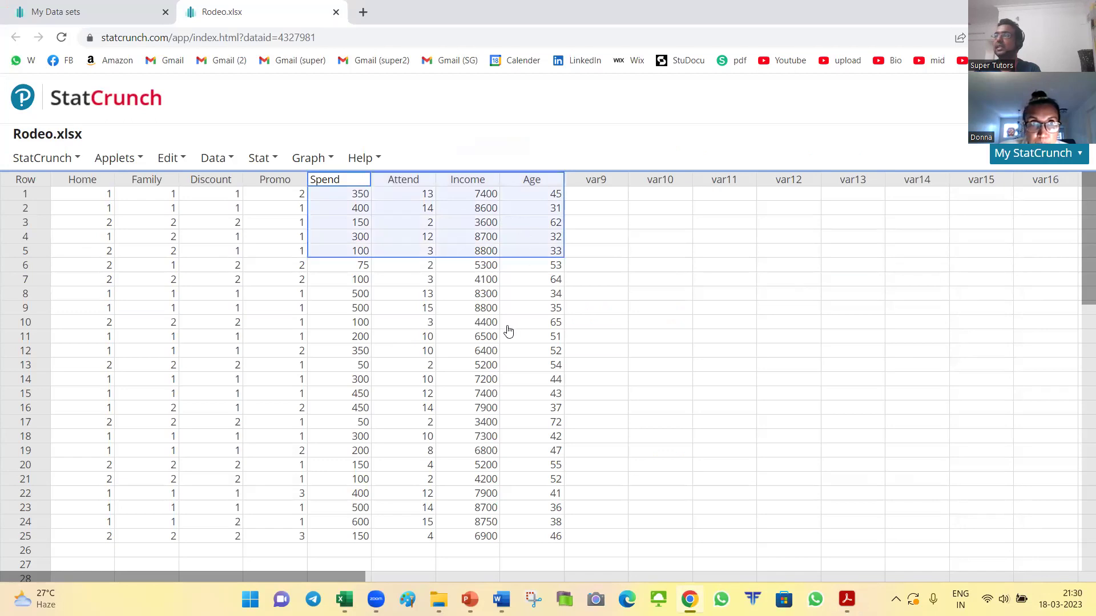
right_click(408, 209)
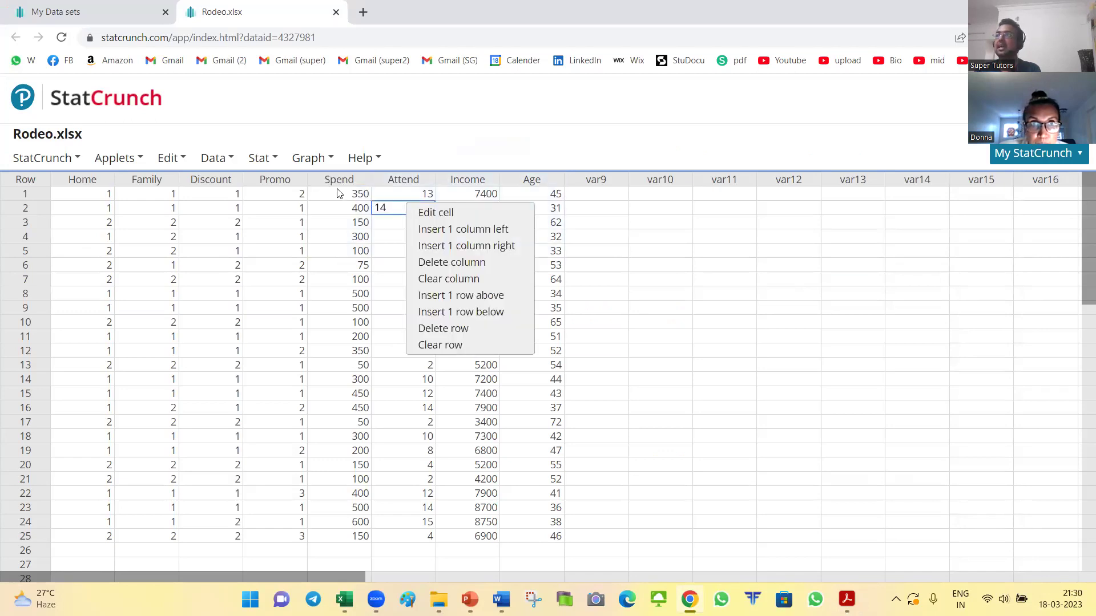
left_click_drag(338, 181, 524, 255)
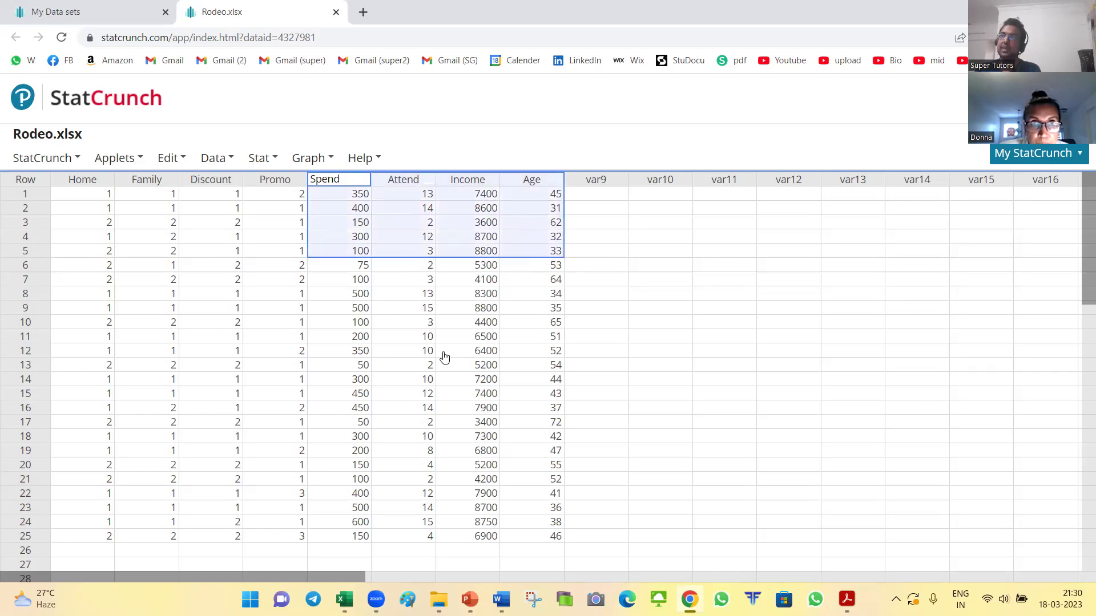
left_click(170, 159)
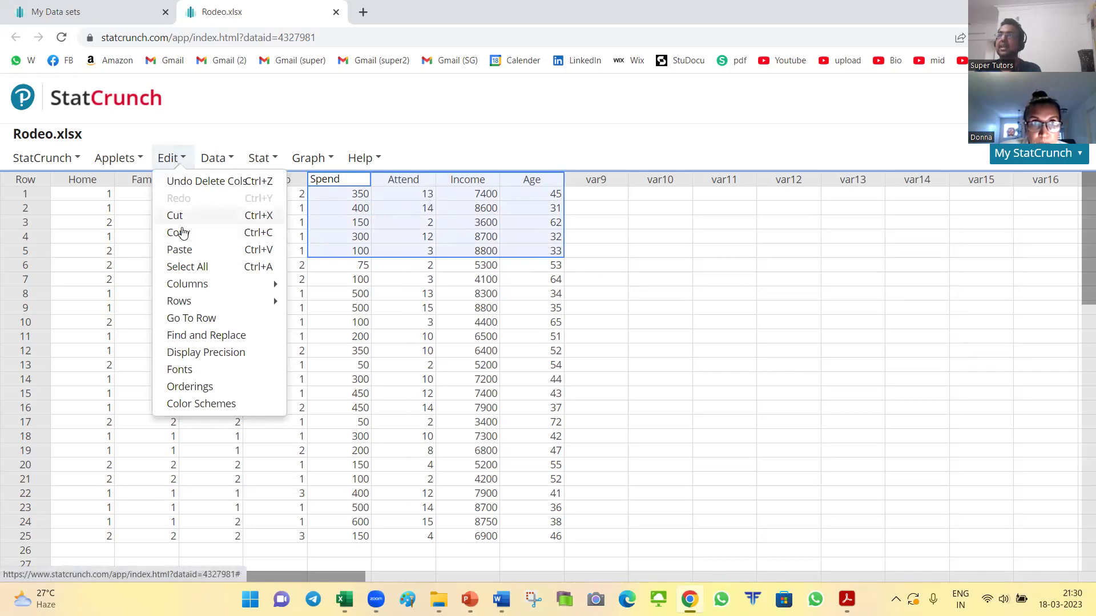
left_click(177, 233)
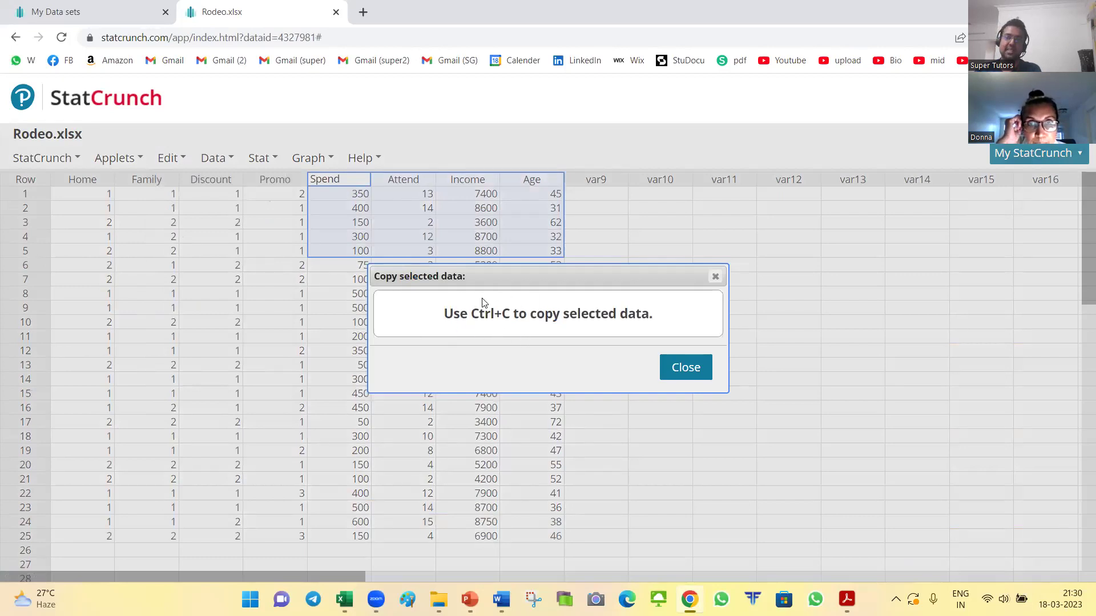
left_click(682, 363)
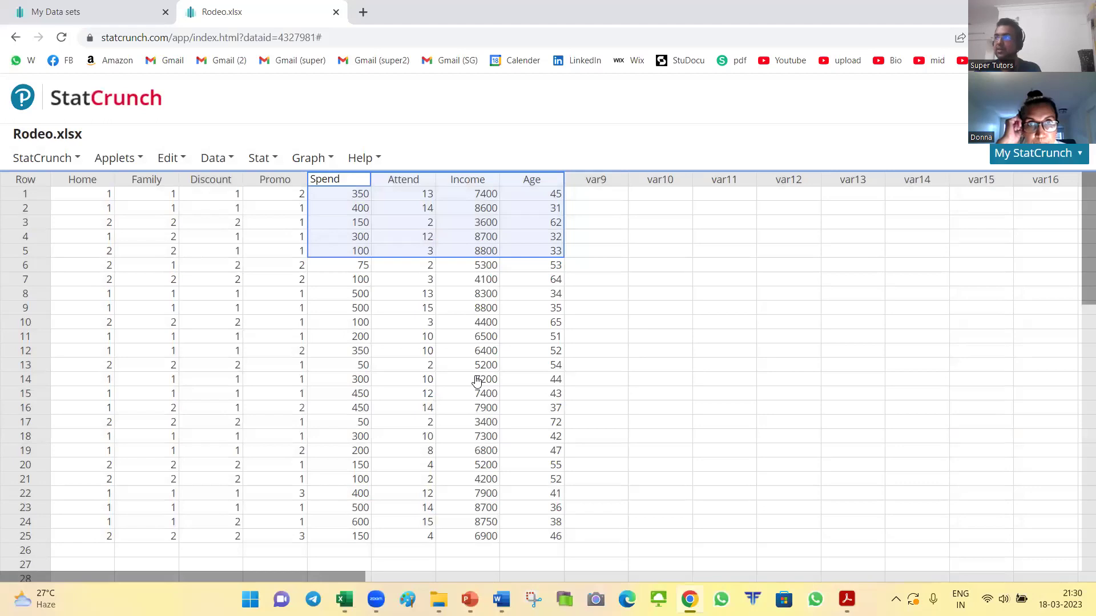
key("alt+Tab")
key("alt+Tab")
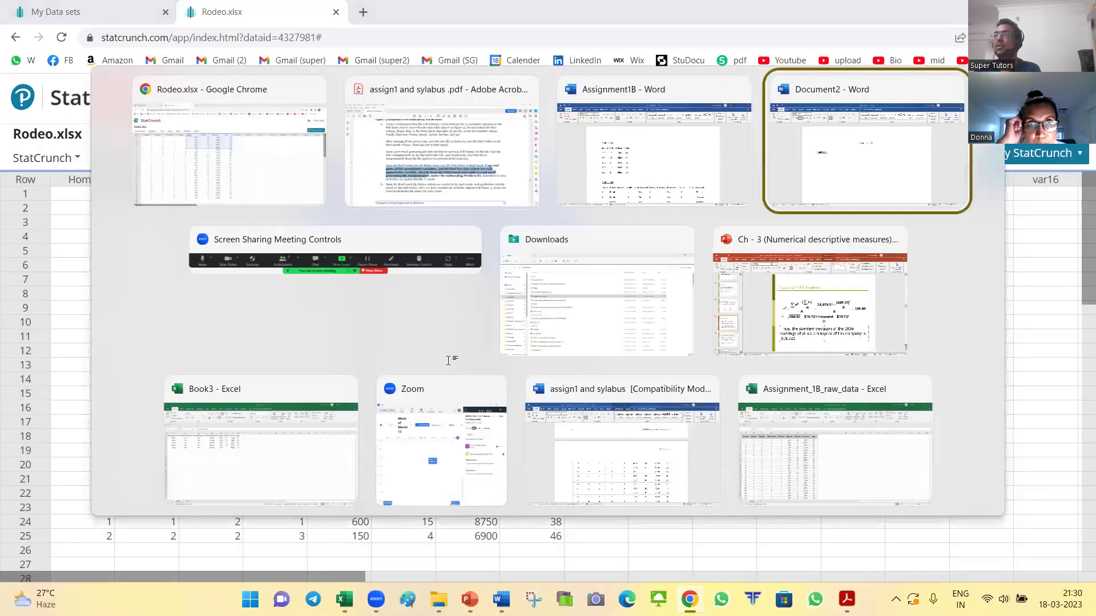
Step: Paste the five Spend–Age rows under Problem 8a without underline, trying then undoing All Borders
key("ctrl+v")
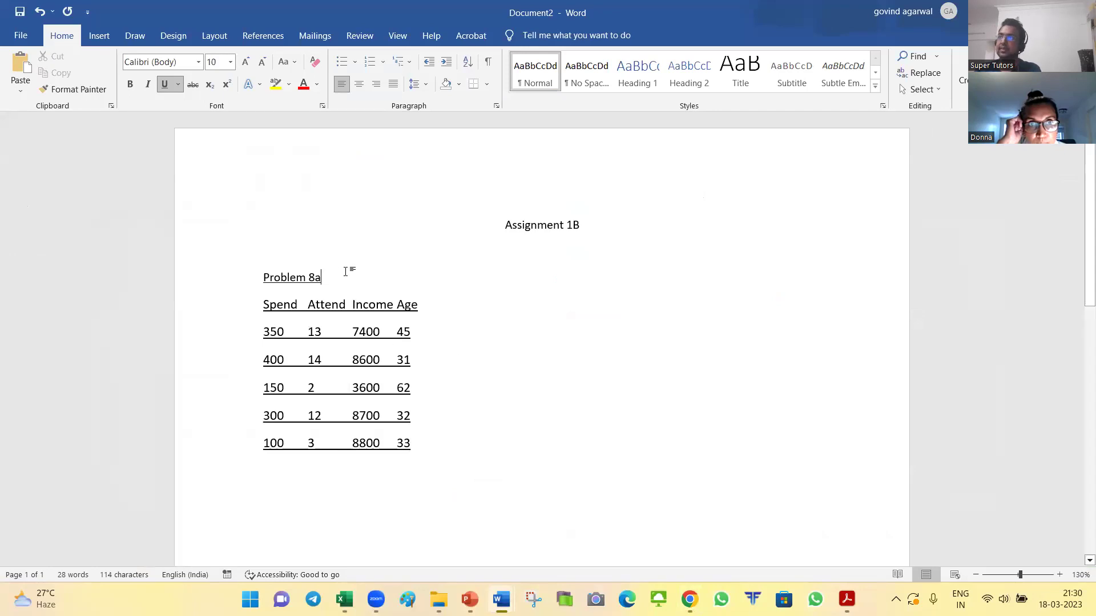
key("Return")
left_click_drag(232, 332, 239, 484)
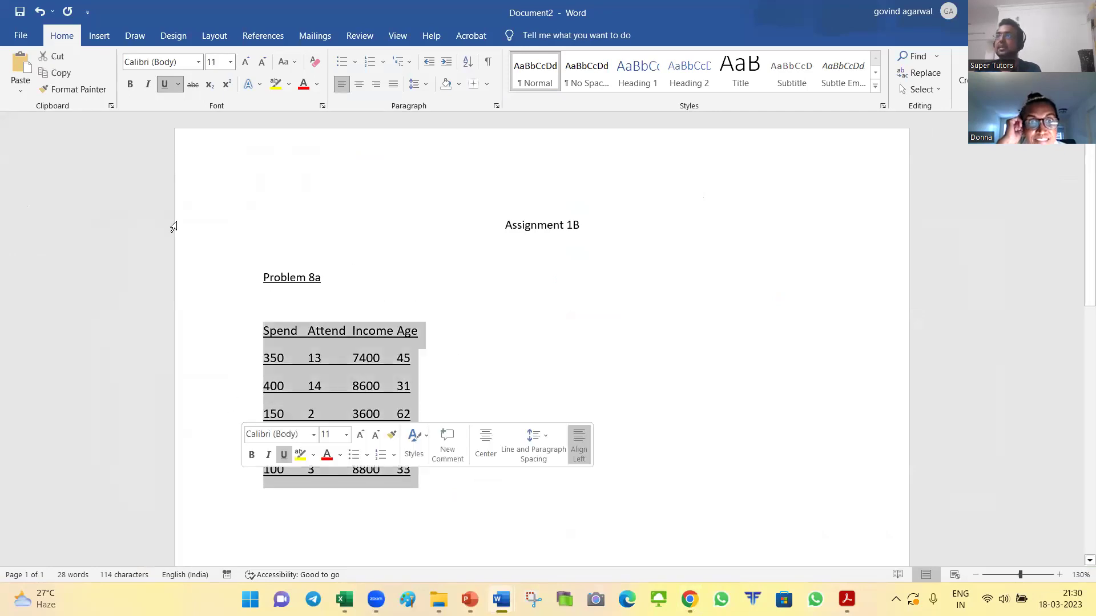
key("ctrl+u")
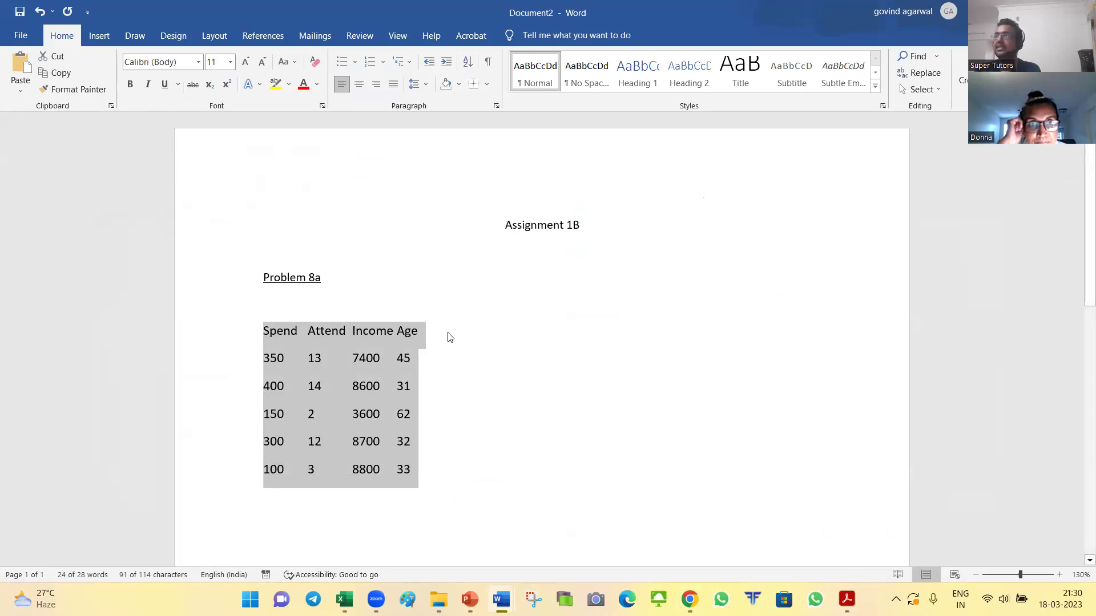
left_click(487, 83)
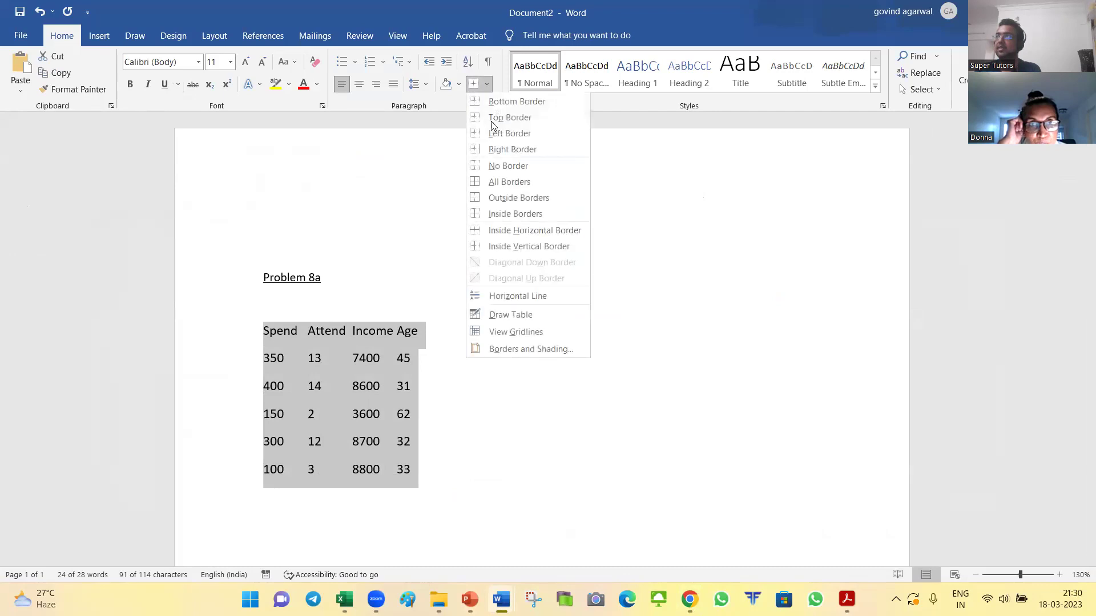
left_click(522, 188)
left_click(455, 264)
key("ctrl+z")
left_click(434, 370)
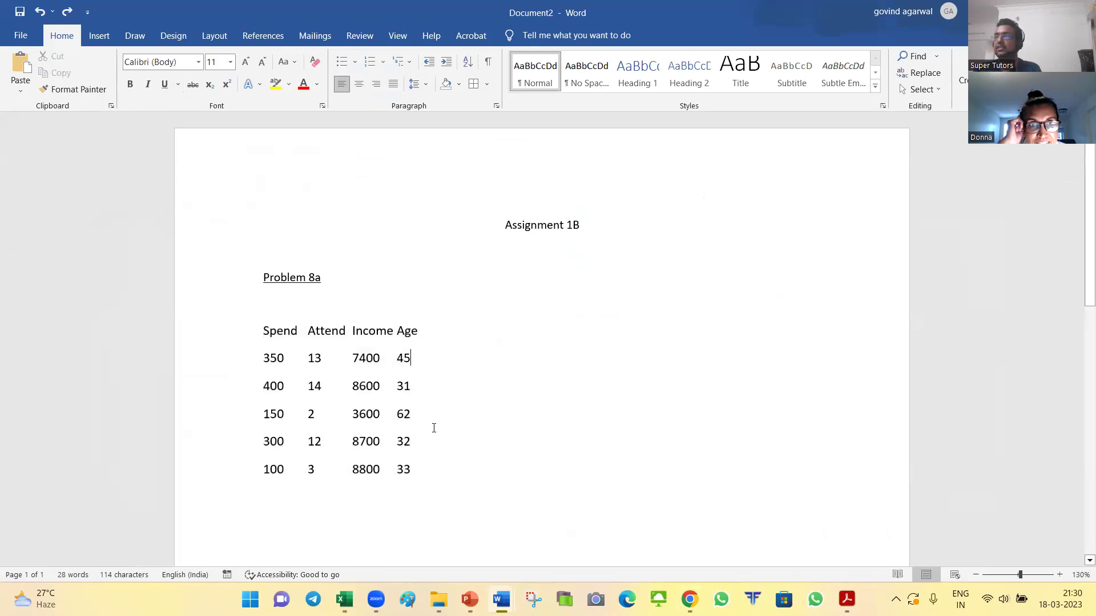
key("alt+Tab")
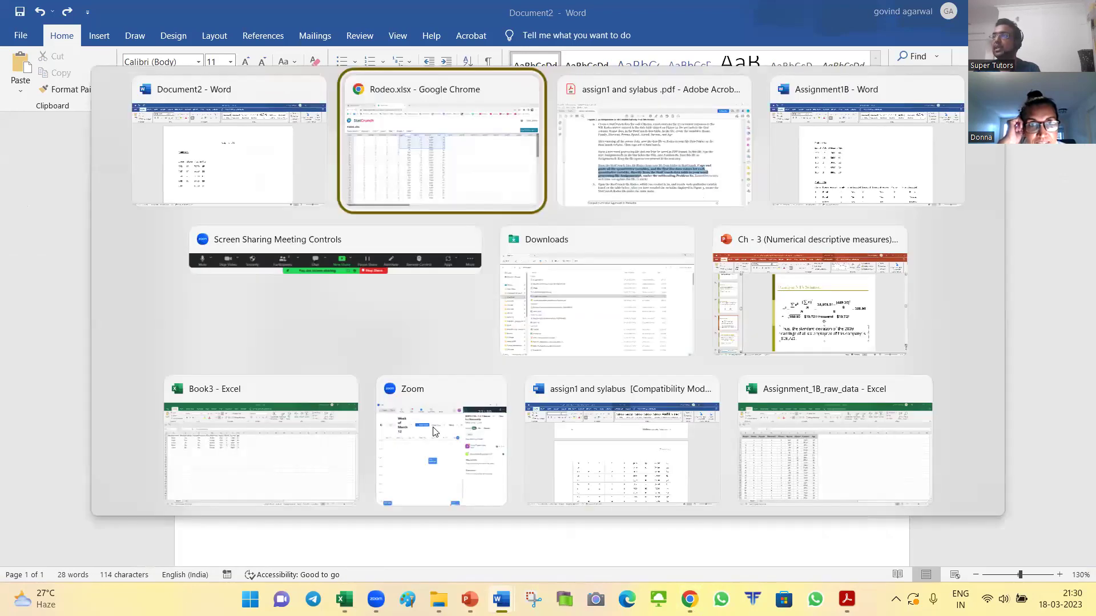
Step: In Excel Book4, paste the data at A1, centre it, give A1:D6 All Borders, and copy it
key("alt+shift+Tab")
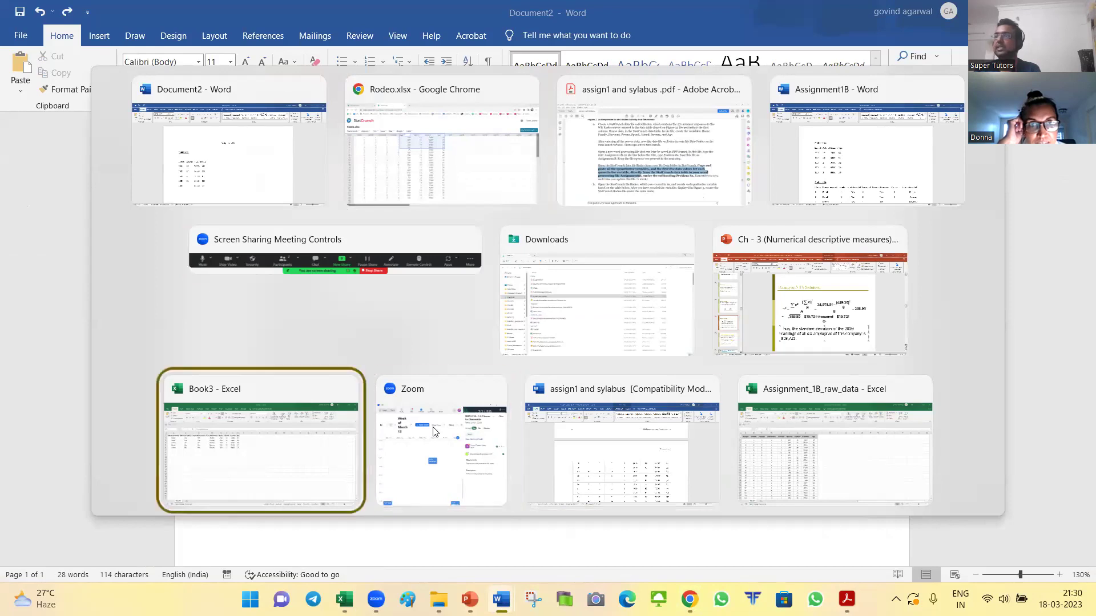
key("Escape")
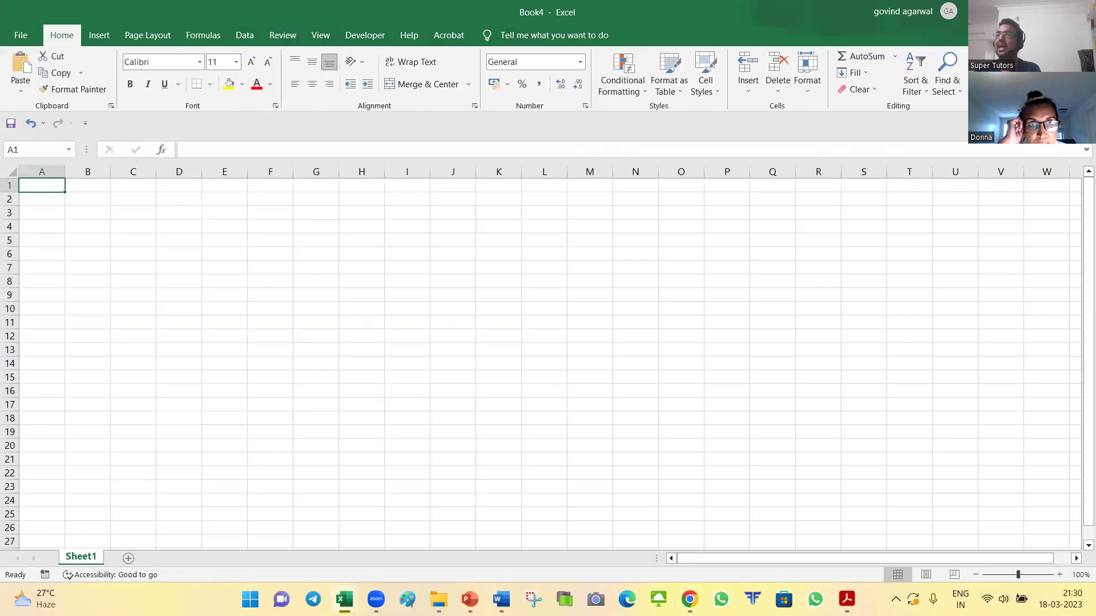
scroll(266, 240, "up", 5)
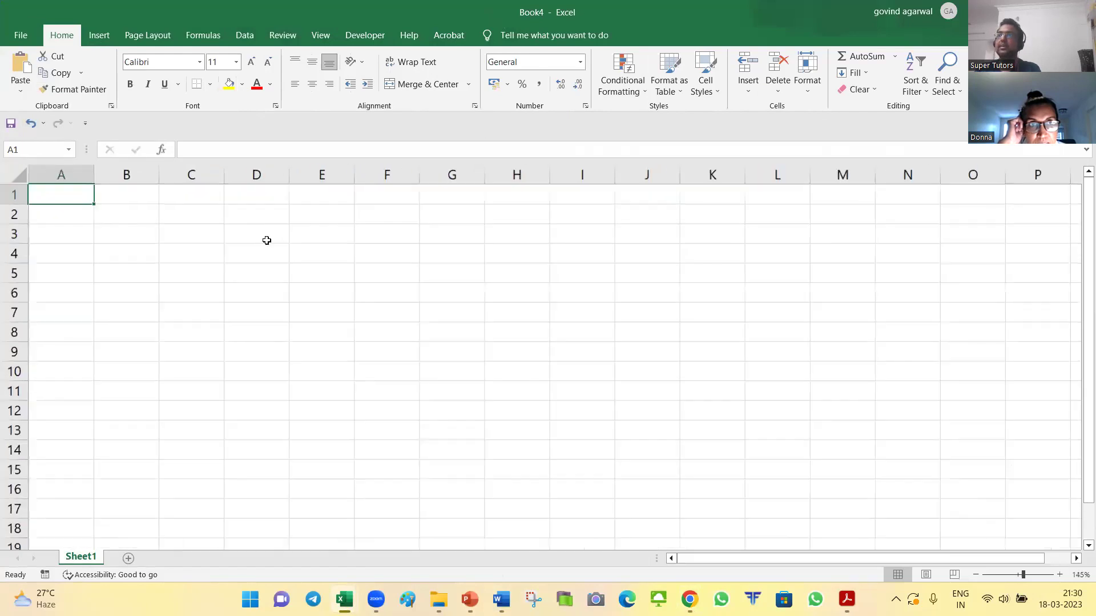
key("ctrl+v")
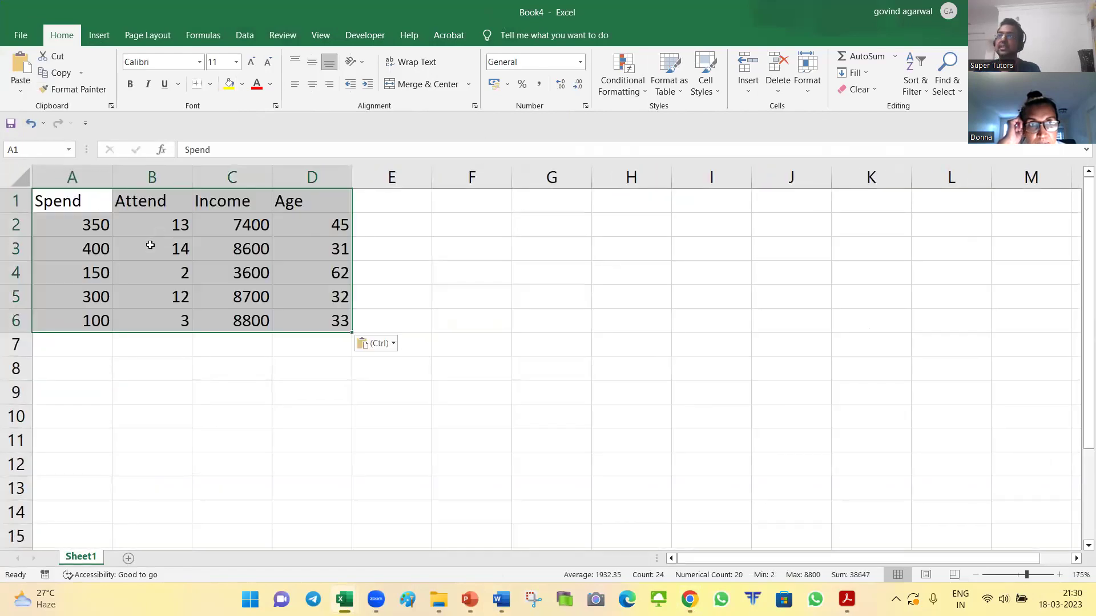
left_click(312, 84)
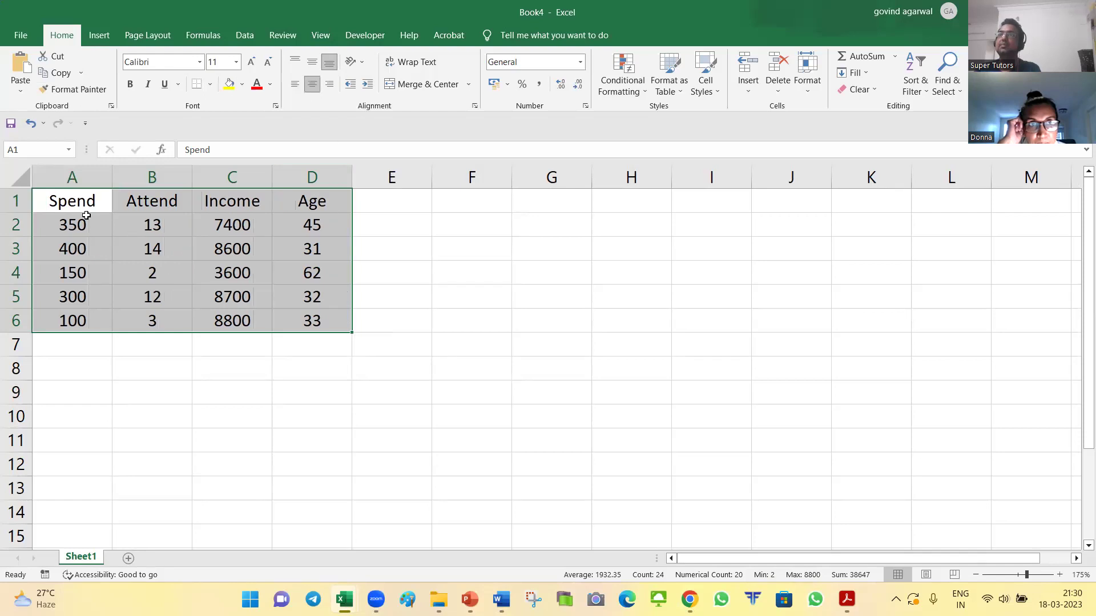
left_click_drag(57, 202, 287, 316)
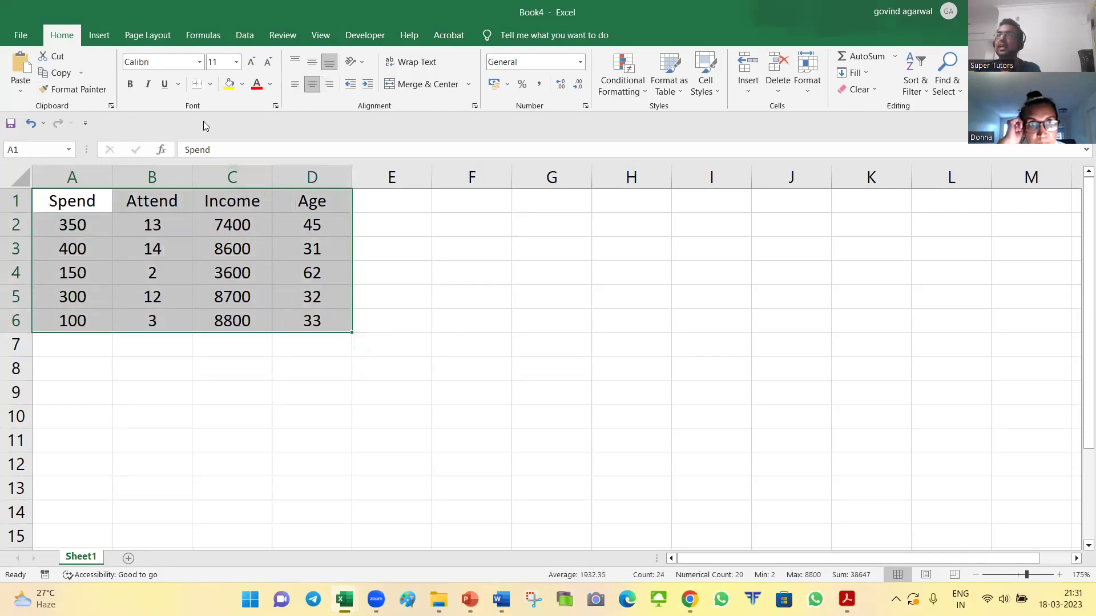
left_click(210, 84)
left_click(240, 208)
key("ctrl+c")
Step: Replace the plain data lines under Problem 8a in Word with the pasted bordered Spend–Attend–Income–Age table
key("alt+Tab")
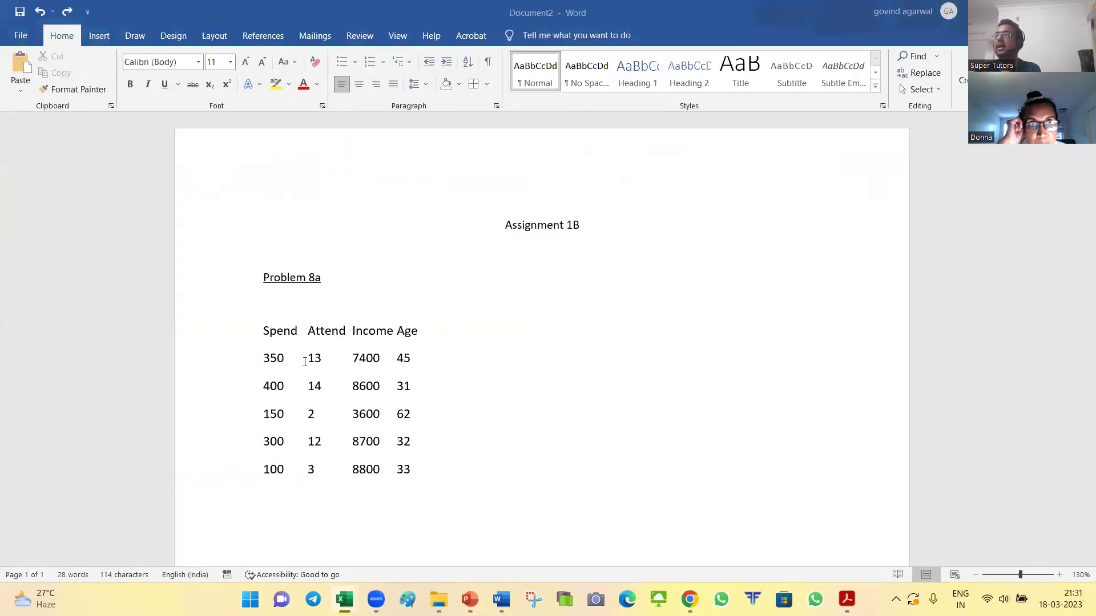
left_click_drag(223, 308, 270, 528)
key("Delete")
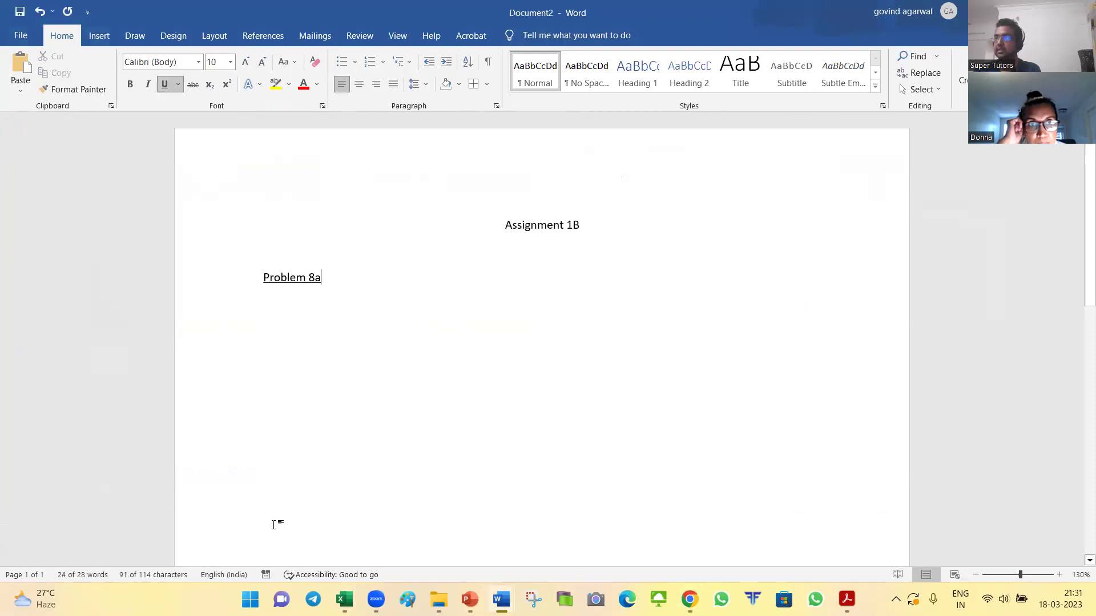
key("ctrl+v")
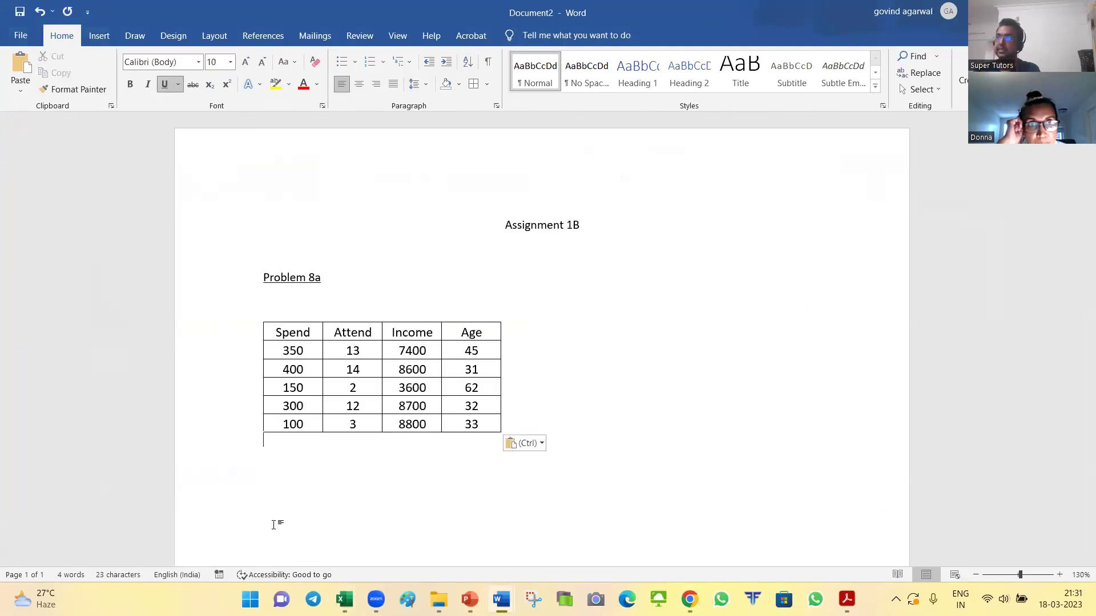
key("Return")
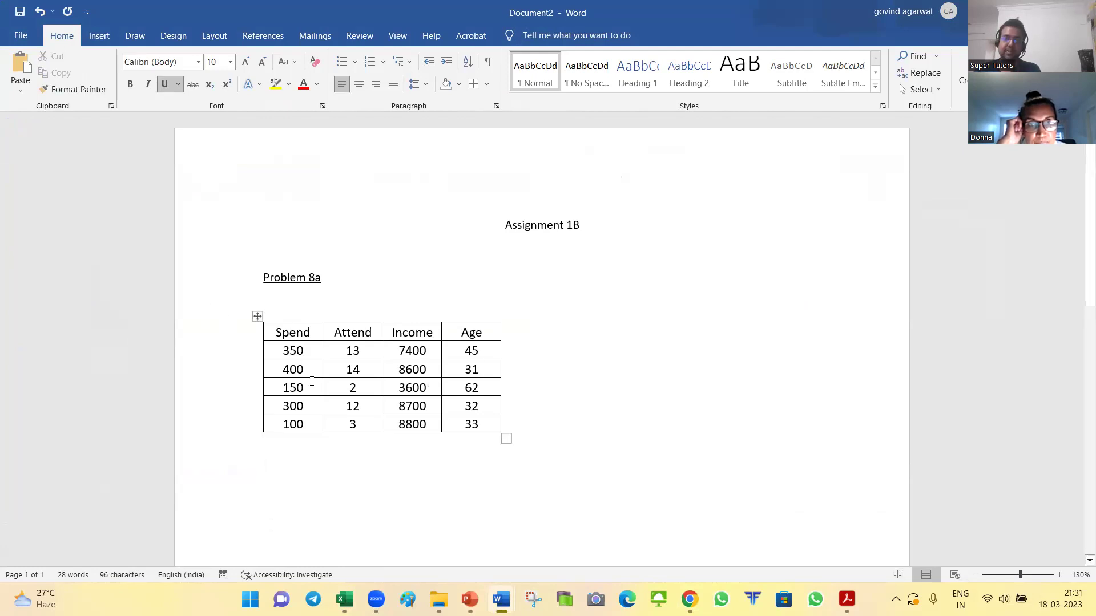
key("alt+Tab")
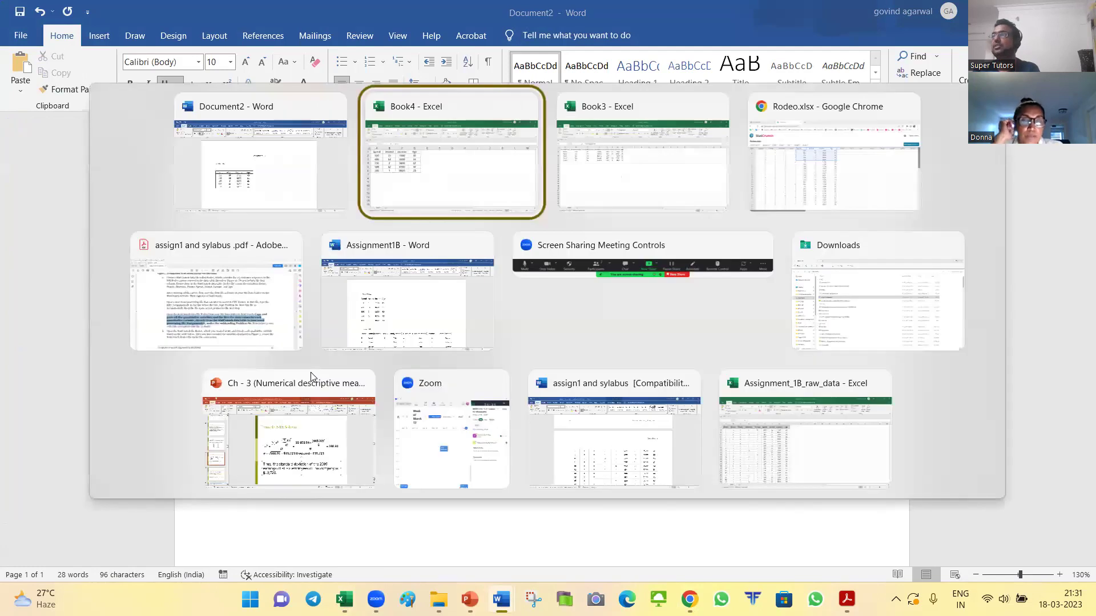
key("alt+Tab")
key("alt+Tab")
key("alt+Tab")
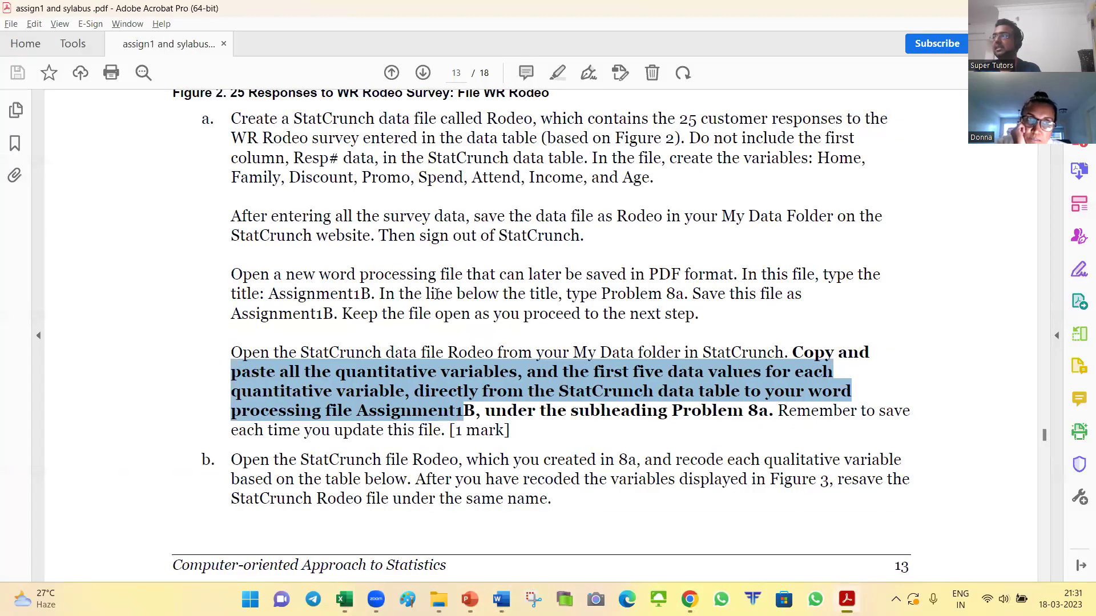
Step: Compare the StatCrunch Rodeo data with the new Word table, then return to the assignment PDF
key("alt+Tab")
key("alt+Tab")
key("alt+Tab")
key("alt+Tab")
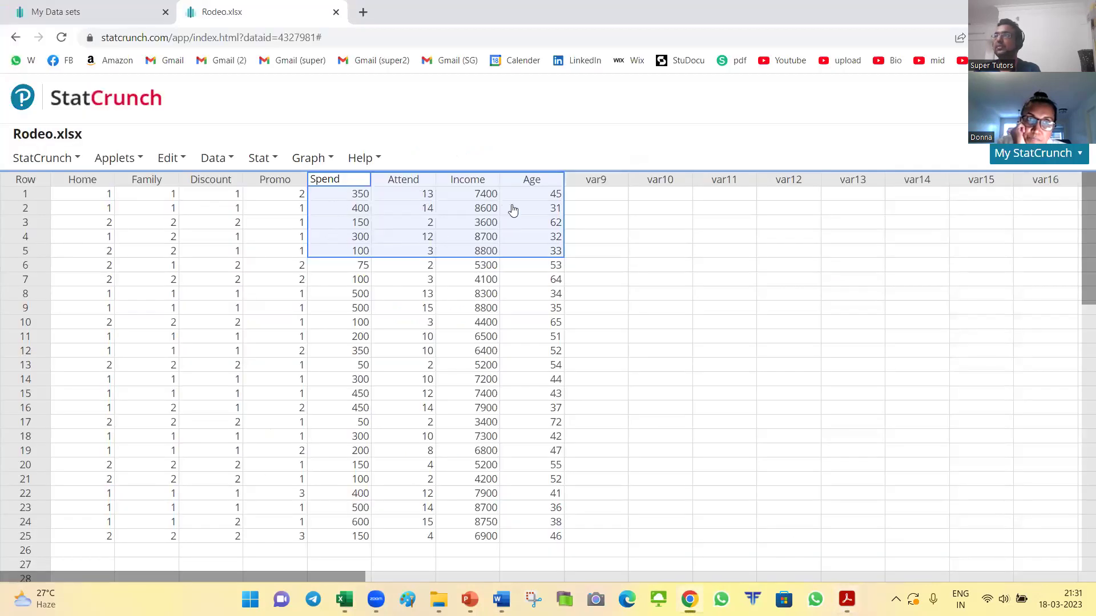
key("alt+Tab")
key("alt+Tab")
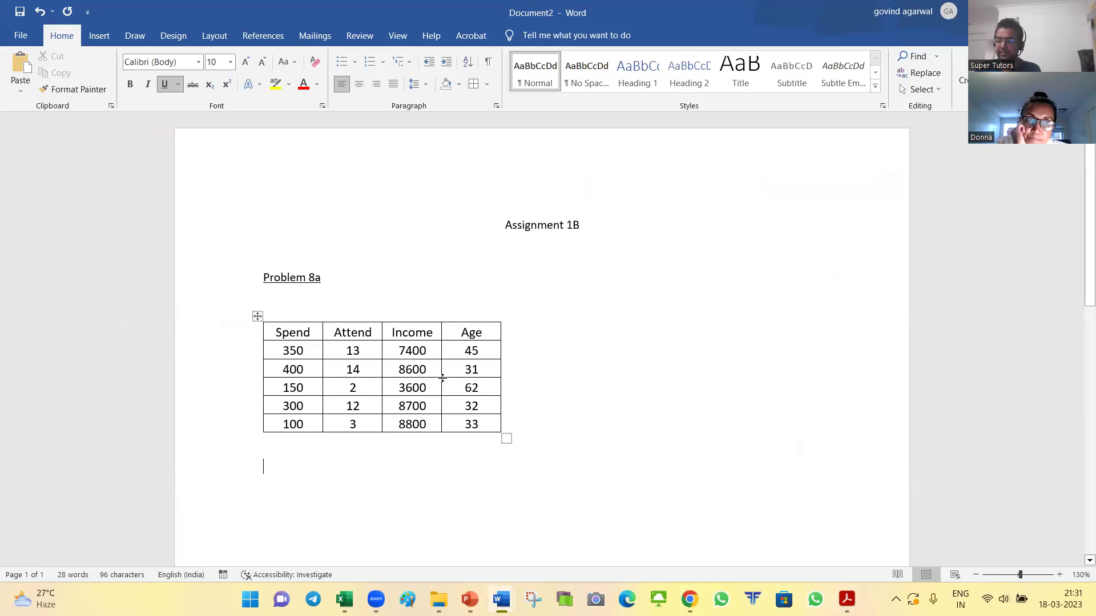
key("alt+Tab")
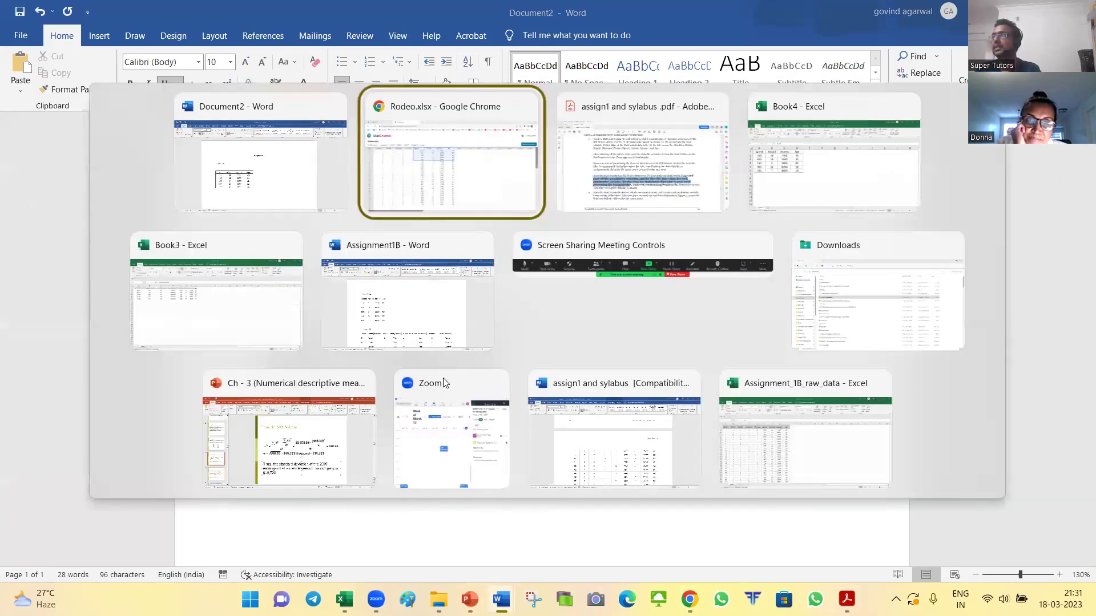
key("alt+Tab")
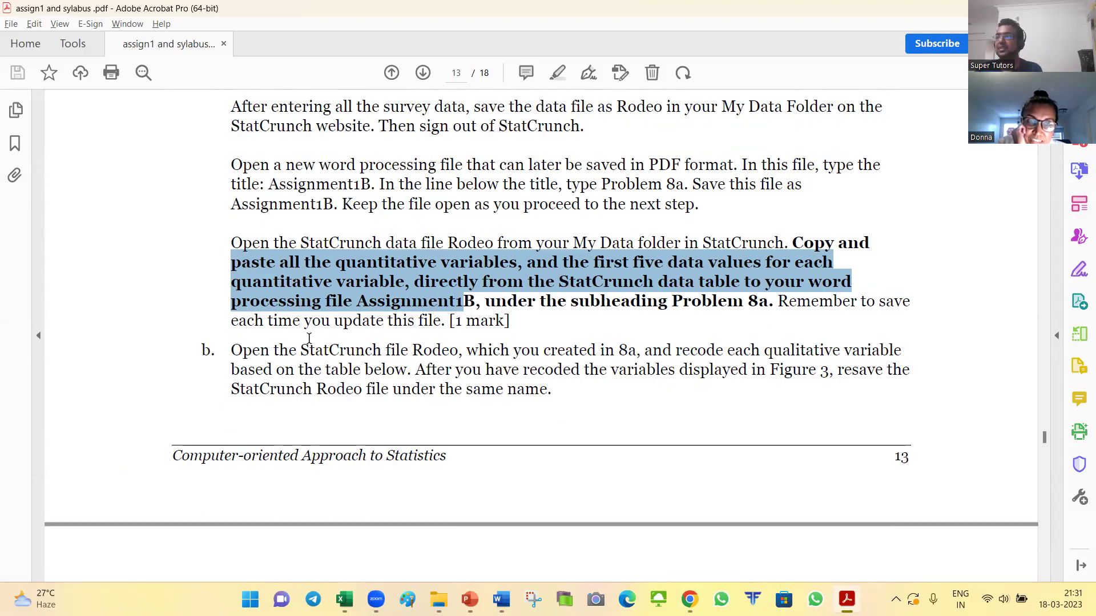
Step: Highlight the opening of item b, including "based on the table below"
scroll(309, 339, "down", 1)
left_click_drag(224, 322, 872, 327)
left_click(679, 324)
left_click_drag(232, 341, 406, 342)
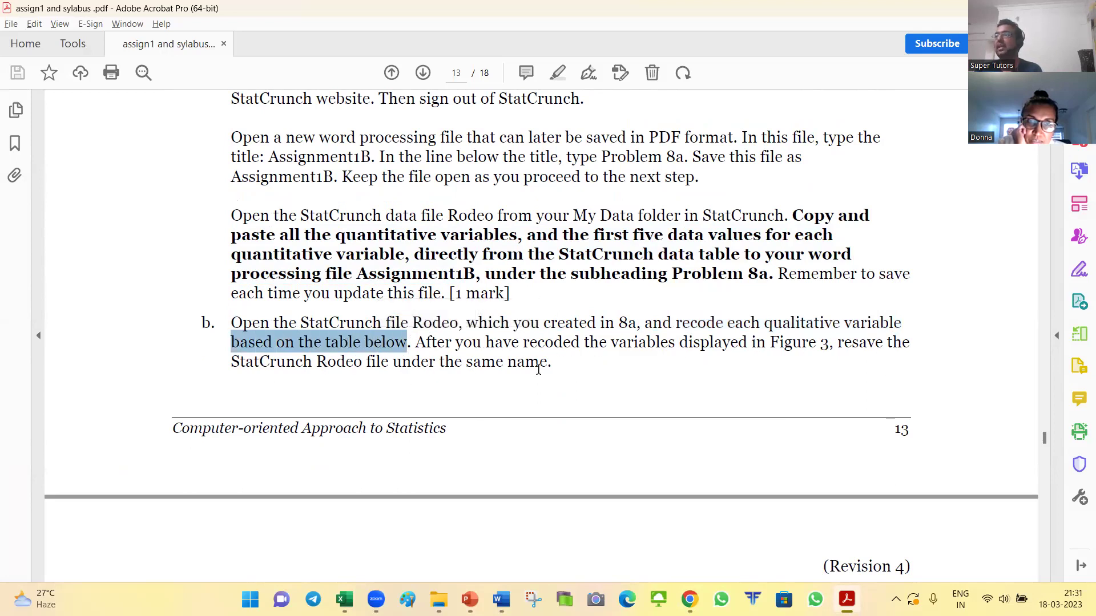
Step: Highlight the qualitative-variable recoding instructions, including "recode 1 to Rural" and the column name Recode(Home)
scroll(580, 366, "down", 6)
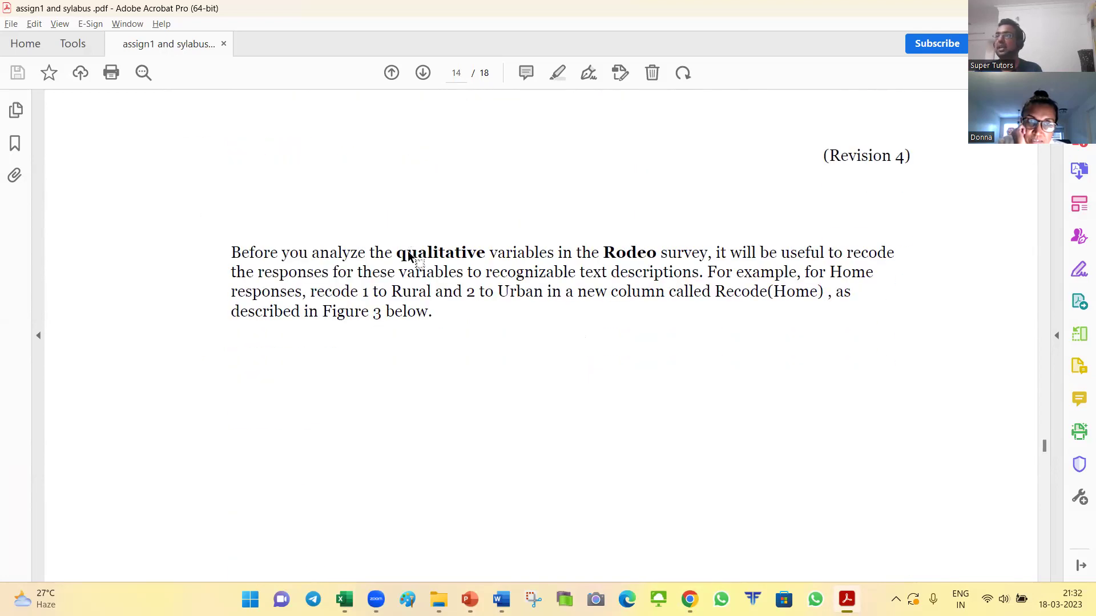
scroll(355, 261, "down", 1)
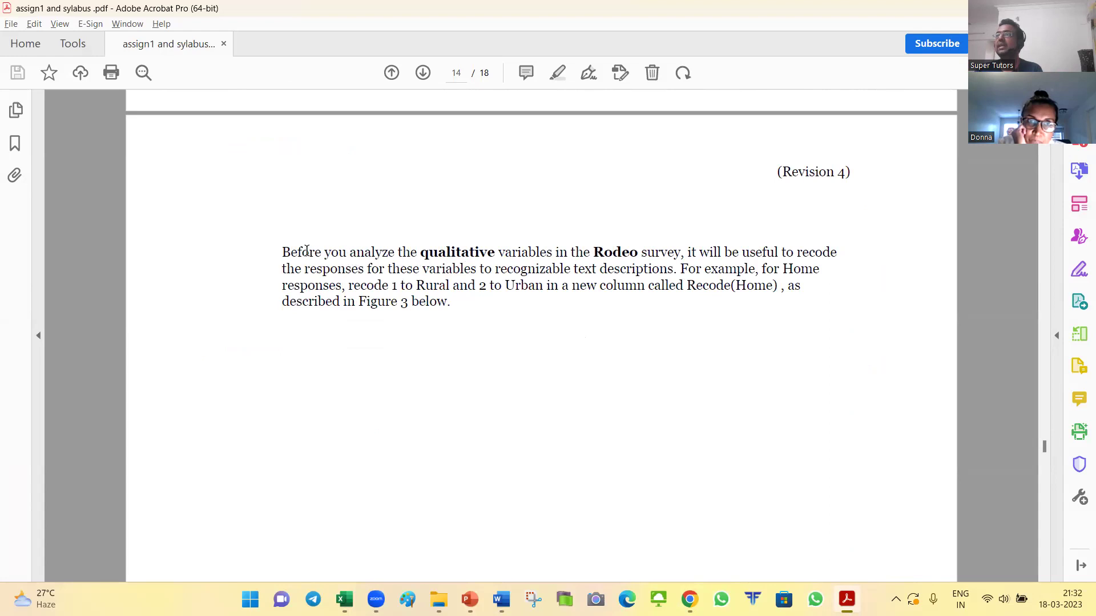
left_click_drag(289, 252, 793, 252)
left_click_drag(313, 271, 477, 270)
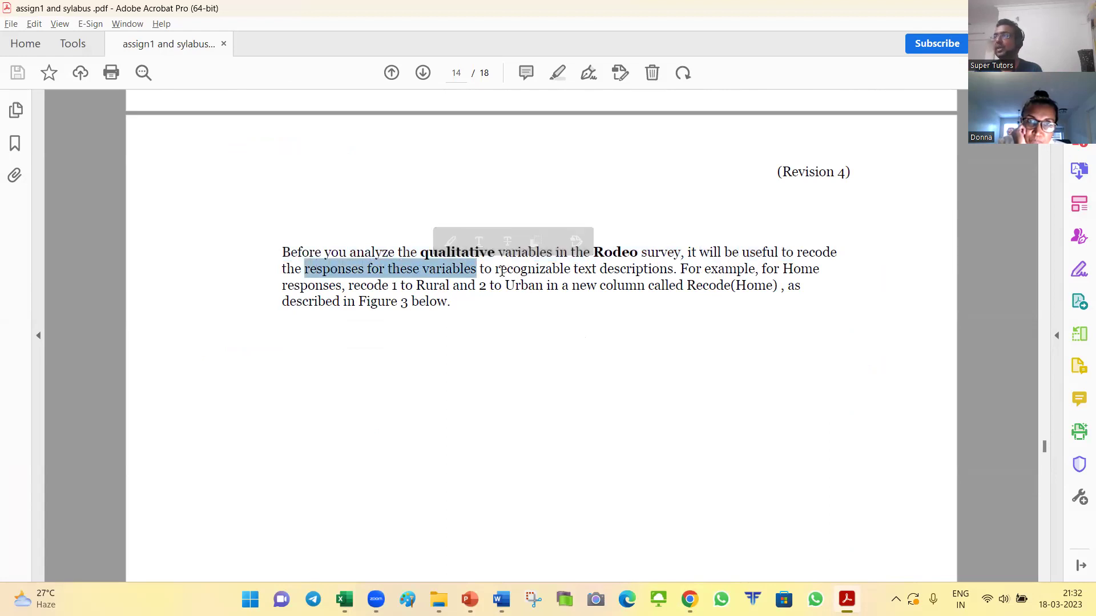
left_click_drag(601, 270, 777, 270)
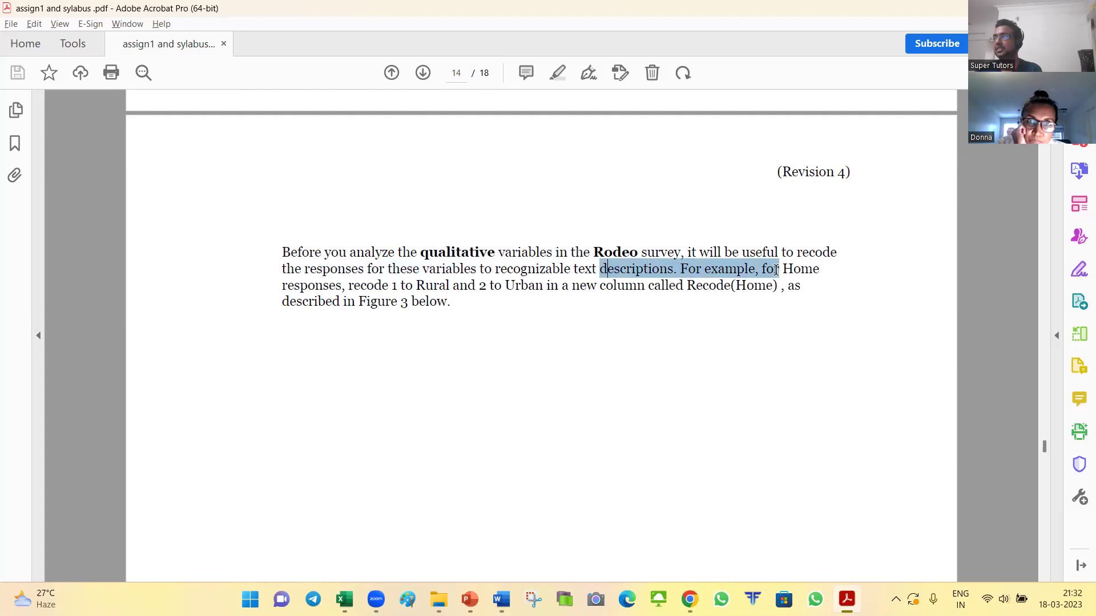
left_click(782, 271)
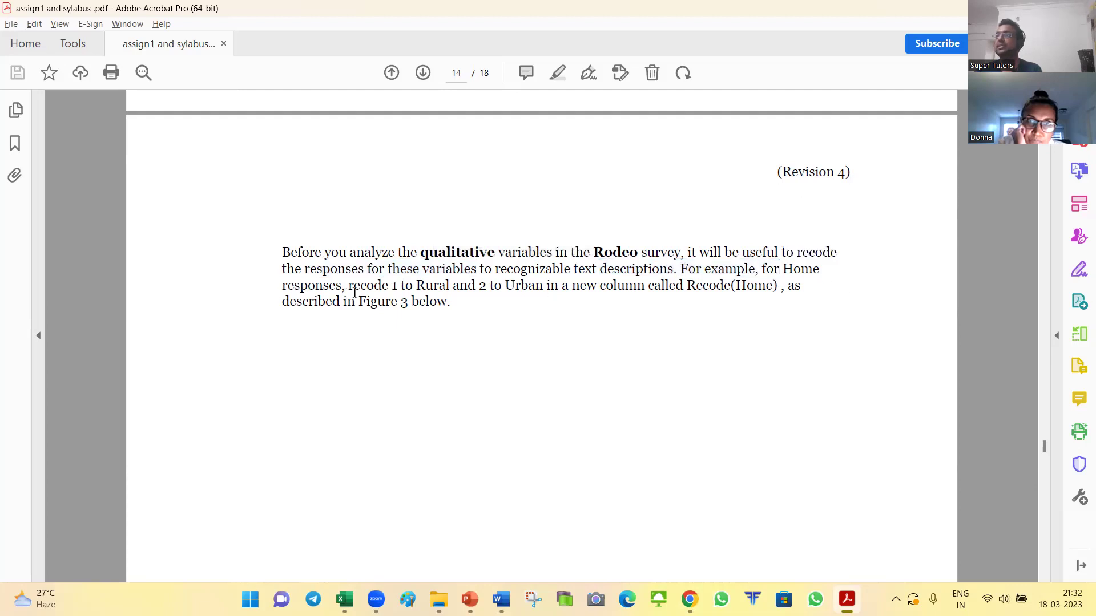
left_click_drag(350, 286, 559, 289)
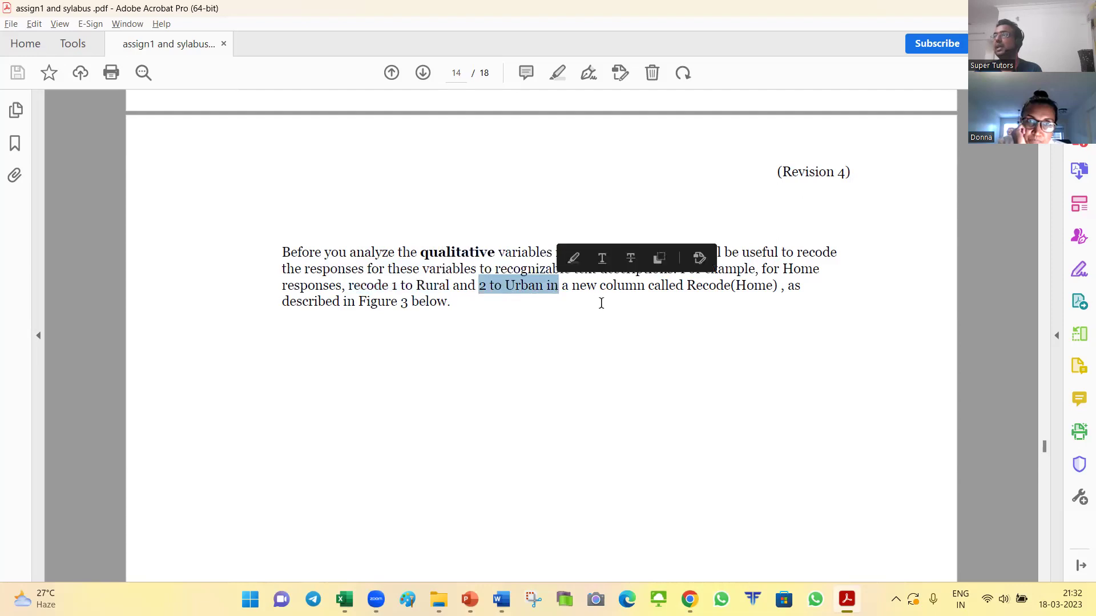
left_click_drag(687, 286, 778, 287)
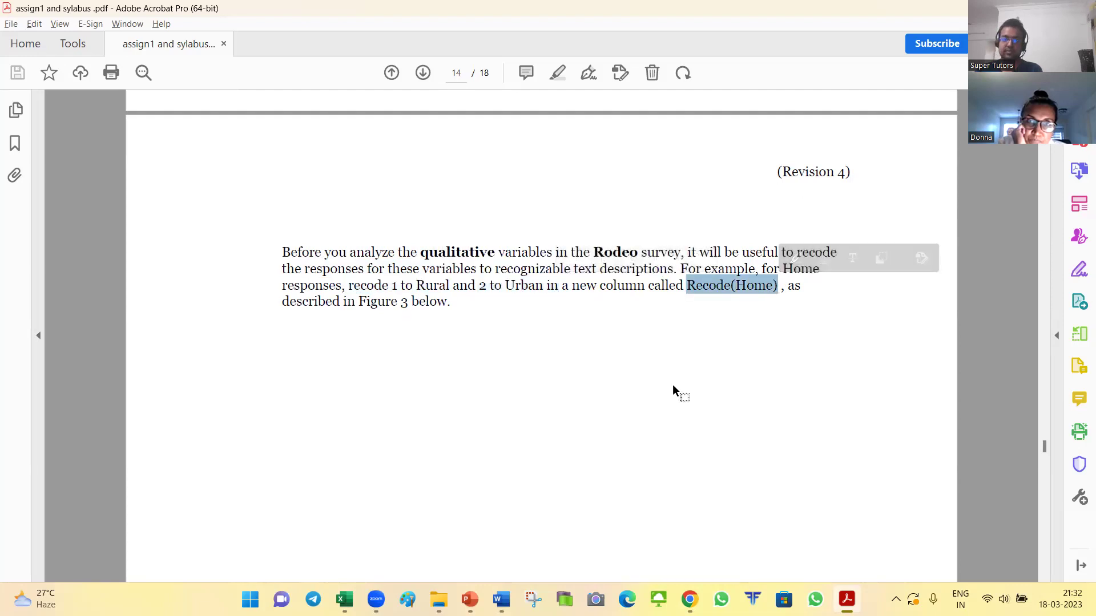
Step: Select the survey codes and the labels Rural Area and Urban Area in the responses table
scroll(514, 447, "up", 8)
scroll(508, 447, "up", 10)
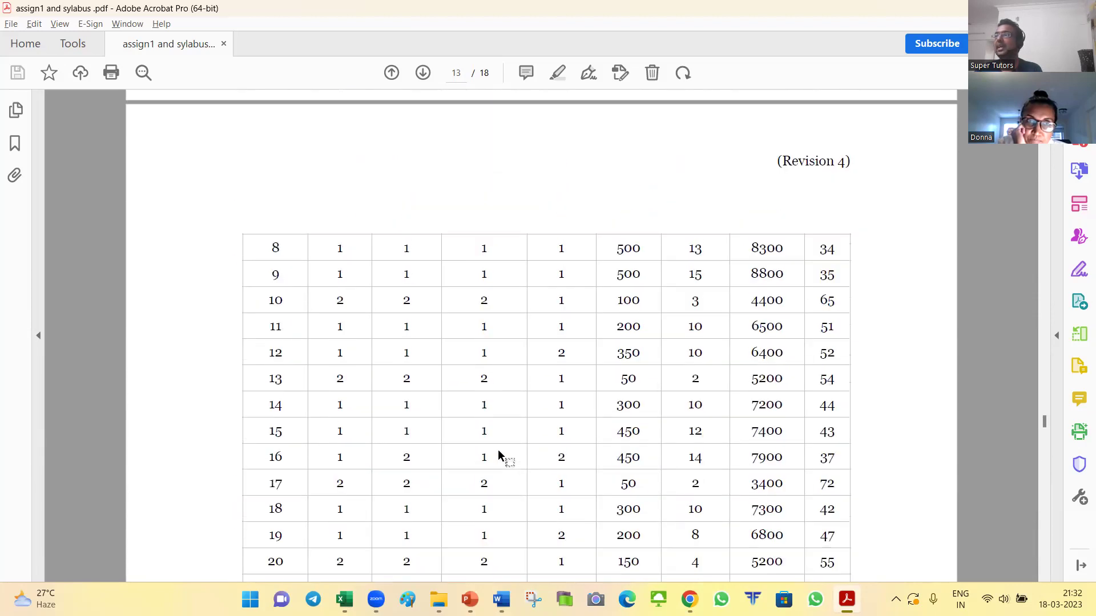
scroll(497, 450, "up", 6)
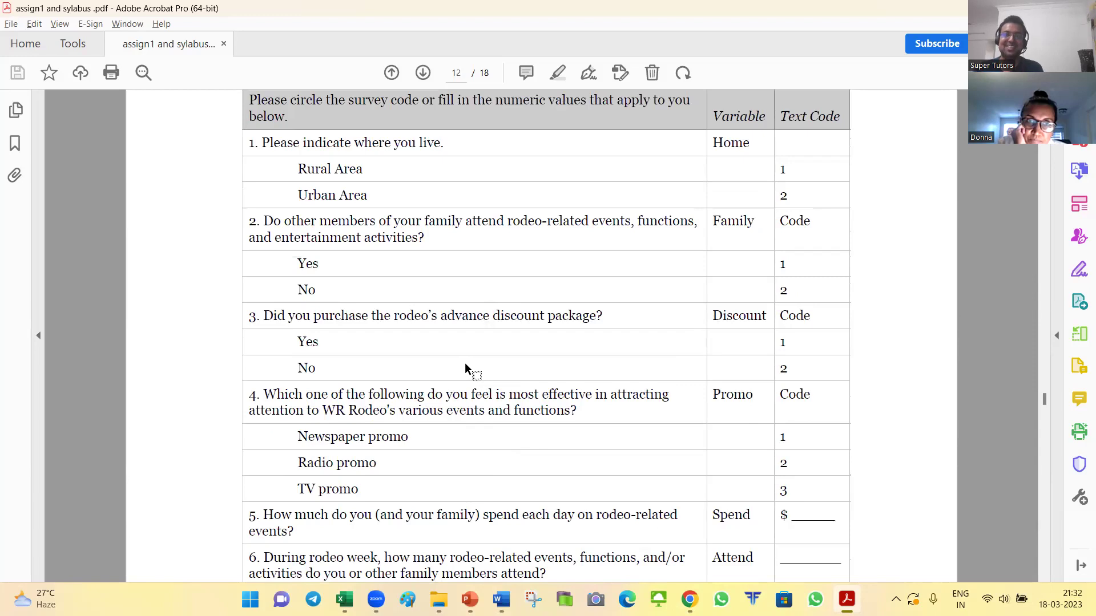
scroll(465, 365, "up", 3)
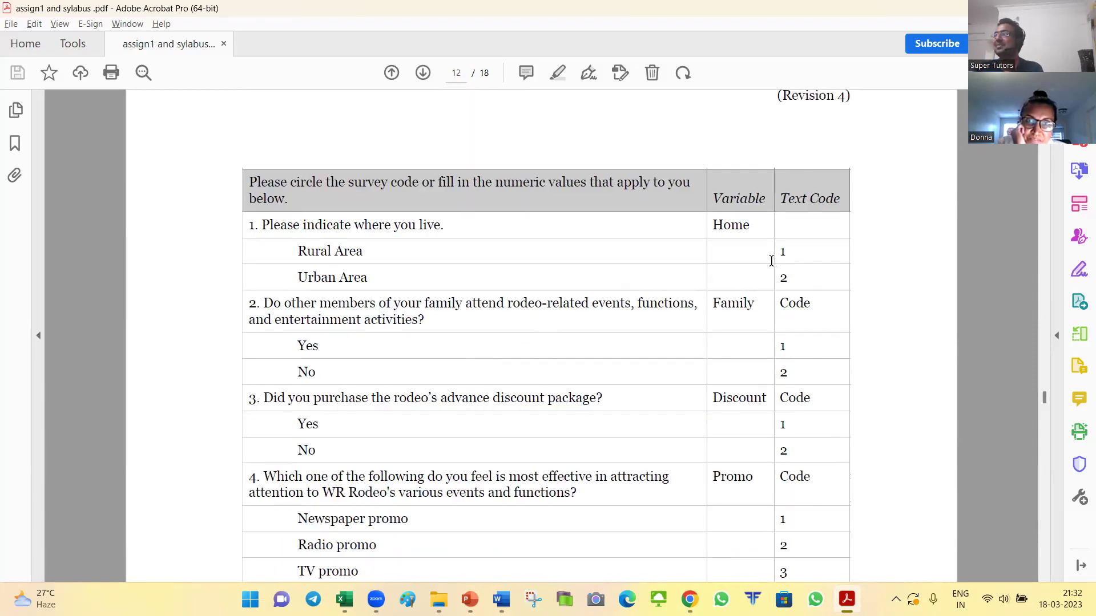
left_click_drag(790, 249, 779, 252)
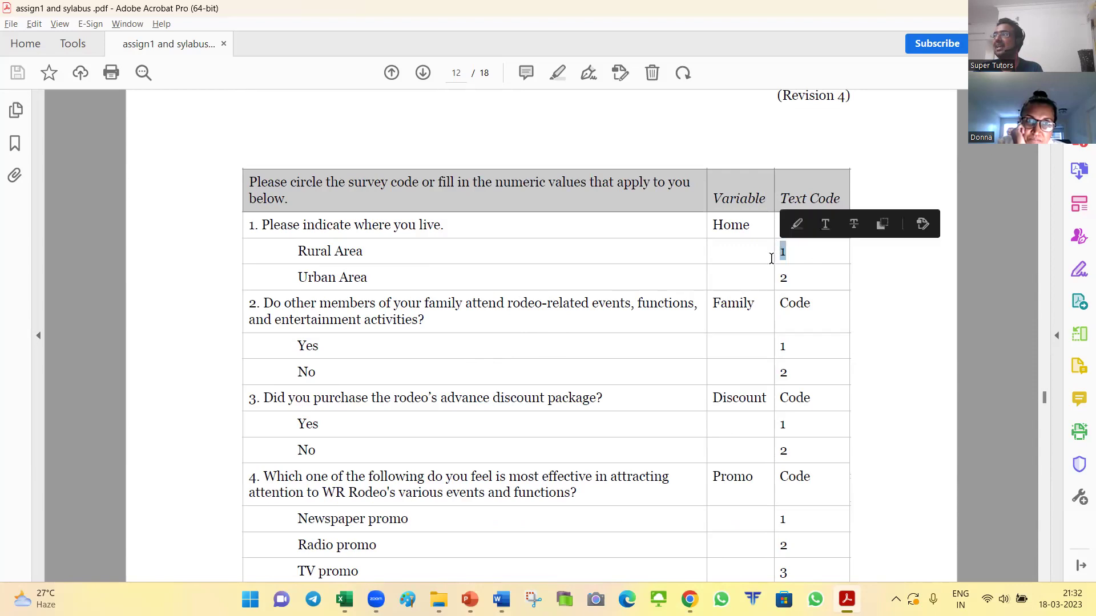
left_click(800, 283)
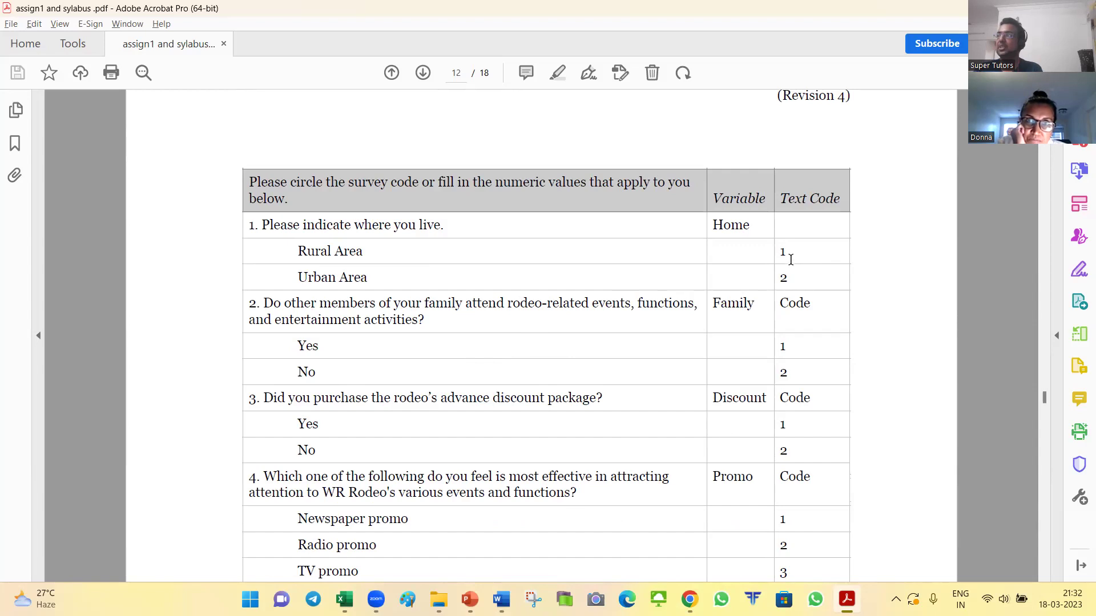
left_click_drag(296, 253, 363, 252)
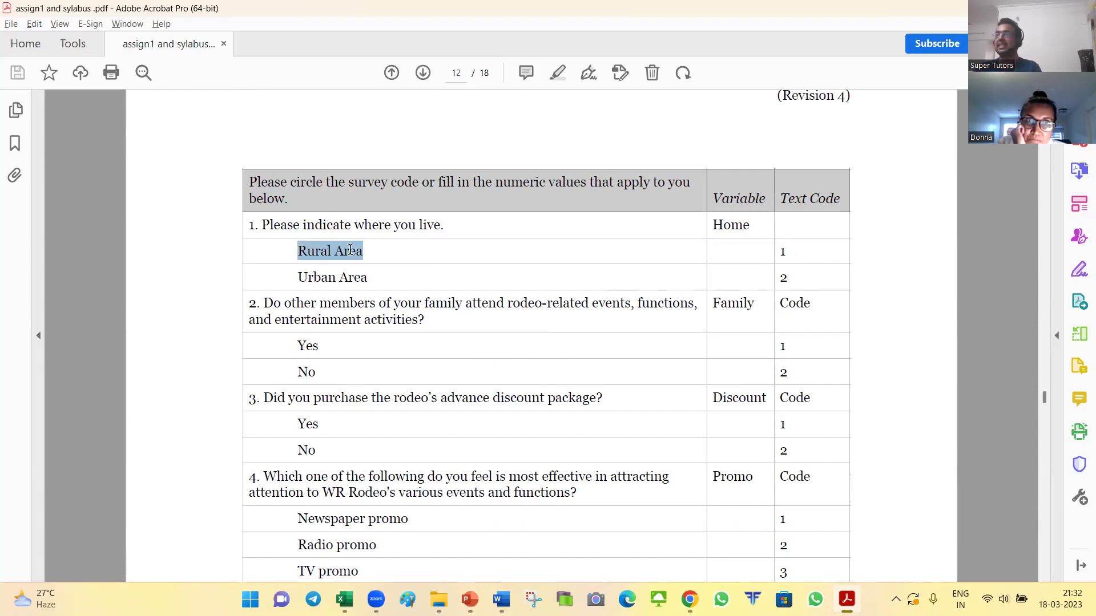
key("Right")
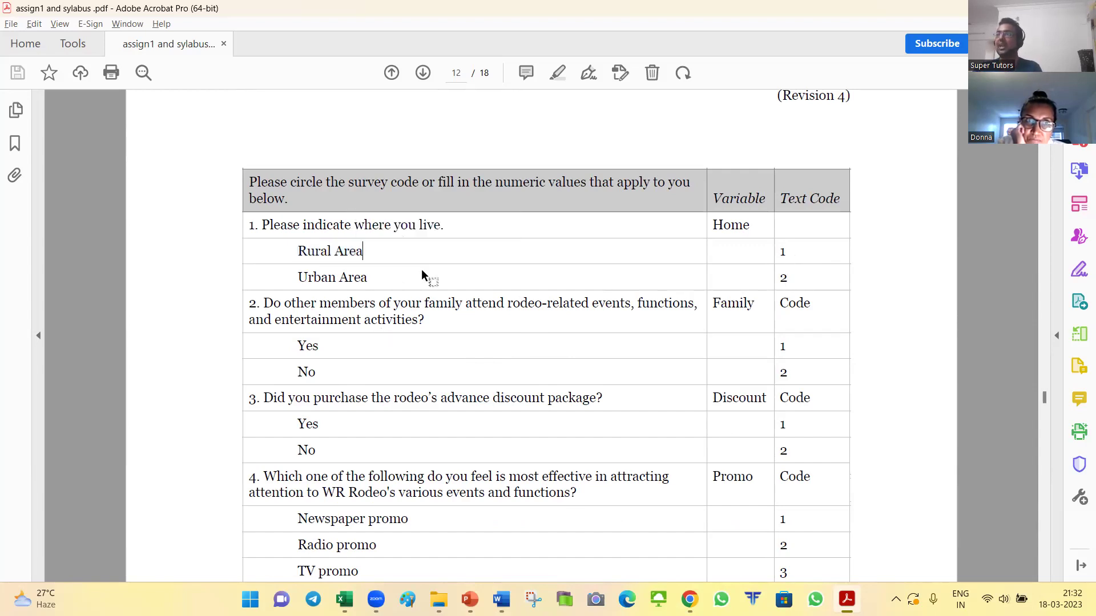
left_click_drag(298, 251, 363, 252)
left_click_drag(298, 278, 367, 278)
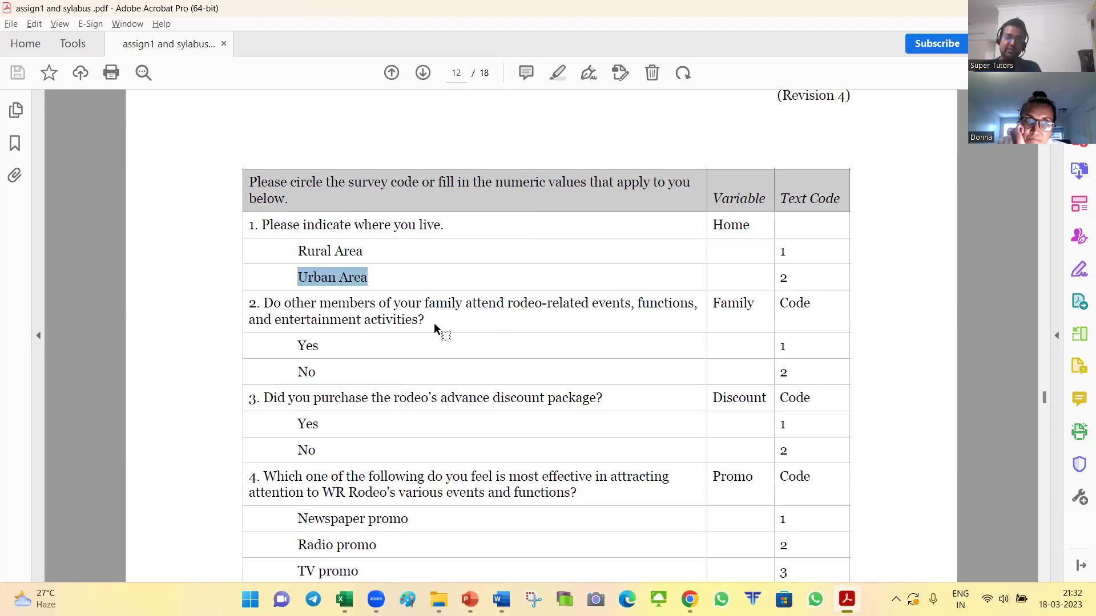
Step: Scroll past the data table to the page 14 recoding instructions
scroll(433, 323, "down", 2)
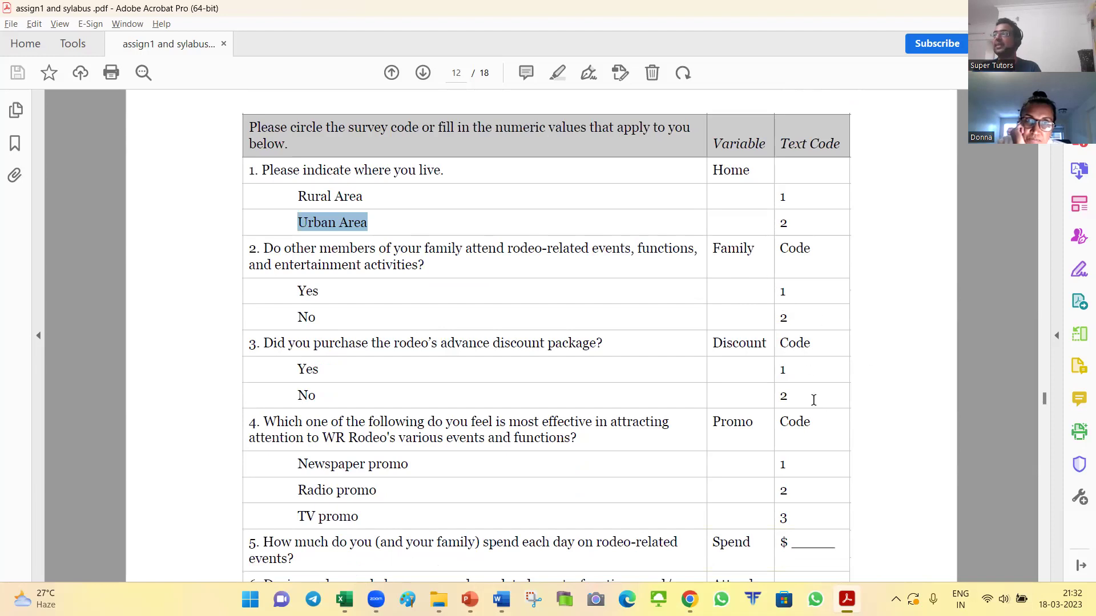
scroll(815, 360, "down", 15)
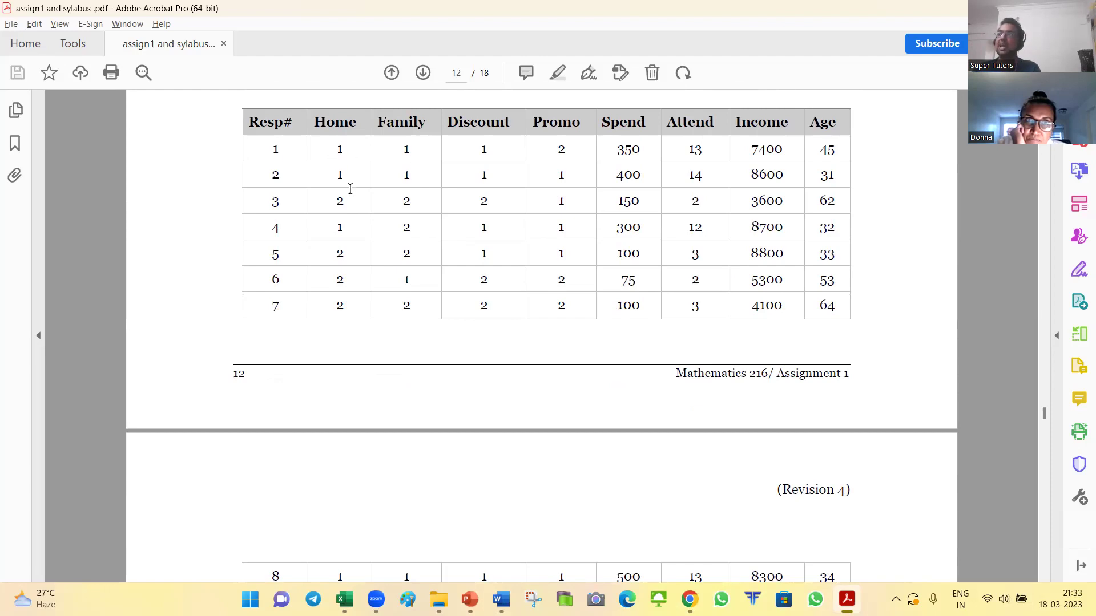
scroll(423, 274, "up", 10)
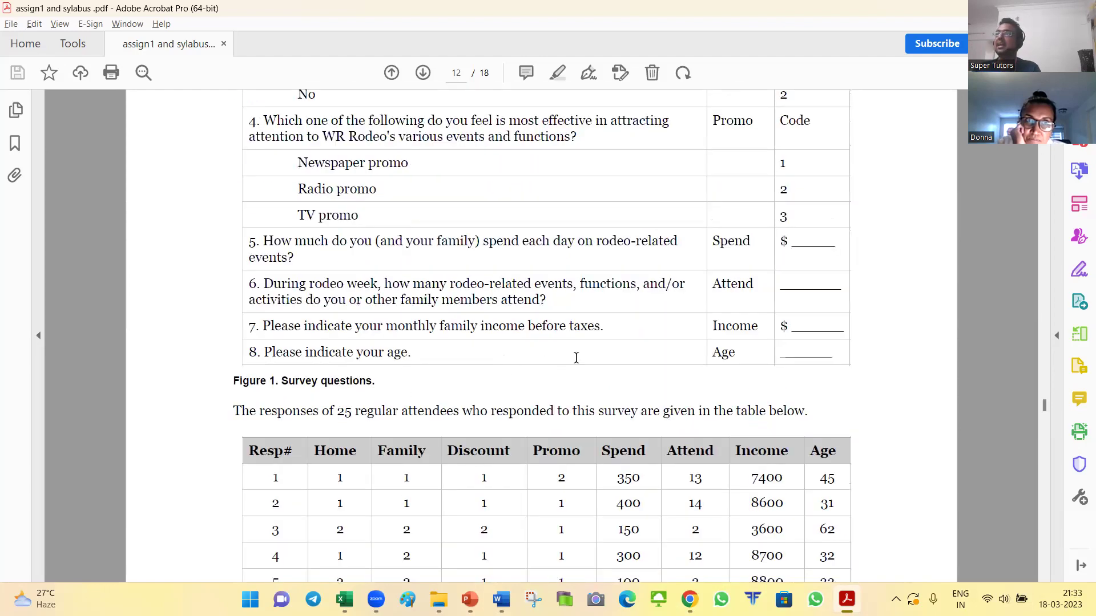
scroll(469, 298, "down", 1)
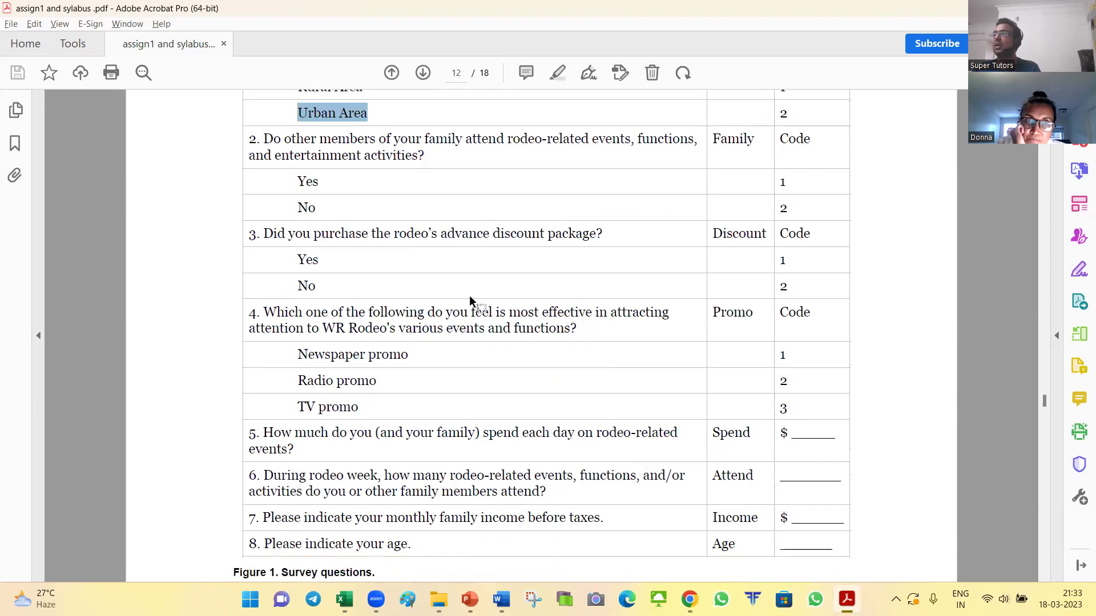
scroll(371, 320, "down", 10)
scroll(474, 371, "up", 4)
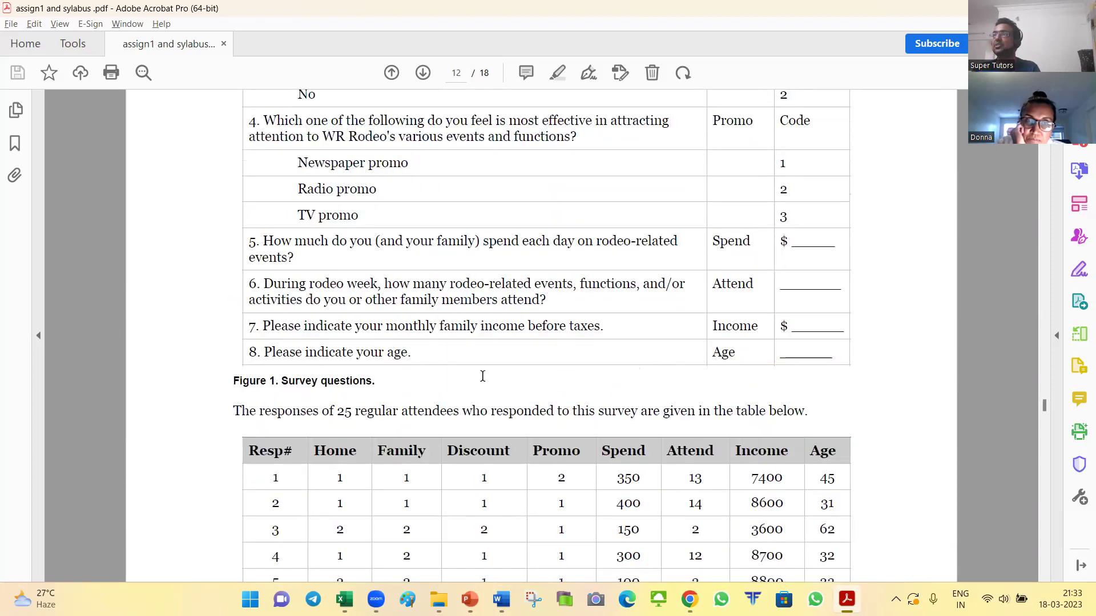
scroll(567, 363, "down", 9)
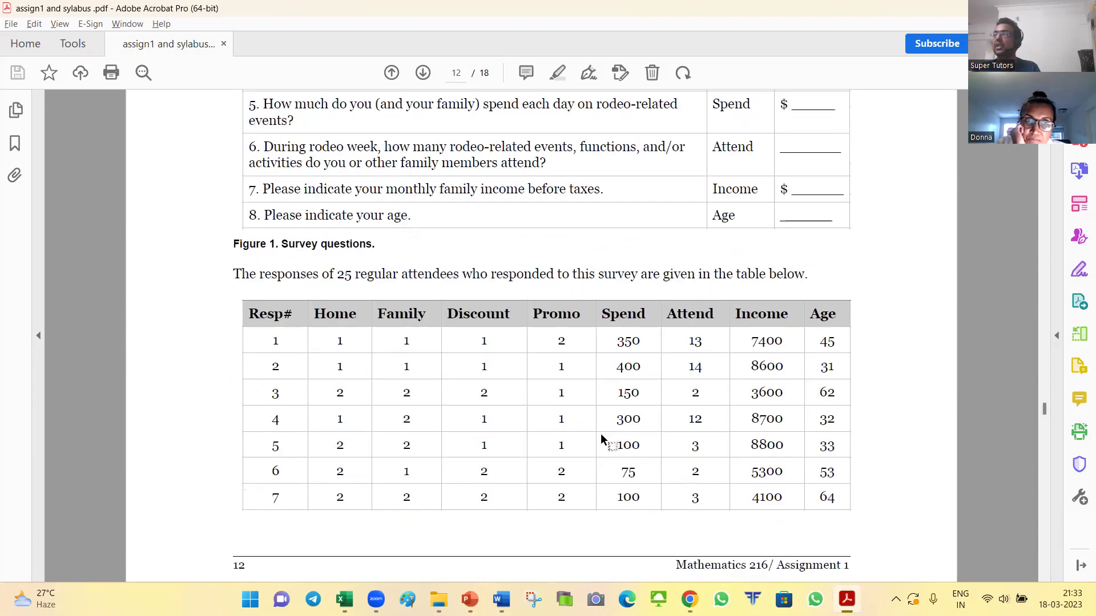
scroll(574, 429, "down", 1)
scroll(548, 400, "down", 15)
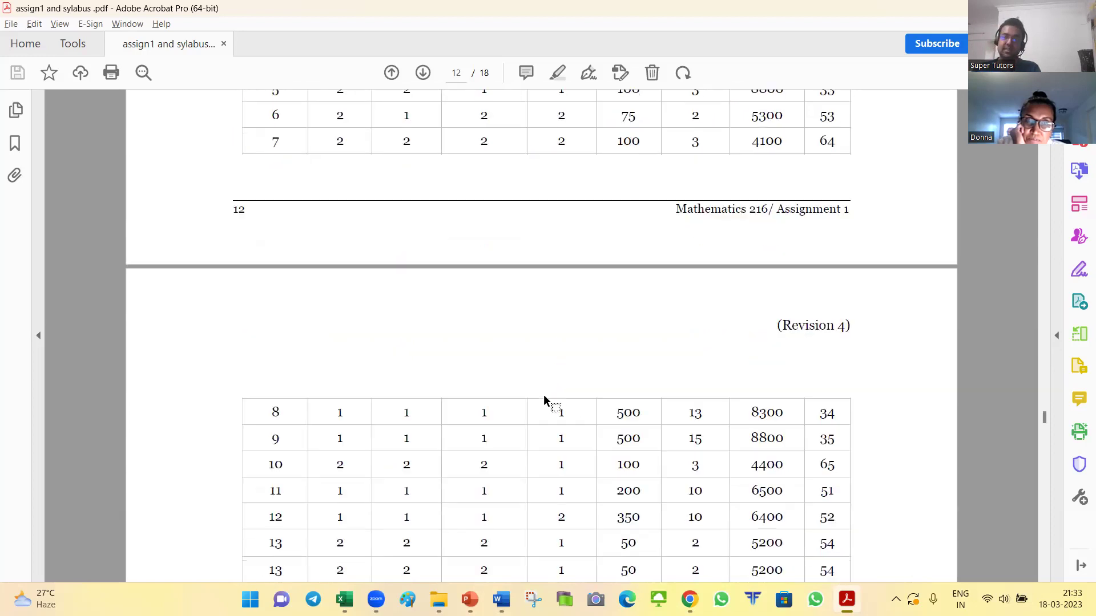
scroll(337, 325, "down", 20)
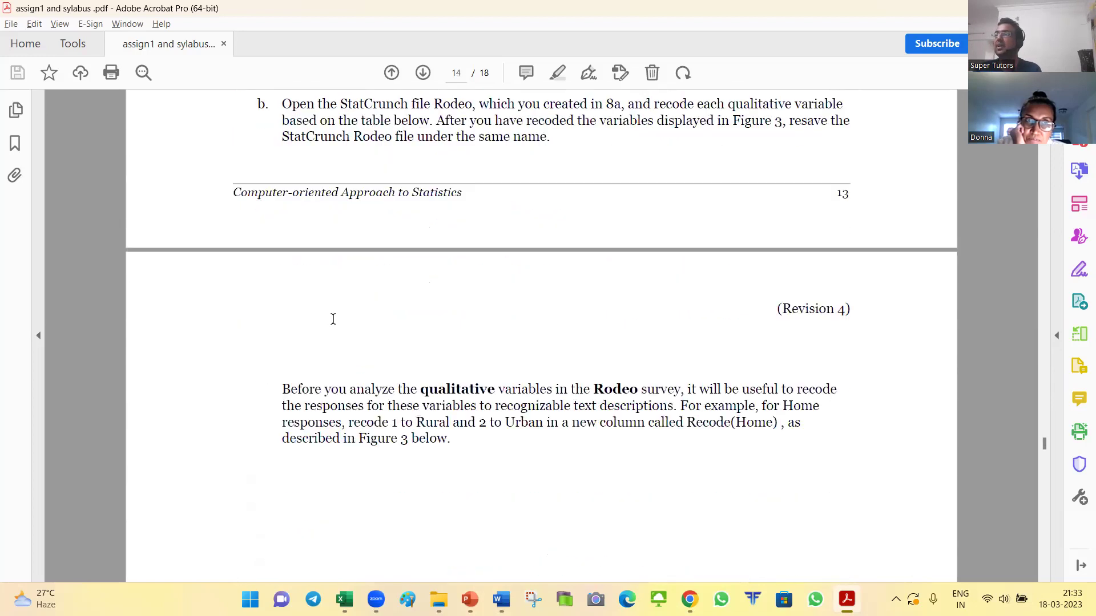
Step: Review Figure 3's recoding table on page 15, then bring back the StatCrunch Rodeo data table
scroll(334, 304, "down", 10)
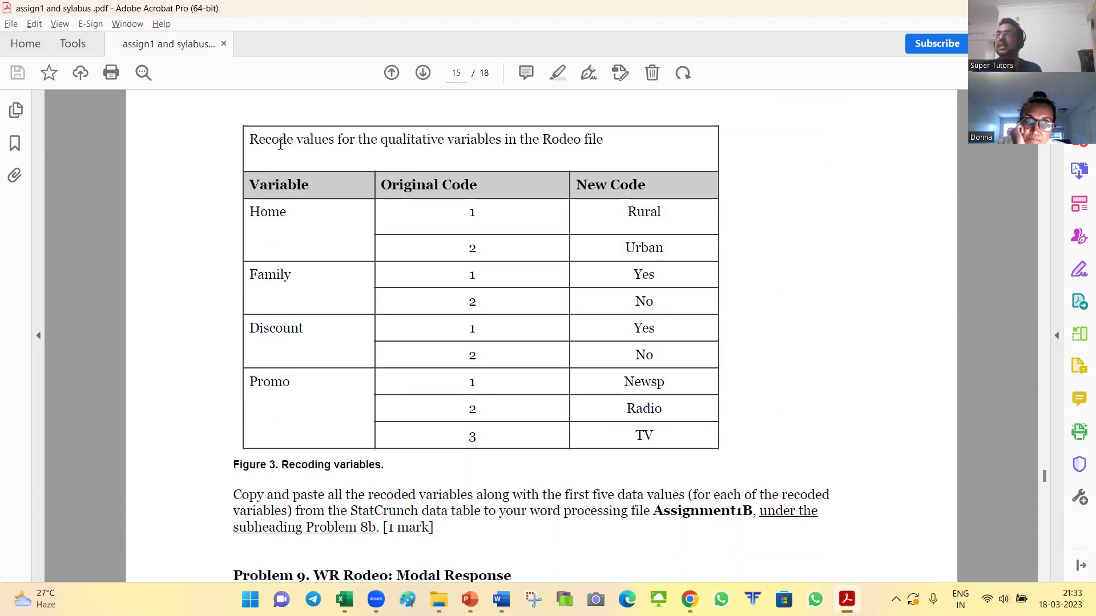
left_click(665, 412)
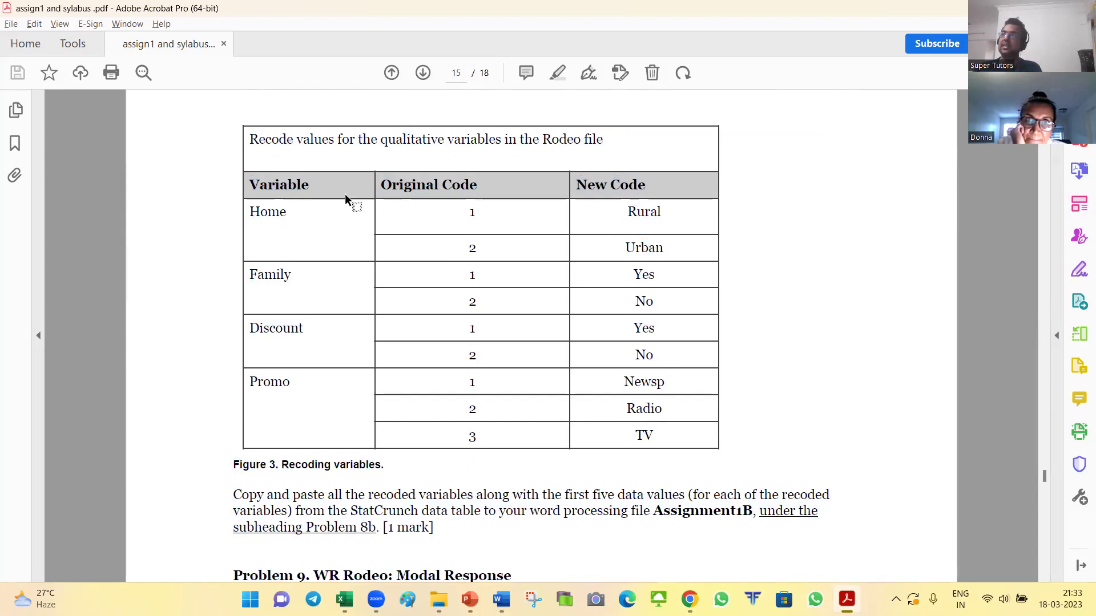
left_click_drag(467, 211, 525, 218)
left_click(476, 271)
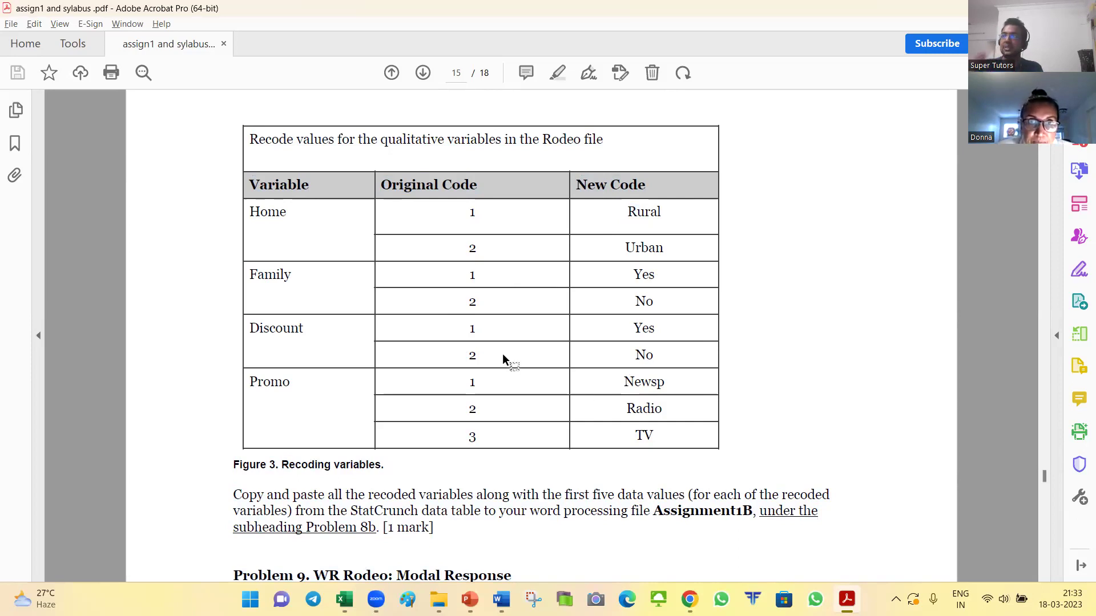
scroll(377, 427, "down", 3)
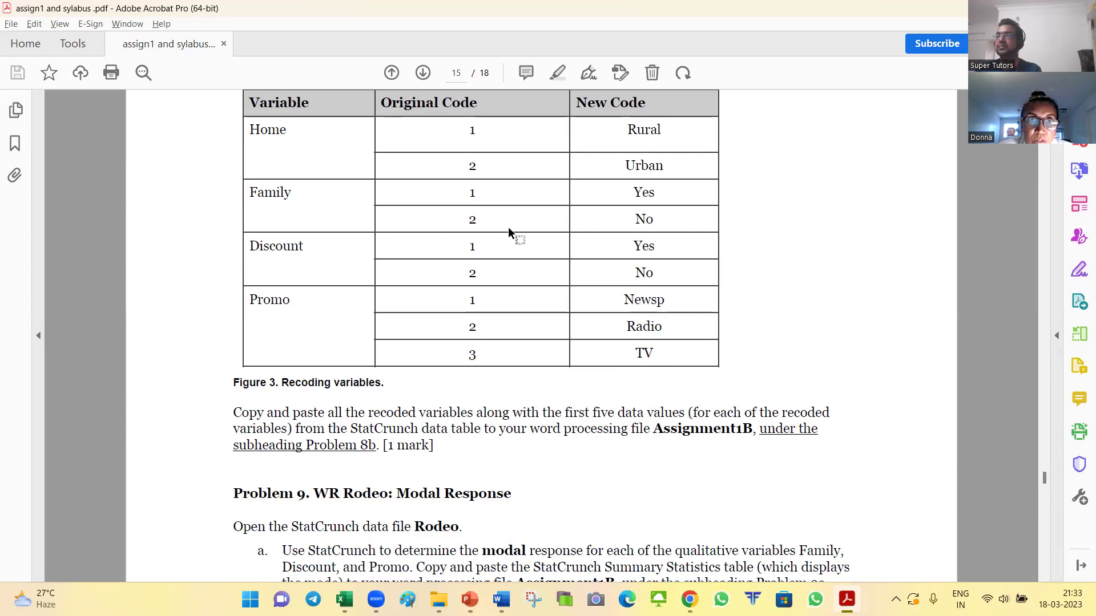
scroll(508, 227, "down", 3)
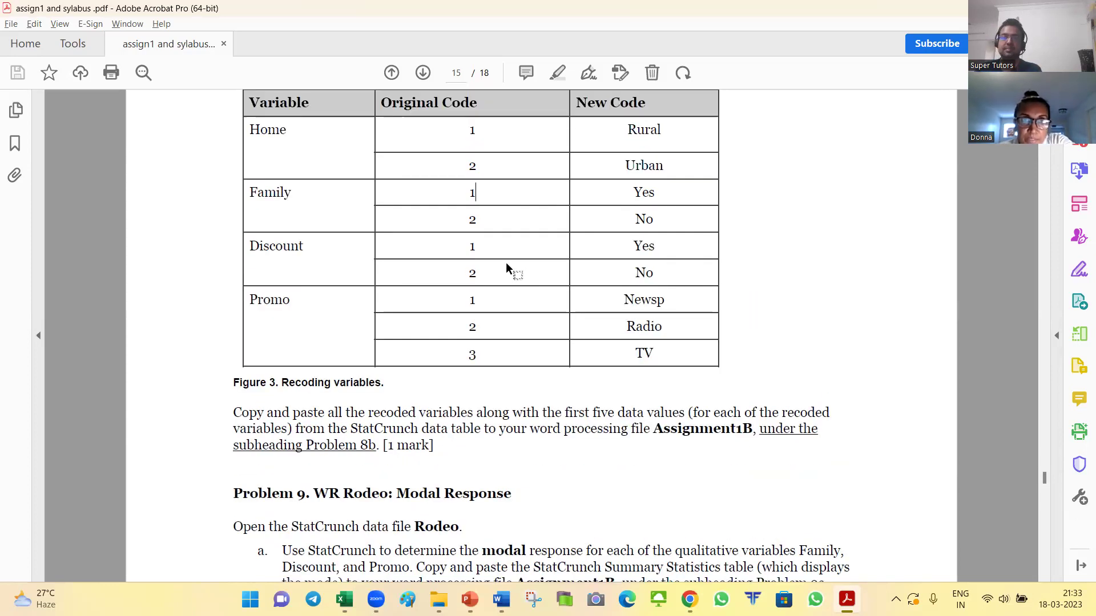
key("alt+Tab")
key("alt+Tab")
left_click(697, 279)
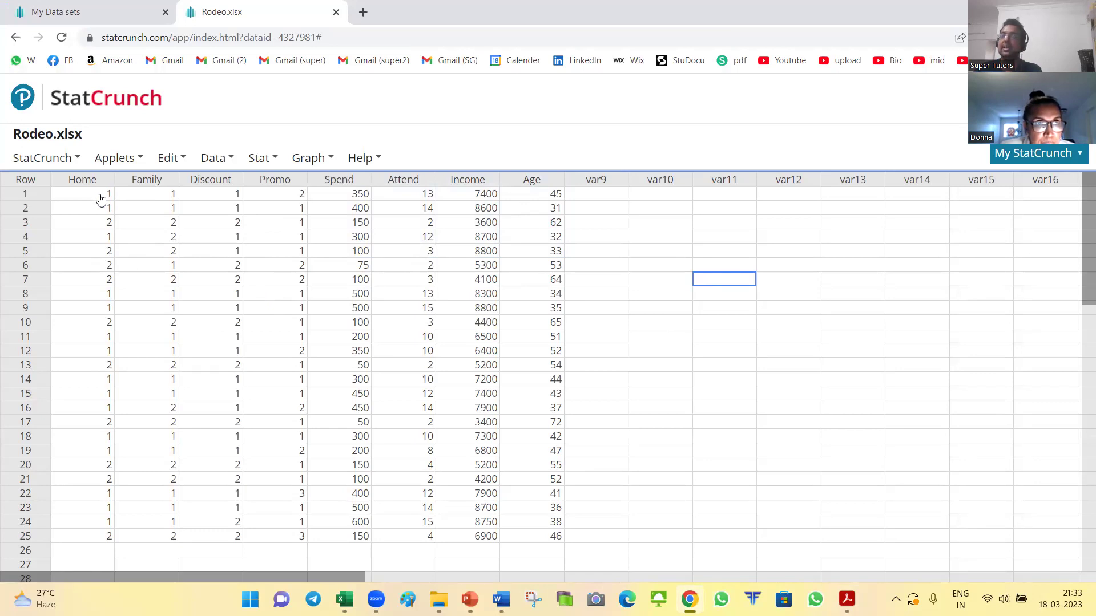
Step: Set up Data > Recode for the Home column into a new column and open its code 1/2 value table
key("alt+Tab")
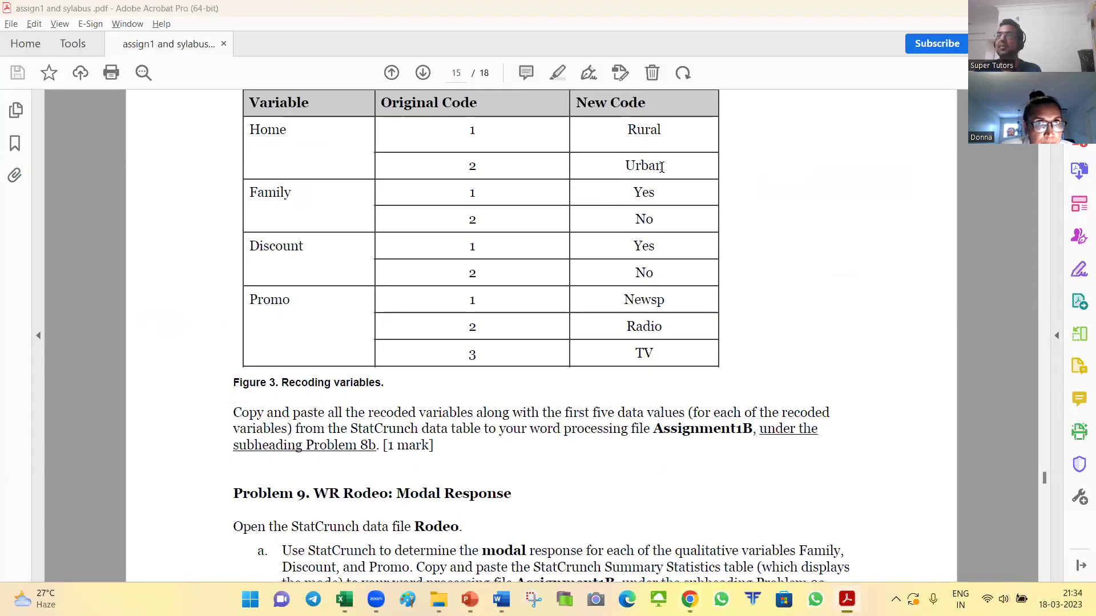
key("alt+Tab")
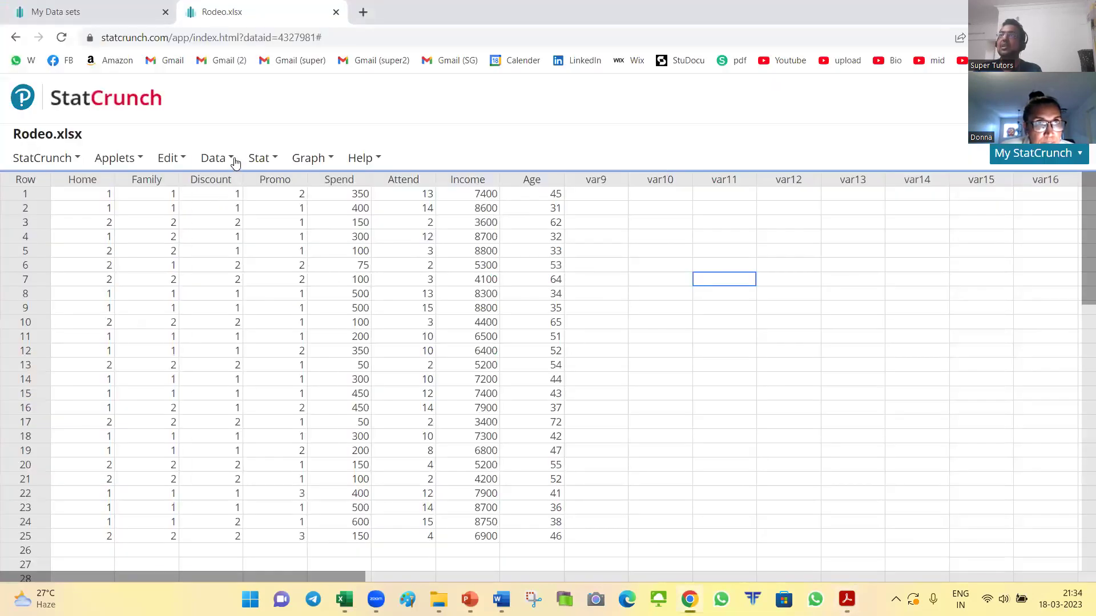
left_click(231, 161)
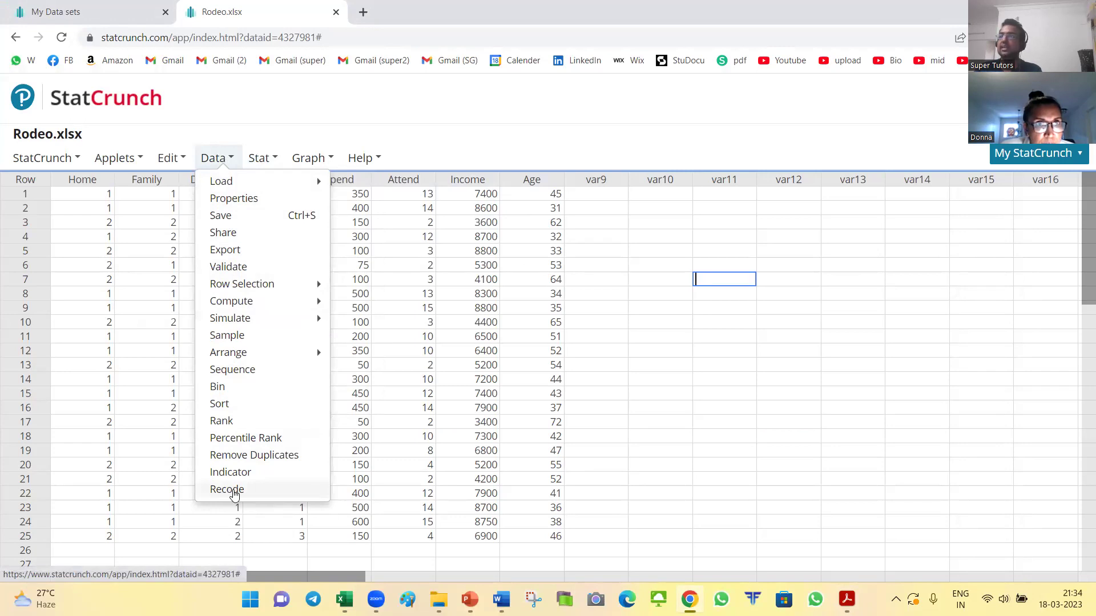
left_click(234, 492)
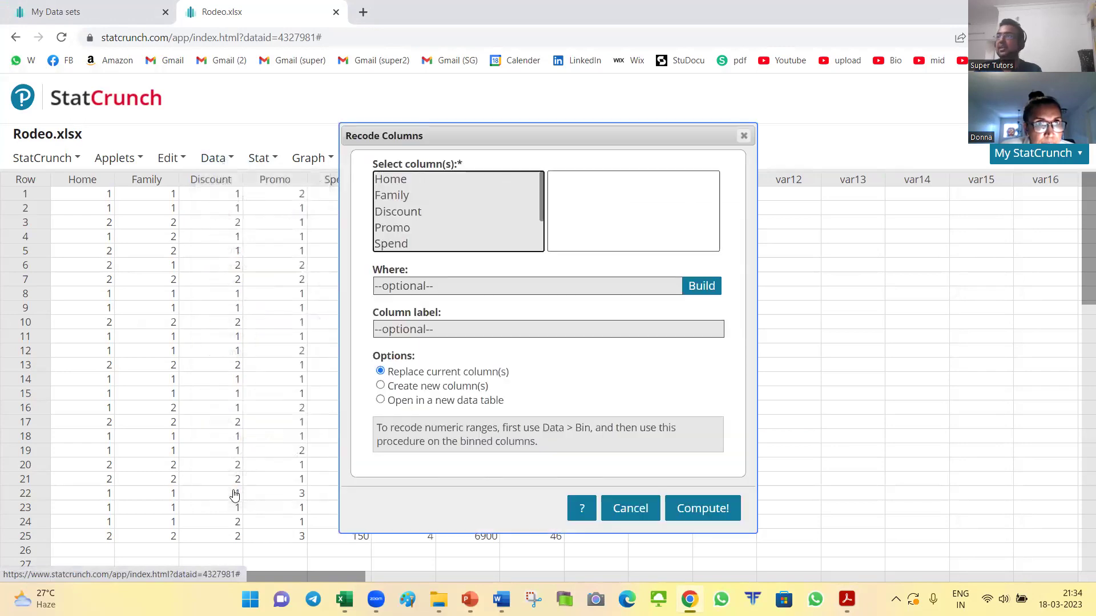
left_click(392, 181)
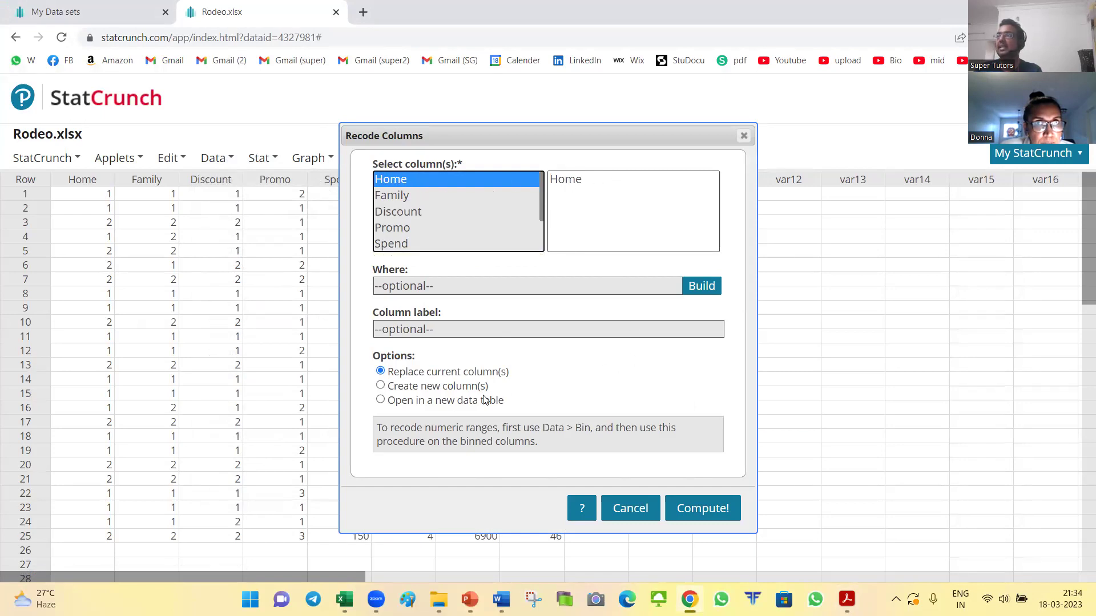
left_click(409, 393)
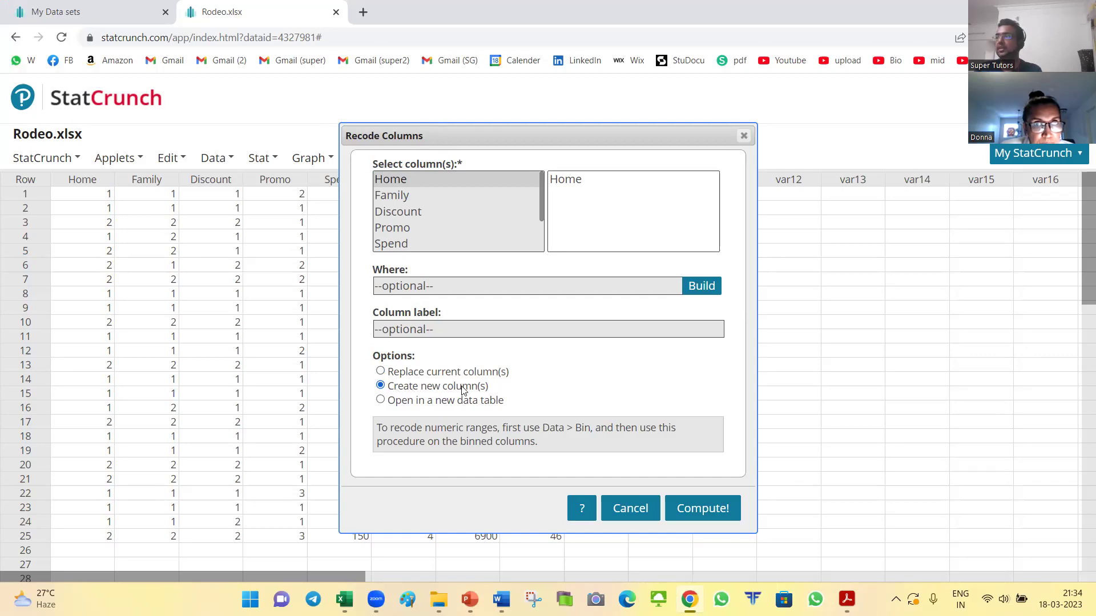
left_click(714, 517)
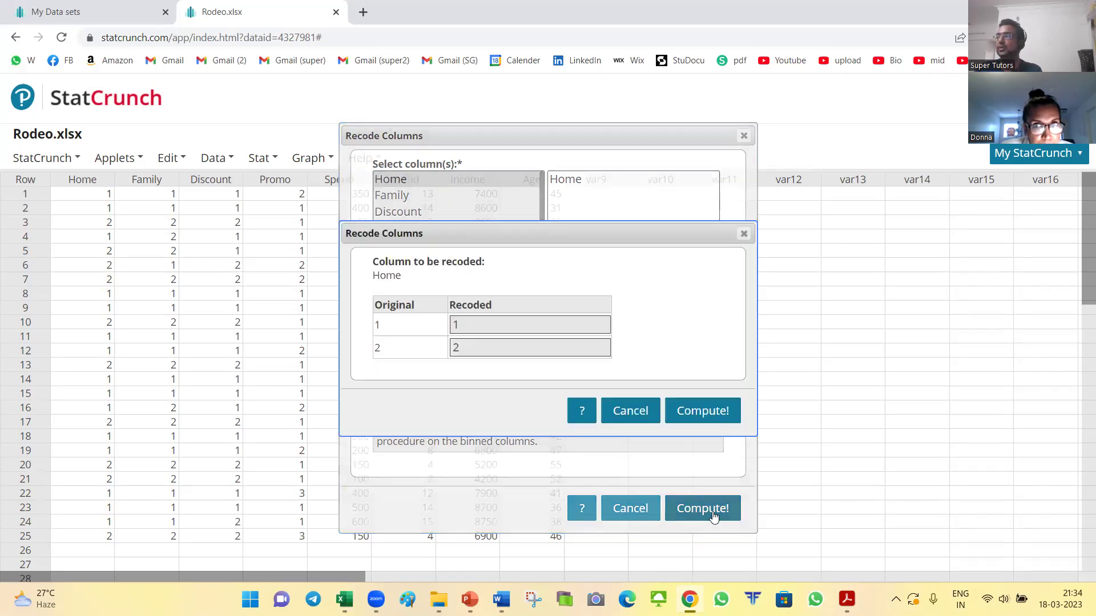
double_click(464, 325)
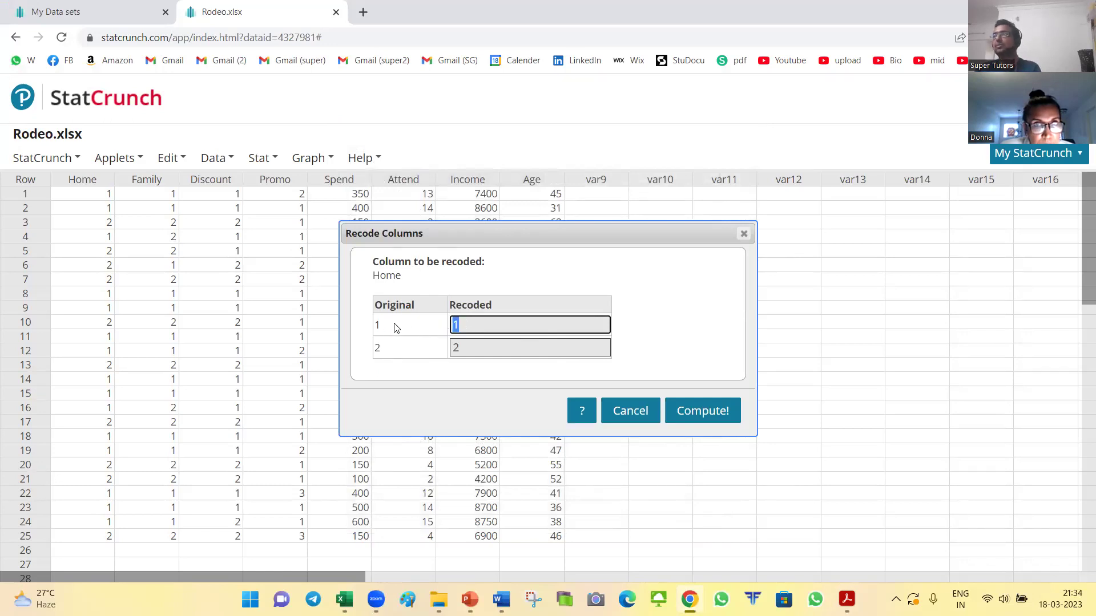
key("alt+Tab")
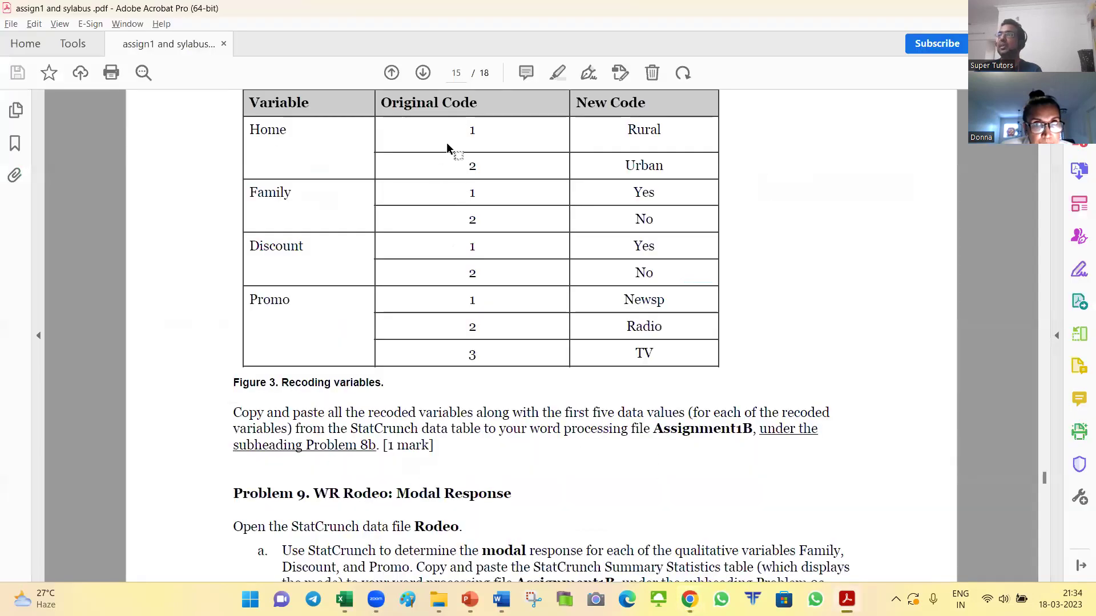
Step: Recode Home into a new column with 1 as Rural and 2 as Urban, copied from the PDF
scroll(473, 205, "up", 1)
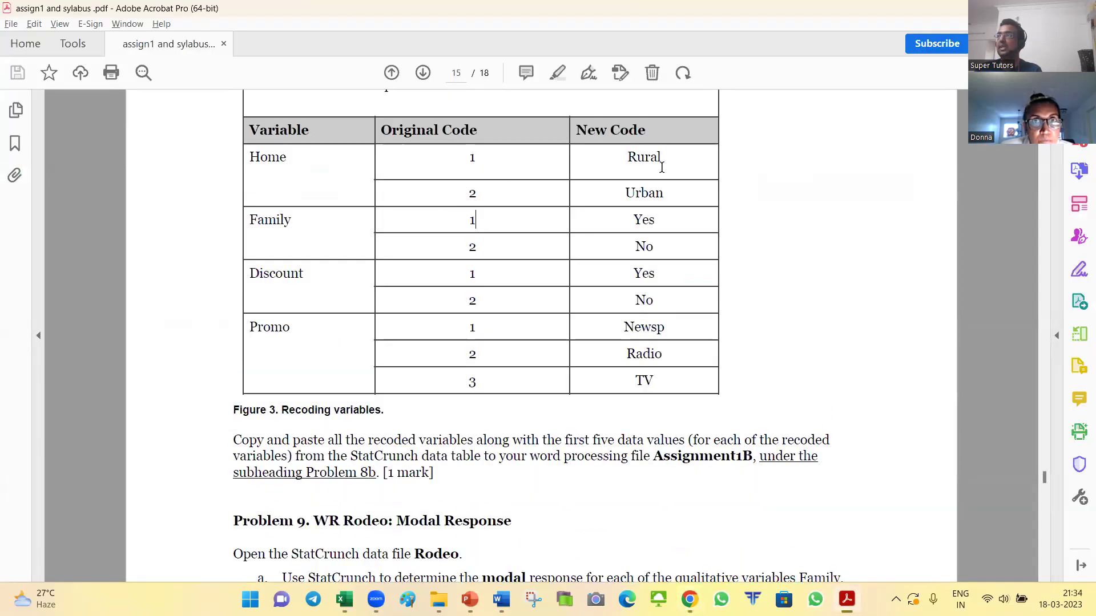
left_click_drag(627, 155, 662, 157)
key("ctrl+c")
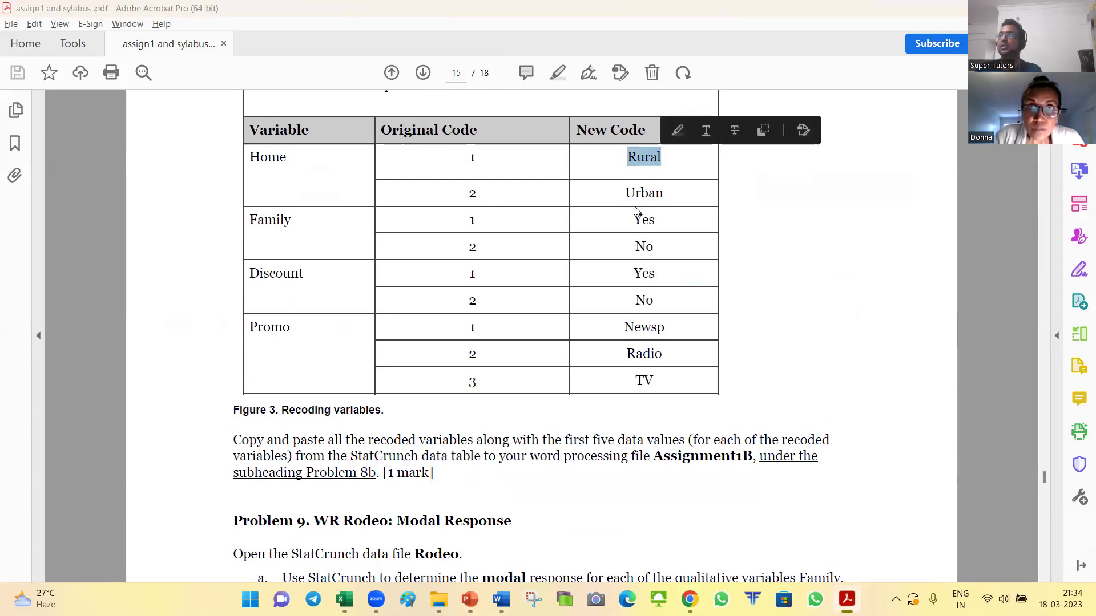
key("alt+Tab")
key("ctrl+v")
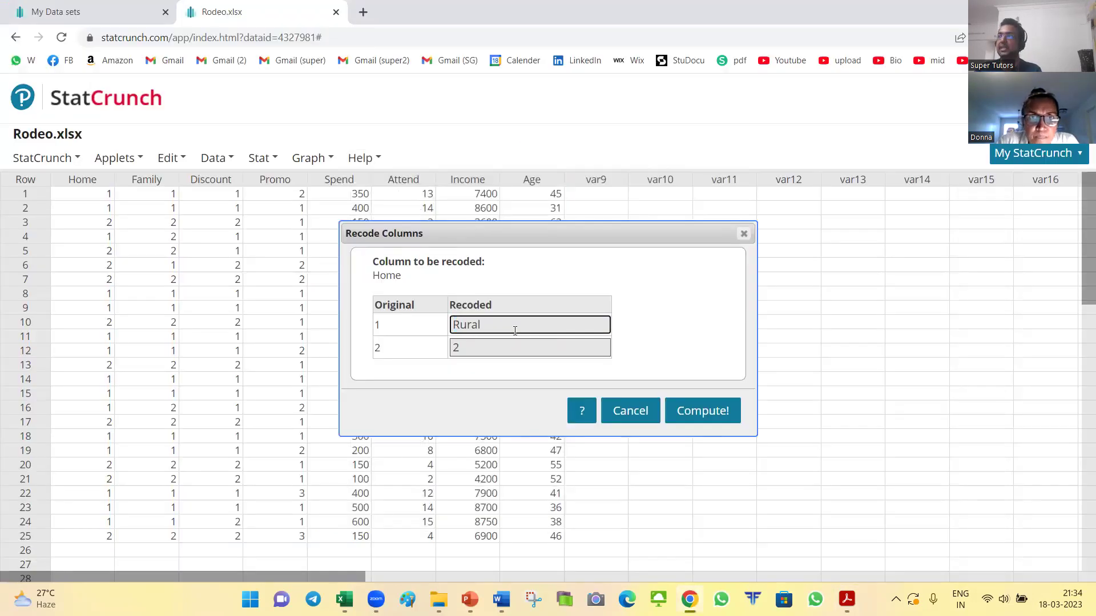
key("alt+Tab")
left_click_drag(626, 193, 664, 193)
key("ctrl+c")
key("alt+Tab")
left_click(539, 346)
key("ctrl+v")
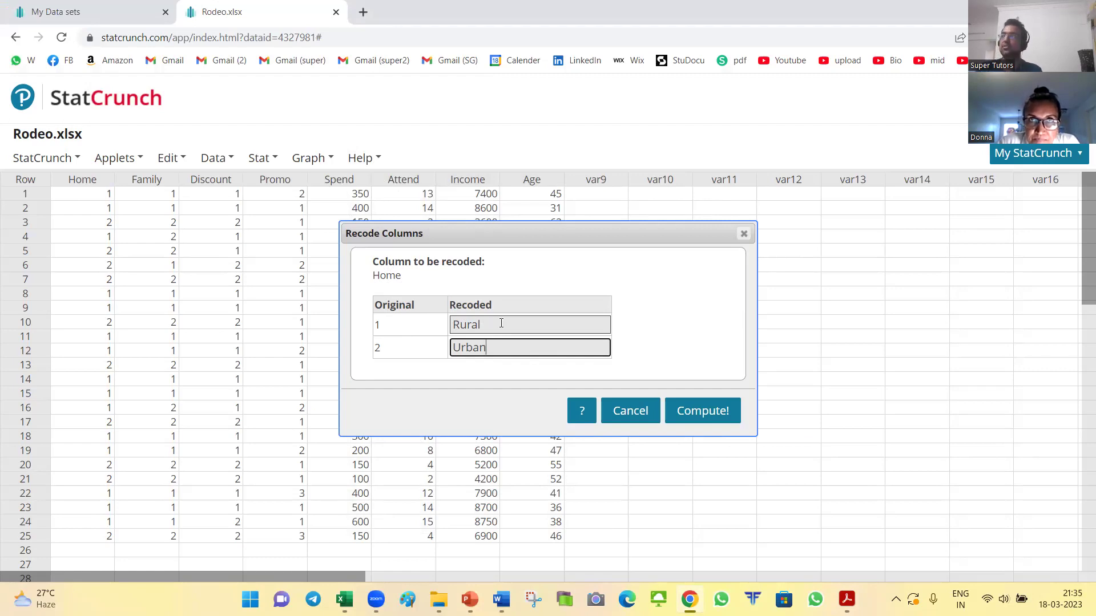
left_click(706, 419)
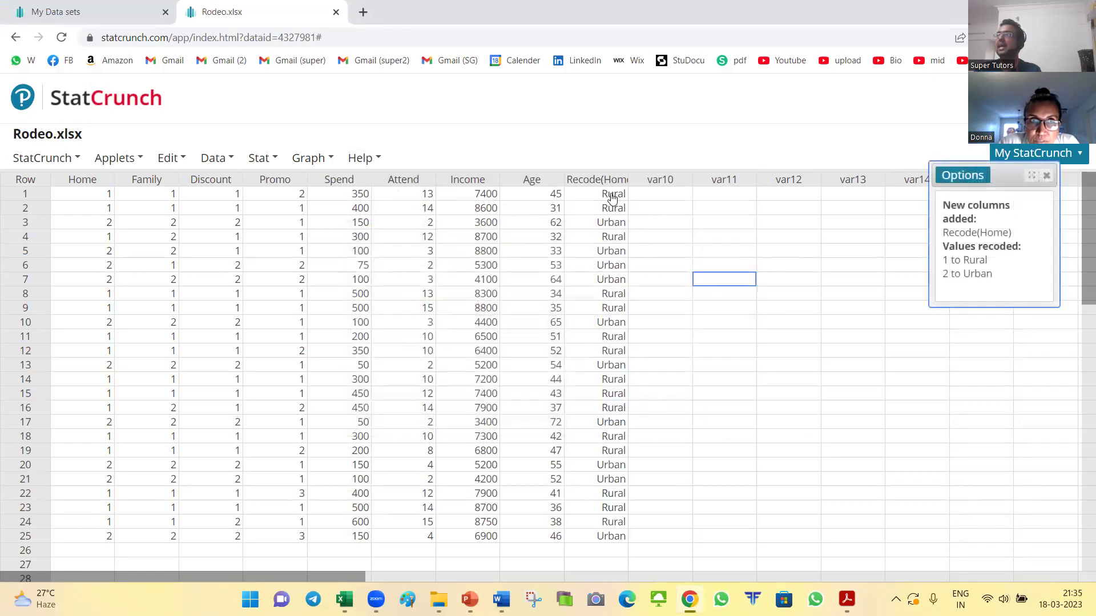
Step: Widen the Recode(Home) column, check its recoded values, and close the recode summary panel
left_click_drag(628, 178, 662, 178)
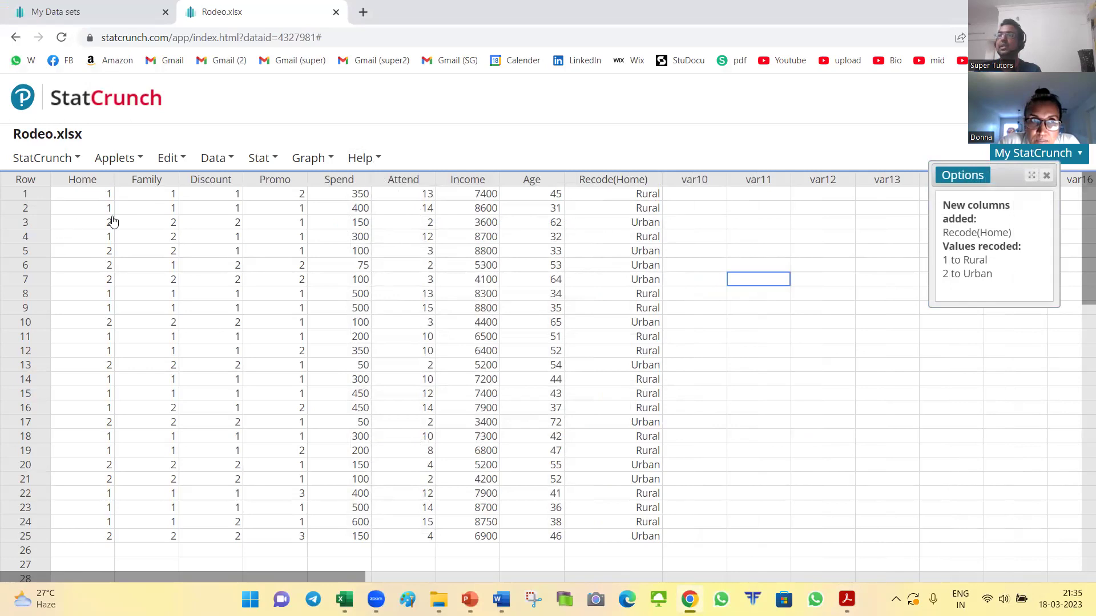
left_click(632, 222)
left_click(636, 265)
left_click(637, 351)
left_click(637, 425)
left_click(826, 325)
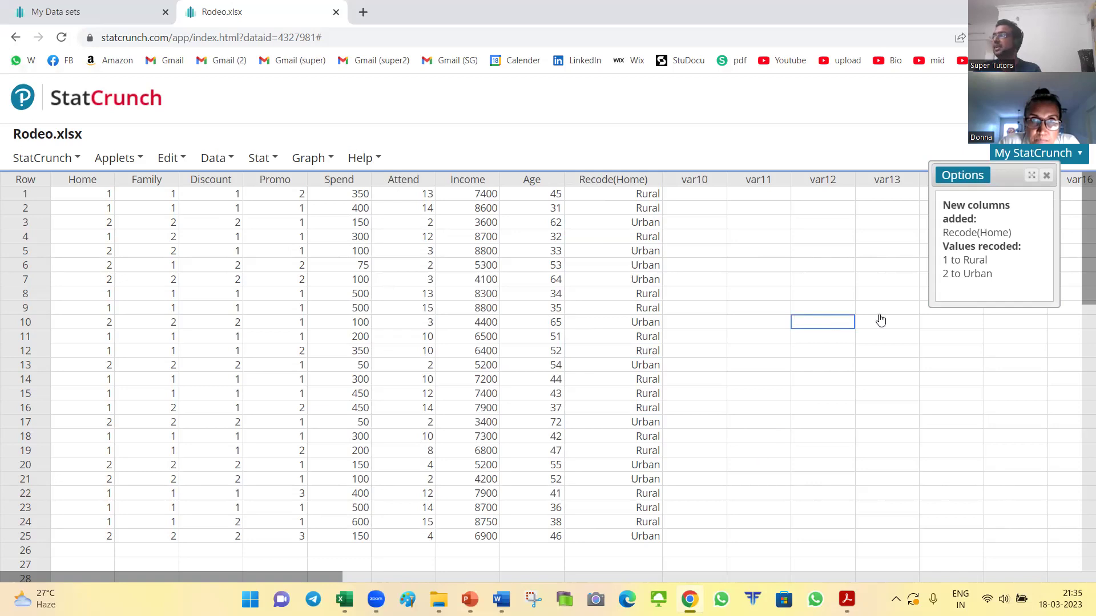
left_click(1046, 176)
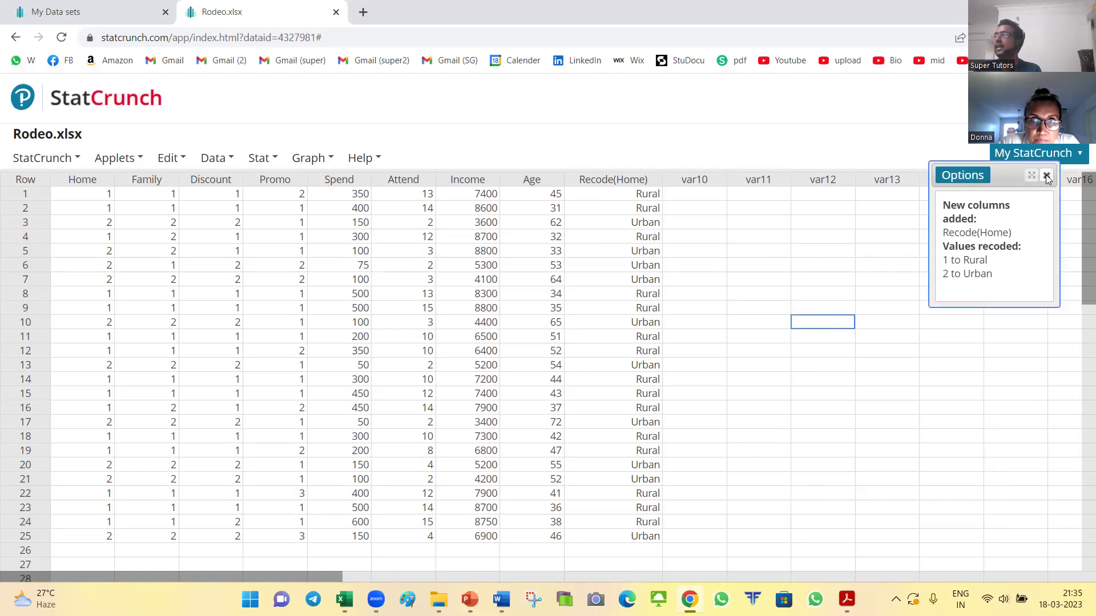
Step: Start another recode from the Data menu
left_click(254, 162)
left_click(215, 160)
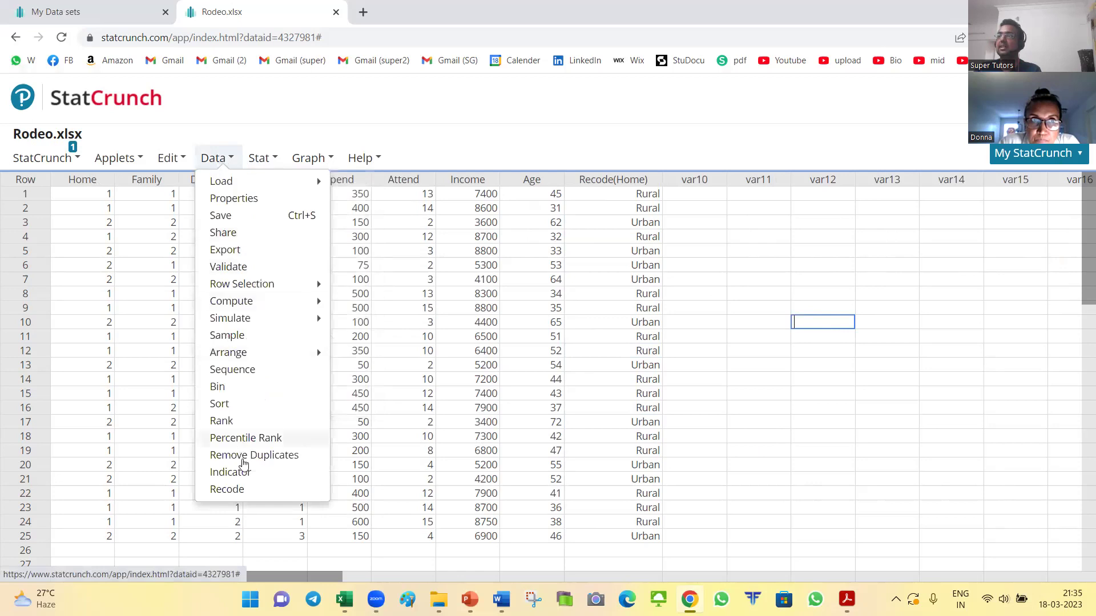
left_click(248, 491)
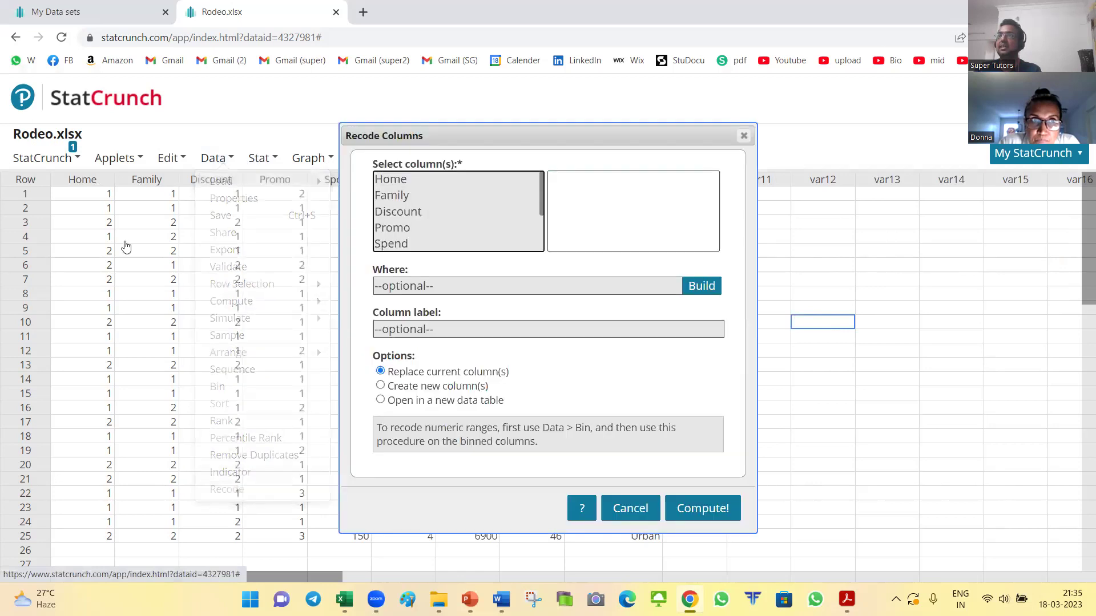
Step: Recode Family into a new column with code 1 as Yes and code 2 as No
left_click(393, 197)
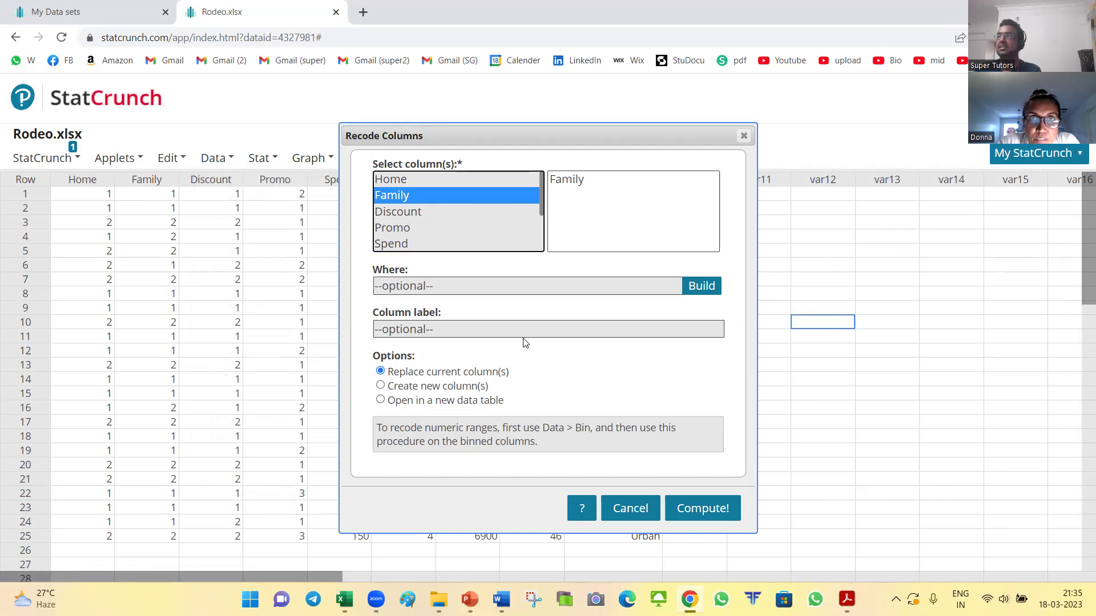
left_click(424, 390)
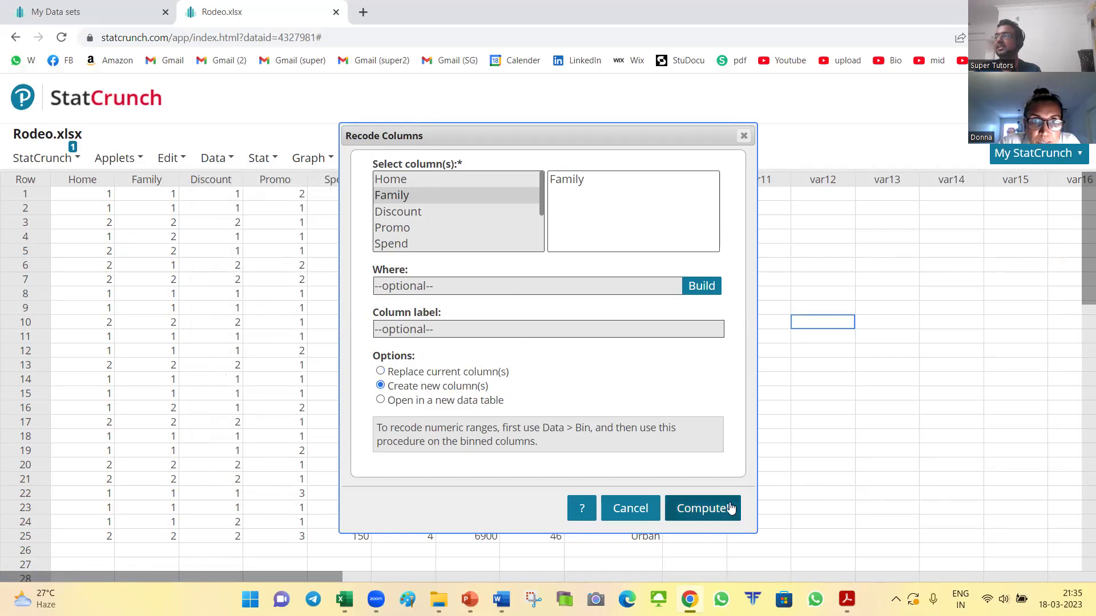
left_click(705, 510)
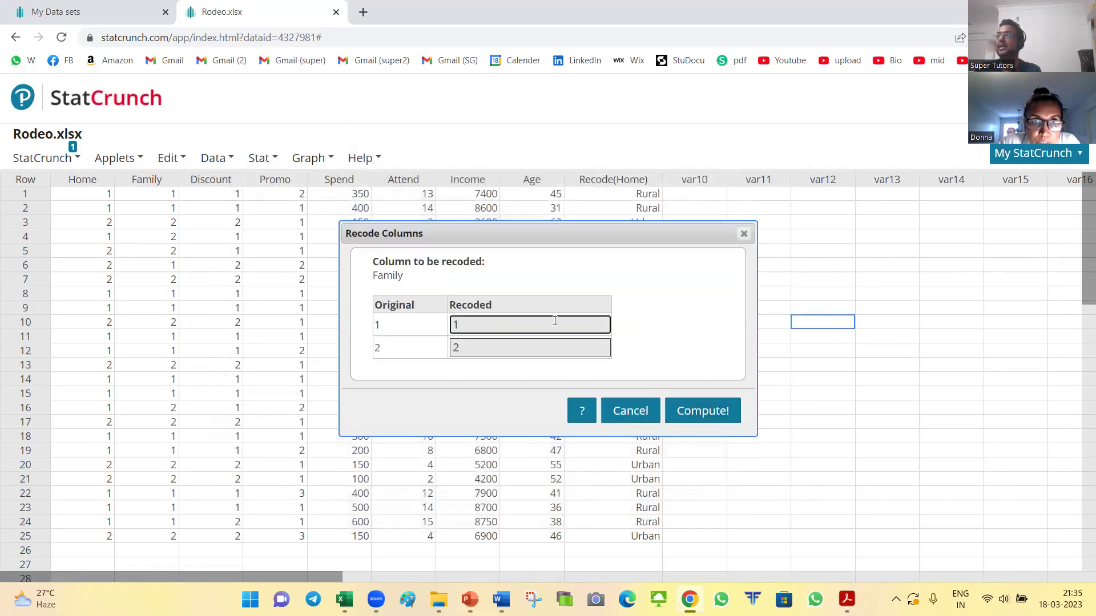
double_click(527, 324)
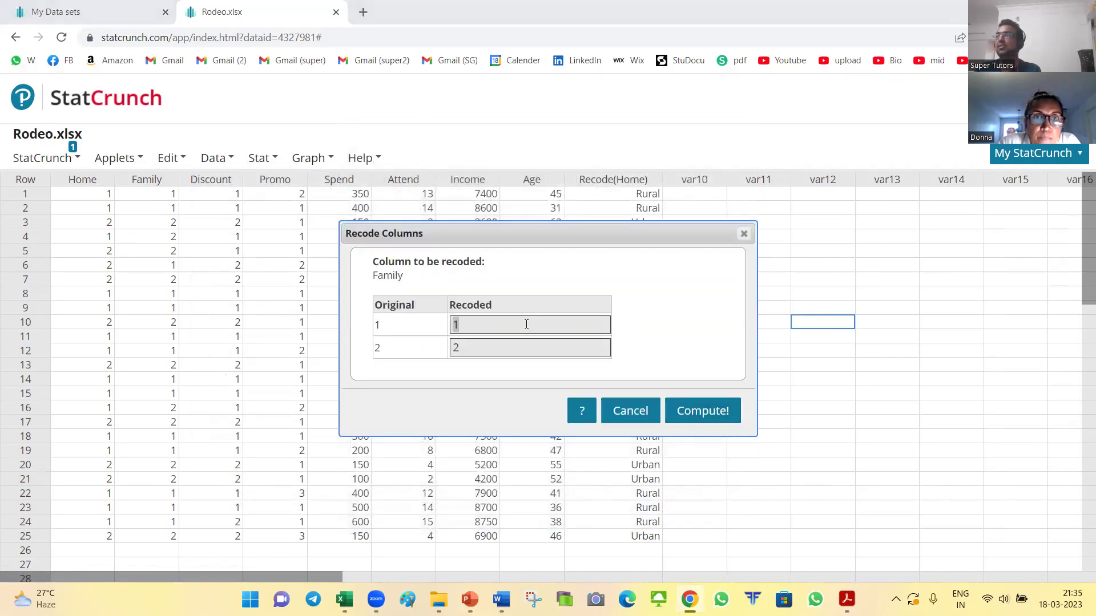
key("alt+Tab")
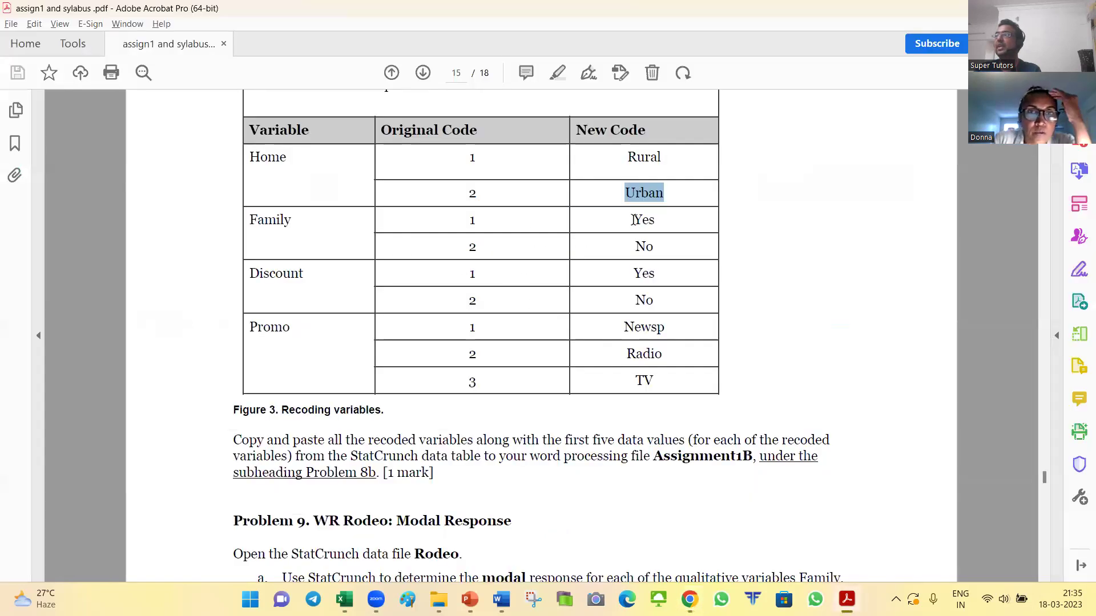
left_click_drag(632, 220, 655, 220)
key("ctrl+c")
key("alt+Tab")
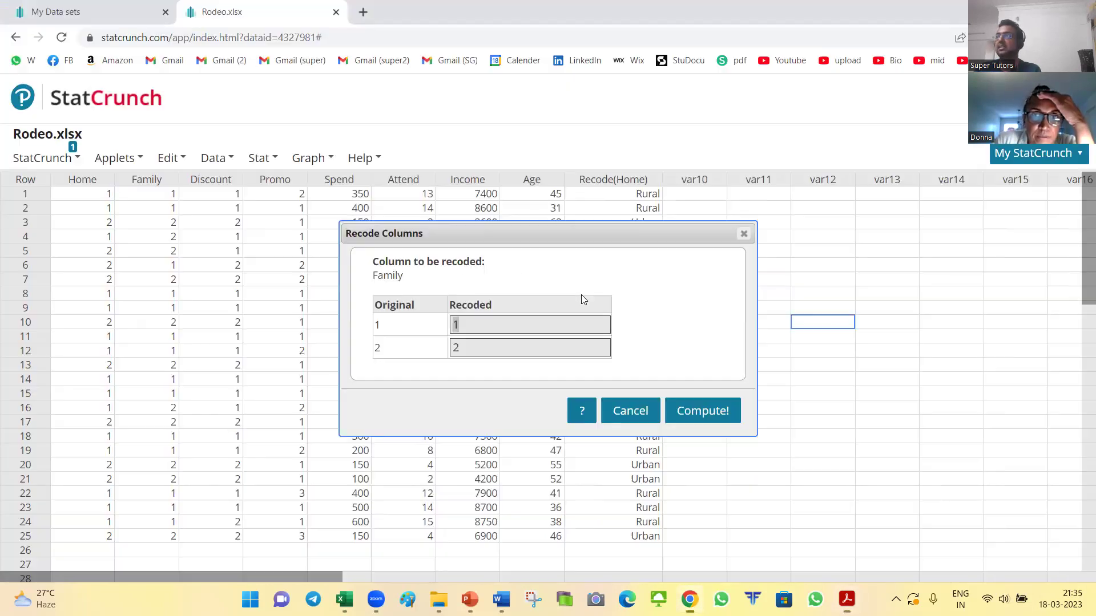
key("ctrl+v")
key("Tab")
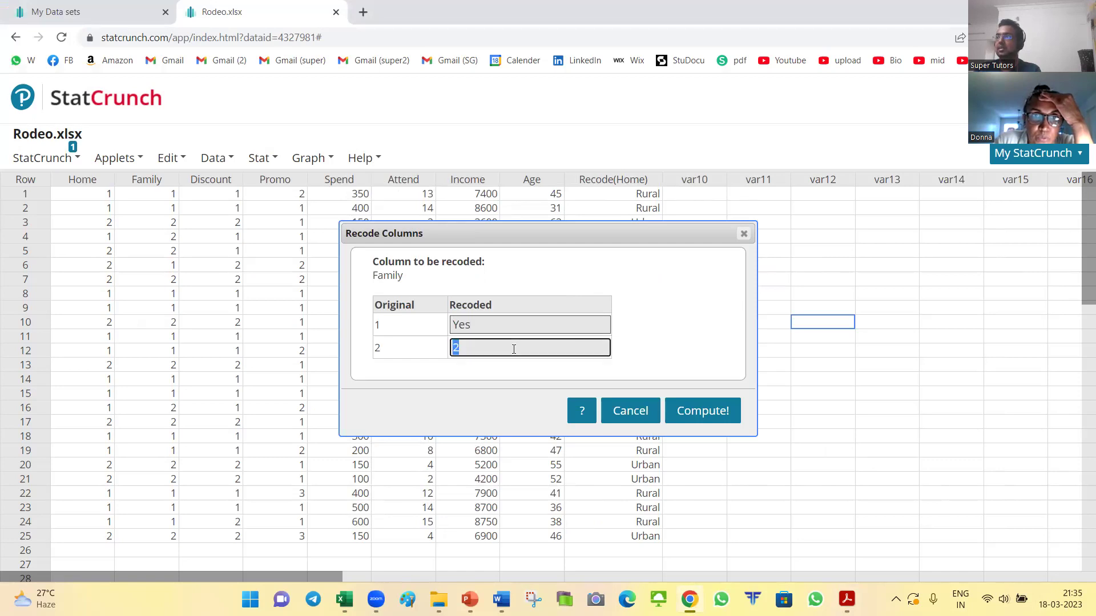
type("No")
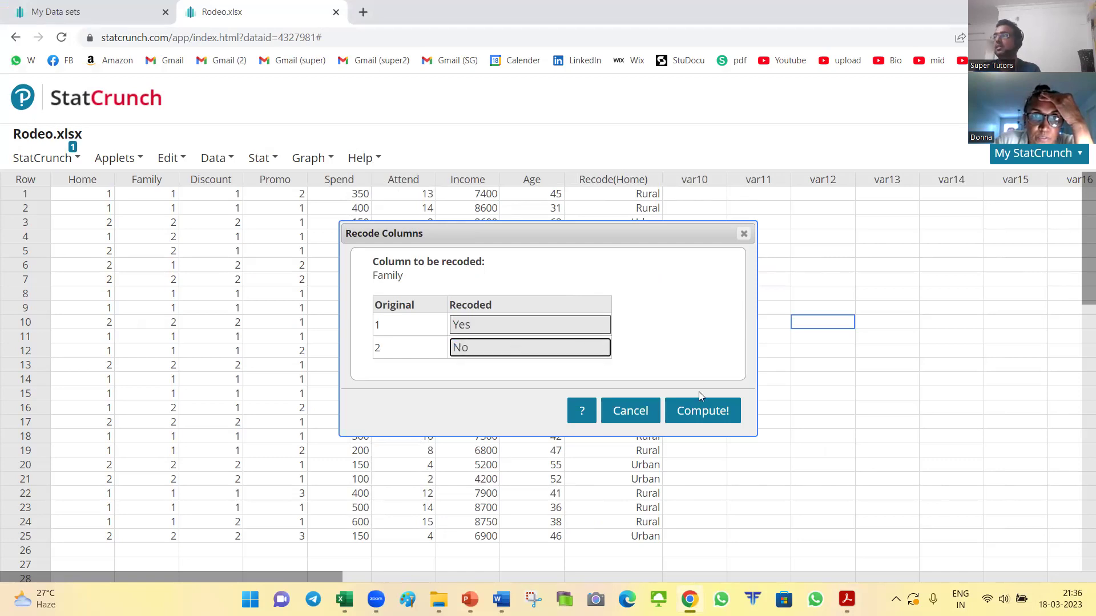
left_click(707, 413)
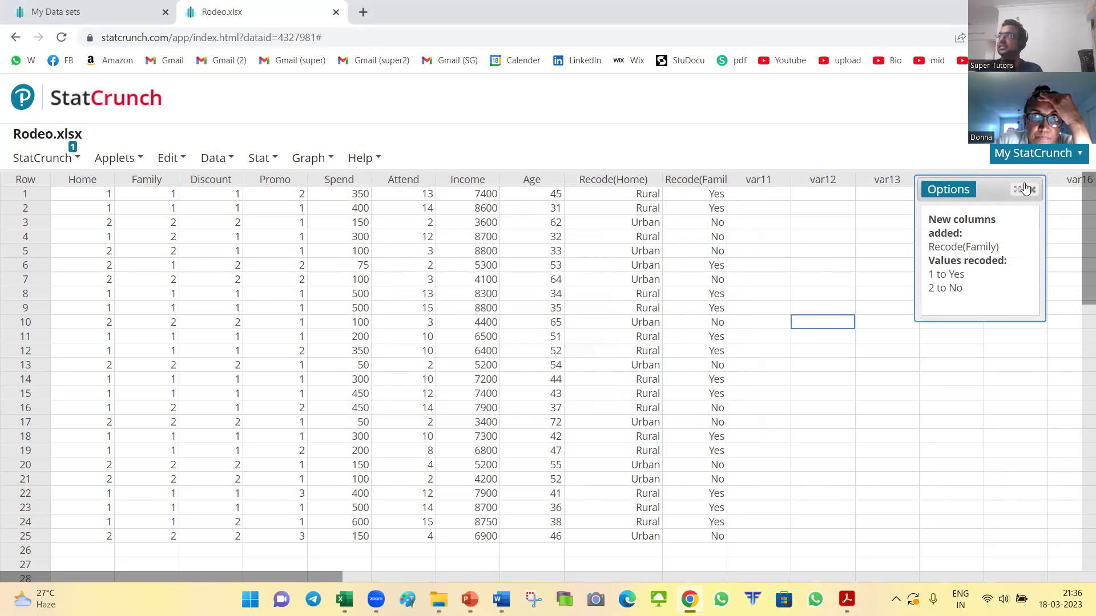
Step: Browse the Family recode result's Options menu, opening and cancelling the edit settings
left_click(952, 193)
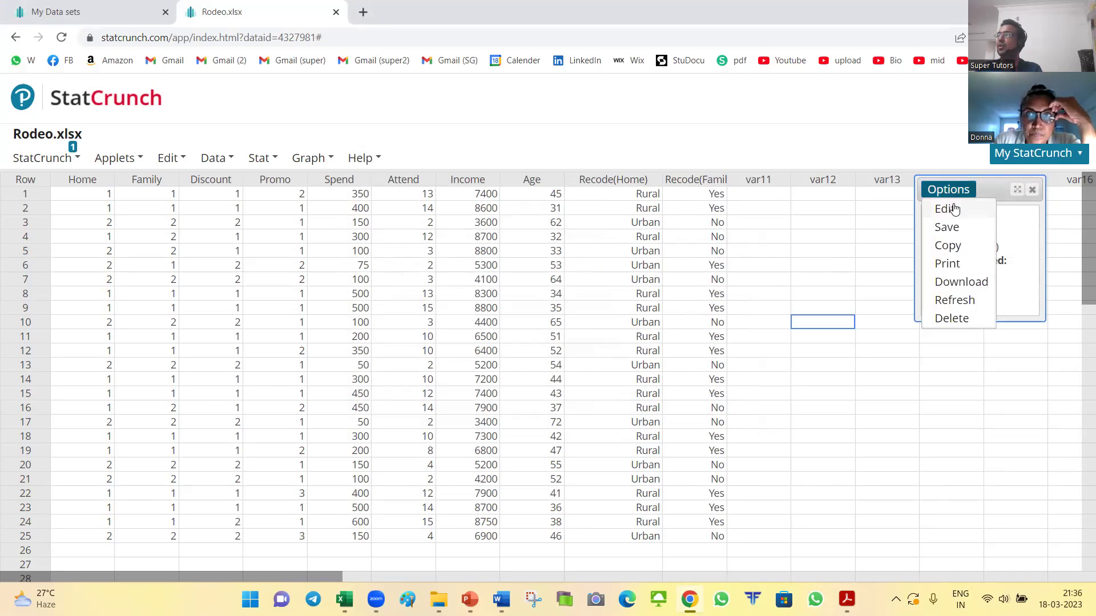
left_click(945, 209)
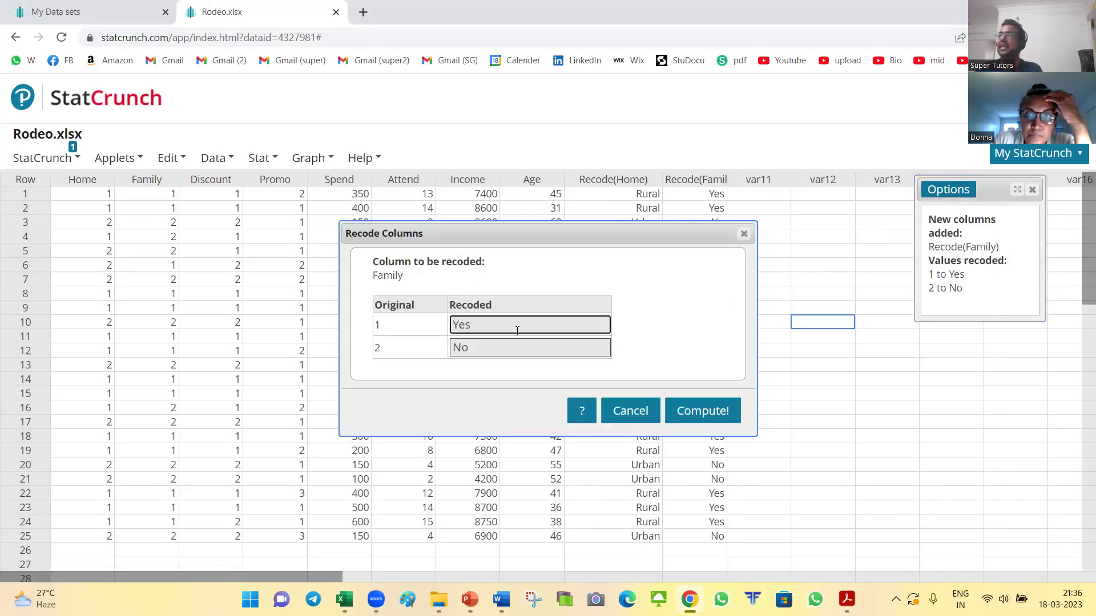
left_click(704, 387)
left_click(703, 411)
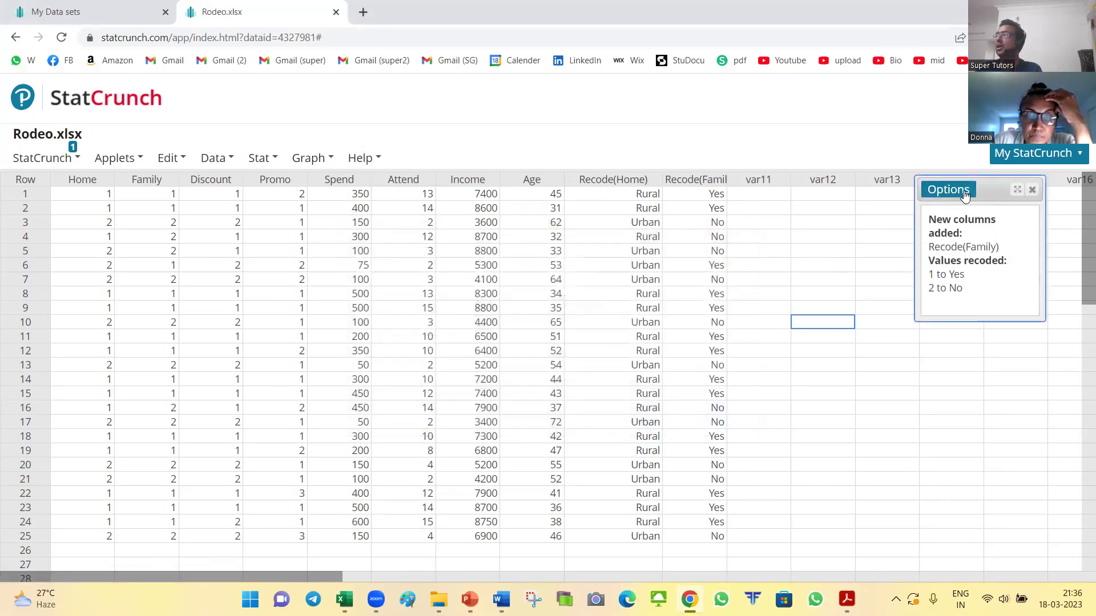
left_click(948, 189)
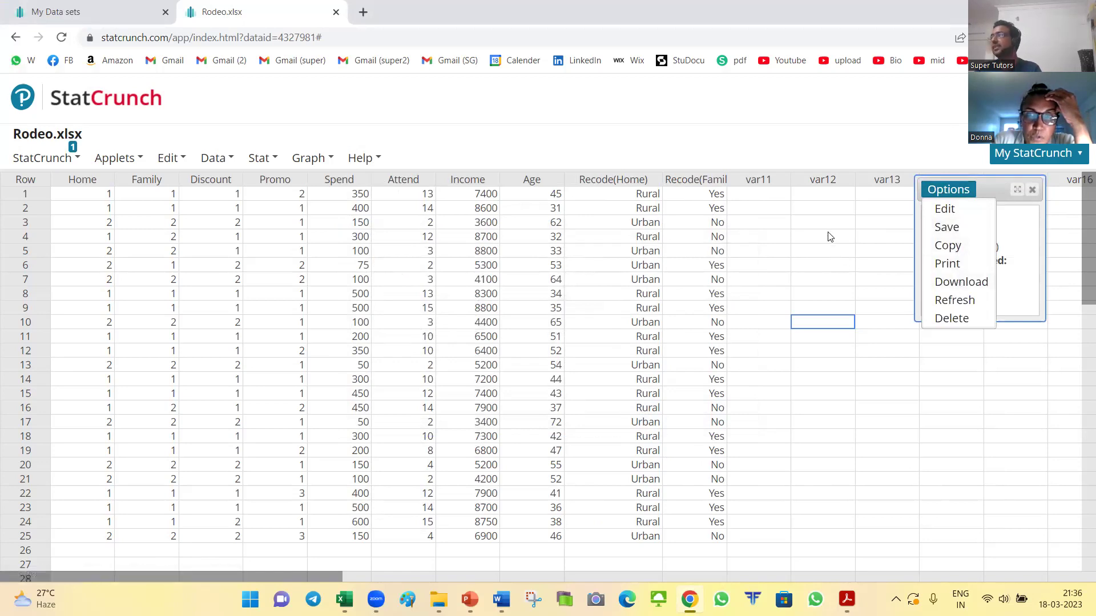
left_click(916, 233)
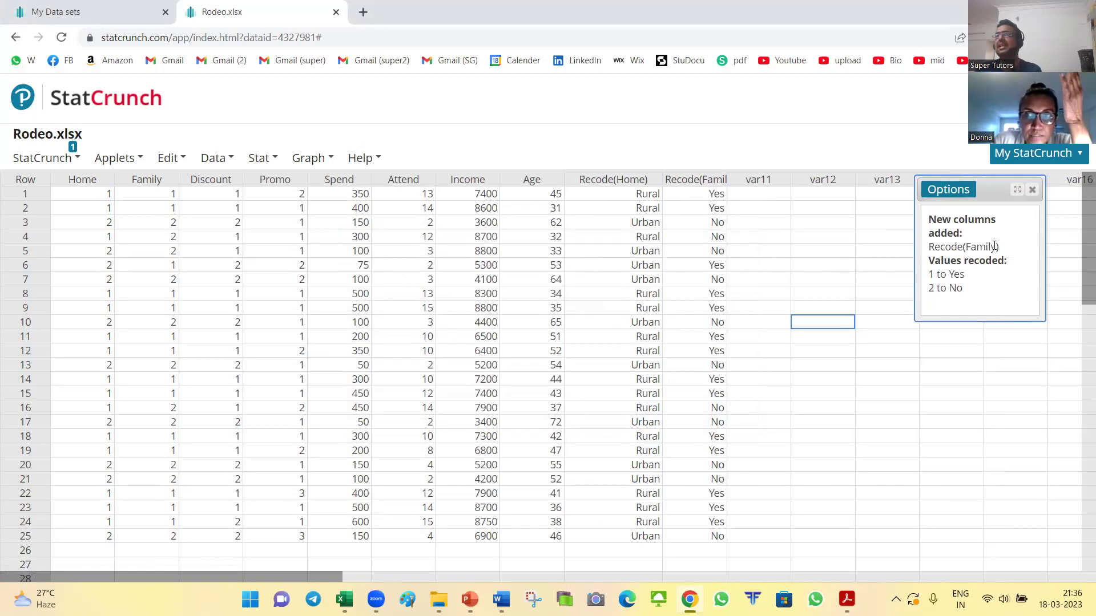
Step: Save the Family recode result to My Results, view it in a new tab, and return to Rodeo data
left_click(951, 191)
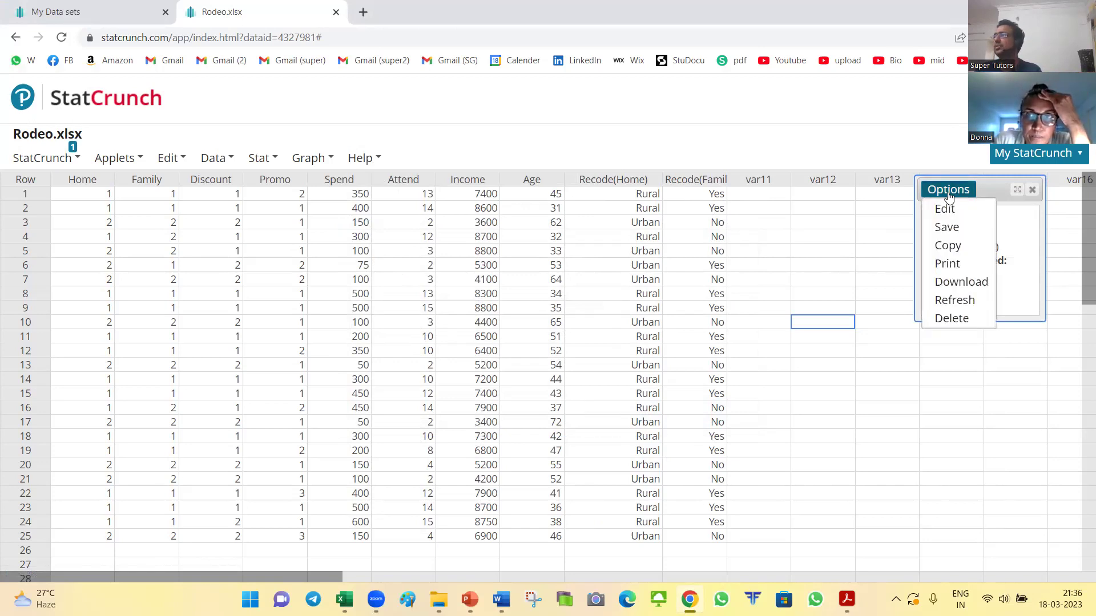
left_click(953, 225)
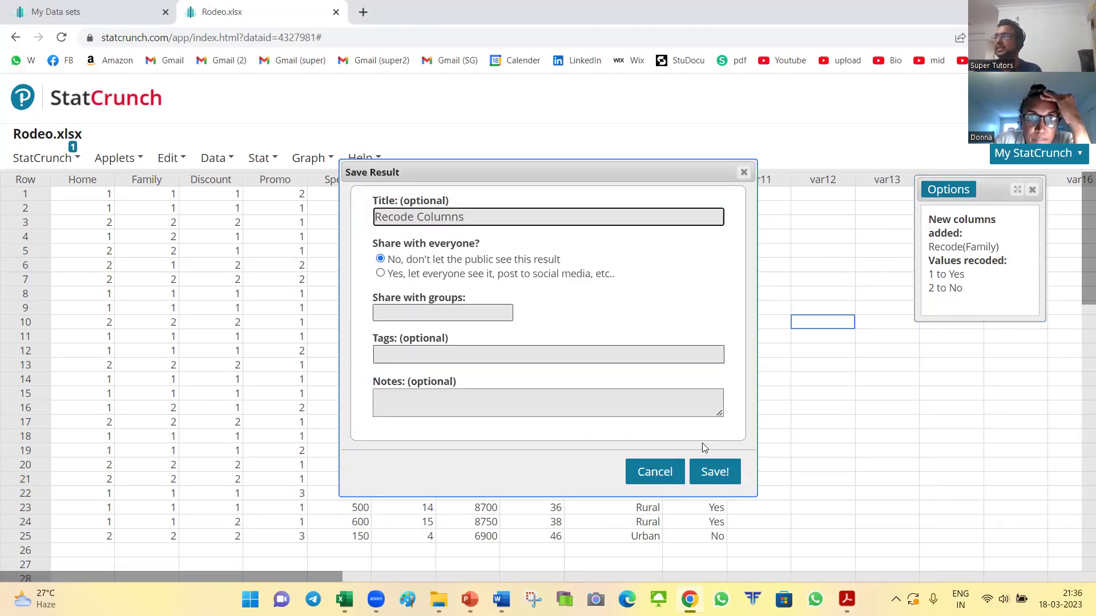
left_click(714, 471)
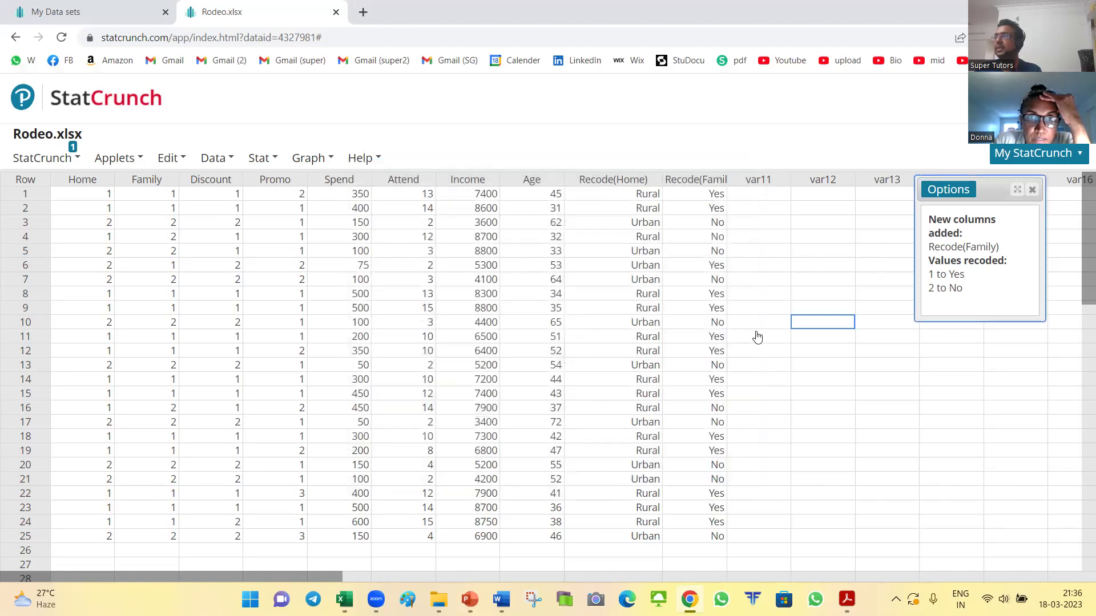
left_click(1032, 190)
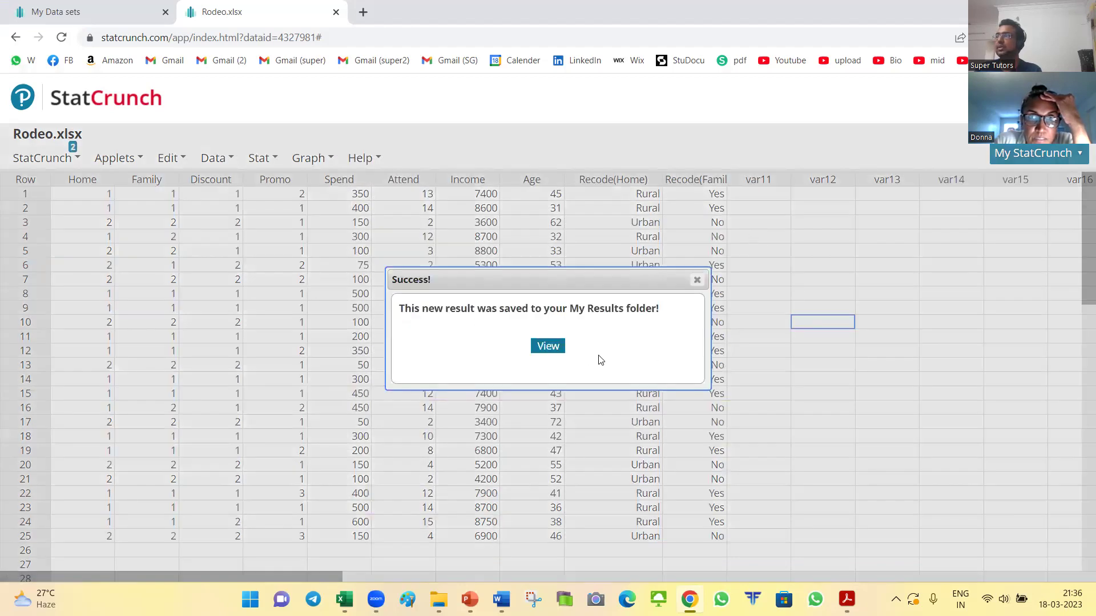
left_click(553, 346)
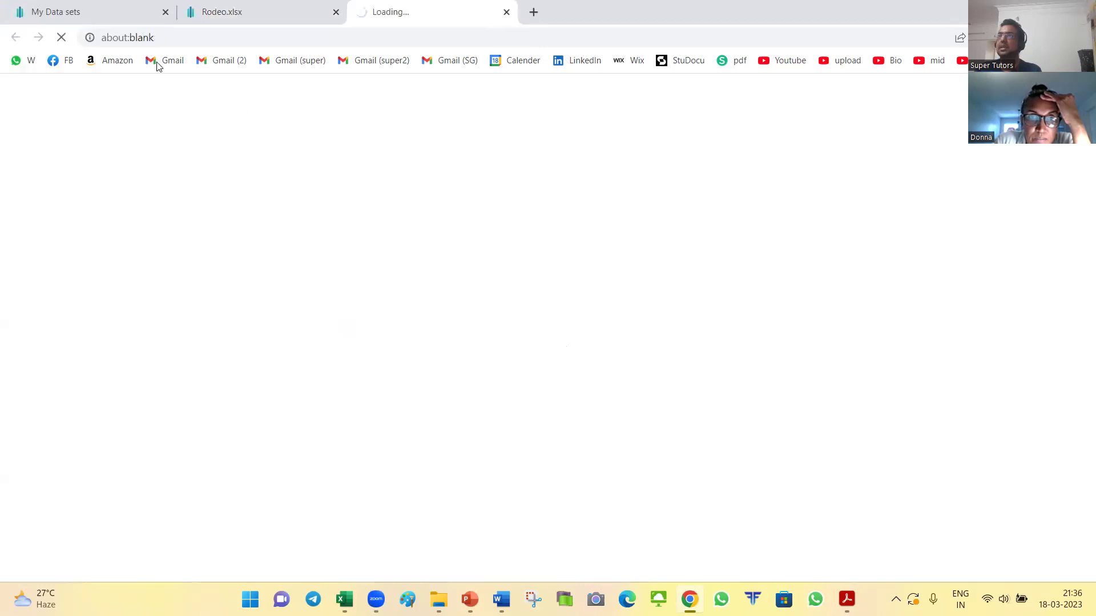
key("ctrl+shift+Tab")
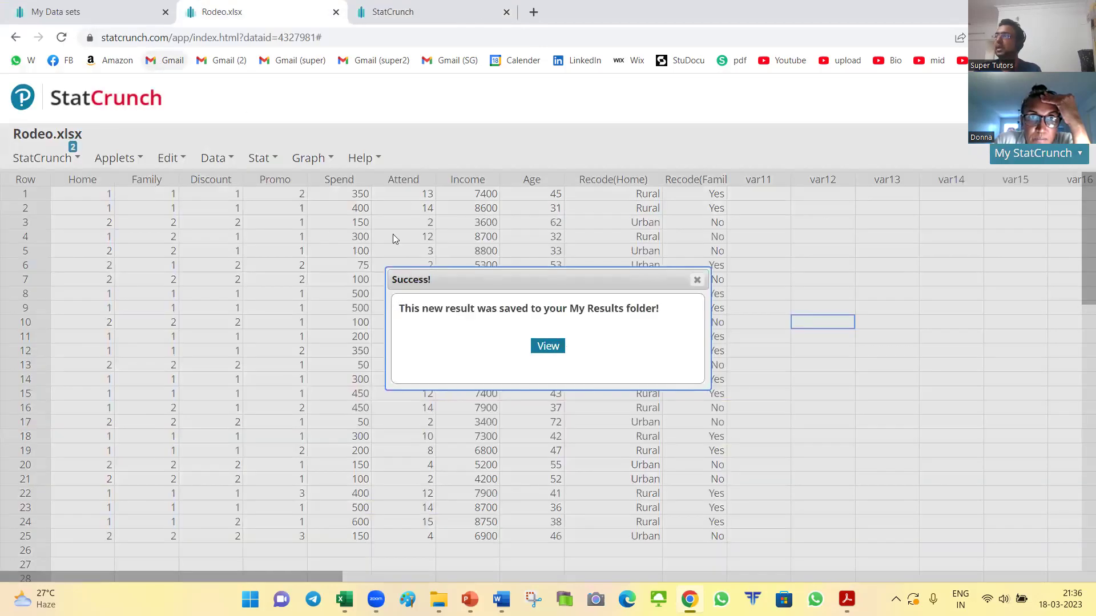
left_click(697, 279)
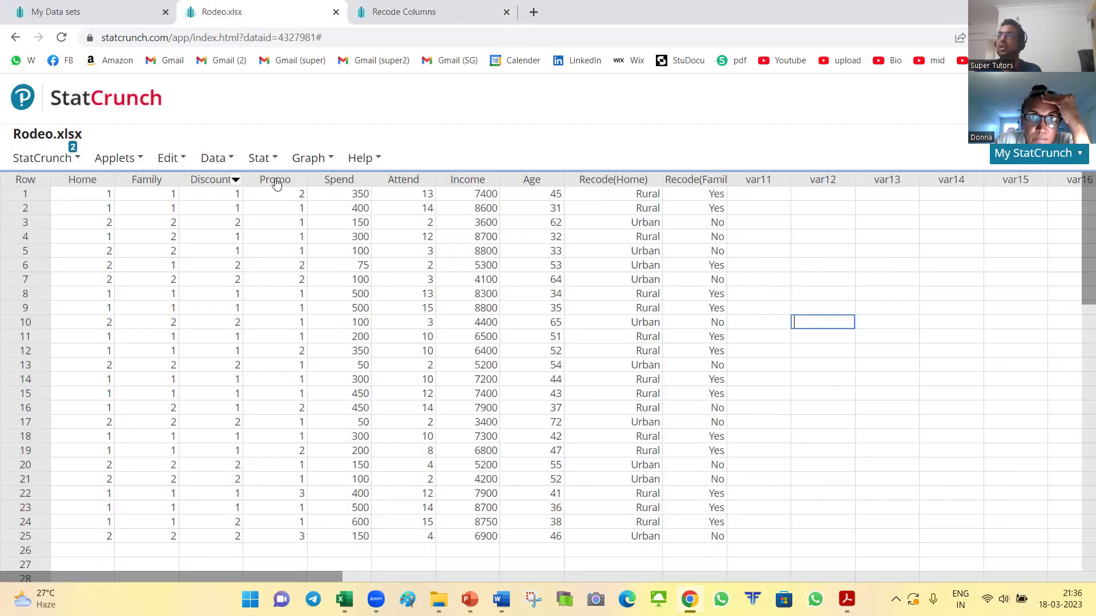
Step: Recode Discount into a new column with code 1 as Yes and code 2 as No
left_click(212, 158)
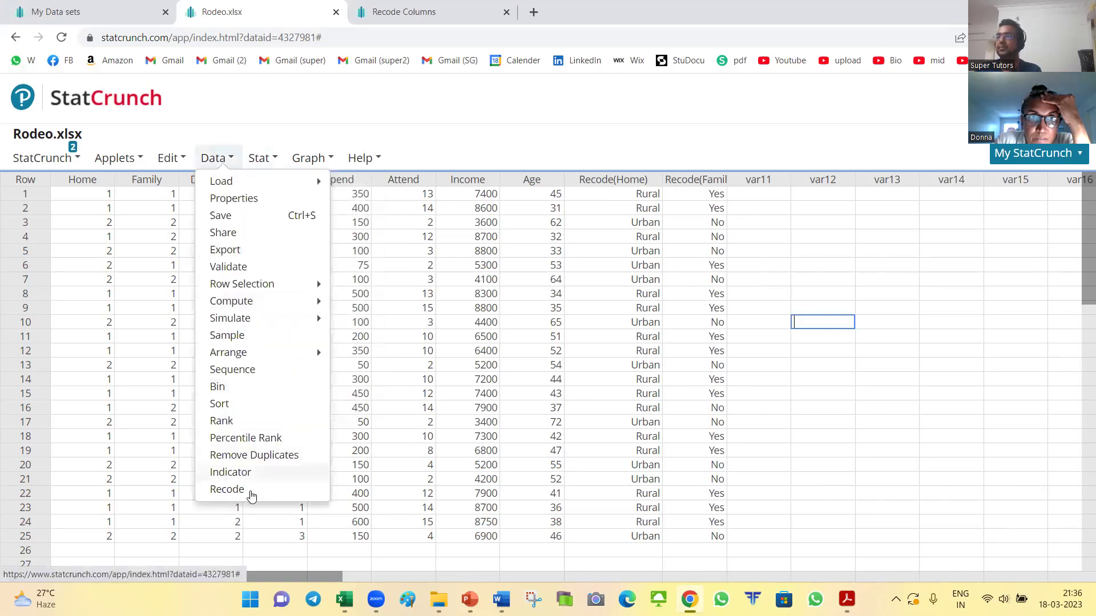
left_click(251, 492)
left_click(406, 208)
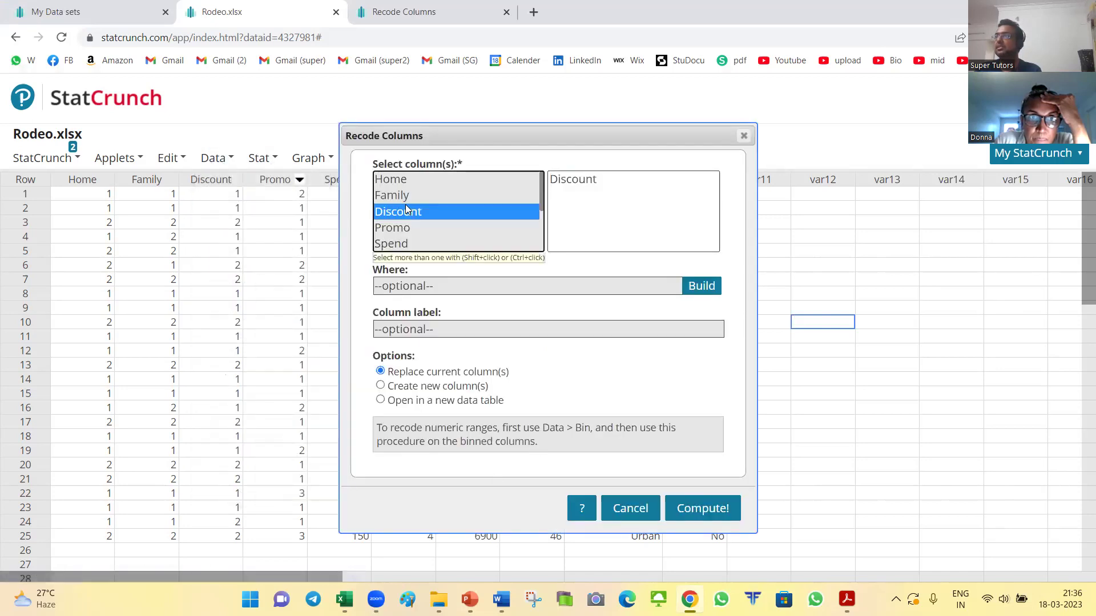
left_click(437, 388)
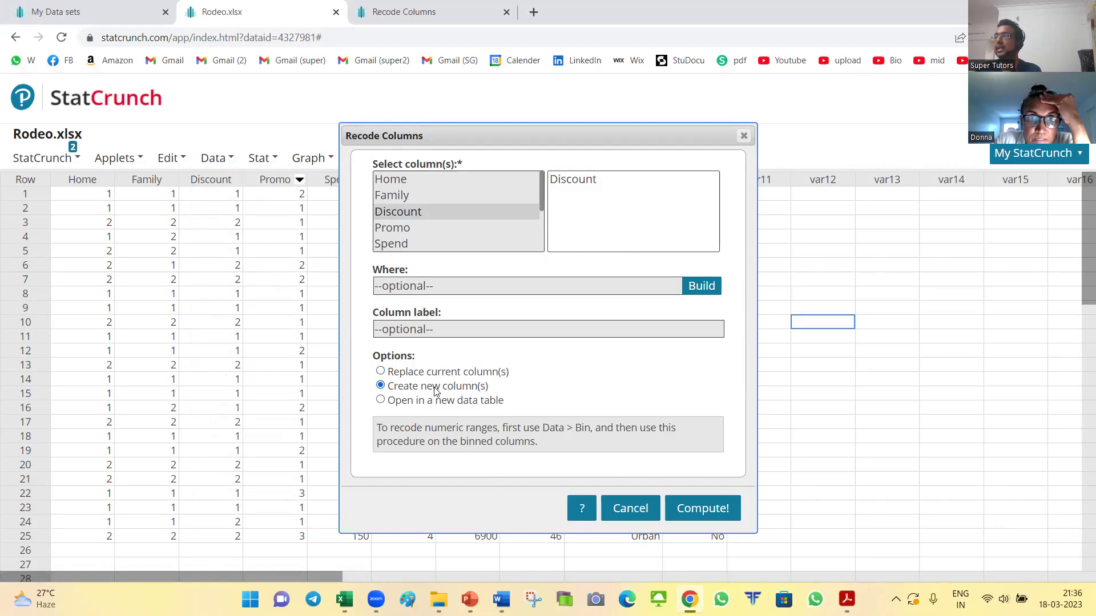
left_click(701, 509)
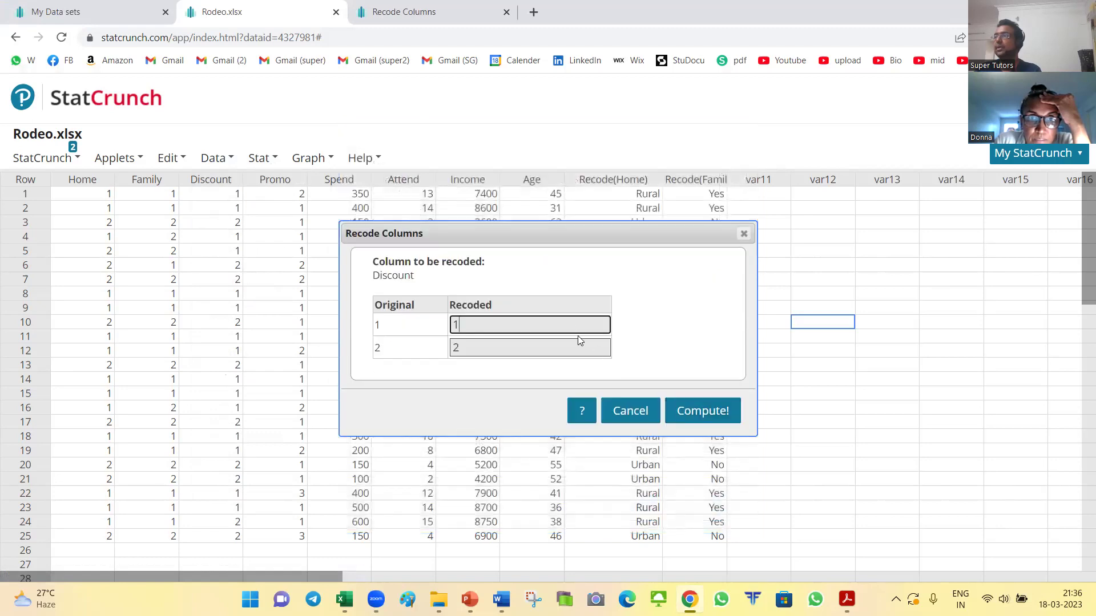
key("alt+Tab")
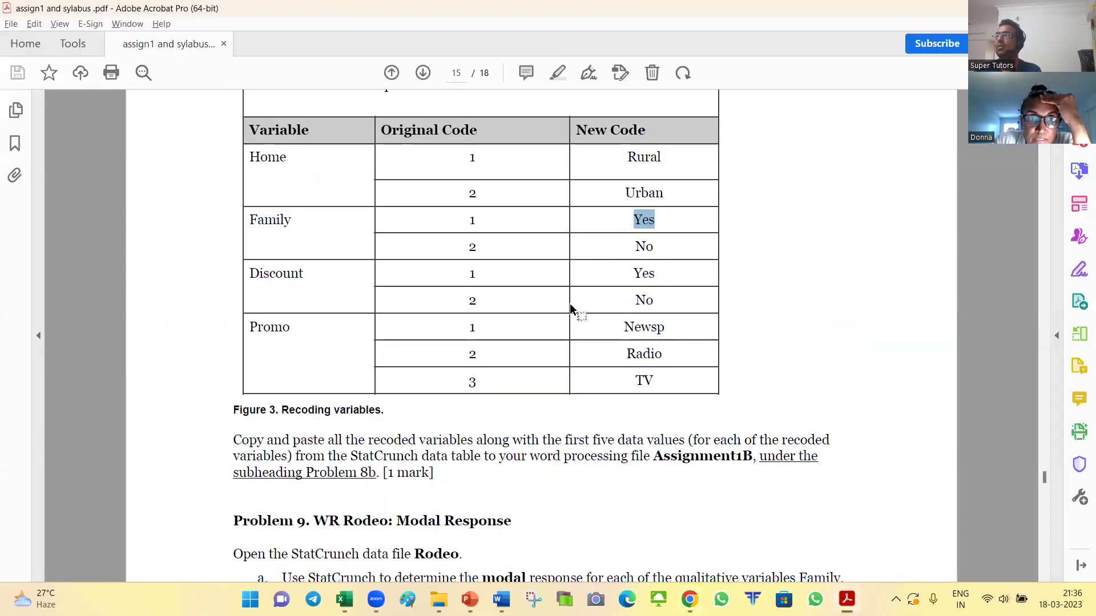
key("alt+Tab")
double_click(506, 320)
key("Tab")
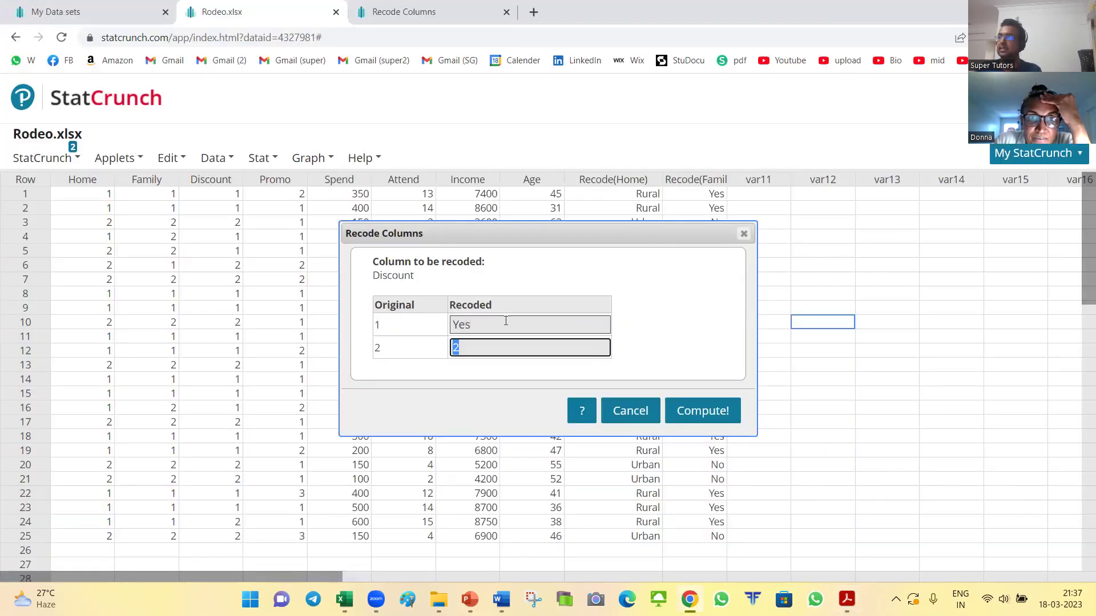
type("No")
key("Tab")
key("Tab")
key("Return")
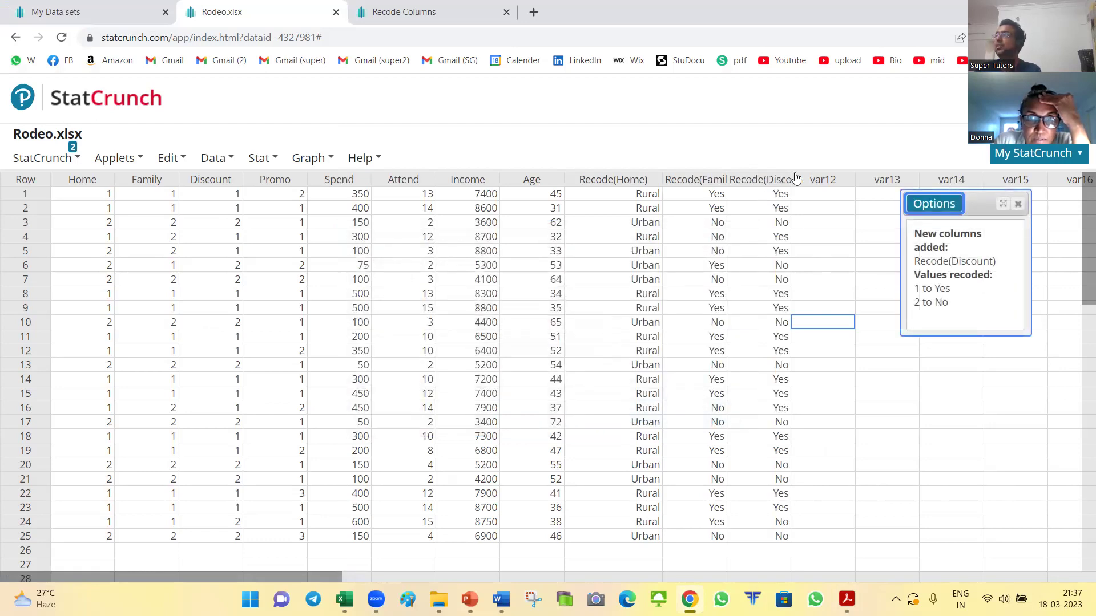
Step: Widen the Recode(Discount) and Recode(Family) columns and close the recode summary
left_click_drag(791, 178, 840, 178)
left_click_drag(726, 178, 775, 178)
left_click(1019, 205)
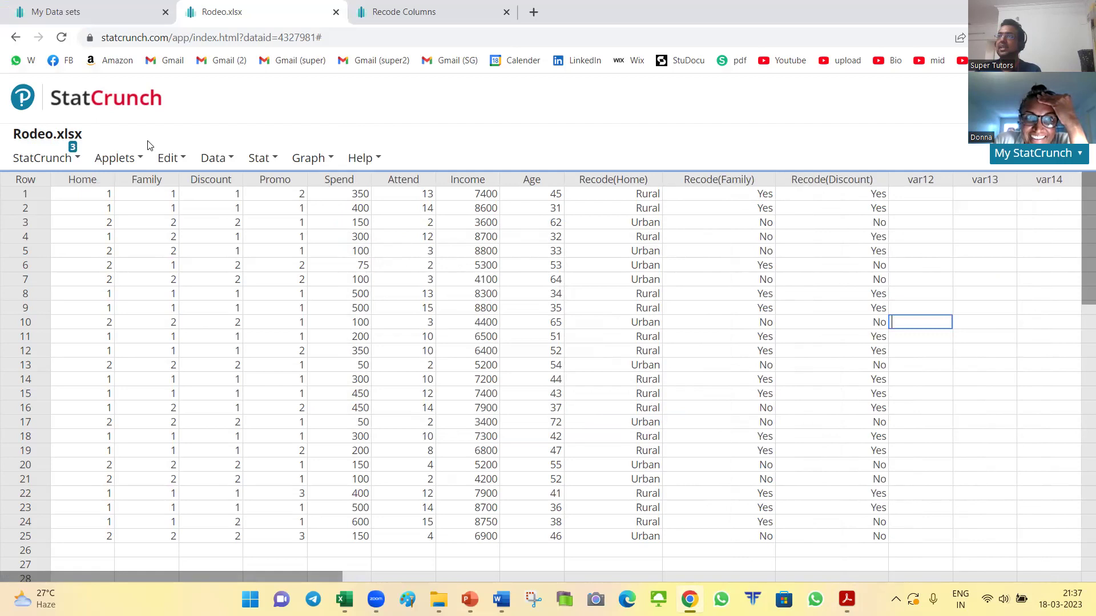
left_click(213, 158)
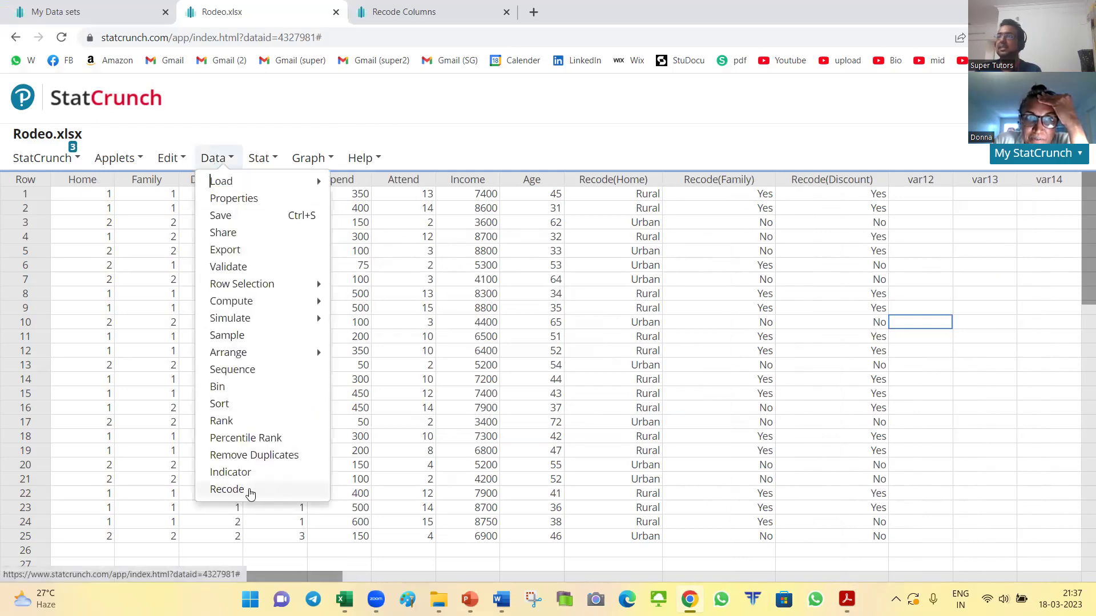
Step: Start a Recode of the Promo column, sending the output to a new column
left_click(250, 491)
left_click(402, 229)
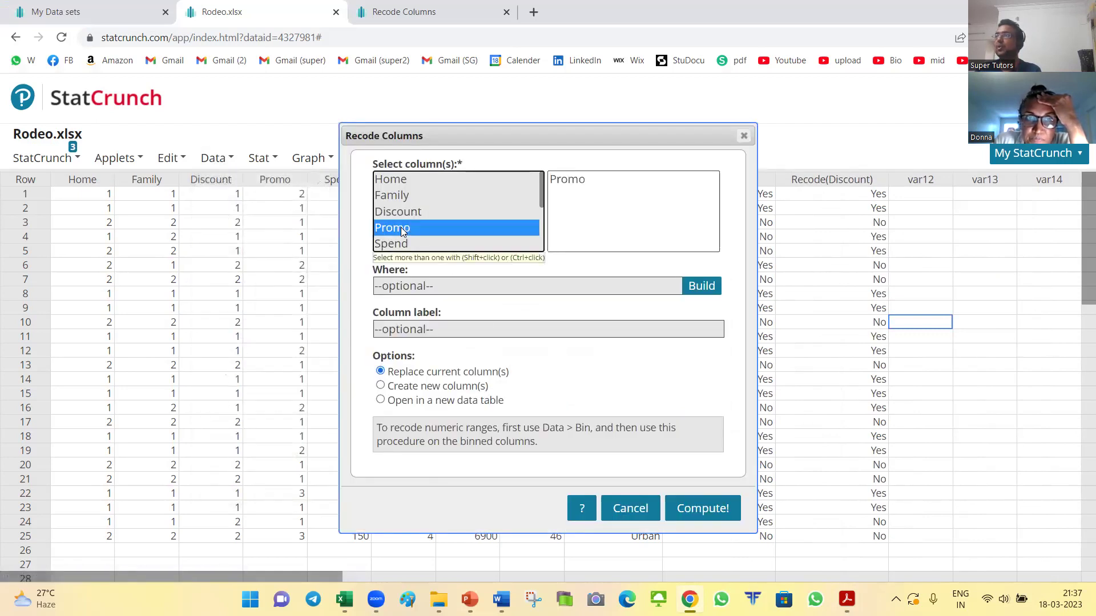
left_click(424, 388)
left_click(690, 510)
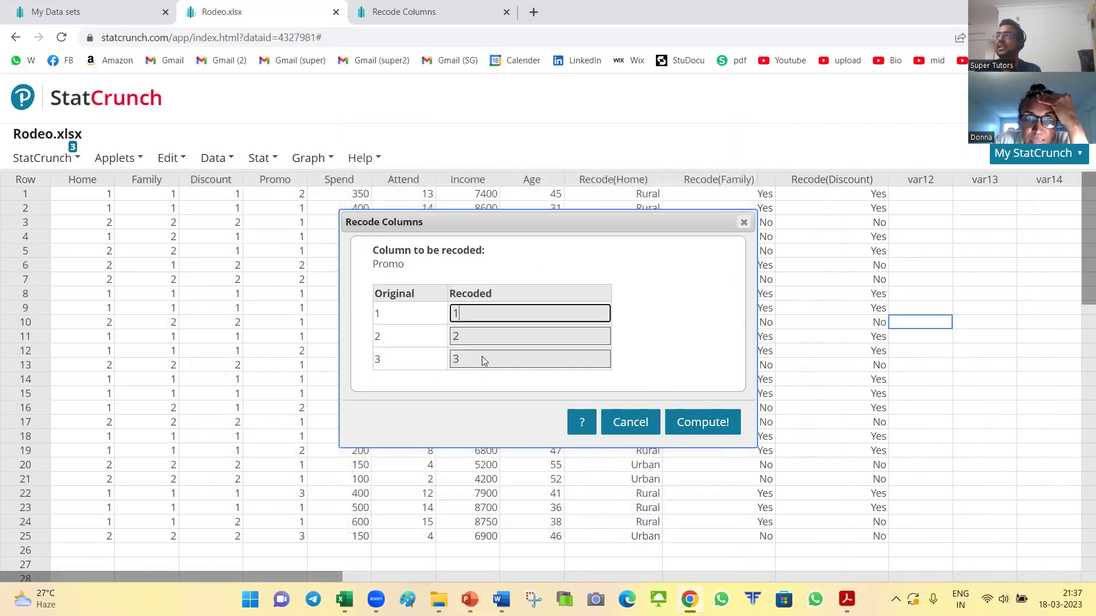
Step: Enter Newsp, Radio and TV from the PDF as new values for Promo codes 1, 2, 3
key("alt+Tab")
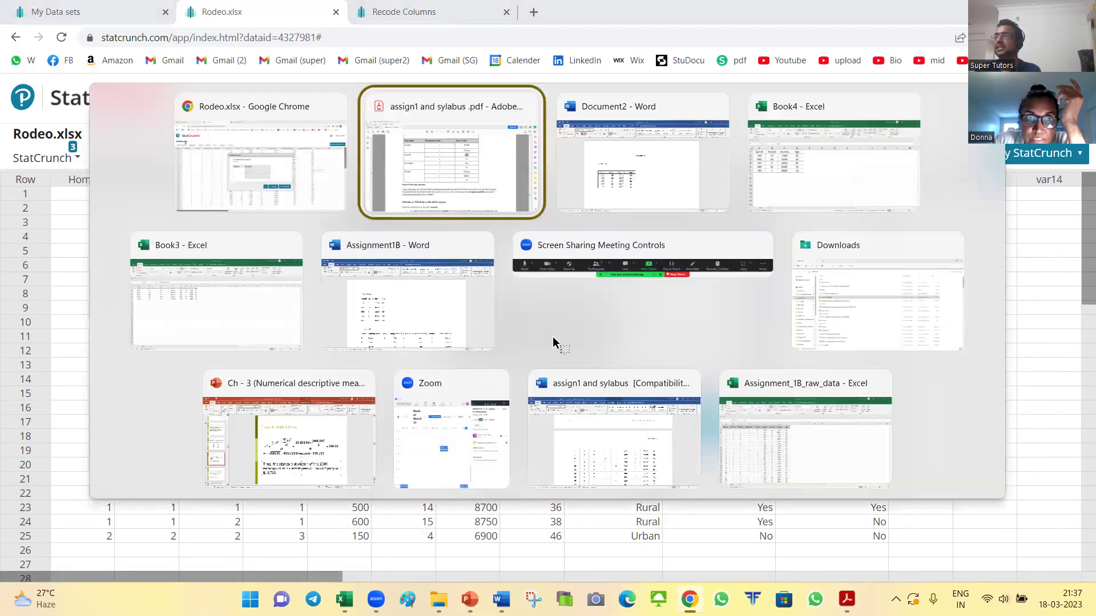
left_click_drag(624, 327, 666, 328)
key("ctrl+c")
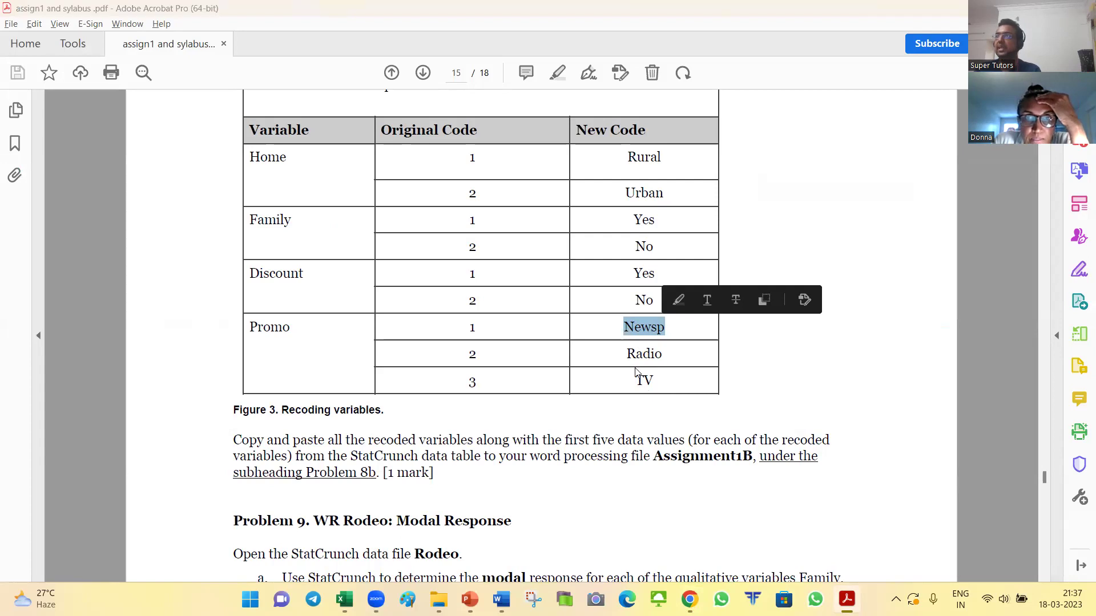
key("alt+Tab")
key("ctrl+v")
left_click(527, 340)
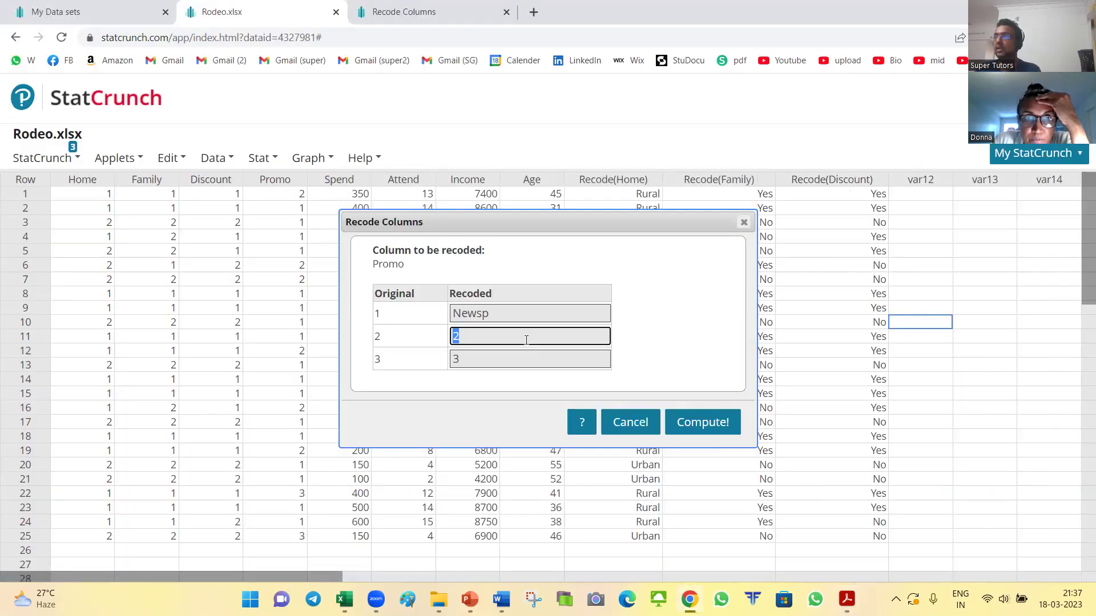
key("alt+Tab")
left_click_drag(627, 350, 663, 355)
key("ctrl+c")
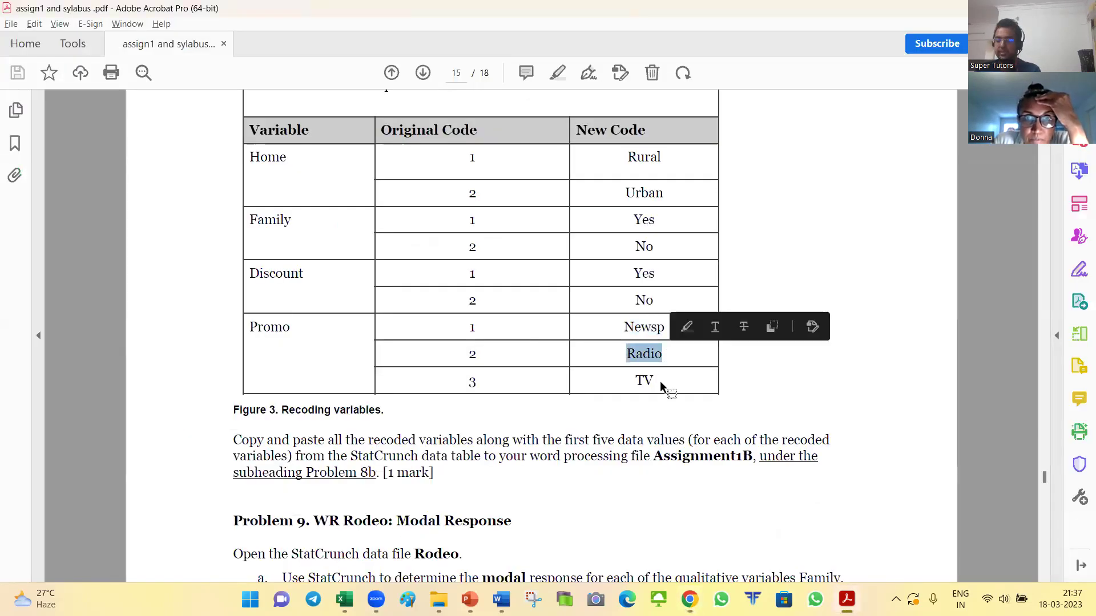
key("alt+Tab")
key("ctrl+v")
left_click(599, 352)
key("alt+Tab")
left_click(645, 381)
double_click(645, 382)
key("ctrl+c")
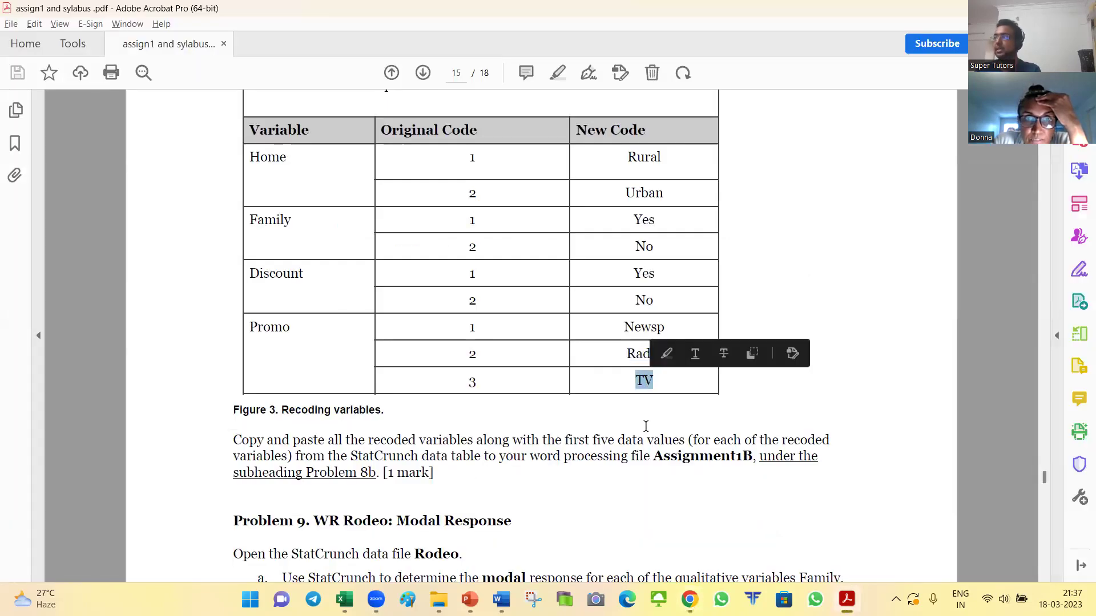
key("alt+Tab")
key("ctrl+v")
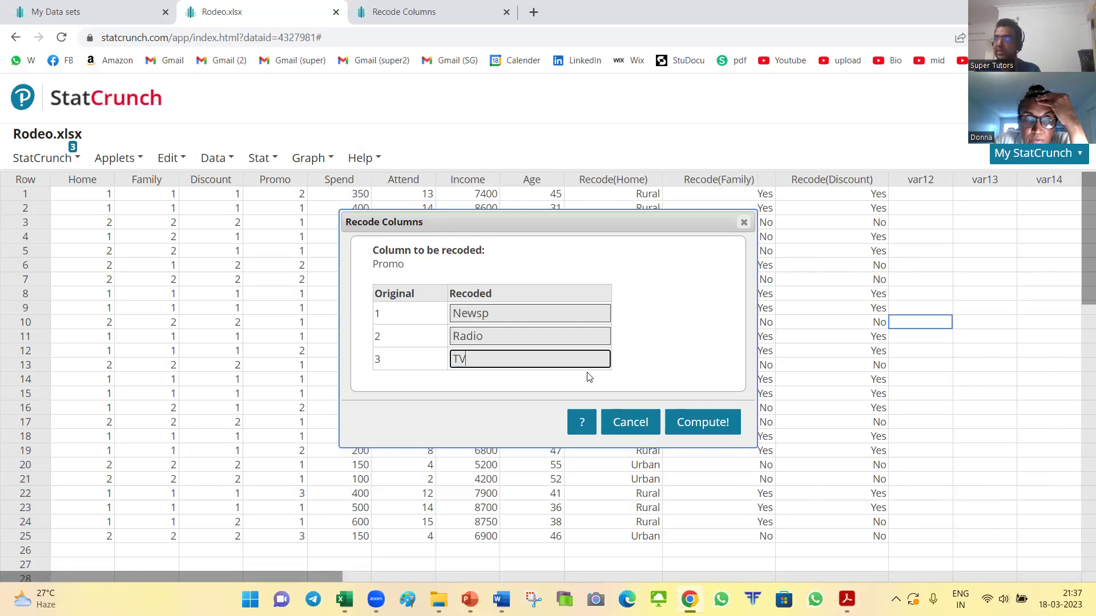
Step: Compute the Recode(Promo) column and widen it so the labels show fully
left_click(711, 423)
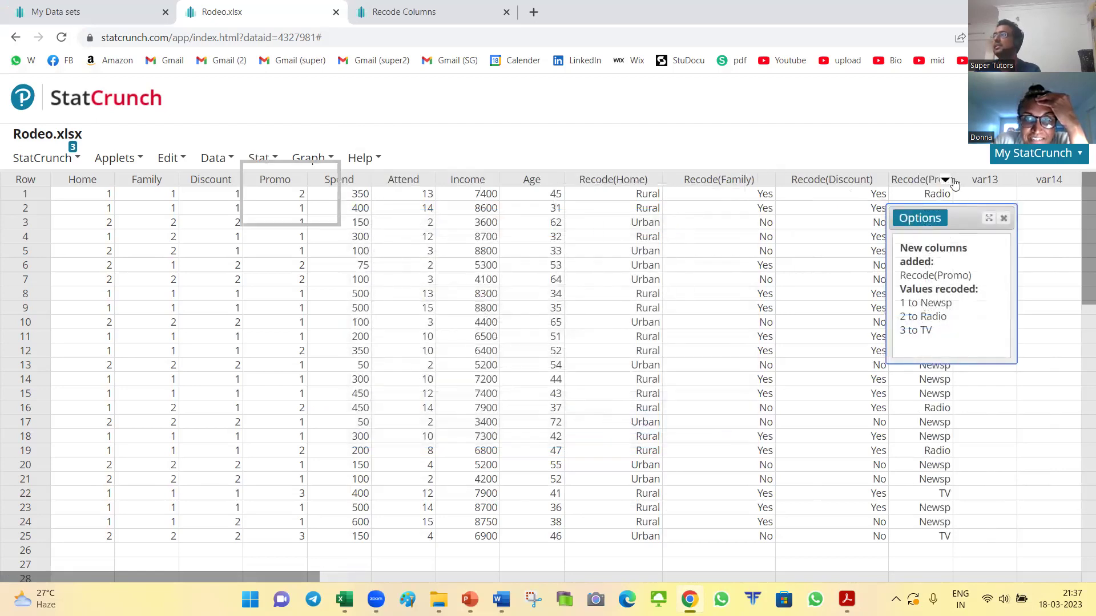
left_click(1003, 218)
left_click_drag(954, 178, 994, 296)
left_click(1033, 351)
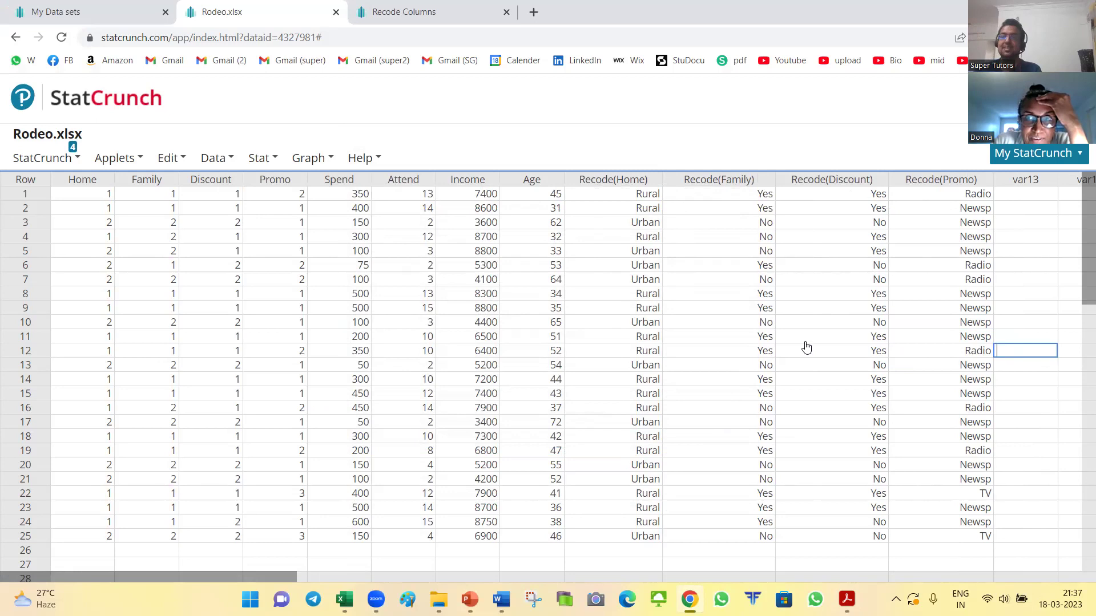
Step: Look over the editing options and the original and recoded columns without changing anything
left_click(165, 159)
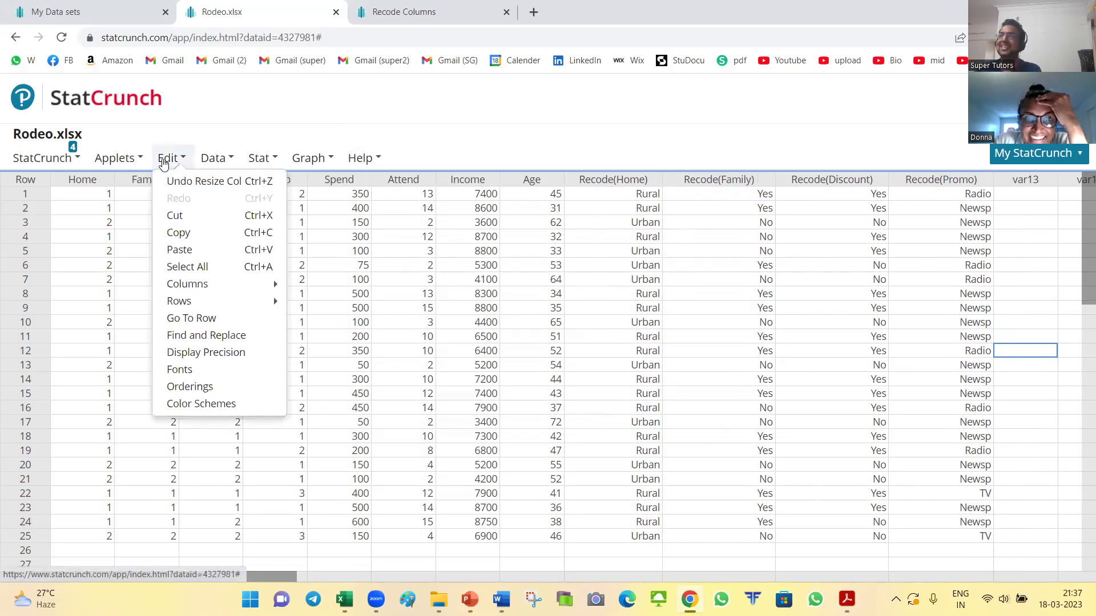
mouse_move(217, 300)
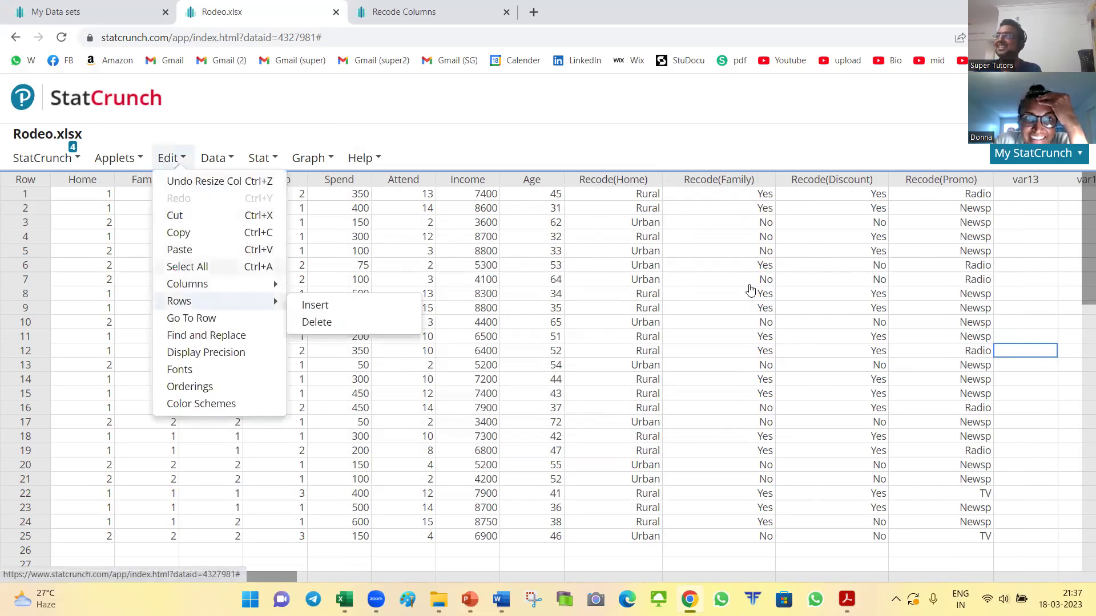
left_click(1023, 223)
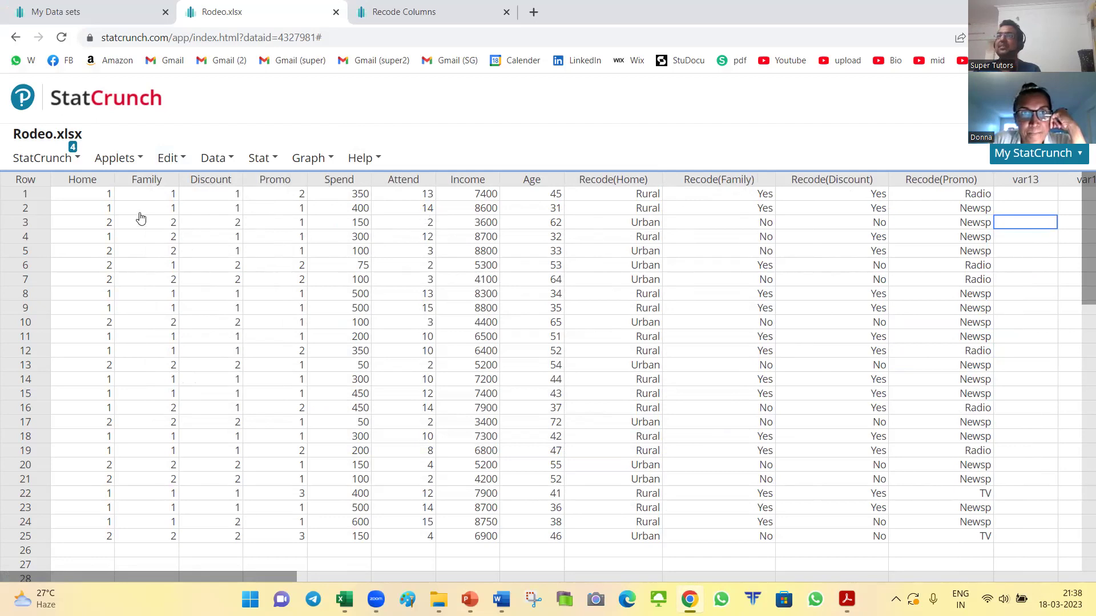
mouse_move(93, 195)
left_mouse_down()
mouse_move(392, 222)
mouse_move(577, 259)
mouse_move(539, 536)
left_mouse_up()
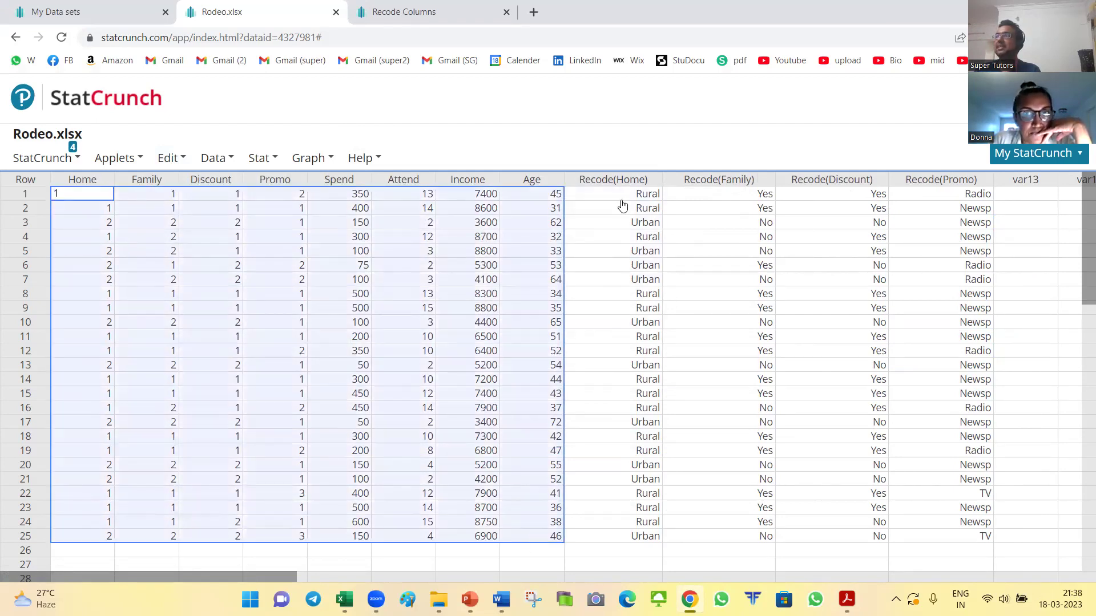
left_click_drag(623, 178, 964, 538)
left_click(1031, 336)
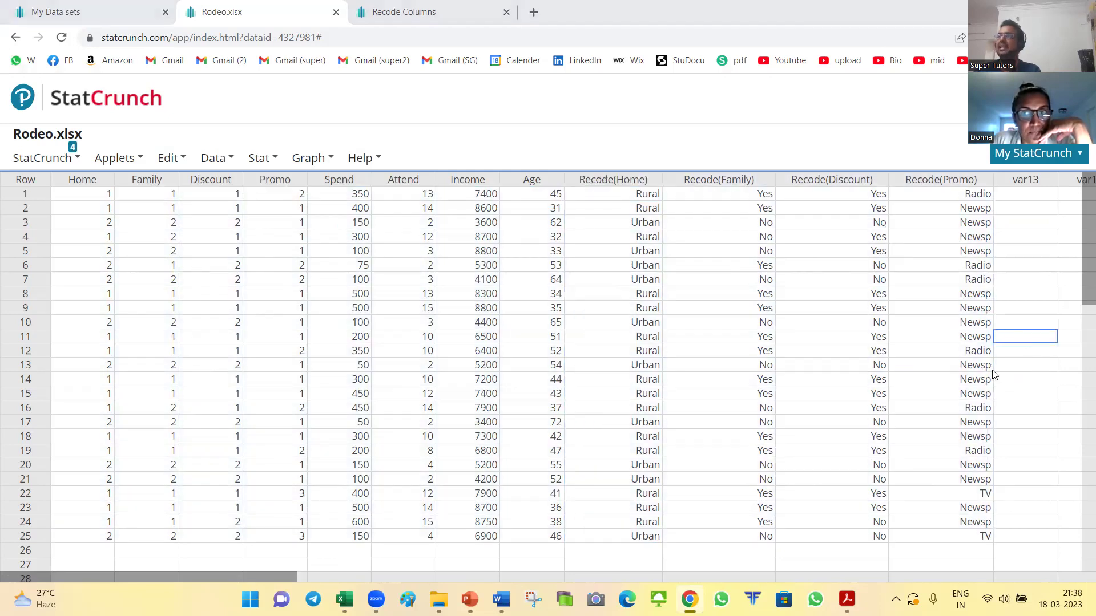
Step: Read the PDF instruction about copying the recoded variables from the StatCrunch data table
key("alt+Tab")
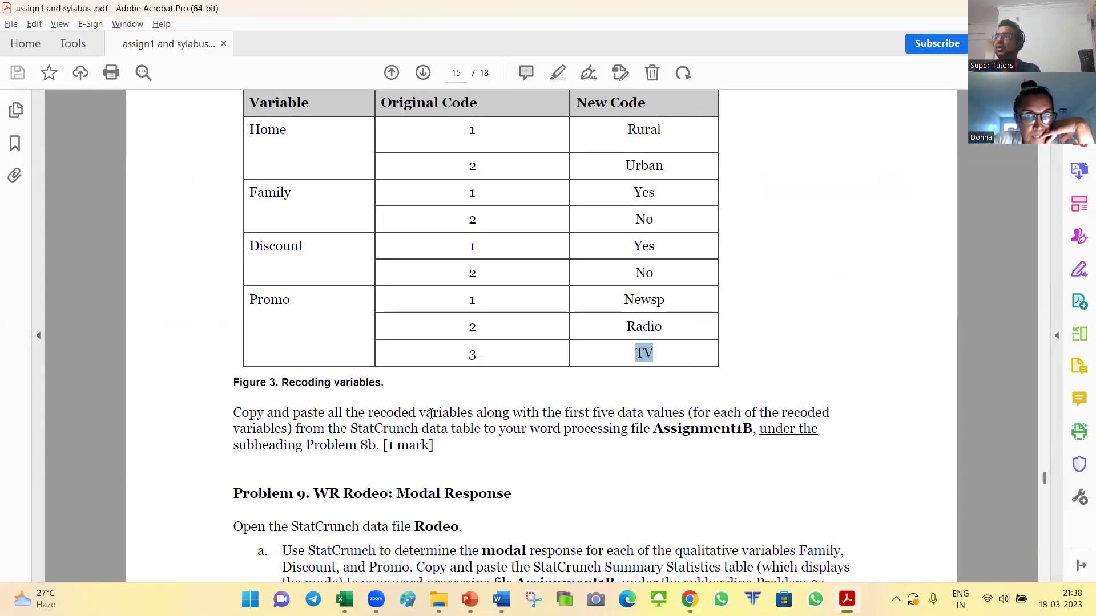
left_click_drag(247, 414, 677, 413)
left_click_drag(328, 429, 563, 435)
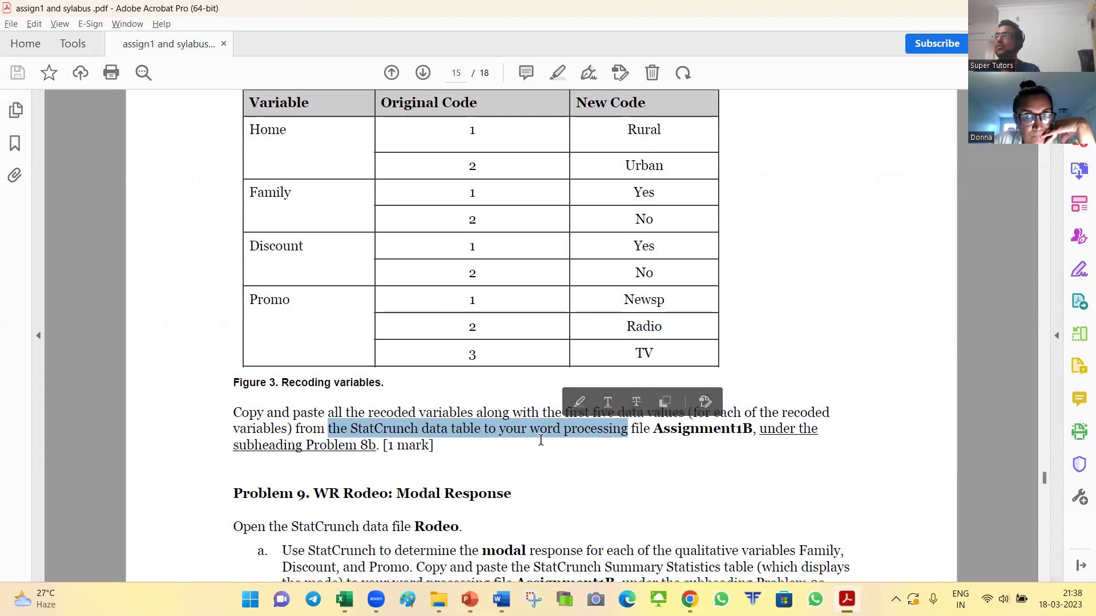
left_click(541, 440)
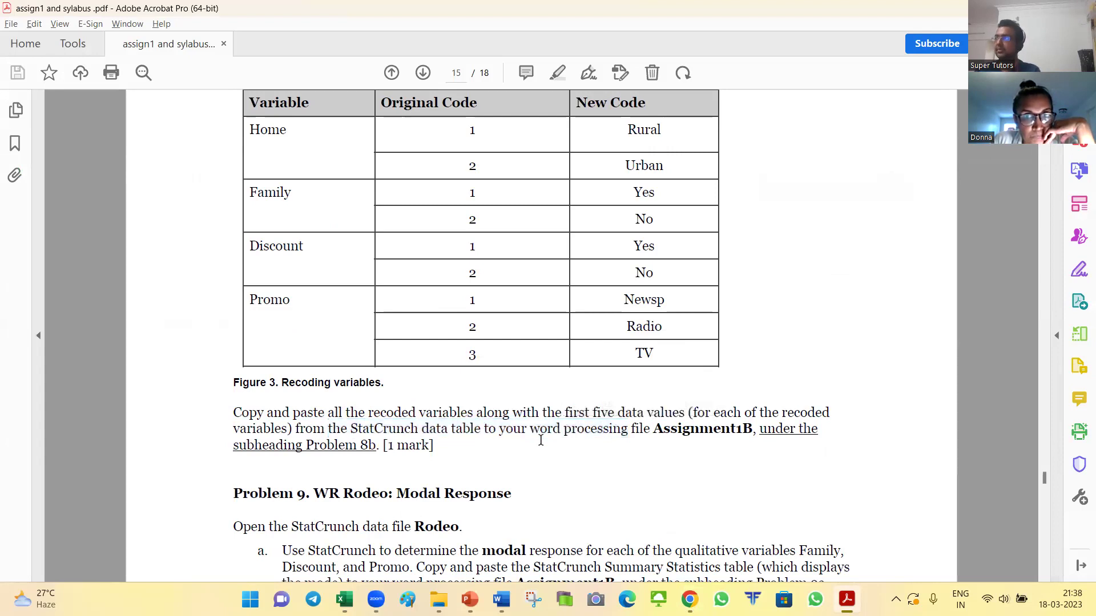
Step: Select the four Recode column headers with their first four rows
key("alt+Tab")
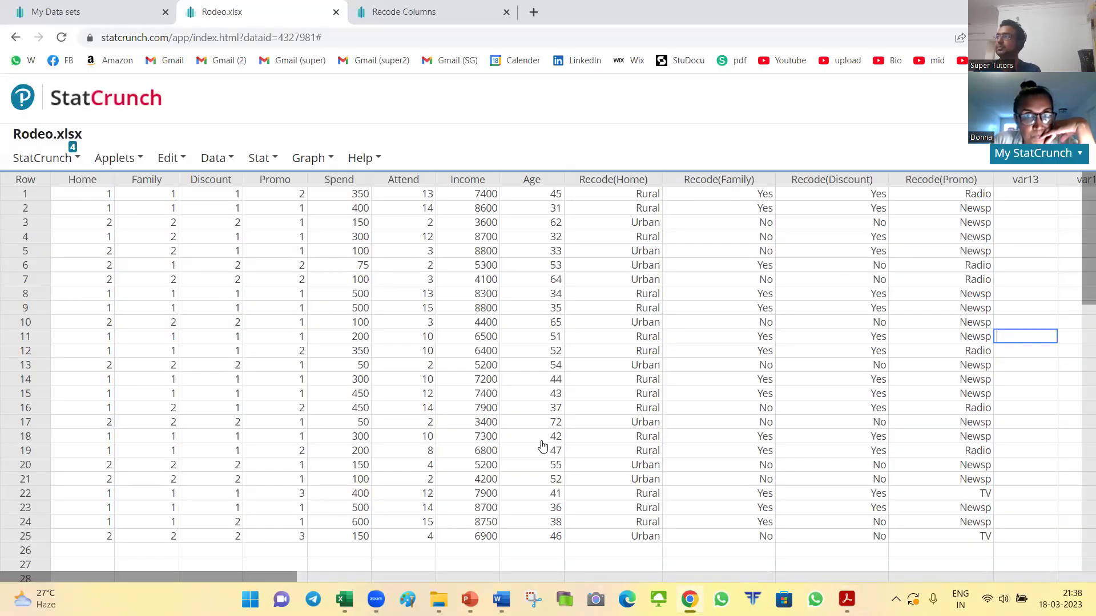
left_click_drag(601, 180, 944, 240)
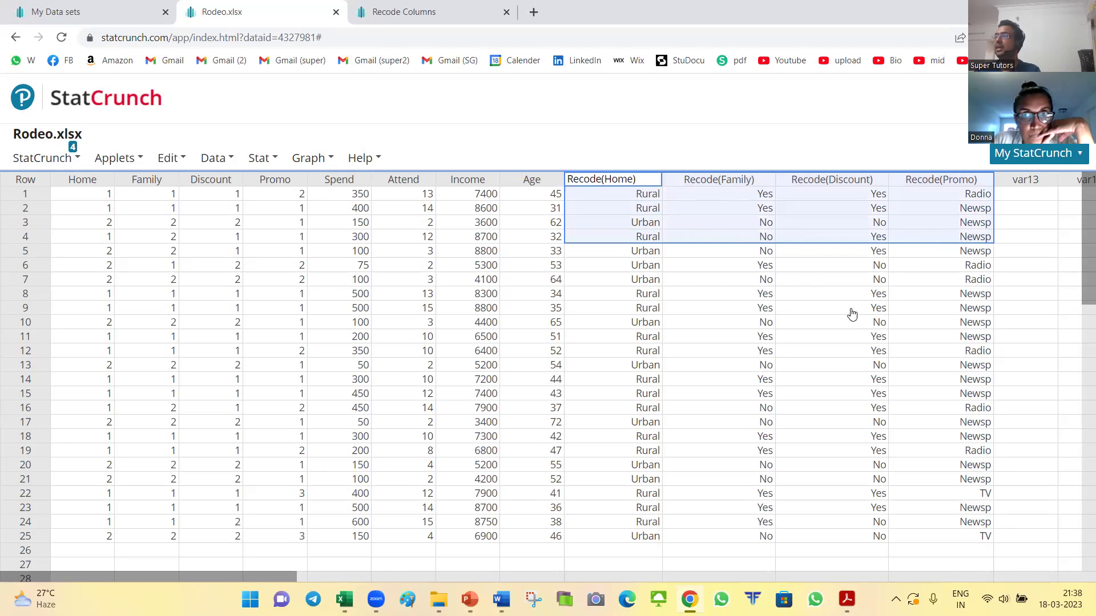
key("alt+Tab")
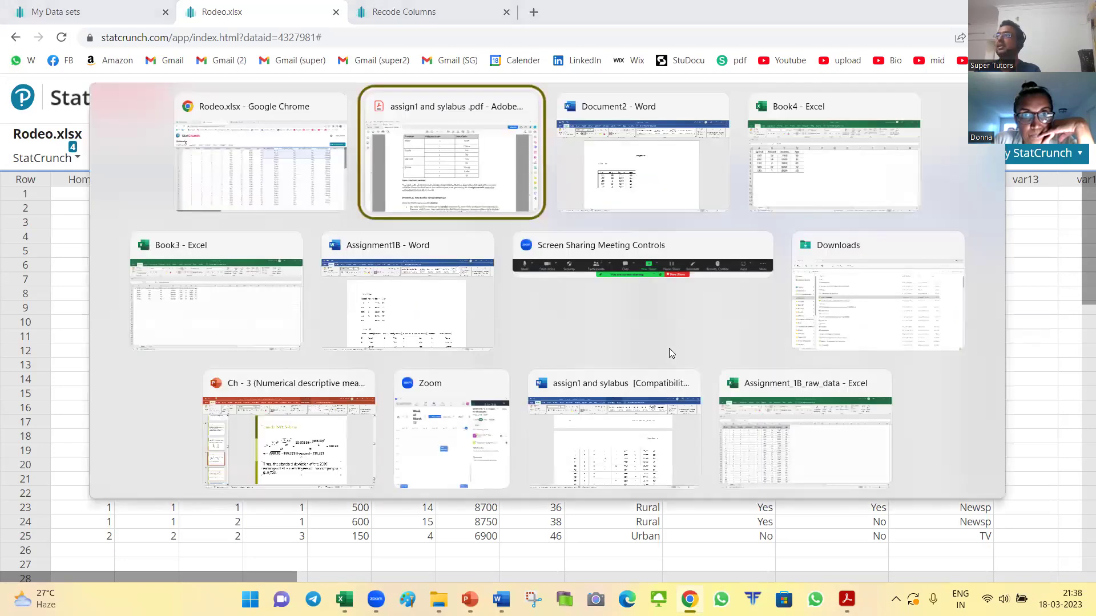
key("alt+Tab")
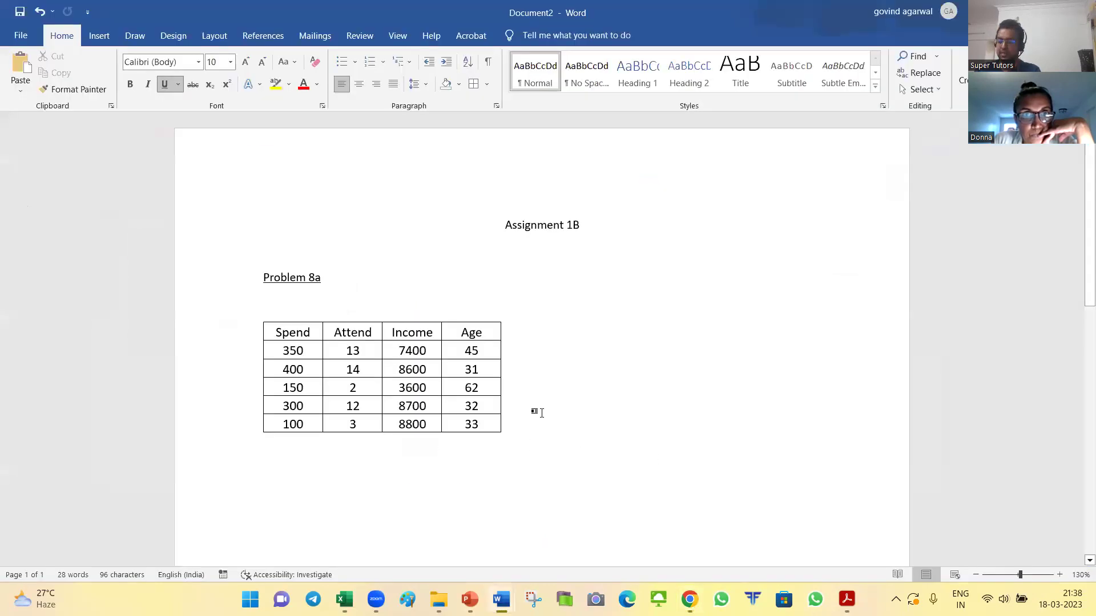
Step: Add a Problem 8b heading, paste the Recode rows beneath without underline, then pick Excel cell F1
type("Problem 8b")
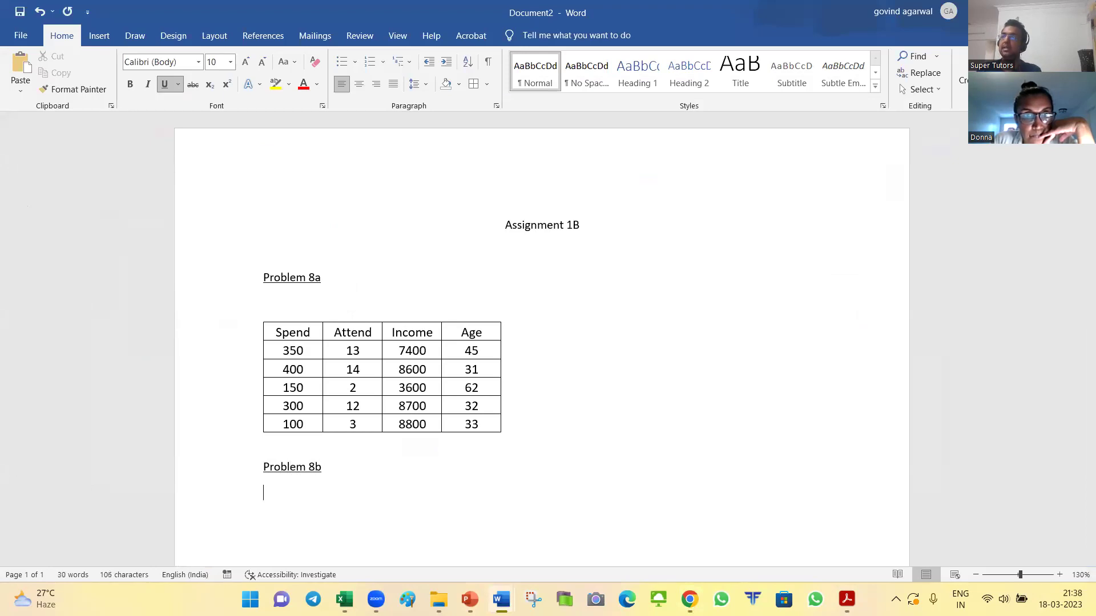
type("Recode(Home)\tRecode(Family)\tRecode(Discount)Recode(Promo) Rural\tYes\tYes\tRadio Rural\tYes\tYes\tNewsp Urban\tNo\tNo\tNewsp Rural\tNo\tYes\tNewsp")
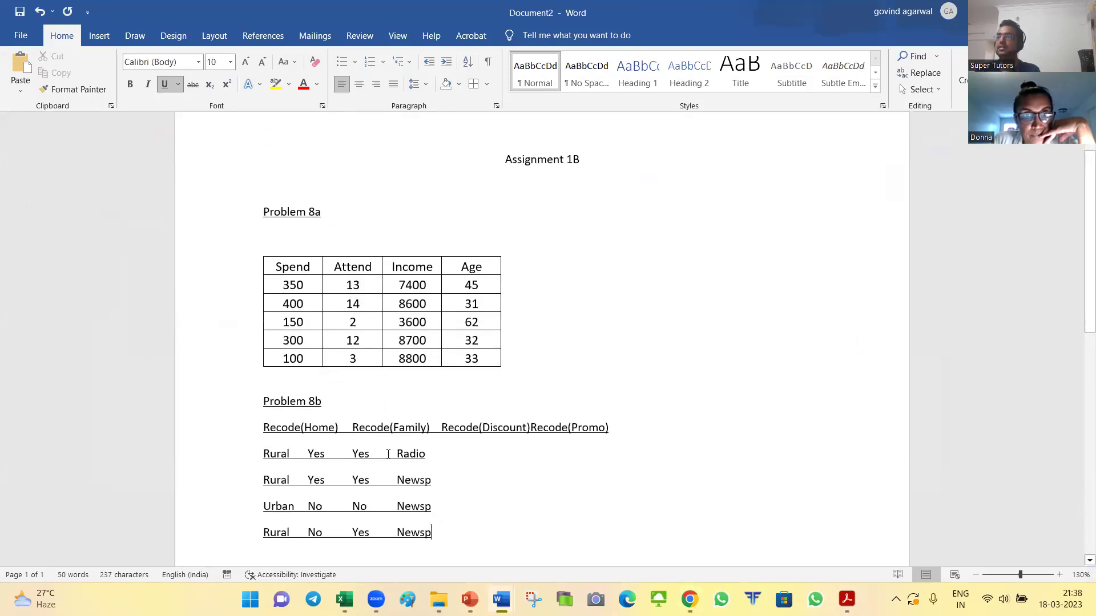
left_click_drag(232, 432, 234, 533)
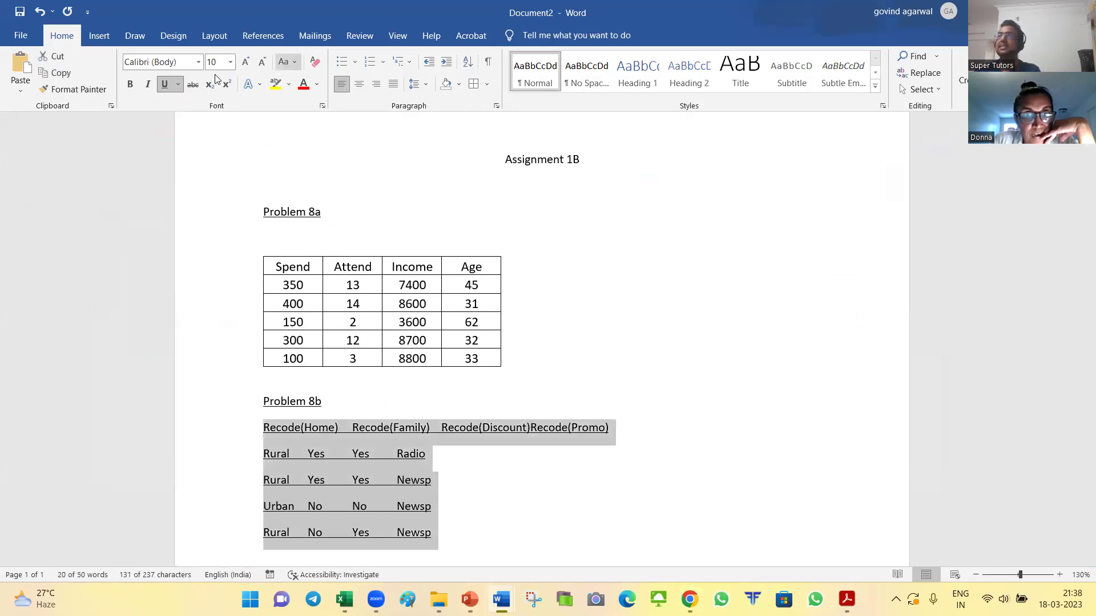
left_click(165, 85)
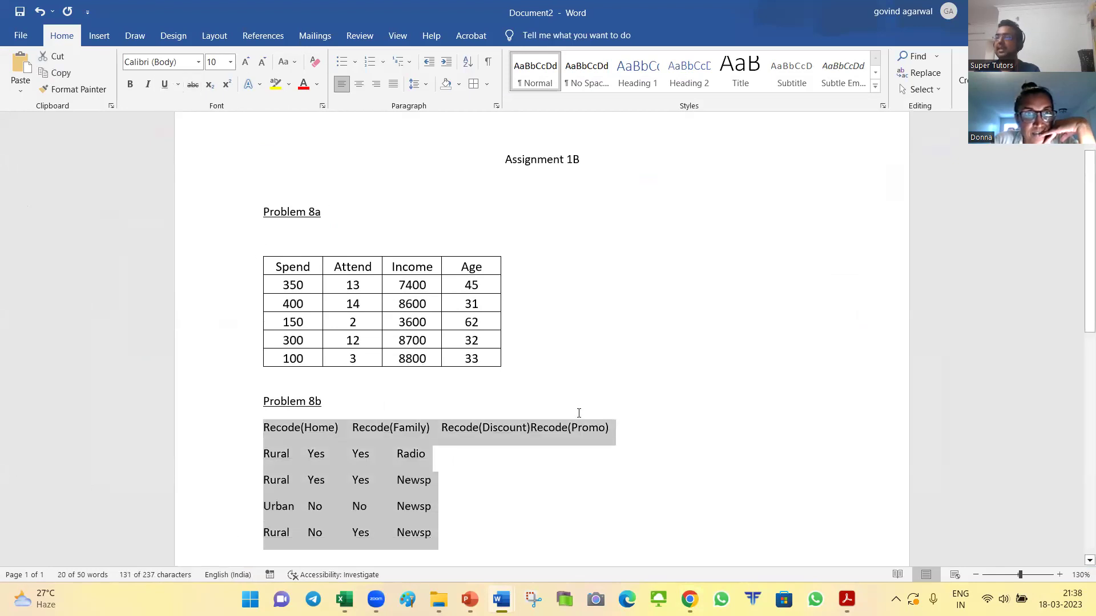
left_click(420, 460)
key("alt+Tab")
key("alt+Tab")
key("alt+Tab")
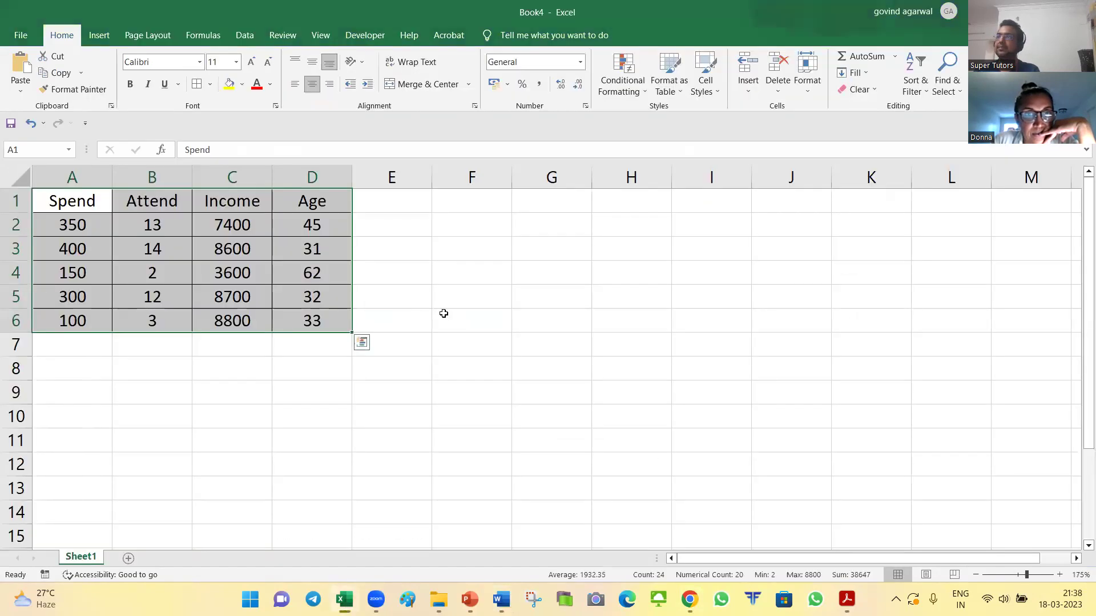
left_click(467, 205)
Step: Paste the Recode table at F1:I5, autofit columns, centre it and add all borders
key("ctrl+v")
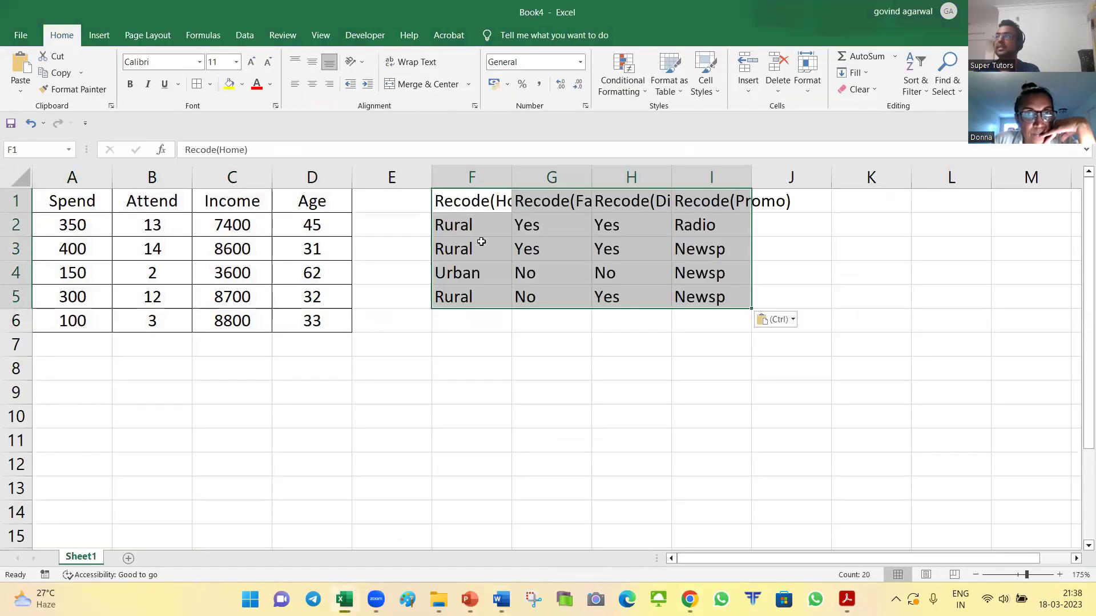
key("alt+h")
key("o")
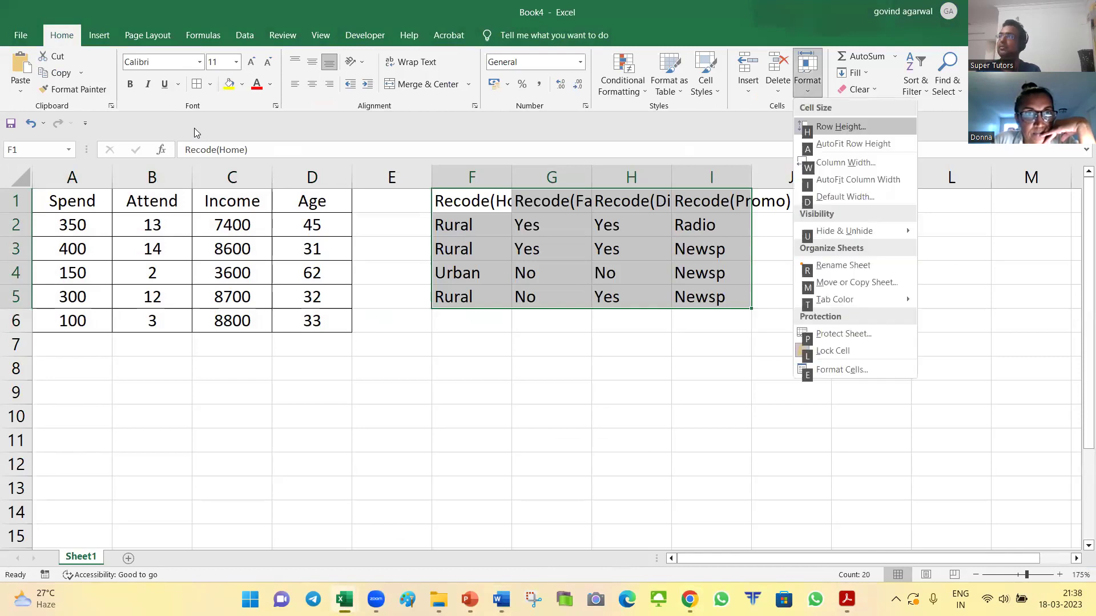
key("i")
key("alt+h")
key("a")
key("c")
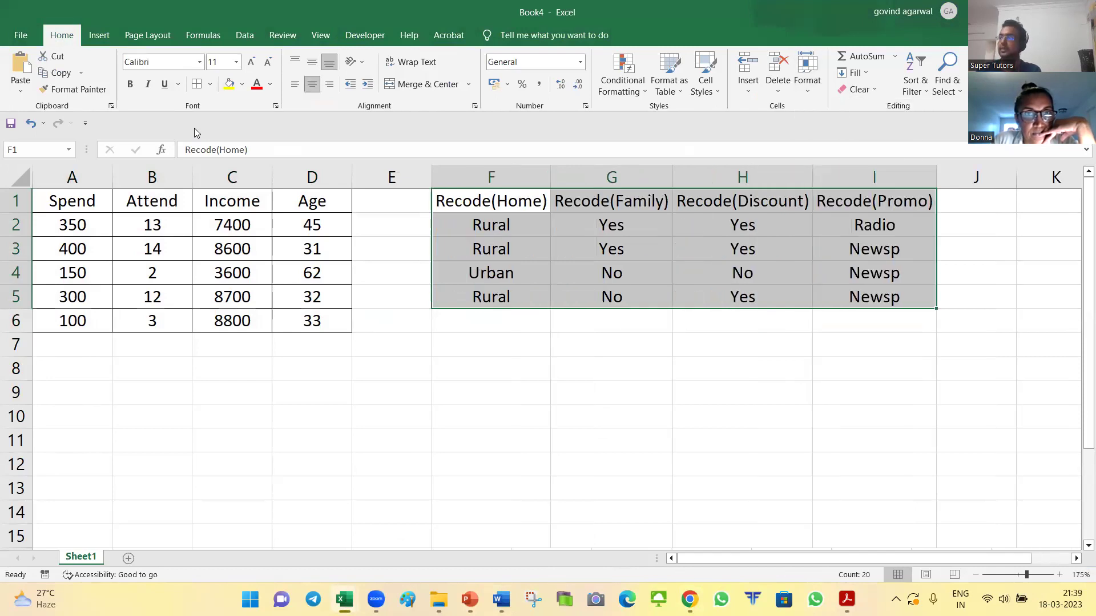
key("alt+h")
key("b")
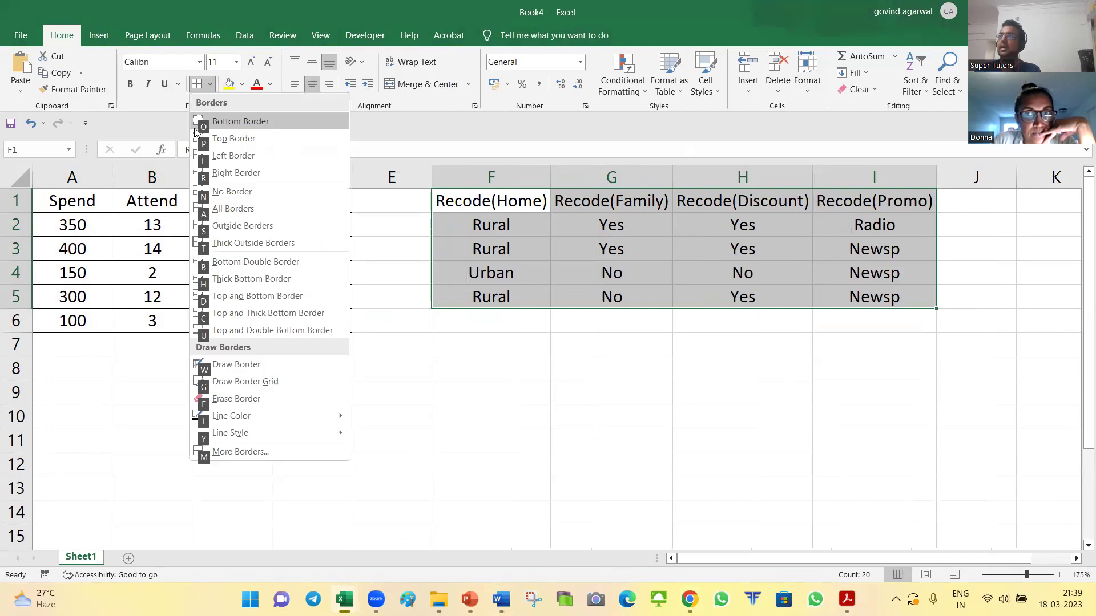
key("a")
Step: Copy the bordered table into Document2 under Problem 8b, replacing the plain text
key("ctrl+c")
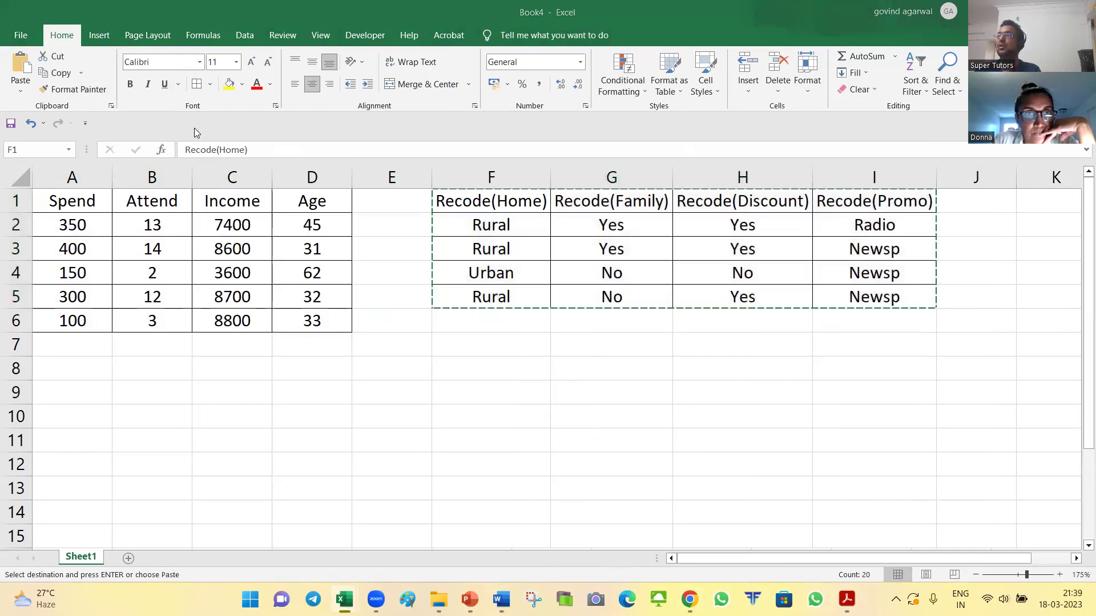
key("alt+Tab")
key("ctrl+v")
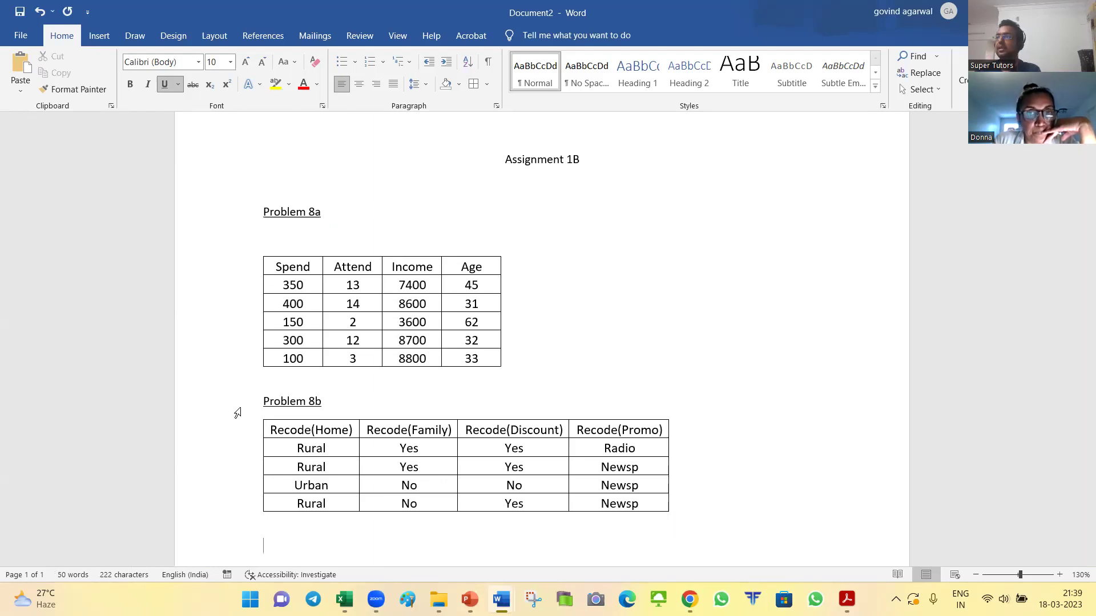
Step: Review the Problem 8b section and its table in Assignment1B
key("alt+Tab")
key("Tab")
key("Tab")
key("Tab")
key("Tab")
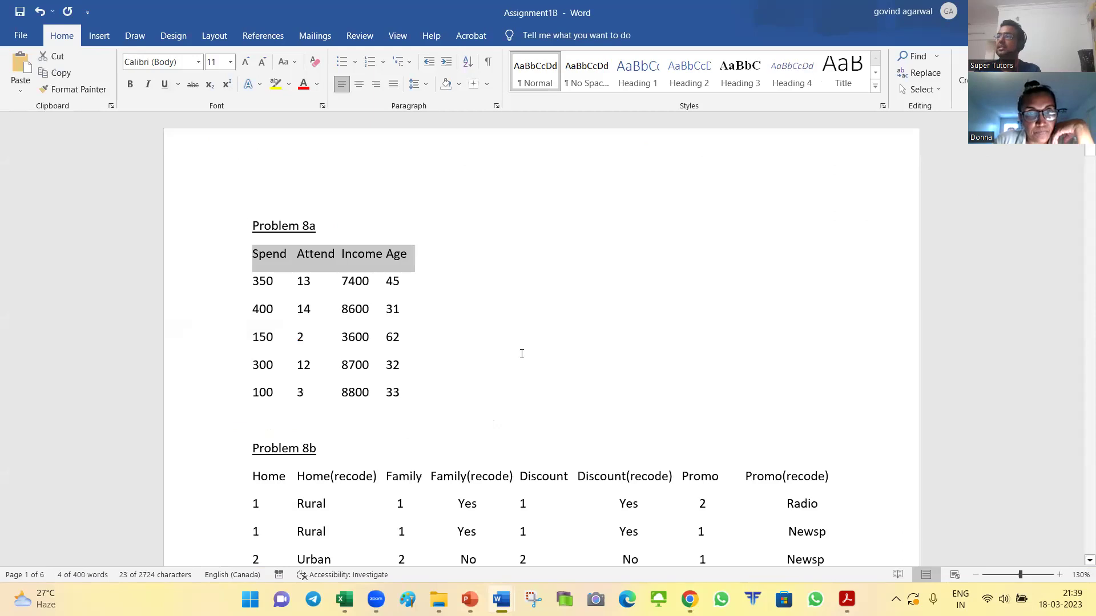
left_click(371, 353)
left_click_drag(238, 331, 219, 490)
left_click(438, 381)
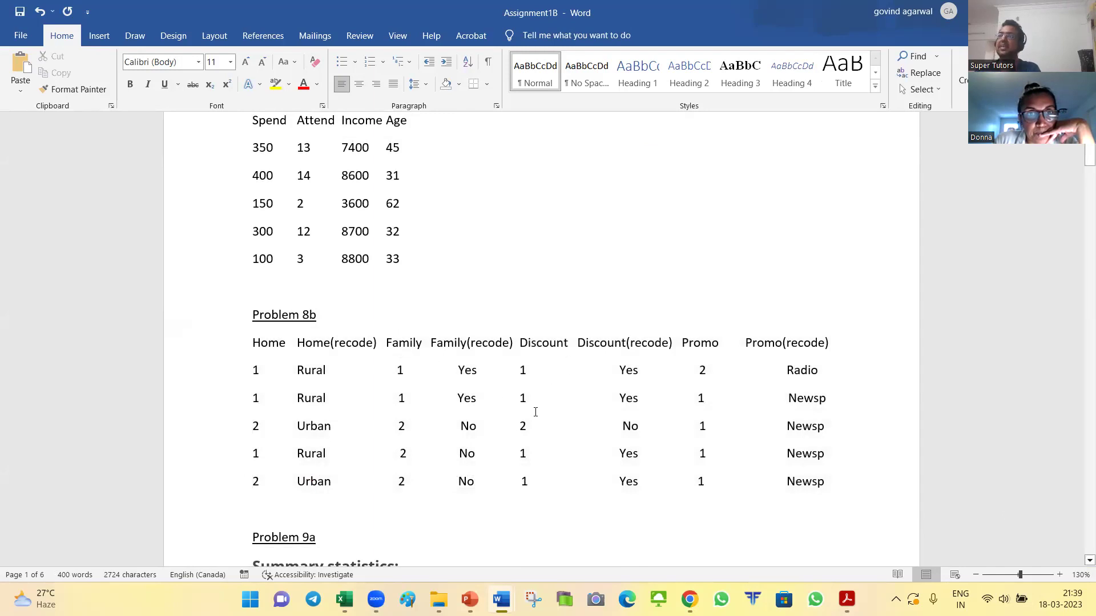
scroll(552, 347, "down", 3)
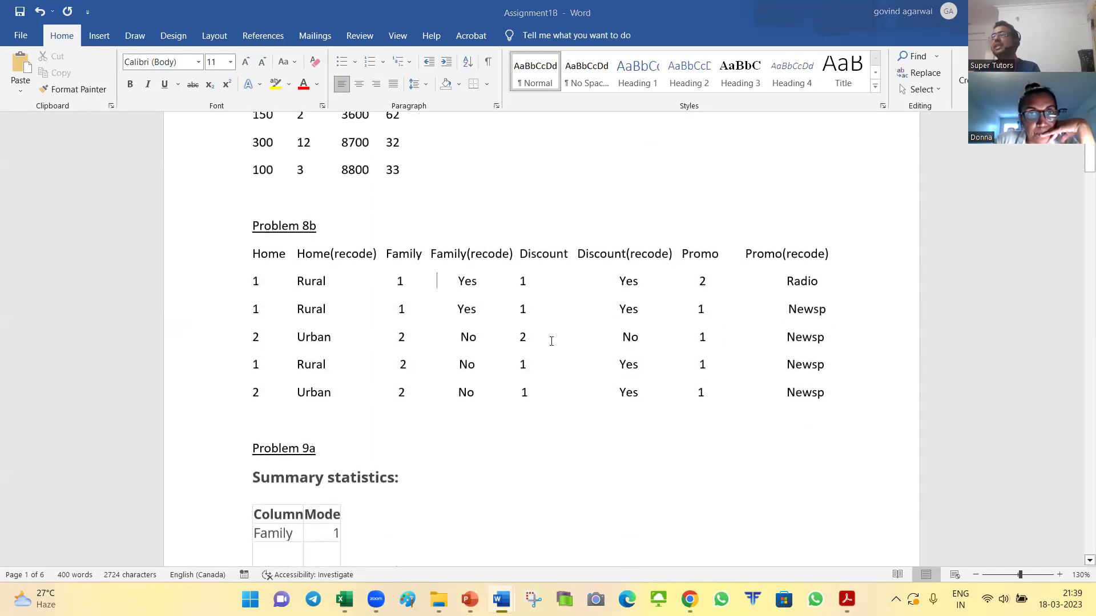
Step: Check Document2, then bring the assignment PDF to Problem 9's Rodeo instructions
key("alt+Tab")
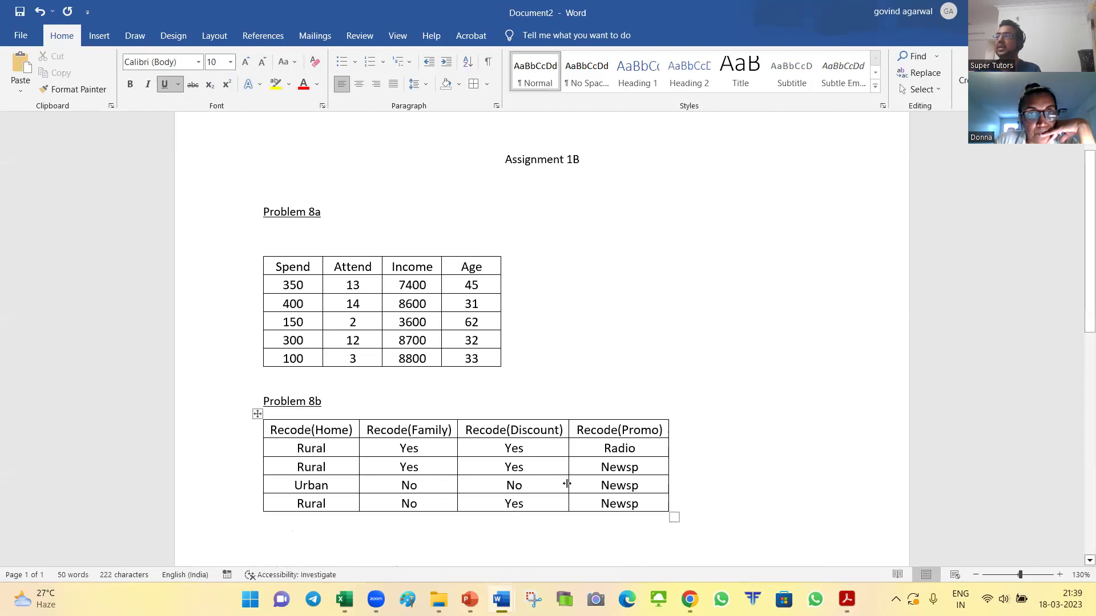
scroll(665, 336, "down", 3)
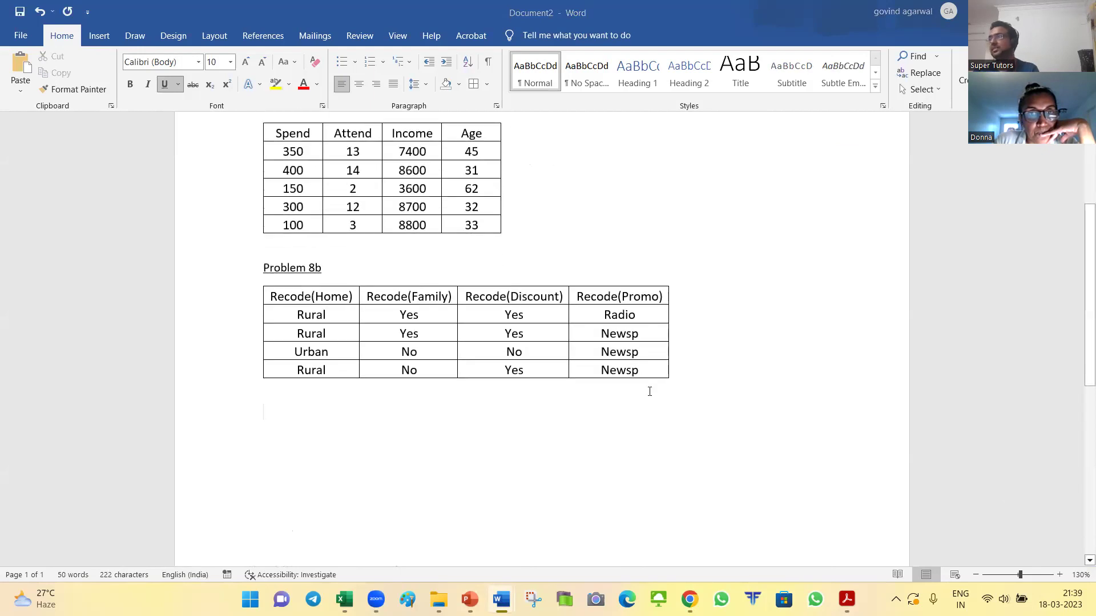
key("alt+Tab")
key("Tab")
key("Tab")
key("Tab")
scroll(824, 341, "down", 5)
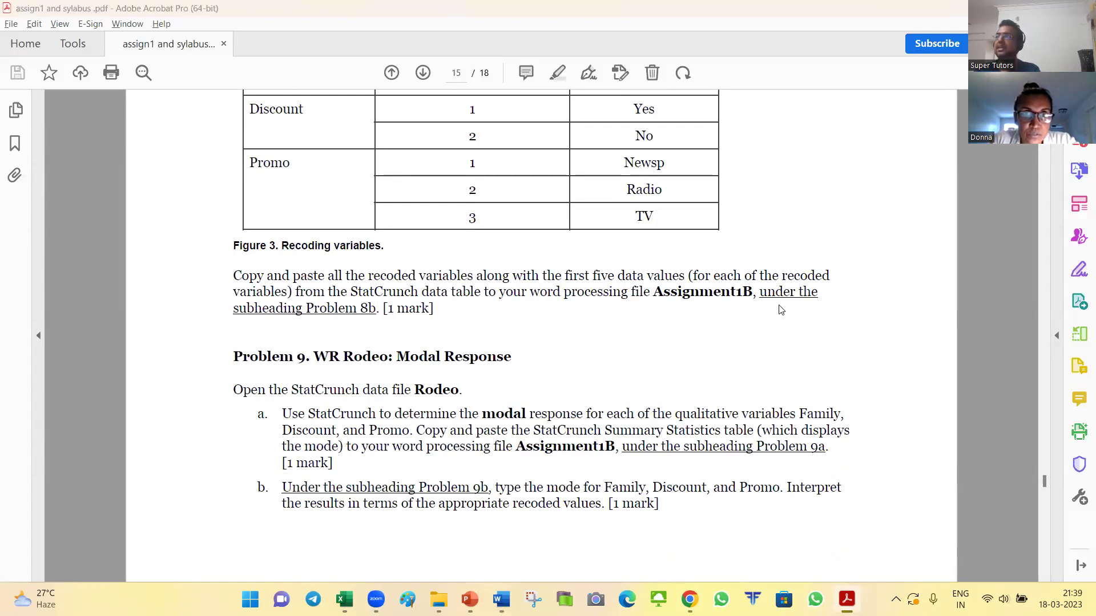
Step: Scroll Assignment1B to Problem 9a's summary tables showing mode 1 for Family and Home
key("alt+Tab")
key("Tab")
scroll(780, 307, "down", 3)
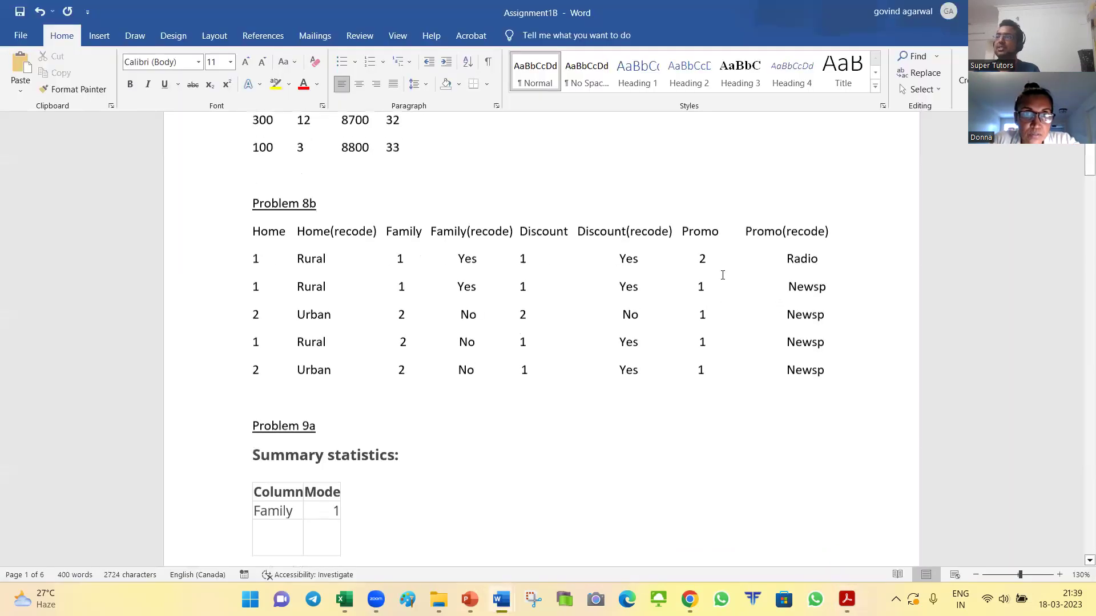
scroll(538, 276, "up", 2)
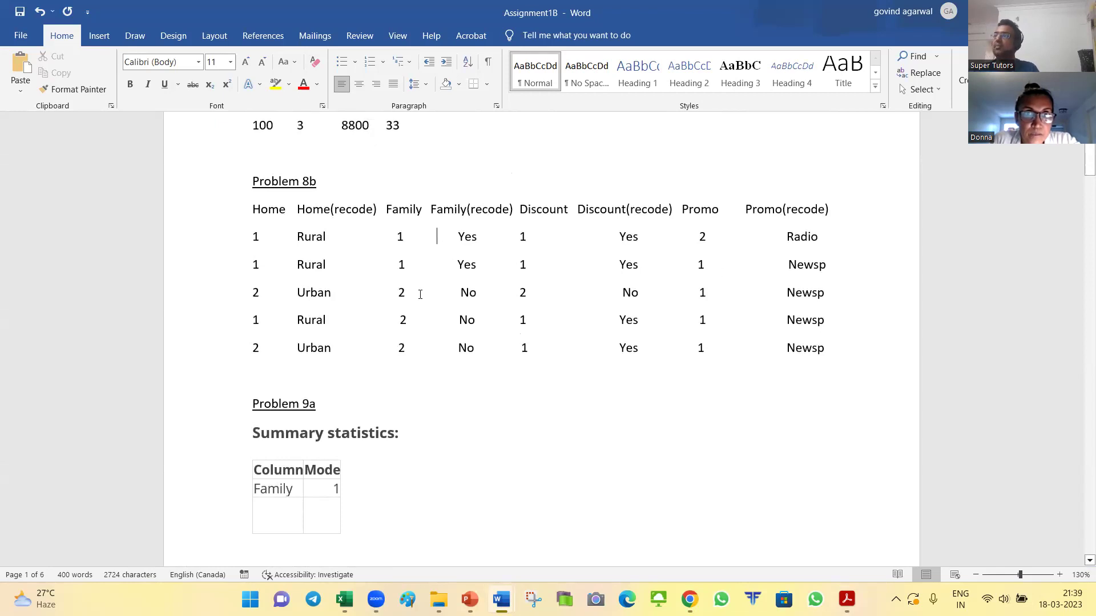
scroll(420, 294, "down", 2)
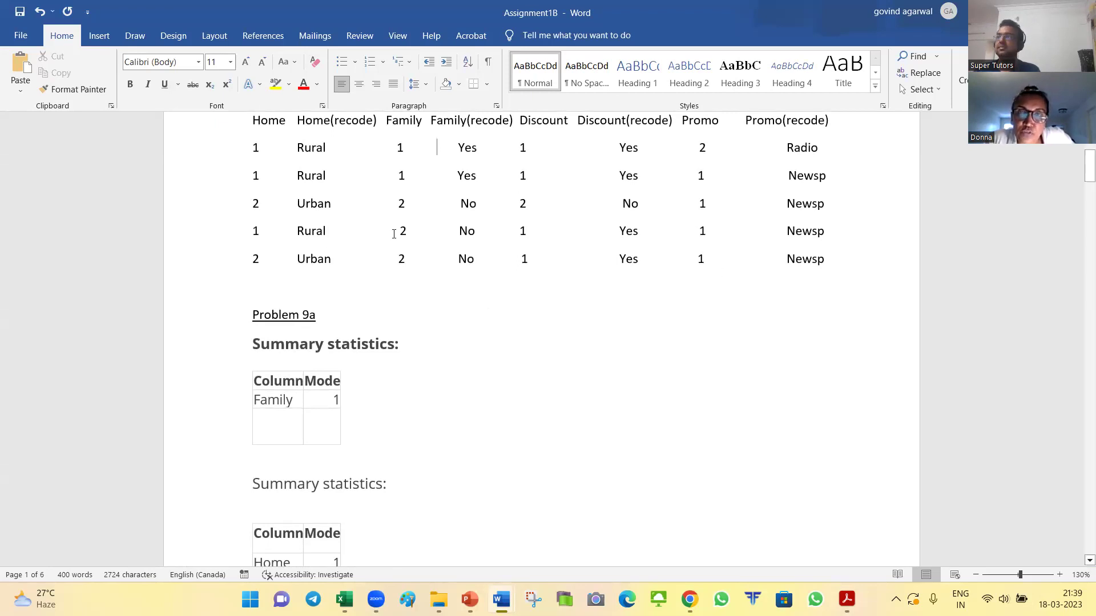
key("alt+Tab")
key("alt+Tab")
key("alt+Tab")
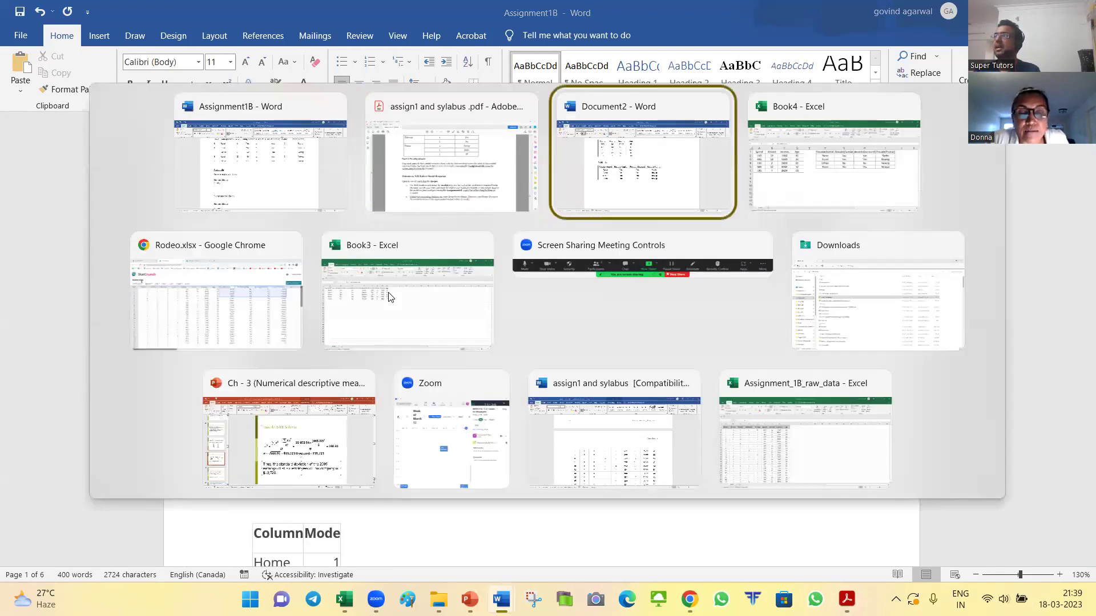
Step: Check the Book4 and raw Rodeo data workbooks, then return to StatCrunch's Rodeo.xlsx table
left_click(498, 343)
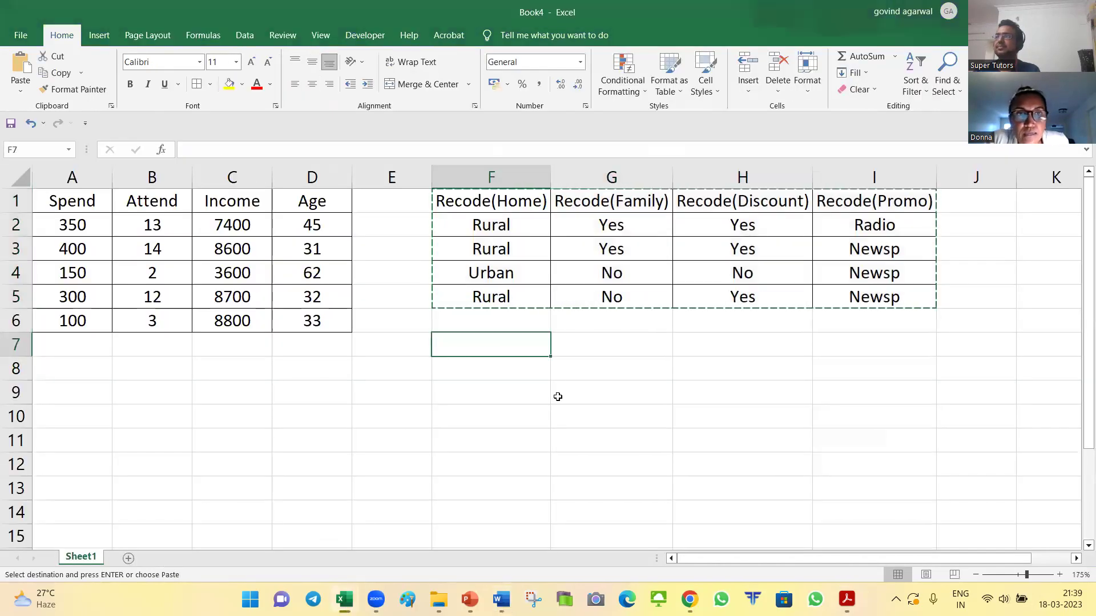
key("alt+Tab")
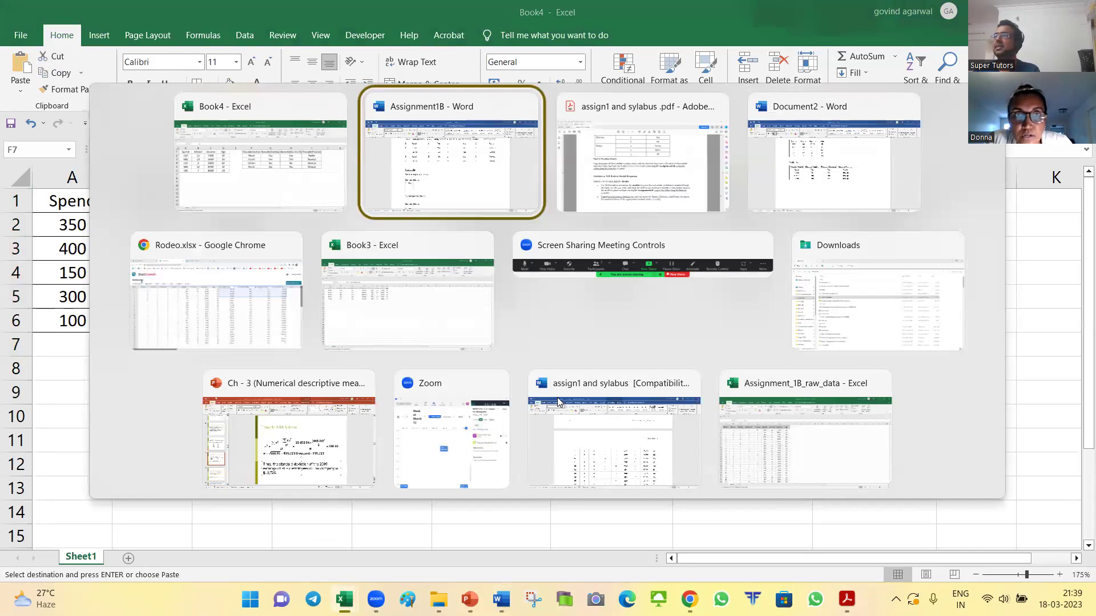
key("Down")
key("Down")
key("Right")
key("Right")
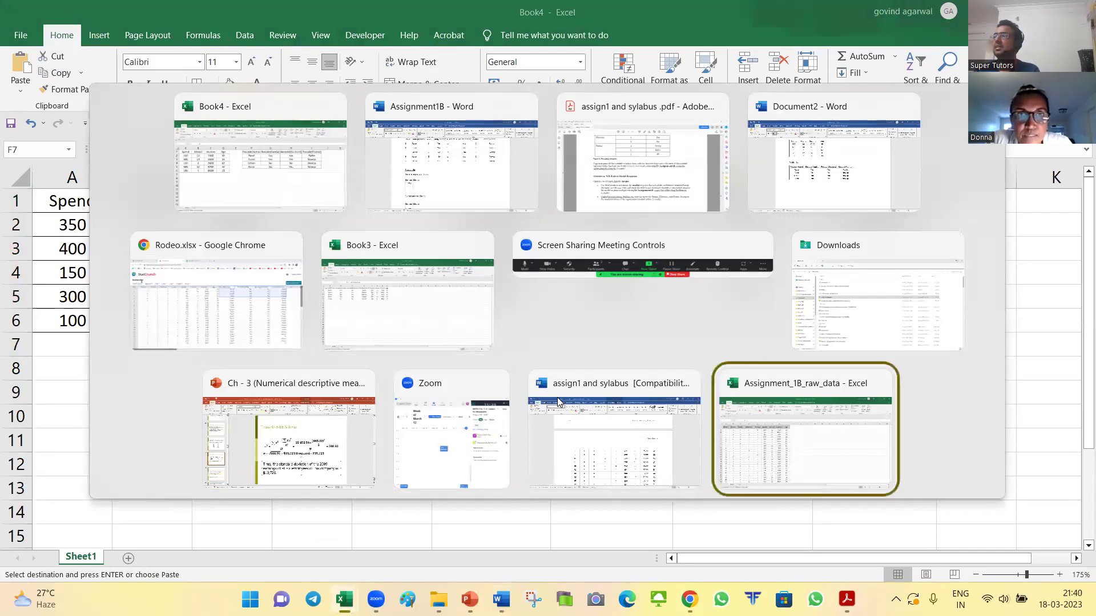
key("Escape")
key("alt+Tab")
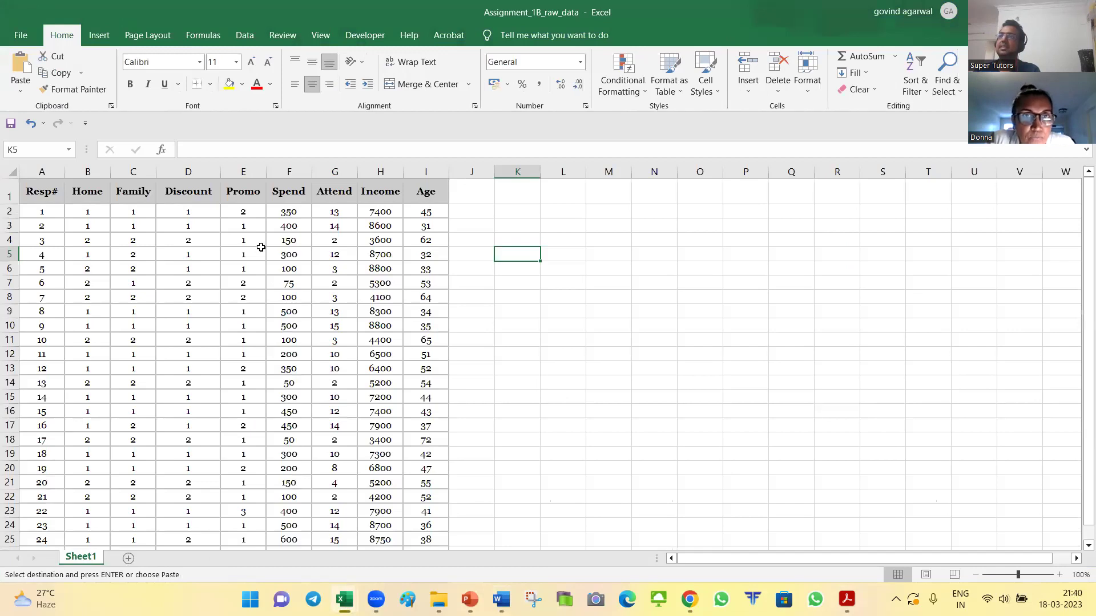
key("alt+Tab")
key("Tab")
key("Tab")
key("Tab")
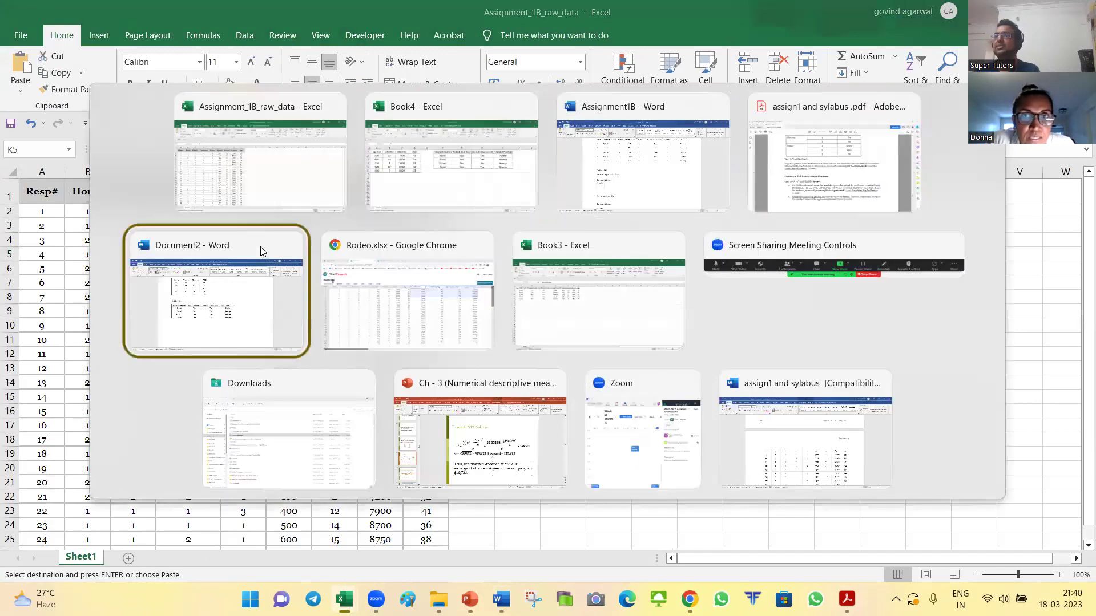
key("Tab")
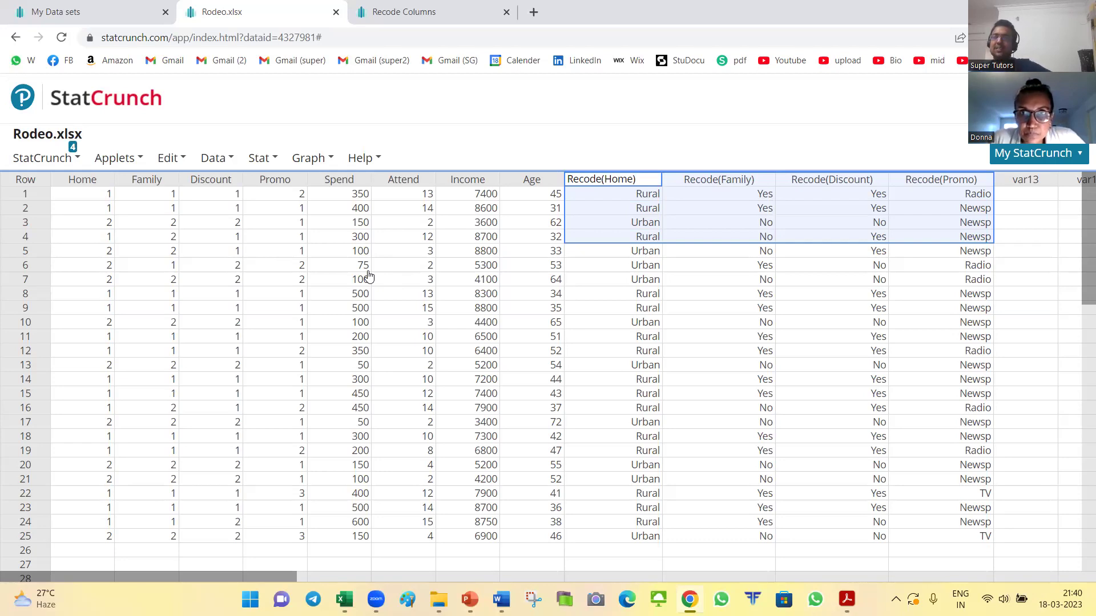
Step: Glance over Assignment1B and the Rodeo data, then bring up page 15 of the assignment PDF
key("alt+Tab")
key("Tab")
key("Tab")
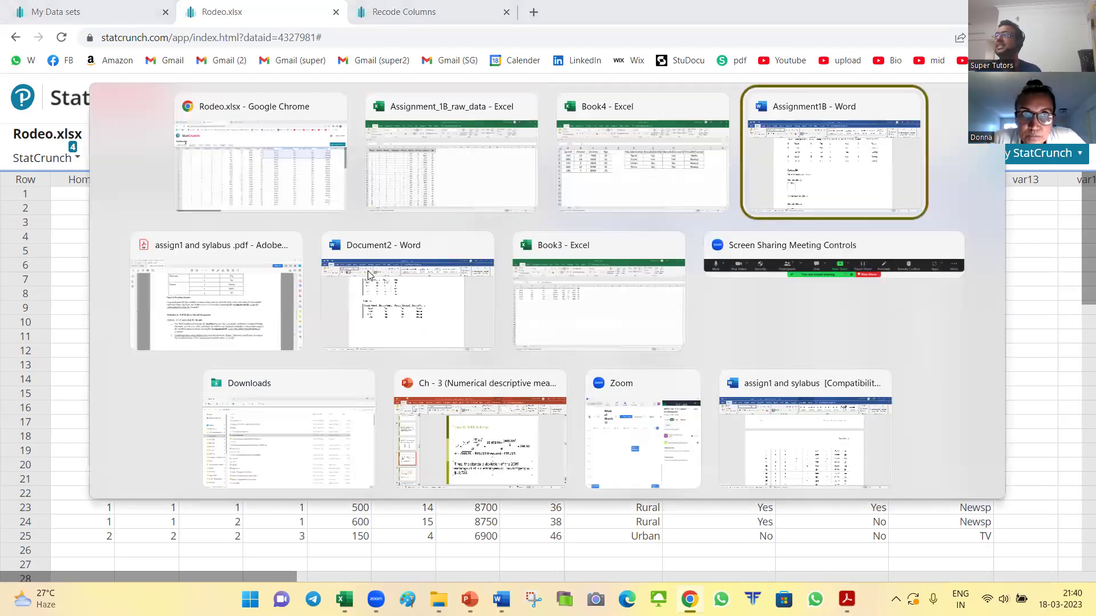
scroll(517, 259, "down", 5)
scroll(499, 264, "up", 6)
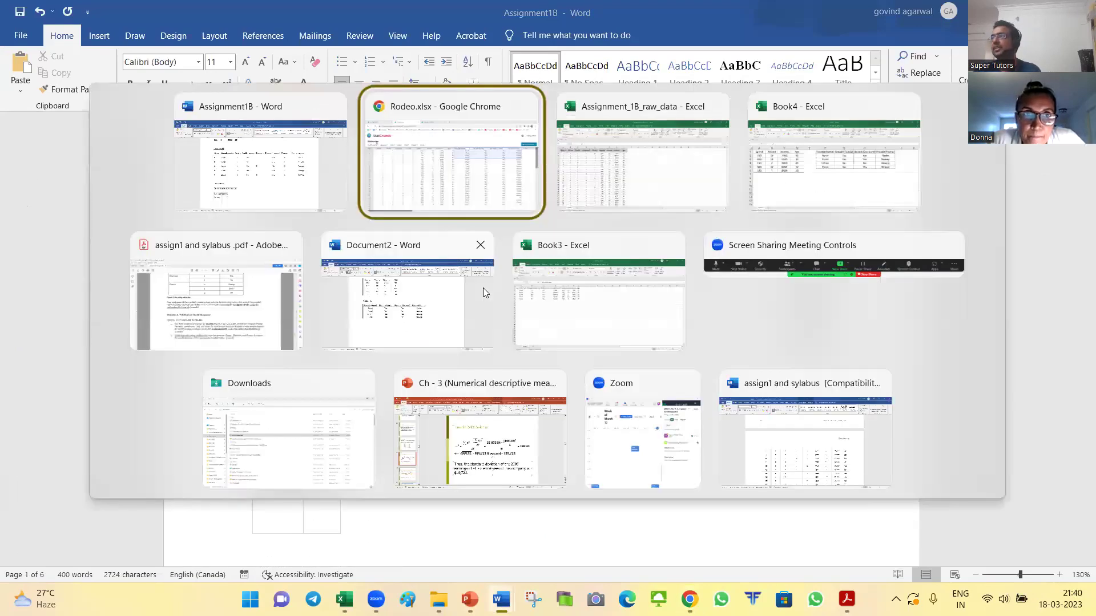
key("alt+Tab")
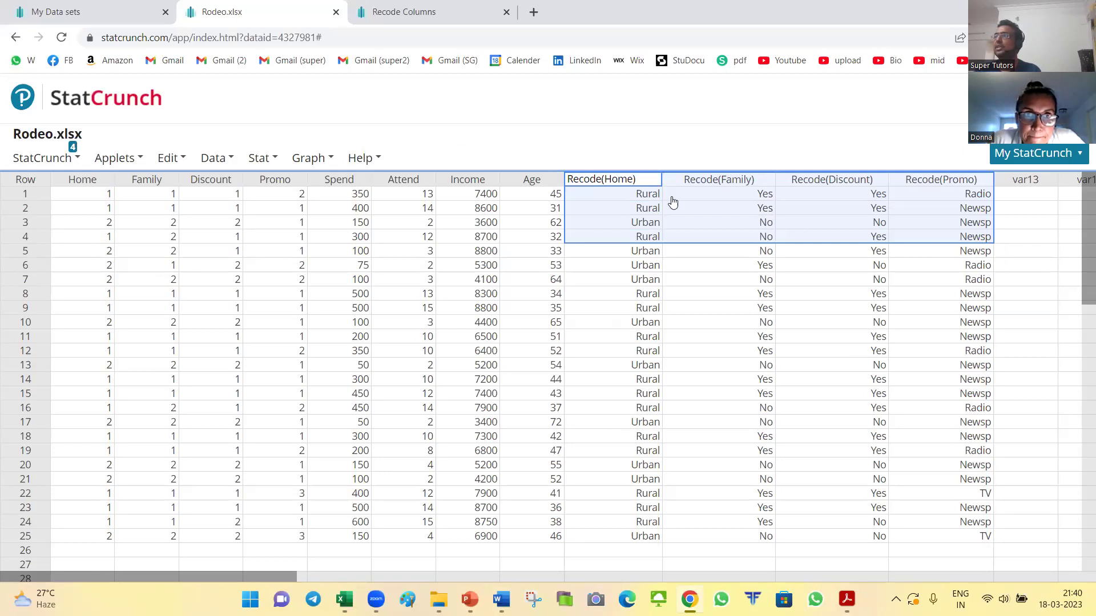
key("alt+Tab")
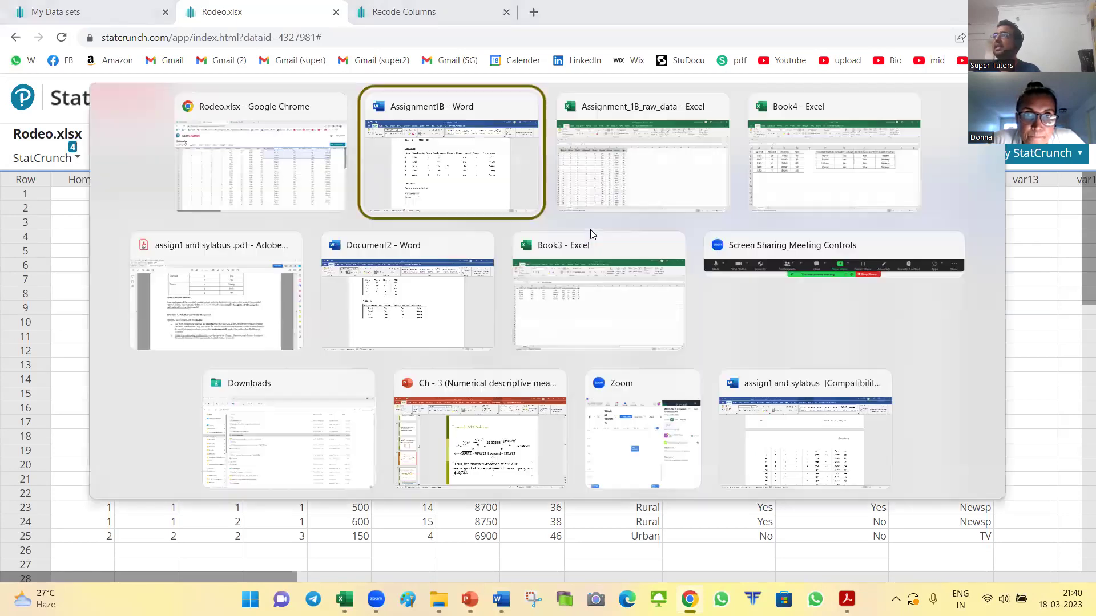
key("Down")
key("Left")
scroll(588, 227, "down", 1)
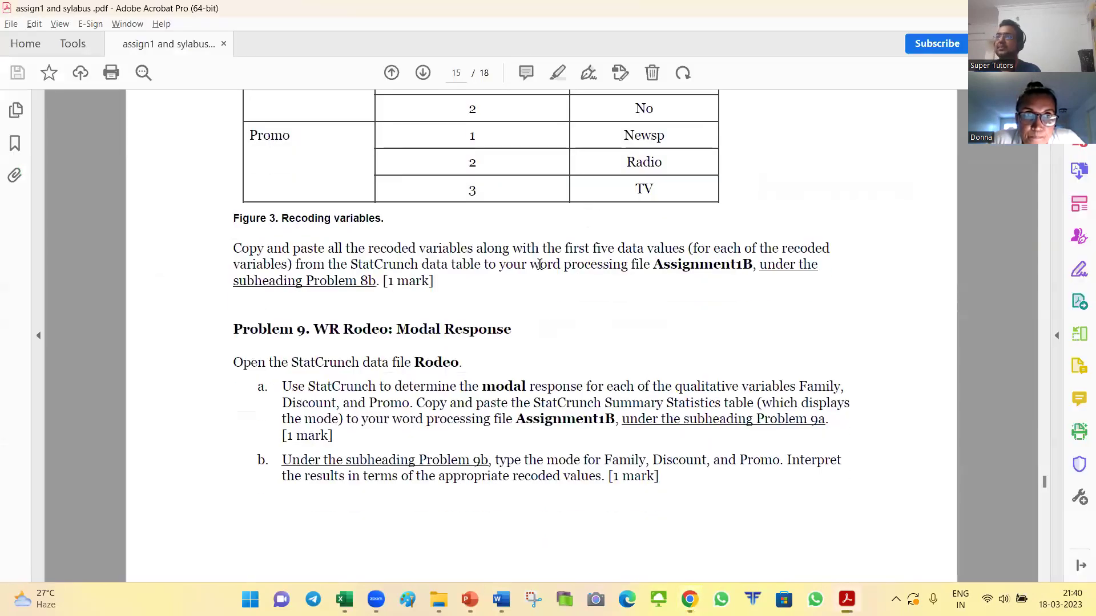
Step: Read Problem 9a's instructions on finding the modal response, then return to the Rodeo data
scroll(346, 291, "down", 3)
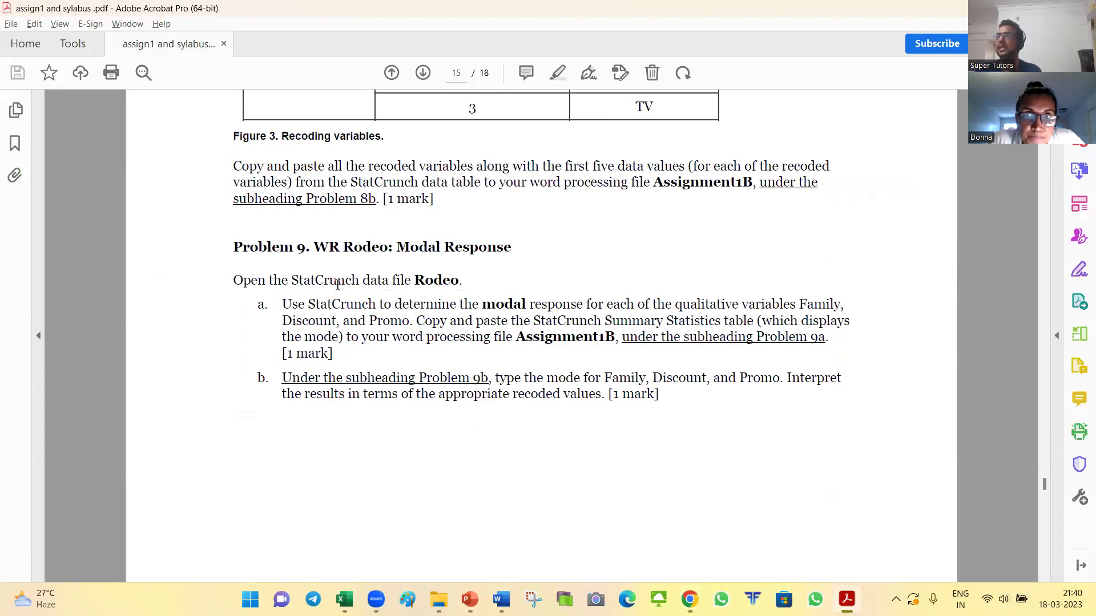
left_click_drag(283, 308, 526, 308)
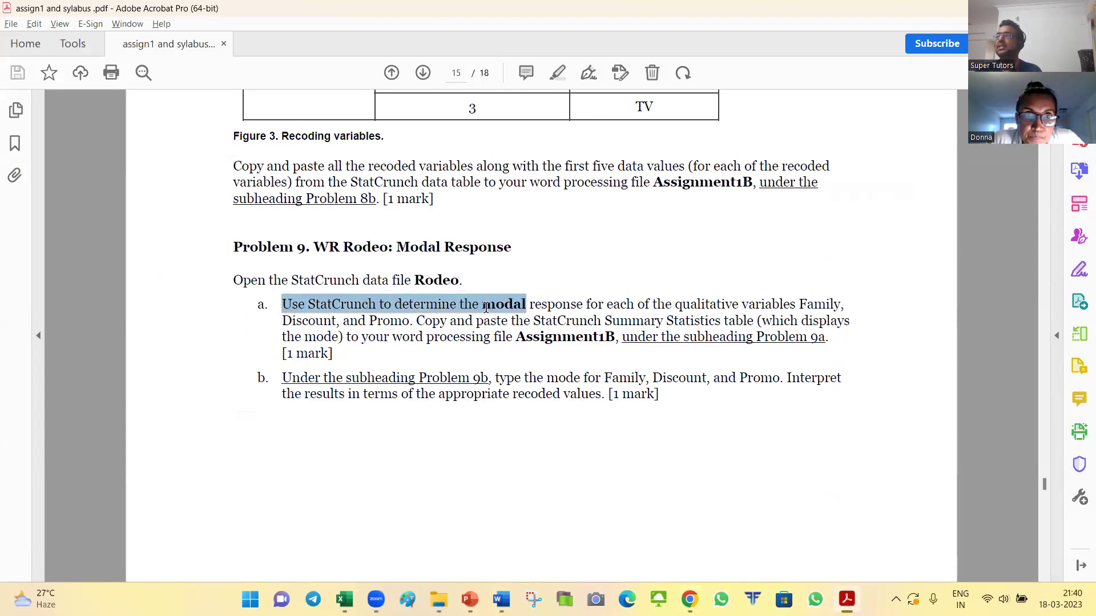
left_click(516, 311)
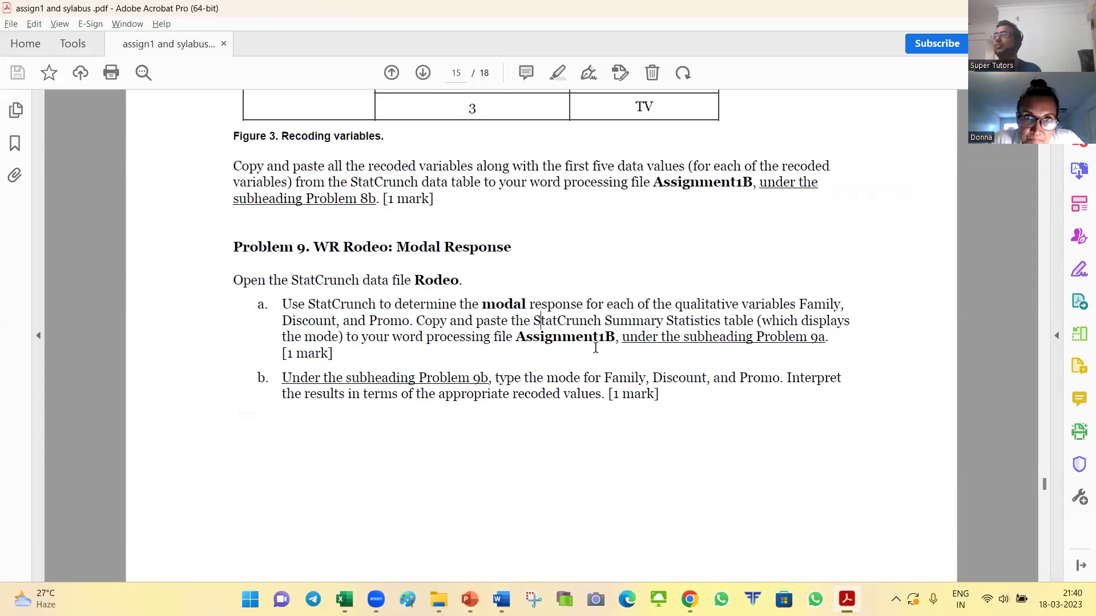
key("alt+Tab")
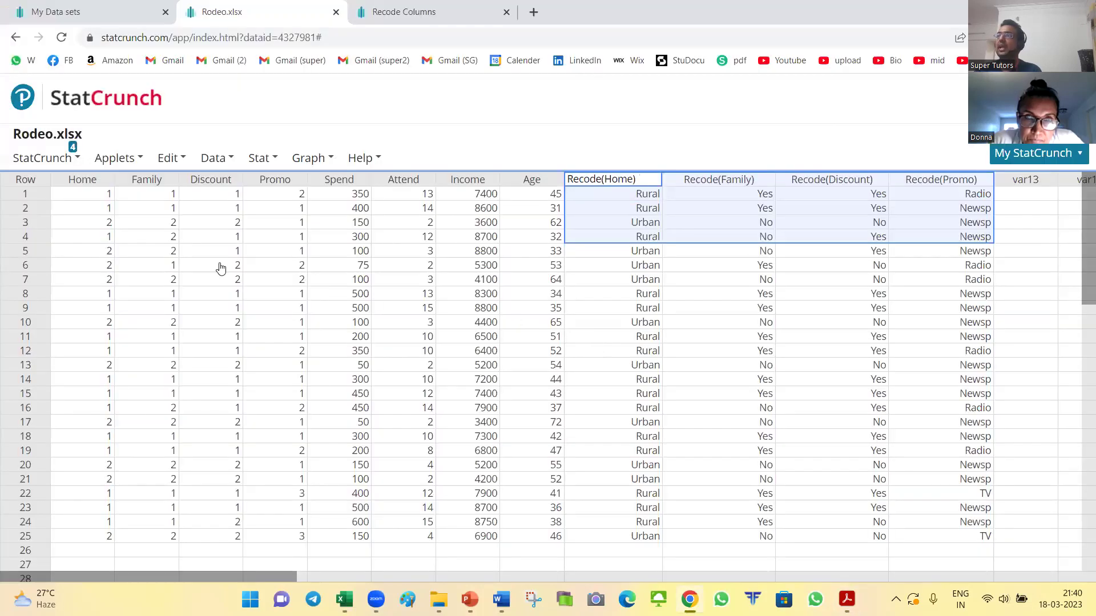
Step: Show slide 3, Measures of Central Tendency, in the Ch-3 deck, then close PowerPoint without saving
left_click(467, 226)
scroll(457, 323, "down", 1)
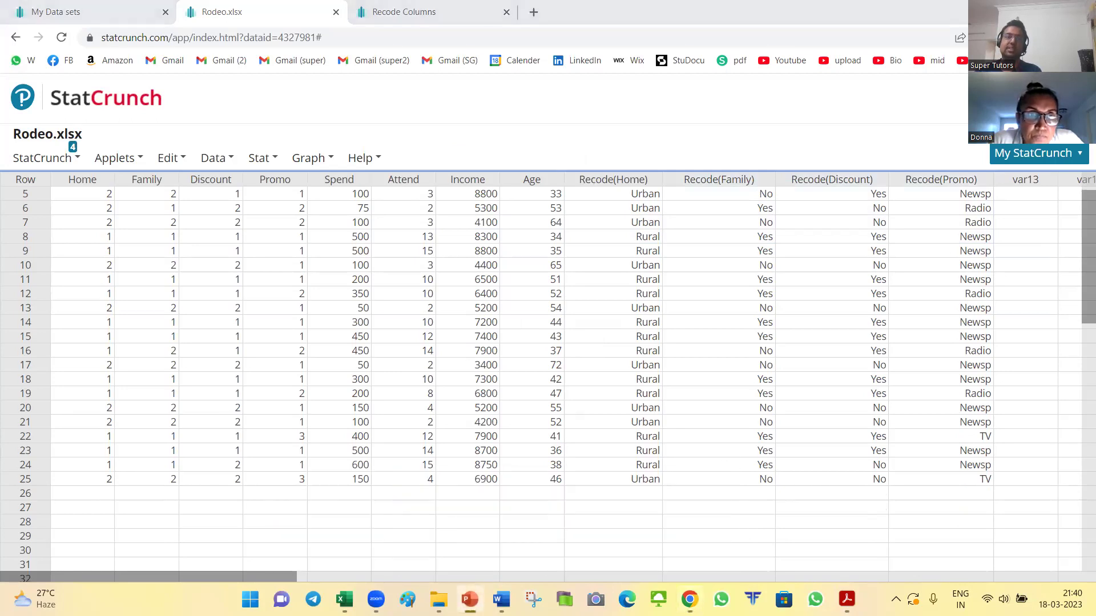
left_click(470, 599)
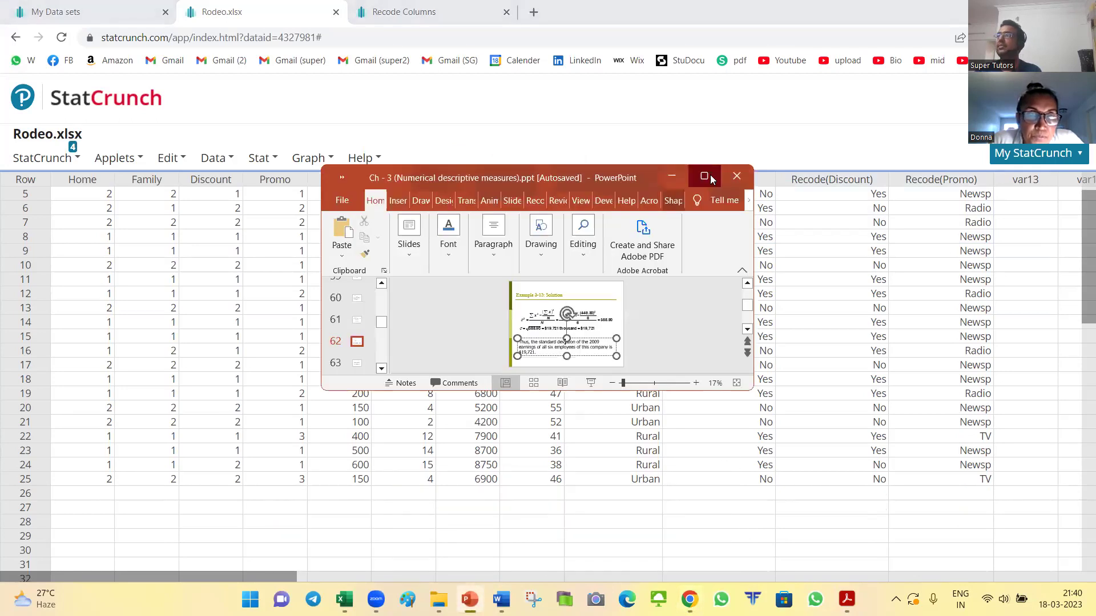
left_click(704, 176)
scroll(158, 303, "up", 5)
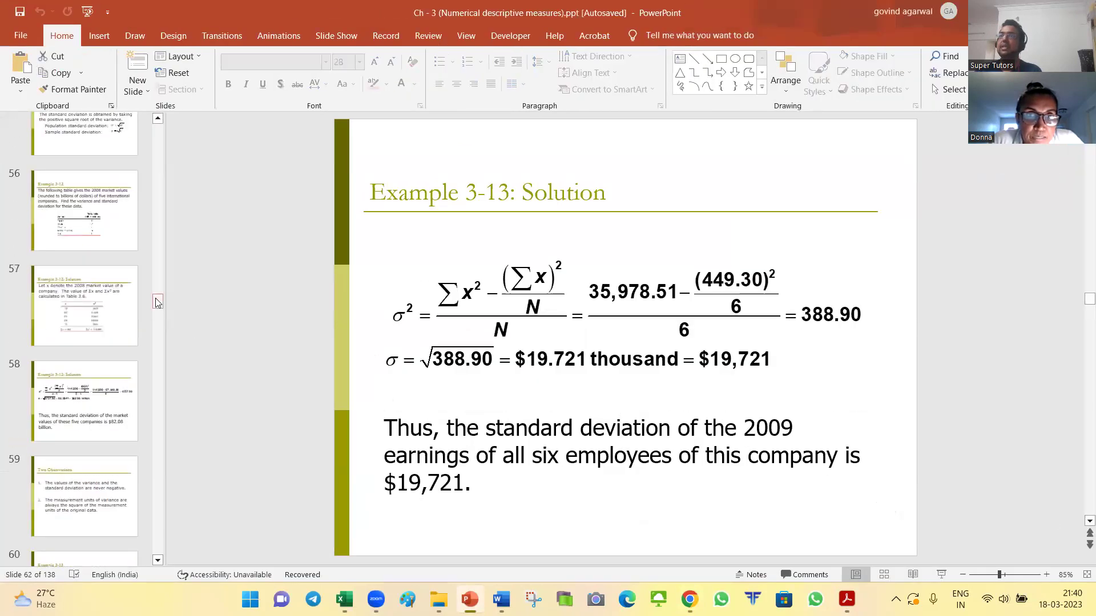
left_click_drag(158, 303, 158, 128)
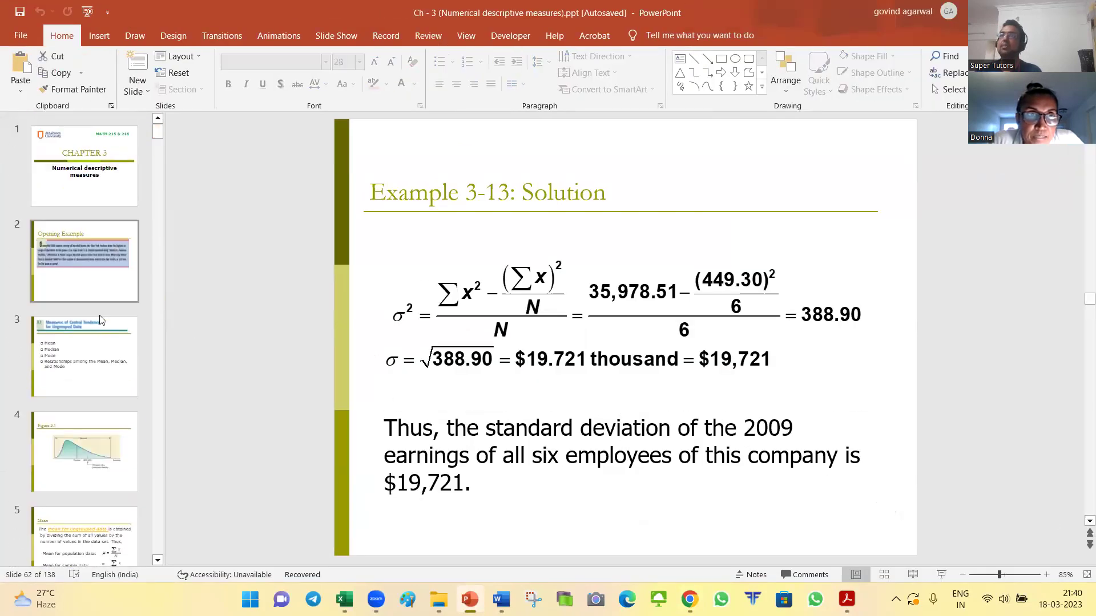
left_click(90, 374)
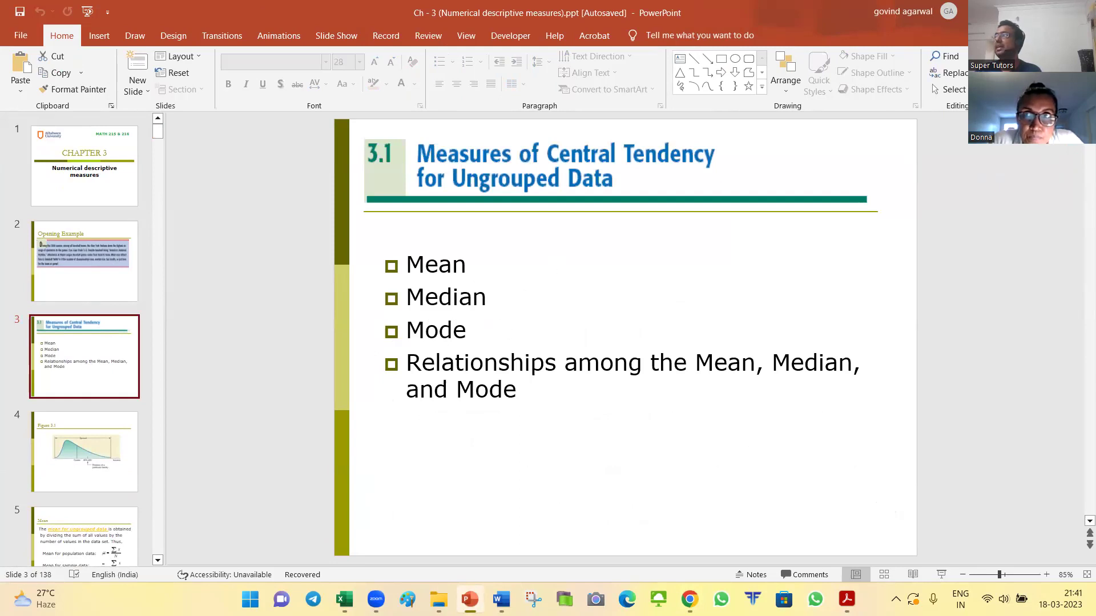
key("alt+F4")
left_click(577, 325)
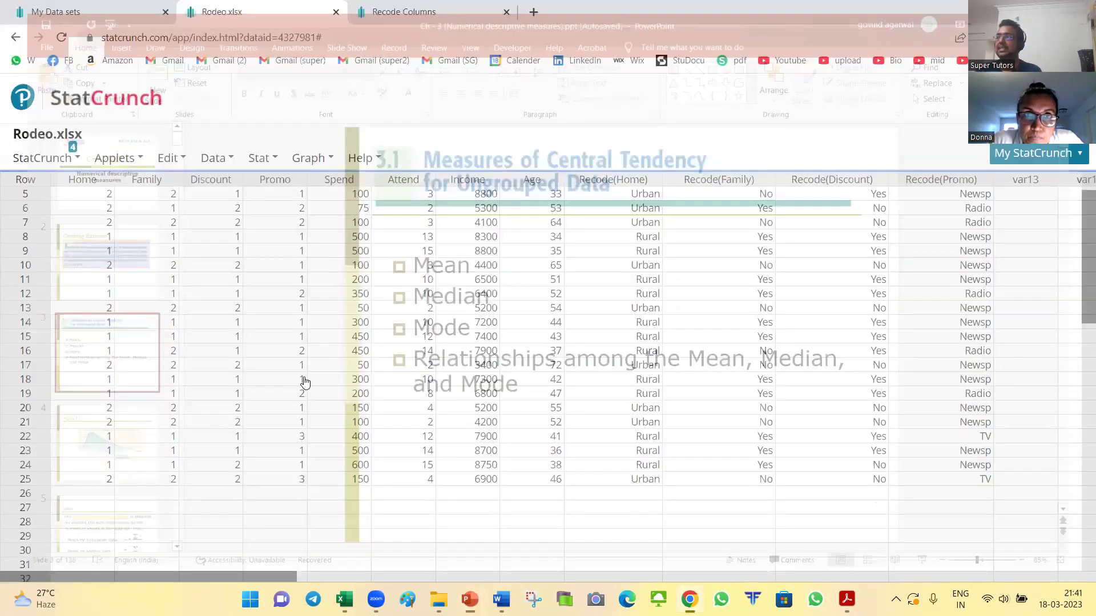
Step: Browse the Data and Stat menus, then dismiss stray cell-edit prompts in the Rodeo table
left_click(215, 160)
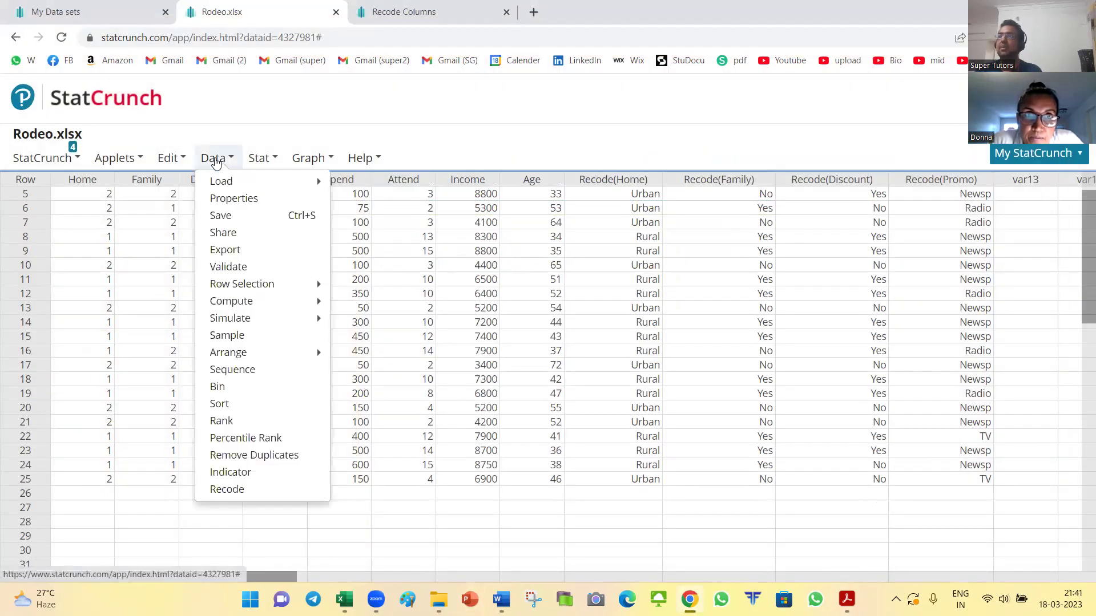
left_click(275, 163)
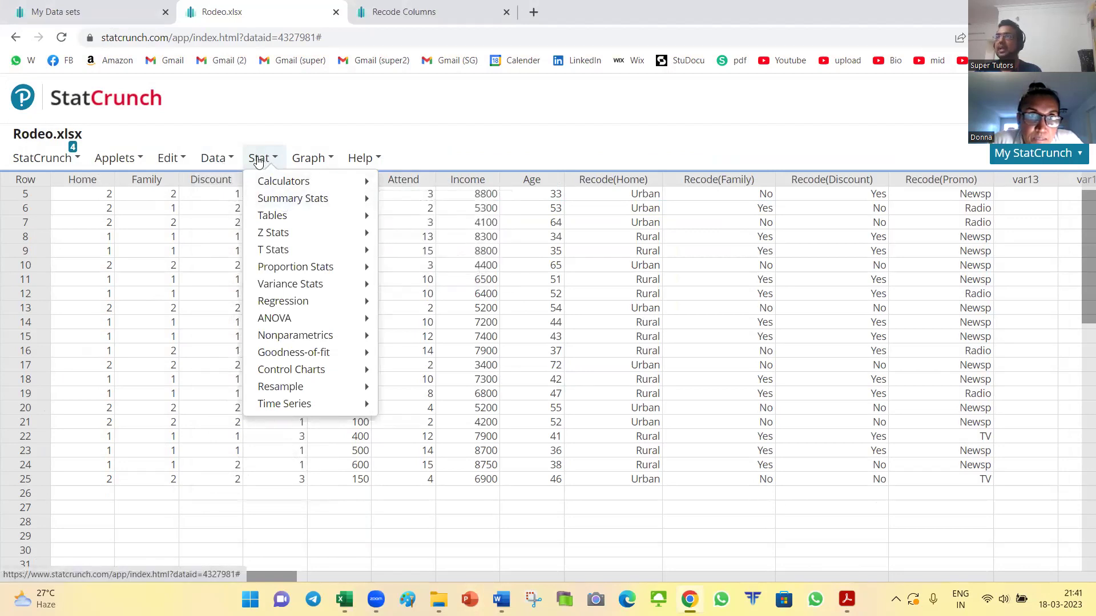
mouse_move(280, 204)
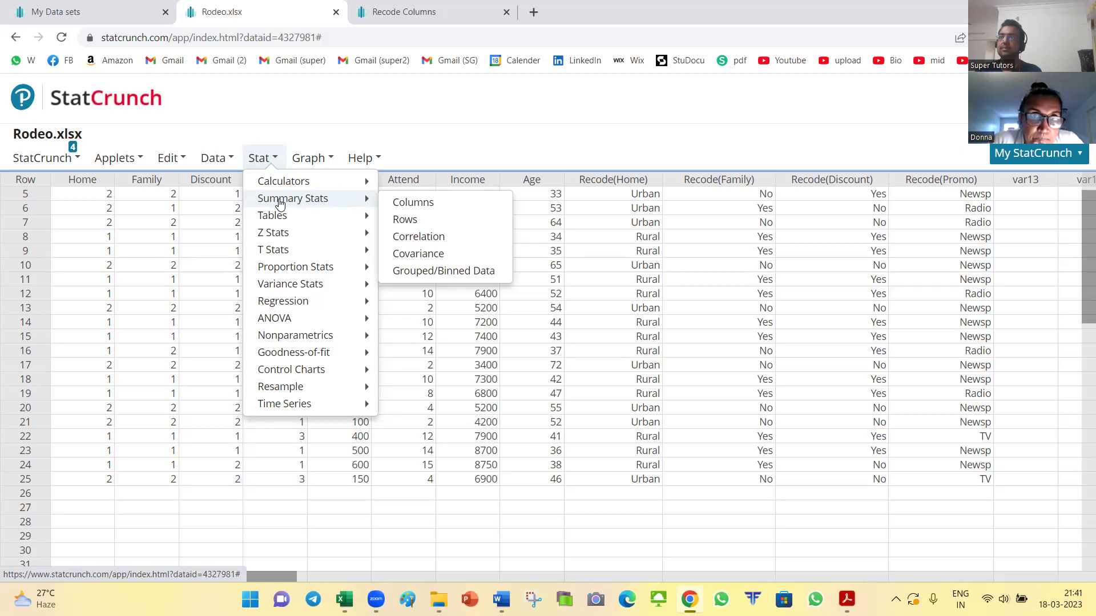
left_click(47, 208)
left_click(117, 194)
left_click(272, 522)
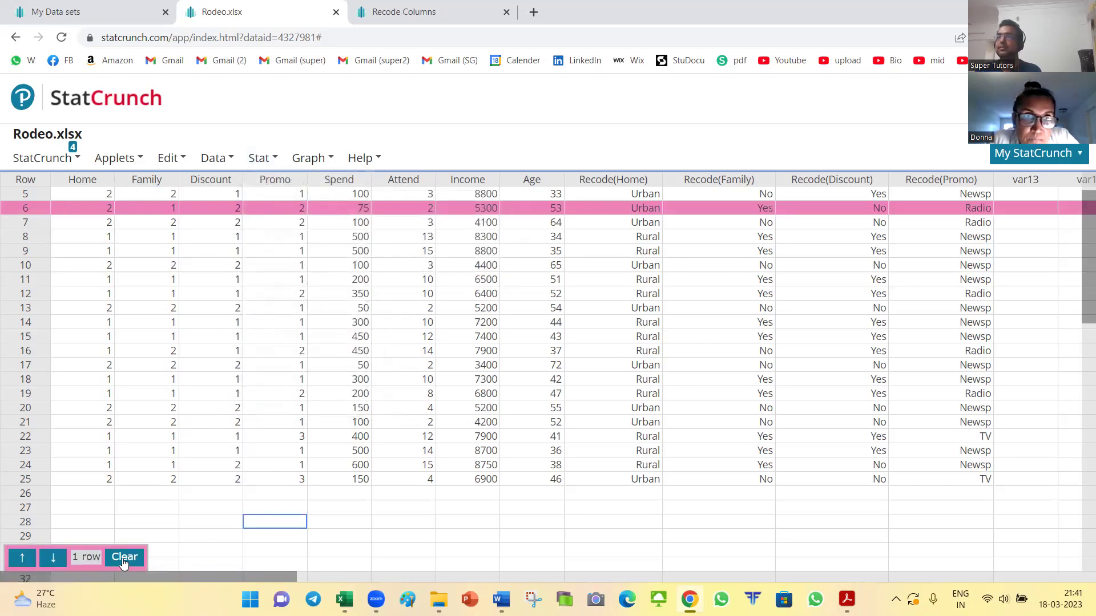
key("Return")
left_click(718, 361)
key("Return")
left_click(274, 515)
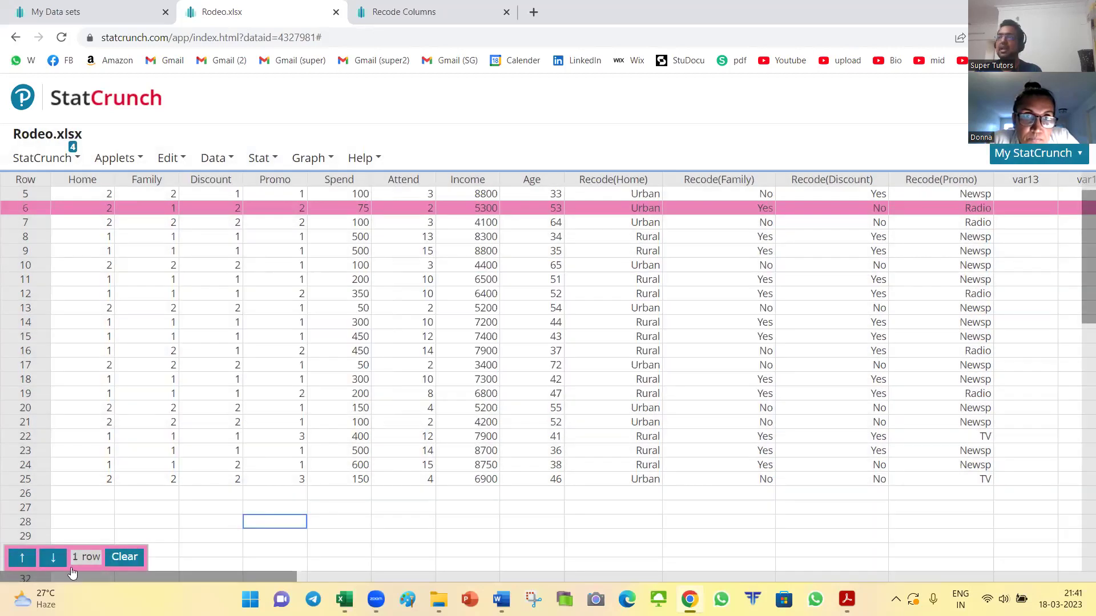
left_click(123, 558)
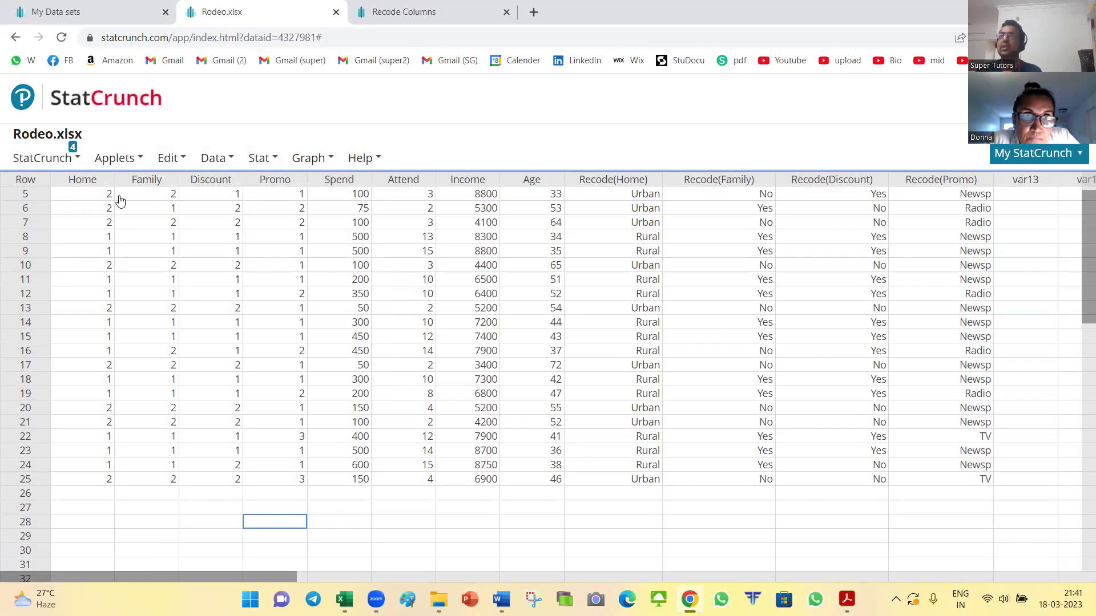
Step: Run Summary Stats on the Home column with only Mode selected, giving a mode of 1
left_click(99, 165)
left_click(220, 159)
left_click(261, 159)
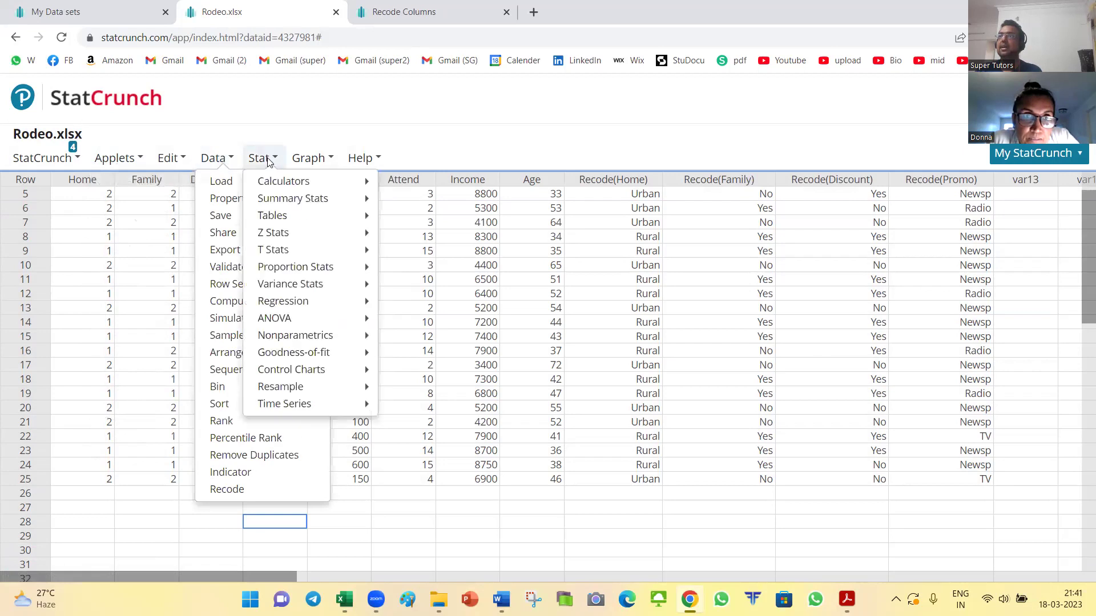
mouse_move(289, 200)
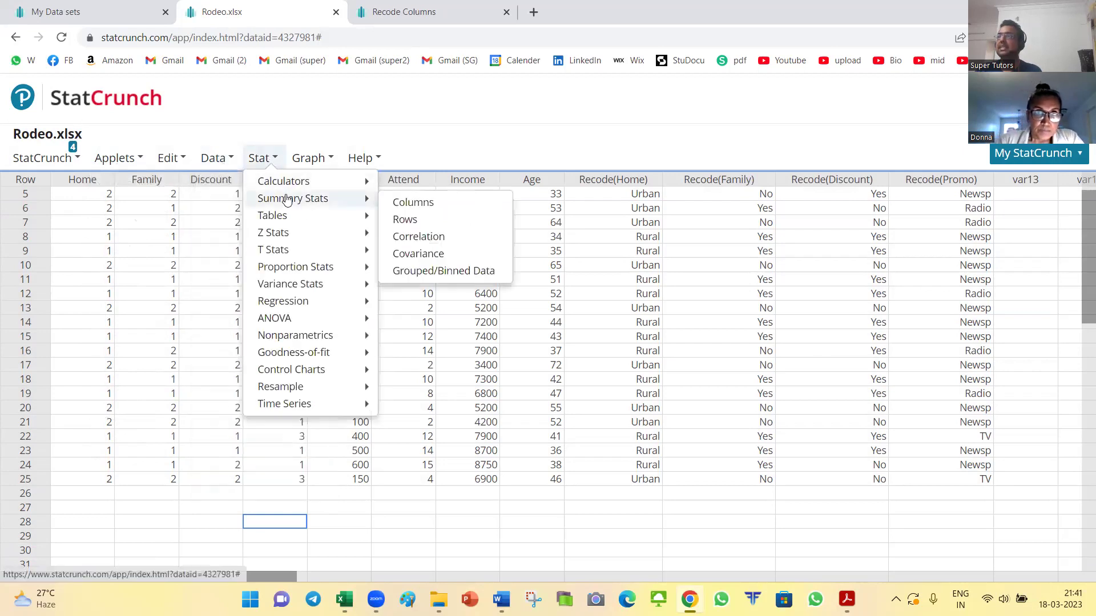
left_click(413, 204)
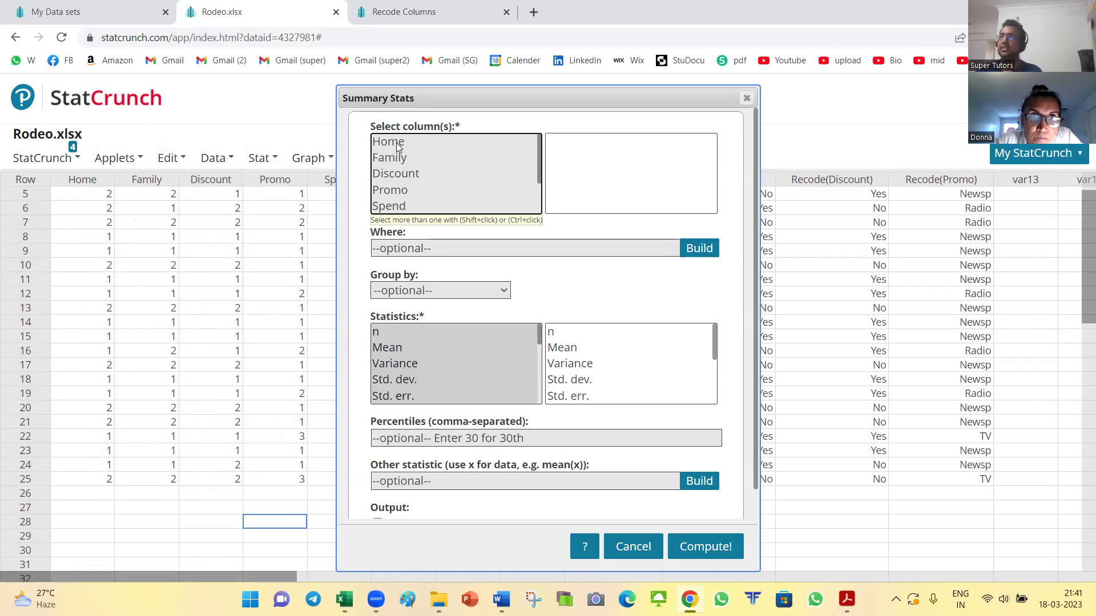
left_click(398, 147)
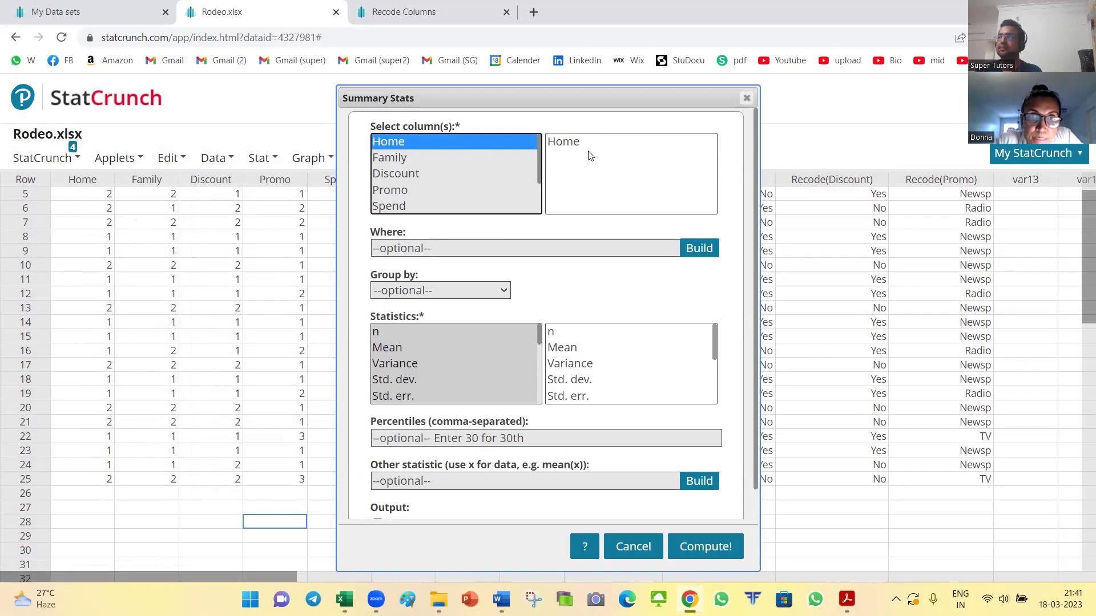
left_click_drag(539, 337, 540, 394)
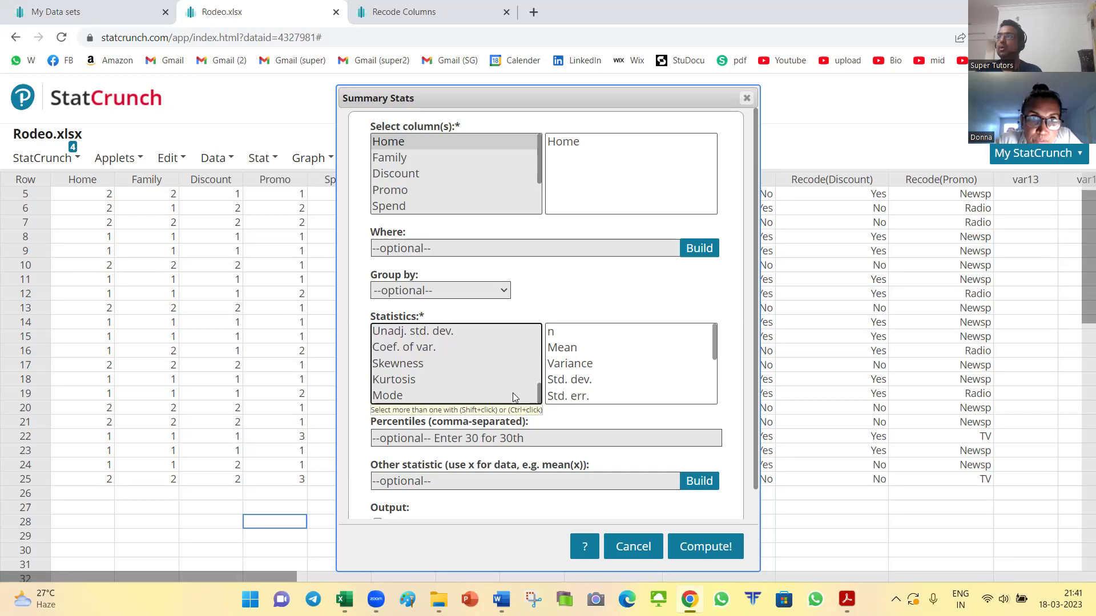
mouse_move(540, 398)
left_mouse_down()
mouse_move(539, 336)
mouse_move(539, 398)
left_mouse_up()
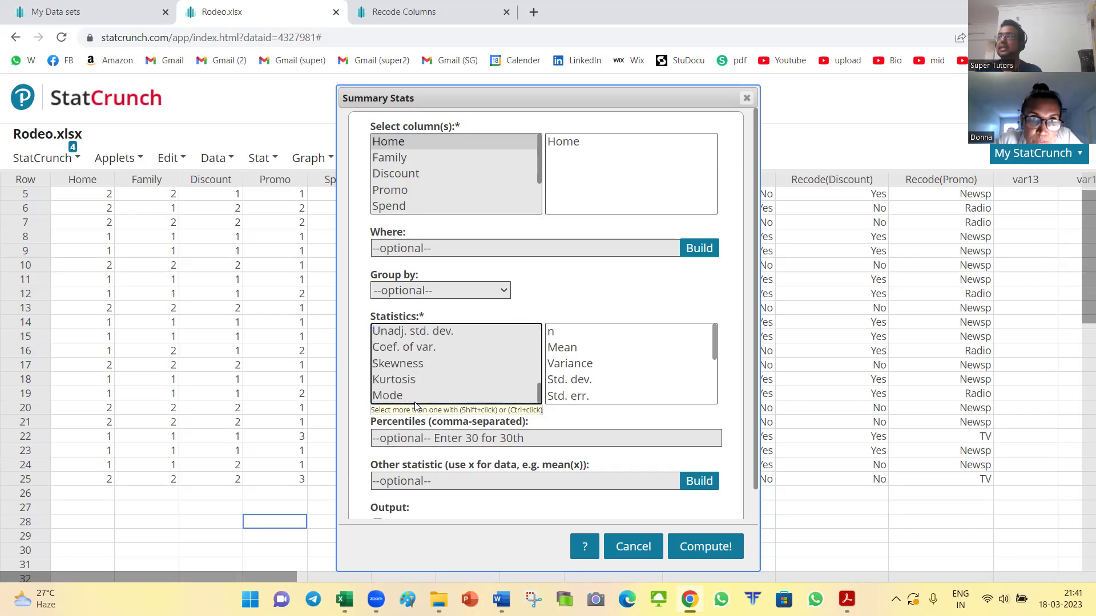
left_click(402, 396)
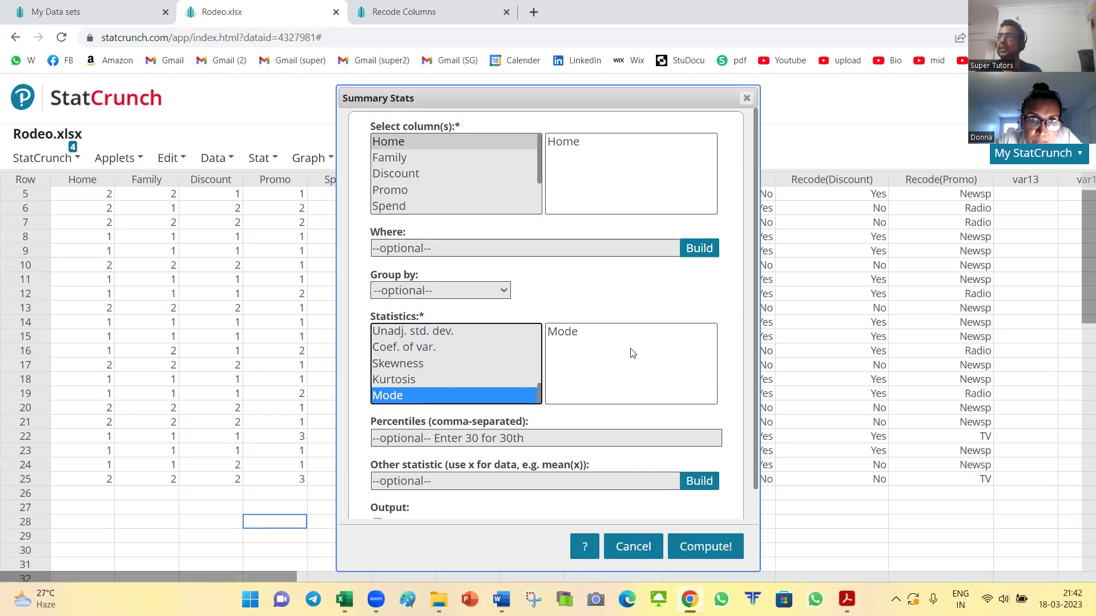
left_click(702, 548)
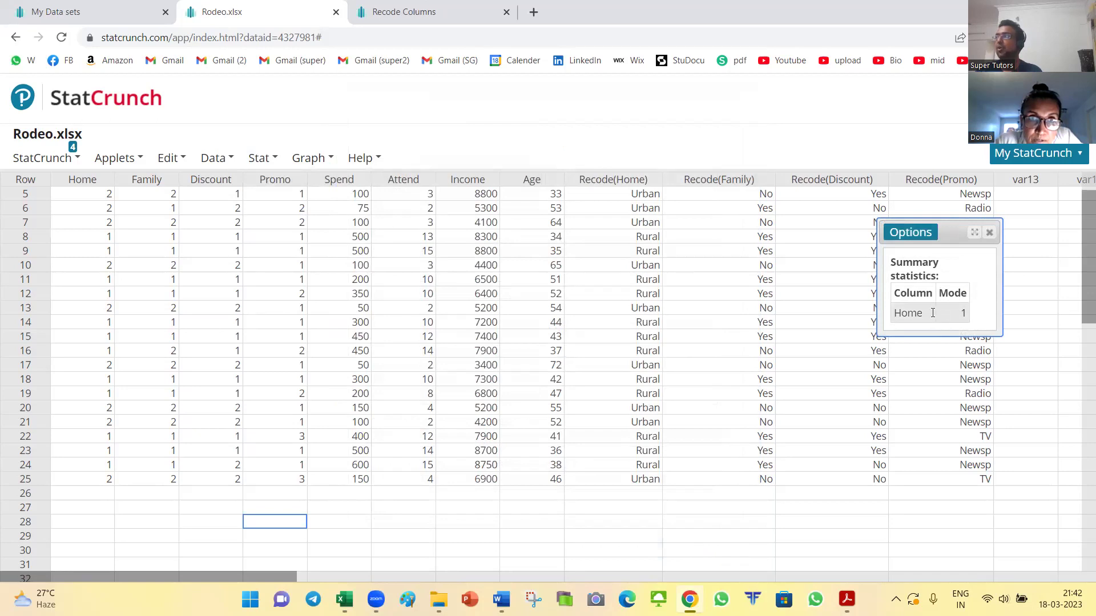
Step: Try copying the Home mode output via Options > Copy, then close the copying instructions
left_click(103, 251)
left_click(108, 293)
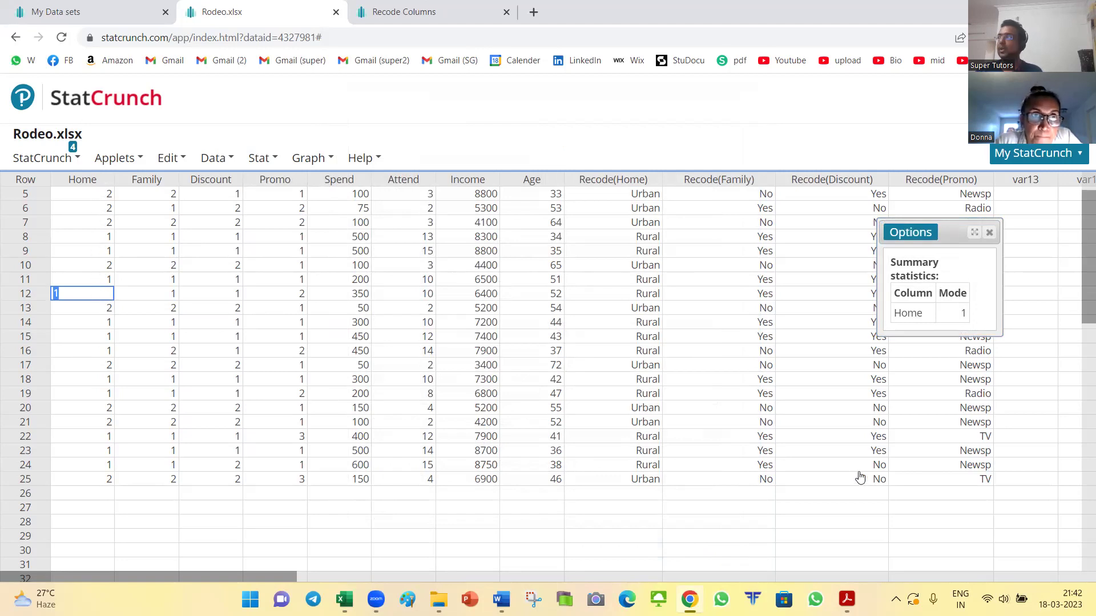
left_click(912, 233)
left_click(913, 288)
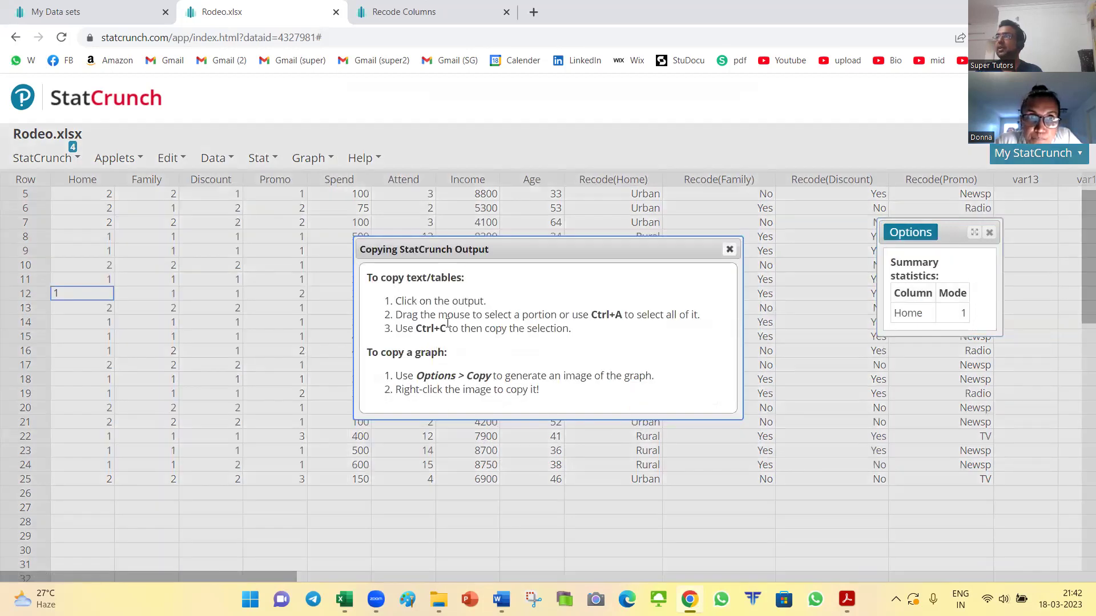
left_click(730, 250)
Step: Select and copy the Home mode summary table, then bring Word's Assignment1B forward
left_click_drag(892, 259, 969, 320)
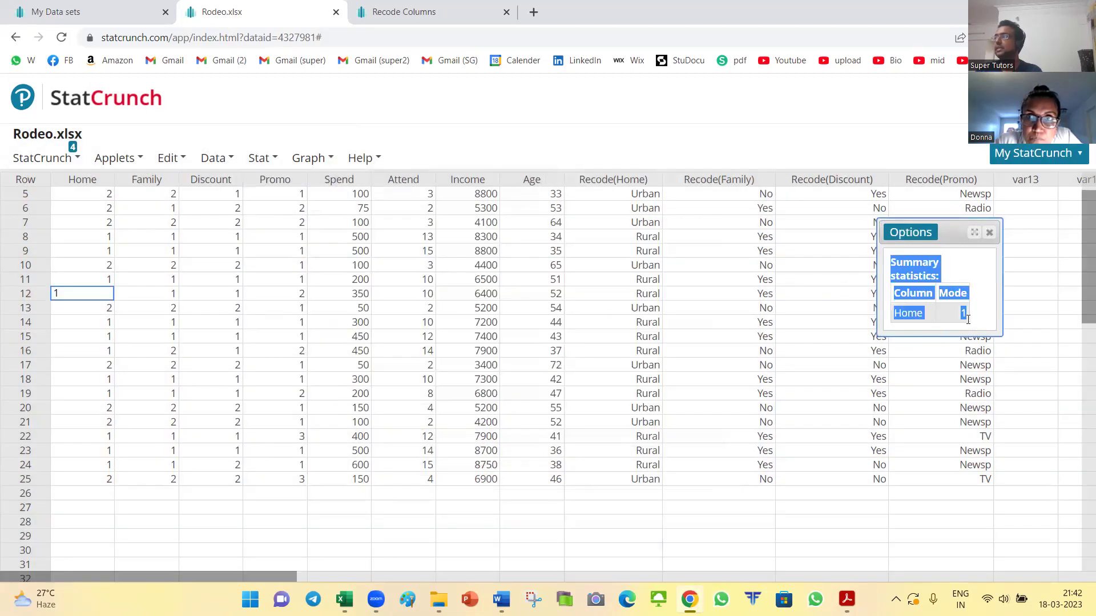
right_click(923, 293)
left_click(902, 301)
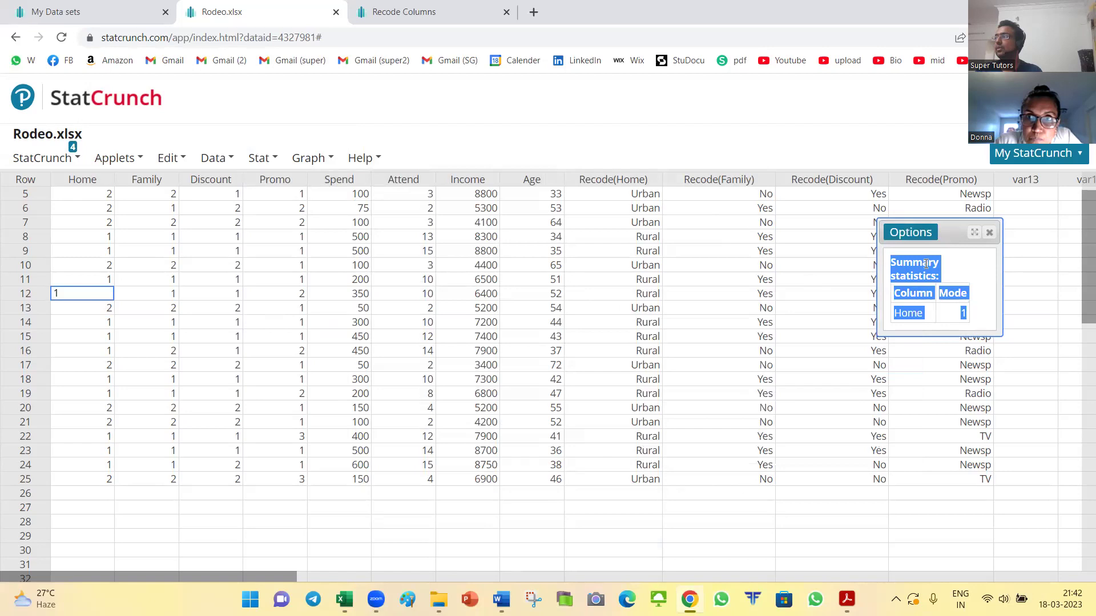
left_click(955, 264)
key("ctrl+a")
key("alt+Tab")
key("Tab")
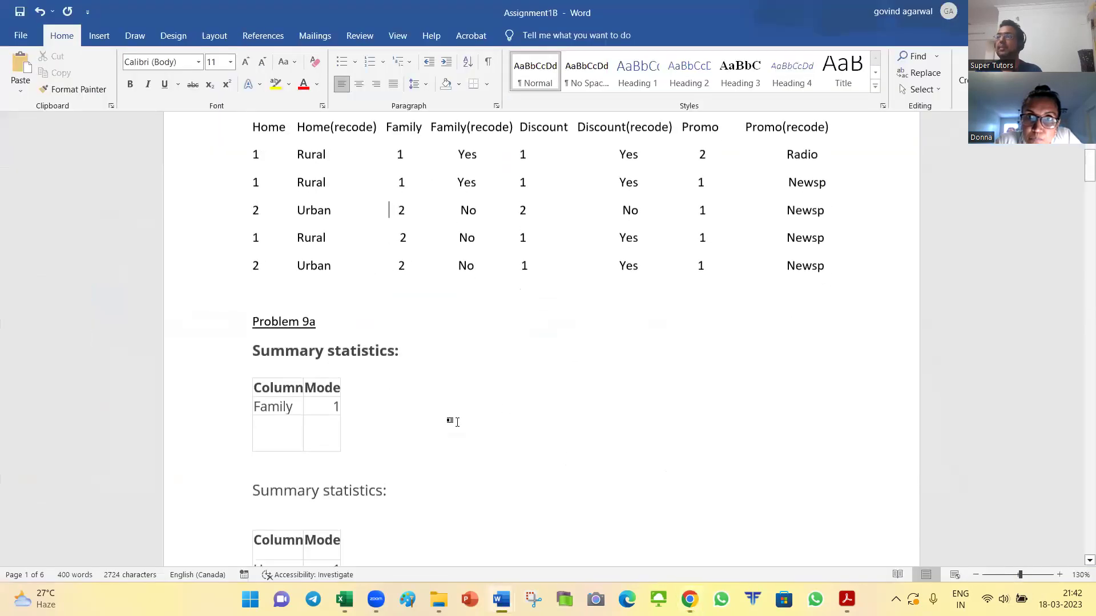
Step: In Document2, type 'Probelem' and paste the Home mode table below it
key("alt+Tab")
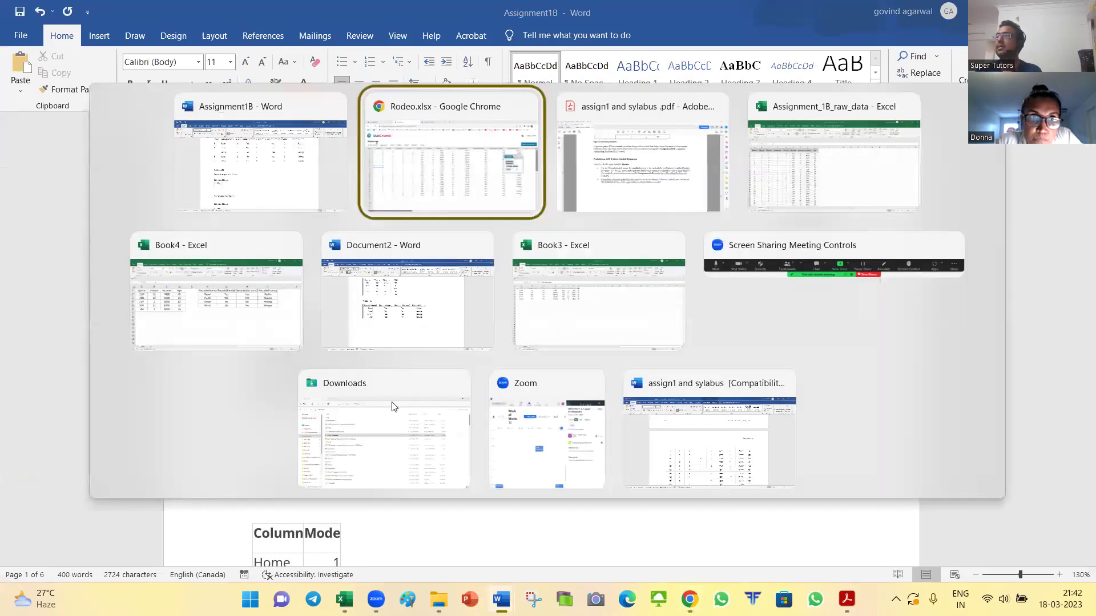
key("Down")
type("Probelem 9a")
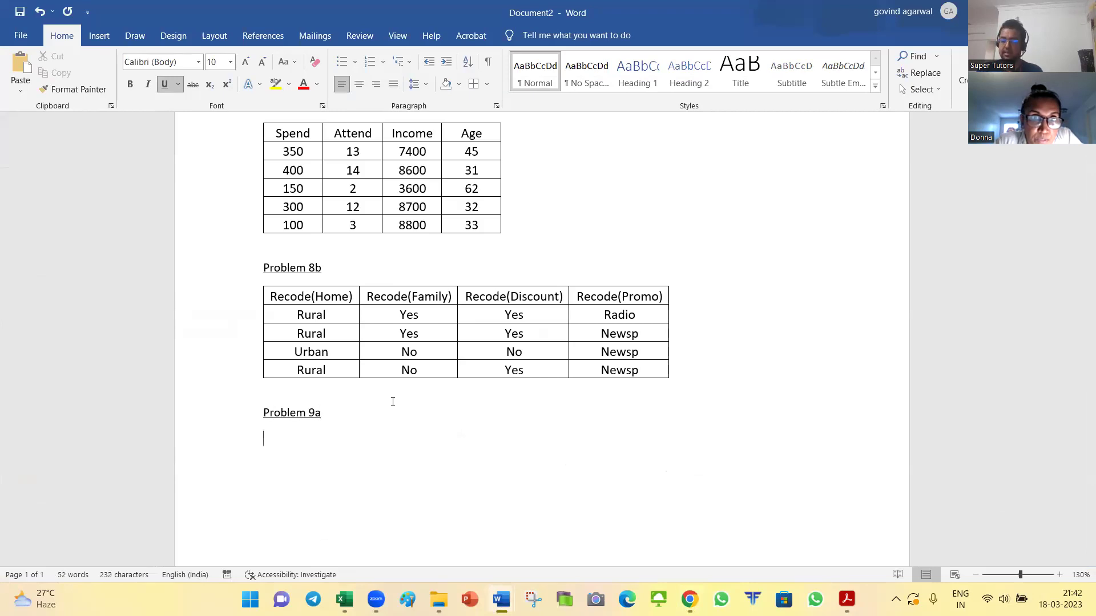
key("ctrl+v")
scroll(430, 401, "down", 3)
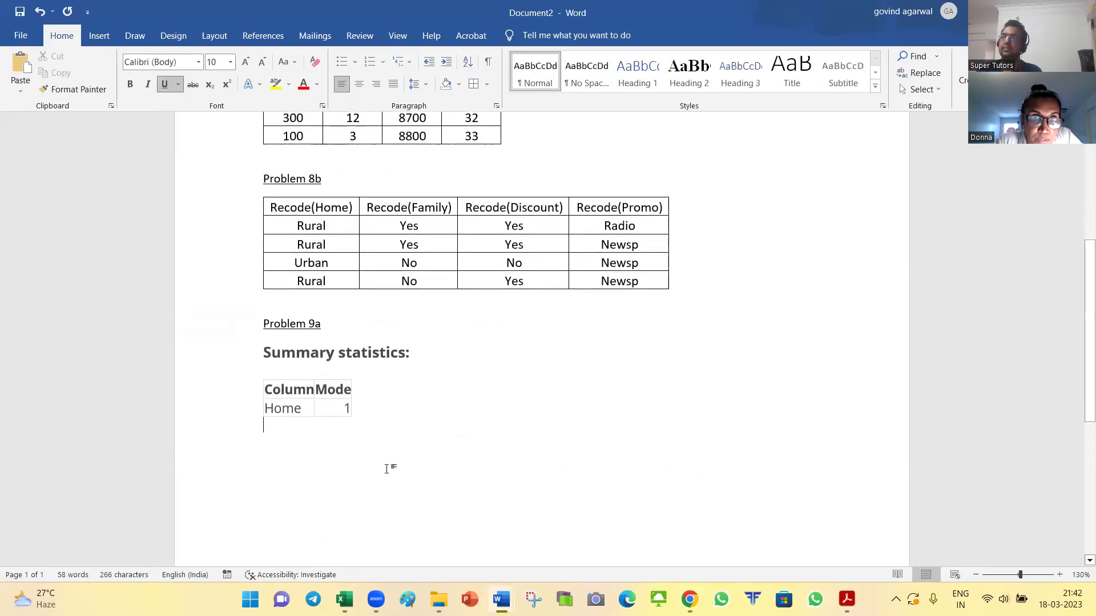
Step: Recopy the StatCrunch output, paste it into Word, and scroll through Assignment1B's Problem 9a tables
key("alt+Tab")
key("alt+Tab")
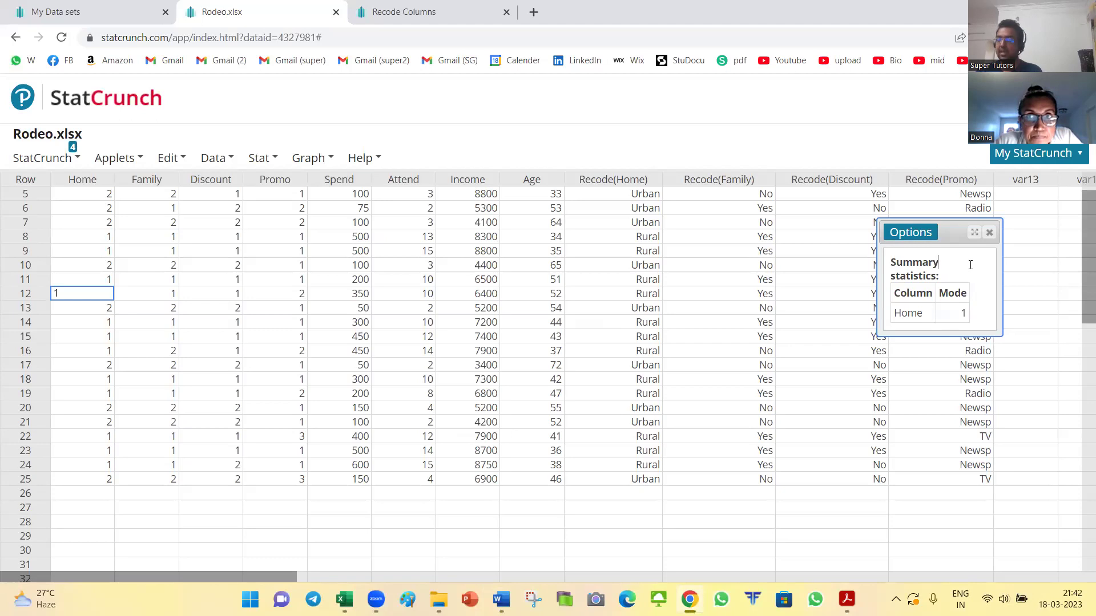
key("ctrl+a")
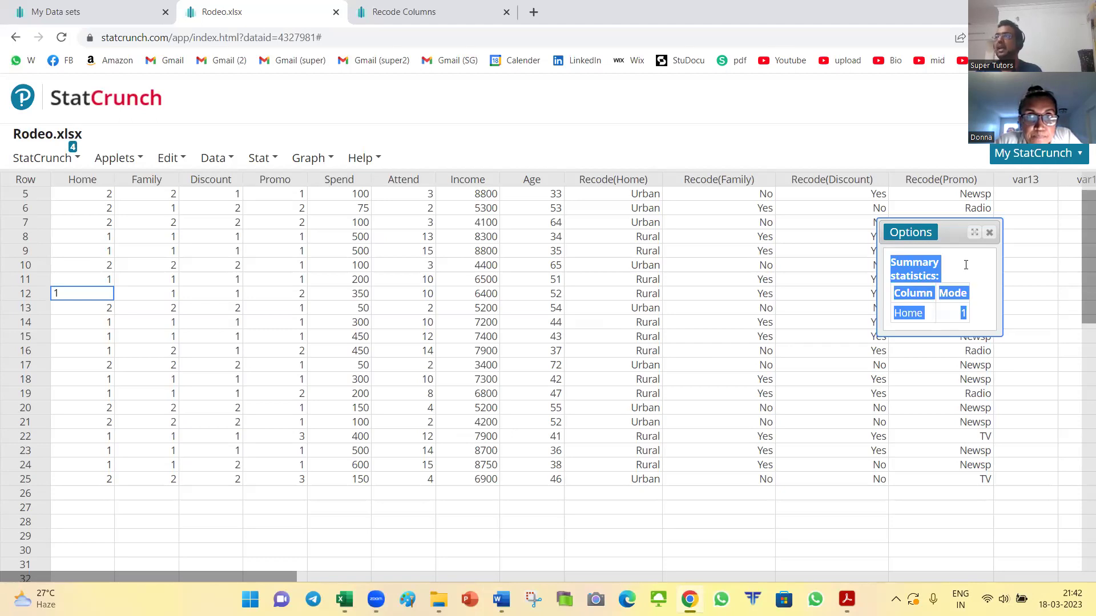
key("alt+Tab")
key("ctrl+v")
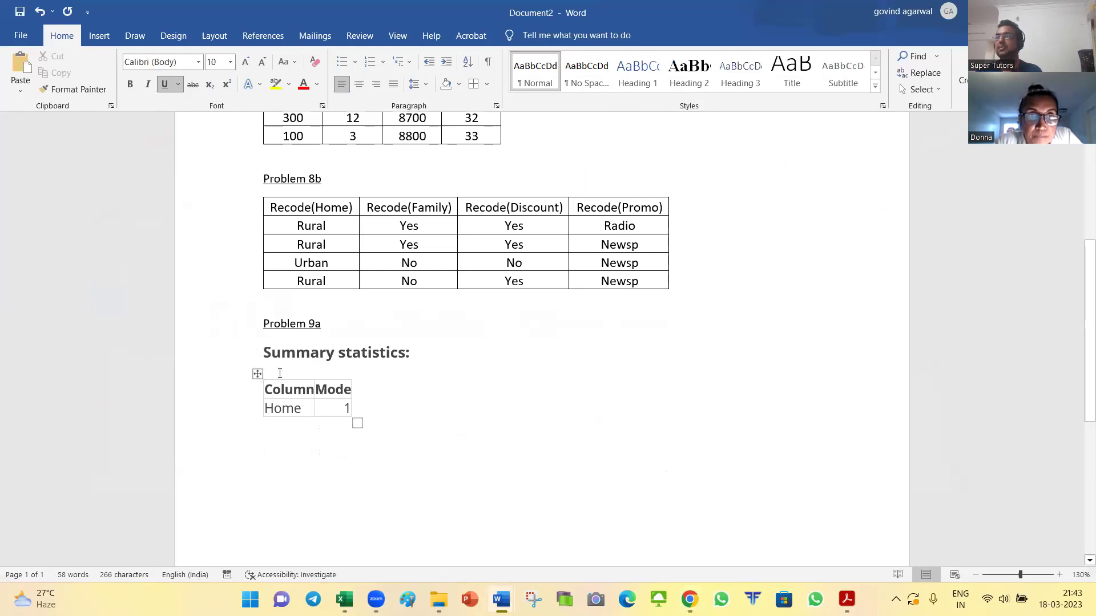
key("alt+Tab")
key("alt+Tab")
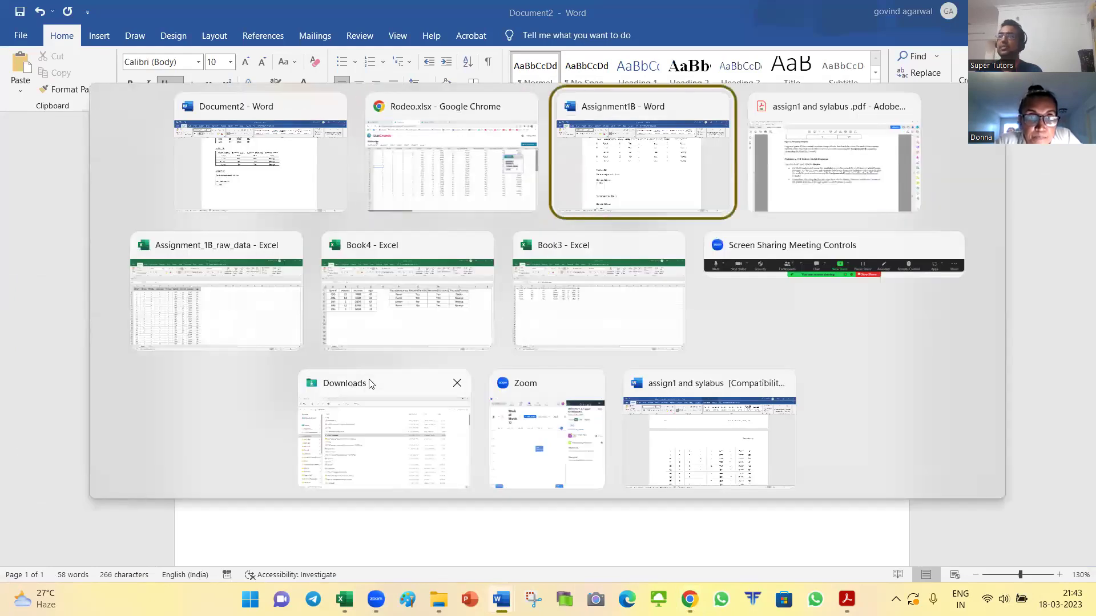
scroll(308, 363, "down", 1)
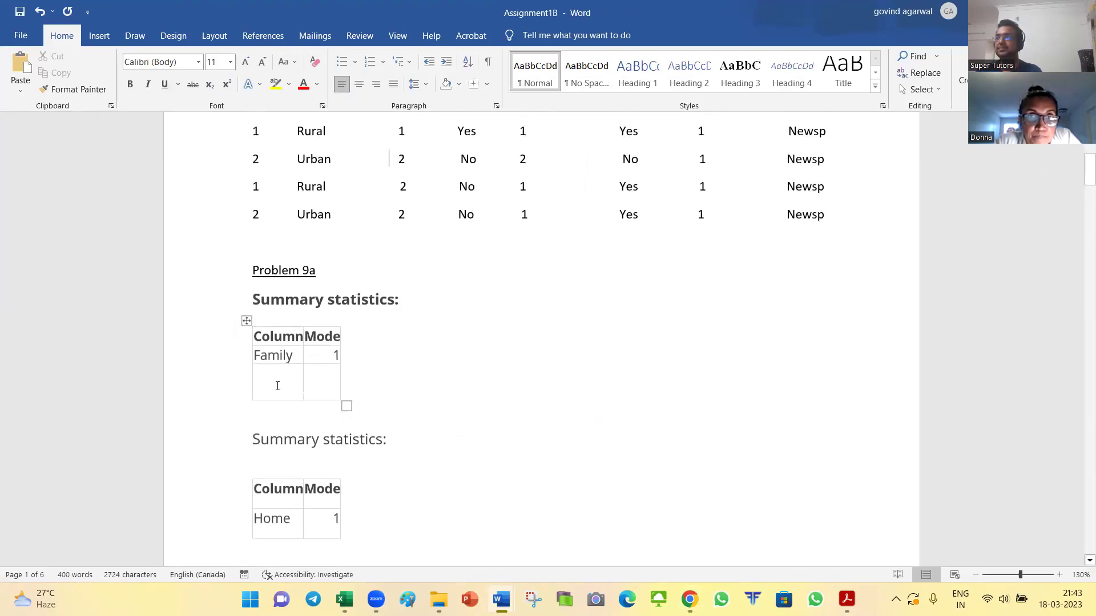
scroll(278, 377, "down", 3)
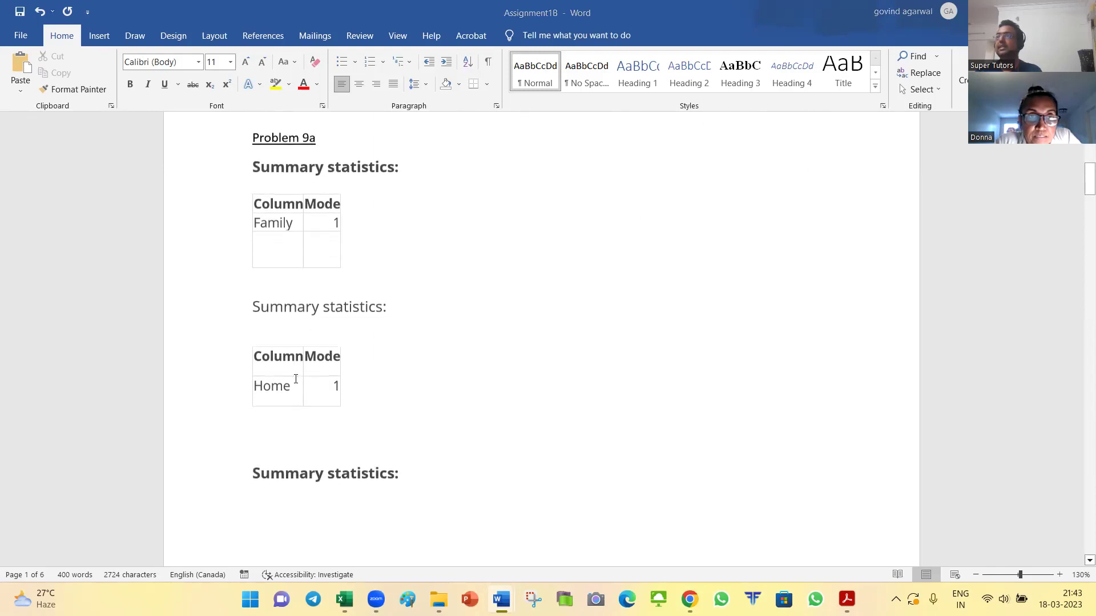
key("alt+Tab")
key("alt+Tab")
key("alt+Tab")
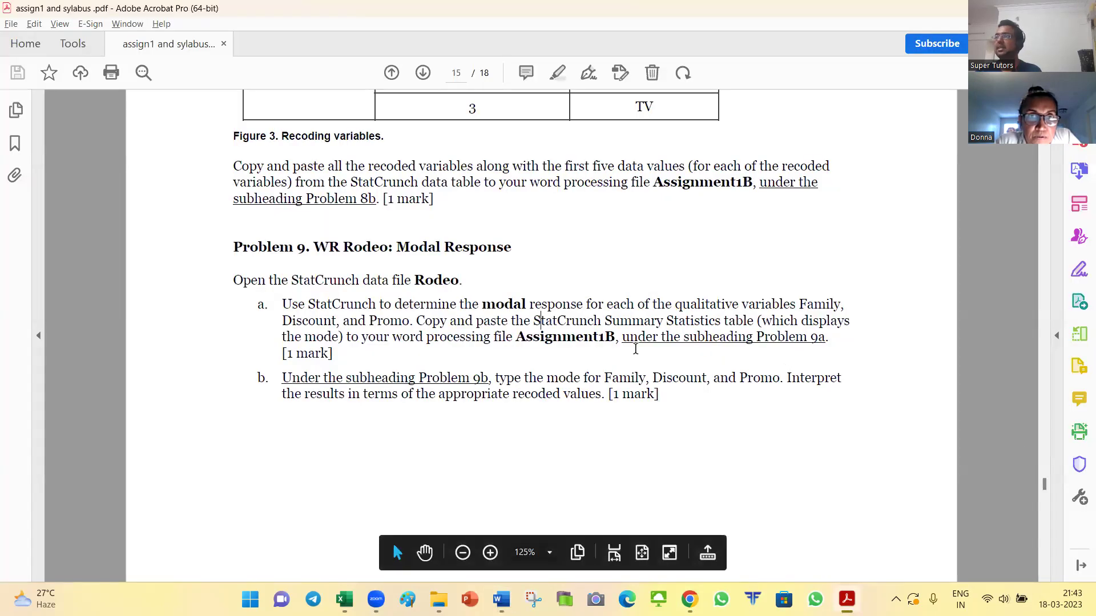
Step: Highlight Family, Discount and Promo in the Problem 9a instructions, then return to the Rodeo data
scroll(591, 342, "down", 1)
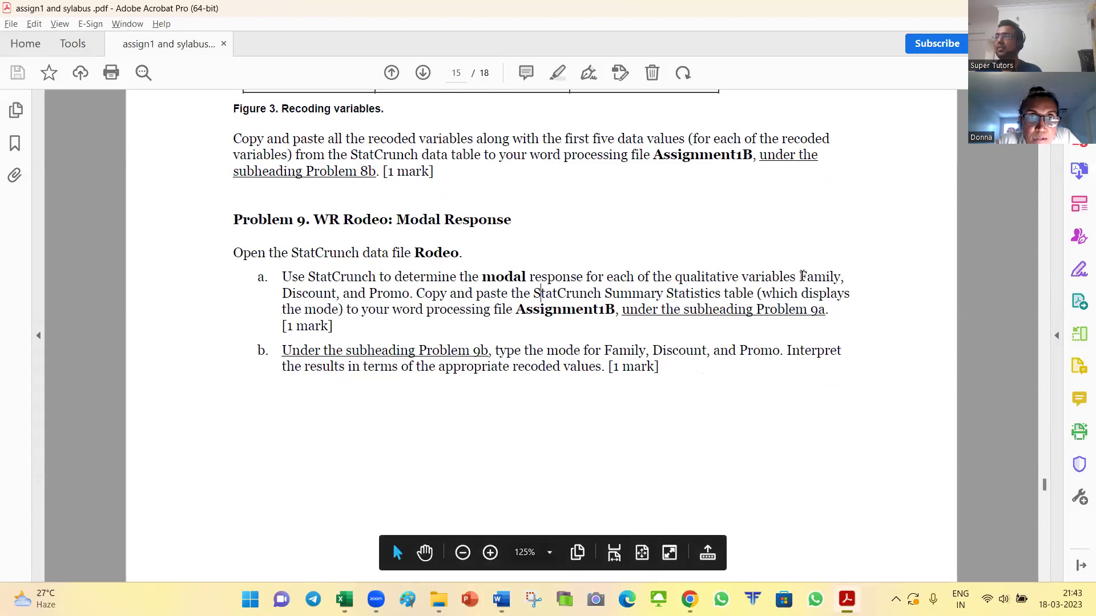
left_click_drag(806, 277, 840, 277)
left_click_drag(282, 294, 412, 295)
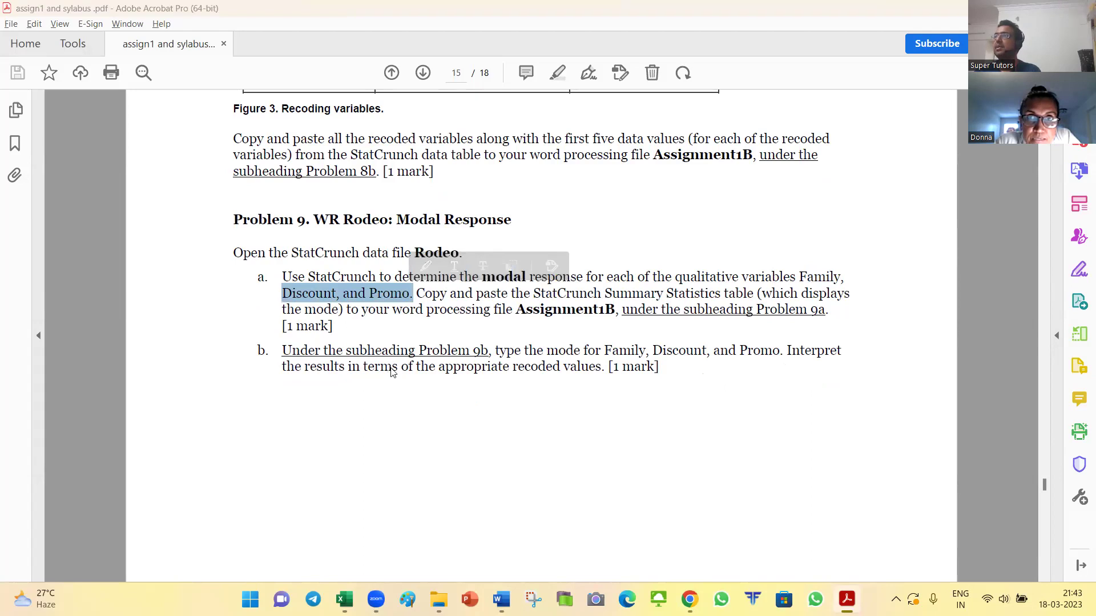
key("alt+Tab")
key("Tab")
key("Tab")
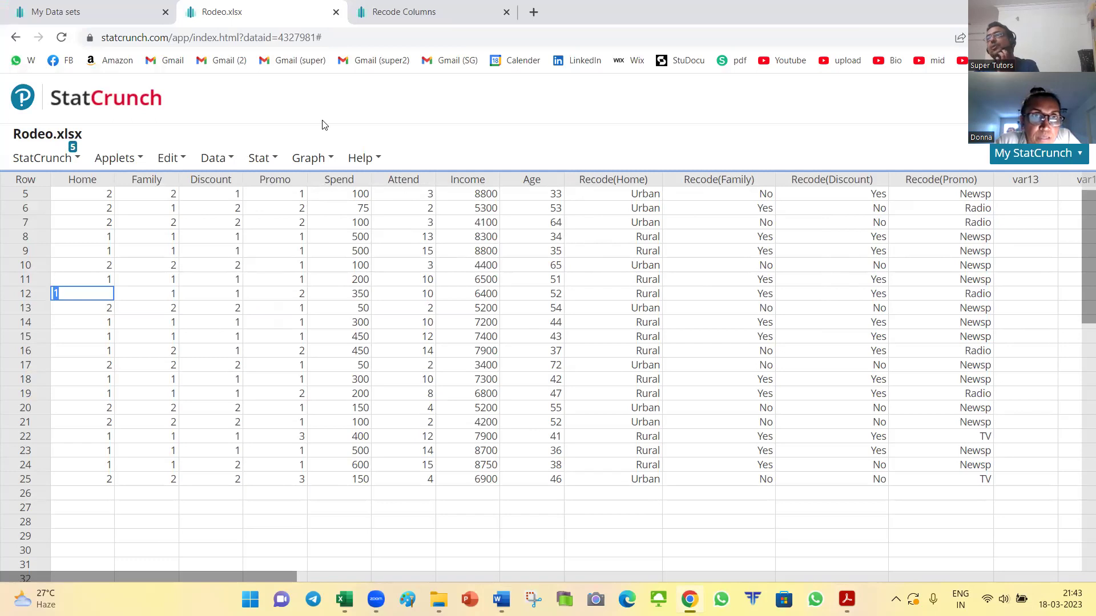
Step: Run Summary Stats on the Family column with only Mode selected, giving a mode of 1
left_click(265, 160)
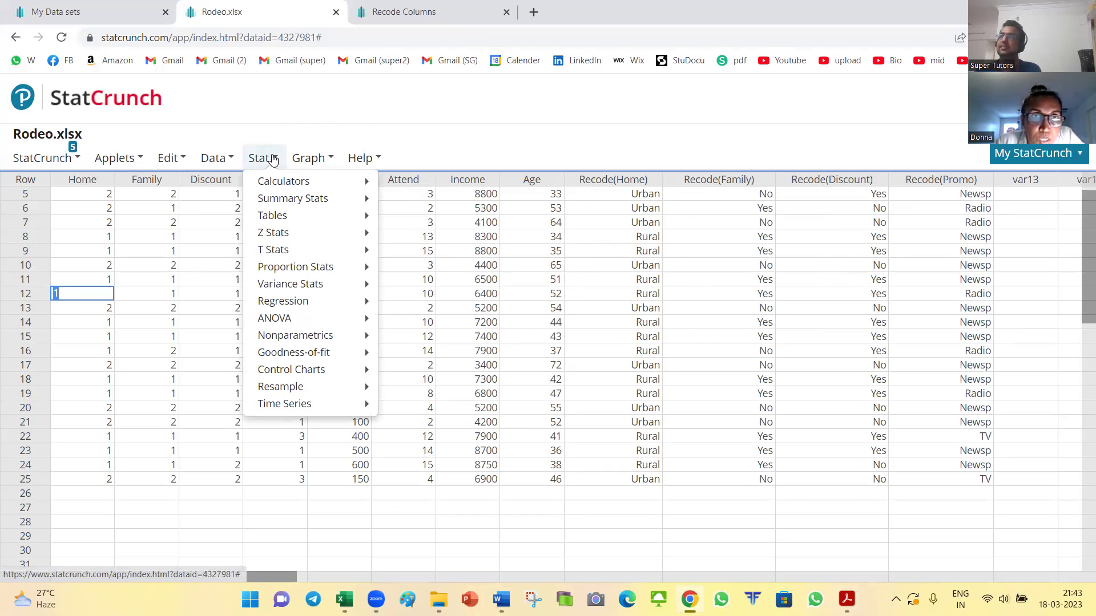
mouse_move(298, 200)
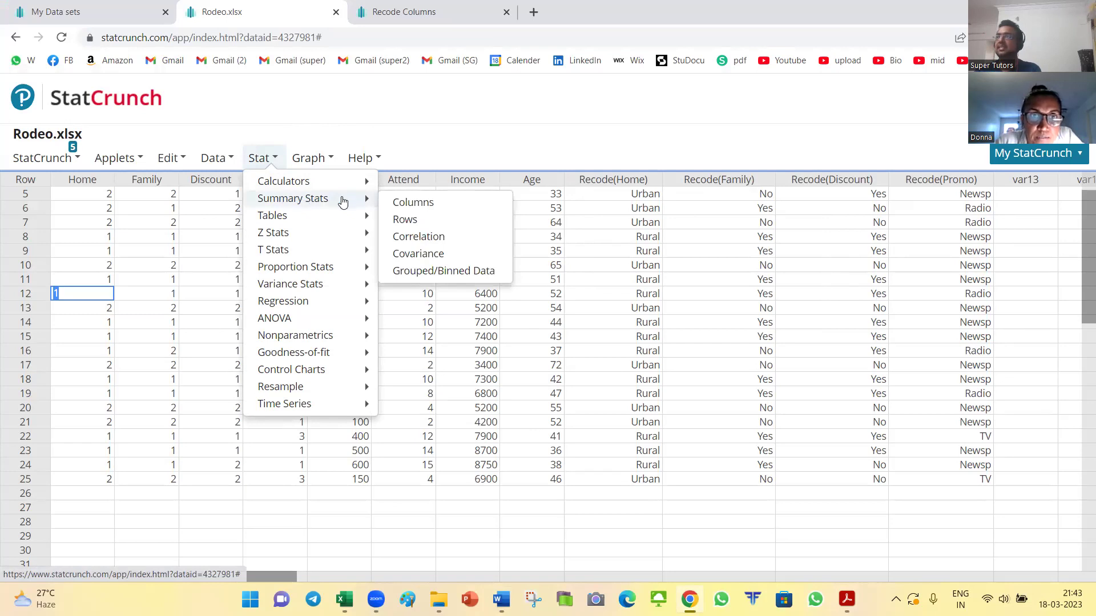
left_click(420, 204)
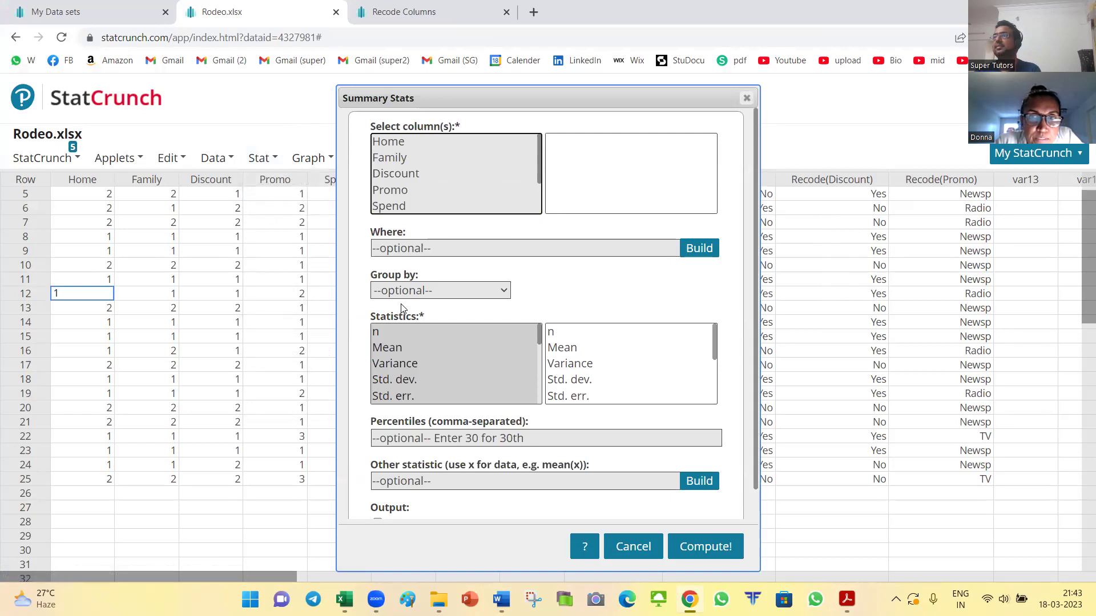
left_click(388, 158)
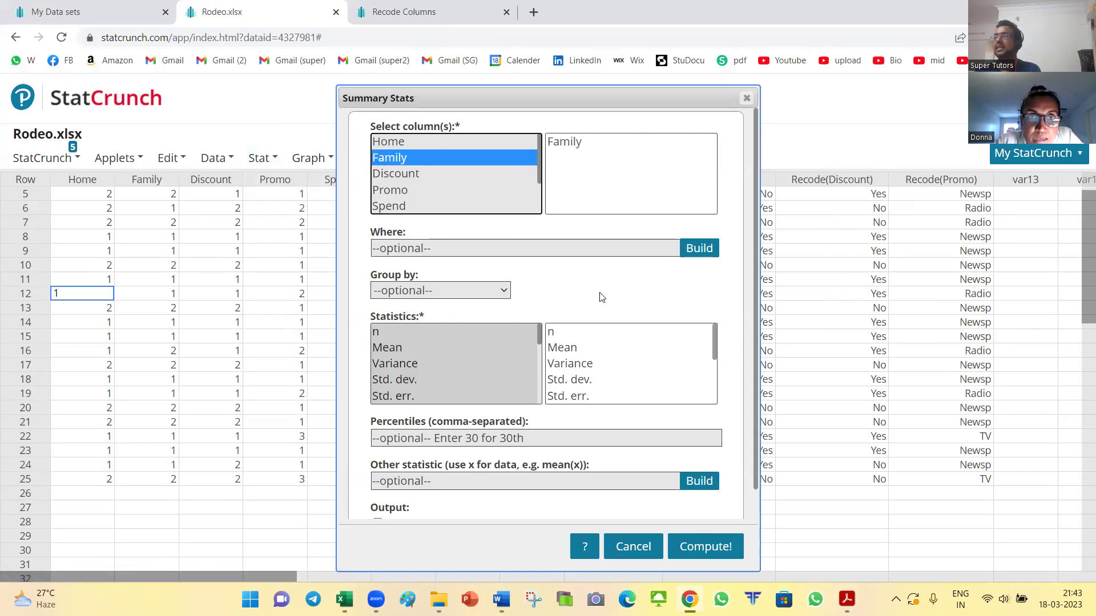
left_click_drag(540, 338, 540, 394)
left_click(393, 399)
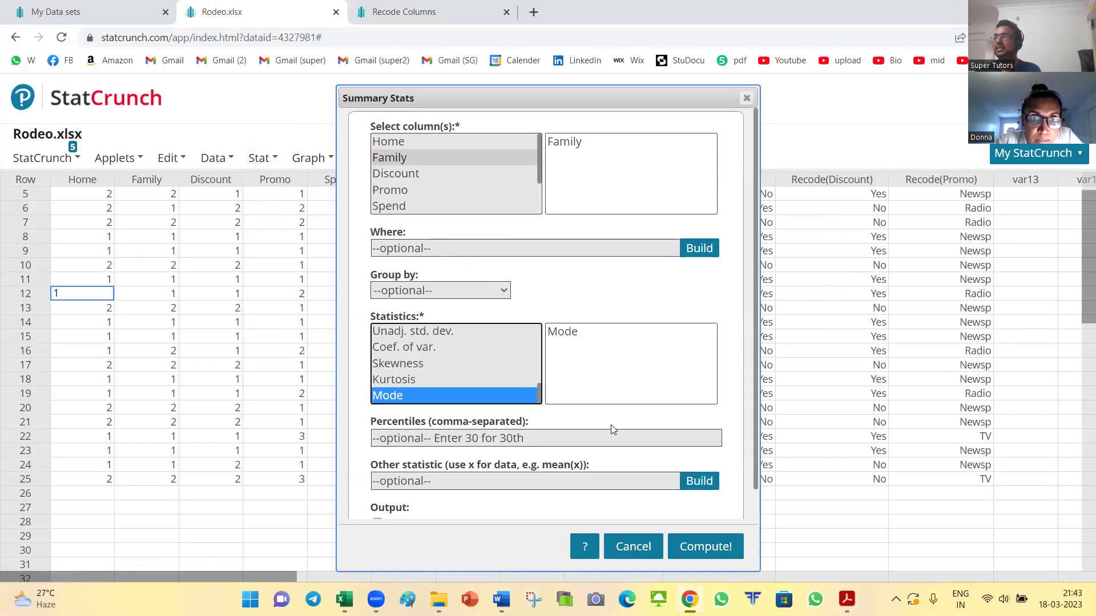
left_click(706, 547)
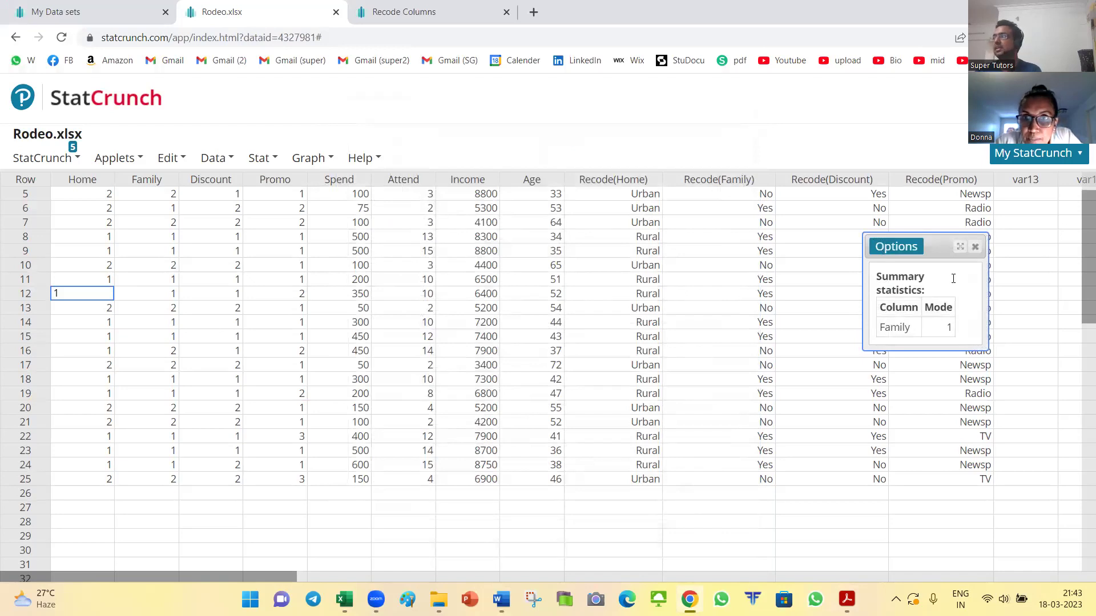
Step: Paste the Family mode table into Document2 under Problem 9a, then return to the assignment PDF
key("ctrl+a")
key("ctrl+c")
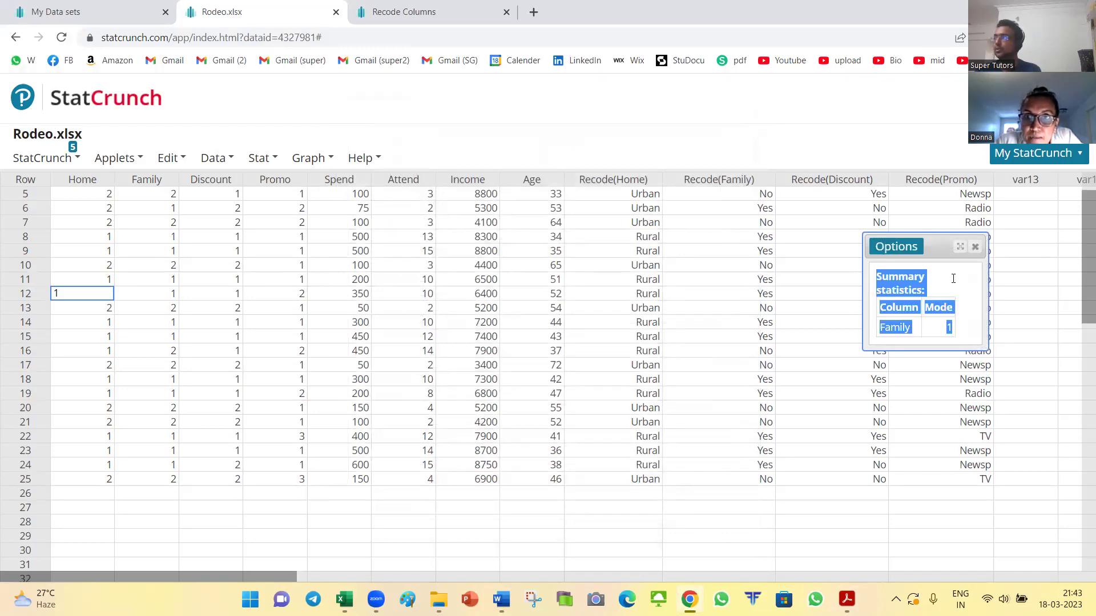
key("alt+Tab")
key("alt+Tab")
key("alt+Tab")
key("Tab")
key("Tab")
key("ctrl+v")
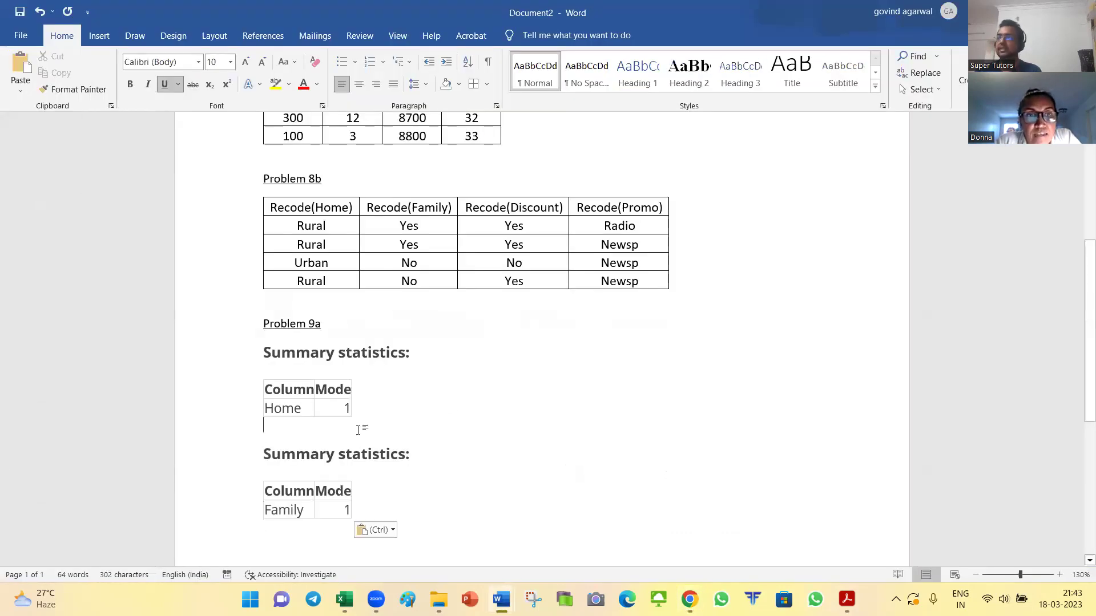
key("alt+Tab")
key("Tab")
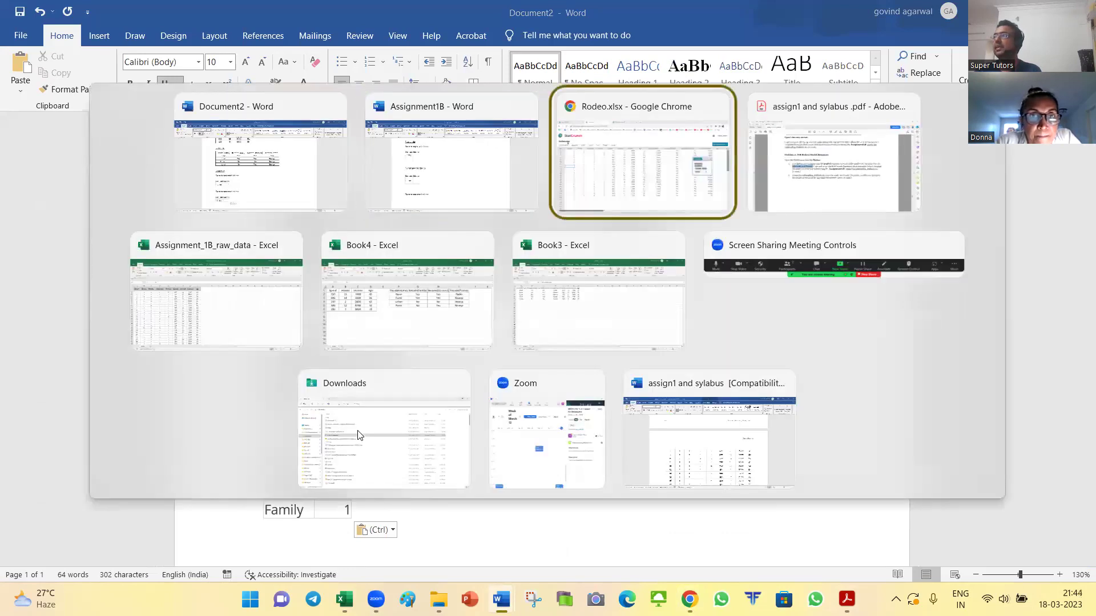
key("Tab")
left_click(351, 294)
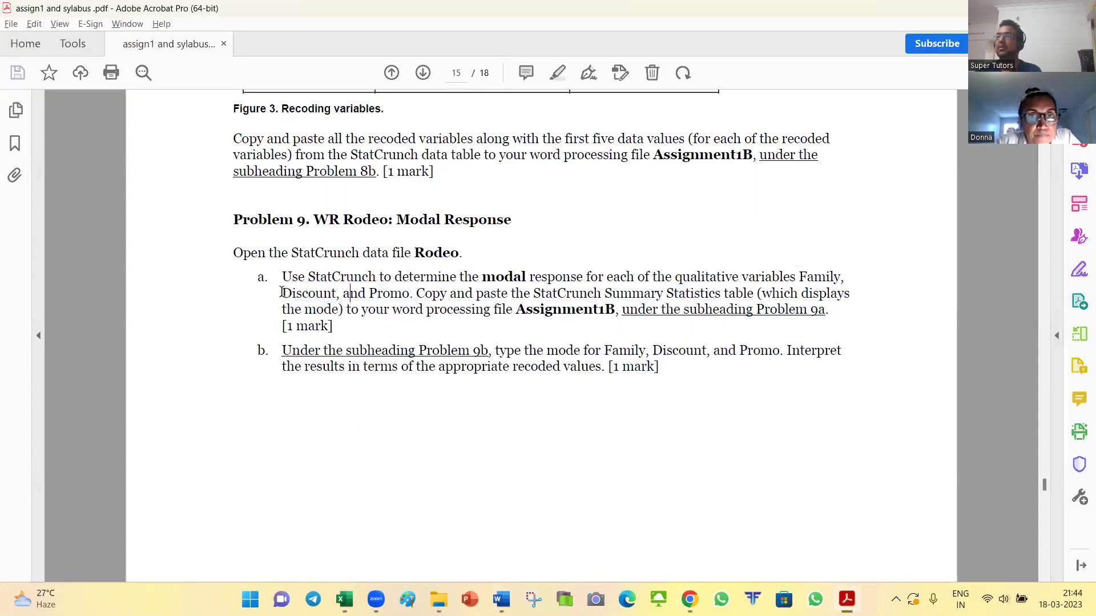
left_click_drag(281, 293, 410, 294)
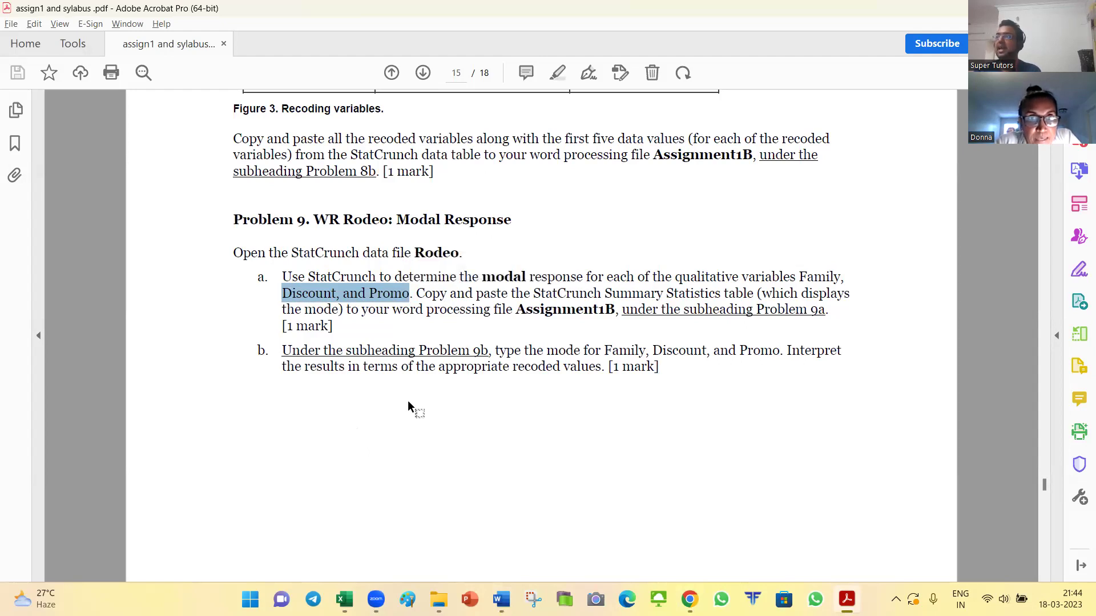
scroll(408, 399, "down", 2)
left_click_drag(277, 293, 767, 300)
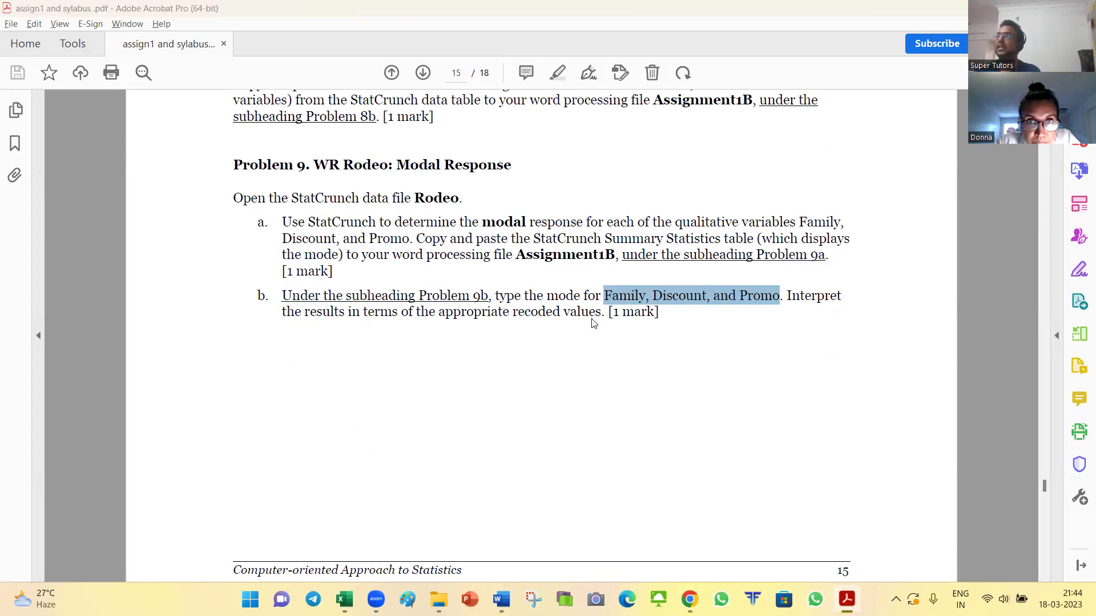
key("alt+Tab")
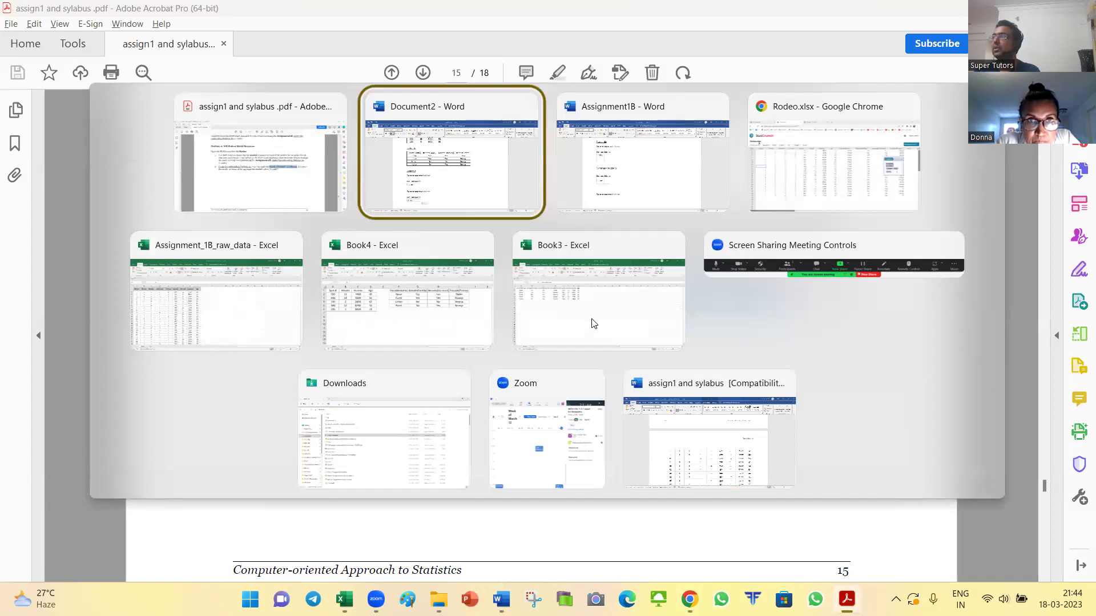
key("alt+shift+Tab")
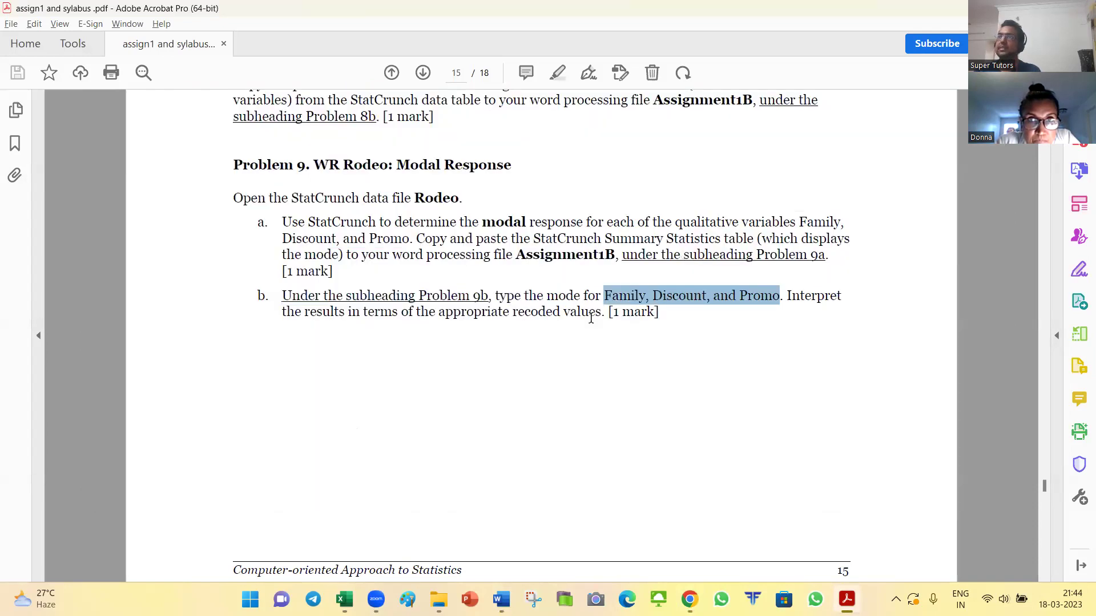
left_click(438, 599)
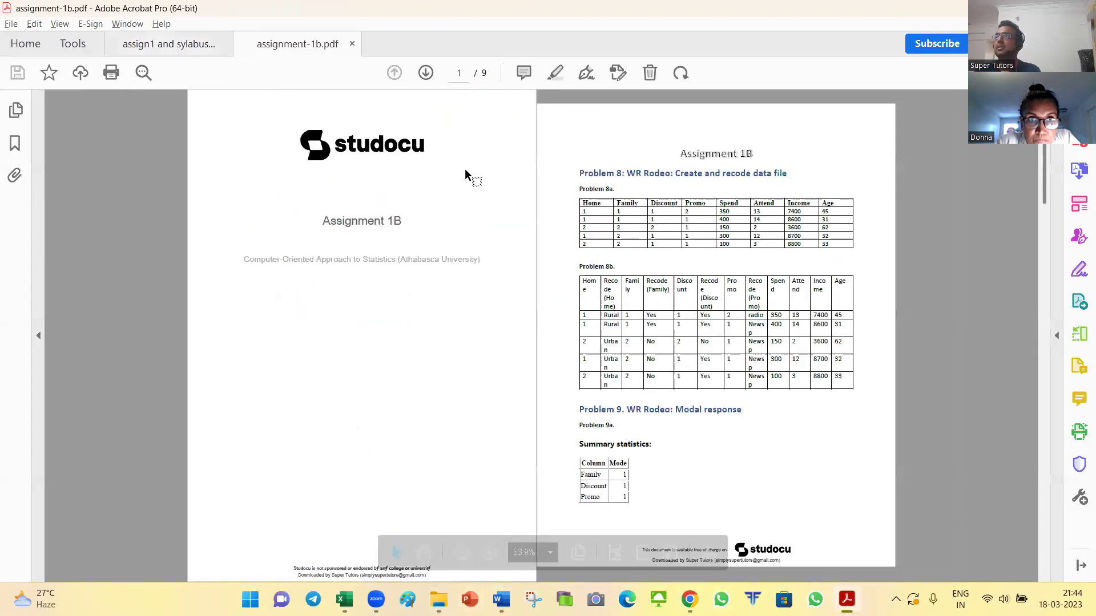
Step: Scroll the sample assignment PDF to the Problem 9b table listing modes Yes, Yes and Newspaper
scroll(467, 180, "down", 5)
scroll(513, 229, "up", 10)
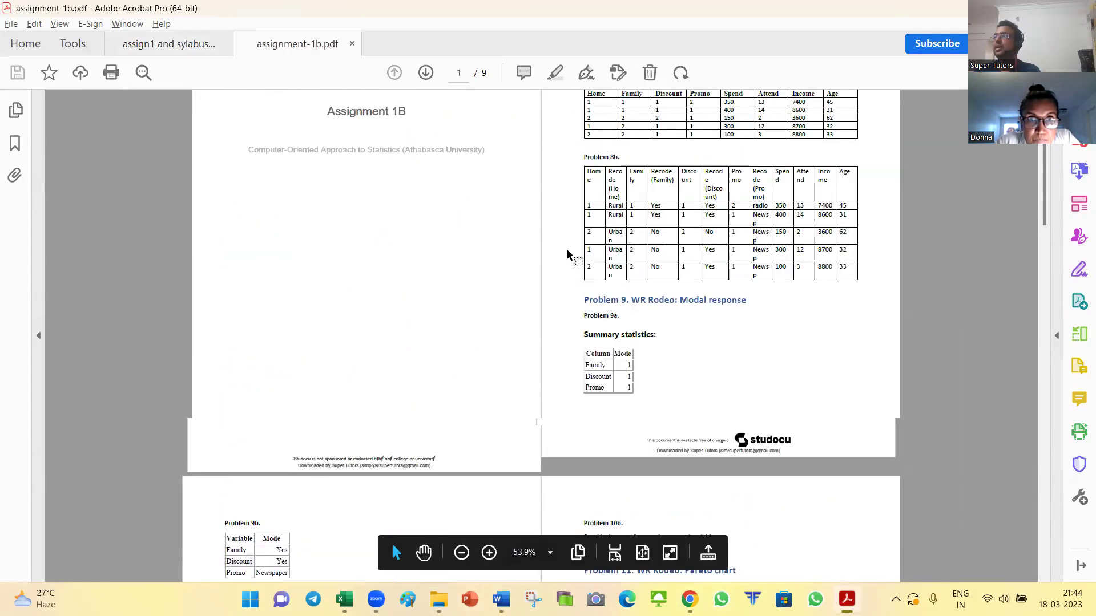
scroll(782, 306, "up", 3)
left_click_drag(650, 578, 725, 576)
scroll(721, 393, "down", 6)
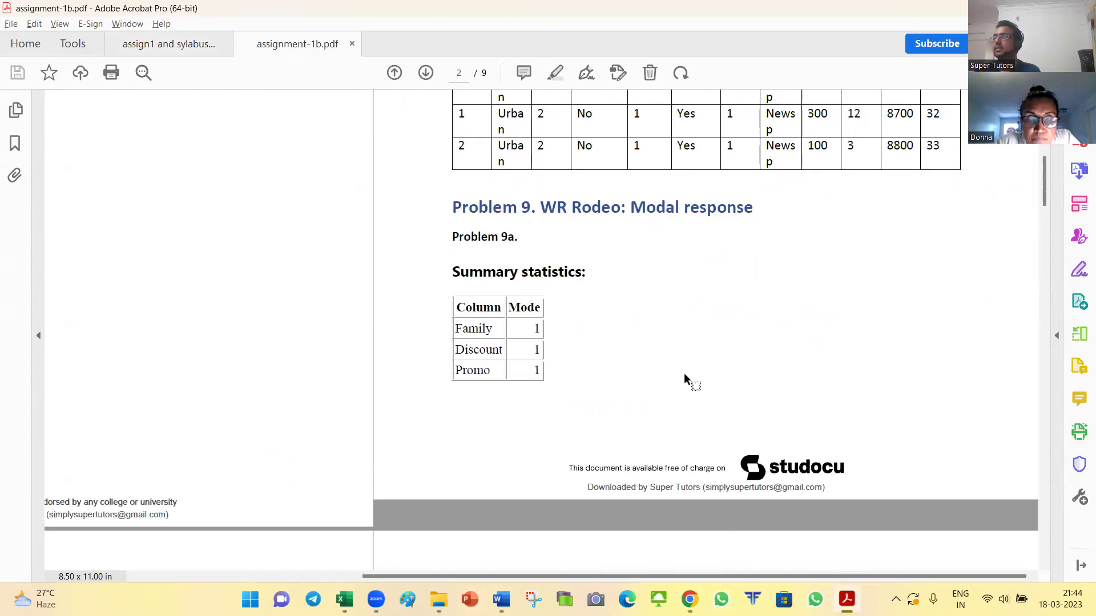
scroll(641, 484, "down", 8)
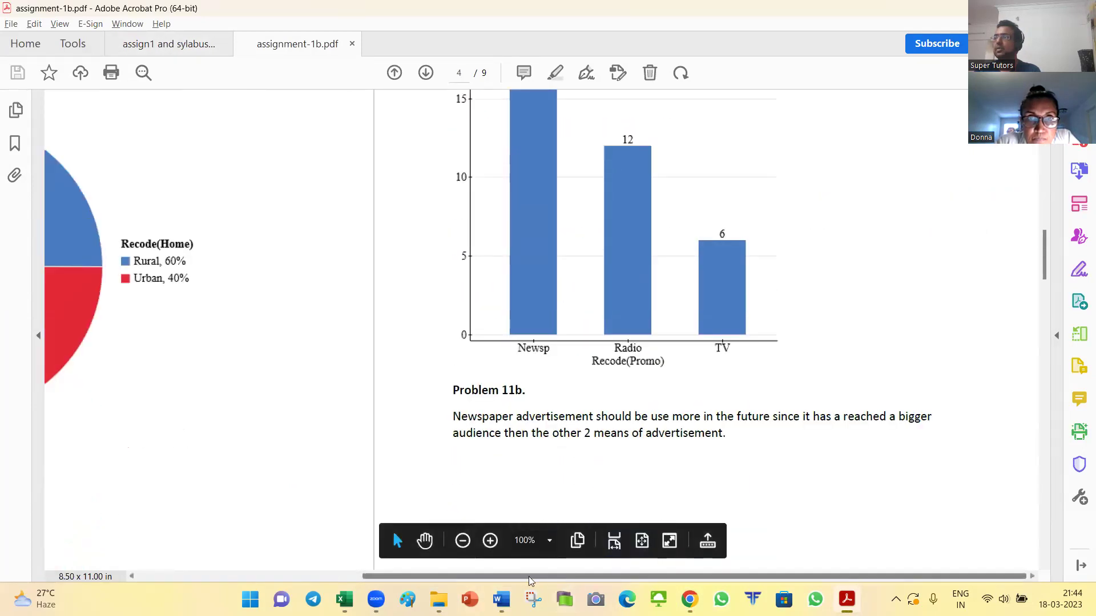
left_click_drag(528, 577, 291, 566)
scroll(451, 440, "up", 8)
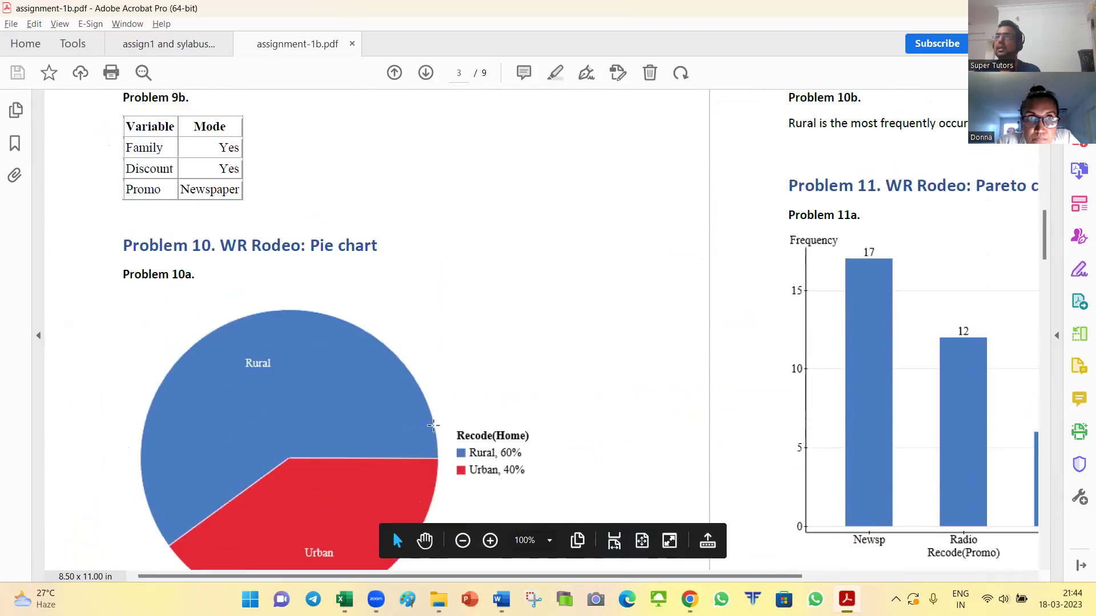
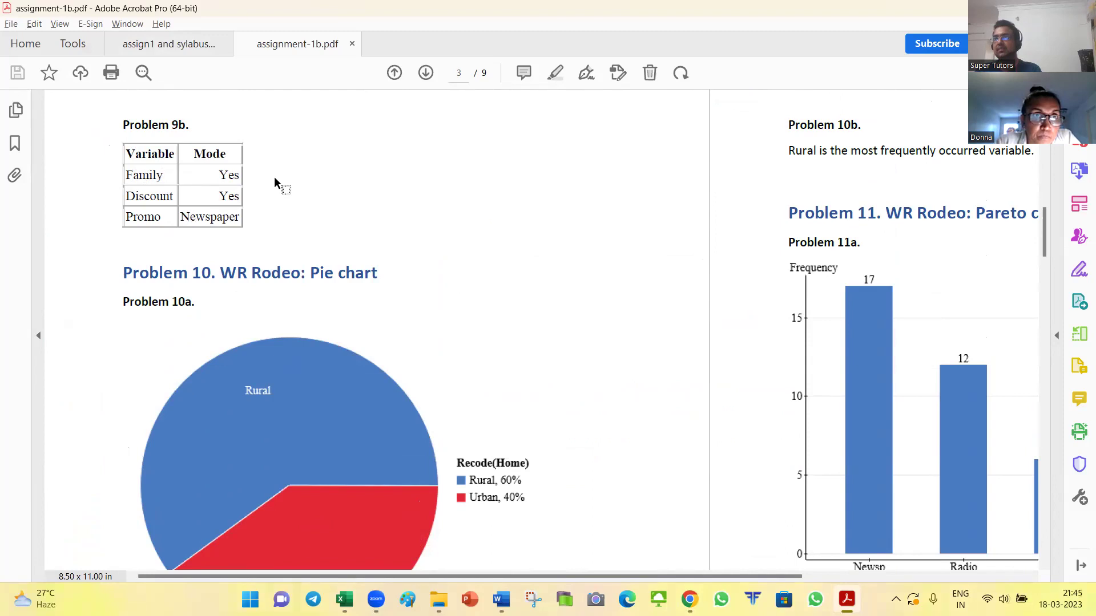
Step: Select the Problem 9b mode answers Yes and Newspaper in assignment-1b.pdf
left_click_drag(218, 197, 237, 196)
left_click_drag(181, 218, 240, 218)
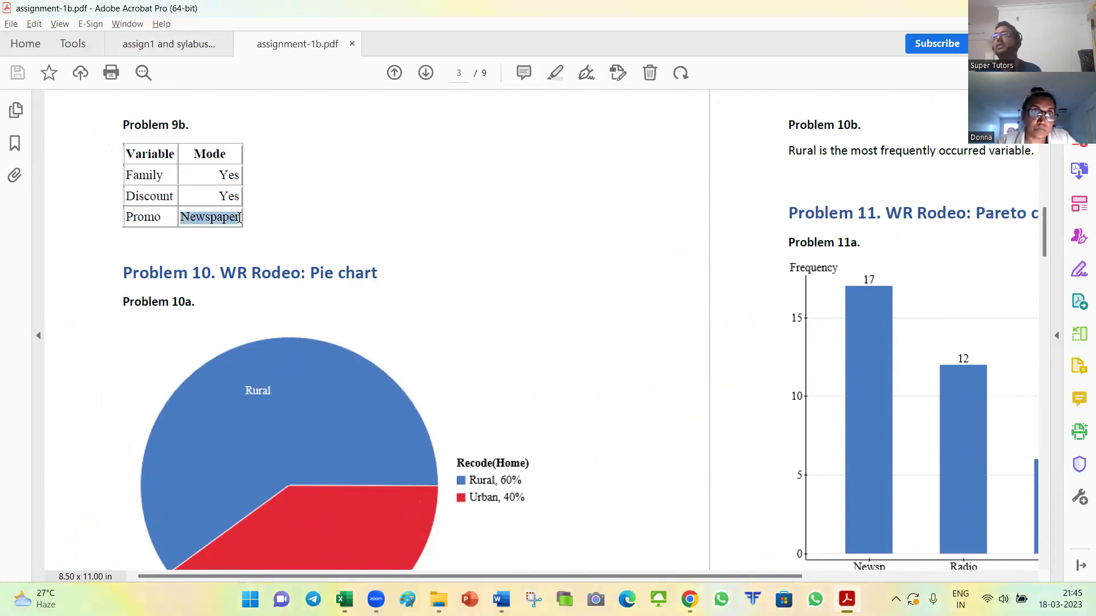
left_click(360, 241)
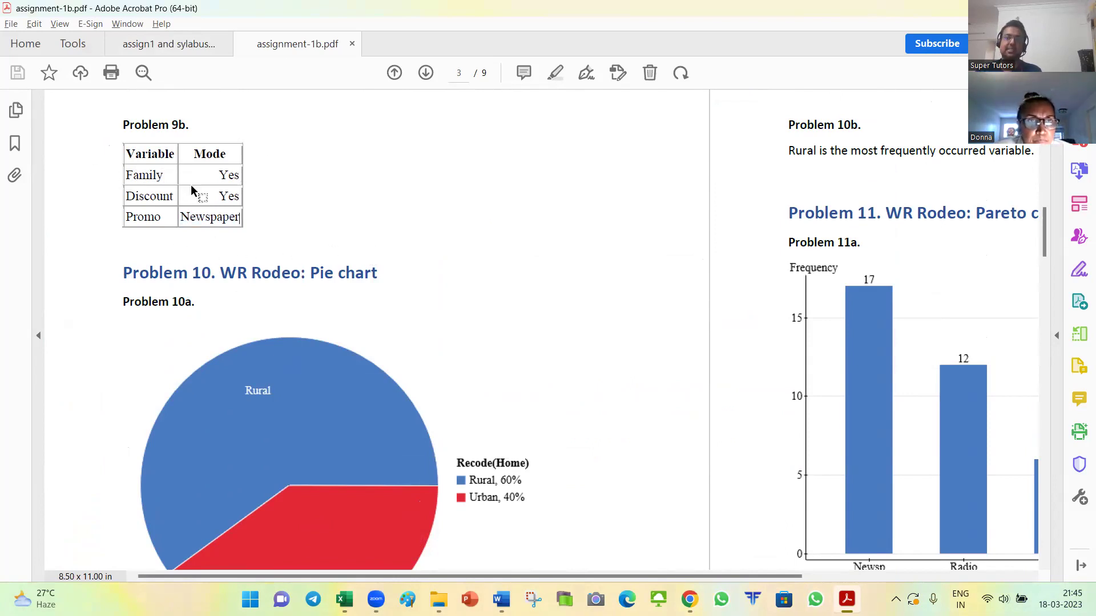
Step: Switch to the assignment instructions PDF showing Problem 9 on page 15
key("alt+Tab")
left_click(228, 201)
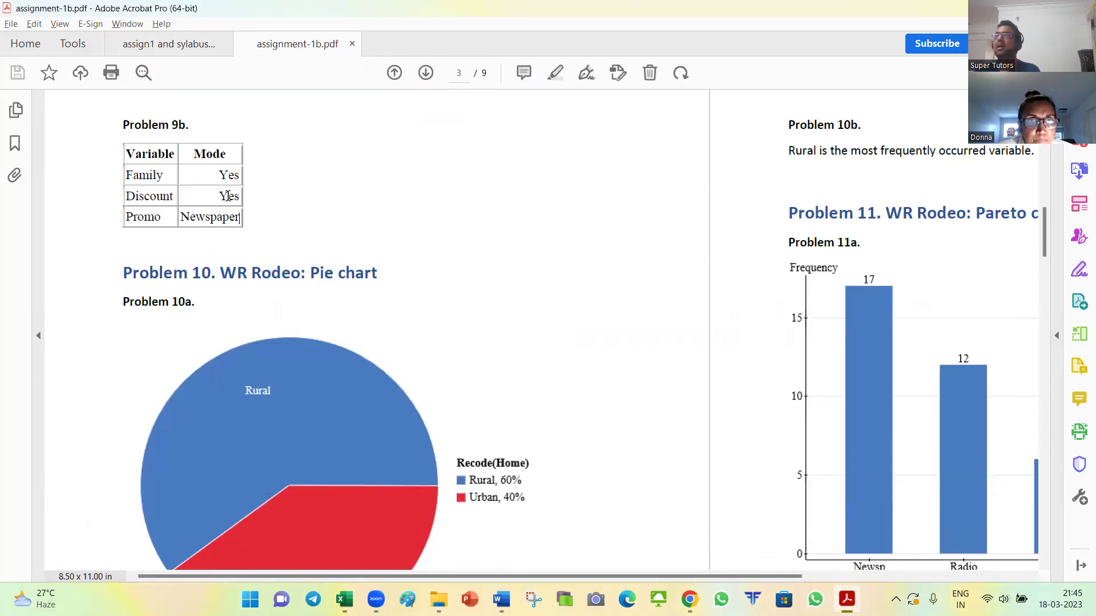
left_click(156, 47)
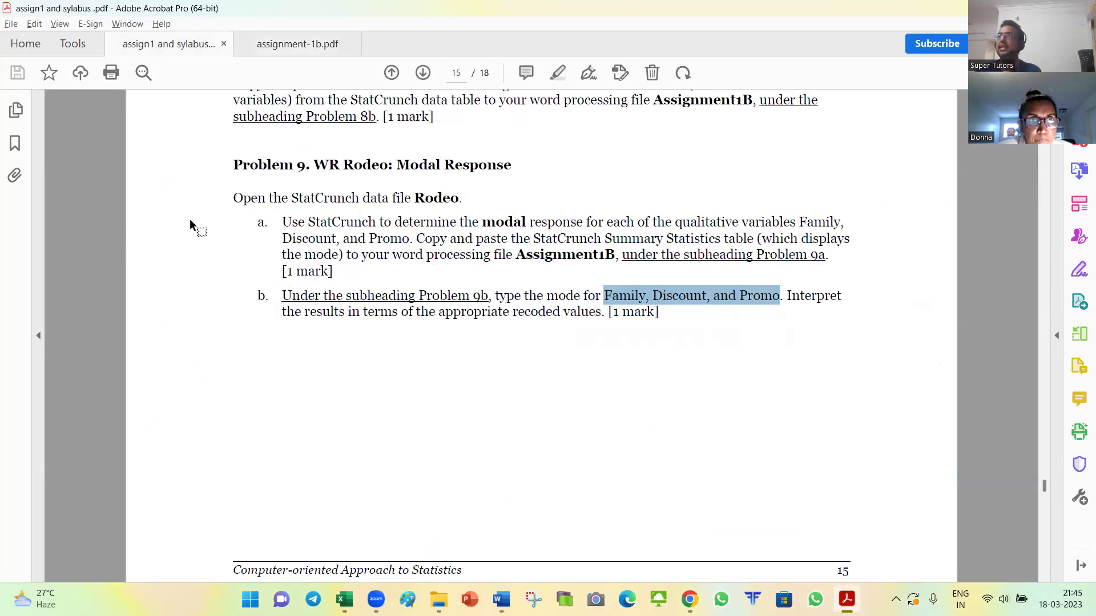
Step: Read Problem 10's pie chart instructions on page 16 and select the variable Recode(Home)
scroll(469, 374, "down", 10)
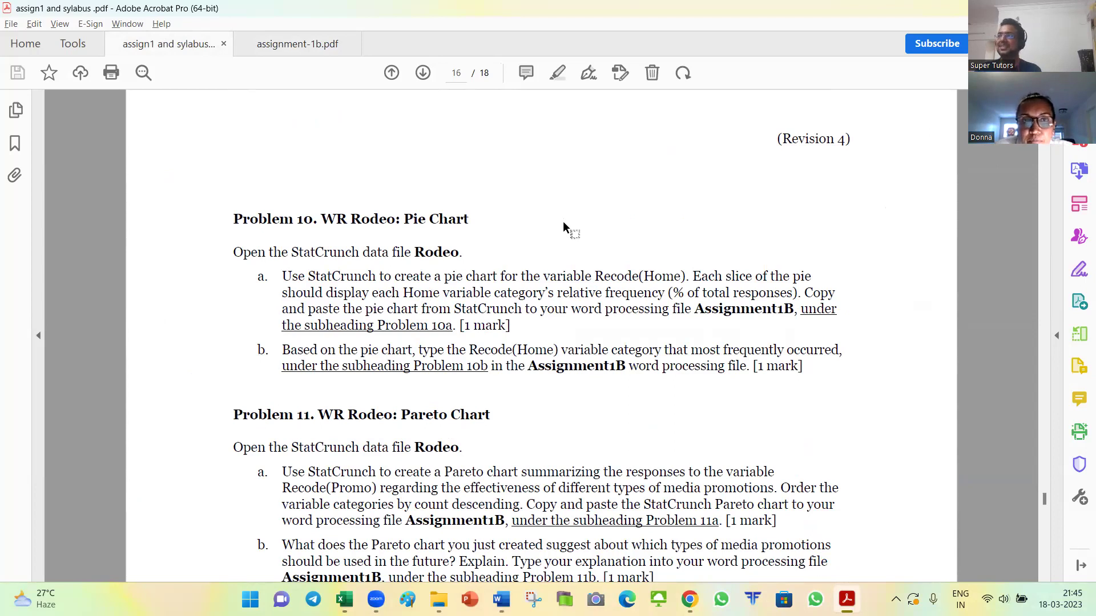
scroll(565, 214, "up", 1)
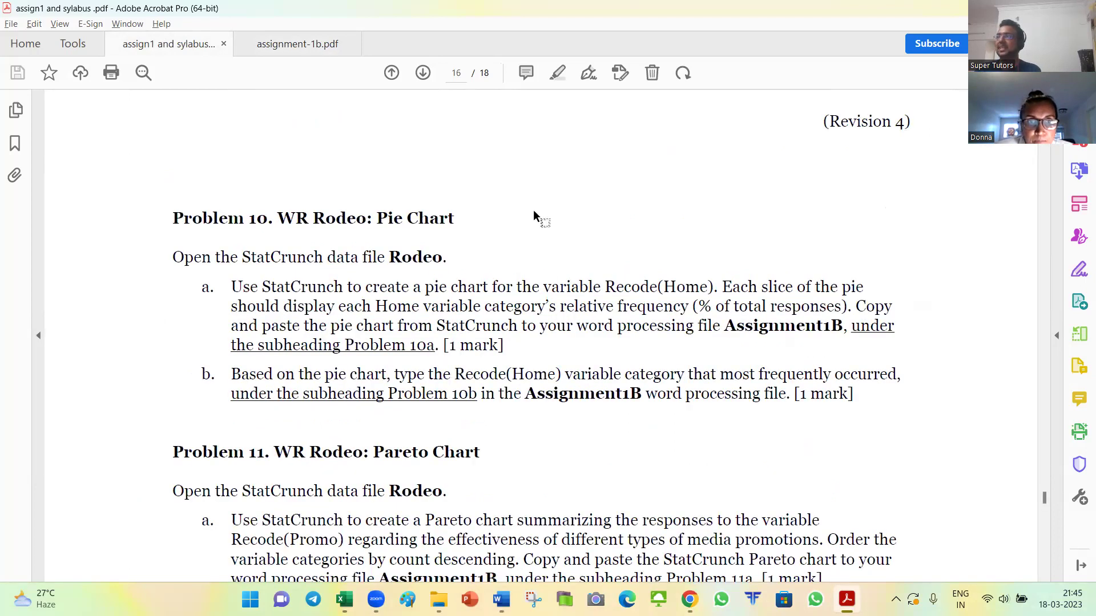
left_click_drag(235, 287, 713, 287)
left_click(611, 287)
double_click(611, 287)
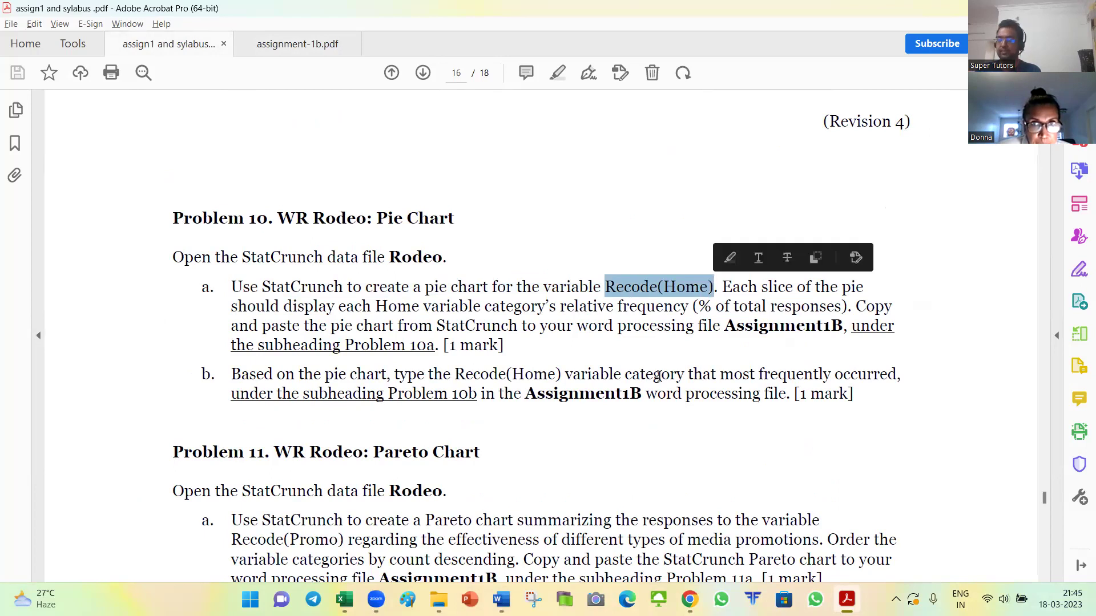
key("alt+Tab")
key("alt+Tab")
key("alt+Tab")
key("alt+Tab")
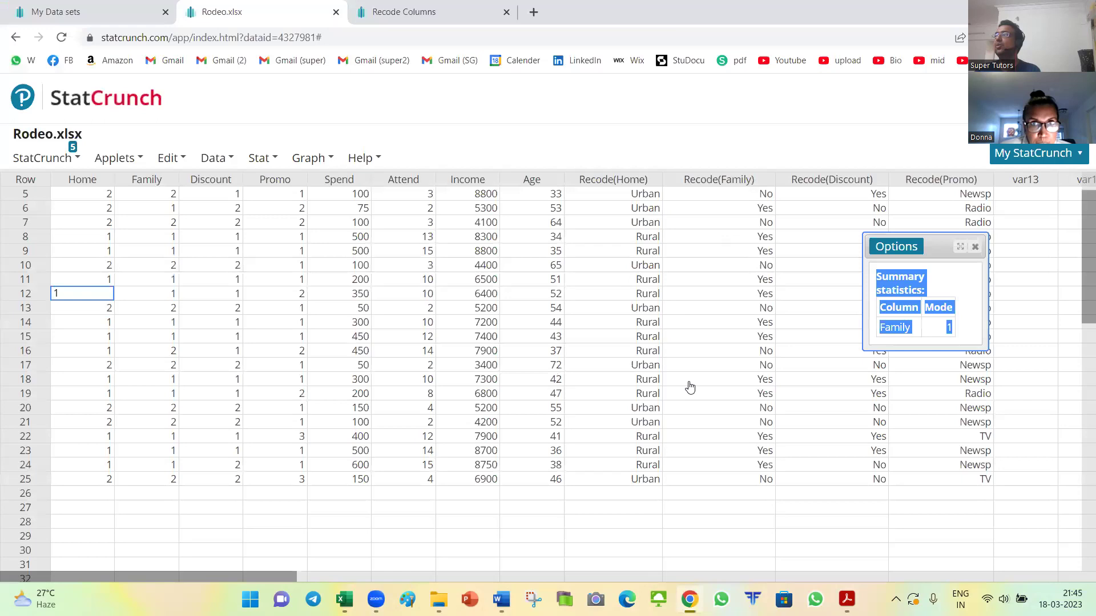
Step: Close StatCrunch's Family mode summary panel and return to the Acrobat instructions
left_click(978, 248)
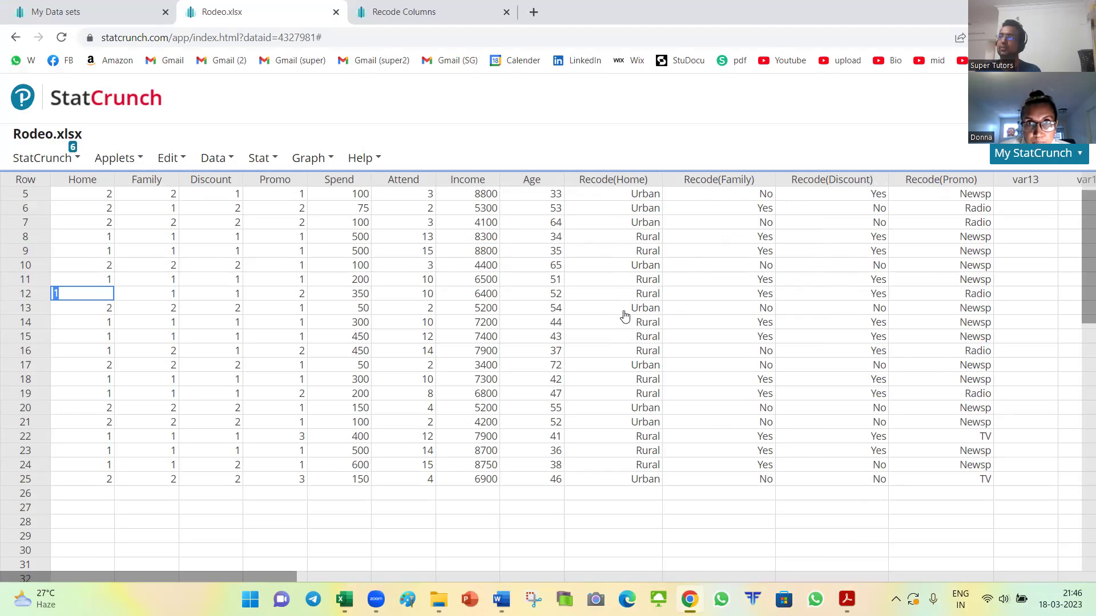
key("alt+Tab")
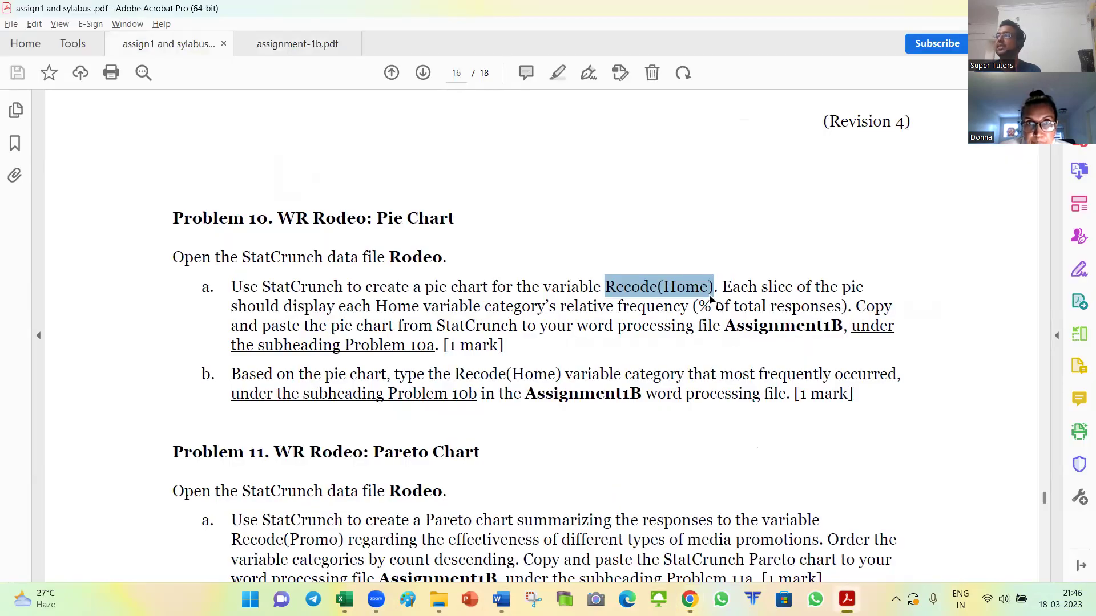
Step: Highlight Problem 10a's requirements: Recode(Home), relative frequency, and pasting into Assignment1B
left_click_drag(442, 285, 717, 288)
left_click_drag(284, 306, 851, 309)
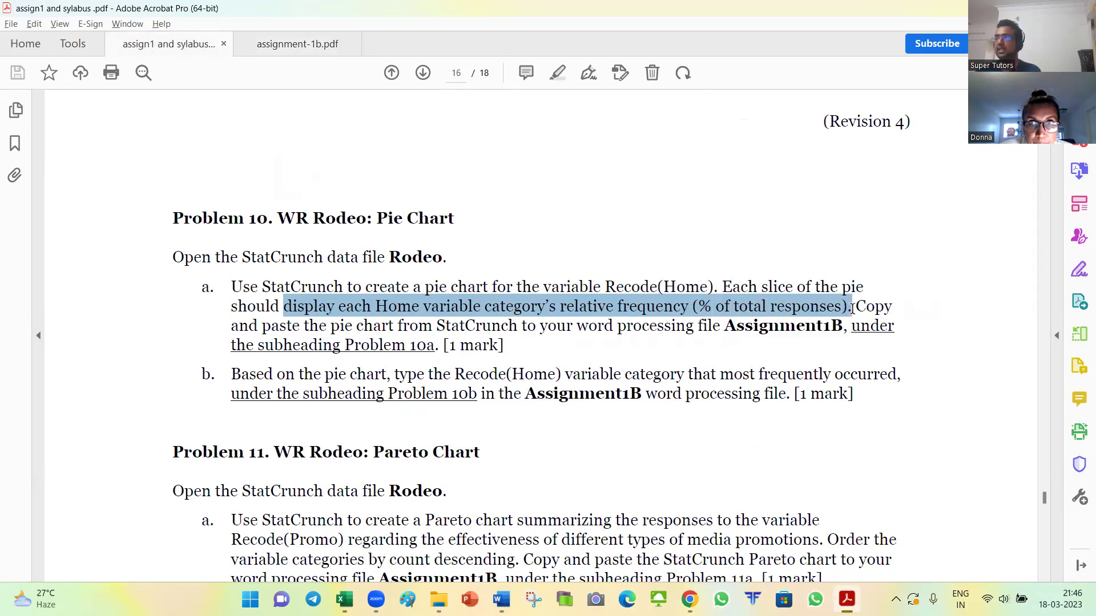
left_click_drag(357, 327, 844, 329)
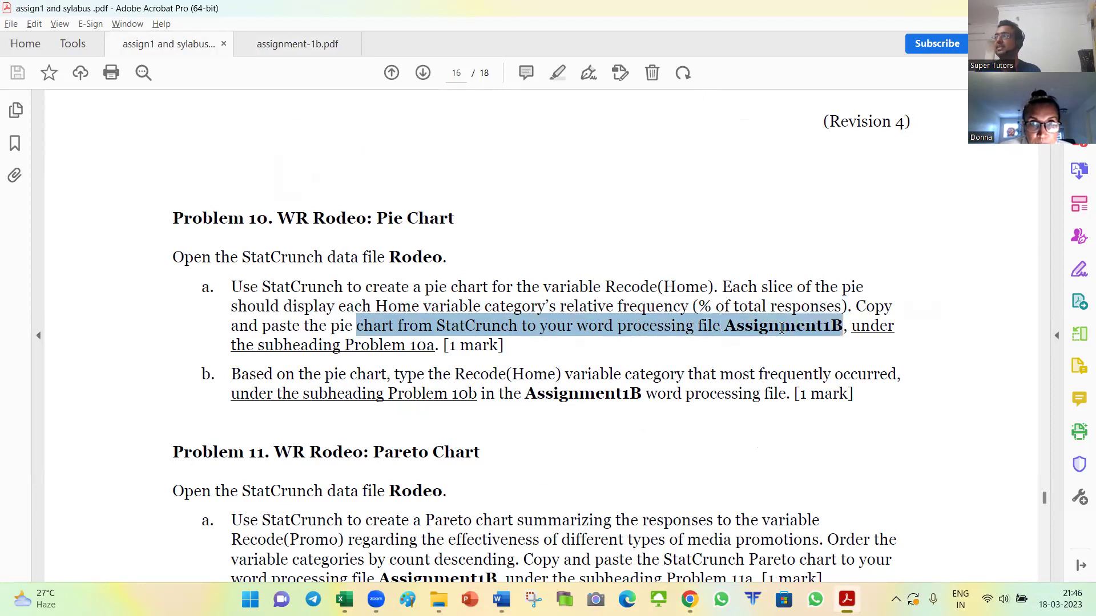
left_click(538, 339)
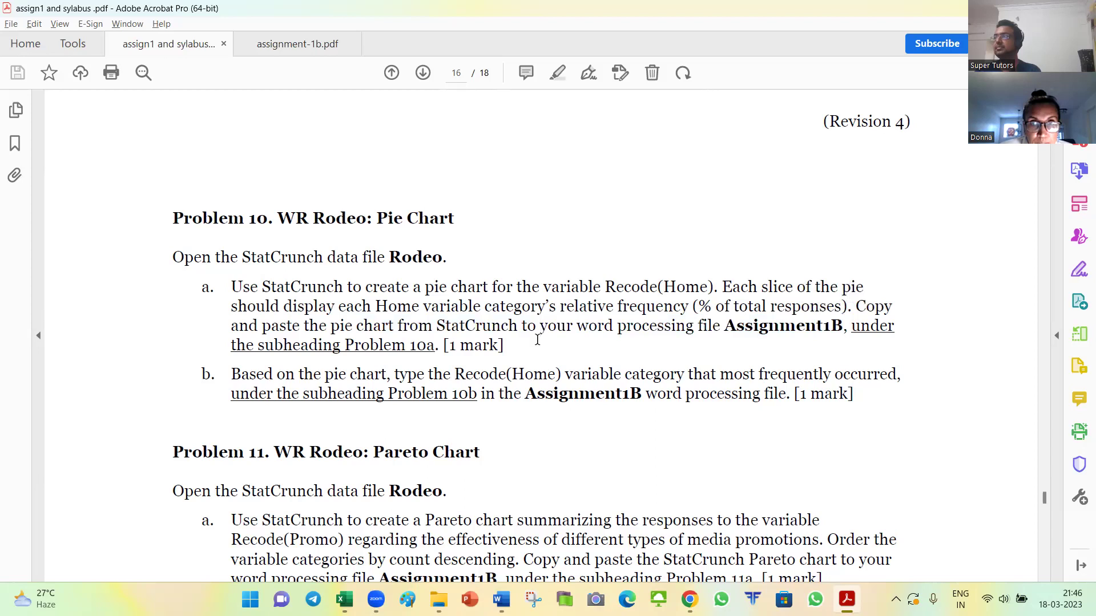
key("alt+Tab")
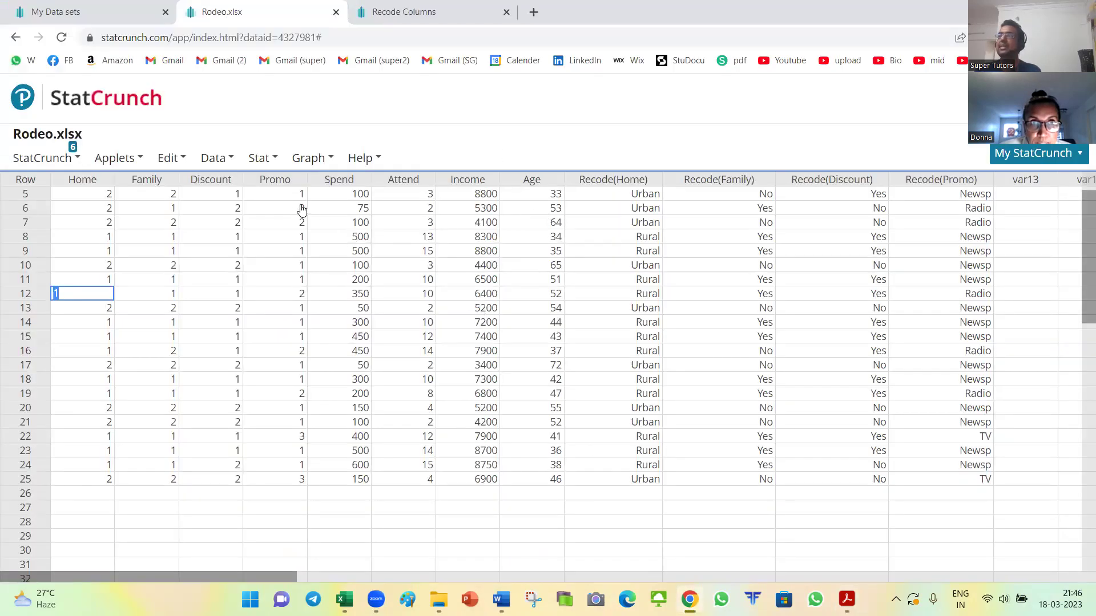
left_click(308, 159)
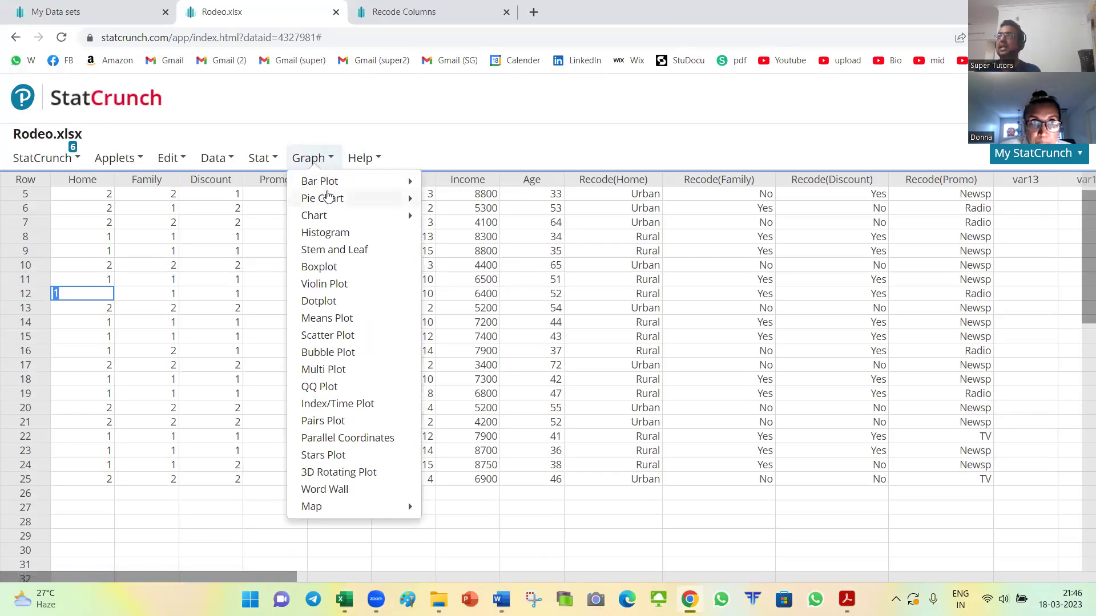
Step: Build a Recode(Home) pie chart by percent of total: Rural 60%, Urban 40%
mouse_move(326, 203)
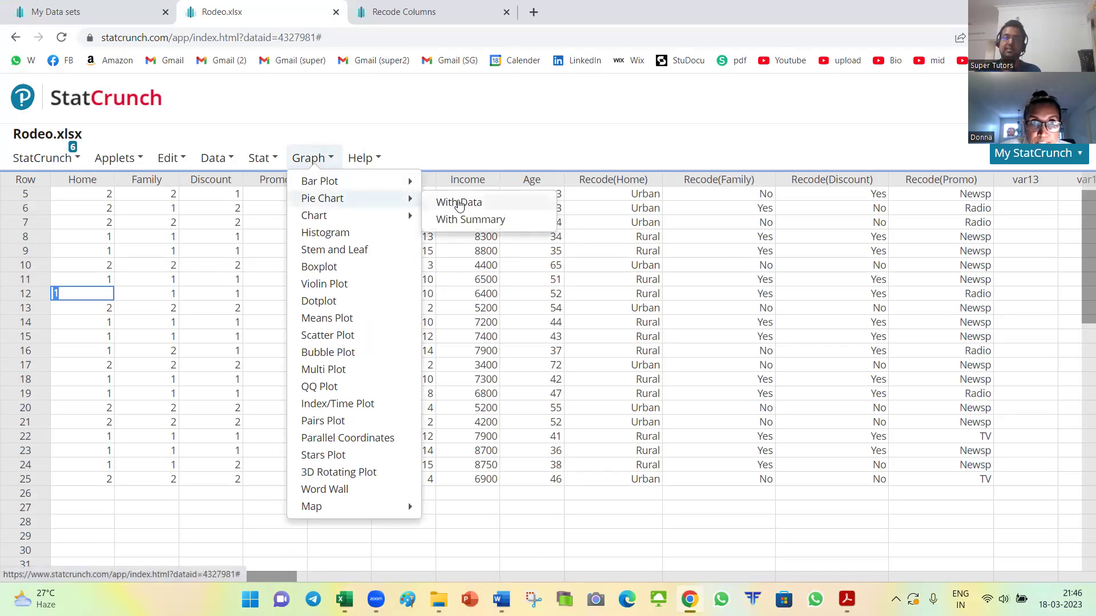
left_click(459, 203)
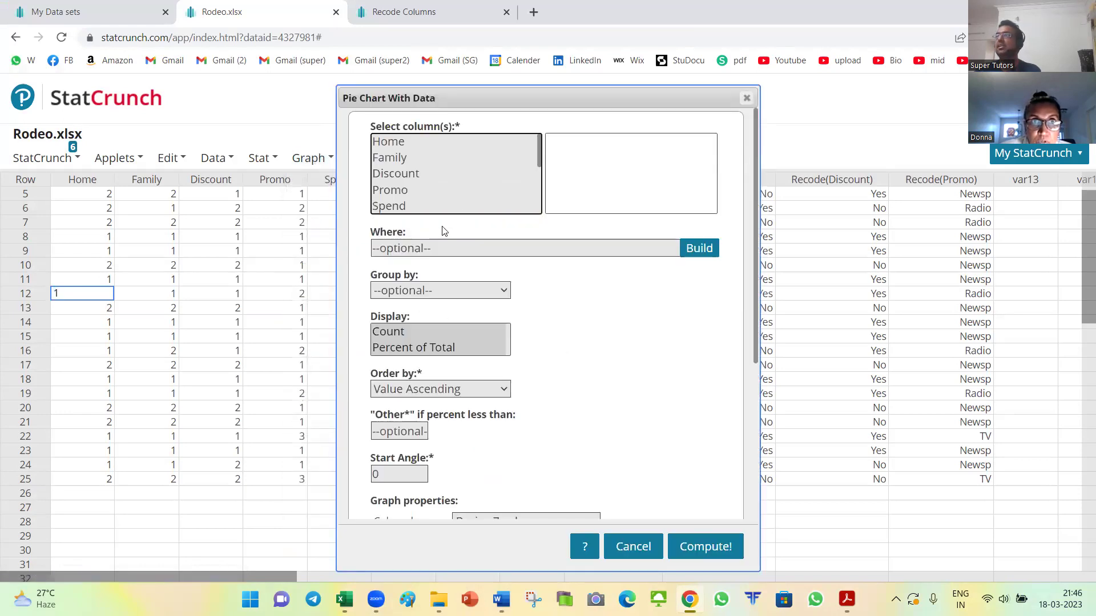
scroll(542, 182, "down", 1)
scroll(542, 181, "down", 3)
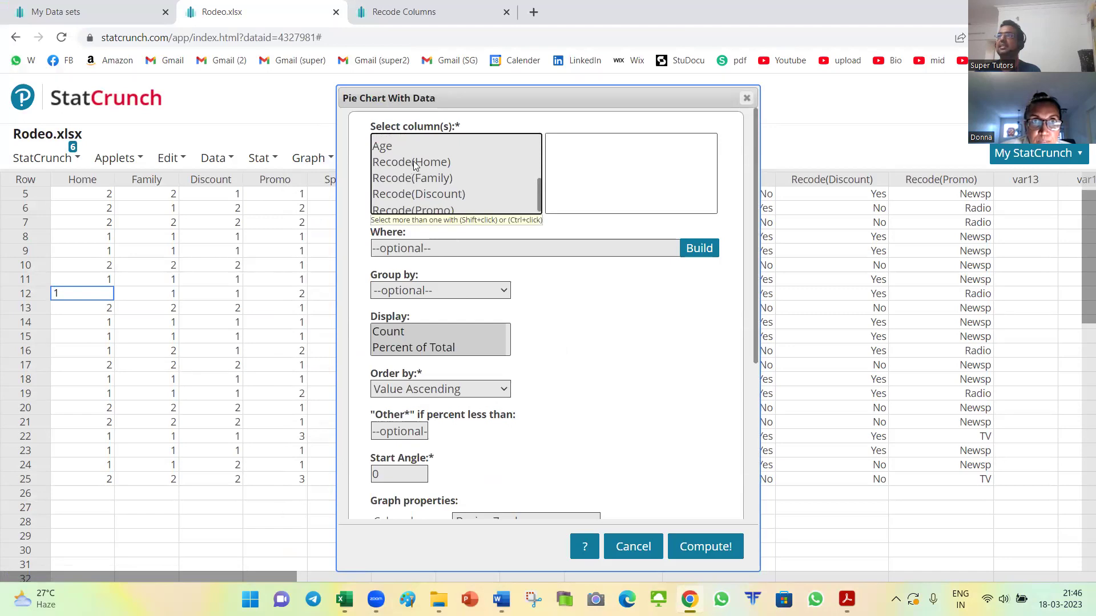
left_click(413, 162)
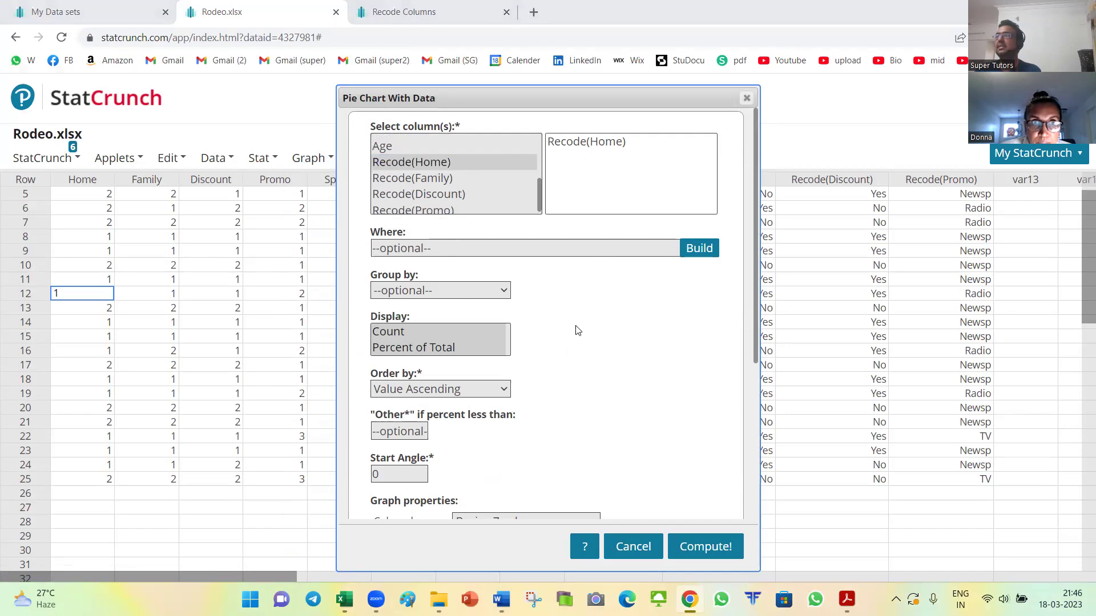
key("alt+Tab")
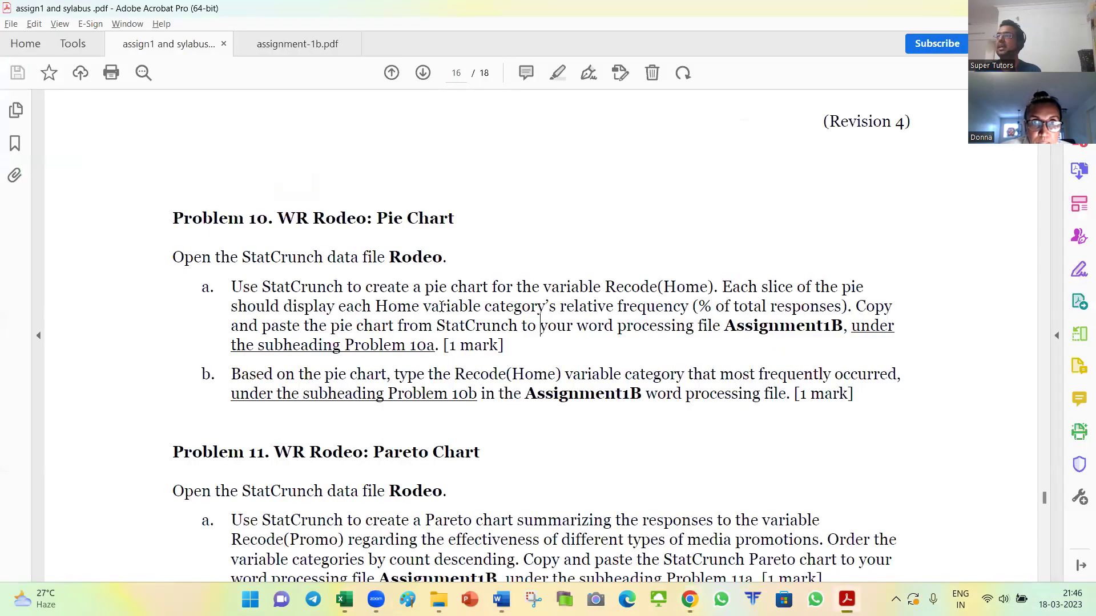
left_click_drag(339, 307, 843, 309)
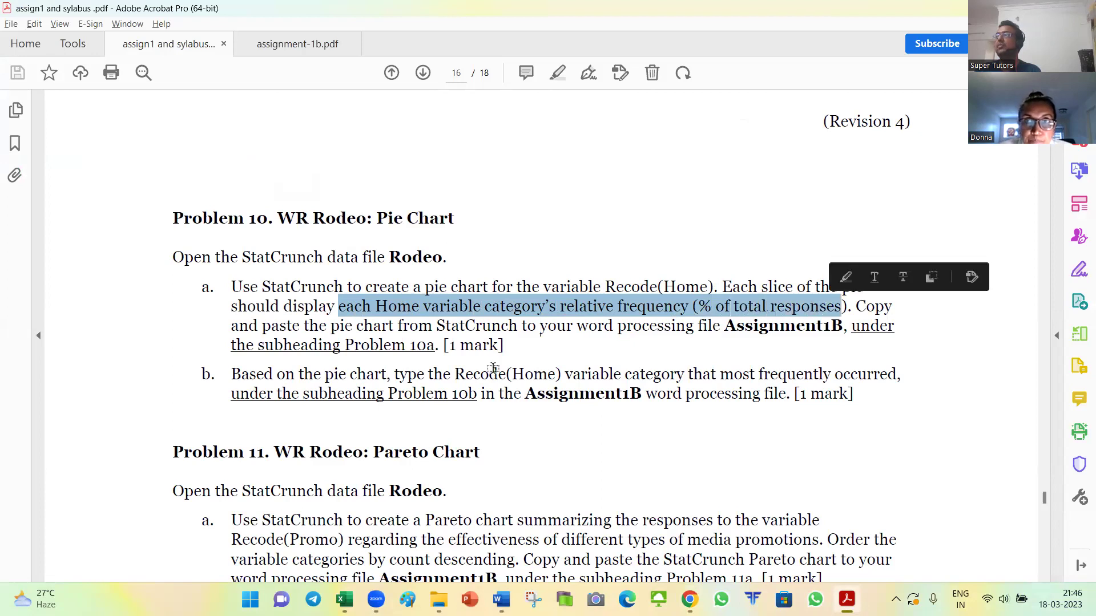
key("alt+Tab")
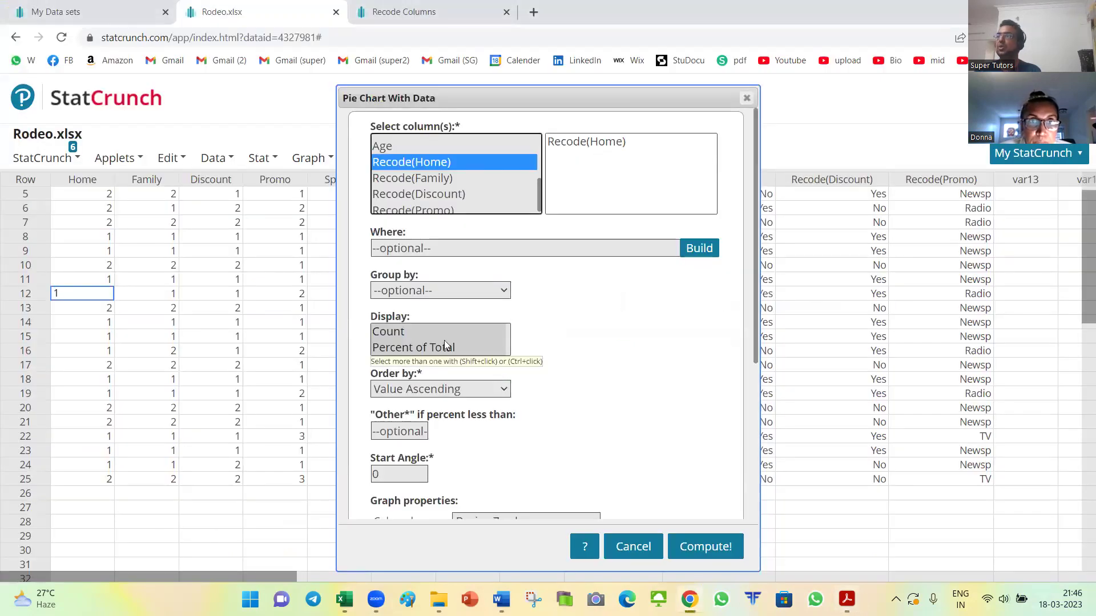
left_click(403, 349)
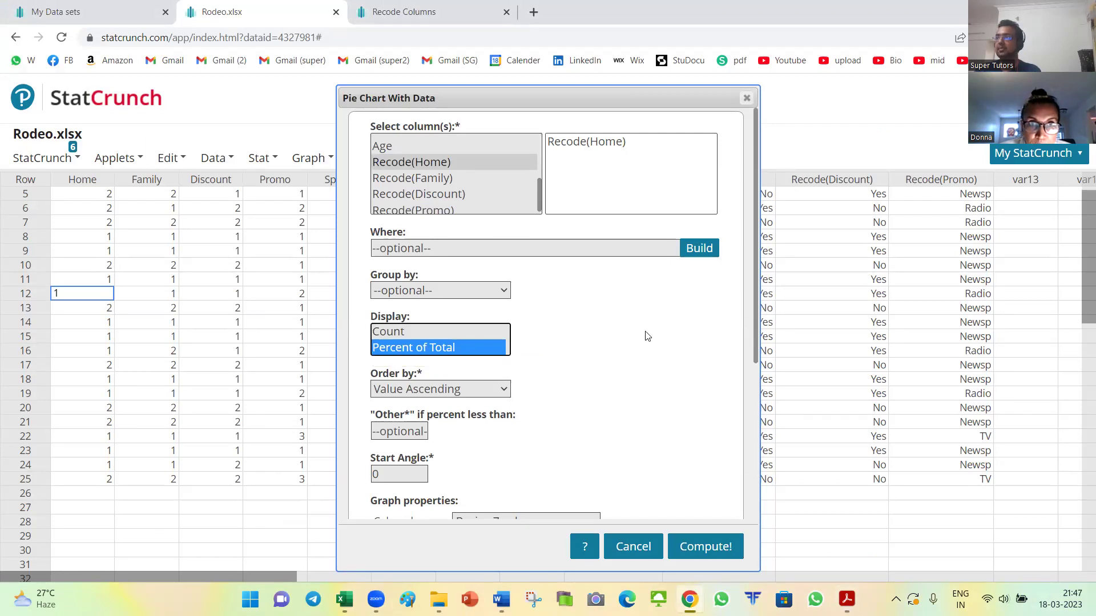
scroll(647, 337, "down", 3)
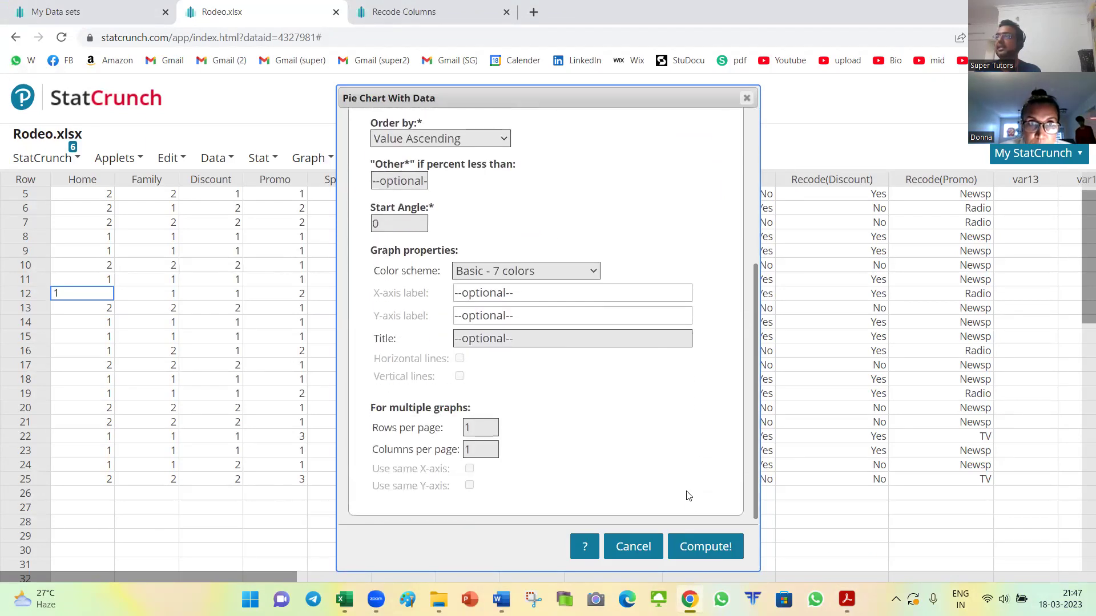
left_click(705, 548)
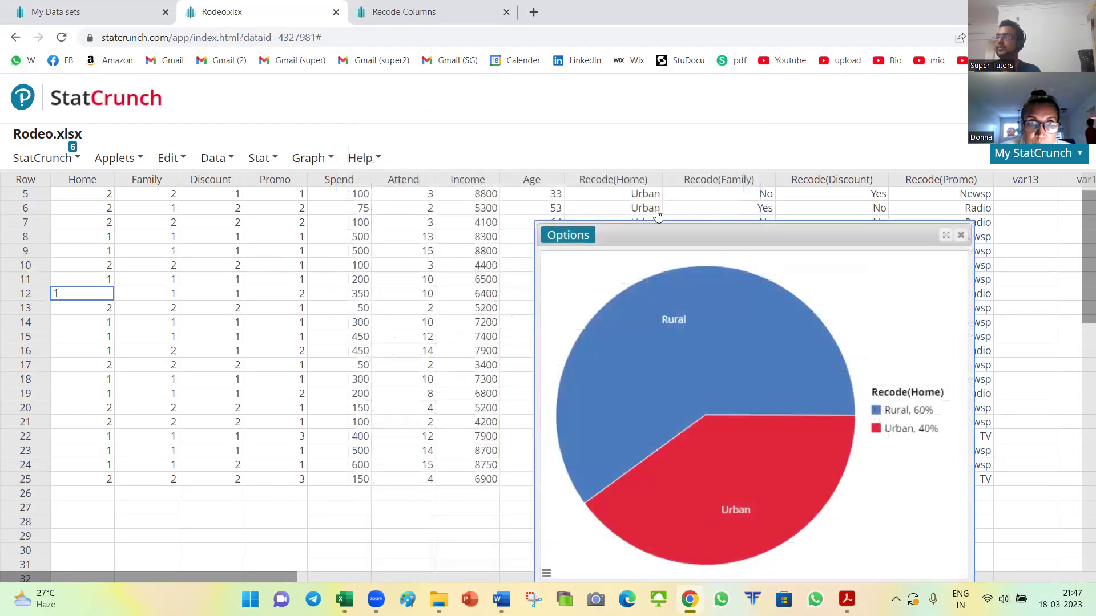
Step: Copy the Recode(Home) pie chart as an image
left_click_drag(690, 230, 507, 144)
mouse_move(493, 303)
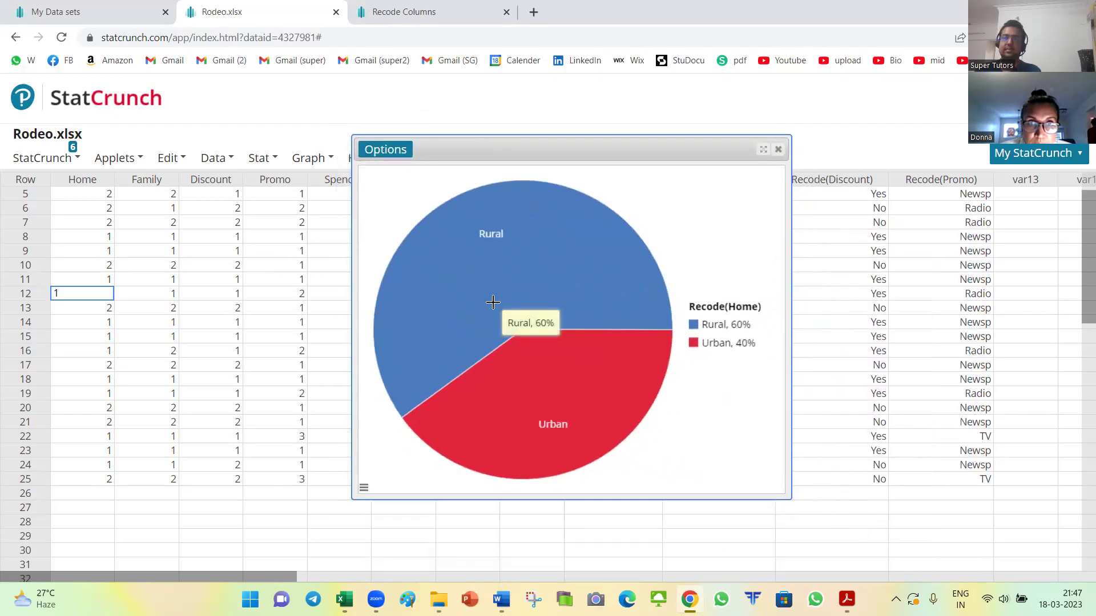
mouse_move(612, 383)
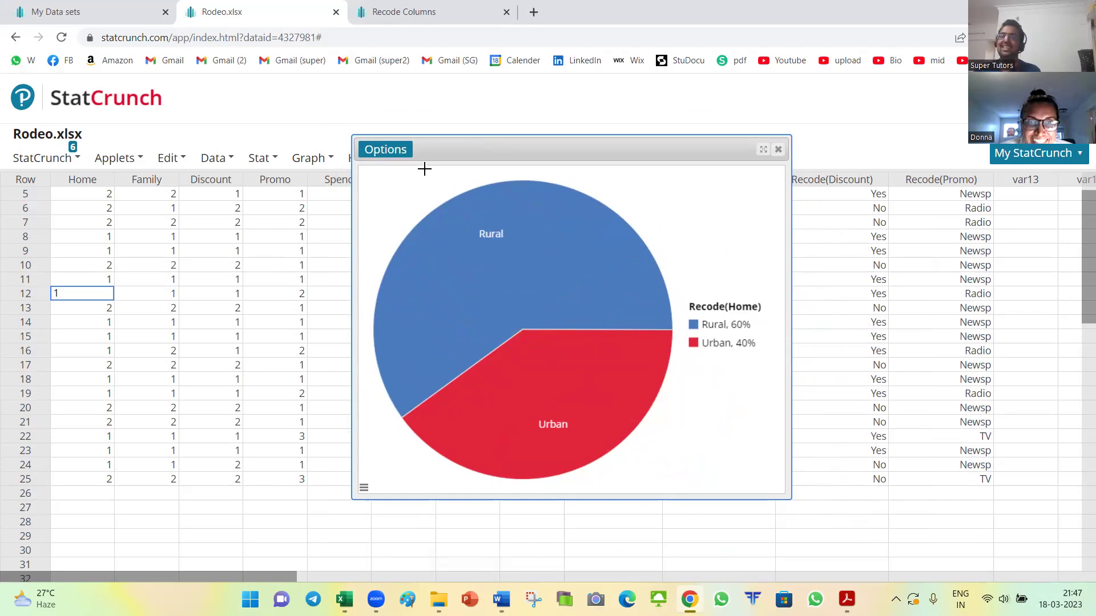
left_click(384, 150)
left_click(385, 205)
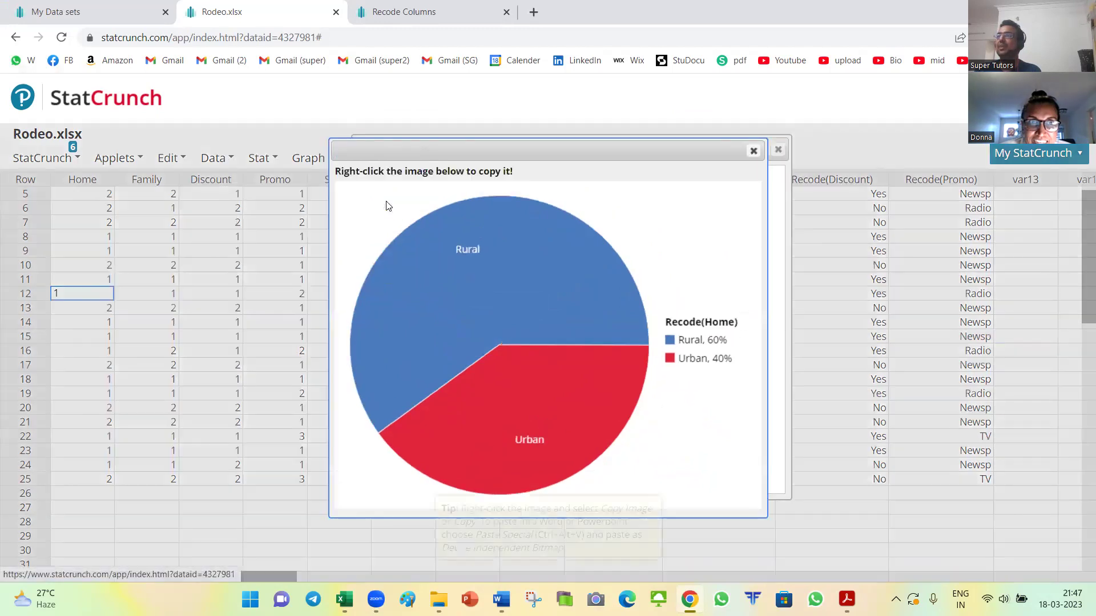
right_click(468, 252)
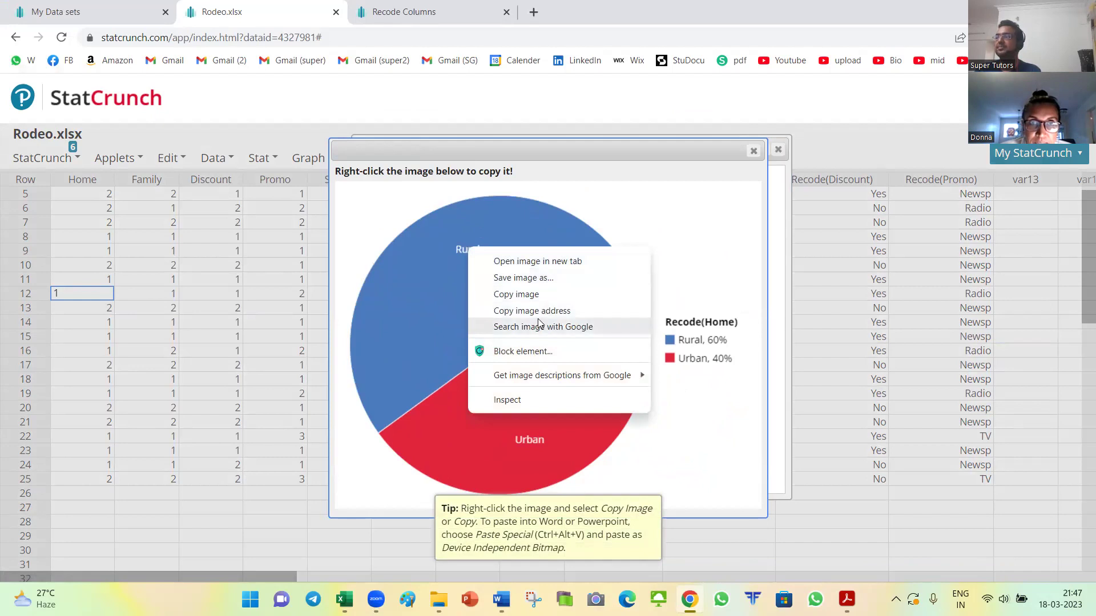
left_click(523, 294)
Step: In Document2, start new lines below the Family summary table
key("alt+Tab")
key("alt+Tab")
key("alt+Tab")
scroll(408, 423, "down", 3)
left_click(388, 411)
key("Return")
key("Return")
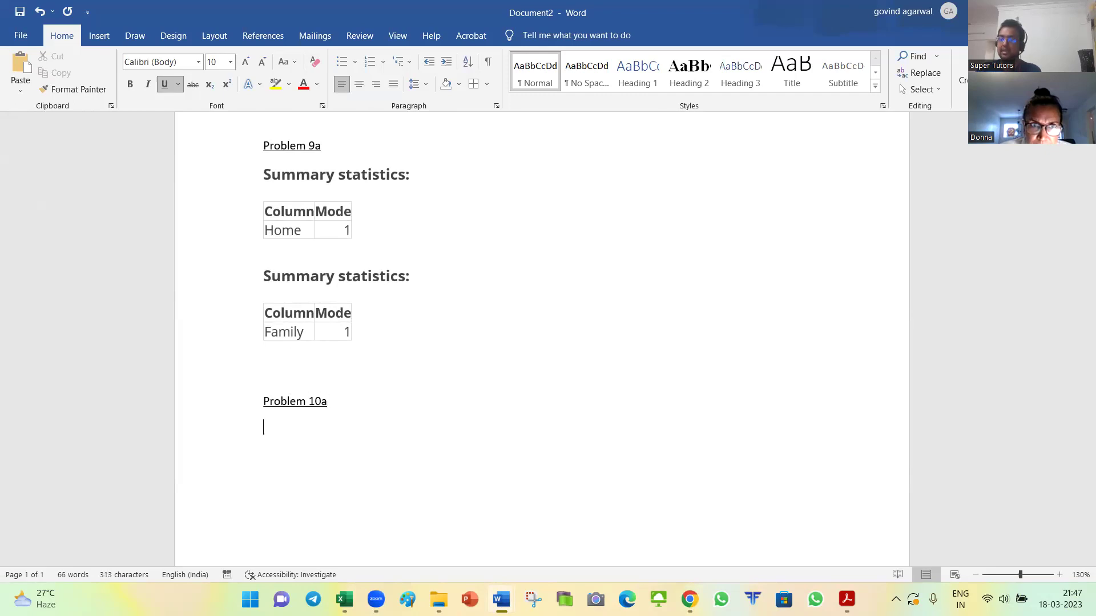
Step: Paste the pie chart under Problem 10a in Document2 and shrink it
key("ctrl+v")
left_click(417, 355)
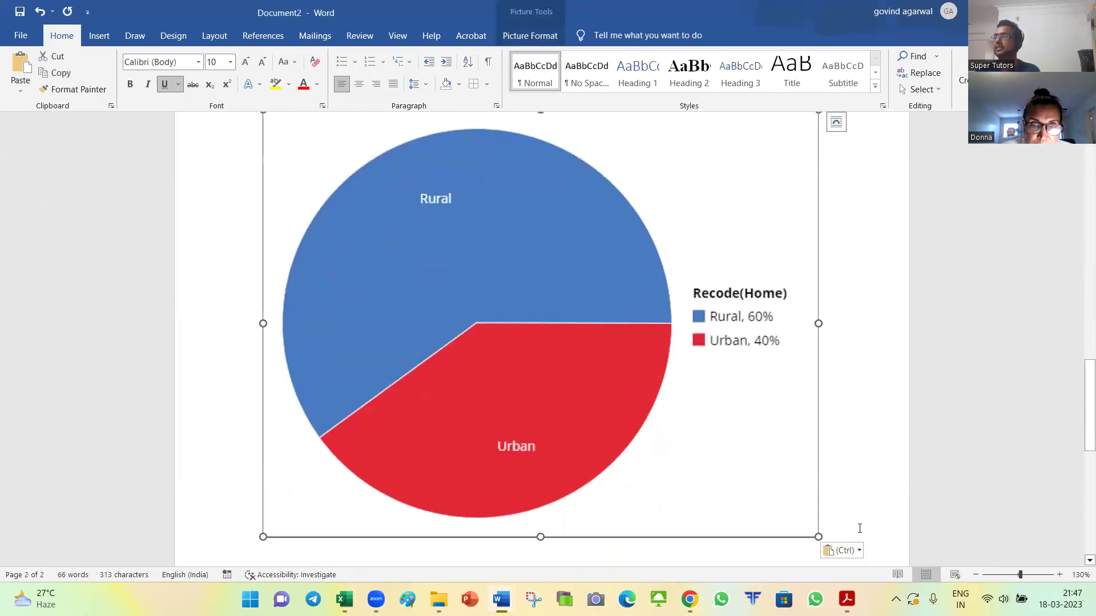
left_click_drag(676, 411, 558, 368)
scroll(653, 405, "up", 4)
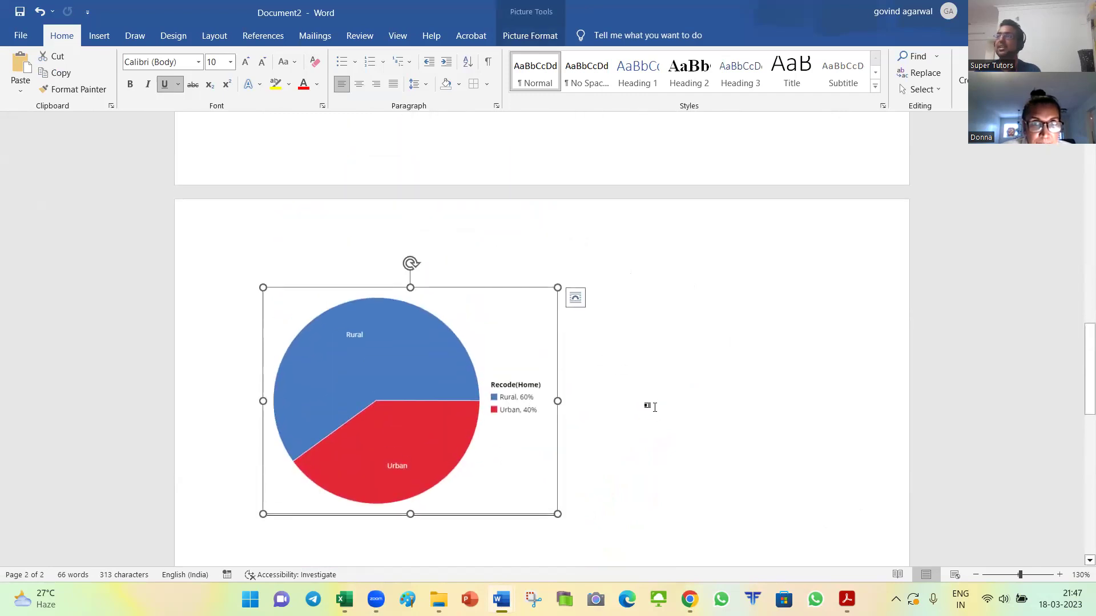
key("alt+Tab")
key("Tab")
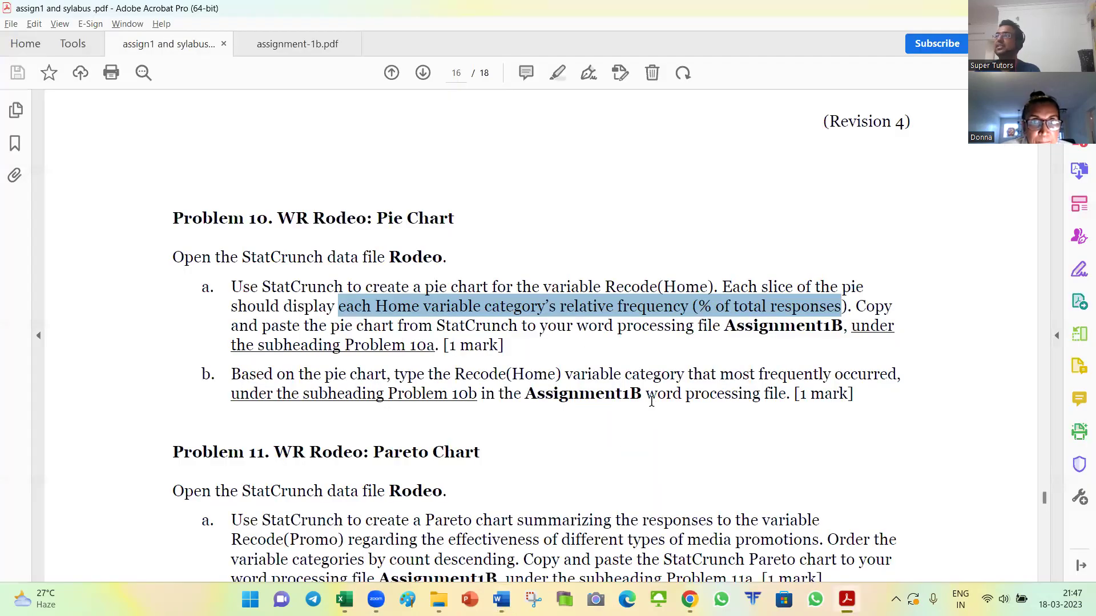
left_click_drag(427, 283, 707, 286)
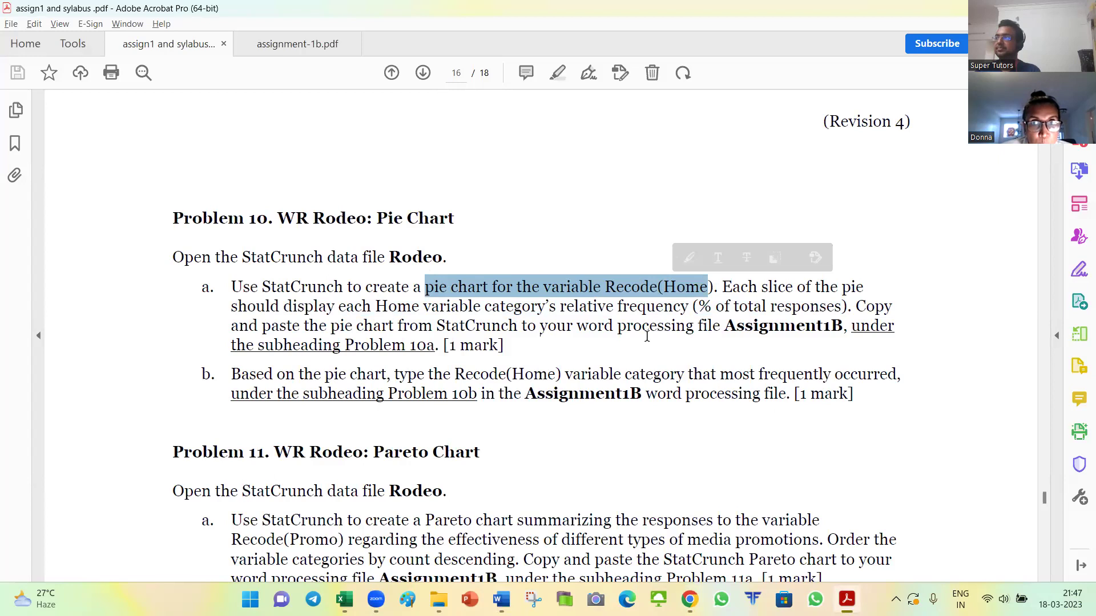
scroll(638, 341, "down", 1)
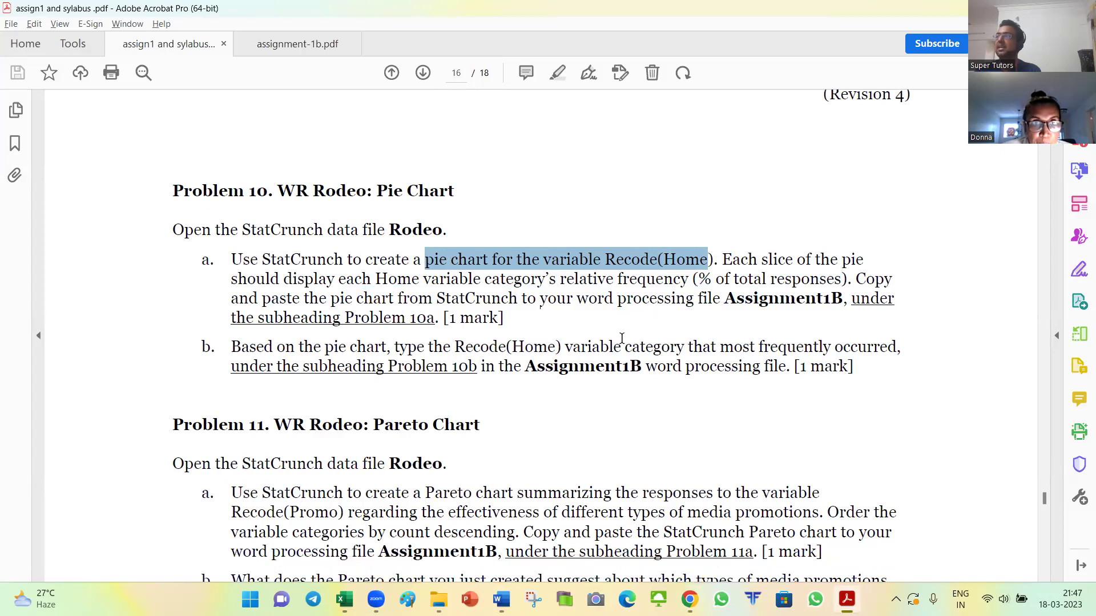
left_click_drag(232, 347, 677, 346)
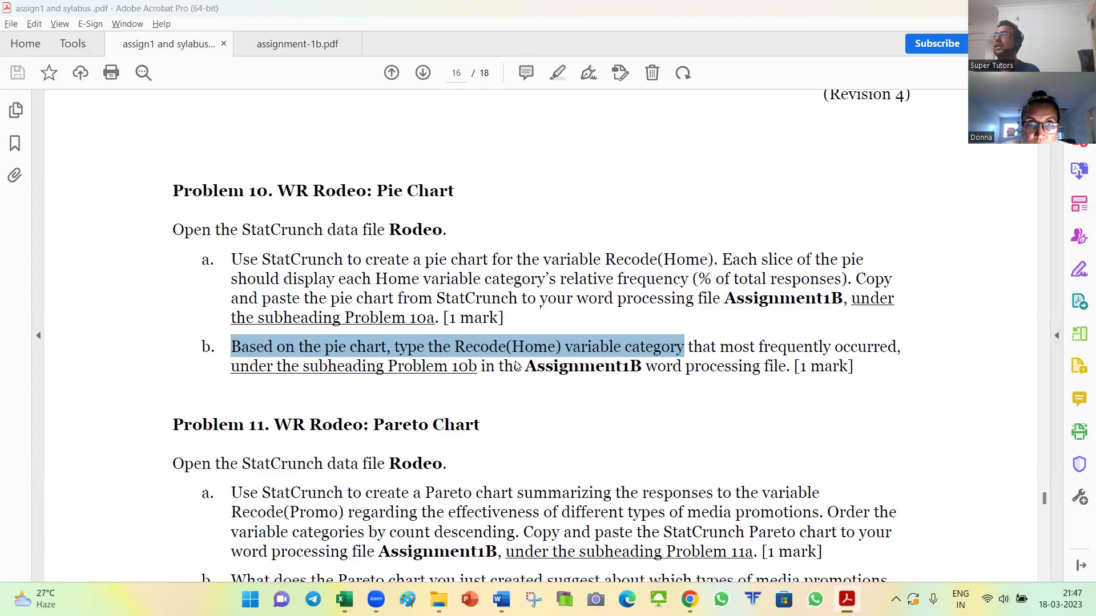
key("alt+Tab")
key("alt+shift+Tab")
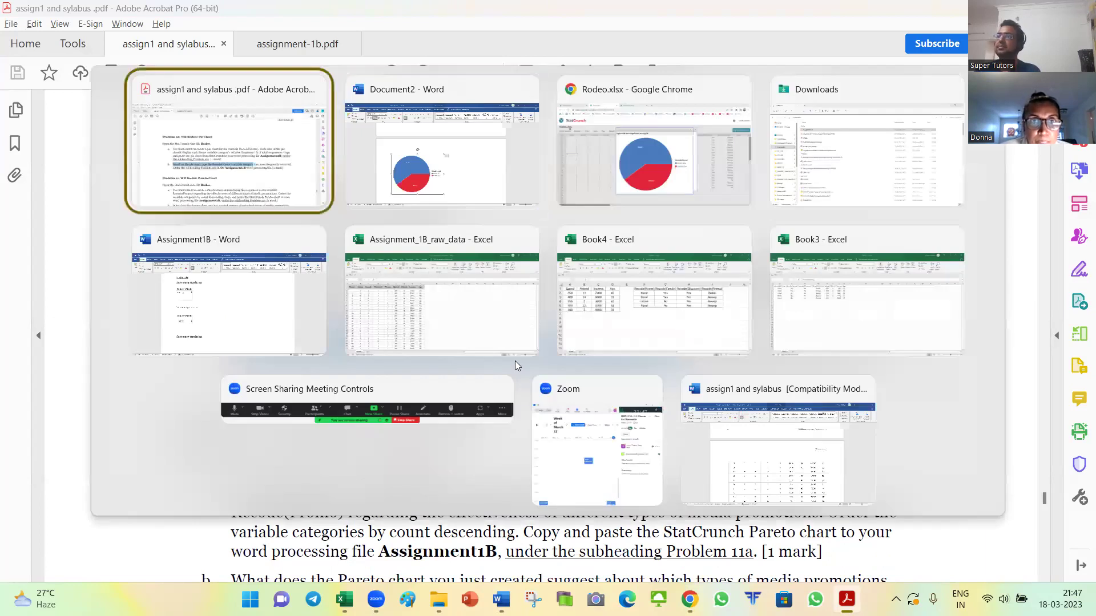
Step: Check Assignment1B's Problem 10b answer, selecting the word Rural
key("Down")
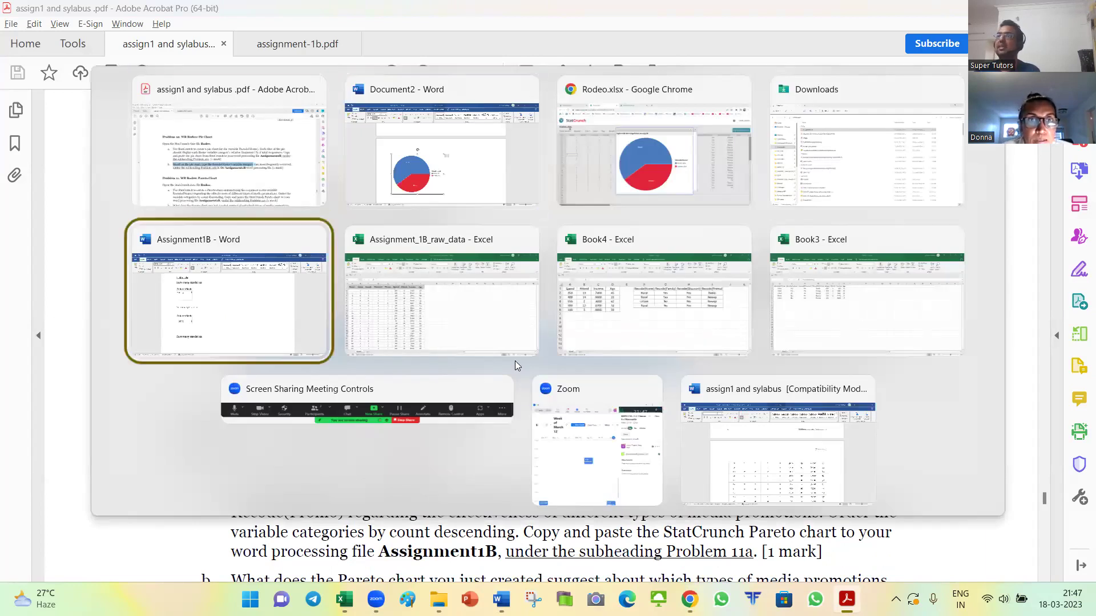
scroll(501, 351, "down", 10)
scroll(499, 341, "down", 9)
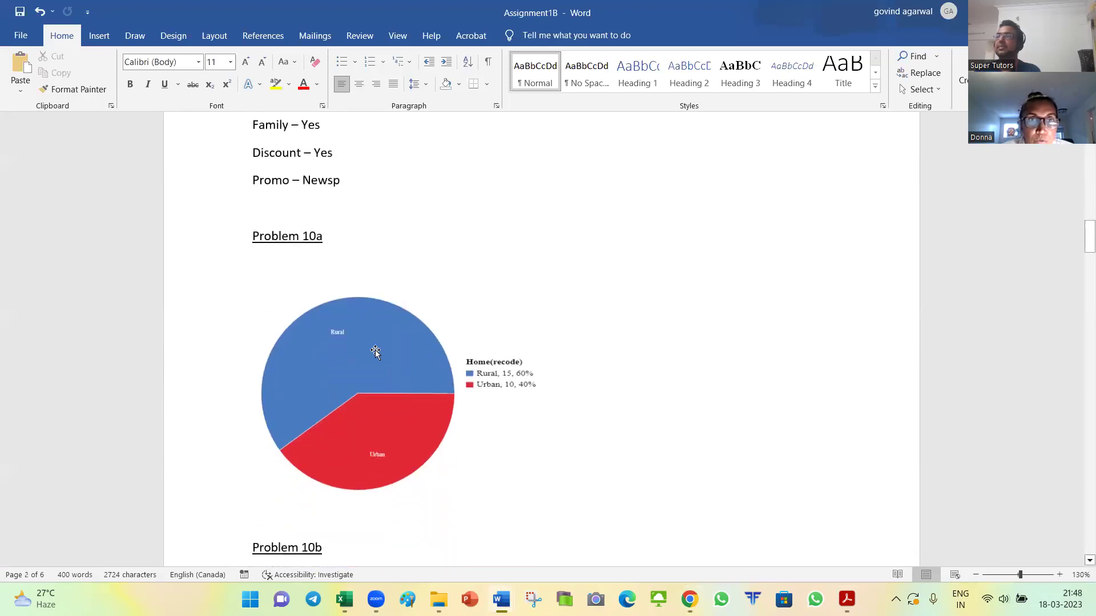
triple_click(266, 305)
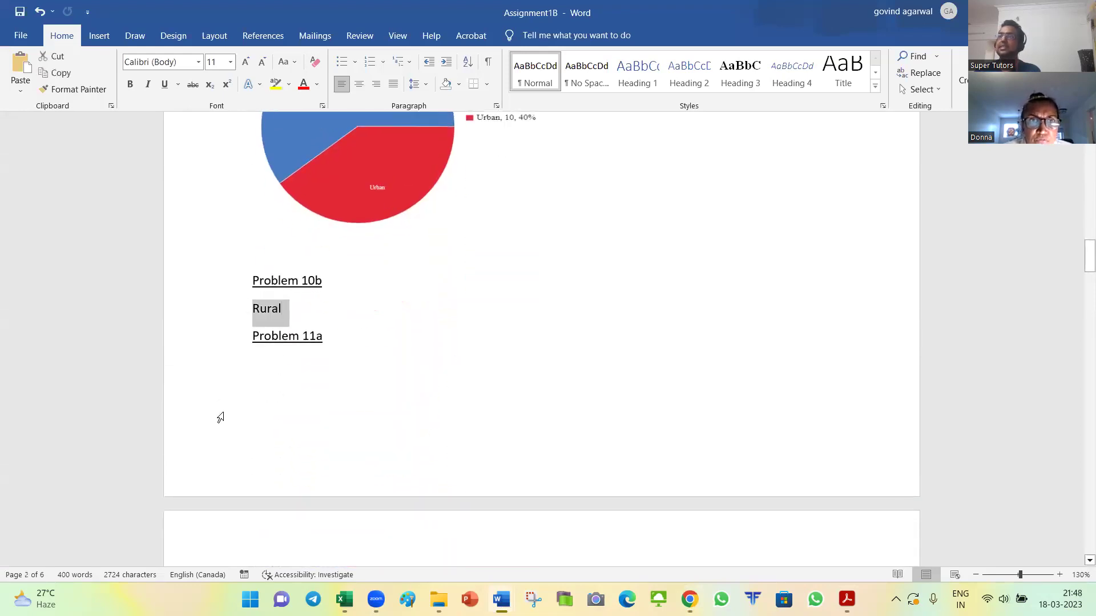
scroll(404, 220, "up", 2)
scroll(440, 345, "up", 5)
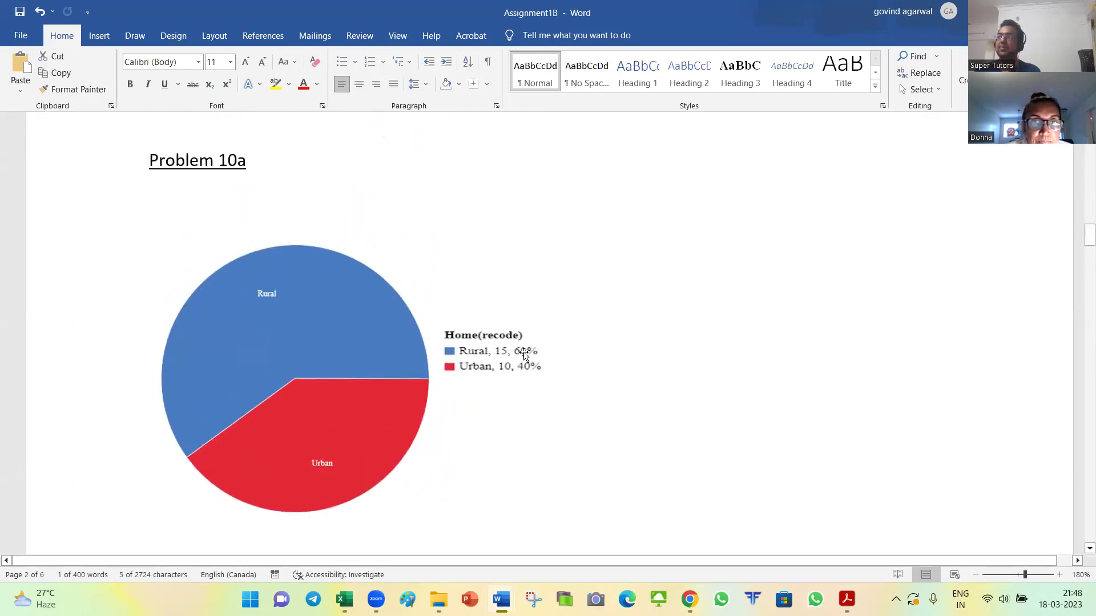
scroll(542, 355, "down", 5)
scroll(269, 324, "up", 1)
left_click(186, 322)
double_click(171, 322)
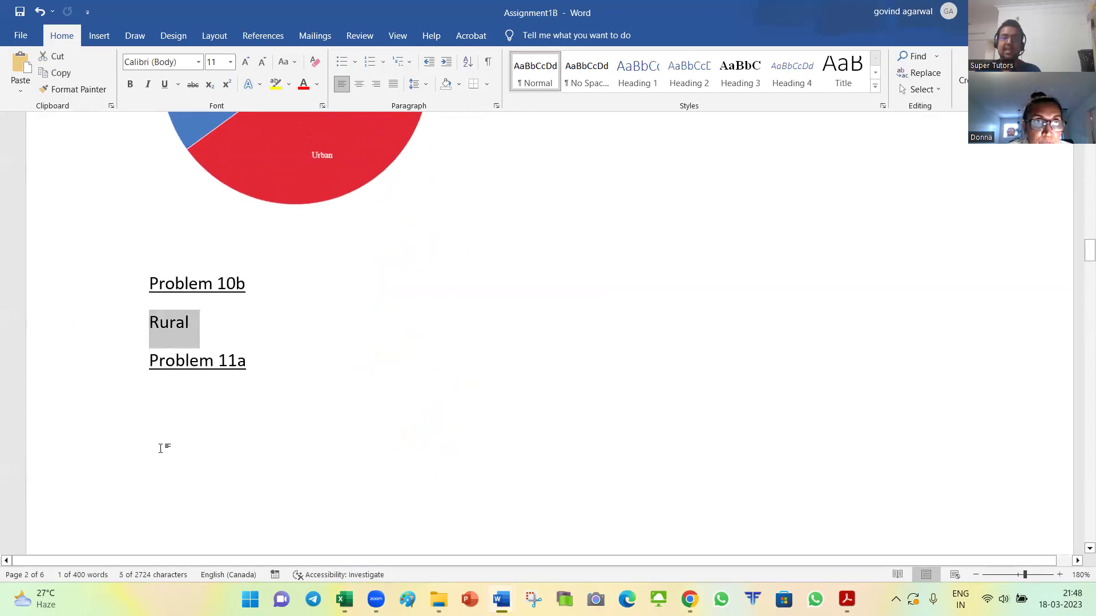
Step: Back in Document2, adjust the pie chart and deselect it
key("alt+Tab")
key("Tab")
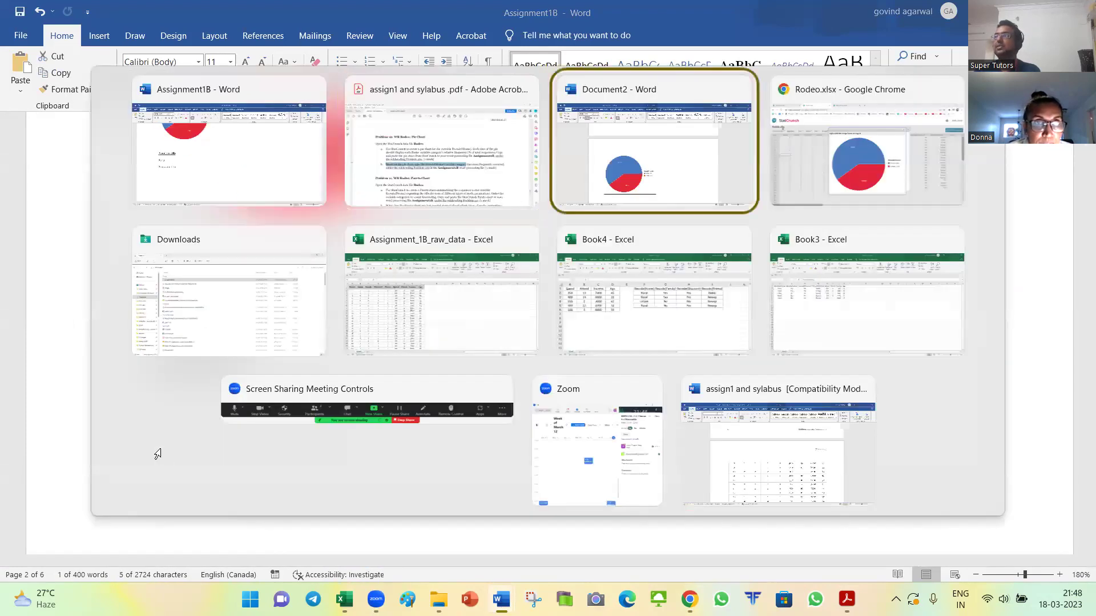
scroll(367, 441, "down", 3)
left_click_drag(367, 440, 317, 406)
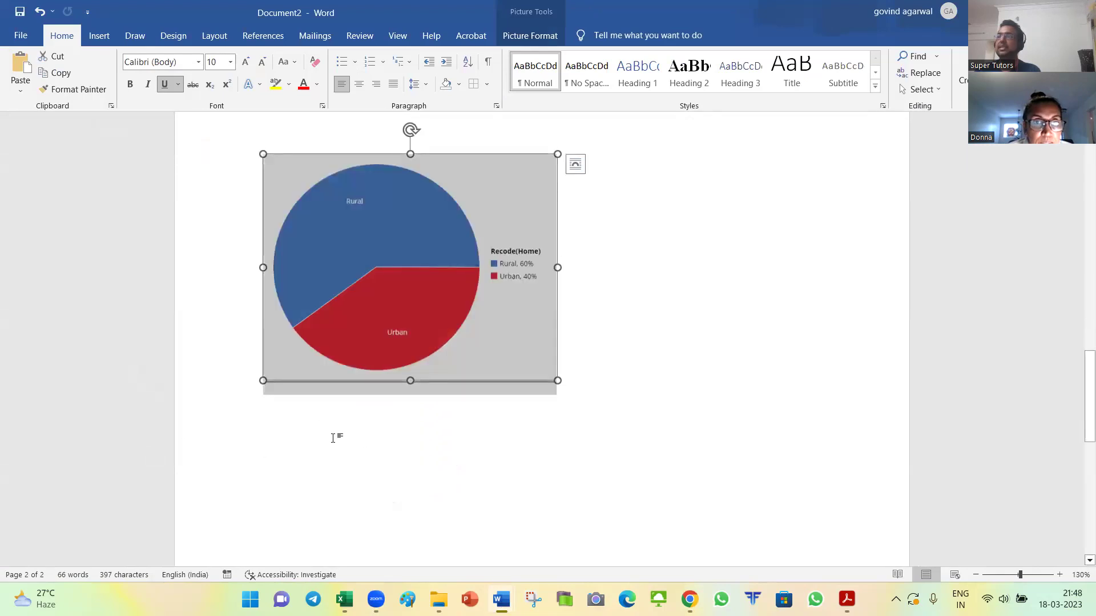
left_click(573, 382)
Step: Re-place the pie chart on its own line after Problem 10a and resize it
key("ctrl+z")
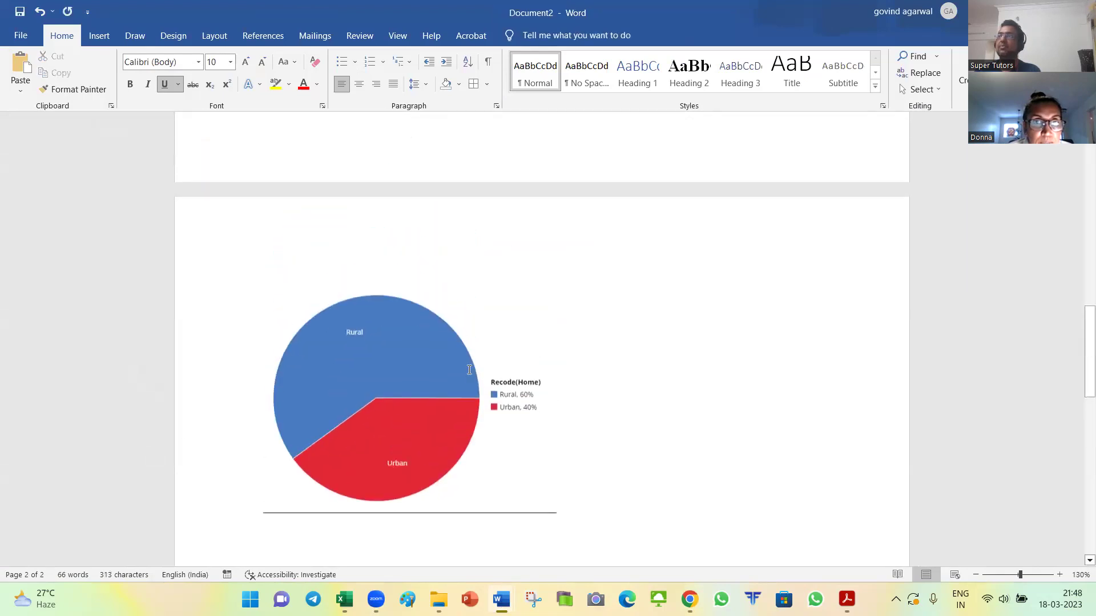
left_click(234, 203)
key("ctrl+c")
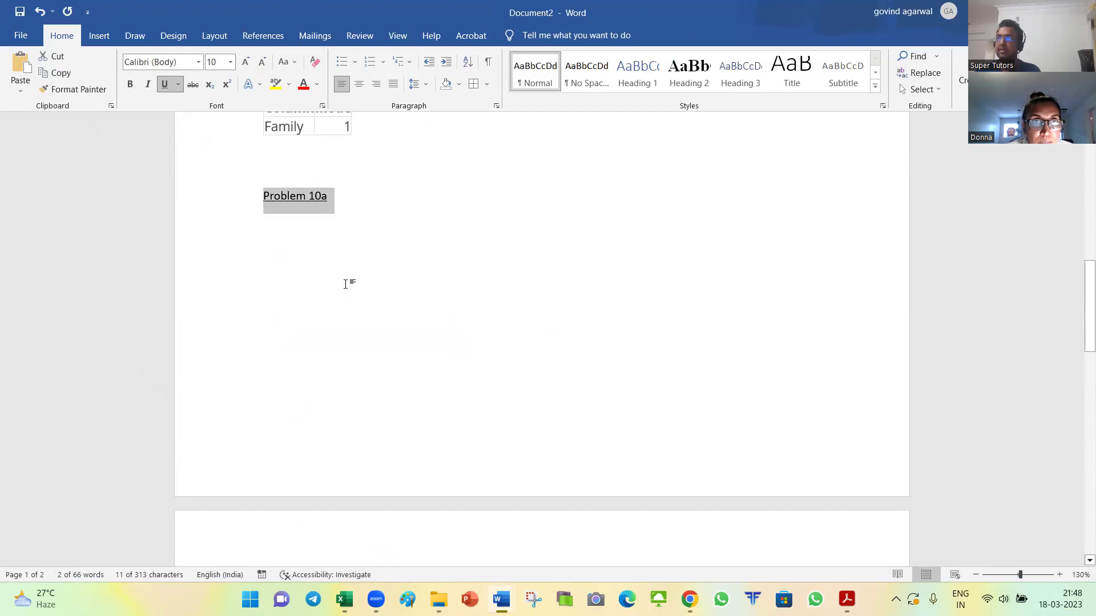
left_click(356, 278)
key("ctrl+v")
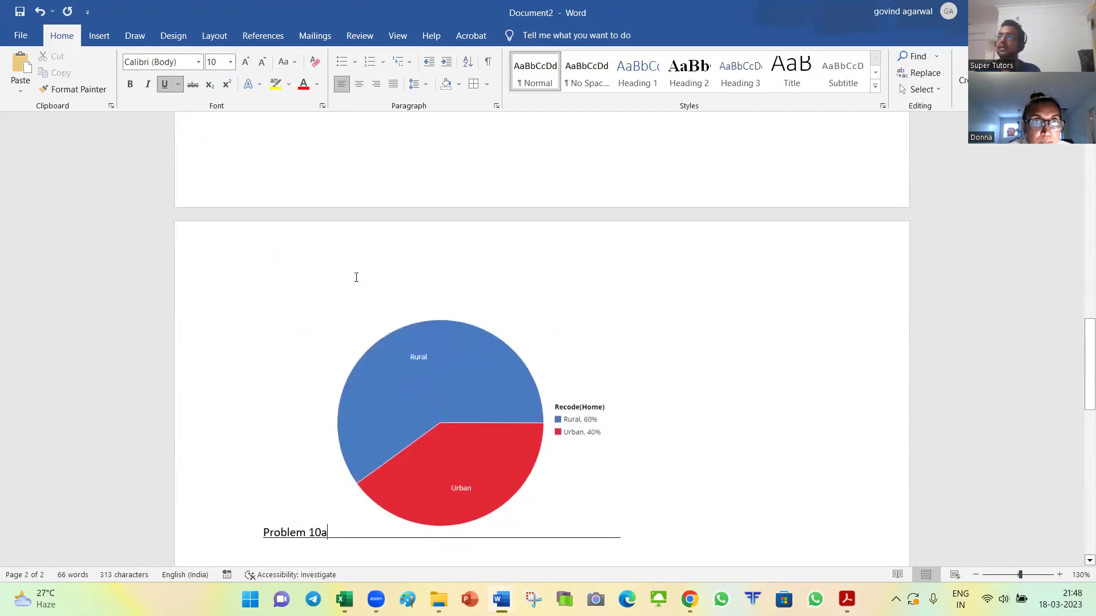
left_click(380, 360)
key("ctrl+z")
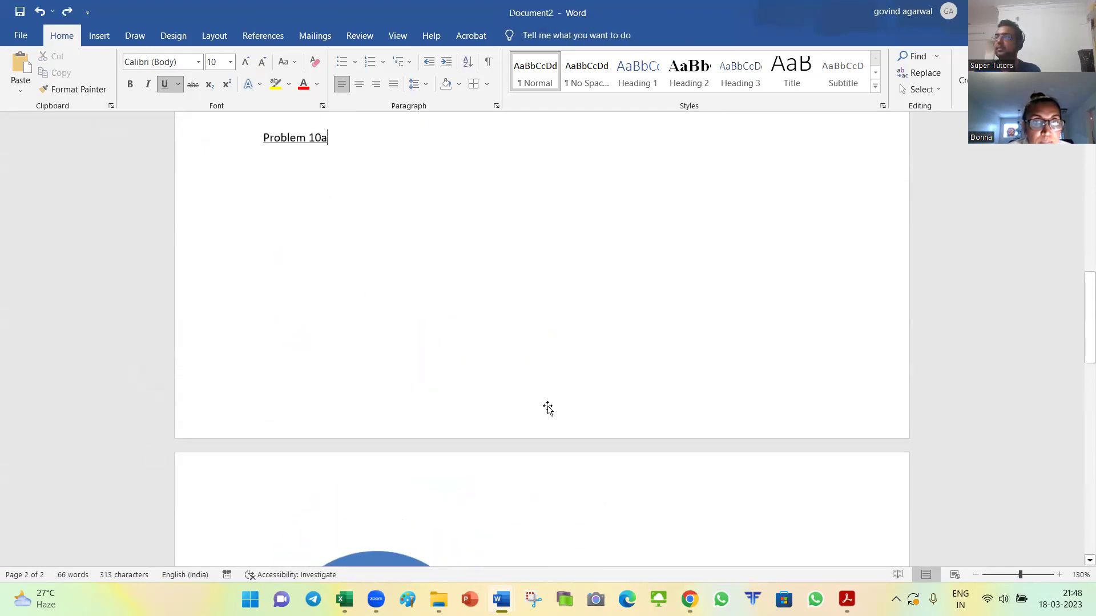
scroll(588, 479, "down", 2)
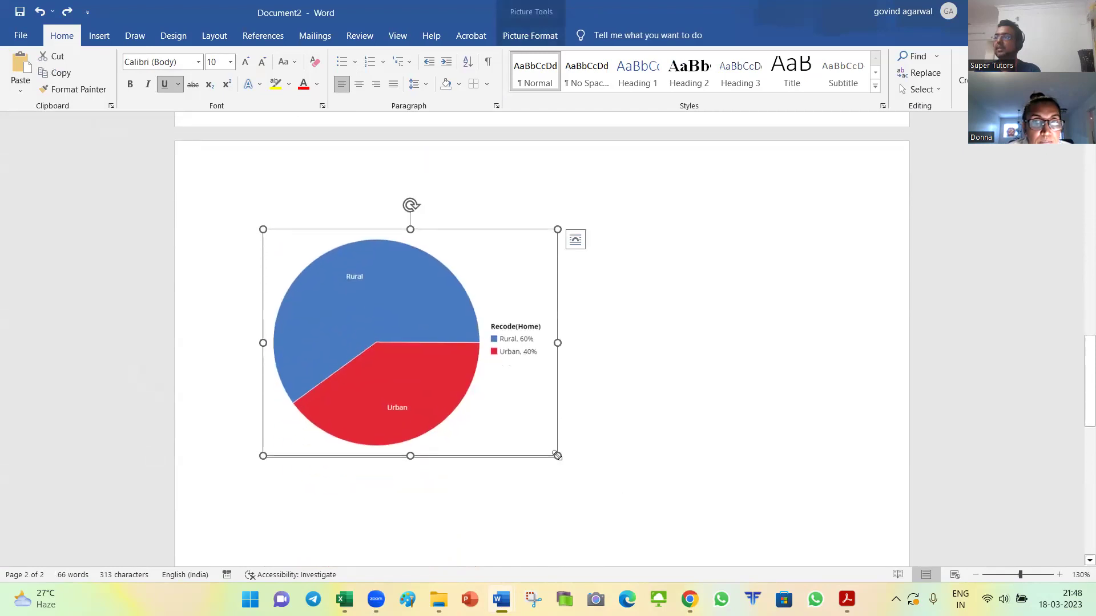
left_click_drag(558, 455, 488, 401)
left_click(491, 447)
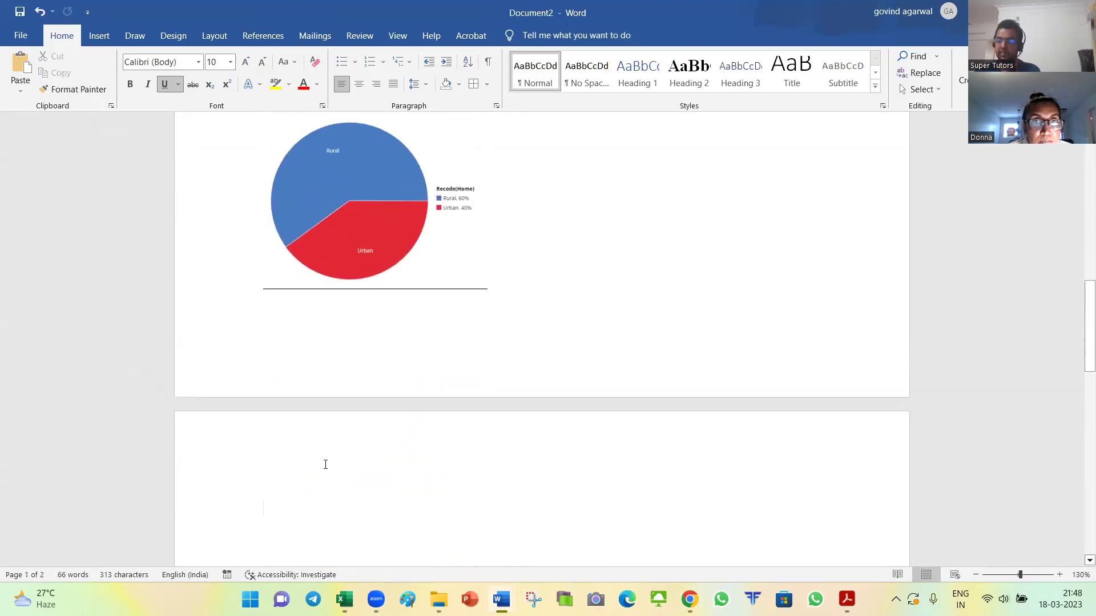
Step: Add a Problem 10b heading below the chart with the answer Rural in bold
key("ctrl+v")
key("BackSpace")
type("b")
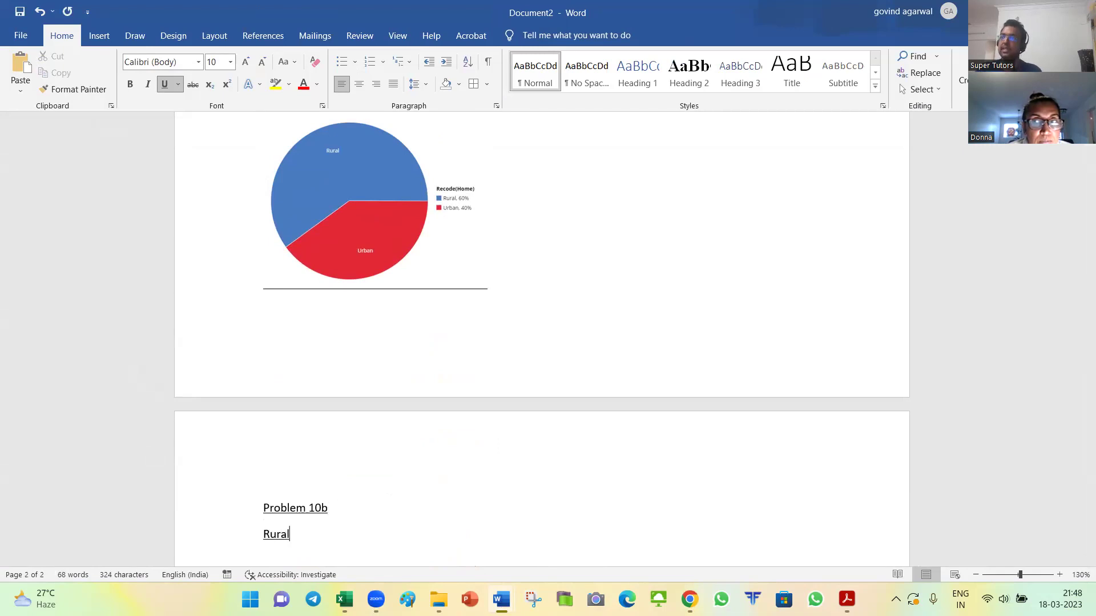
key("shift+Home")
key("ctrl+b")
scroll(367, 480, "down", 3)
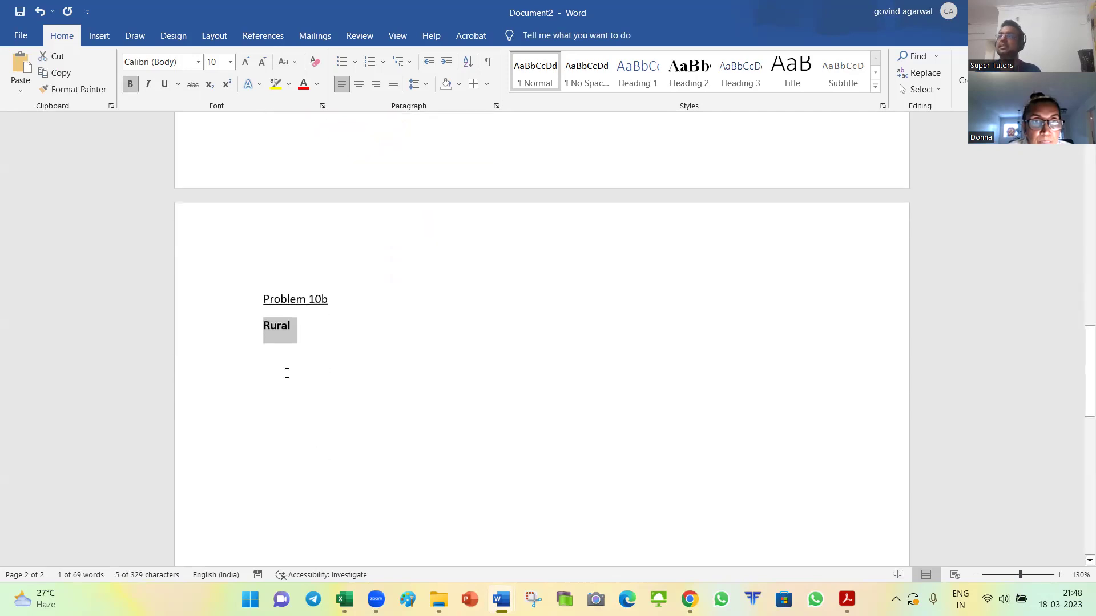
left_click(298, 355)
key("alt+Tab")
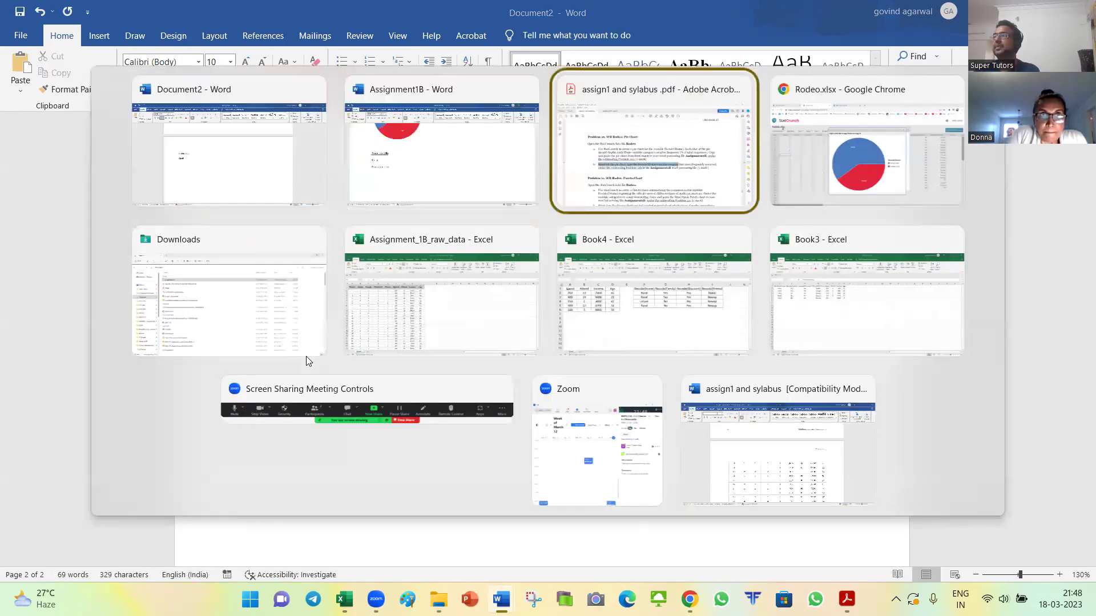
Step: Review Problem 11's Pareto chart instructions for Recode(Promo), ordered by count descending
scroll(351, 332, "down", 4)
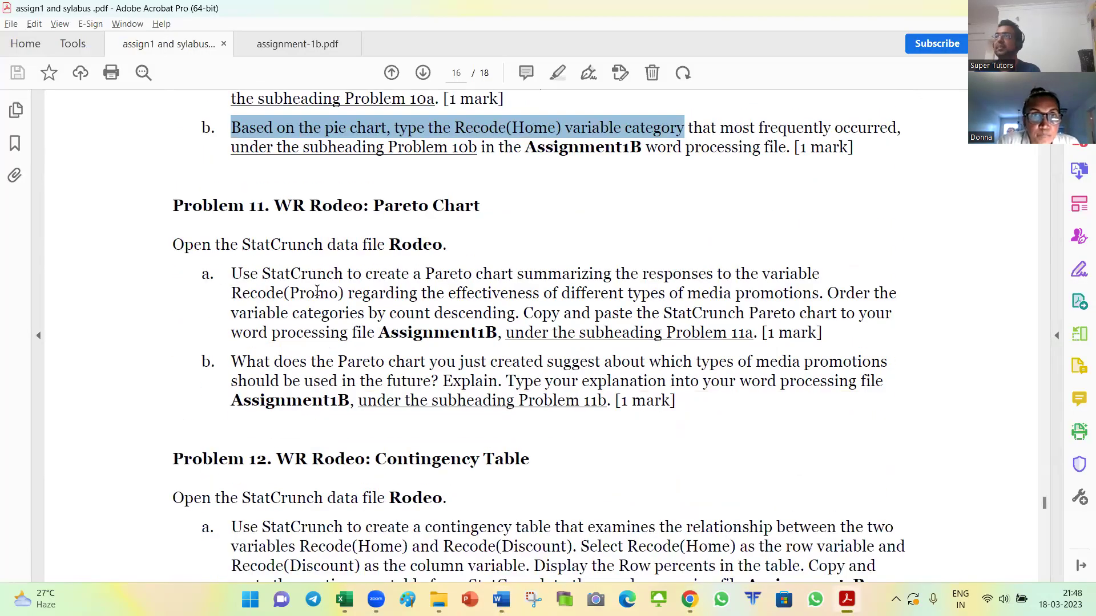
left_click_drag(238, 274, 526, 275)
left_click_drag(596, 272, 660, 271)
left_click_drag(726, 274, 795, 276)
left_click_drag(239, 294, 821, 294)
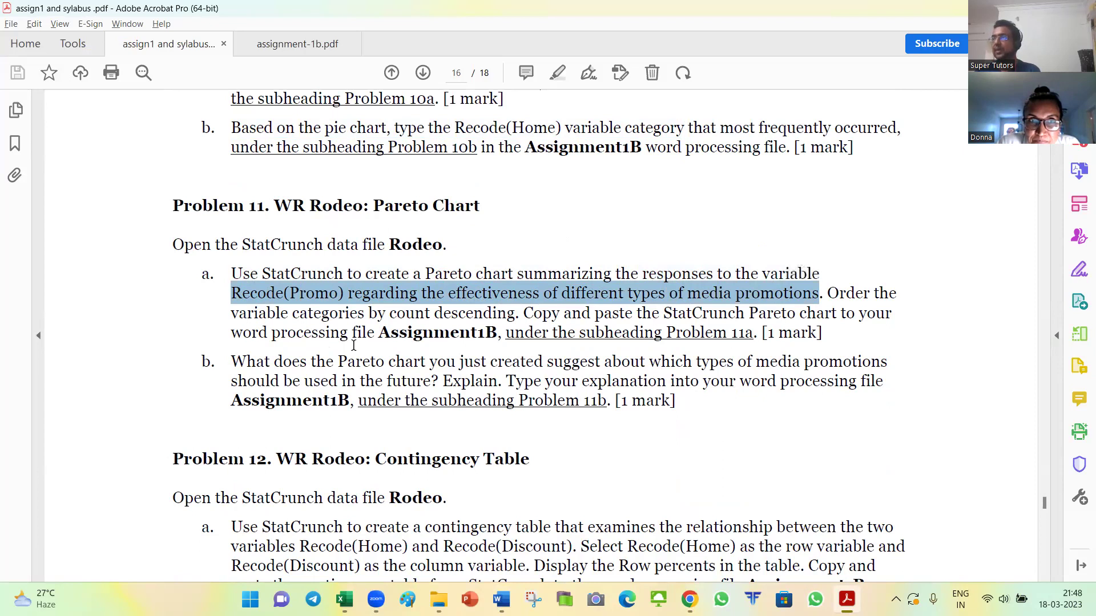
left_click_drag(426, 272, 503, 273)
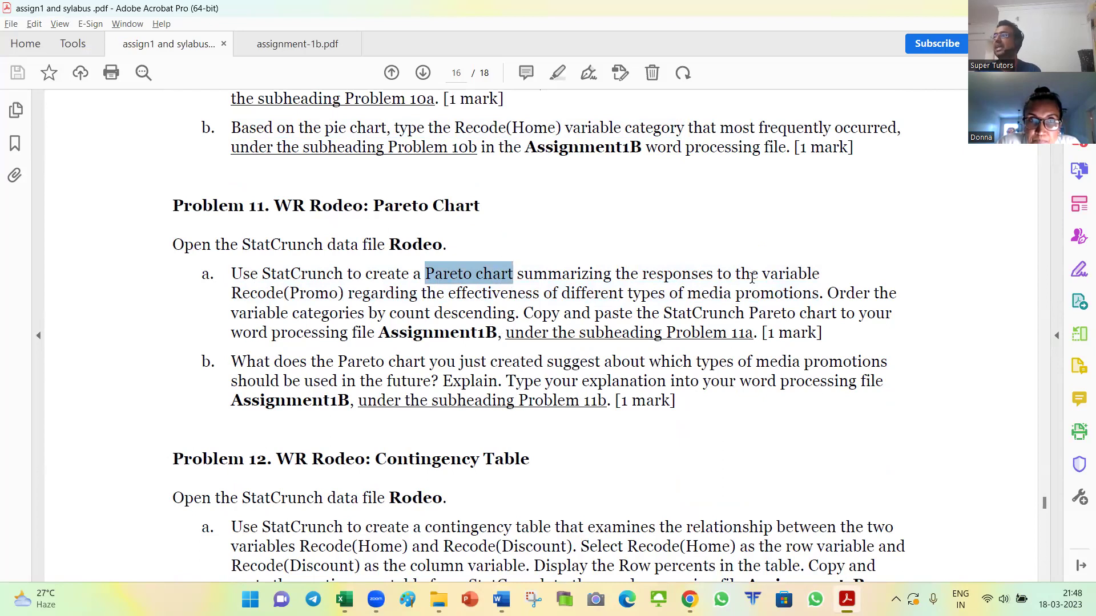
left_click_drag(232, 293, 345, 294)
left_click(829, 298)
left_click_drag(829, 298, 519, 319)
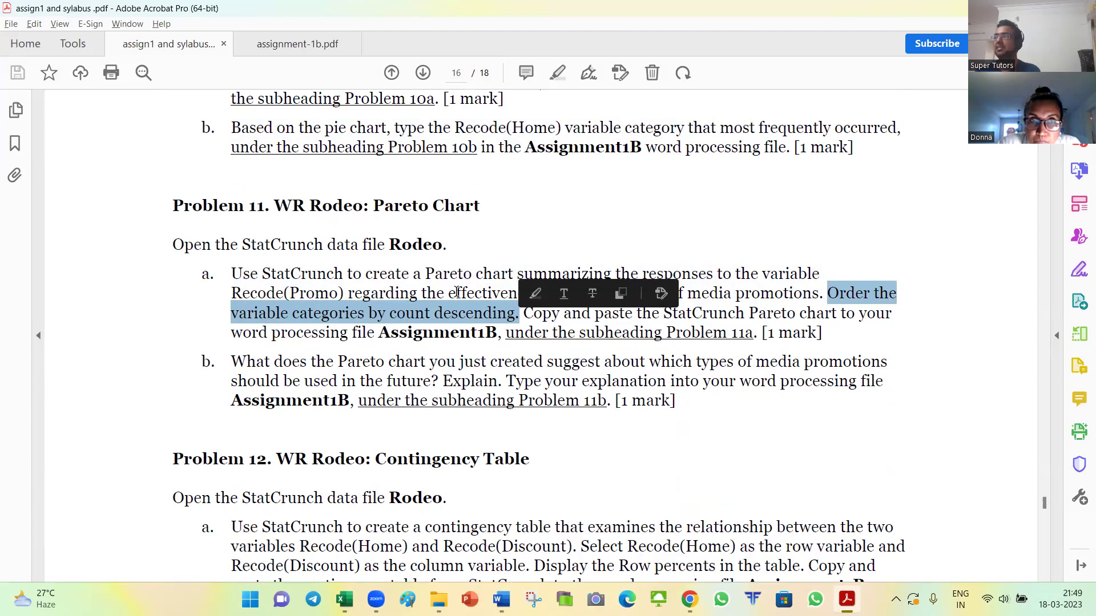
key("alt+Tab")
key("alt+Tab")
key("alt+Tab")
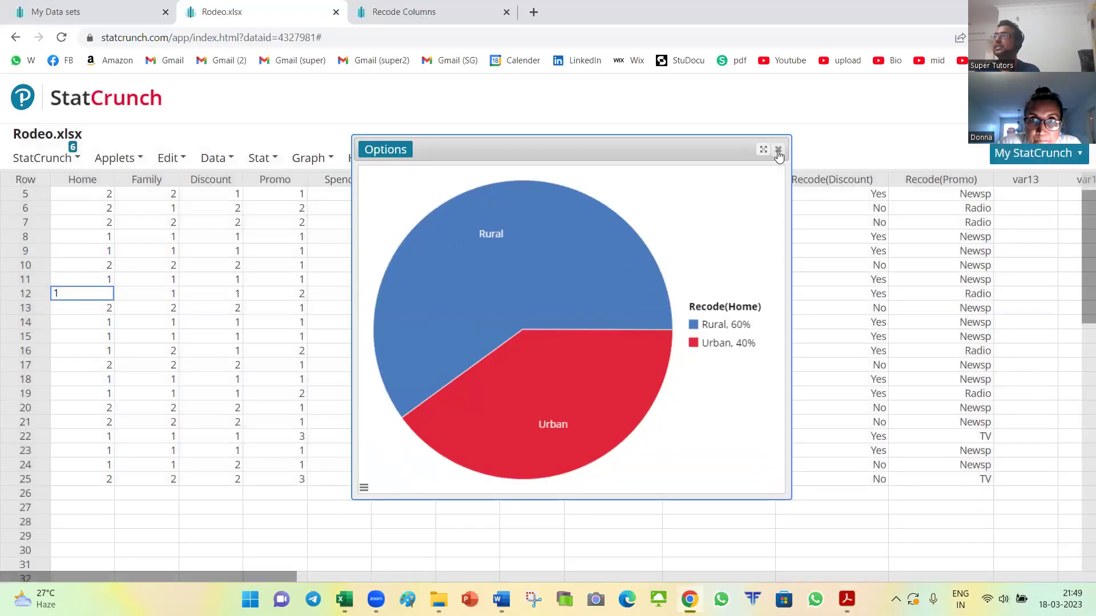
Step: Close the pie chart and start a new bar plot from raw data
left_click(778, 150)
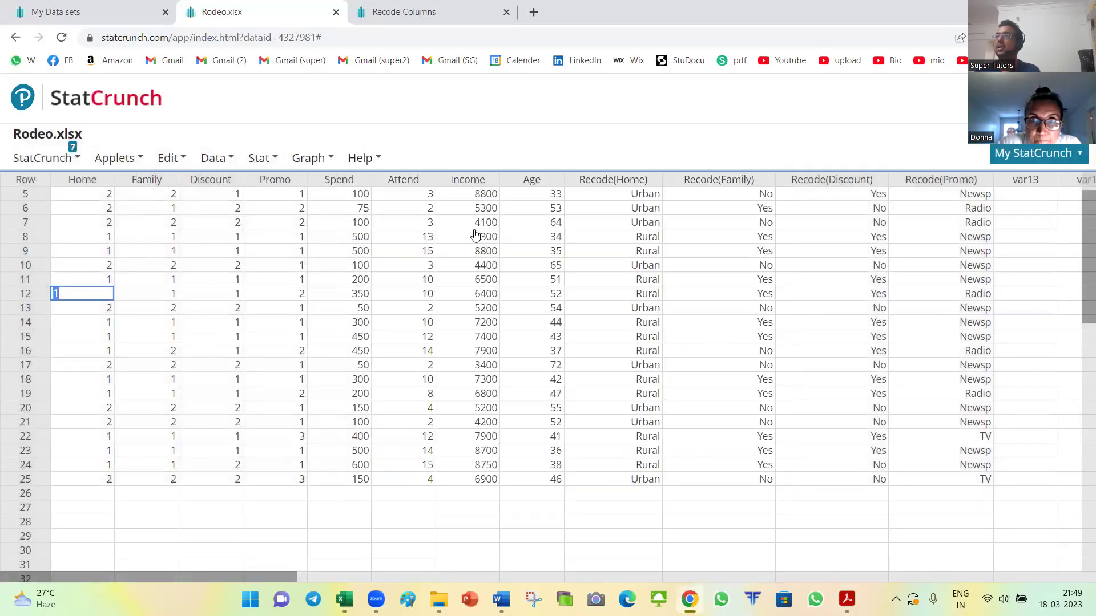
left_click(313, 160)
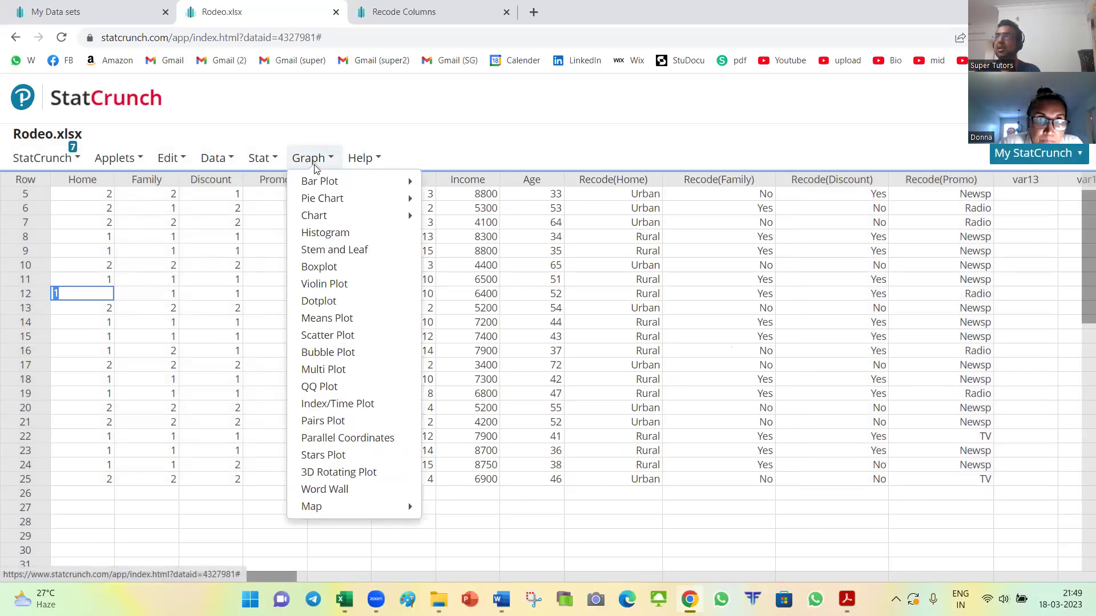
mouse_move(320, 184)
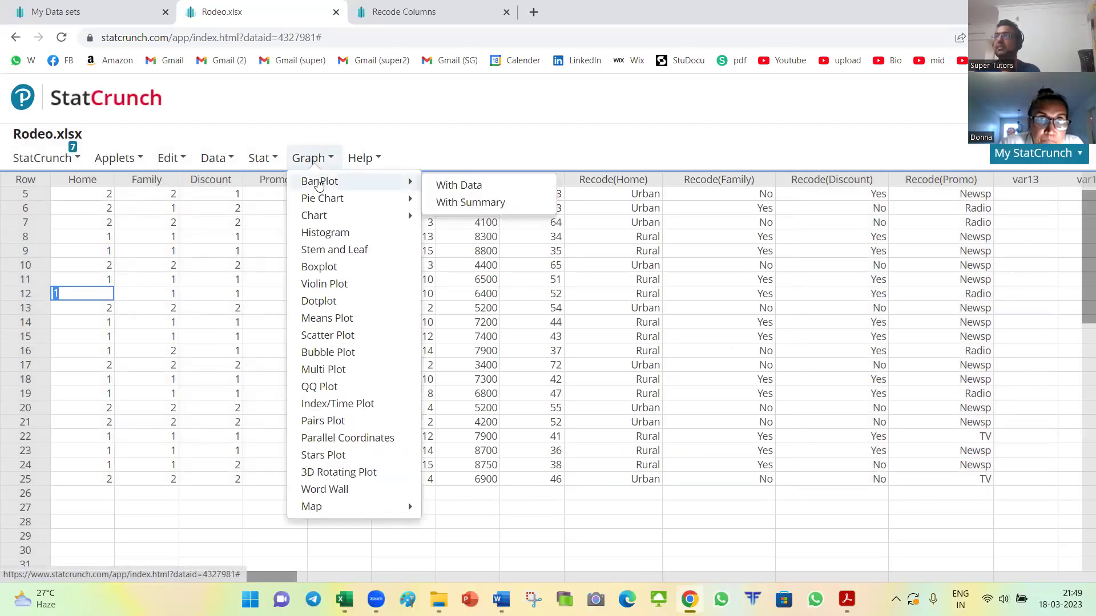
left_click(457, 185)
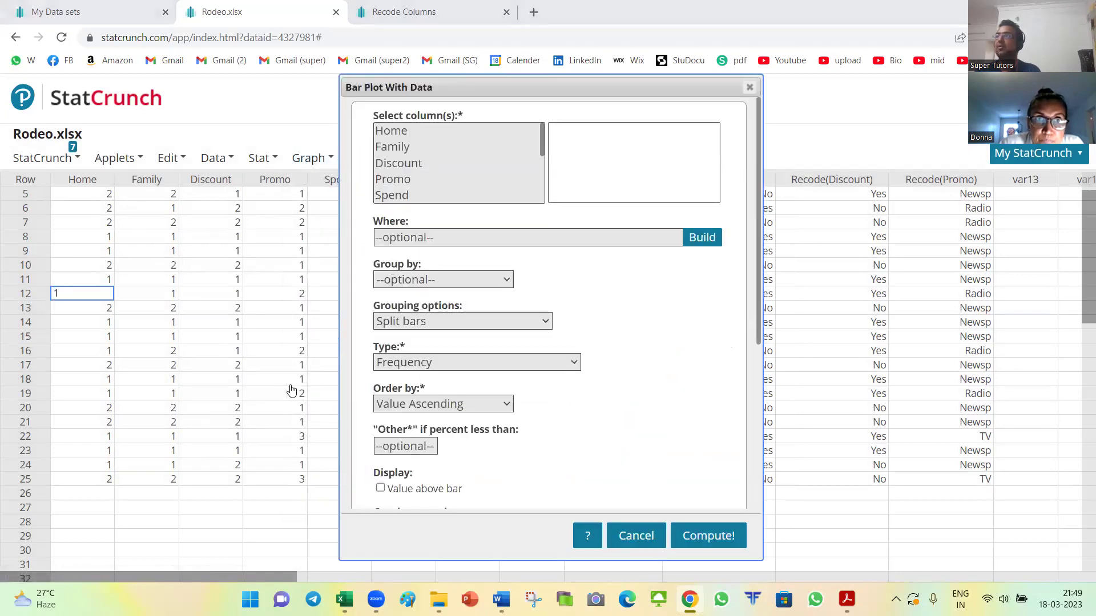
Step: Choose Recode(Promo) as the bar plot variable, as the assignment requires
key("alt+Tab")
left_click_drag(227, 294, 345, 294)
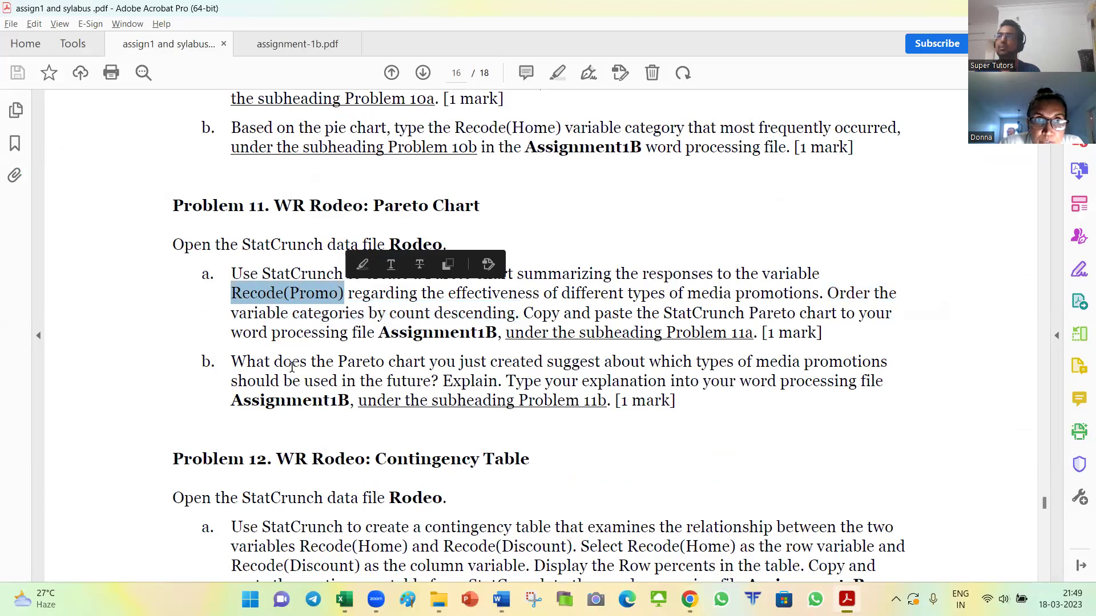
key("alt+Tab")
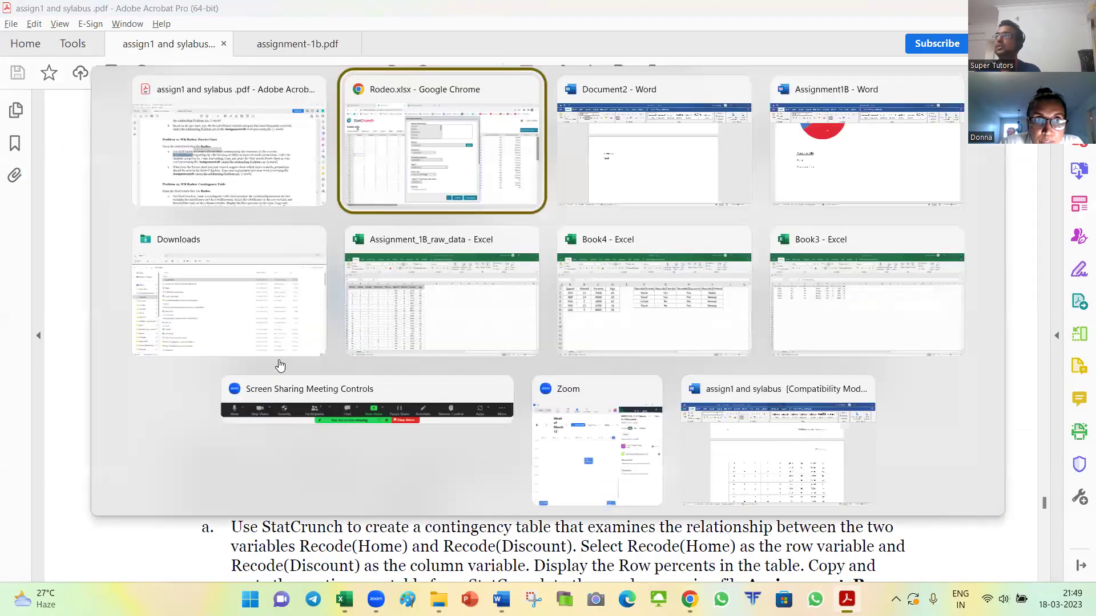
left_click_drag(542, 144, 538, 187)
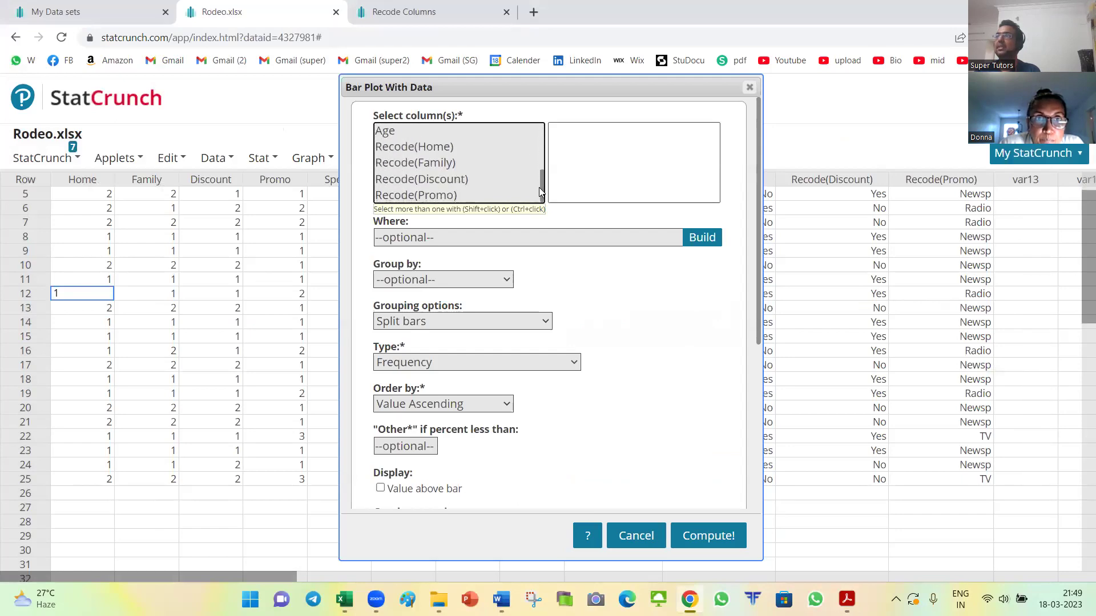
left_click(414, 196)
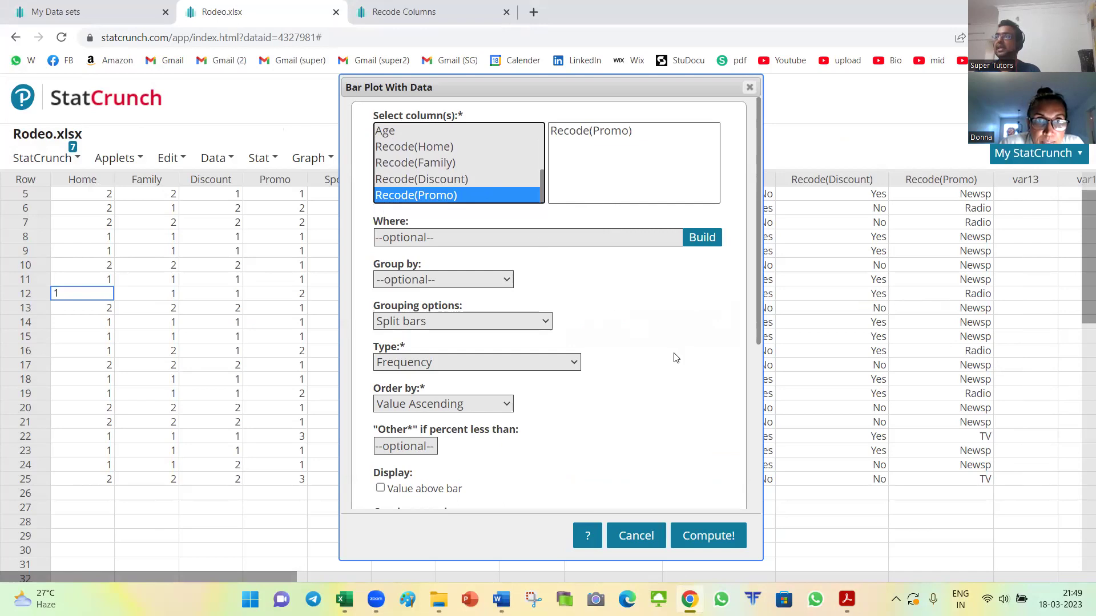
Step: Order the bars by count descending and compute the Recode(Promo) bar chart
scroll(634, 335, "down", 1)
key("alt+Tab")
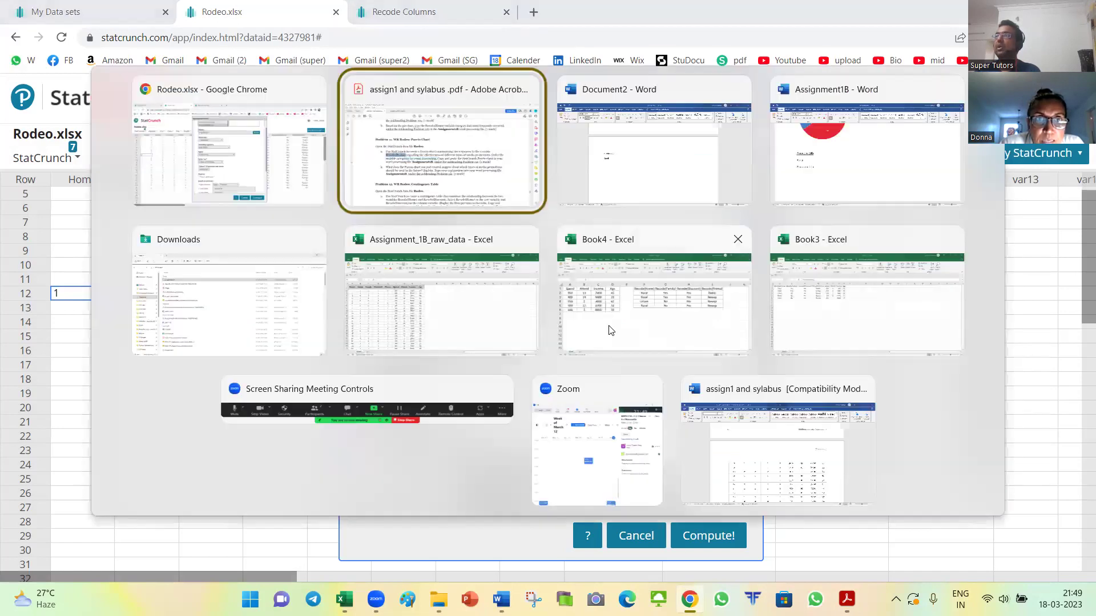
left_click_drag(355, 310, 501, 319)
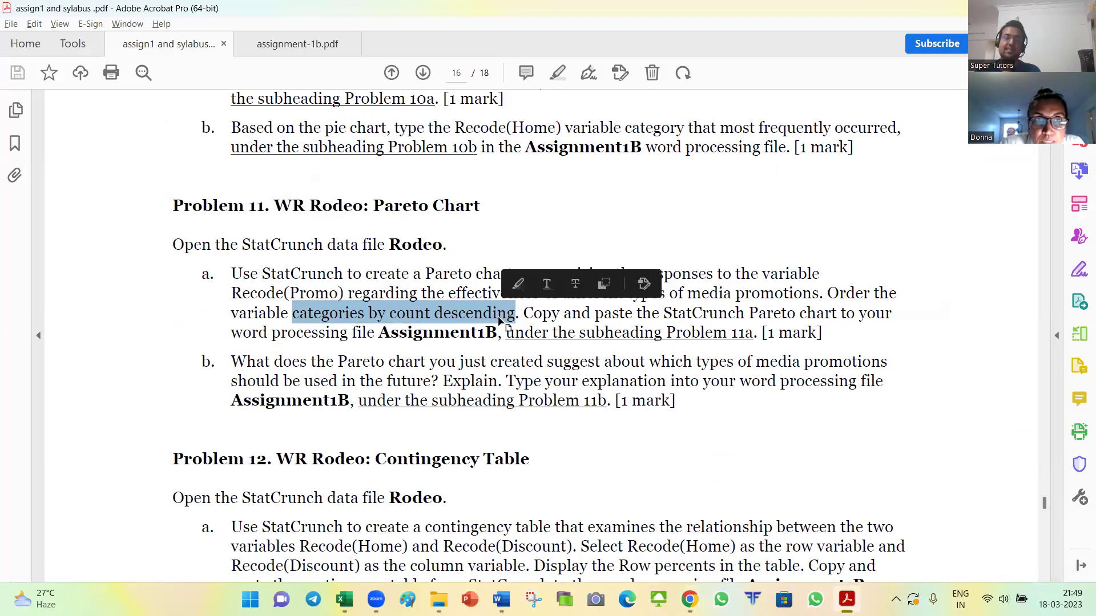
key("alt+Tab")
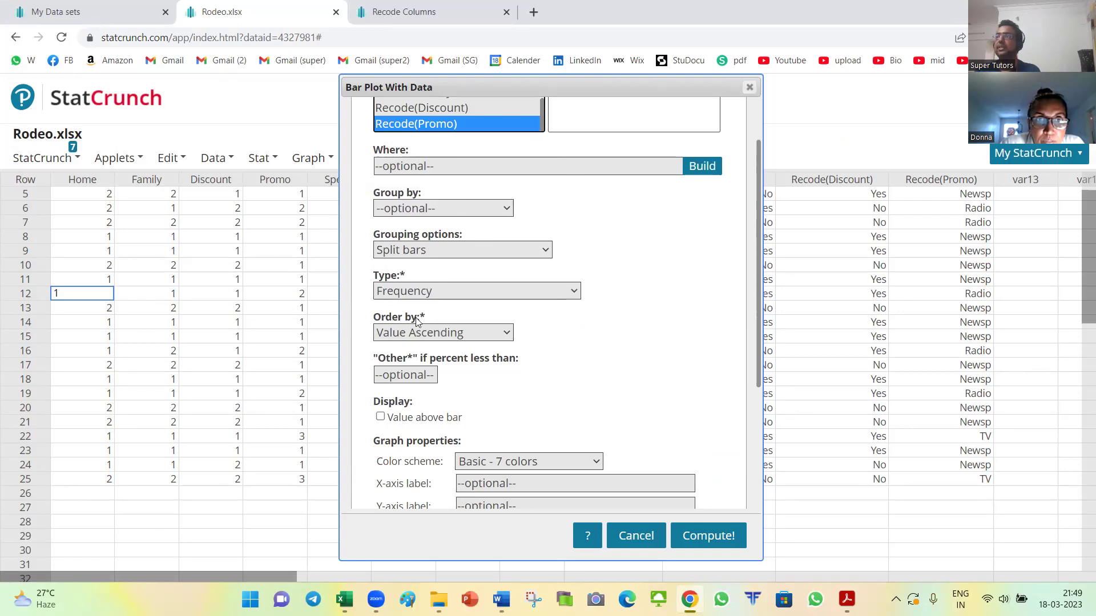
left_click(430, 333)
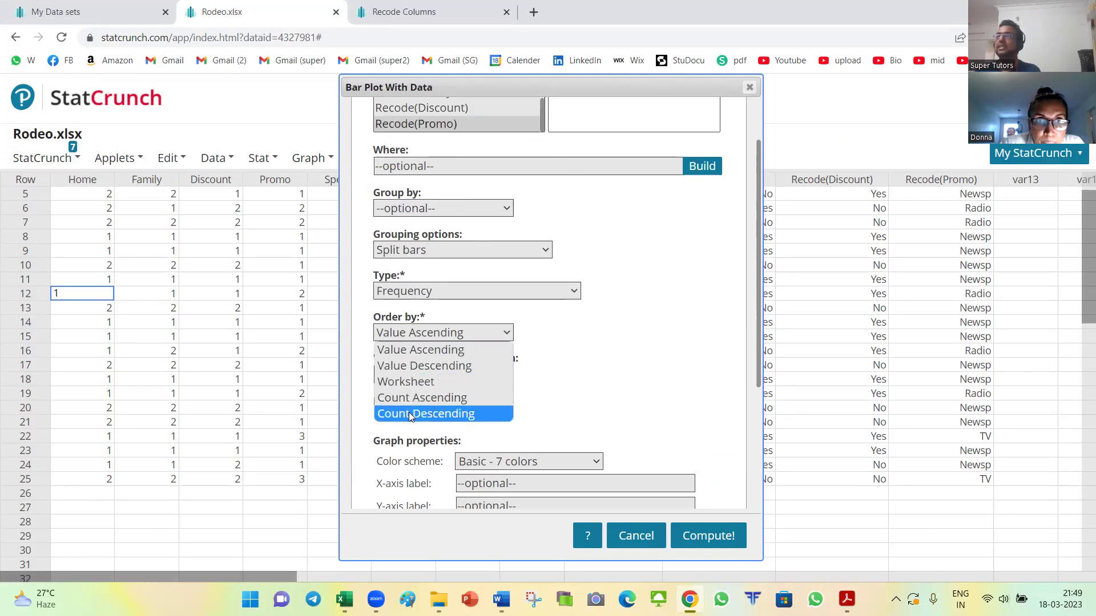
left_click(450, 414)
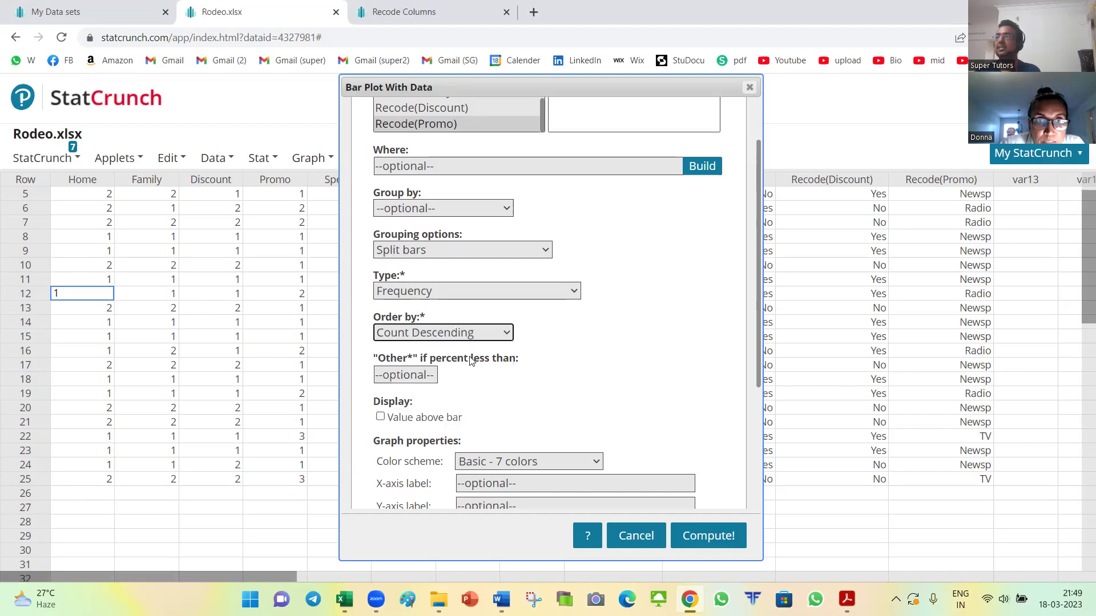
scroll(634, 345, "down", 4)
left_click(709, 534)
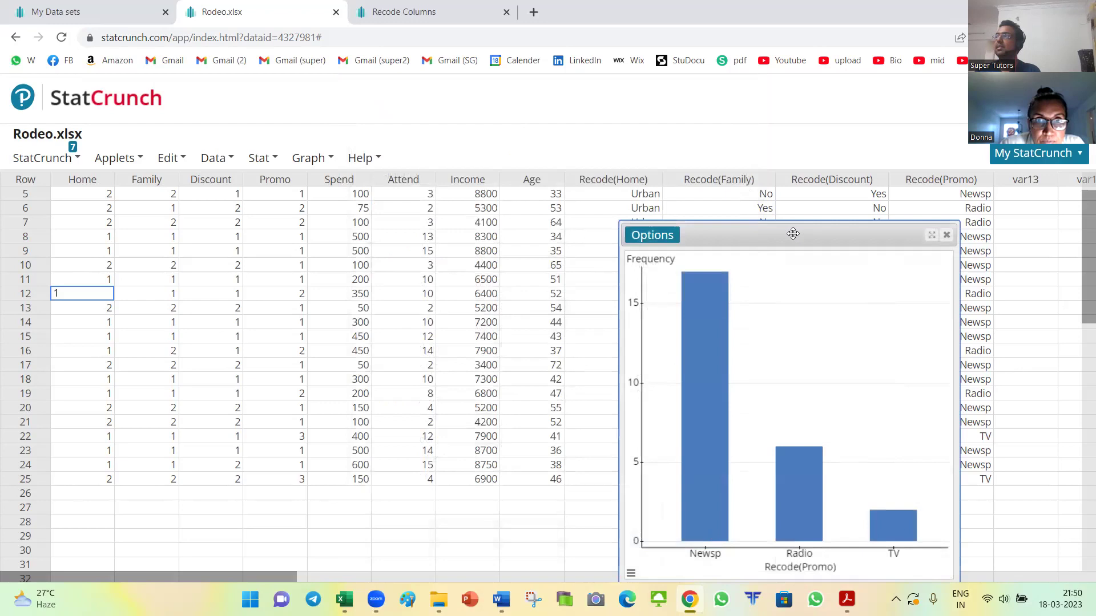
Step: Redraw the bar chart with counts above bars (Newsp 17, Radio 6, TV 2) and move it left
left_click_drag(794, 233, 618, 222)
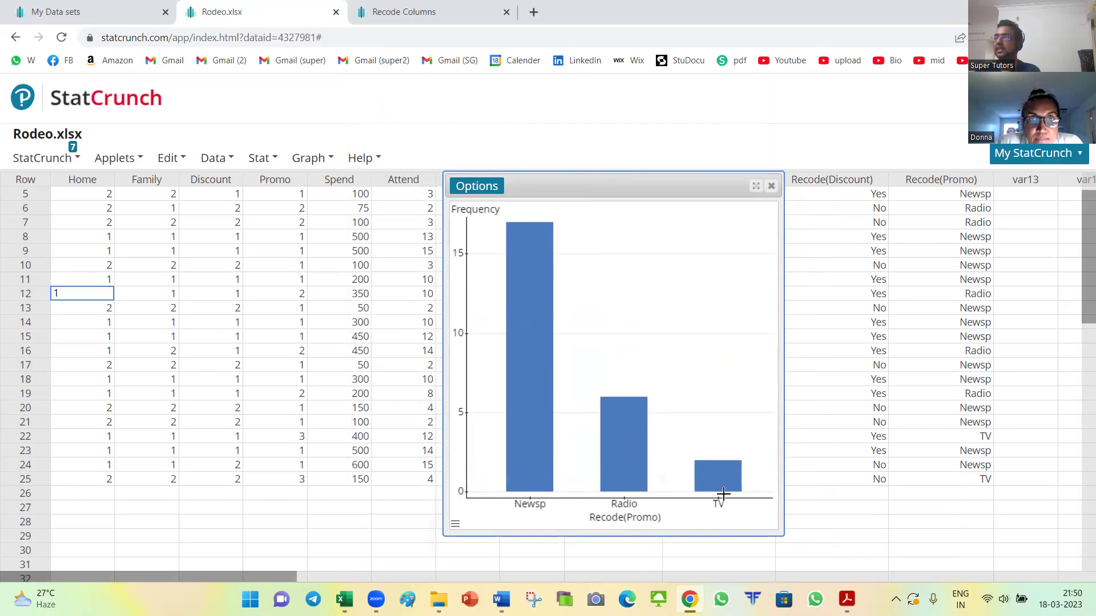
left_click(477, 187)
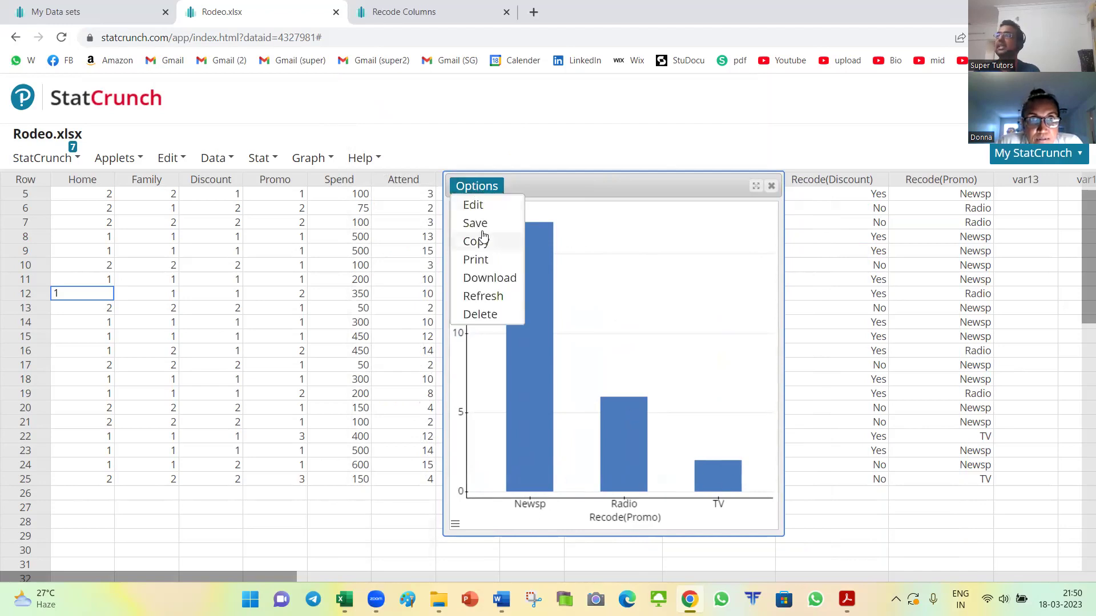
left_click(476, 206)
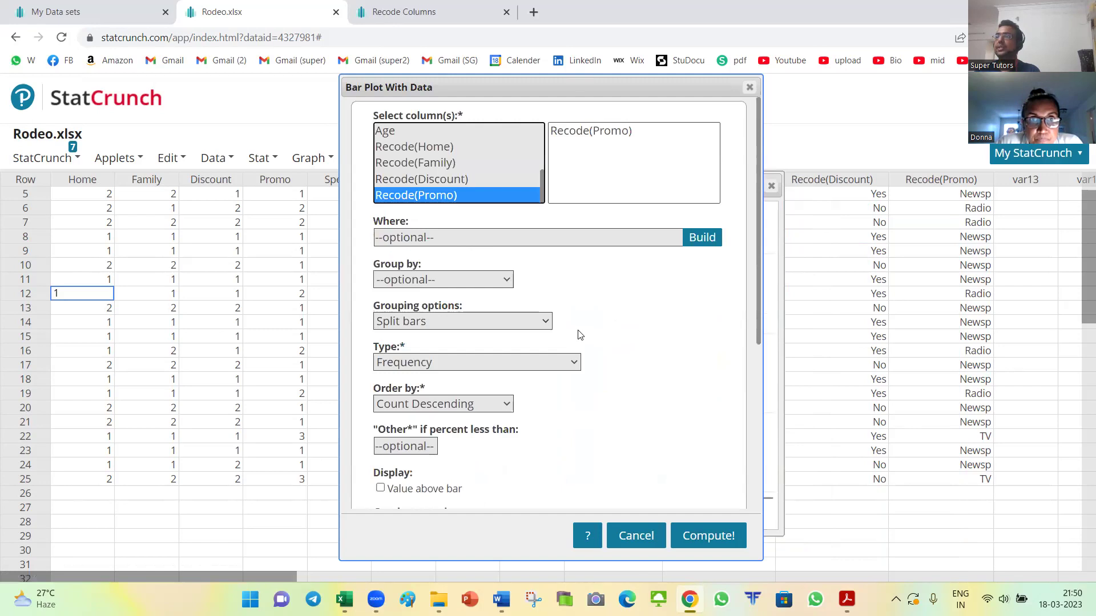
scroll(580, 334, "down", 4)
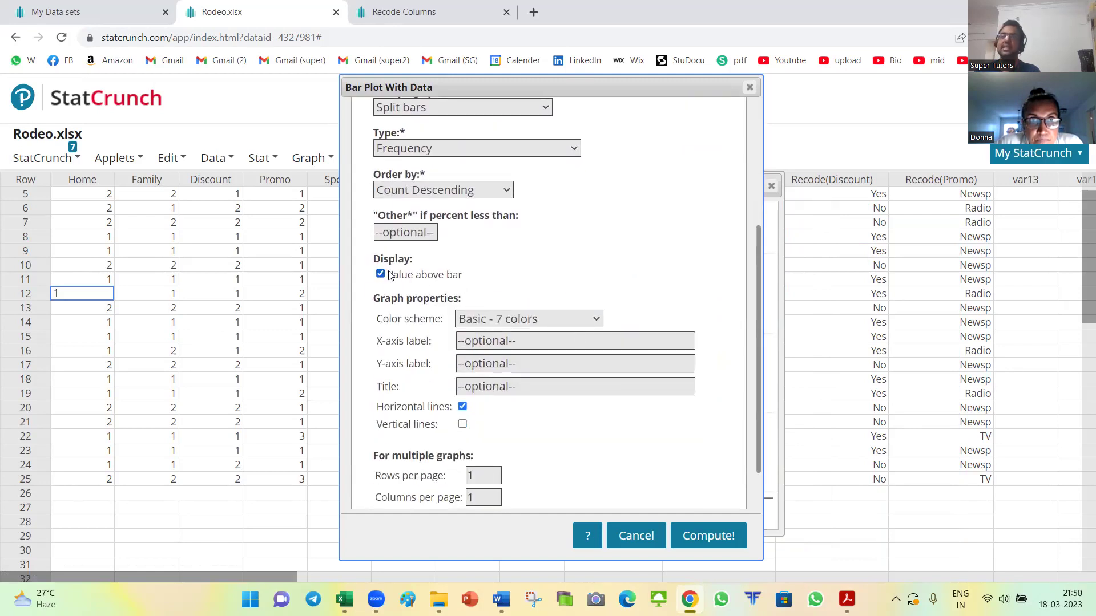
left_click(694, 533)
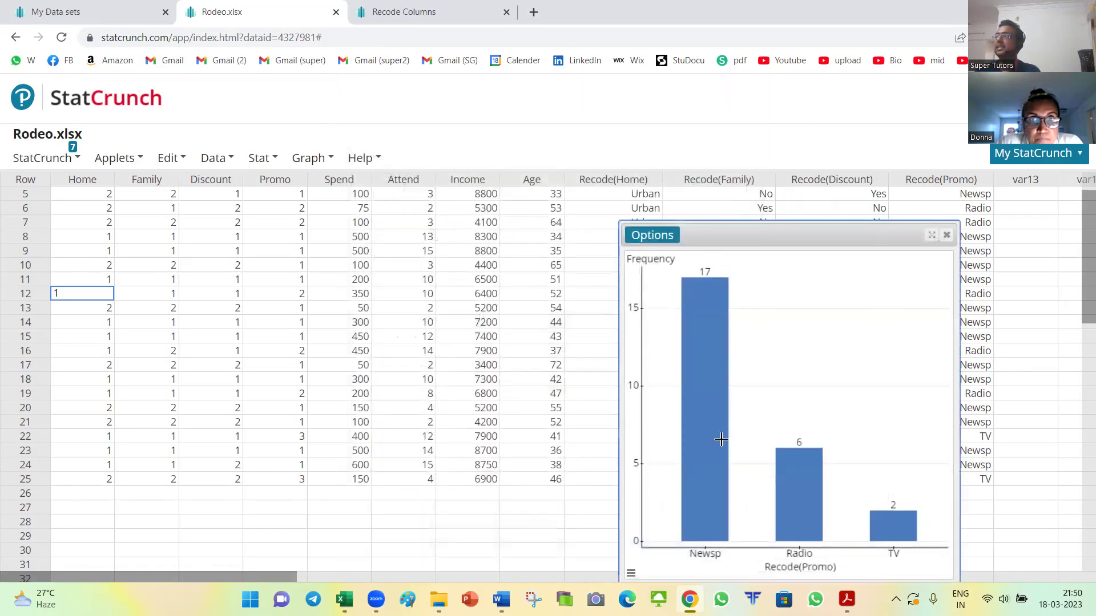
left_click_drag(789, 234, 468, 155)
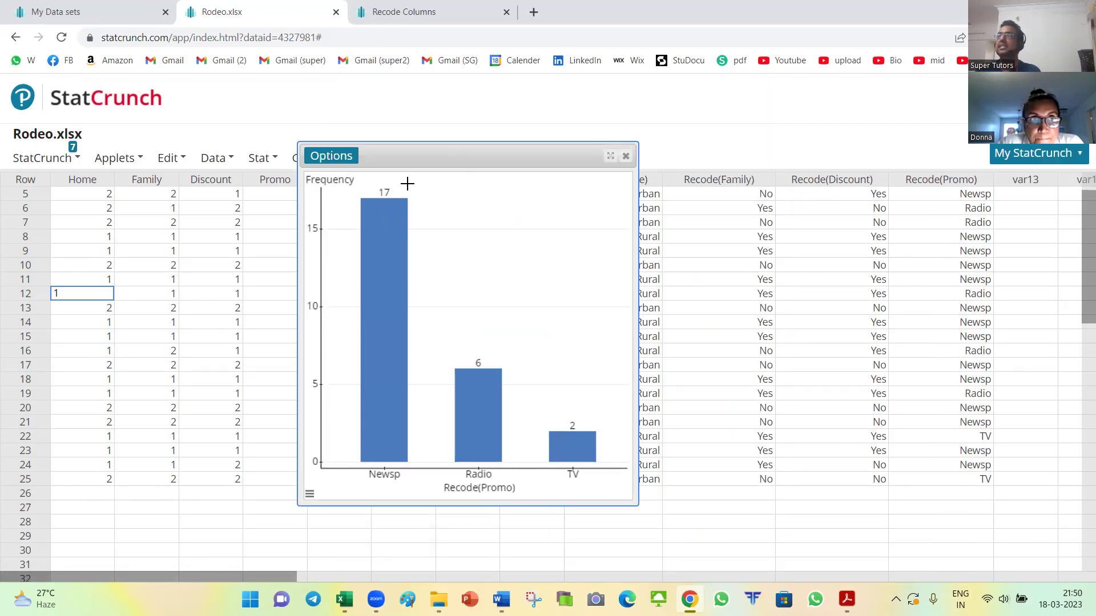
mouse_move(375, 235)
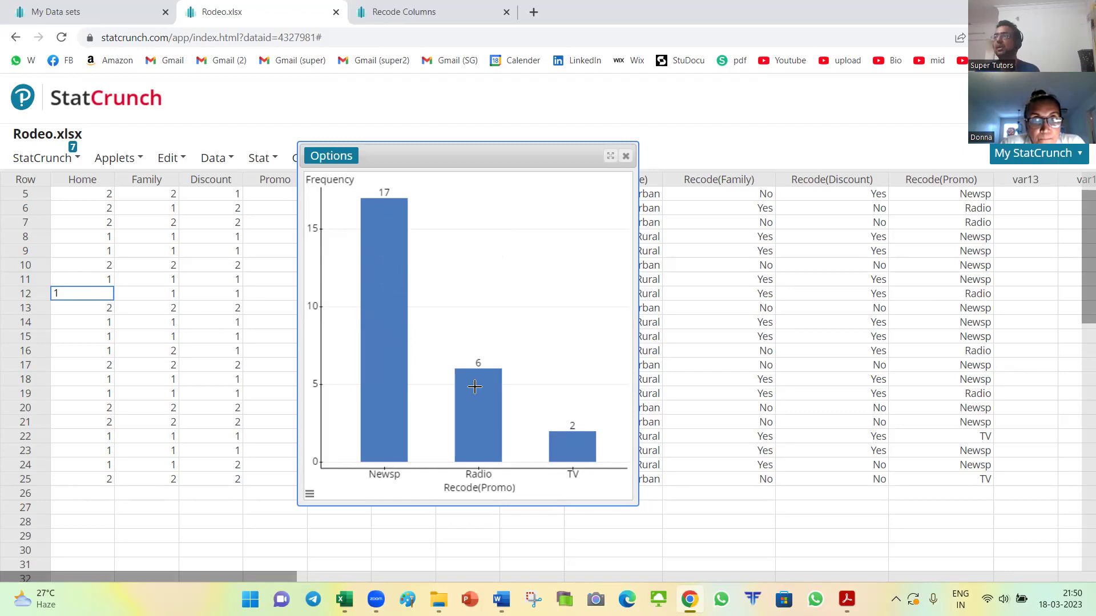
mouse_move(485, 401)
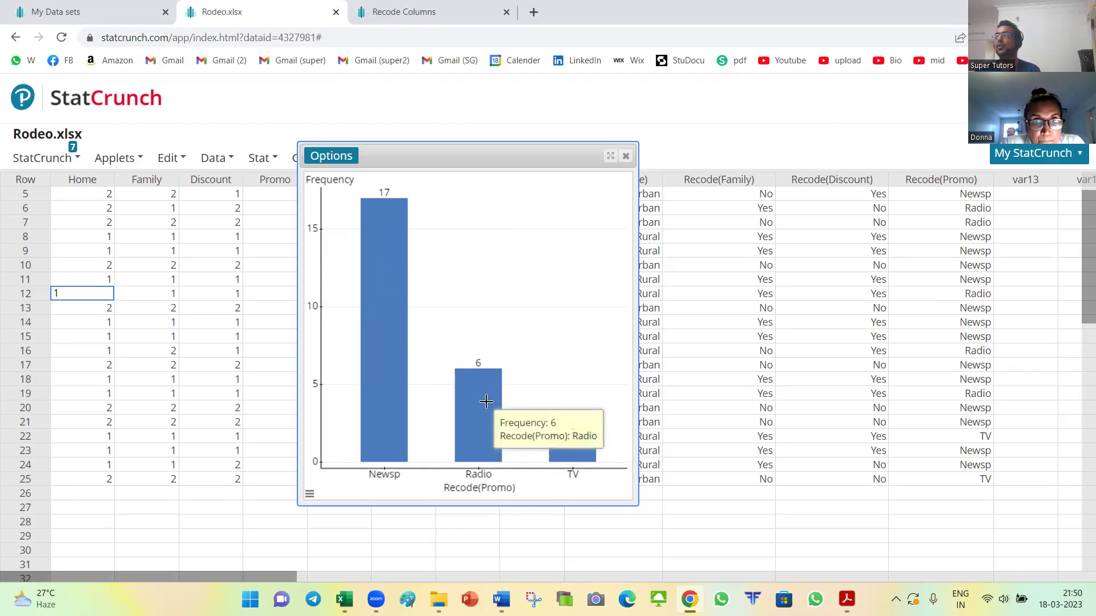
mouse_move(565, 439)
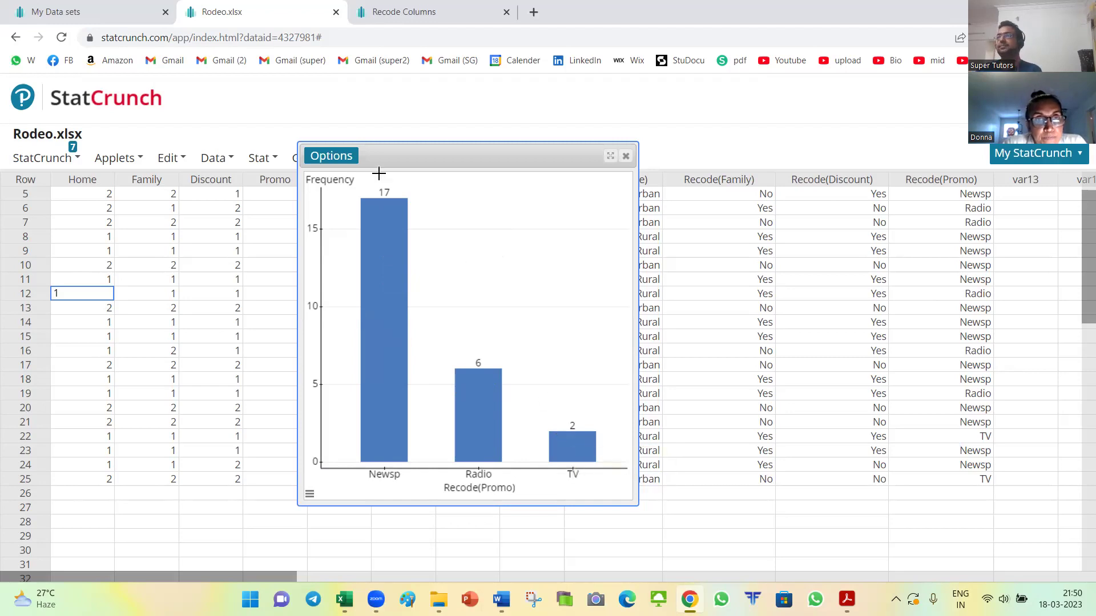
Step: Copy the Recode(Promo) bar chart as an image and paste it into the Word document
right_click(490, 207)
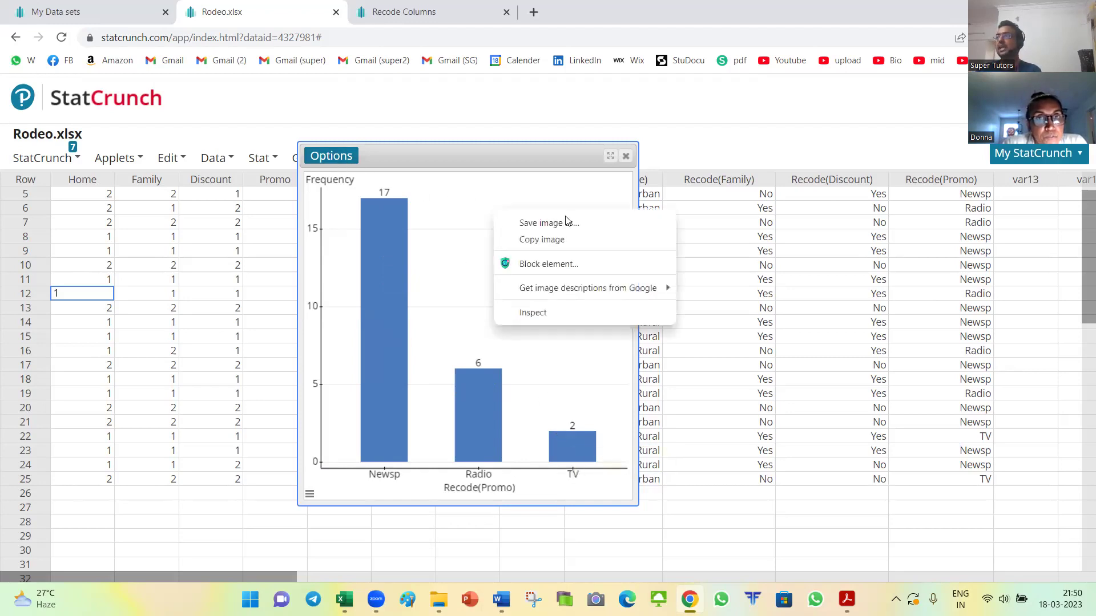
left_click(571, 239)
key("alt+Tab")
key("Tab")
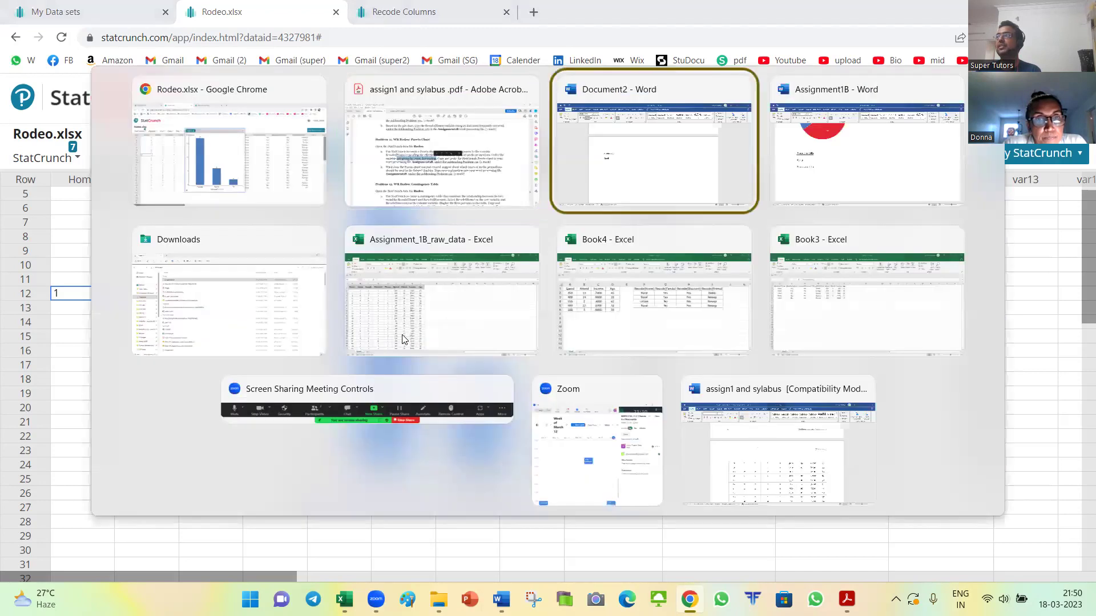
key("ctrl+v")
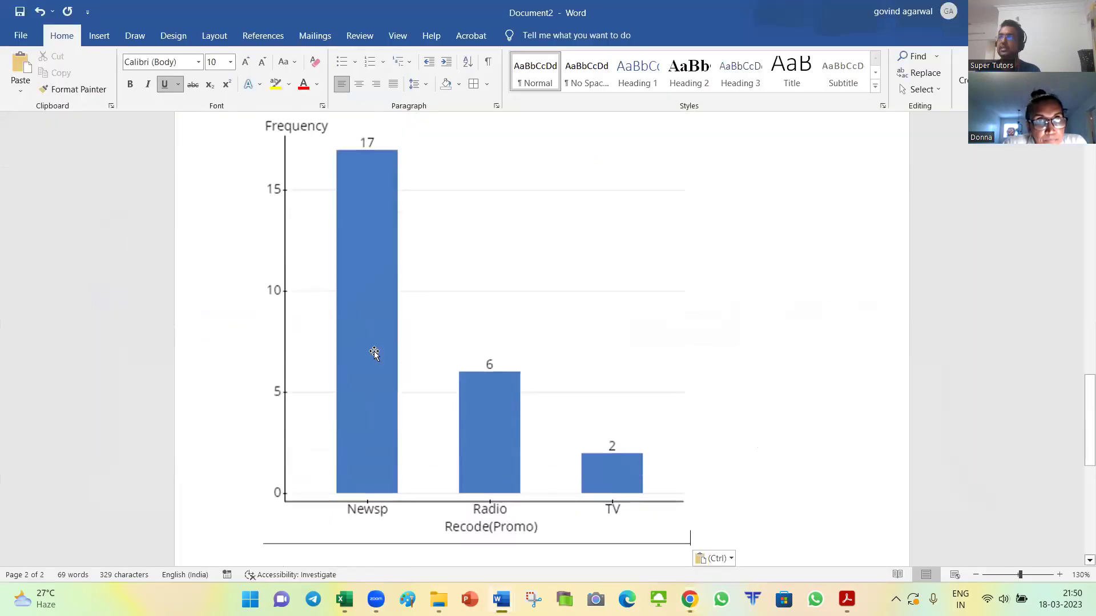
left_click(368, 355)
Step: Add a Problem 11a subheading below Rural by reusing the Problem 10b heading
scroll(471, 403, "up", 1)
scroll(471, 403, "up", 1)
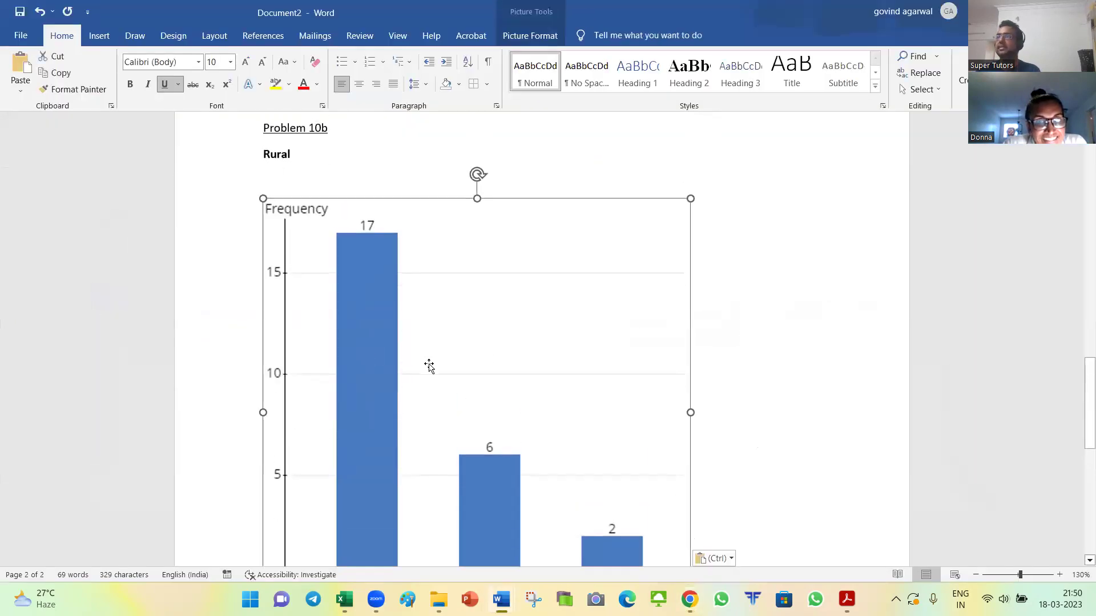
left_click(291, 178)
left_click(241, 133)
key("ctrl+c")
left_click(311, 179)
key("ctrl+v")
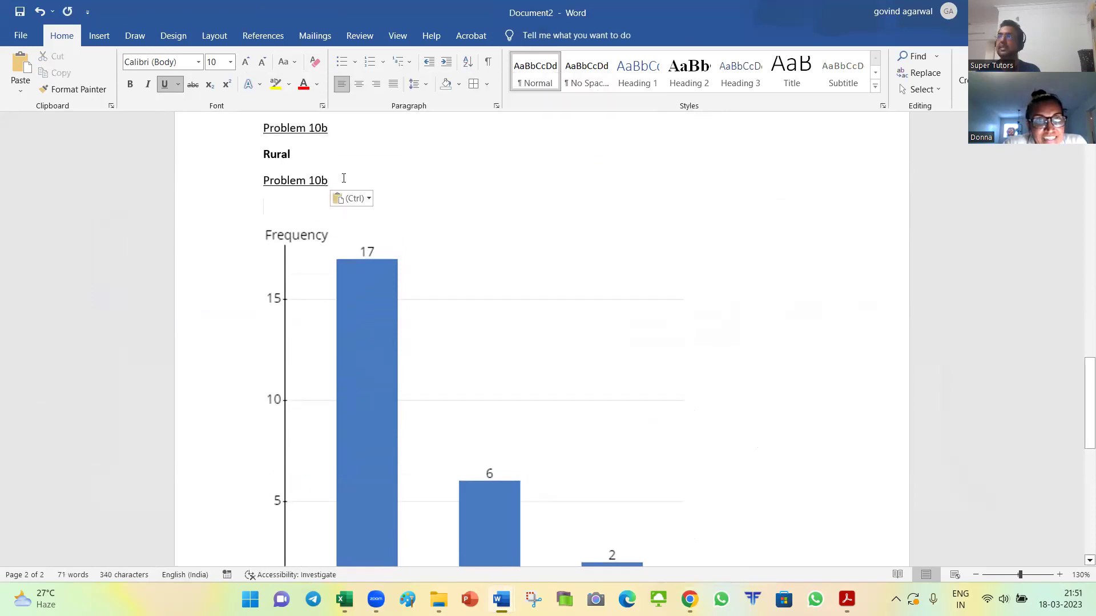
key("BackSpace")
key("BackSpace")
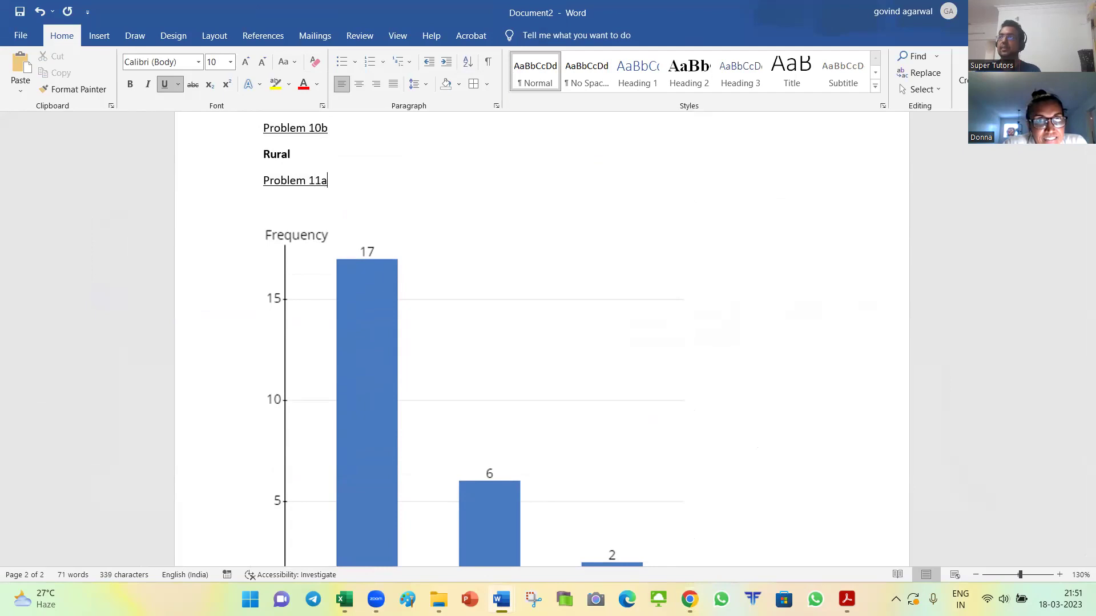
Step: Resize the pasted chart to a smaller size
scroll(543, 286, "down", 3)
left_click(611, 445)
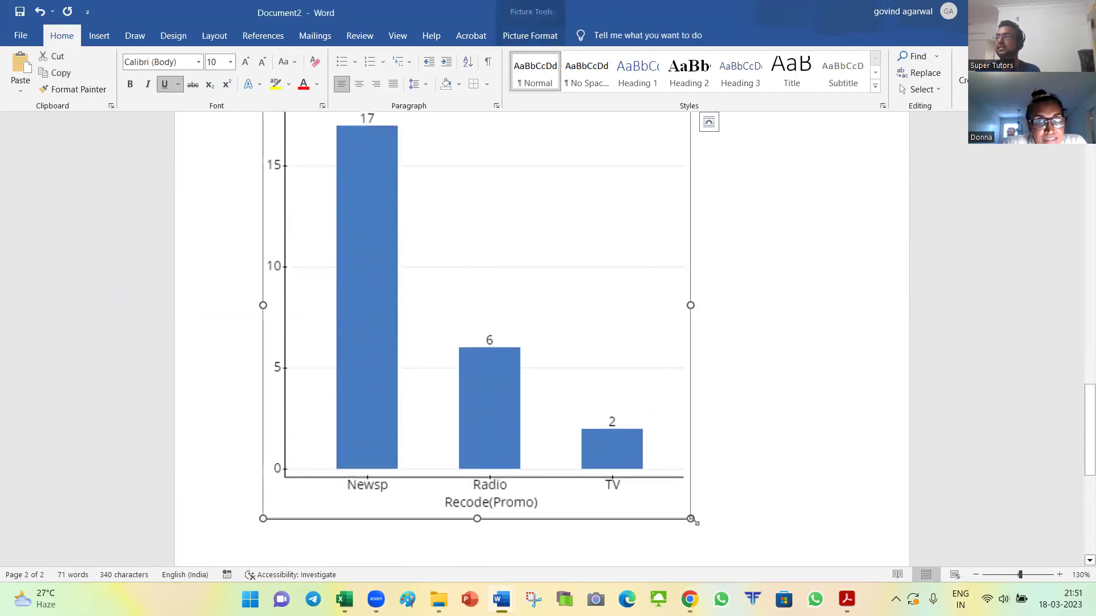
left_click_drag(611, 445, 591, 418)
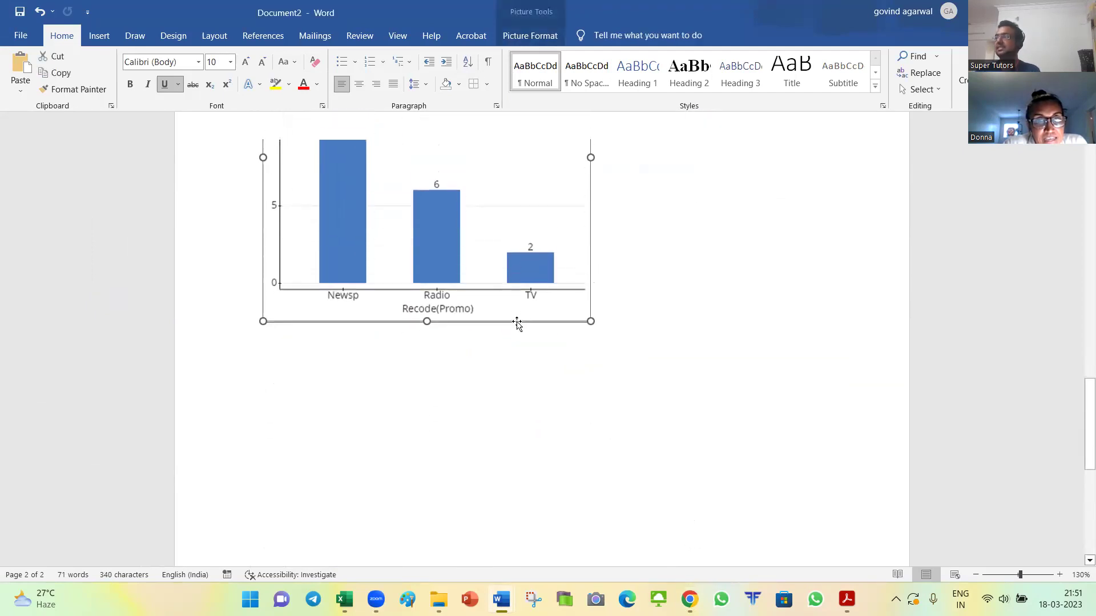
scroll(517, 323, "up", 3)
key("alt+Tab")
key("alt+Tab")
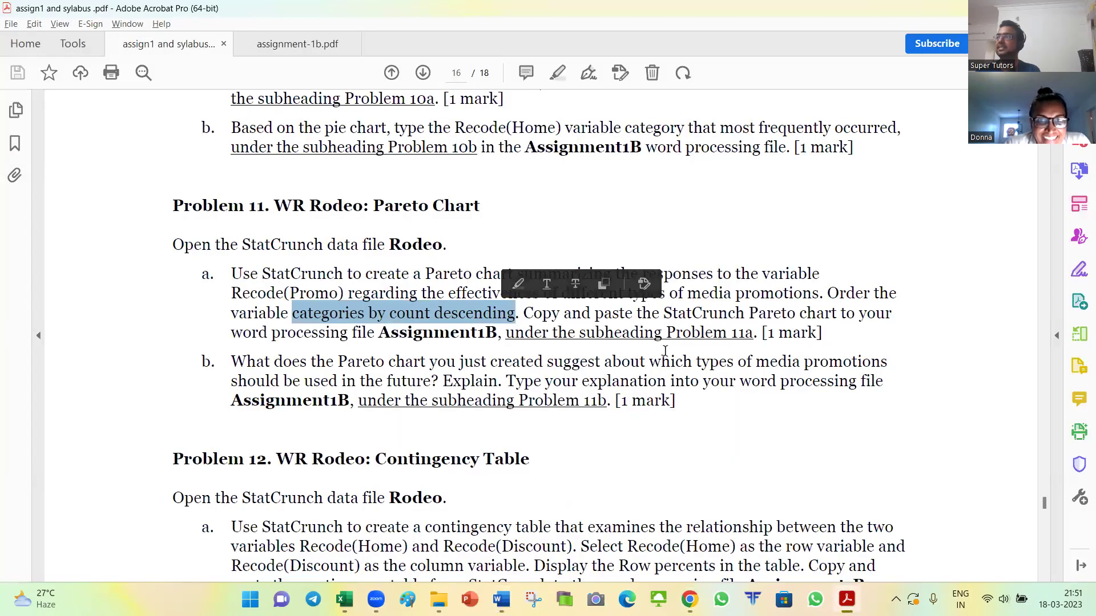
left_click(642, 368)
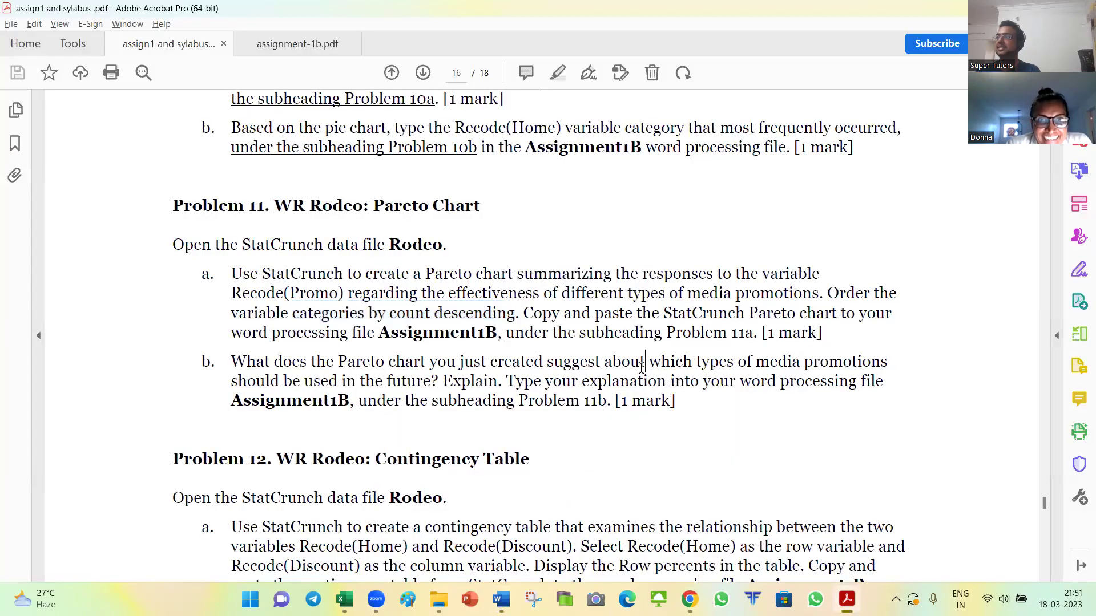
scroll(286, 322, "down", 2)
left_click_drag(251, 303, 439, 328)
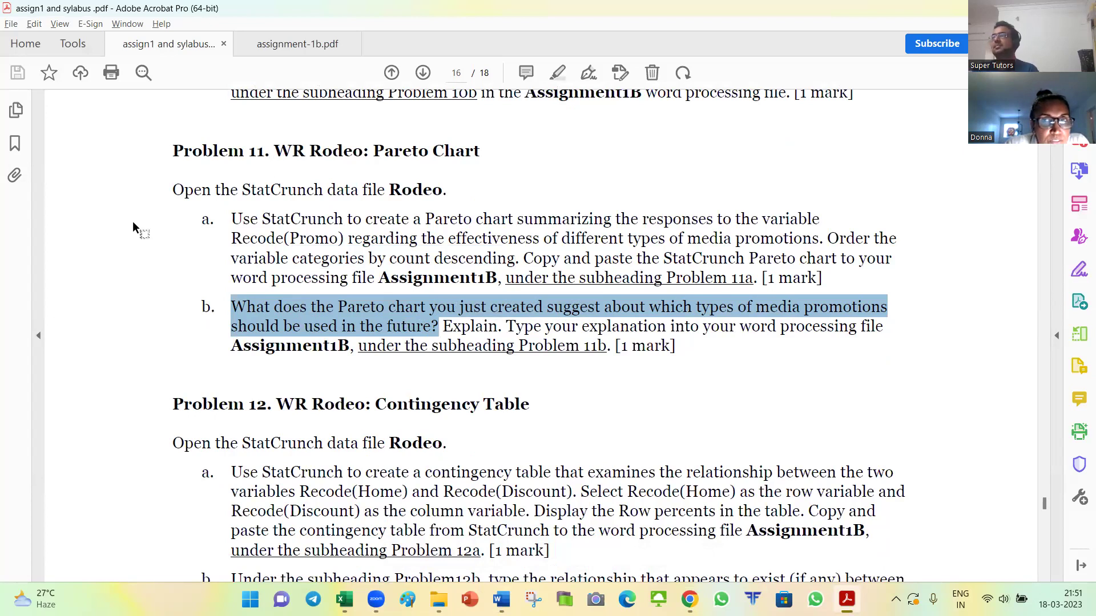
key("alt+Tab")
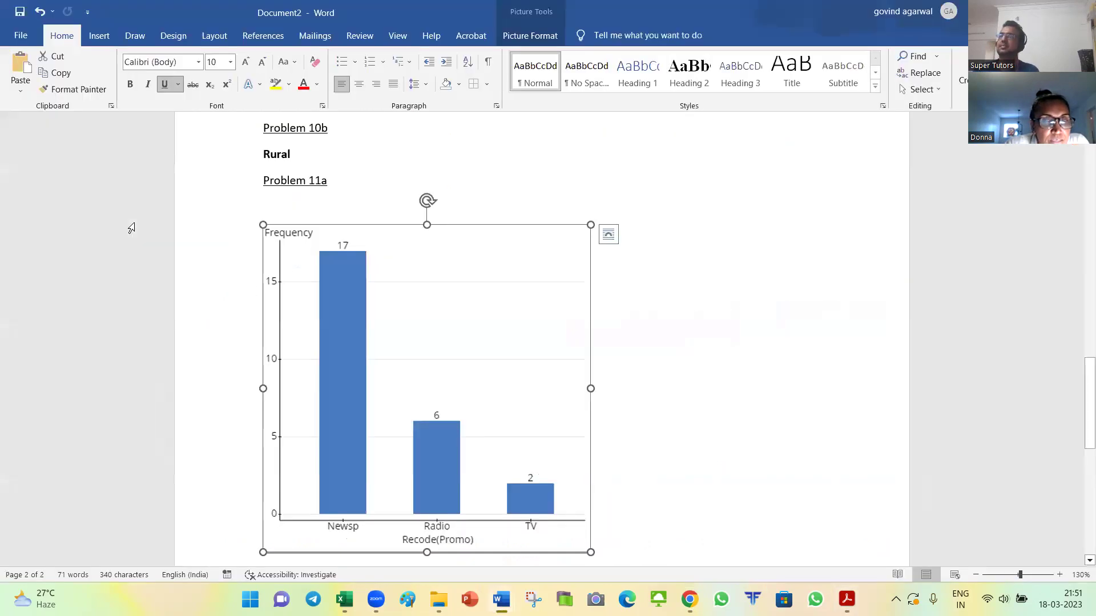
scroll(388, 274, "down", 1)
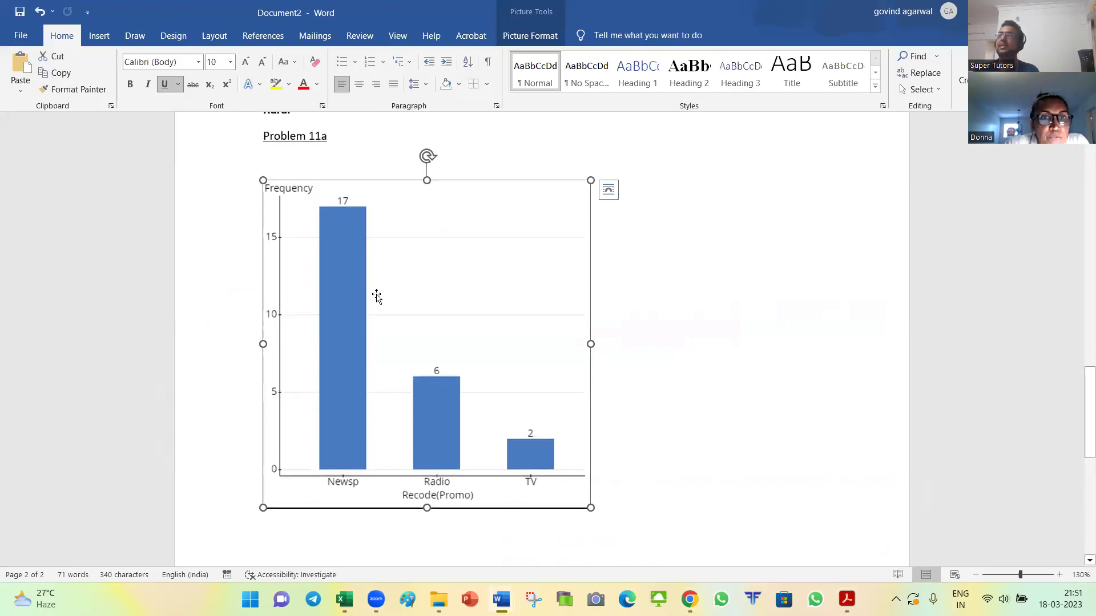
scroll(374, 294, "down", 1, "ctrl")
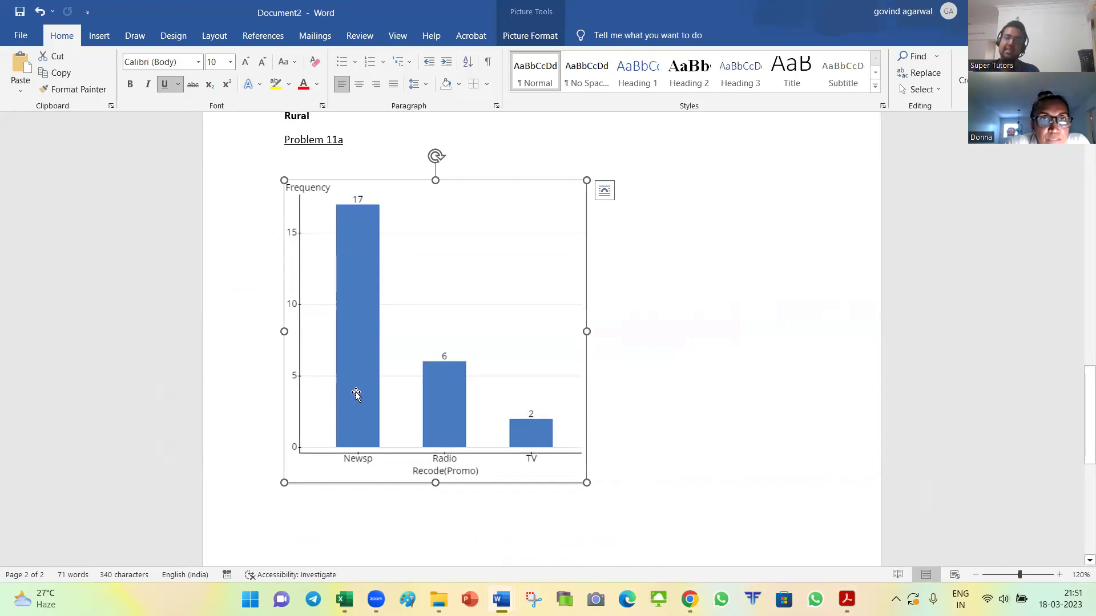
key("alt+Tab")
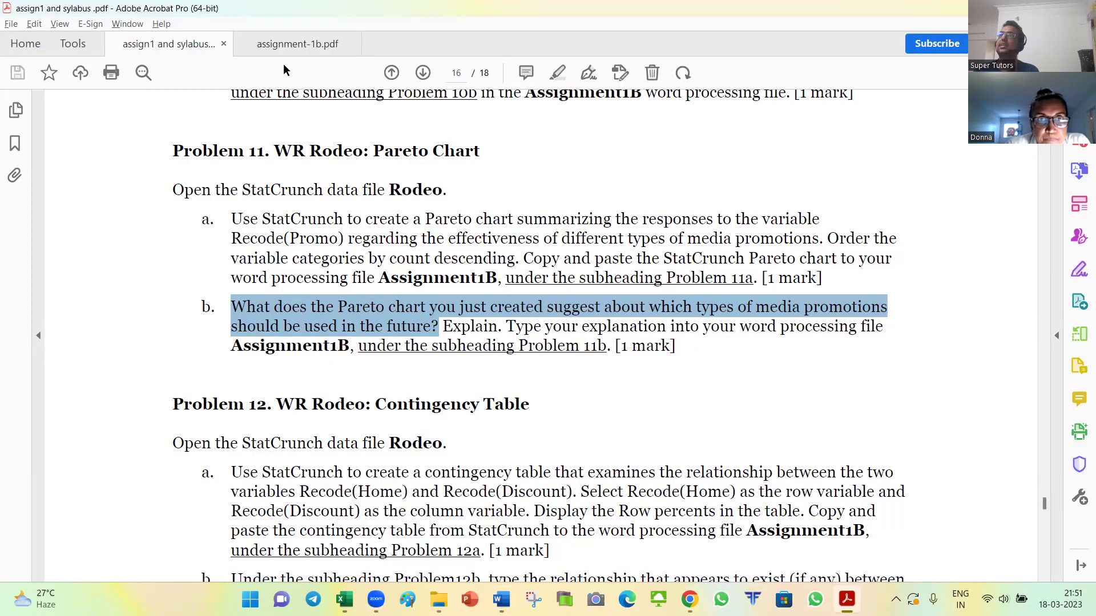
Step: Review the sample Problem 11b answer sentence in assignment-1b.pdf
left_click(289, 46)
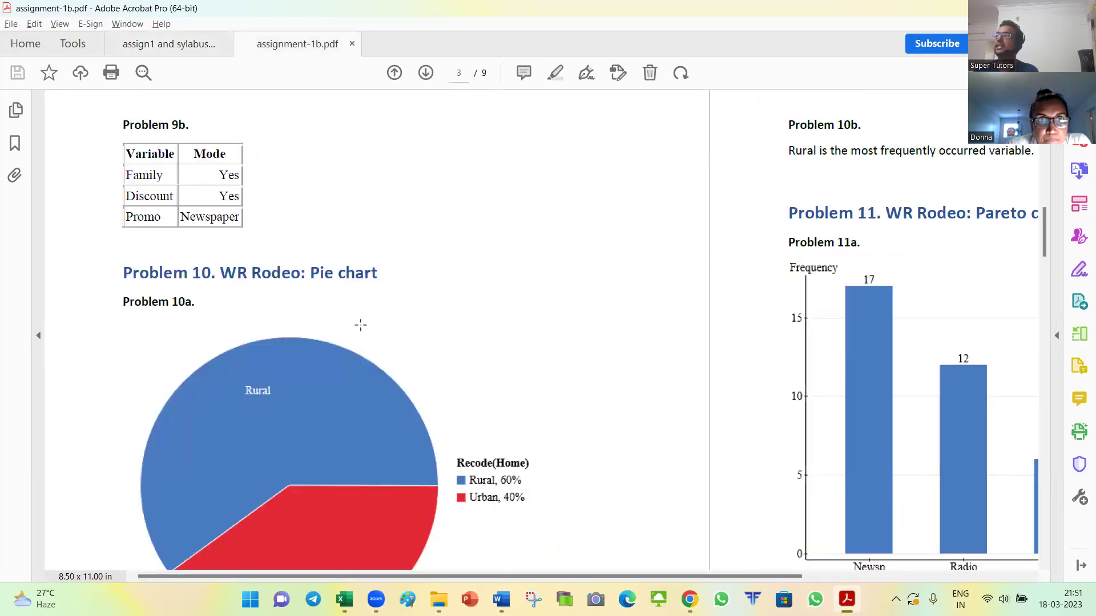
scroll(465, 404, "down", 4)
left_click_drag(592, 576, 788, 576)
left_click_drag(495, 444, 775, 461)
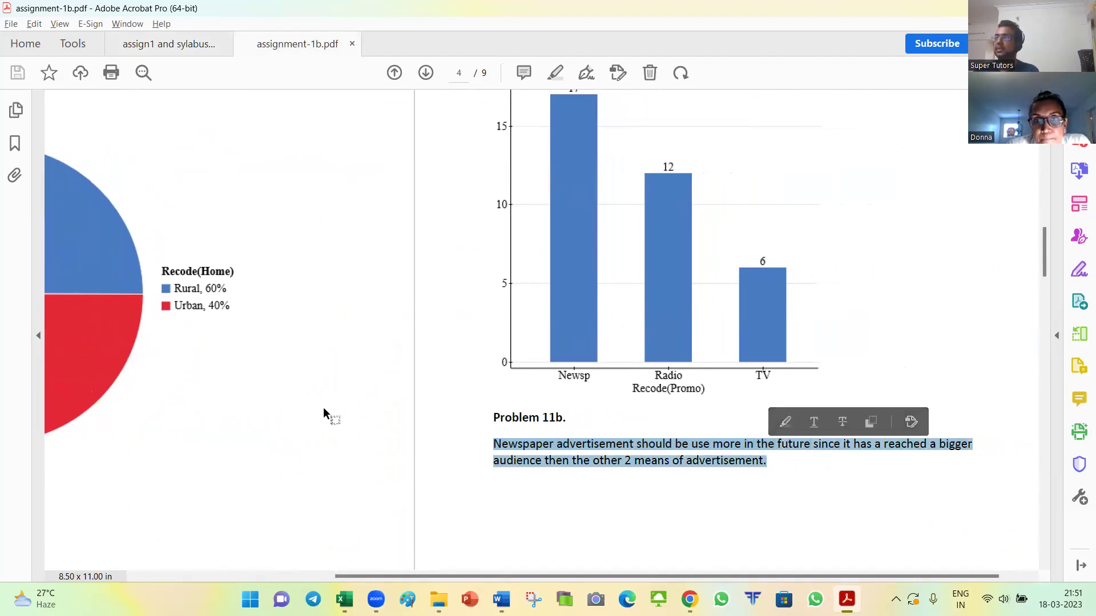
scroll(306, 399, "down", 2)
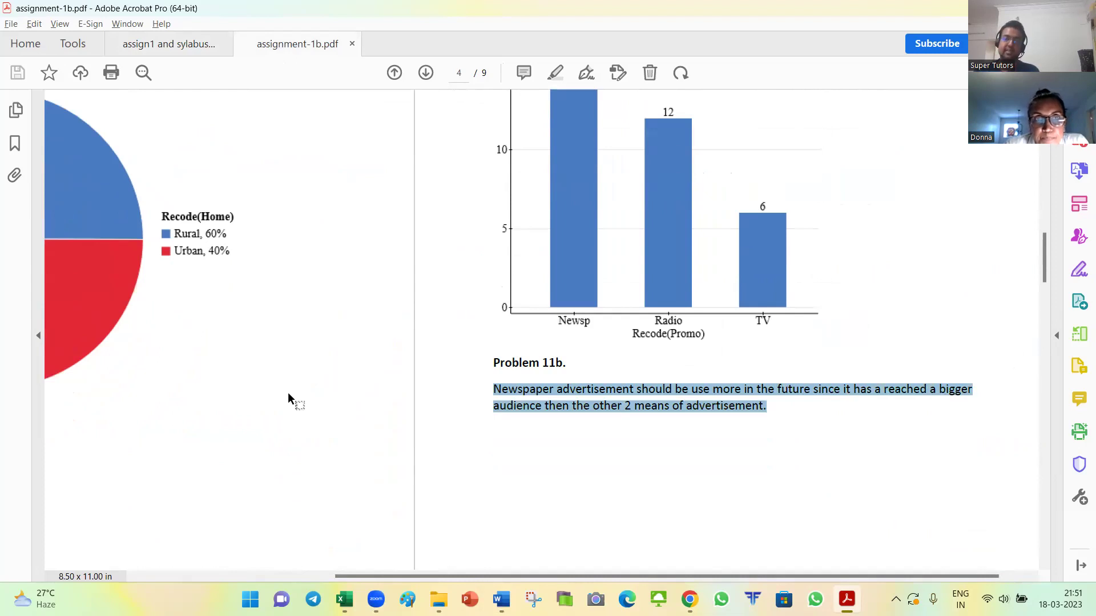
Step: Check Assignment1B in Word, then return to the assign1 instructions PDF
key("alt+Tab")
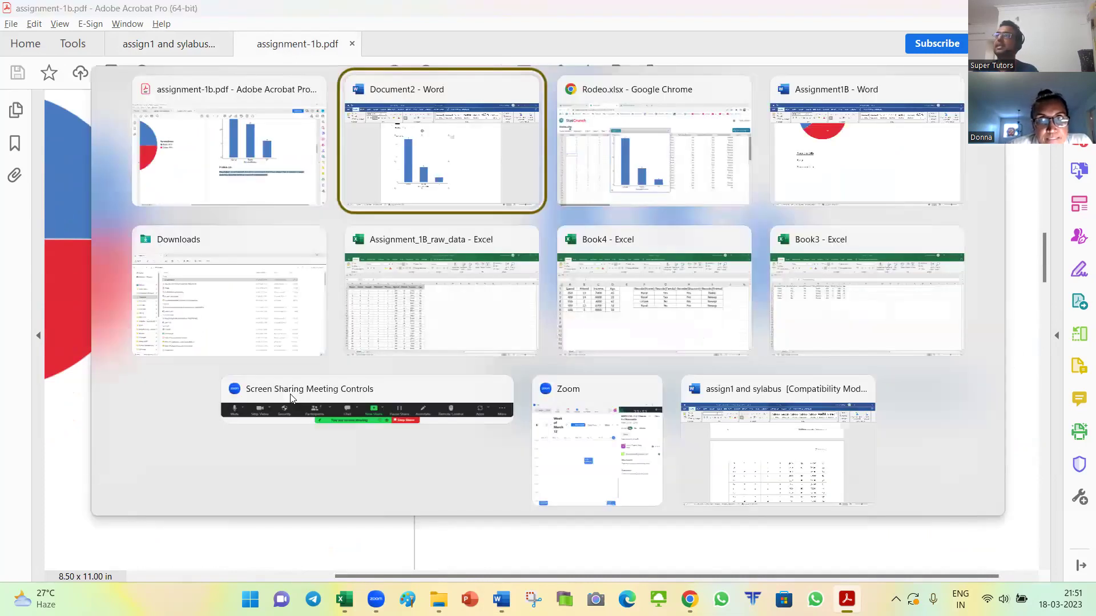
key("alt+Tab")
key("alt+Tab")
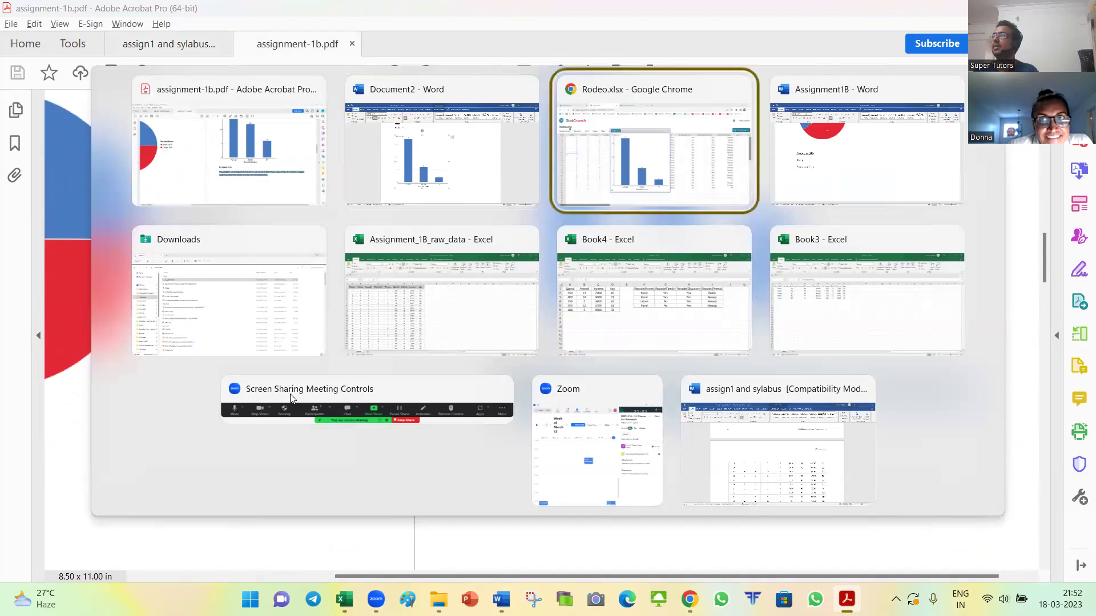
scroll(388, 308, "down", 10)
scroll(392, 305, "up", 3)
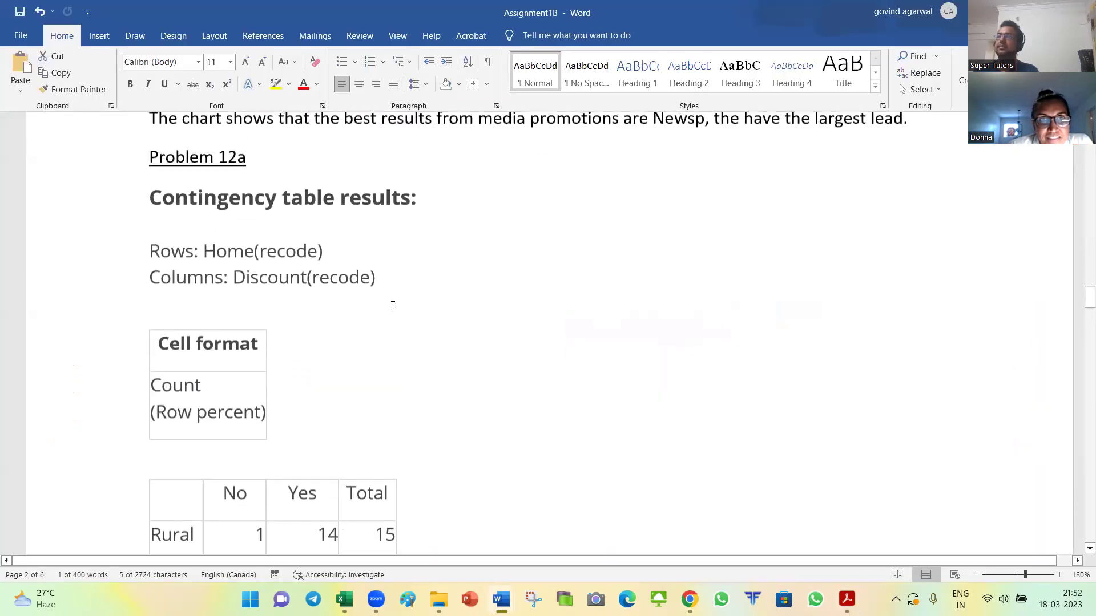
scroll(393, 306, "down", 1)
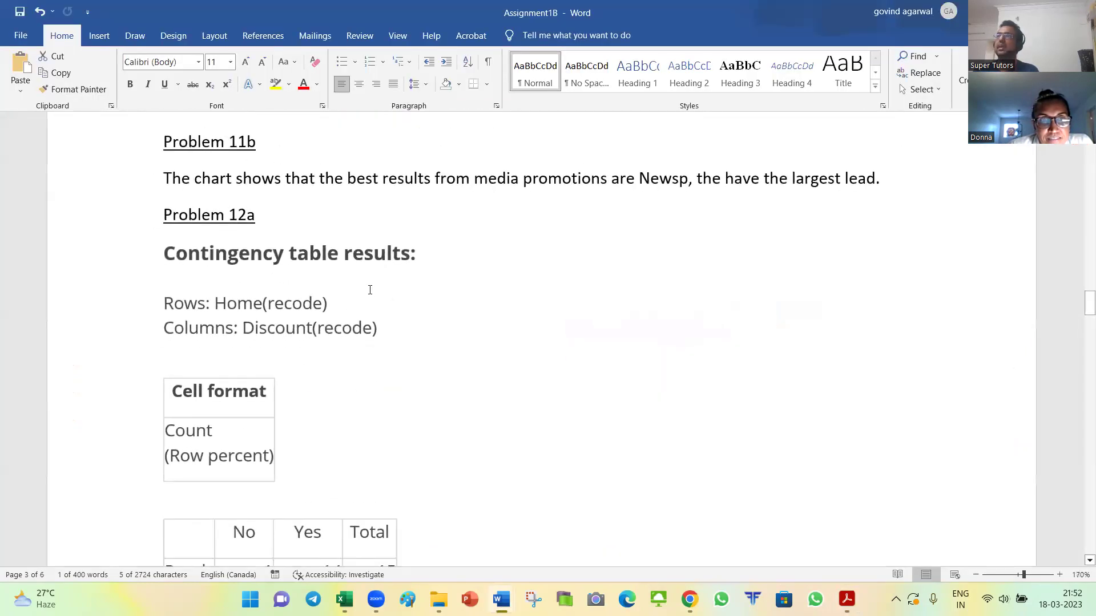
key("alt+Tab")
key("alt+Tab")
key("alt+shift+Tab")
left_click(168, 44)
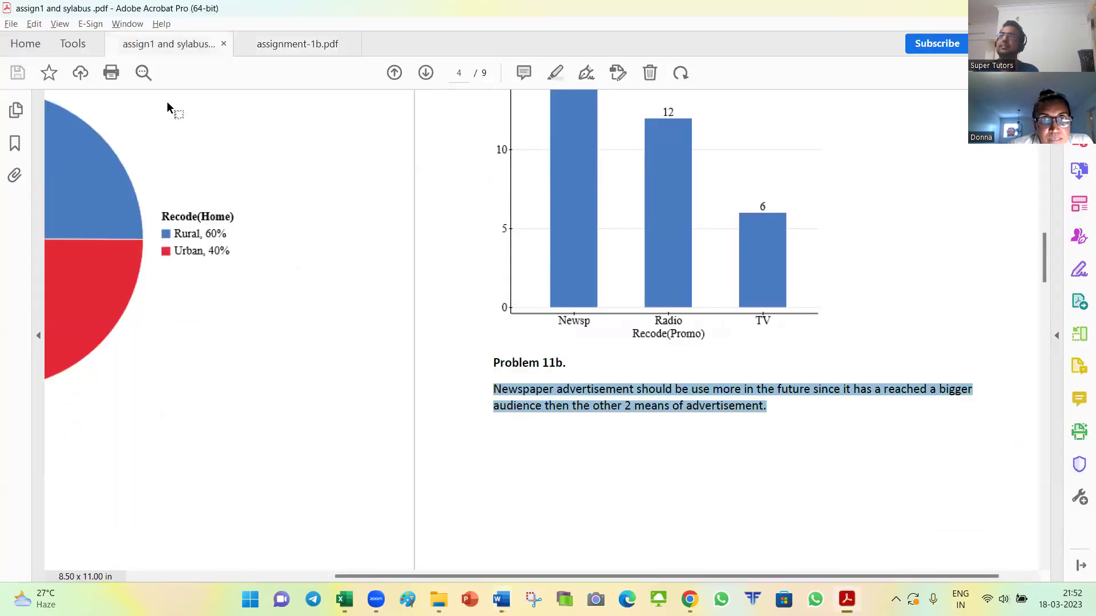
Step: Mark Problem 12a's contingency table and row/column variable instructions, then return to StatCrunch
scroll(428, 375, "down", 4)
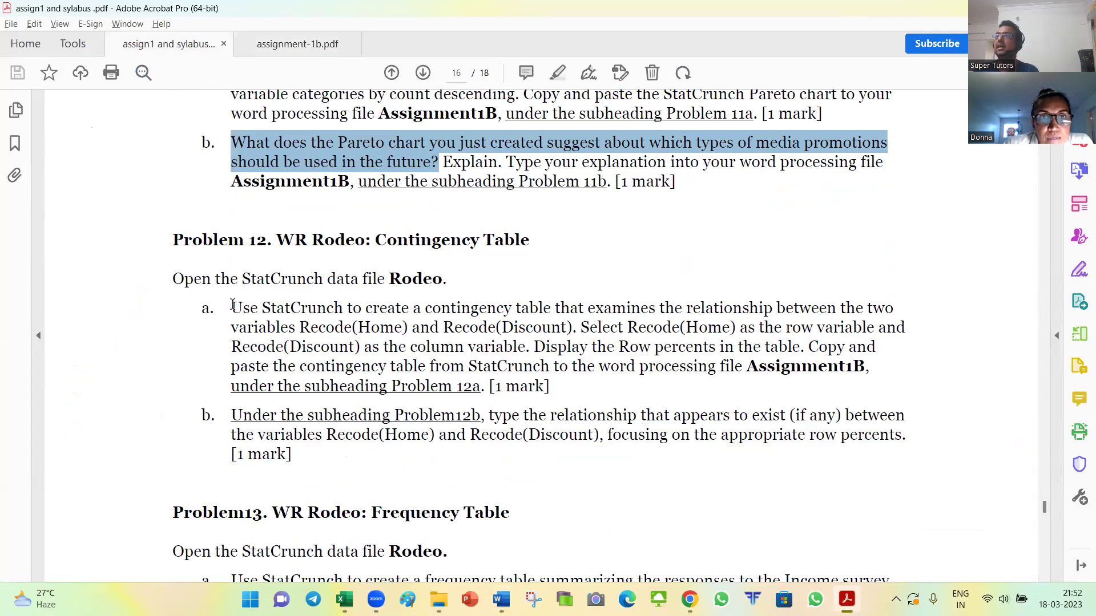
left_click_drag(232, 308, 452, 306)
left_click_drag(518, 305, 655, 308)
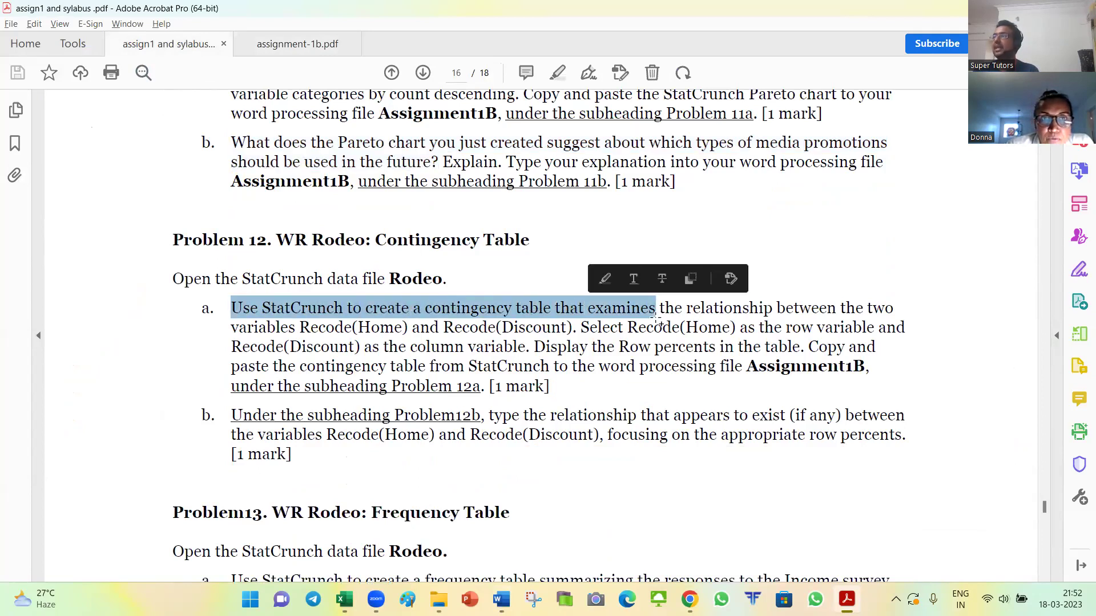
left_click_drag(231, 309, 515, 347)
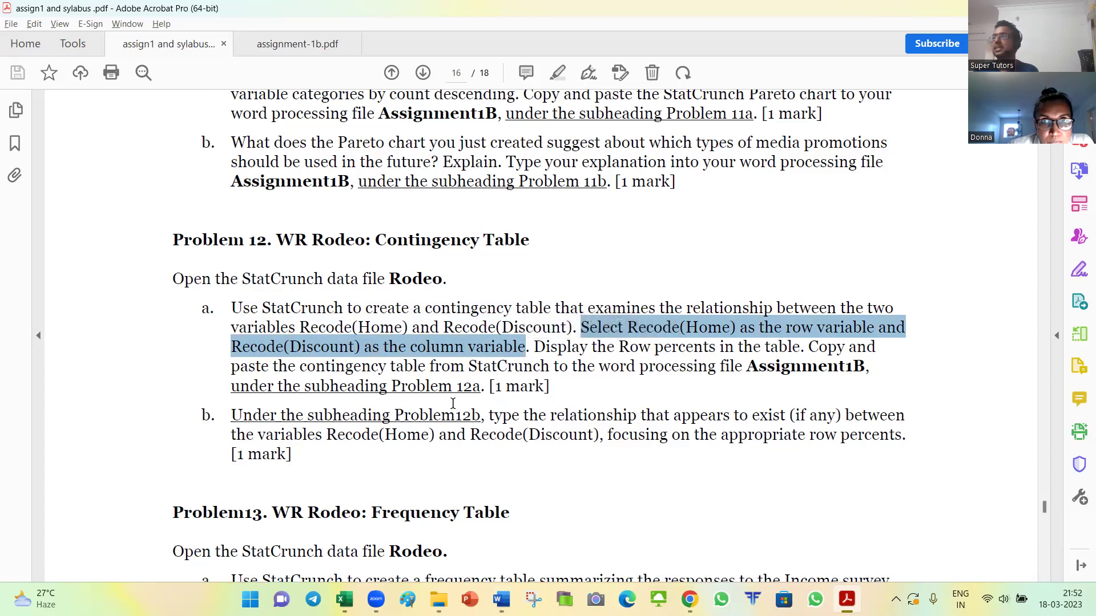
key("alt+Tab")
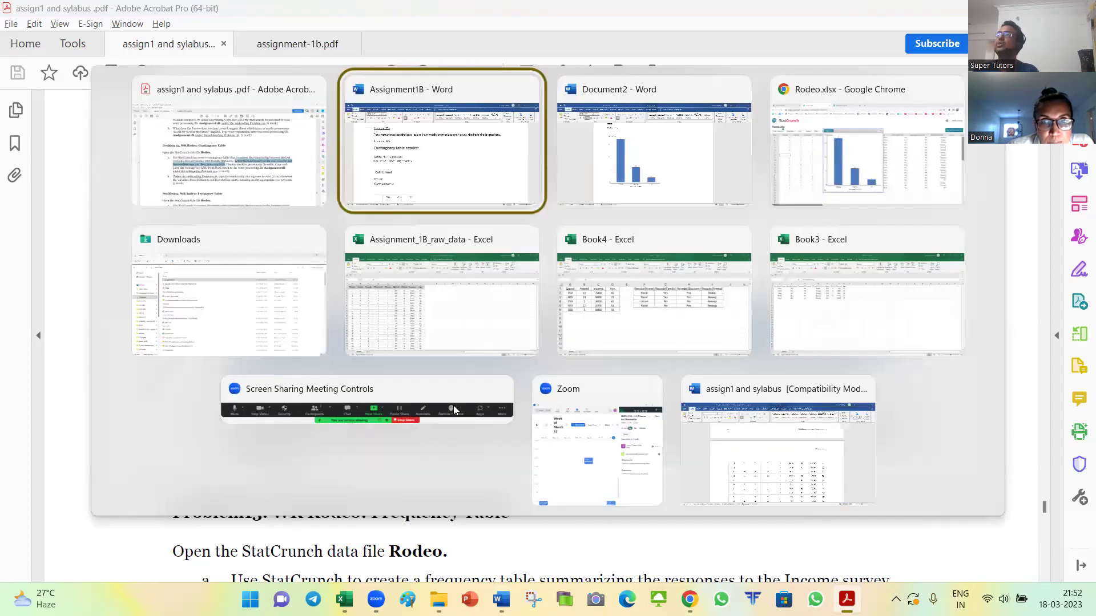
key("alt+Tab")
key("alt+Tab")
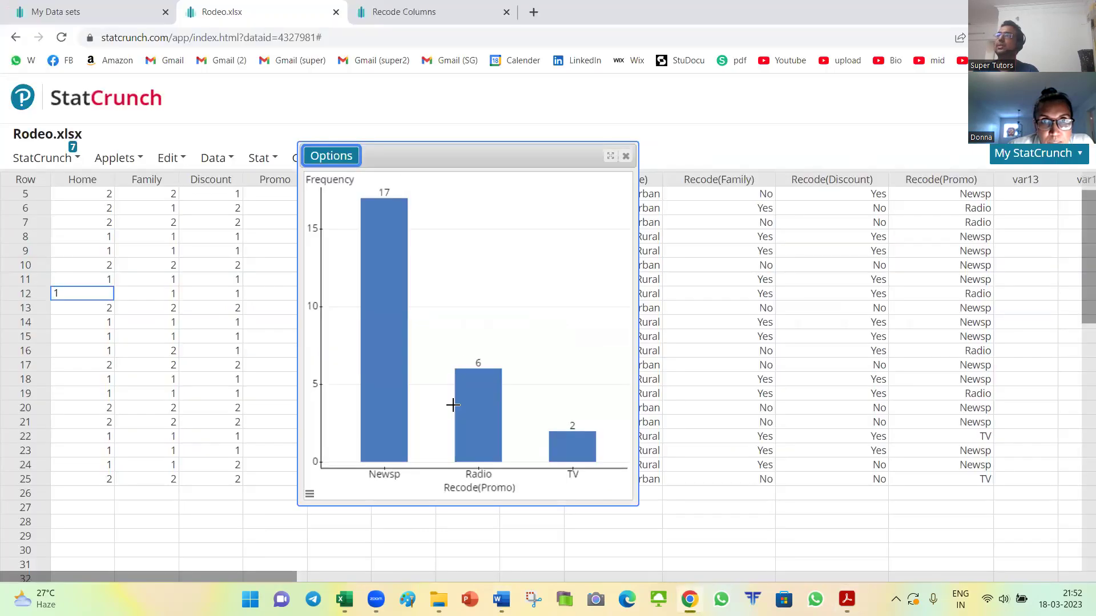
Step: Close the Pareto chart and reread the PDF's instruction to create a contingency table
left_click(626, 157)
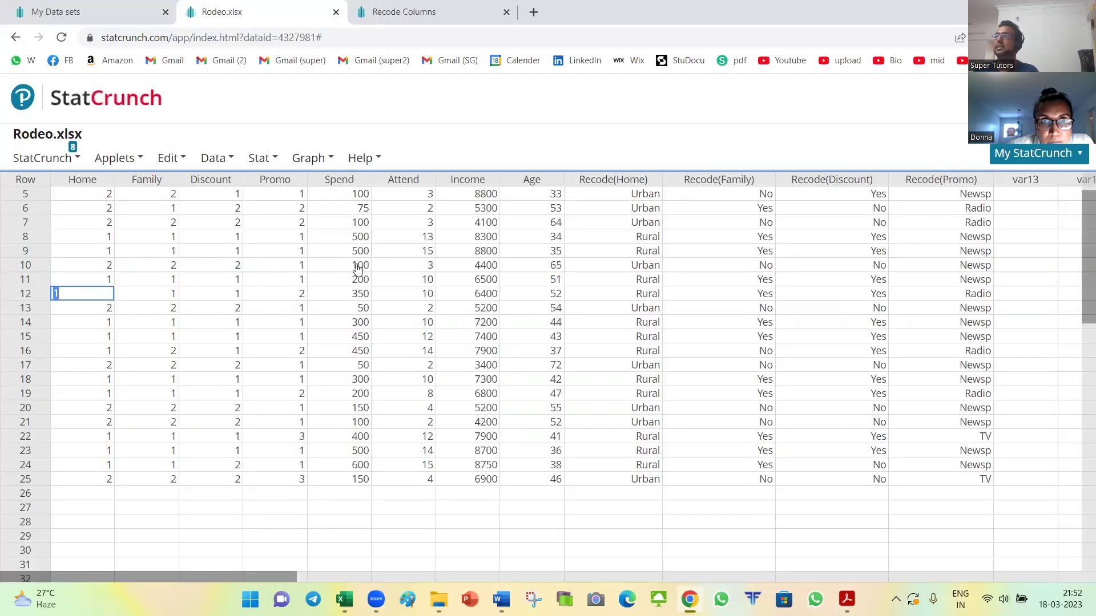
left_click(108, 158)
left_click(261, 159)
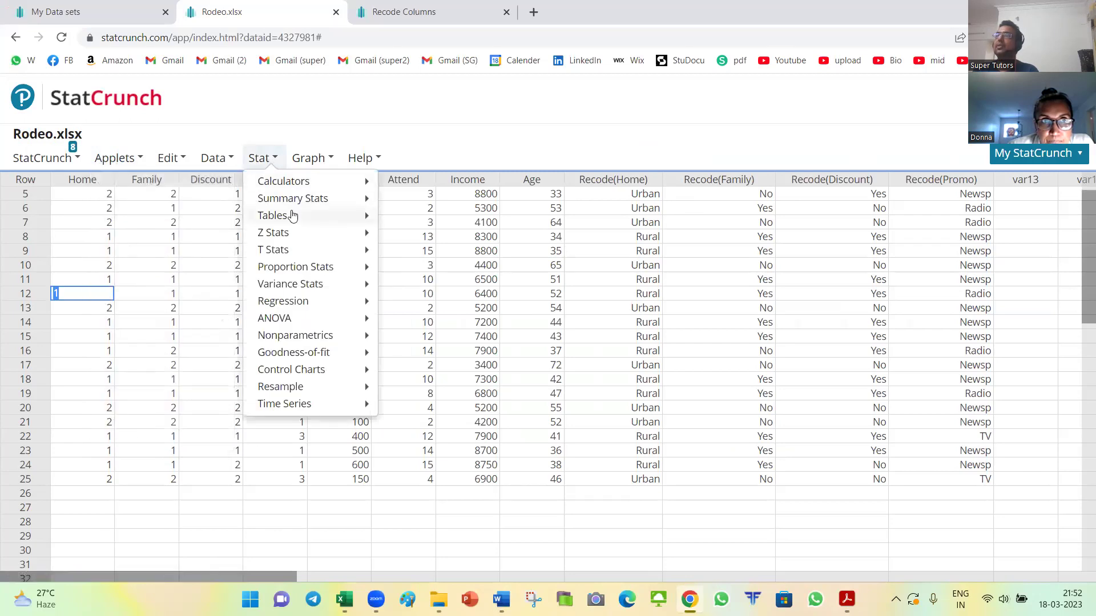
left_click(449, 142)
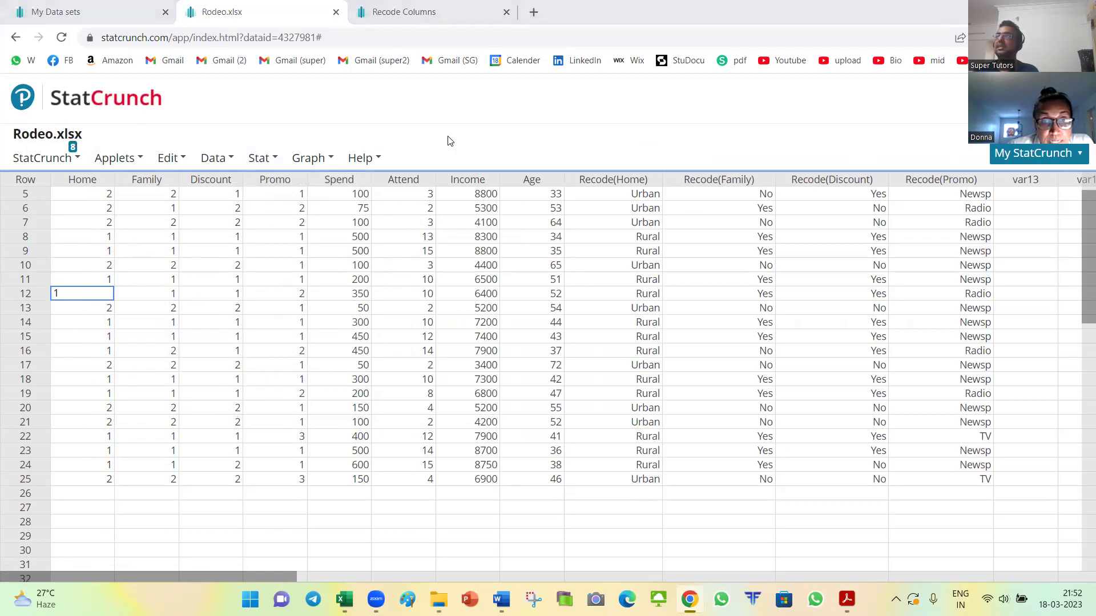
key("alt+Tab")
left_click(363, 313)
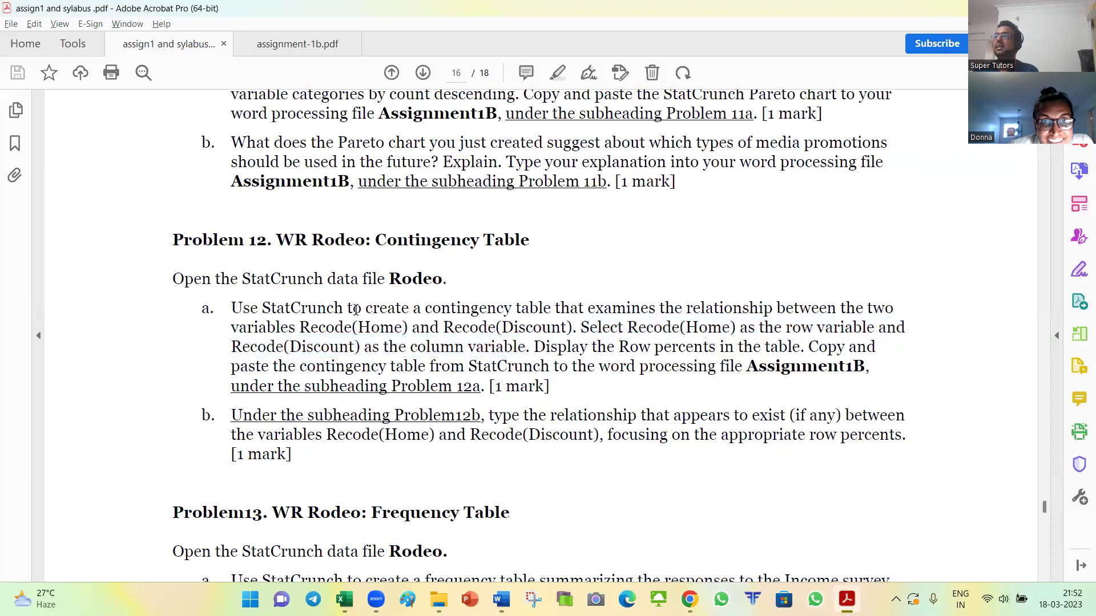
left_click_drag(348, 309, 551, 309)
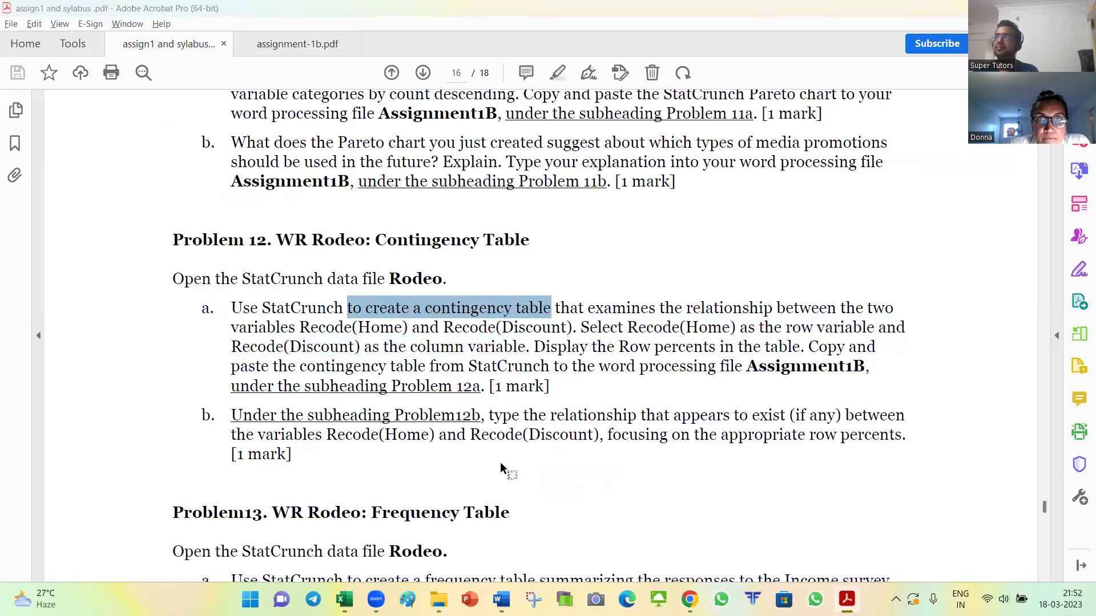
key("alt+Tab")
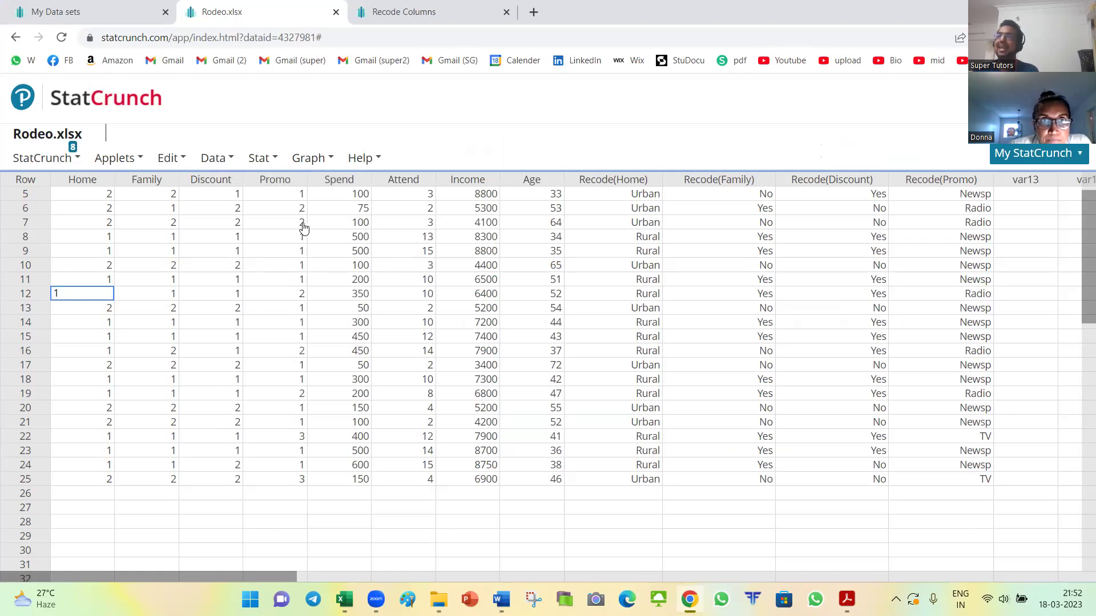
Step: Start a contingency table from the Rodeo data via Stat > Tables > Contingency > With Data
left_click(460, 535)
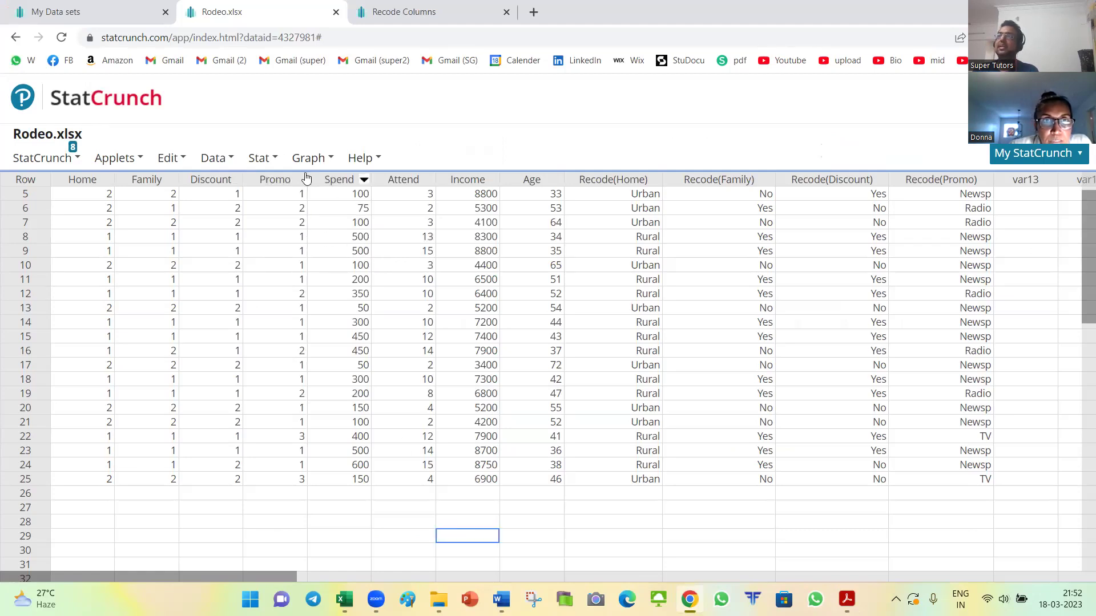
left_click(261, 159)
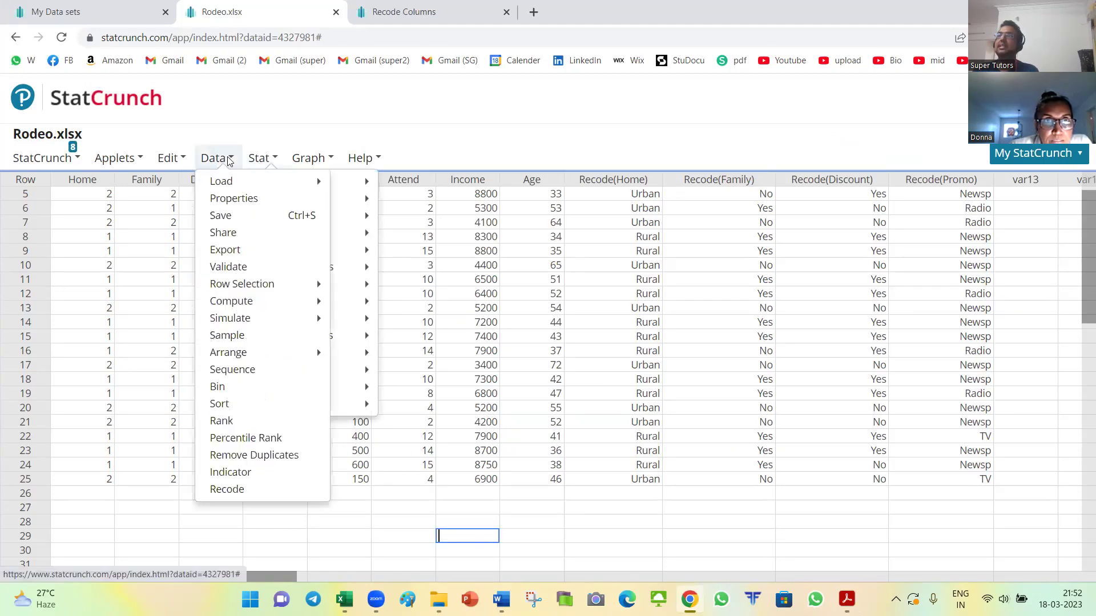
mouse_move(282, 163)
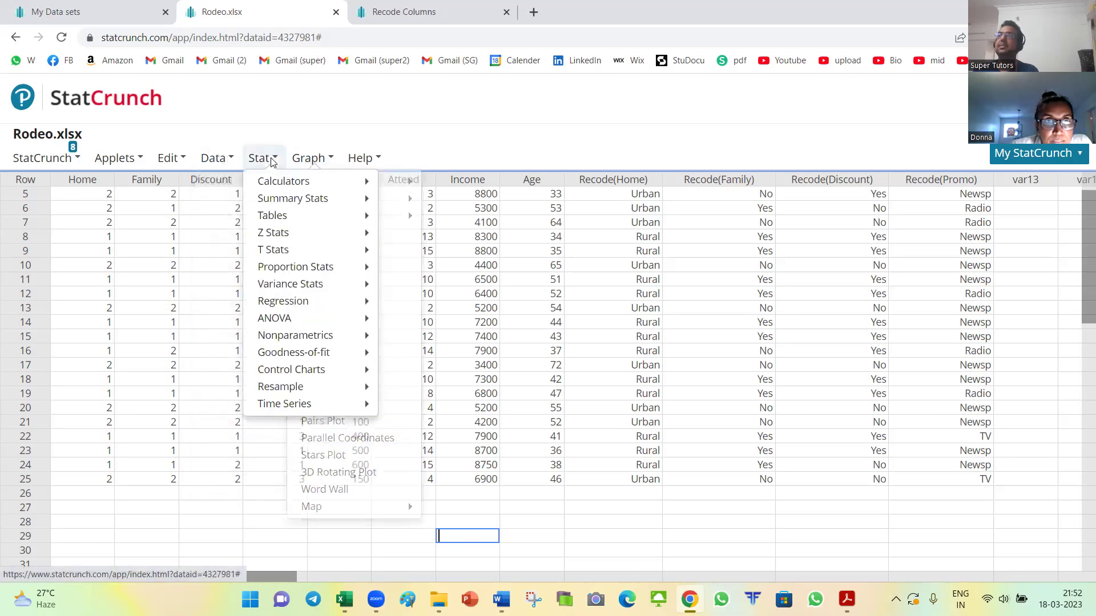
mouse_move(271, 220)
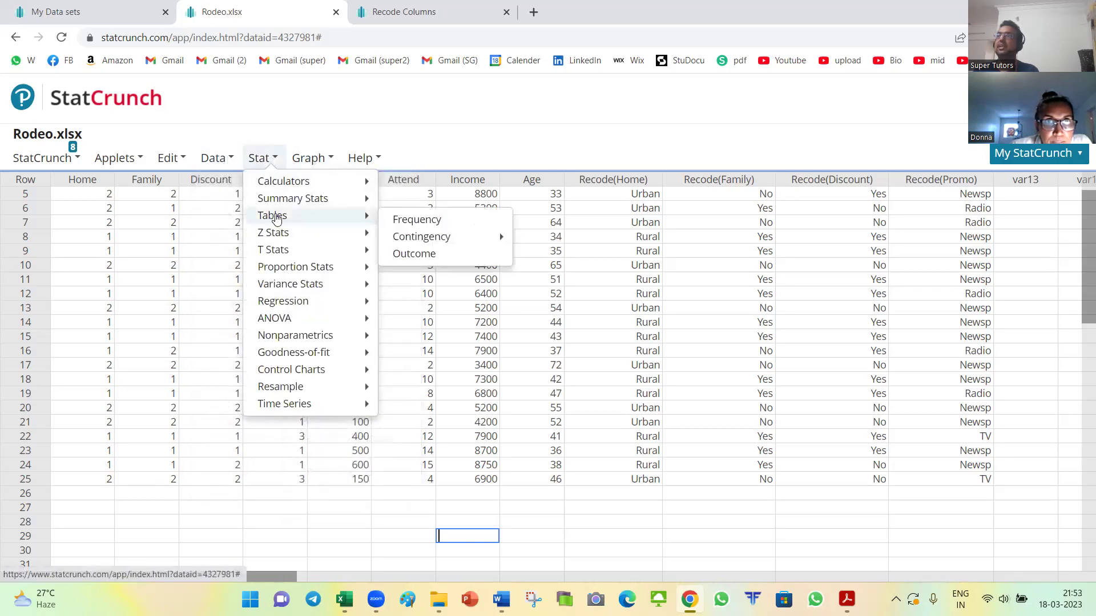
mouse_move(429, 244)
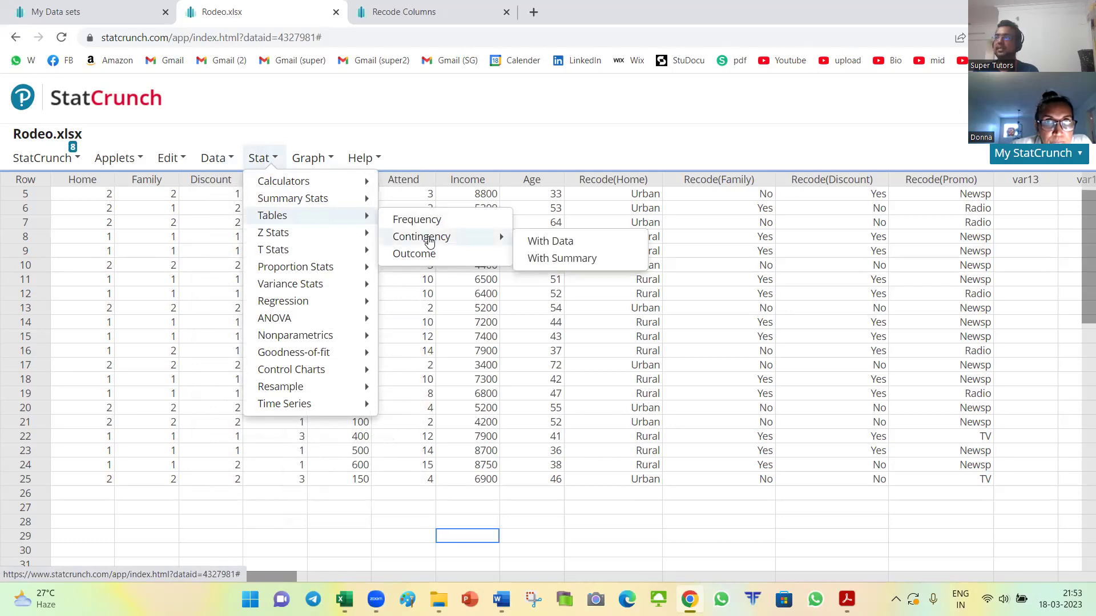
left_click(542, 242)
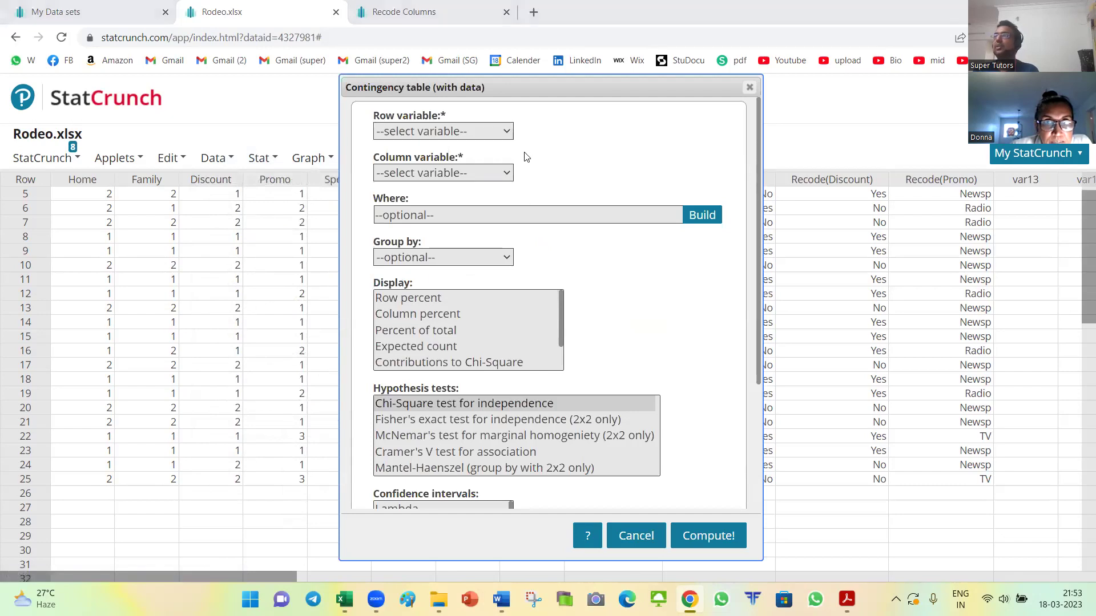
Step: Set Recode(Home) as the row variable, following the PDF instructions
key("alt+Tab")
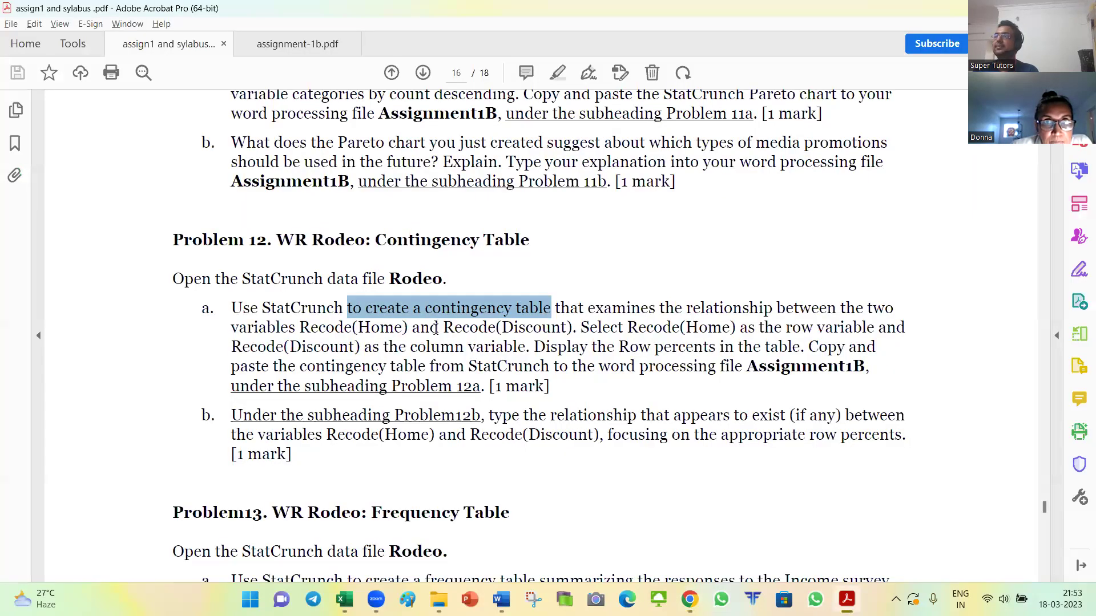
left_click_drag(581, 328, 874, 327)
key("alt+Tab")
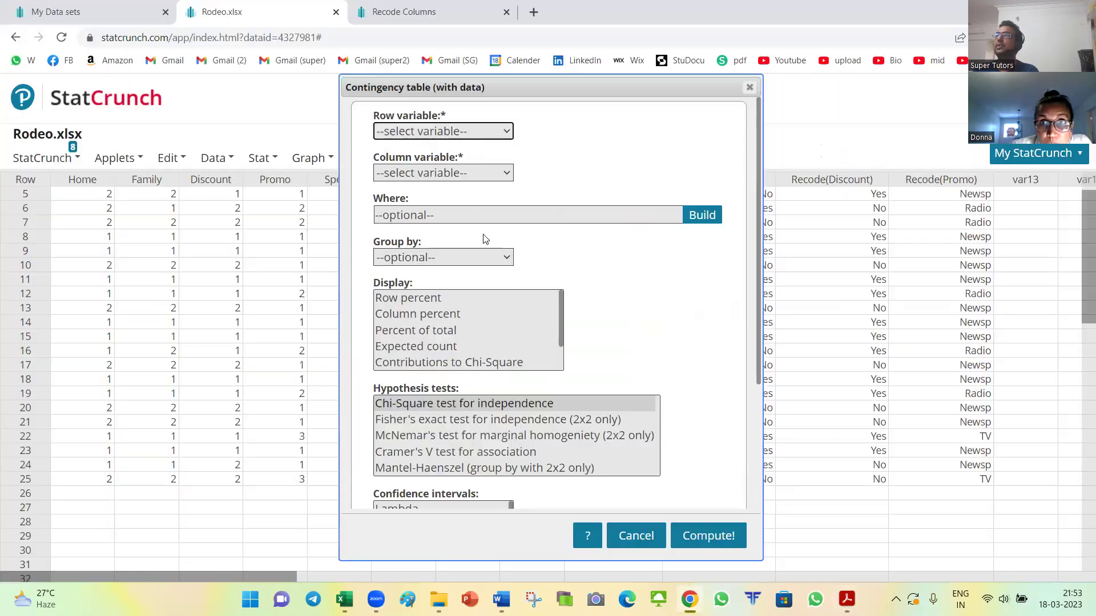
left_click(492, 133)
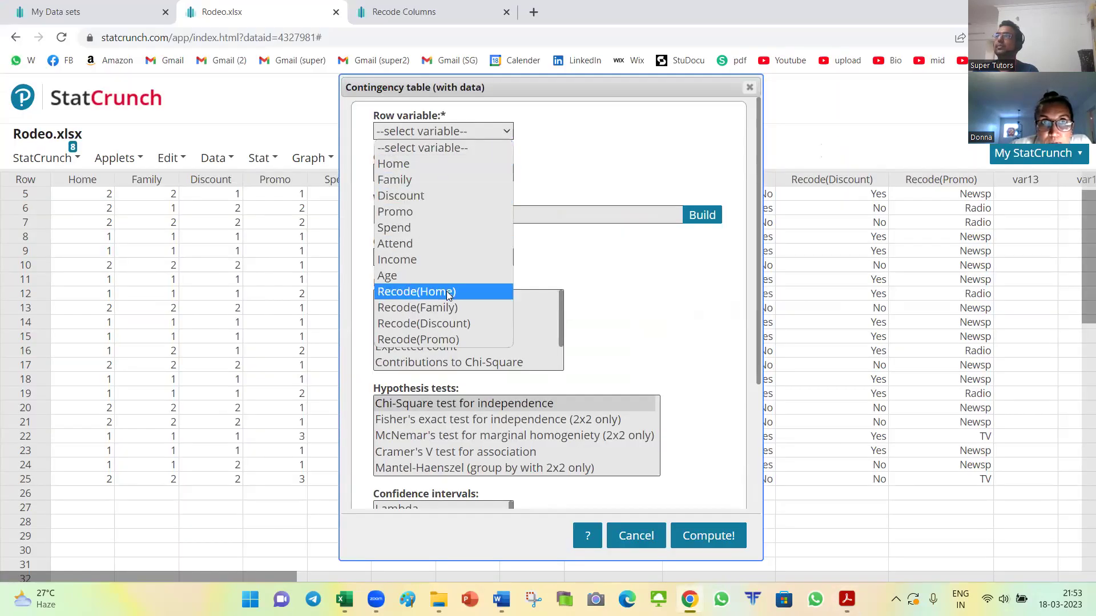
left_click(492, 289)
Step: Set Recode(Discount) as the column variable and compute the contingency table
key("alt+Tab")
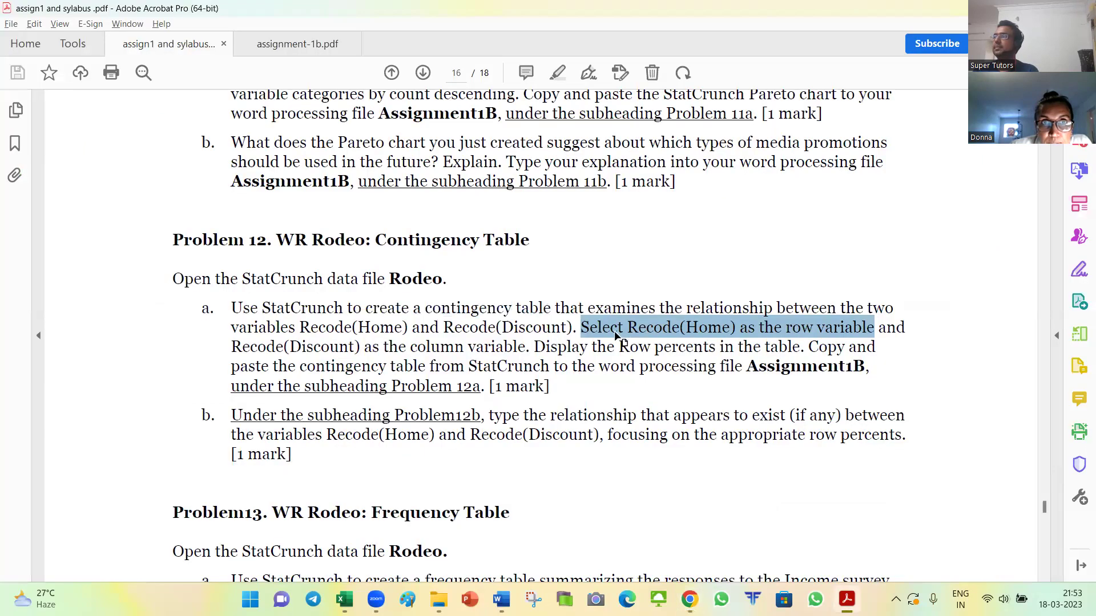
left_click_drag(876, 346, 231, 347)
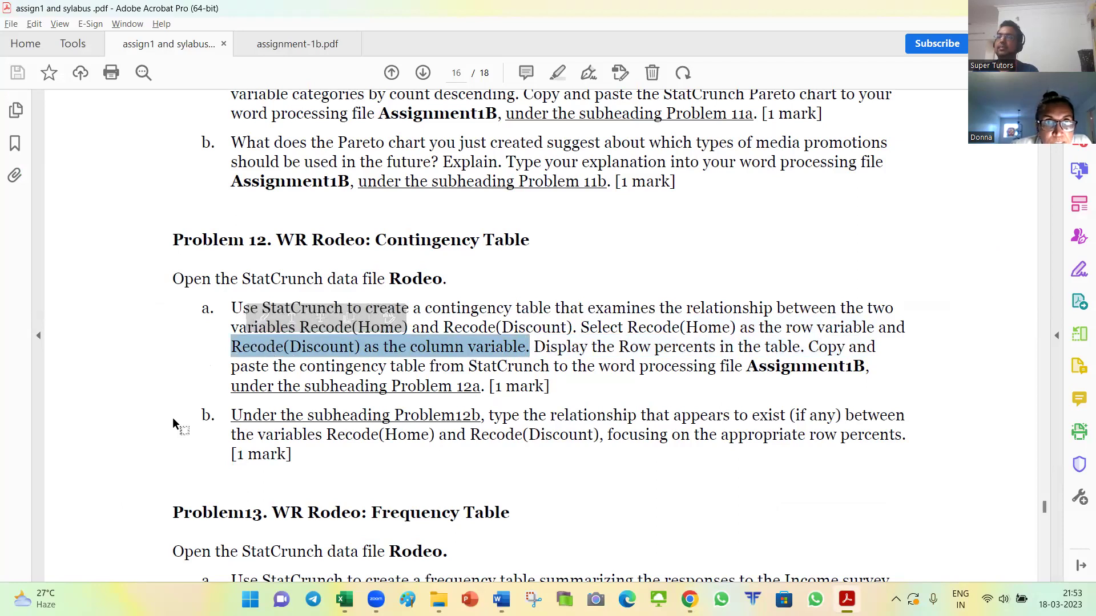
key("alt+Tab")
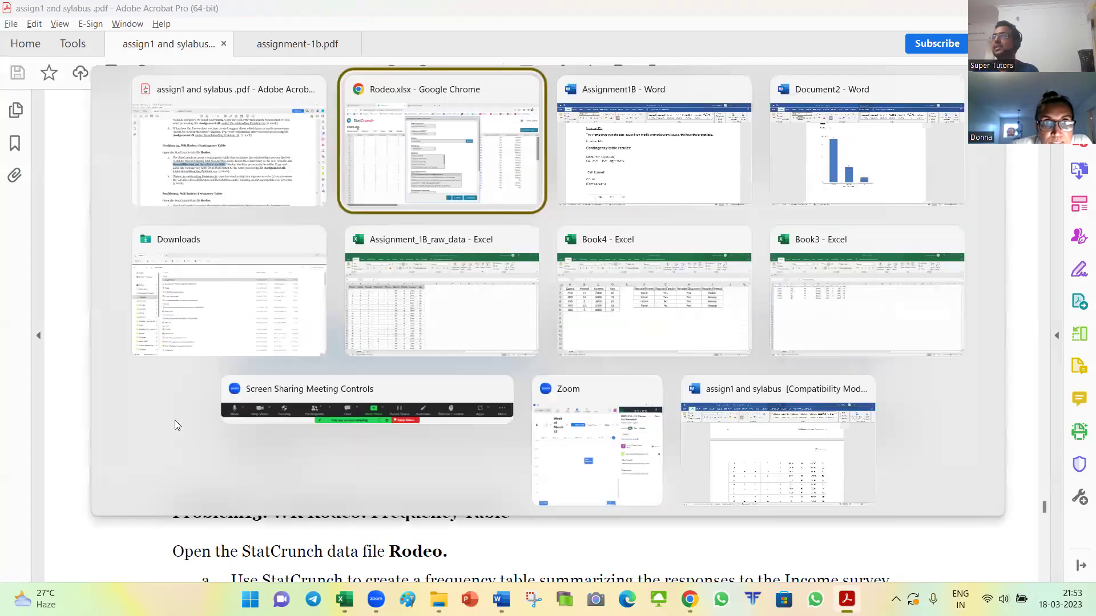
left_click(509, 175)
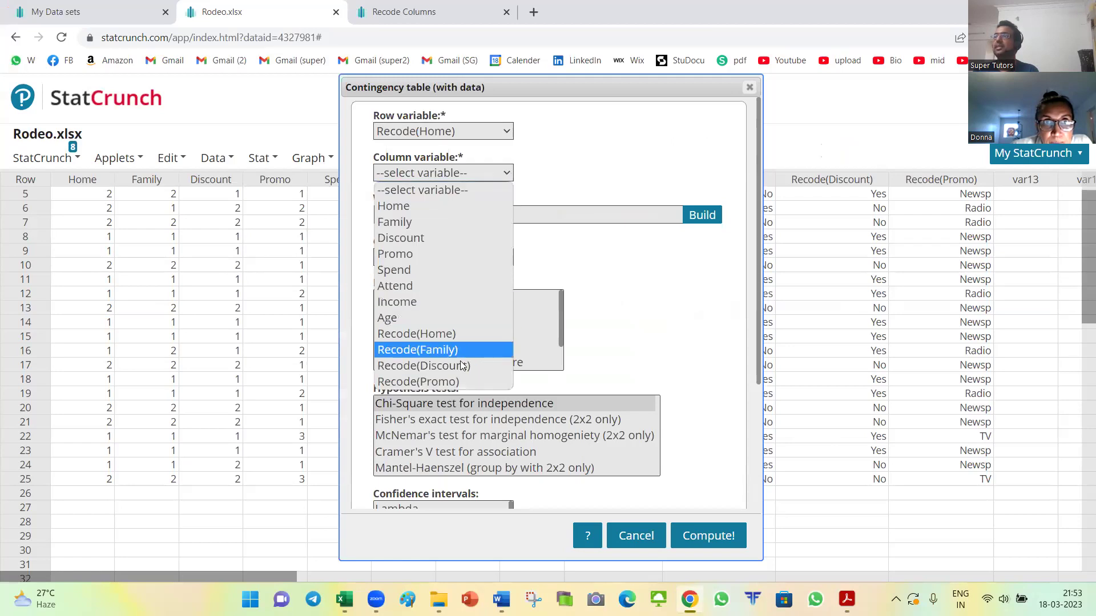
left_click(433, 366)
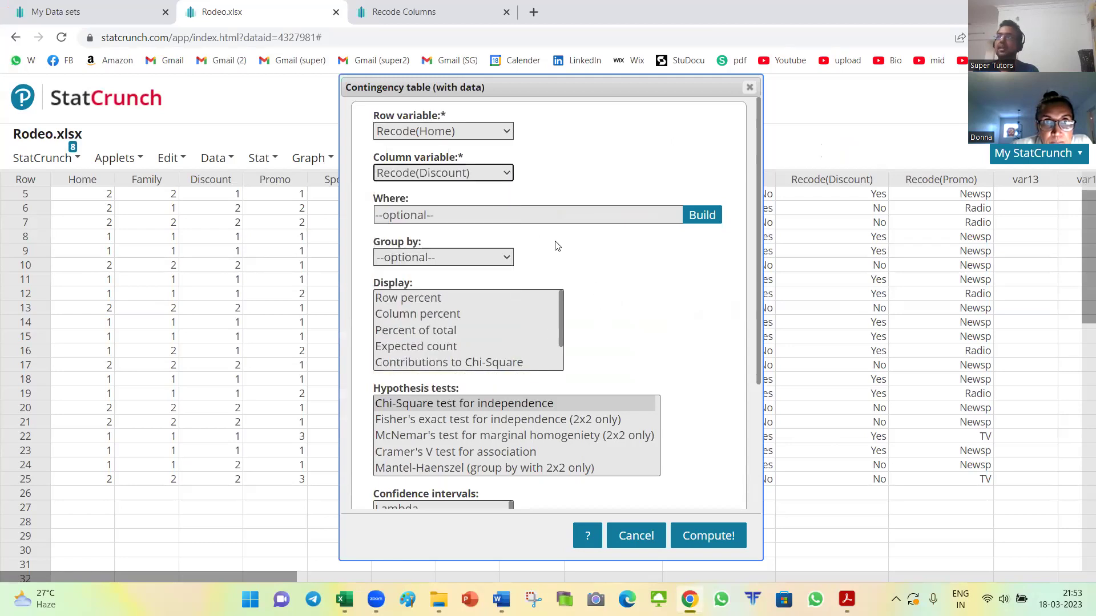
scroll(634, 289, "down", 3)
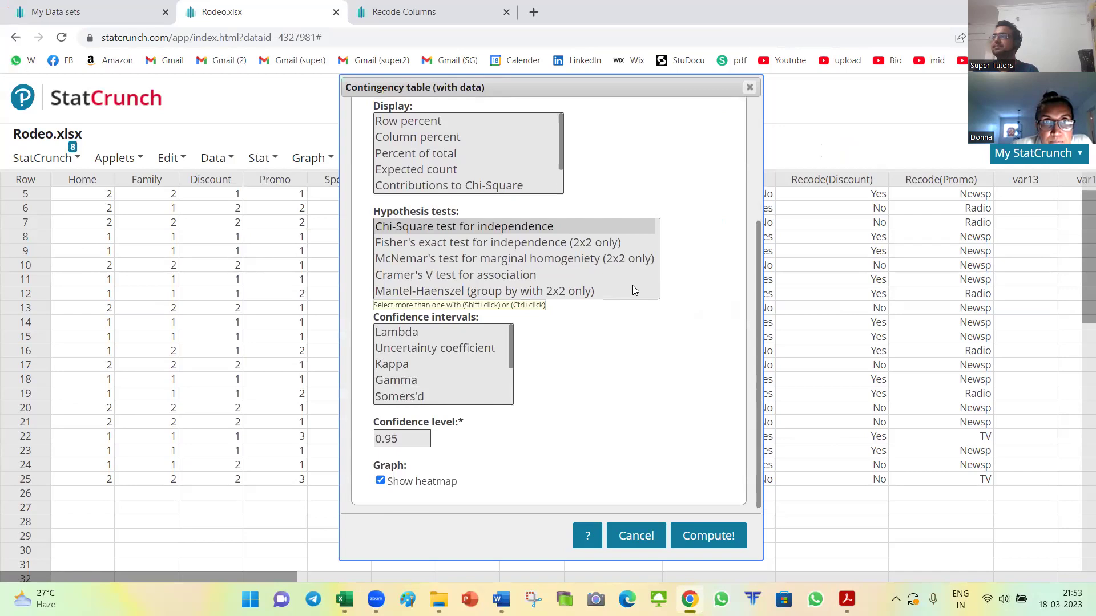
scroll(622, 353, "up", 3)
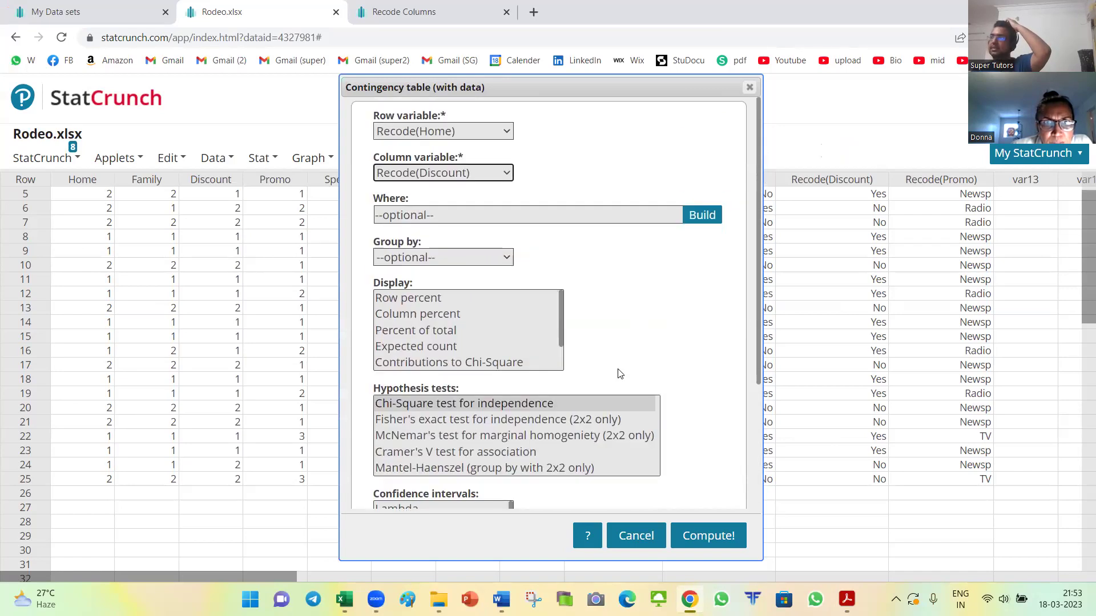
left_click(715, 532)
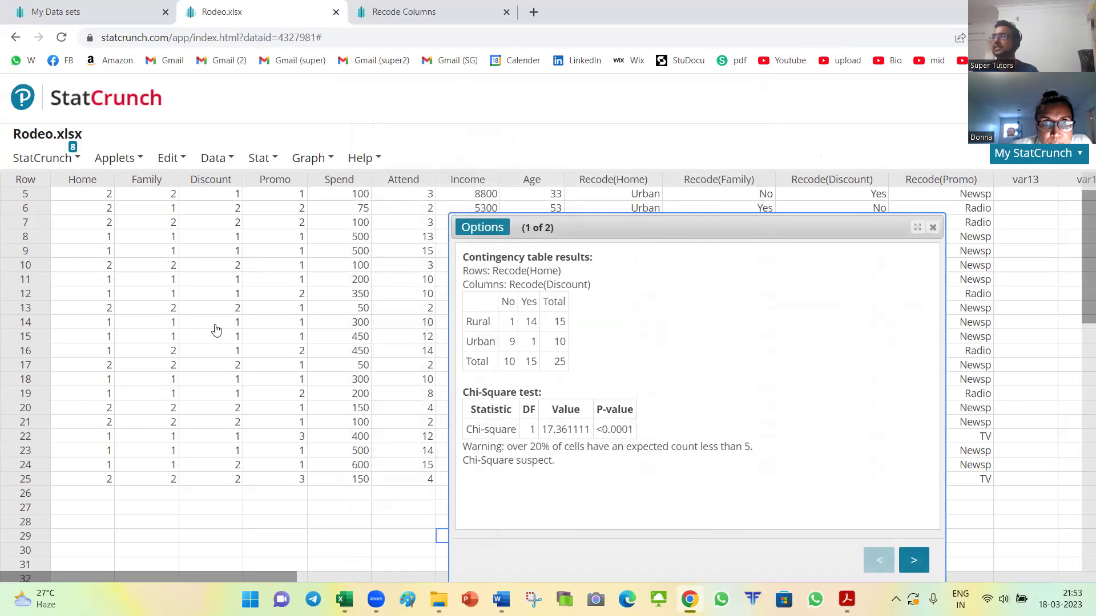
Step: Reopen the contingency table setup and check the PDF's requirement for row percents
left_click(482, 227)
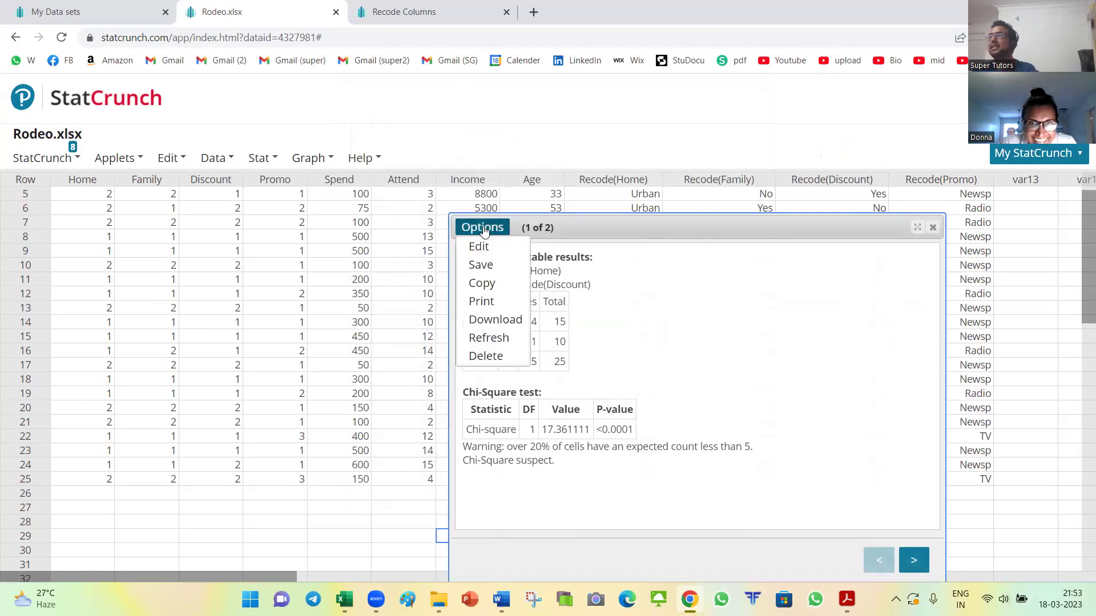
left_click(488, 250)
key("alt+Tab")
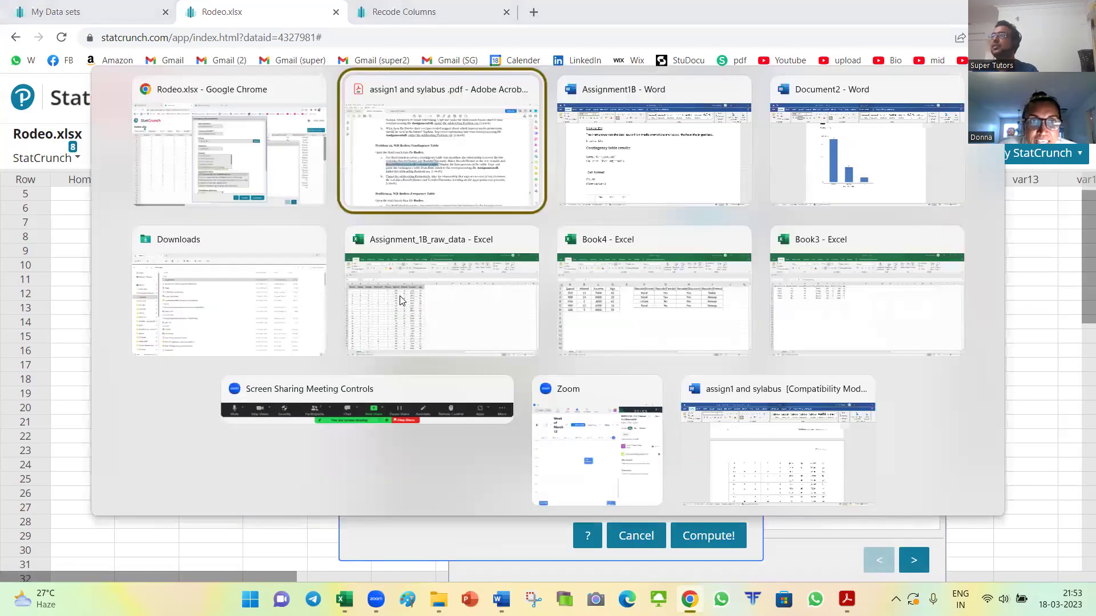
left_click_drag(537, 349, 800, 348)
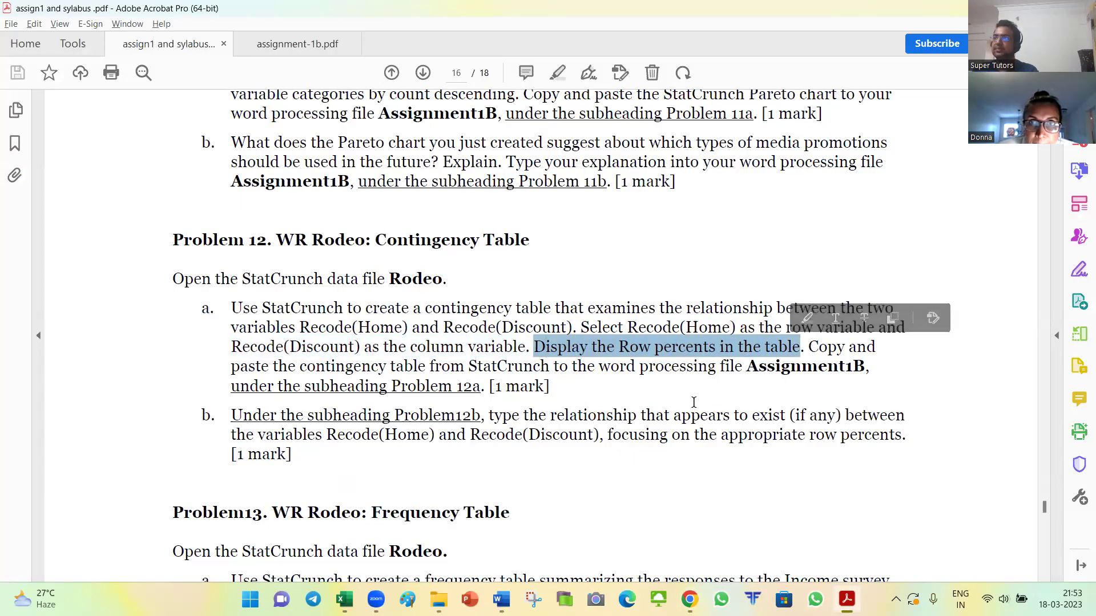
Step: Add Row percent to the table display and recompute the contingency table
key("alt+Tab")
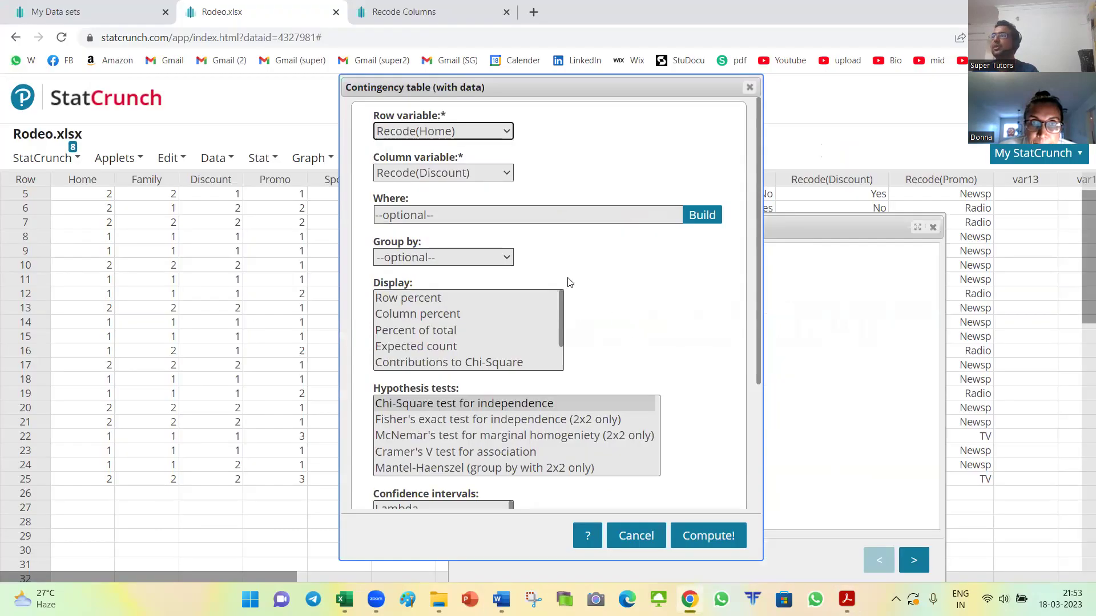
left_click(390, 299)
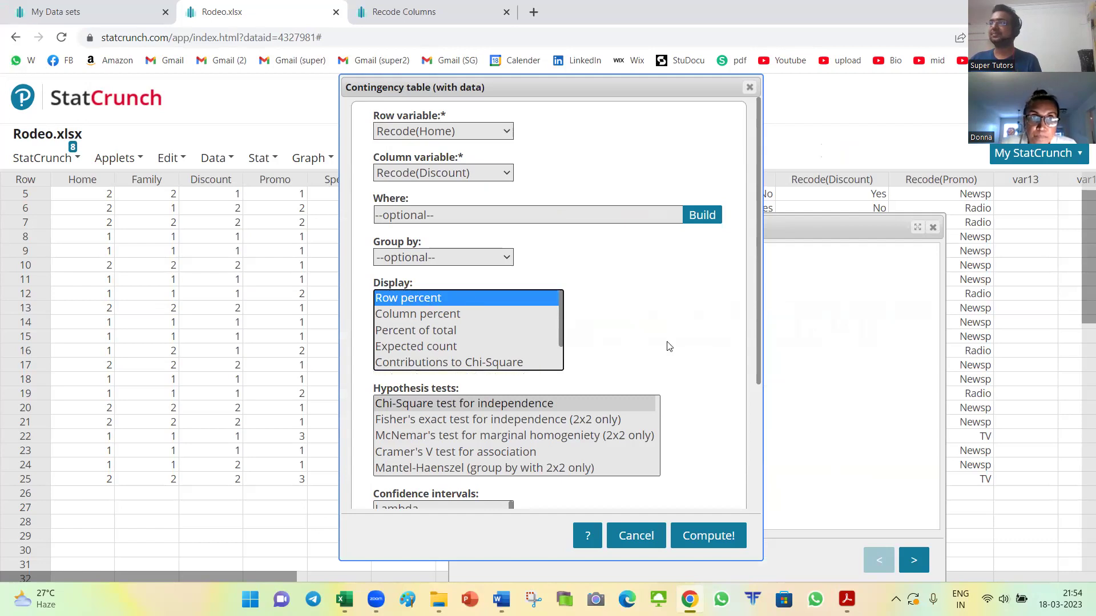
left_click(713, 539)
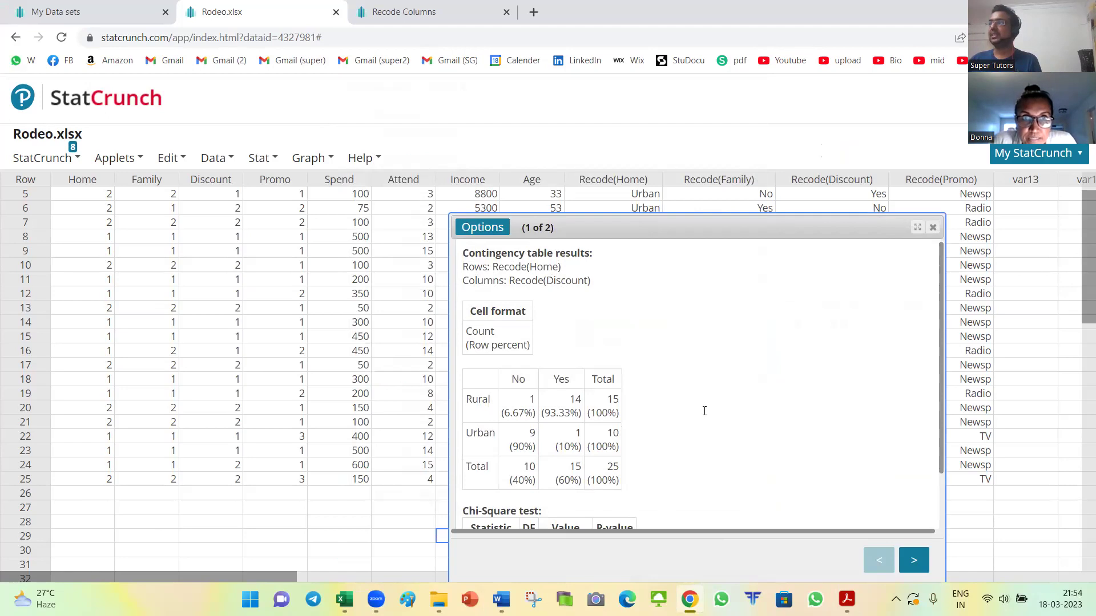
Step: Look up StatCrunch's instructions for copying the contingency table output
scroll(703, 411, "down", 2)
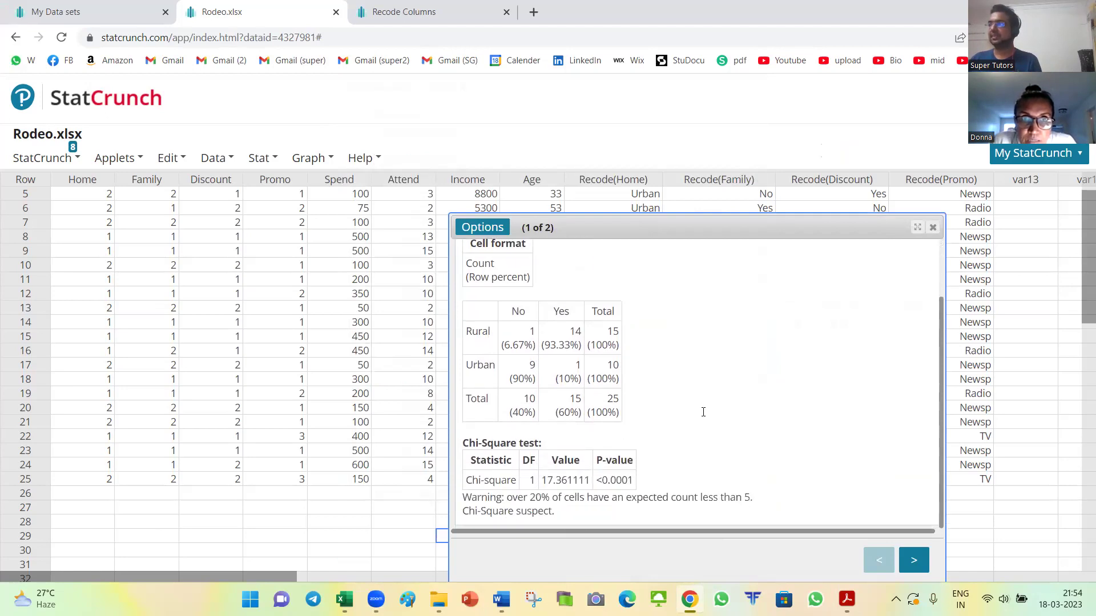
scroll(703, 412, "up", 2)
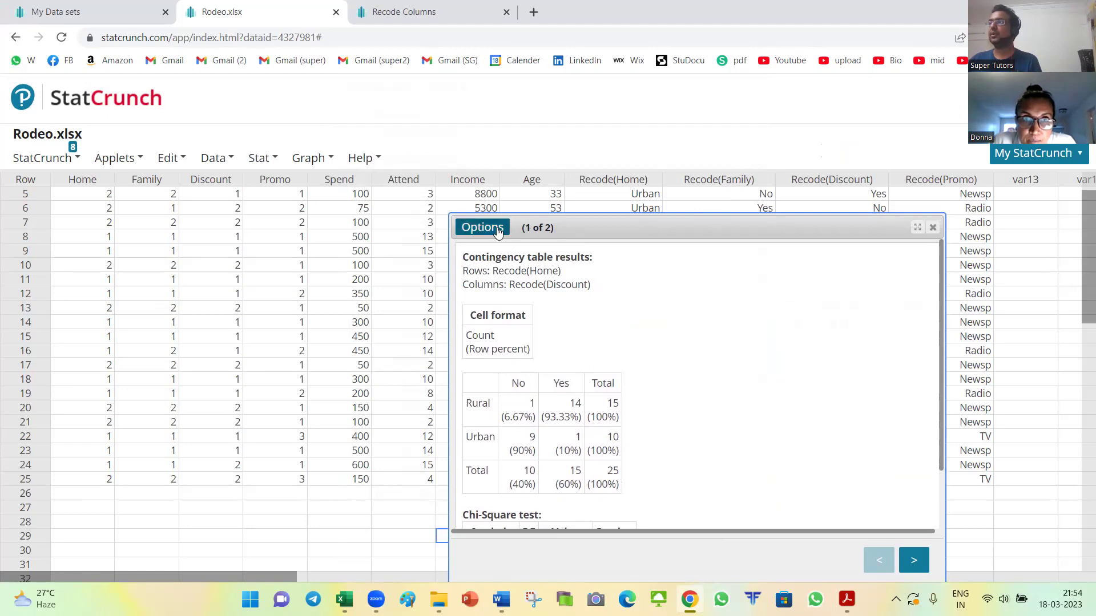
right_click(691, 341)
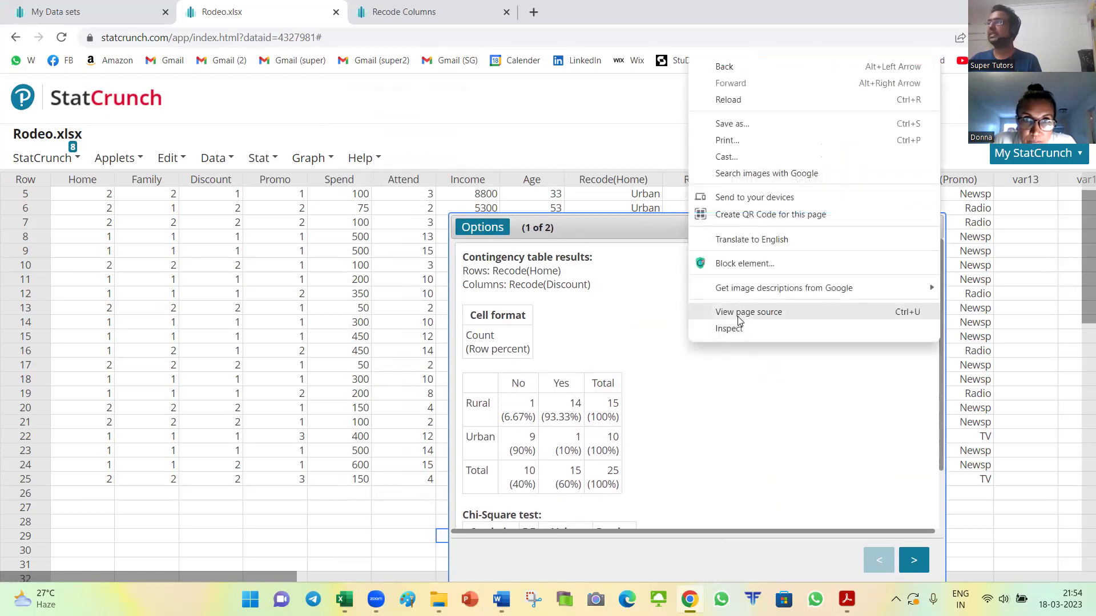
key("Escape")
left_click(482, 227)
left_click(493, 283)
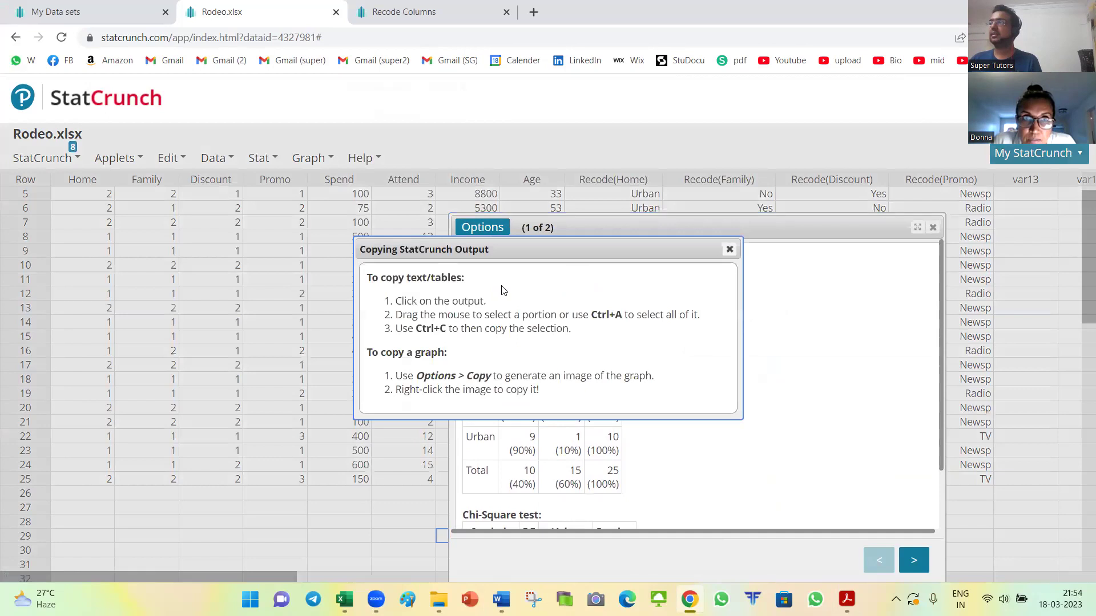
left_click(729, 249)
Step: Select all of the contingency table output text for copying
left_click_drag(461, 257, 614, 543)
left_click(706, 387)
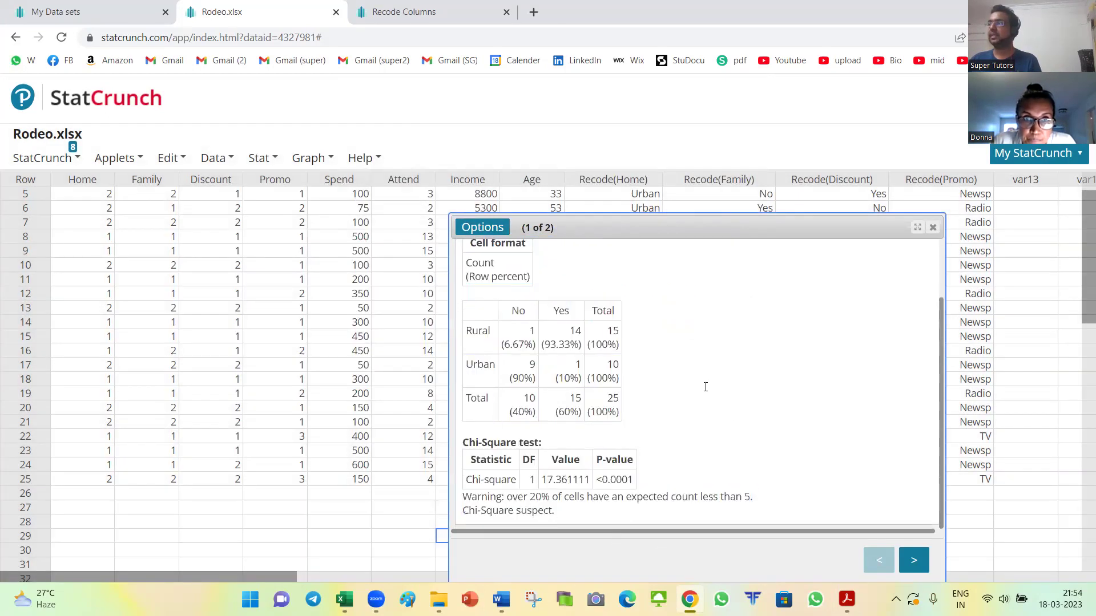
key("ctrl+a")
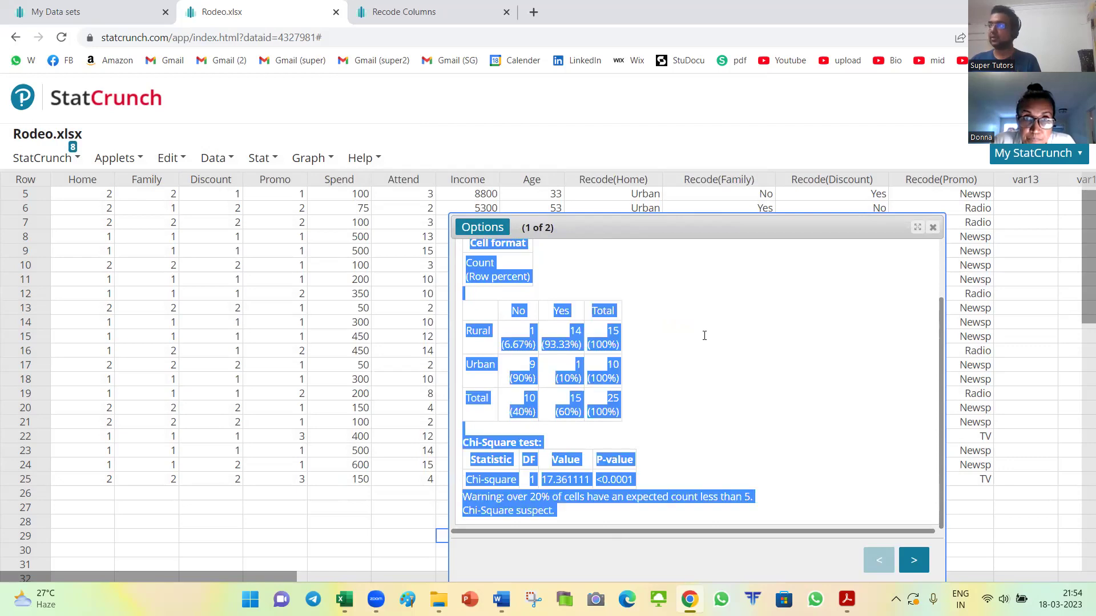
key("alt+Tab")
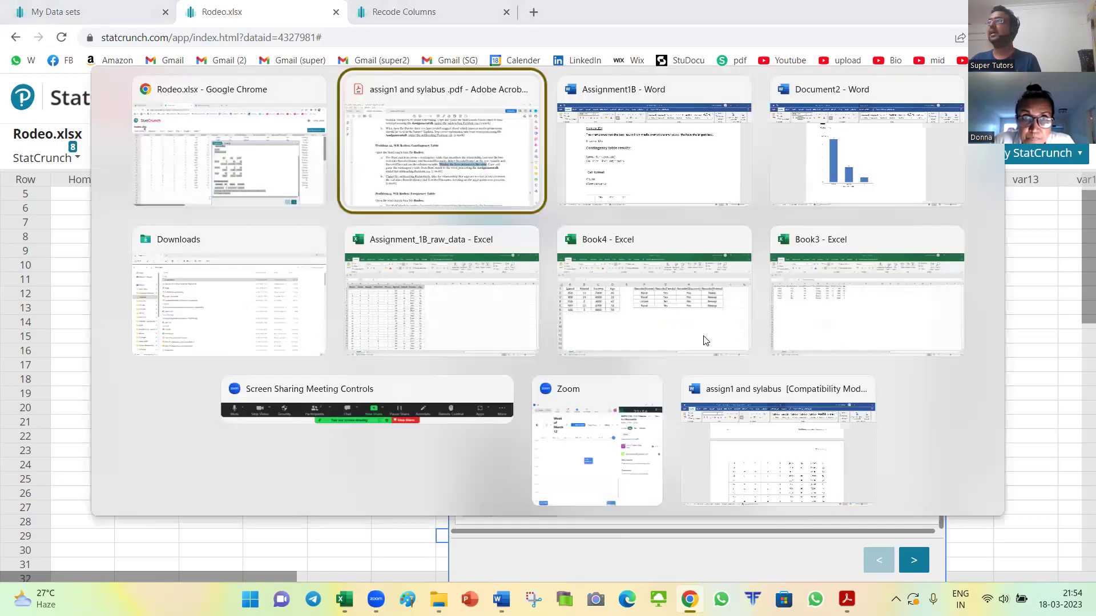
Step: Check the Rural/Urban row-percent contingency table in Assignment1B, then bring the syllabus PDF forward
key("alt+Tab")
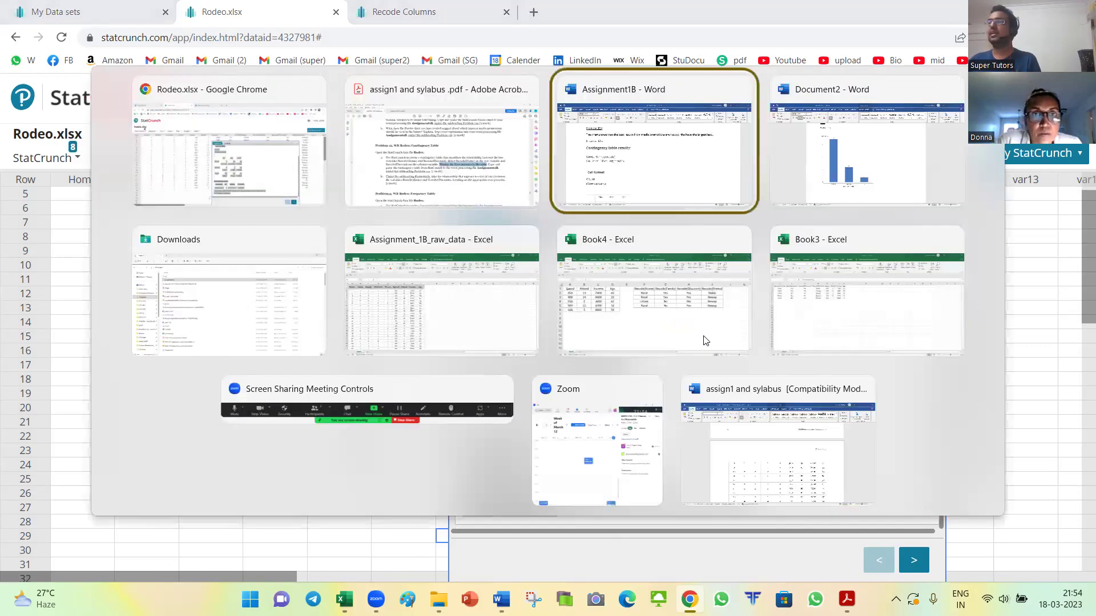
scroll(456, 390, "down", 3)
scroll(456, 389, "up", 1)
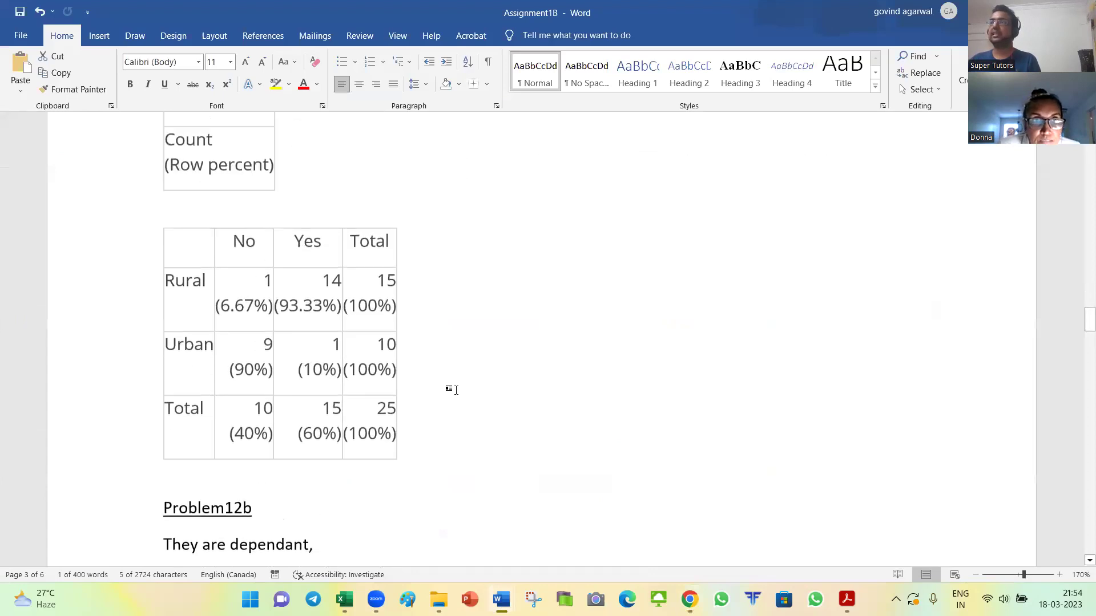
scroll(456, 391, "down", 2)
scroll(451, 406, "up", 2)
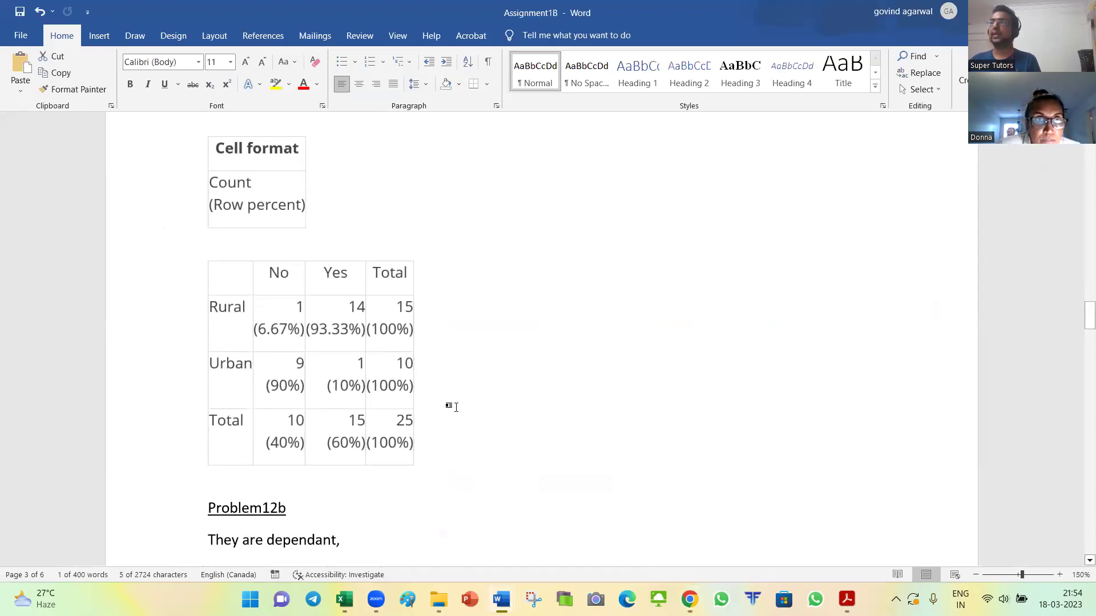
scroll(451, 407, "down", 1)
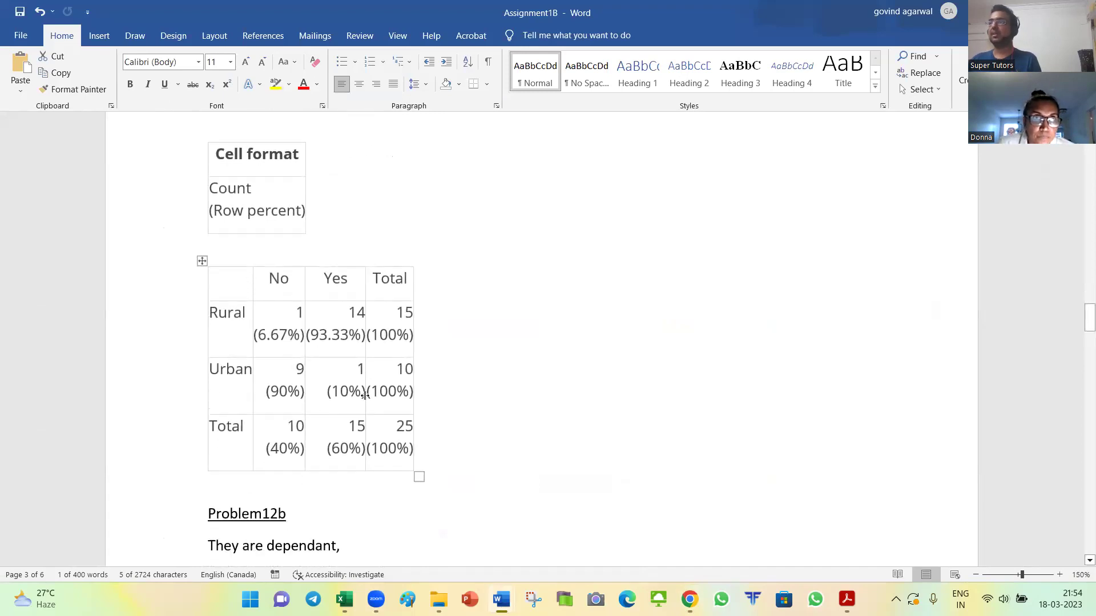
key("alt+Tab")
key("alt+Tab")
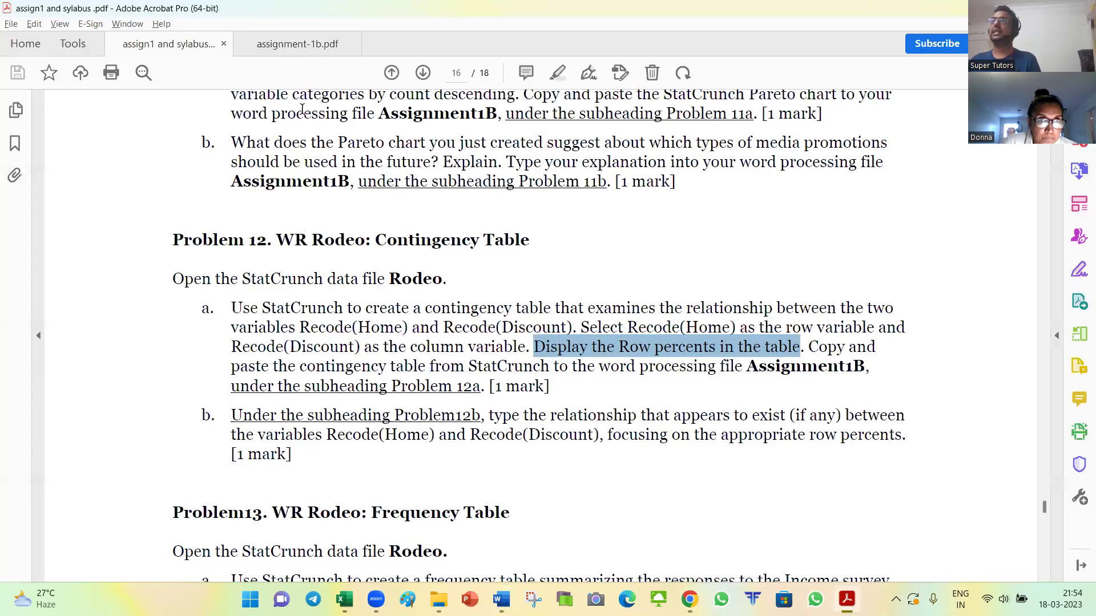
Step: Open assignment-1b.pdf and scroll to the sample answer's Problem 12 contingency table
left_click(298, 51)
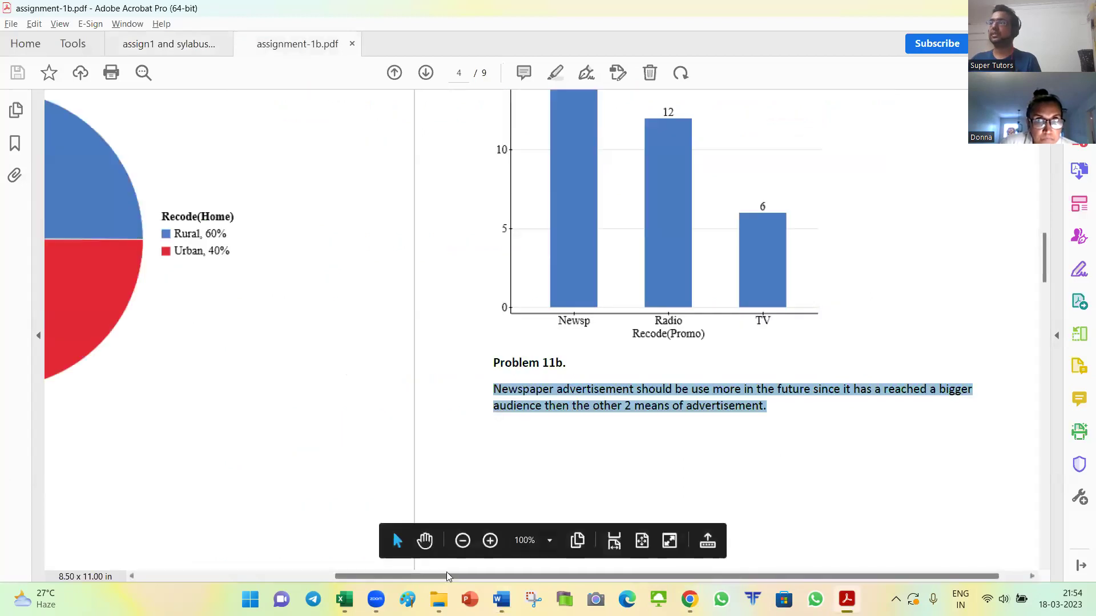
left_click_drag(446, 574, 277, 571)
scroll(312, 410, "down", 4)
scroll(323, 414, "down", 9)
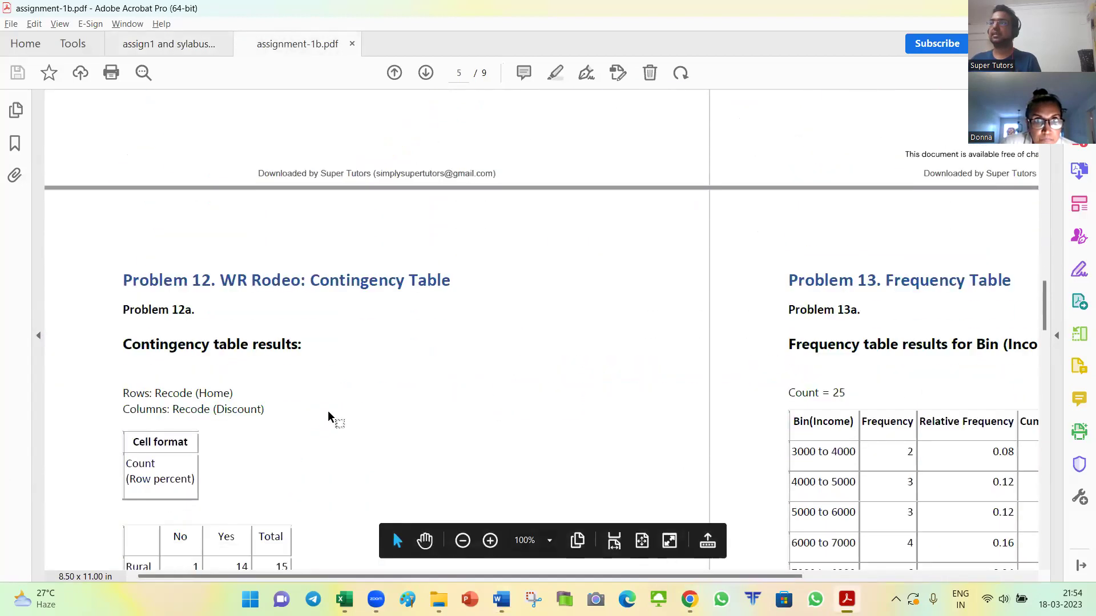
scroll(302, 455, "down", 2)
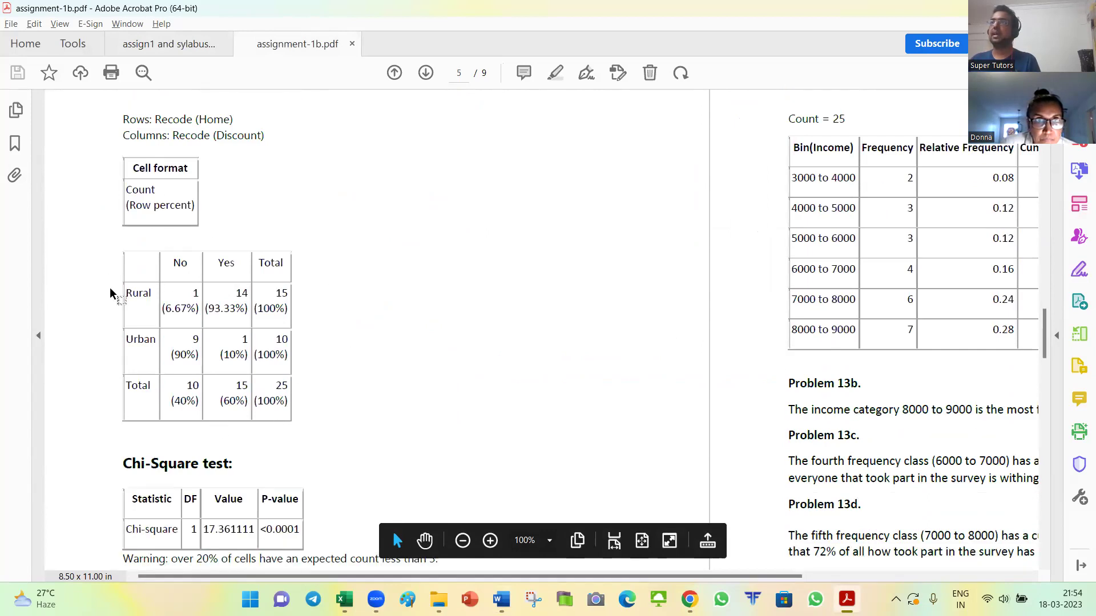
scroll(177, 260, "down", 1)
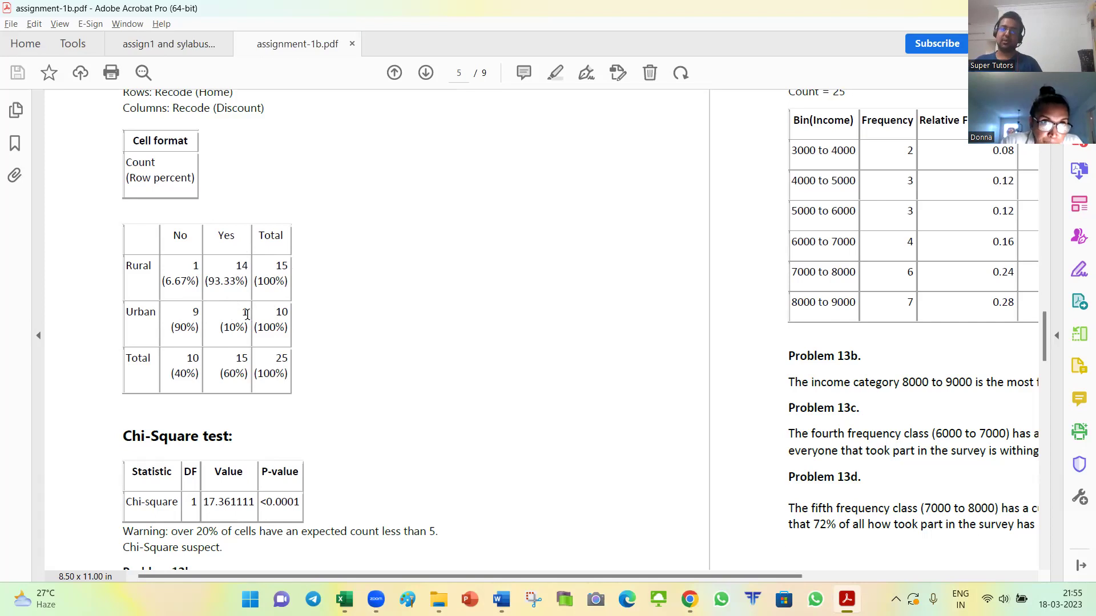
scroll(242, 316, "down", 1)
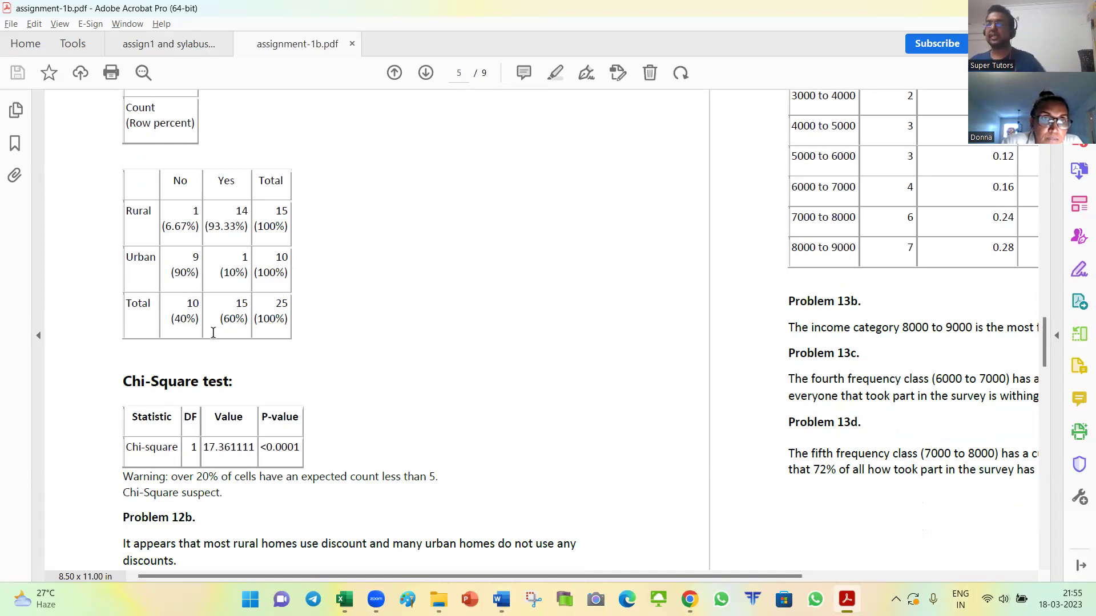
scroll(305, 390, "up", 3)
scroll(181, 200, "down", 3)
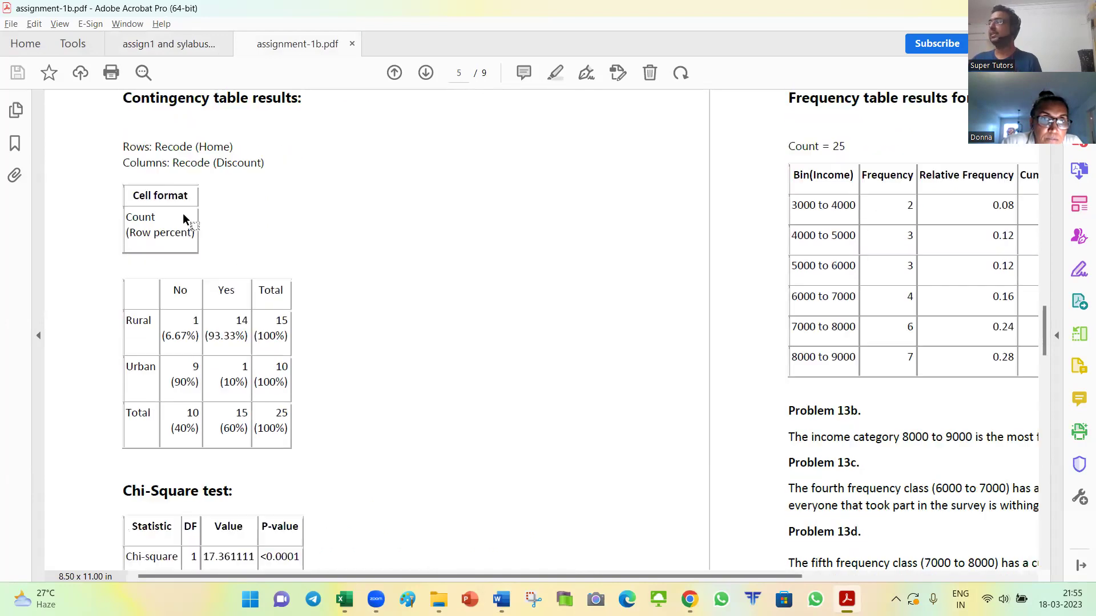
scroll(249, 473, "down", 3)
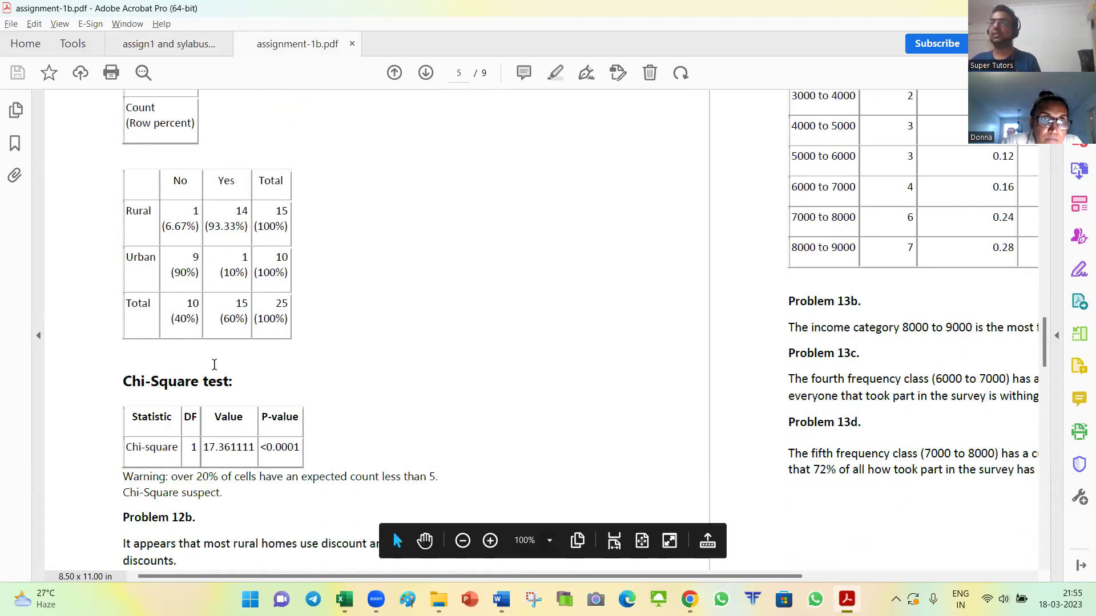
scroll(219, 195, "down", 5)
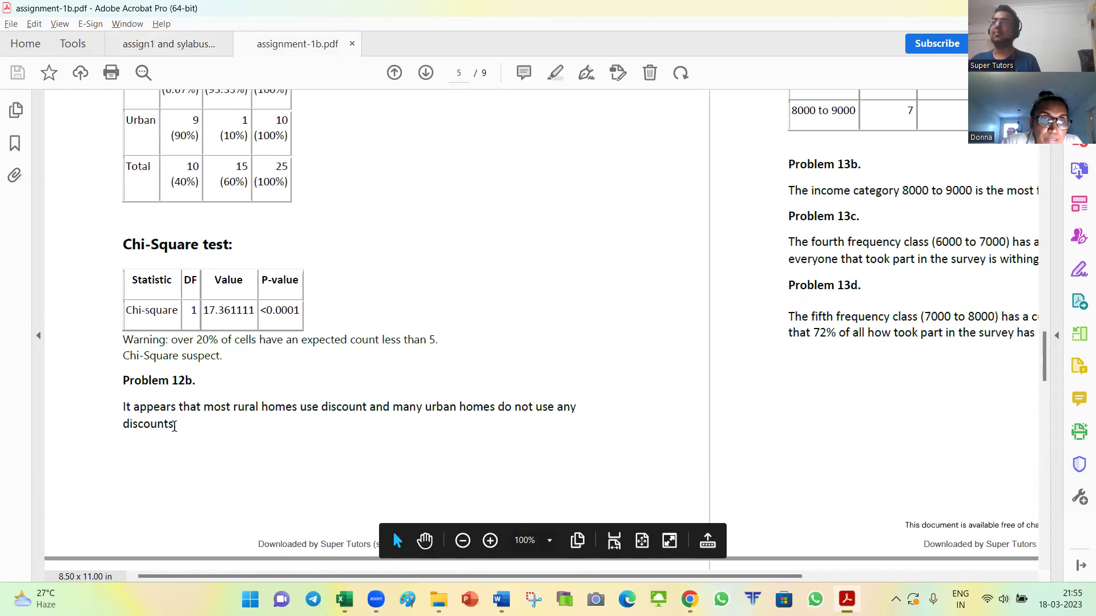
Step: Highlight the Problem 12b rural-discount conclusion, then close StatCrunch's contingency table output
left_click_drag(123, 406, 191, 433)
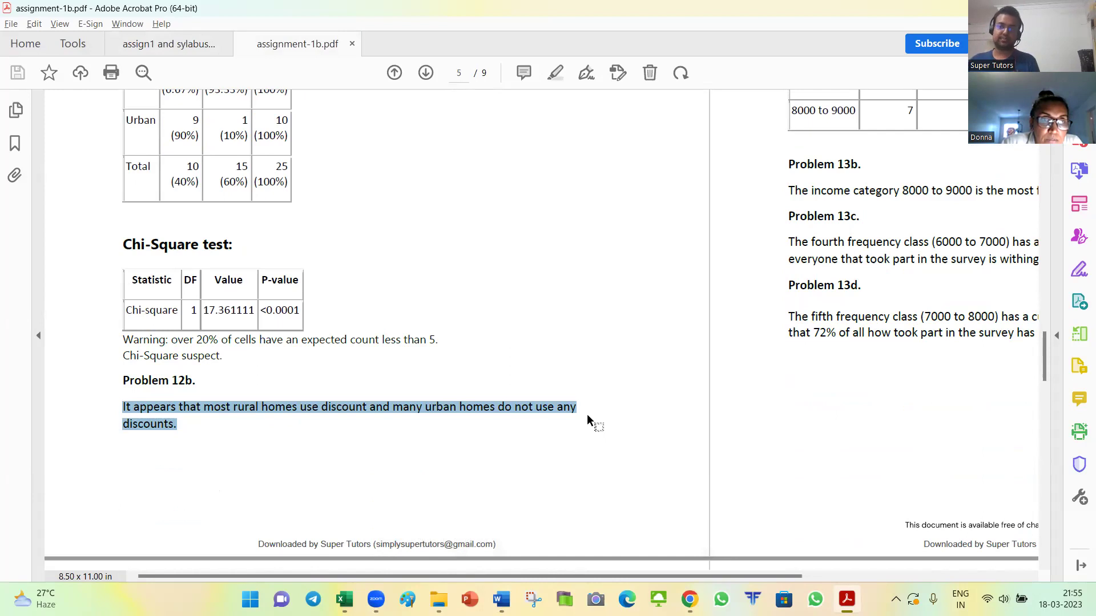
key("alt+Tab")
key("alt+Tab")
left_click(931, 228)
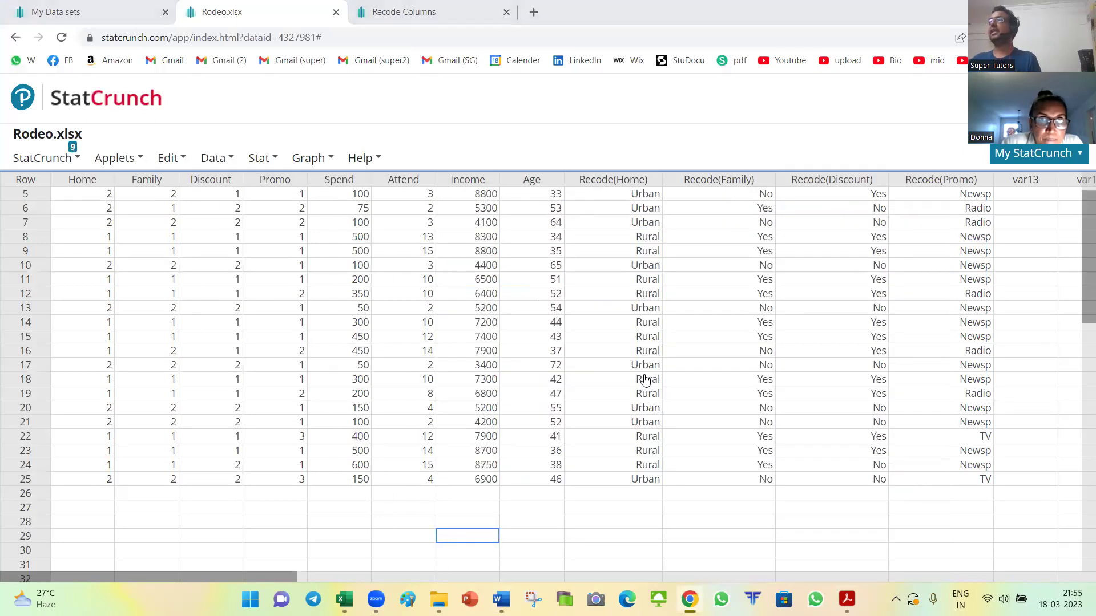
Step: In assign1 and sylabus, scroll past Problem 13 to the Problem 14 histogram and Problem 15 summary-statistics tasks
key("alt+Tab")
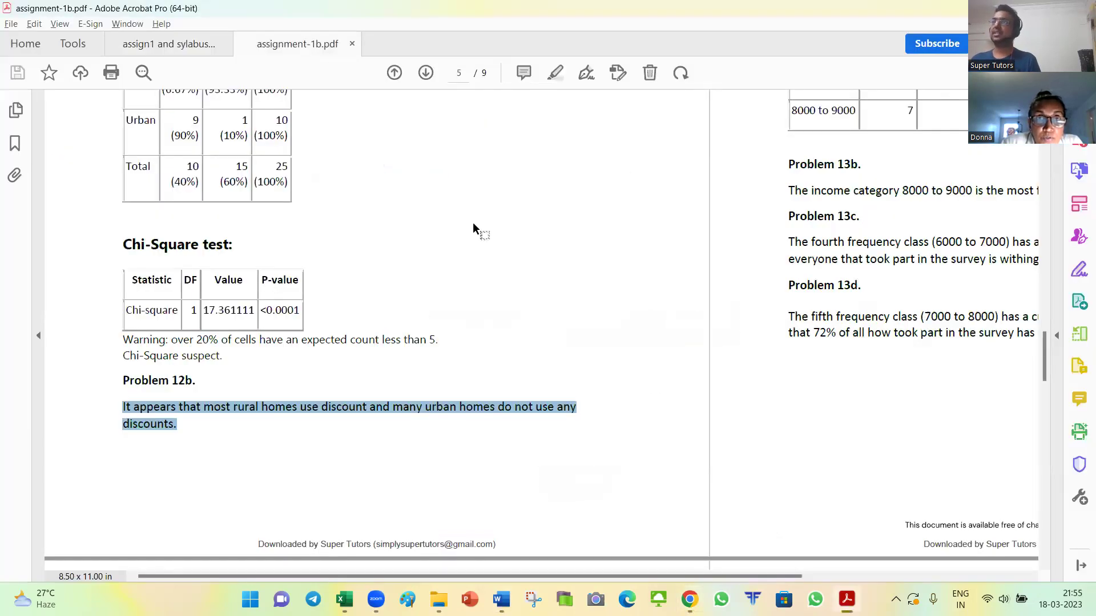
left_click(178, 48)
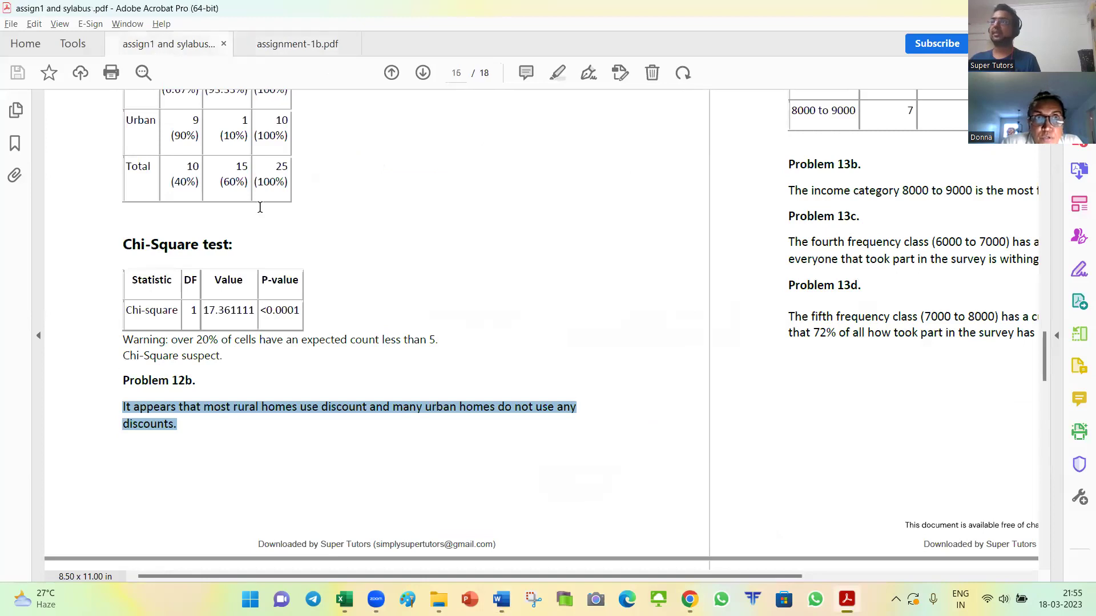
scroll(374, 380, "down", 3)
scroll(367, 359, "down", 2, "ctrl")
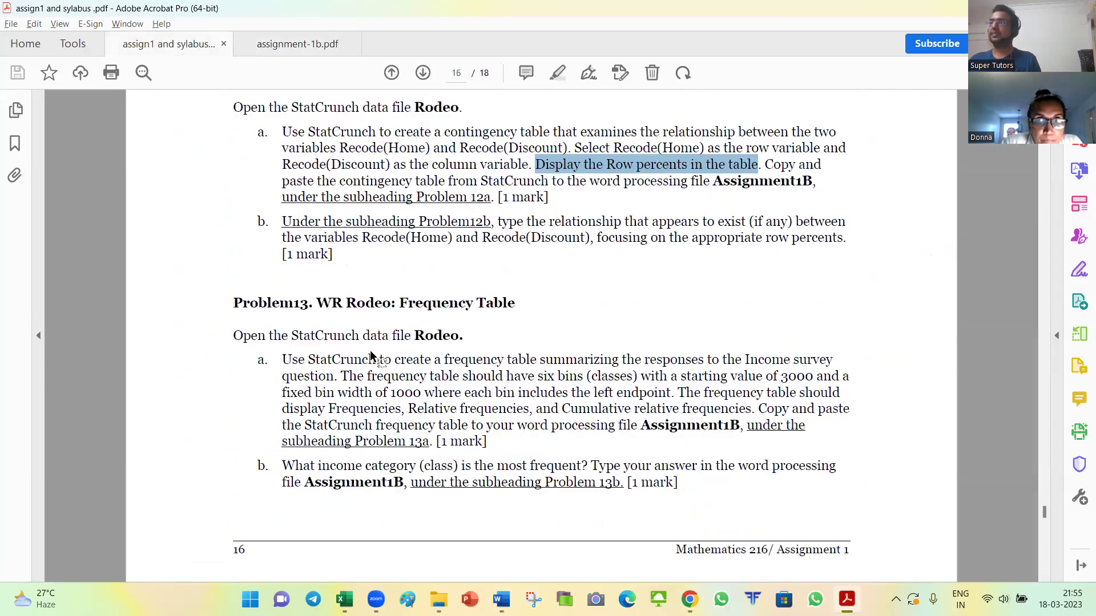
scroll(275, 349, "up", 1, "ctrl")
scroll(275, 348, "down", 2)
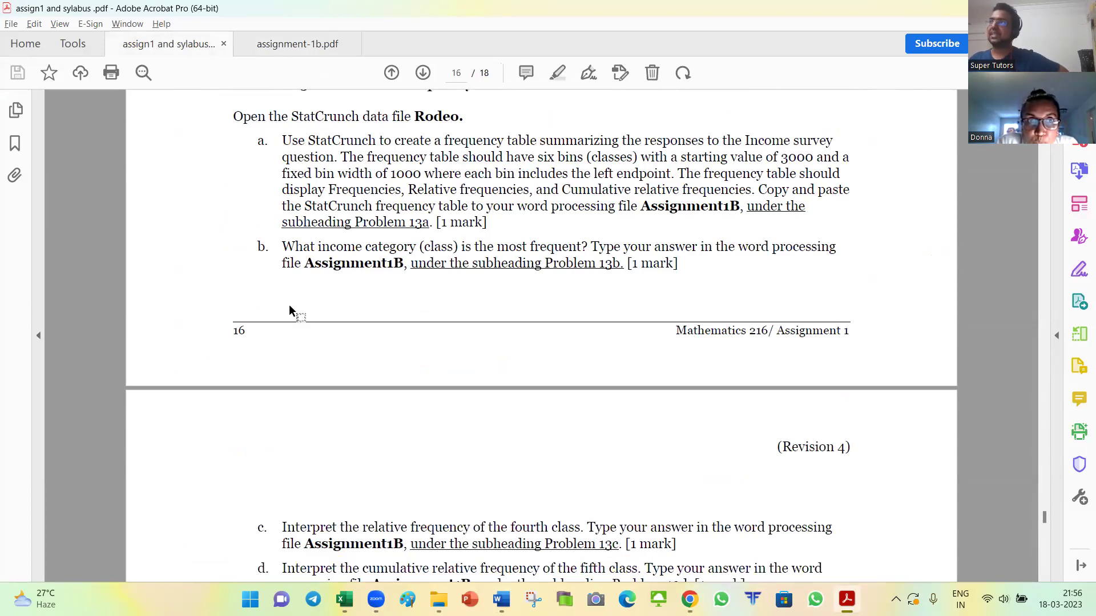
scroll(402, 140, "down", 1)
scroll(431, 259, "up", 2)
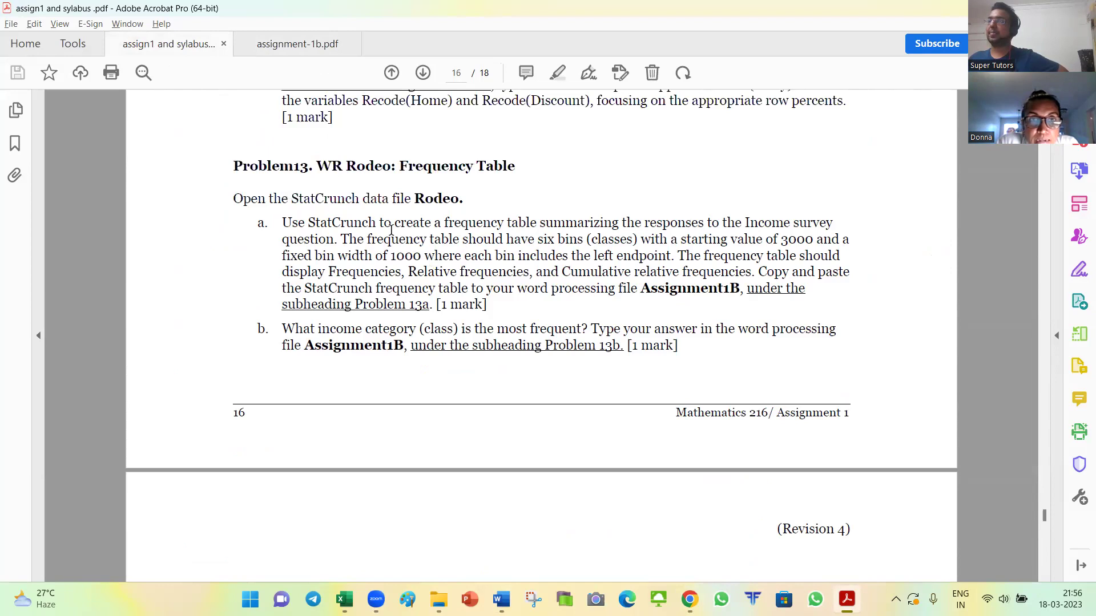
scroll(391, 230, "down", 10)
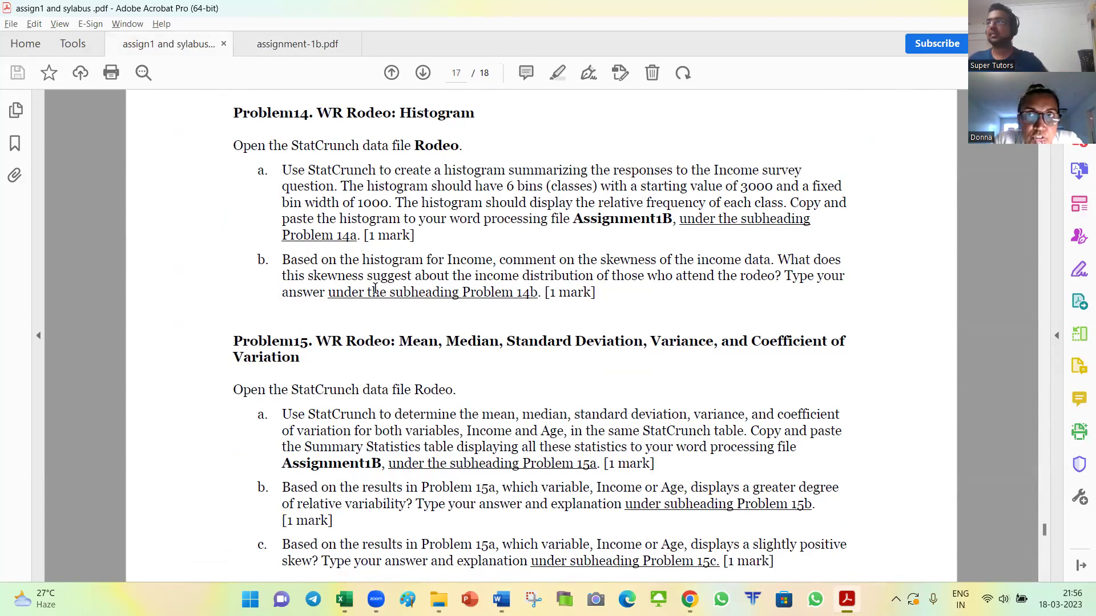
key("alt+Left")
key("super+Tab")
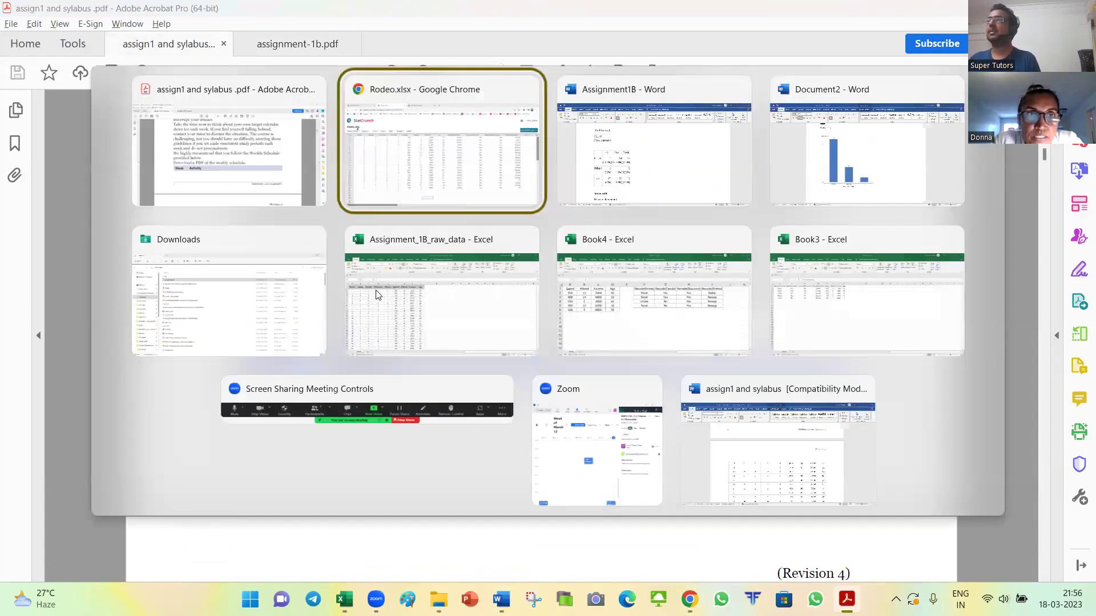
Step: Return to the Rodeo.xlsx data in Chrome, then go via My Data sets to the StatCrunch home page
key("Return")
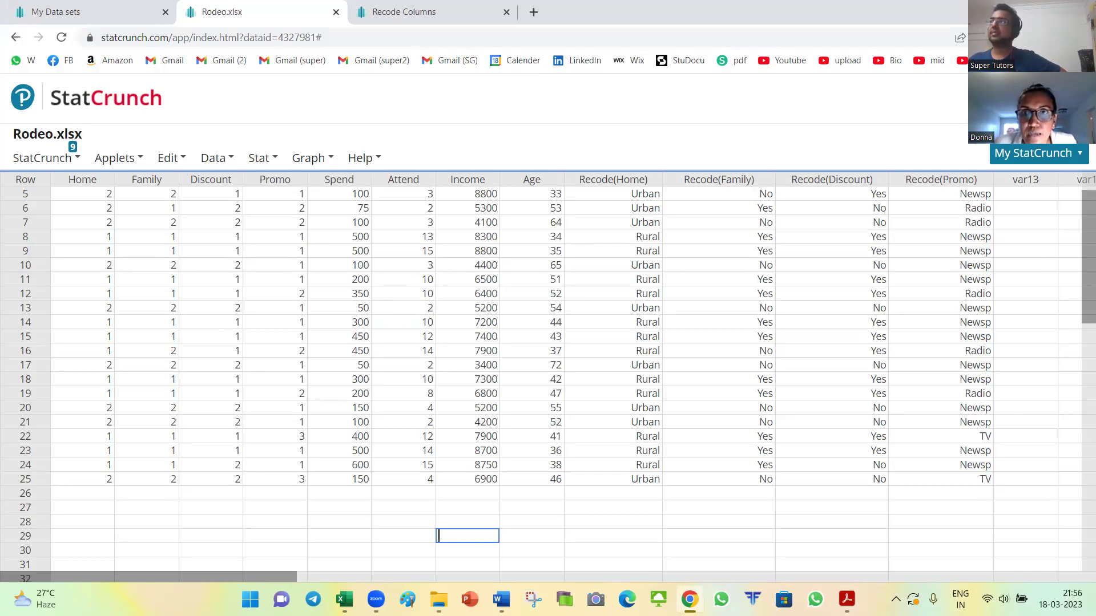
left_click(367, 519)
left_click(277, 513)
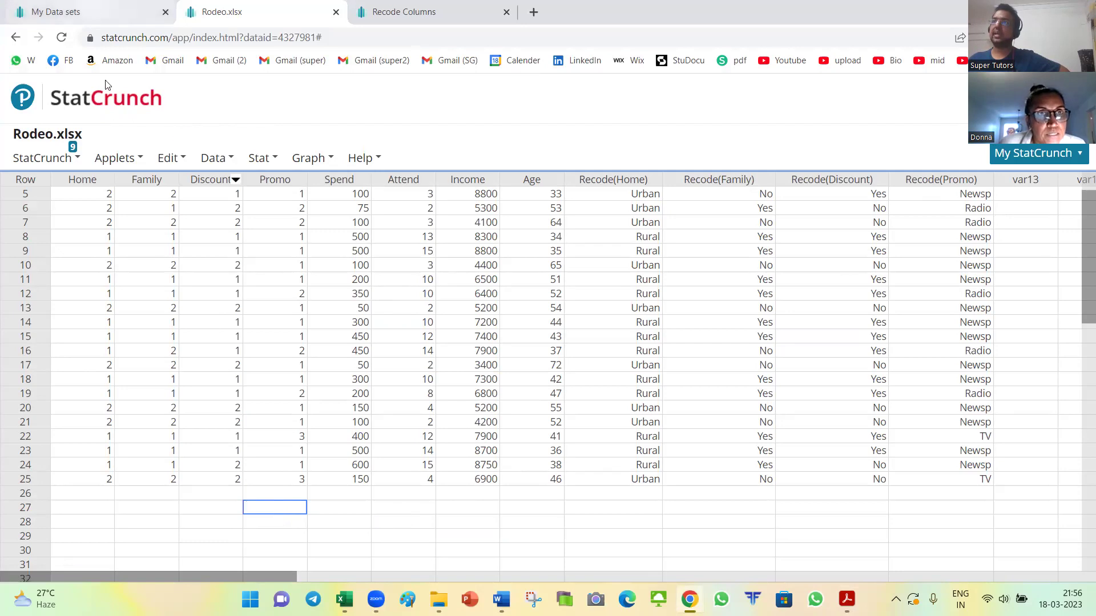
left_click(91, 13)
left_click(189, 136)
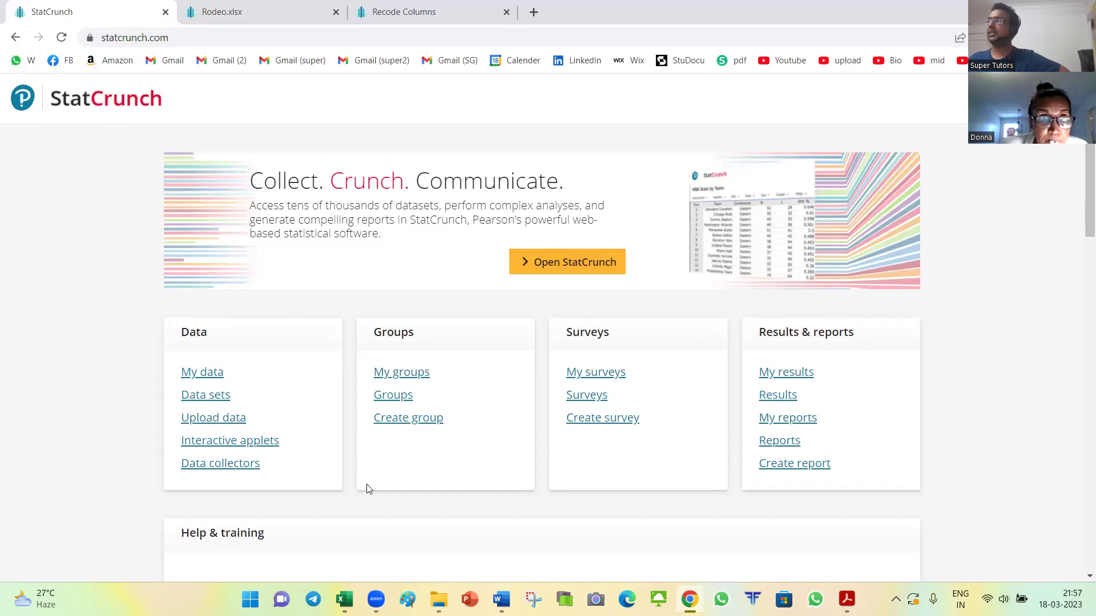
Step: Open Rodeo.xlsx from My data sets in a second tab, alongside the recoded-column tab
left_click(202, 374)
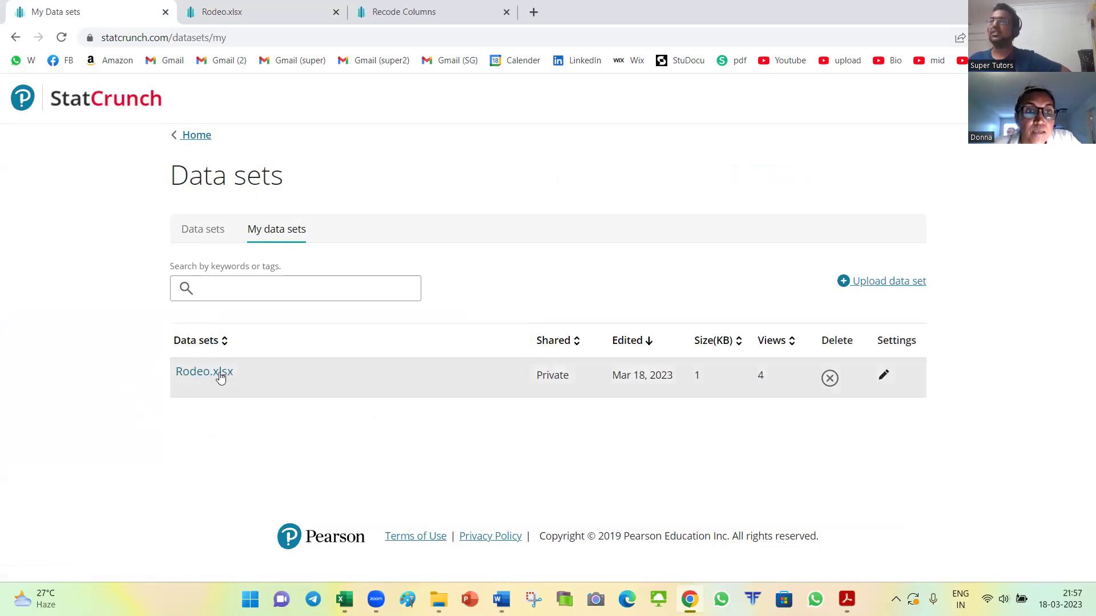
left_click(192, 23)
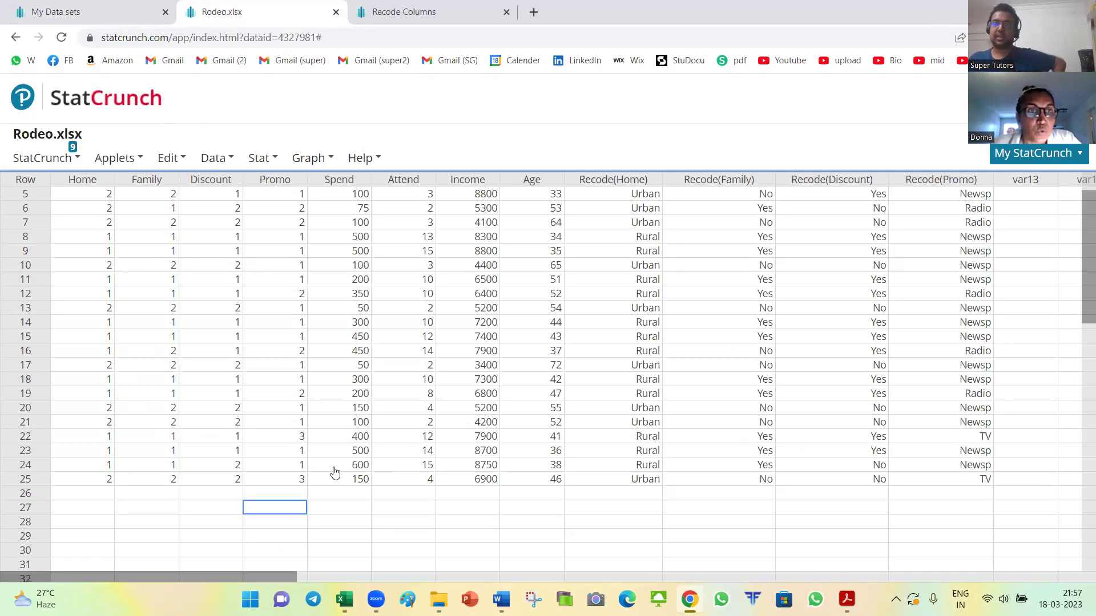
left_click(165, 22)
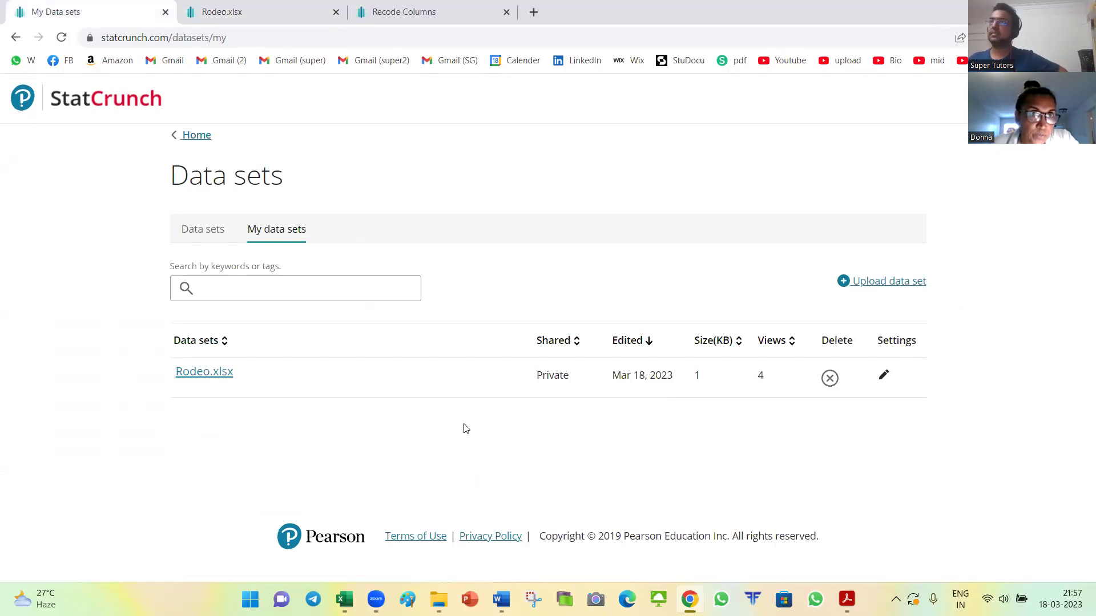
left_click(177, 136)
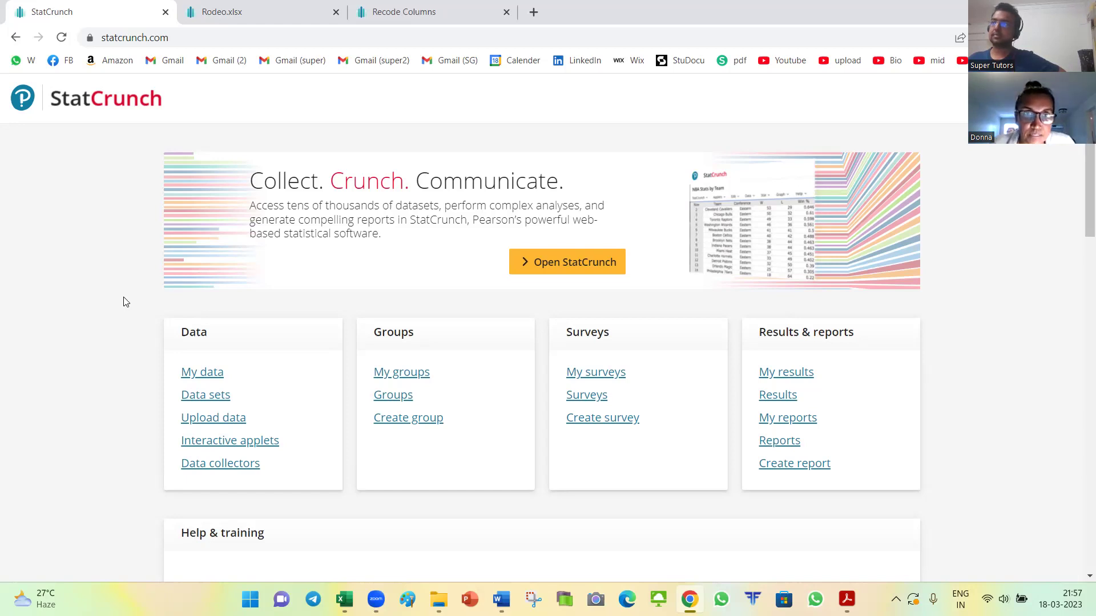
left_click(192, 13)
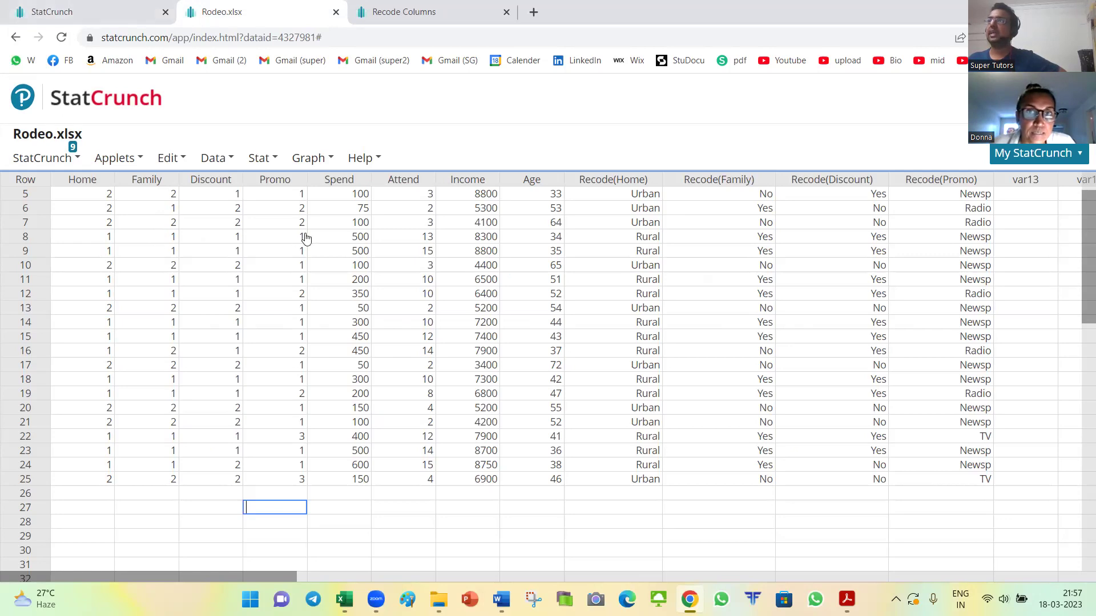
left_click(126, 107)
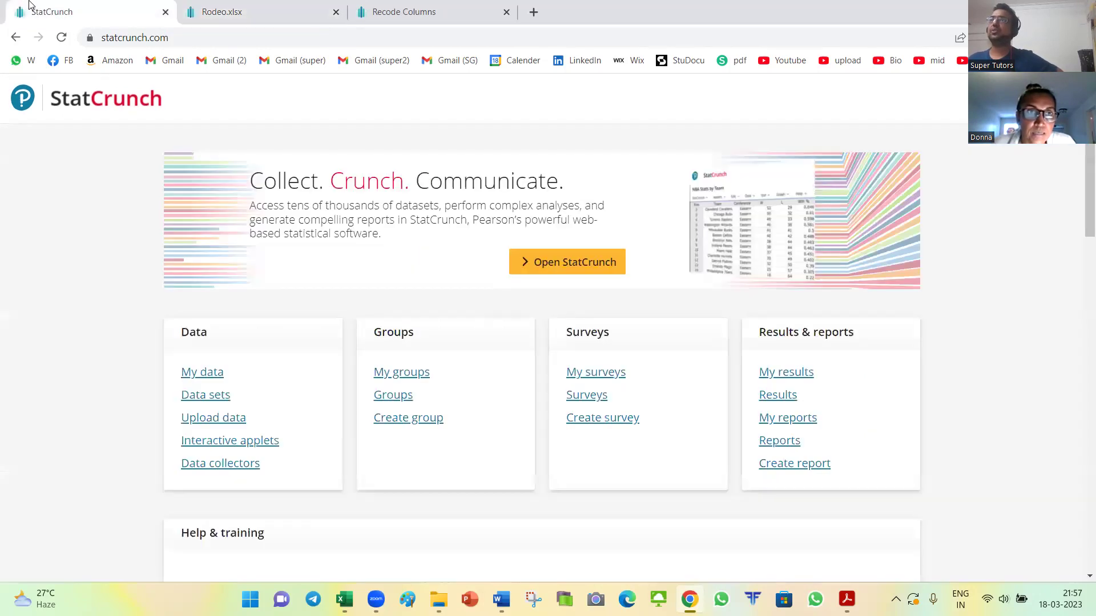
left_click(204, 372)
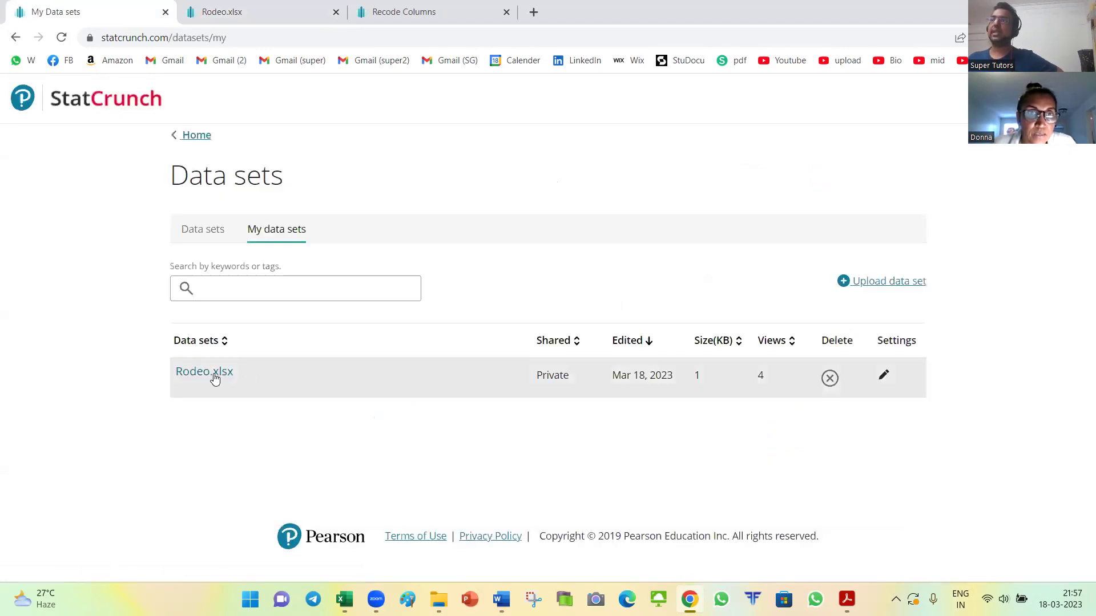
left_click(191, 374)
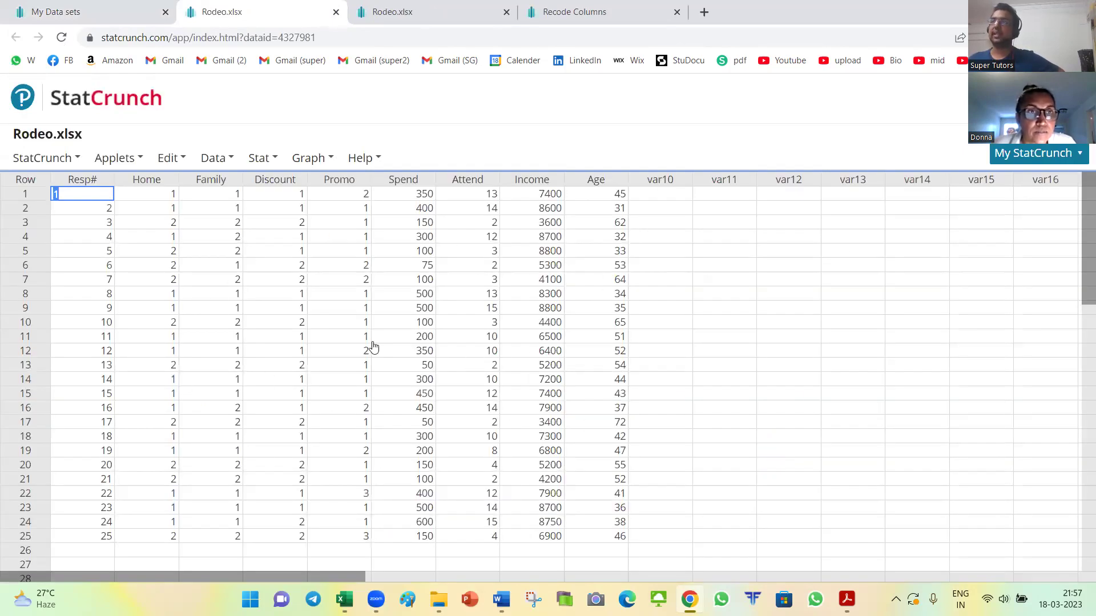
key("ctrl+Tab")
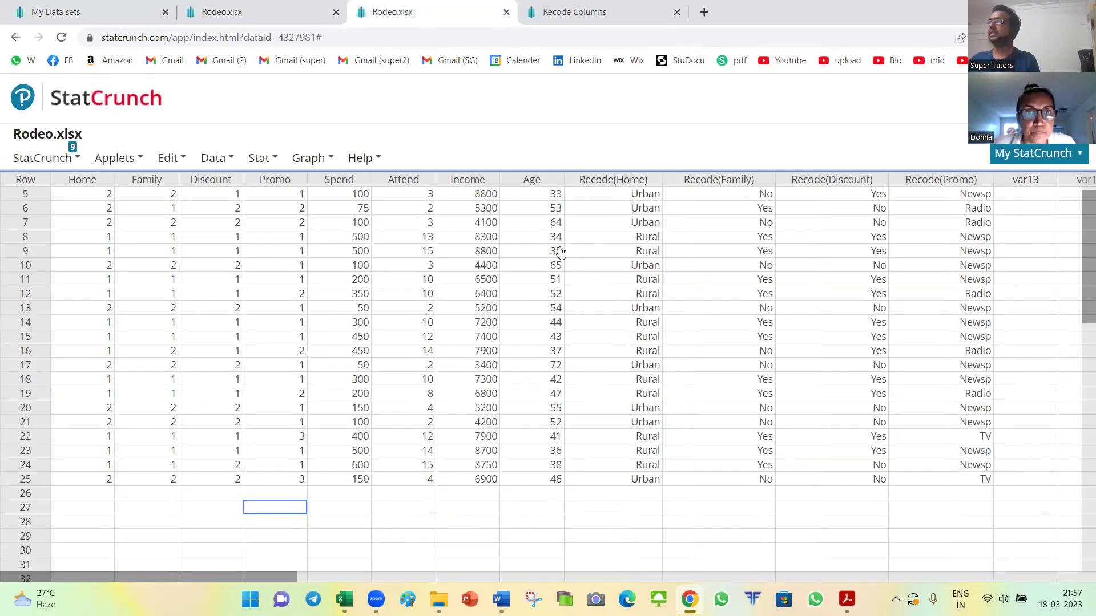
Step: Browse the StatCrunch, Help, Graph and Stat menus, then return to the StatCrunch home page
left_click(1038, 154)
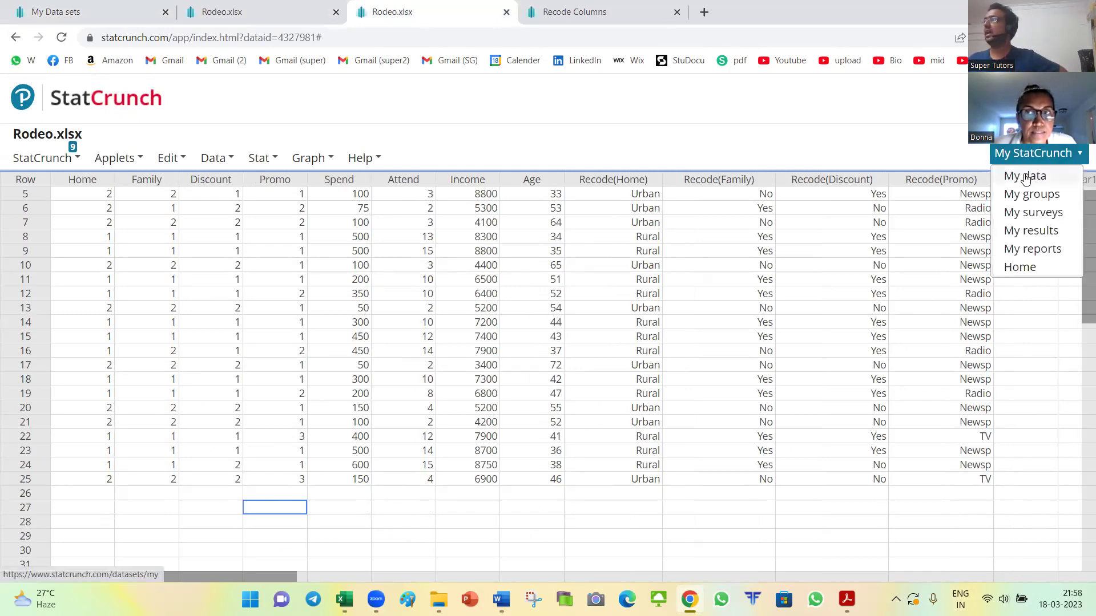
left_click(70, 161)
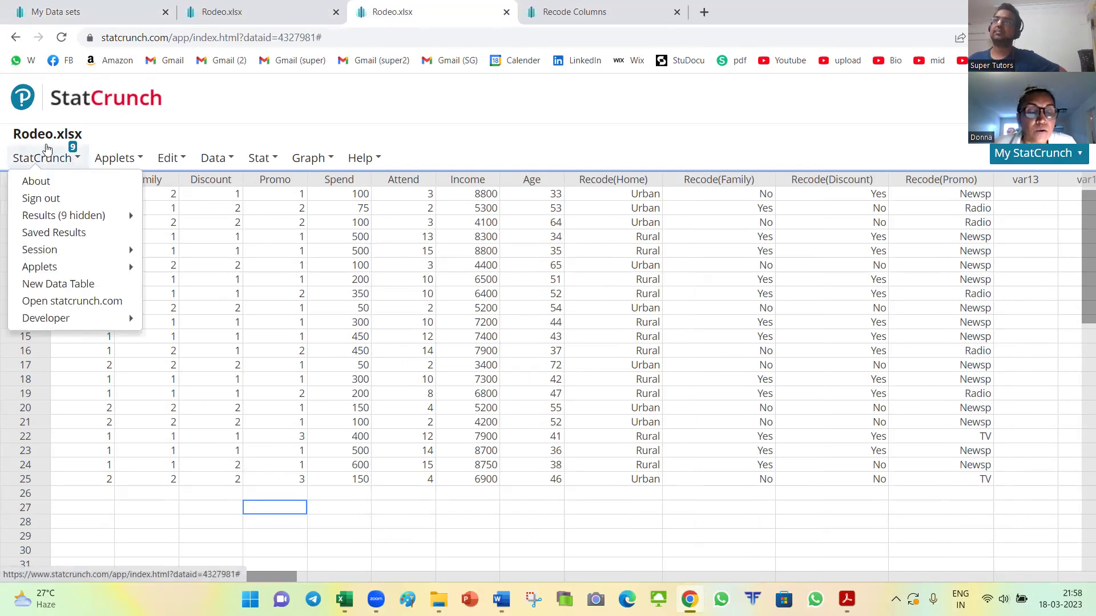
left_click(44, 135)
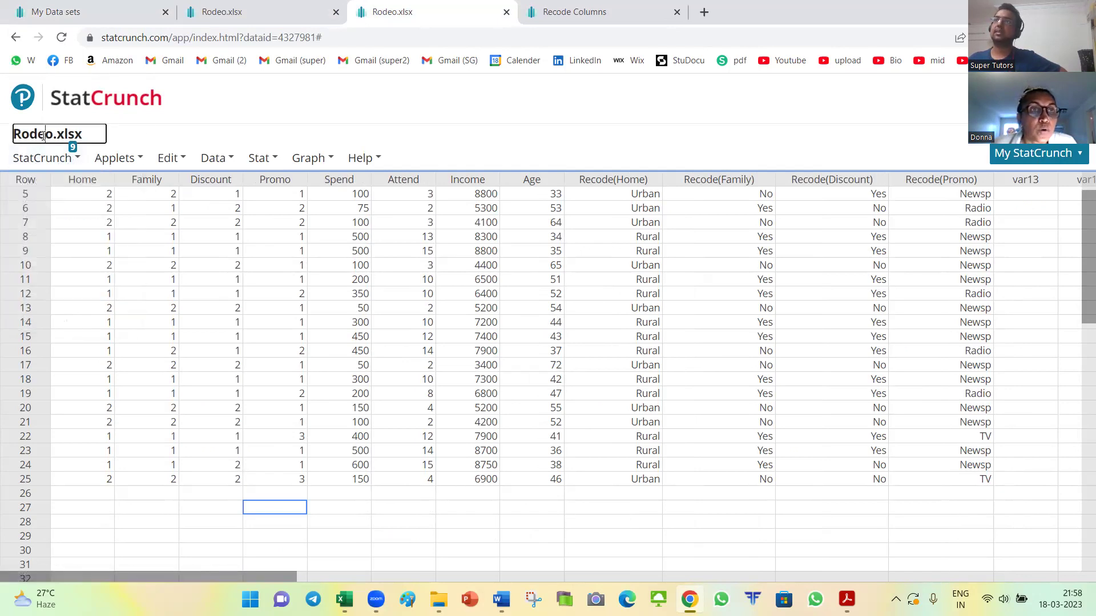
left_click(377, 157)
left_click(323, 163)
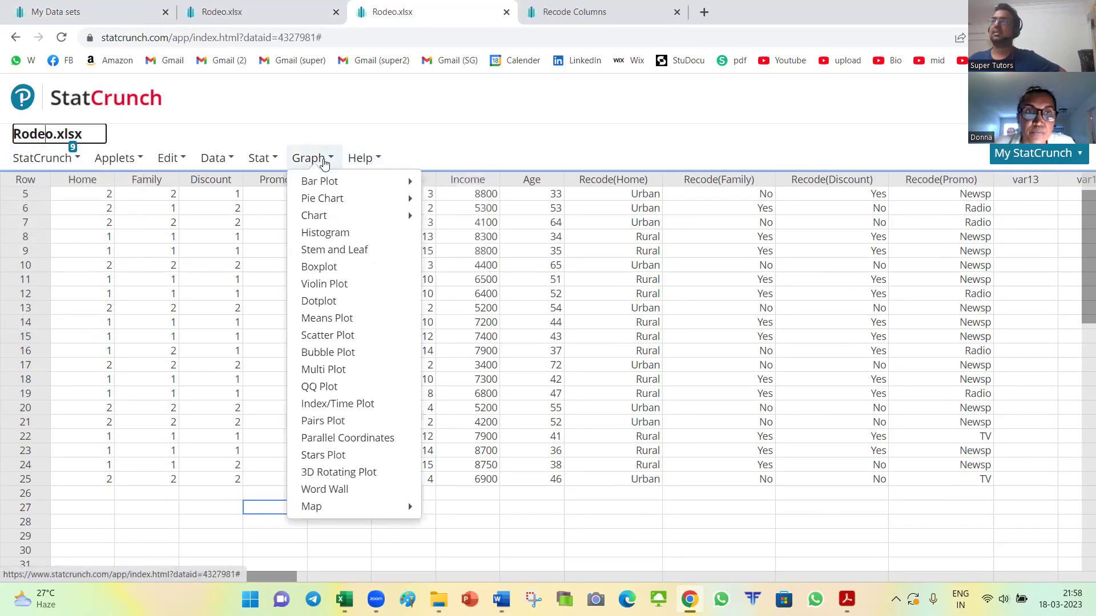
left_click(275, 162)
left_click(479, 521)
left_click(608, 521)
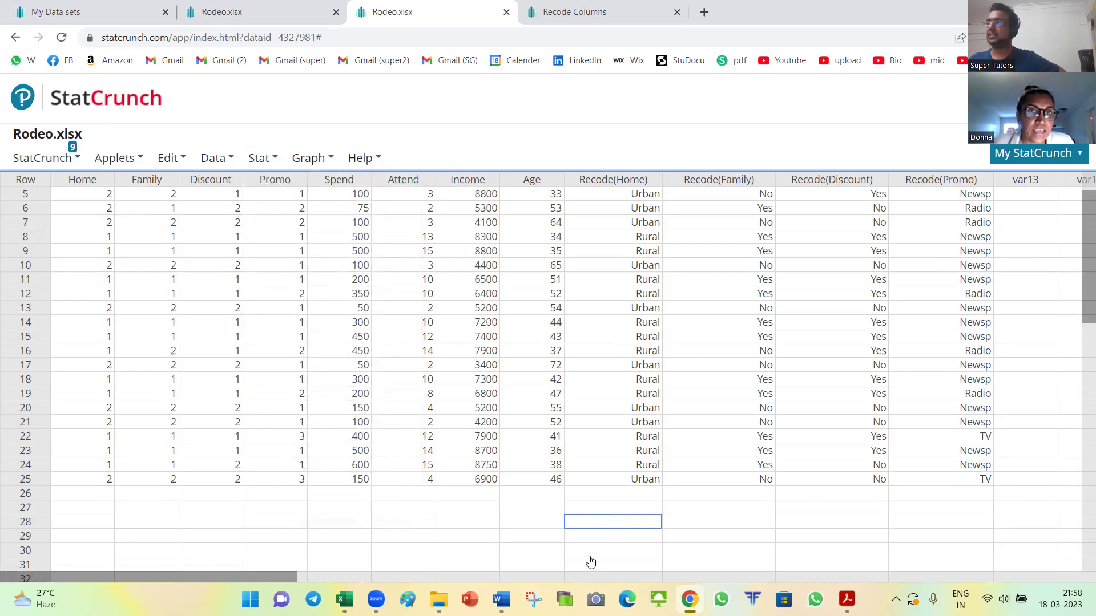
left_click(103, 11)
left_click(197, 137)
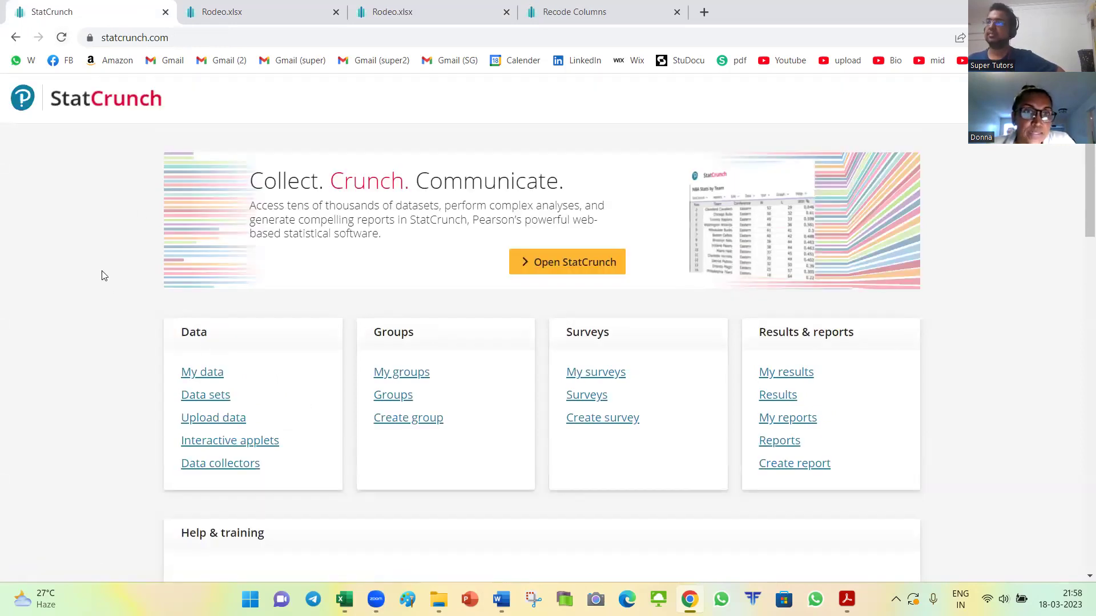
Step: Open Rodeo.xlsx from the My data list in a new tab, showing the original Resp# to Age columns
scroll(103, 275, "down", 1)
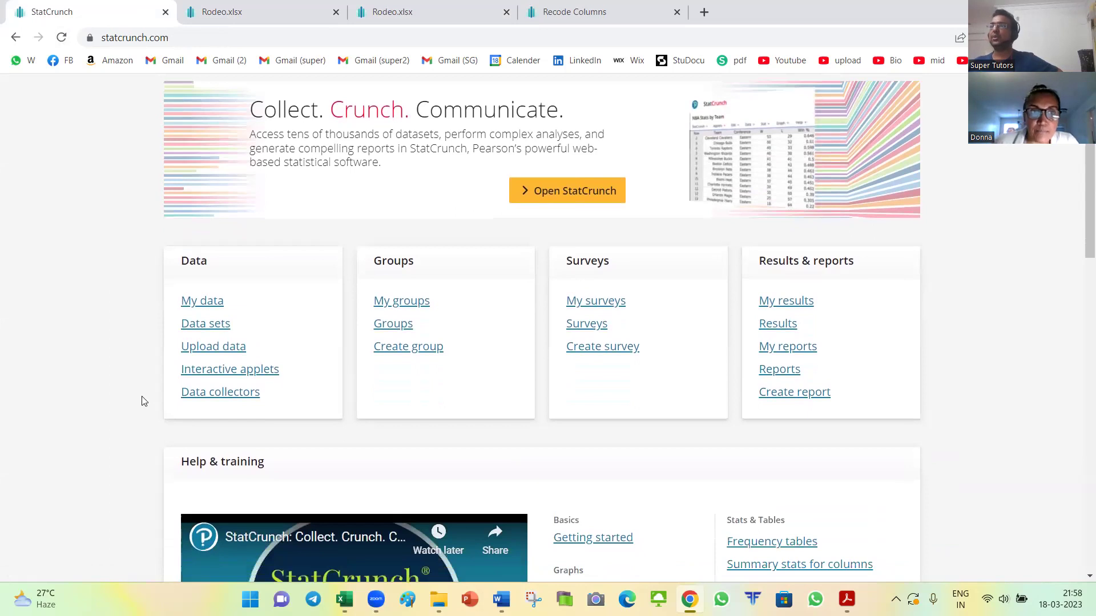
scroll(131, 325, "down", 2)
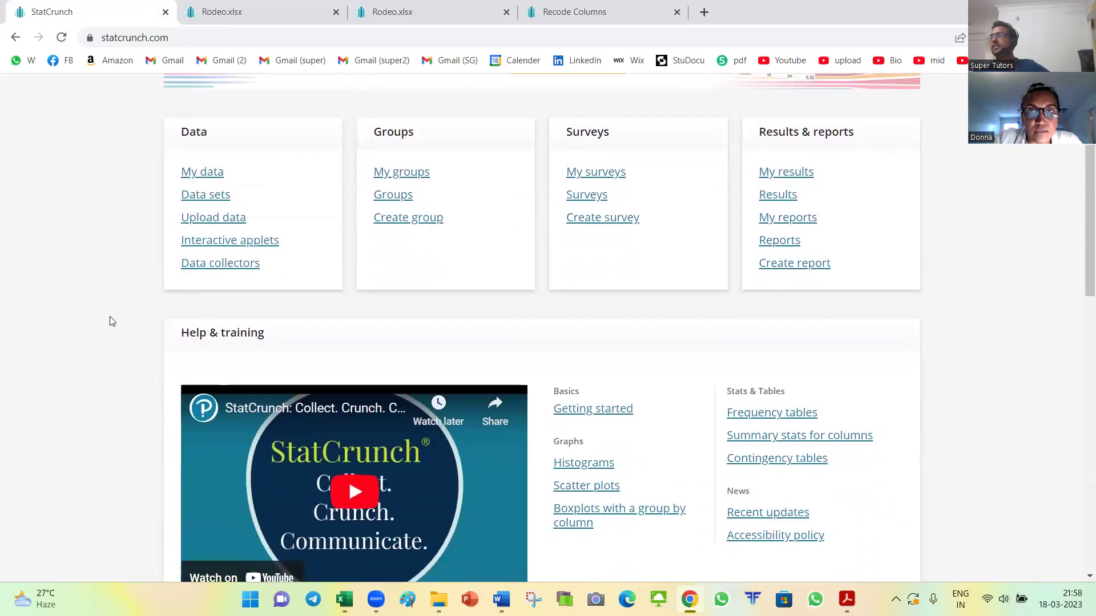
scroll(113, 321, "up", 2)
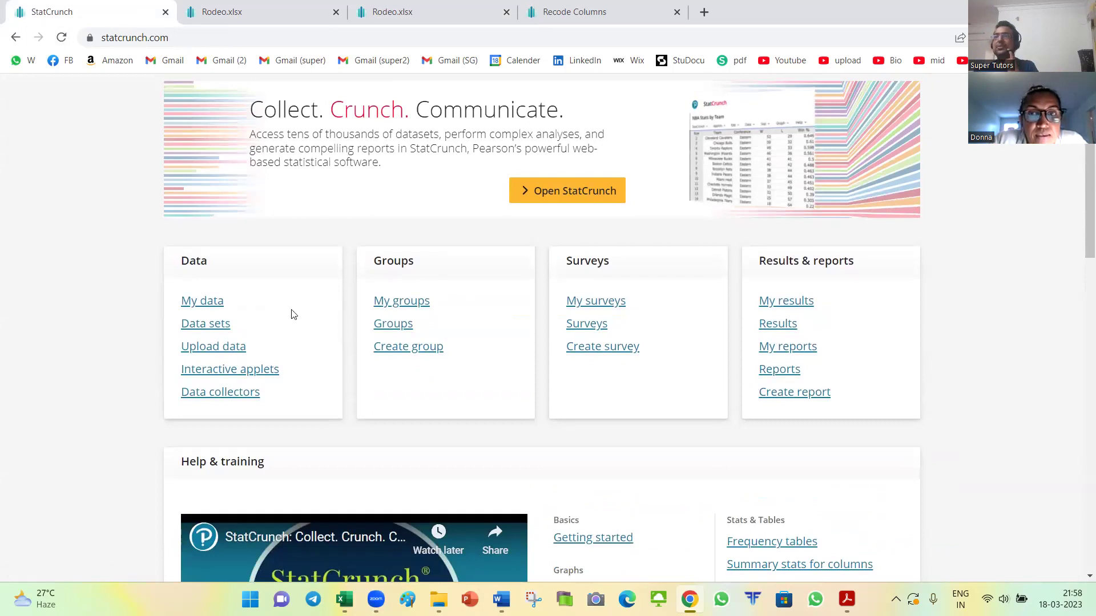
left_click(214, 302)
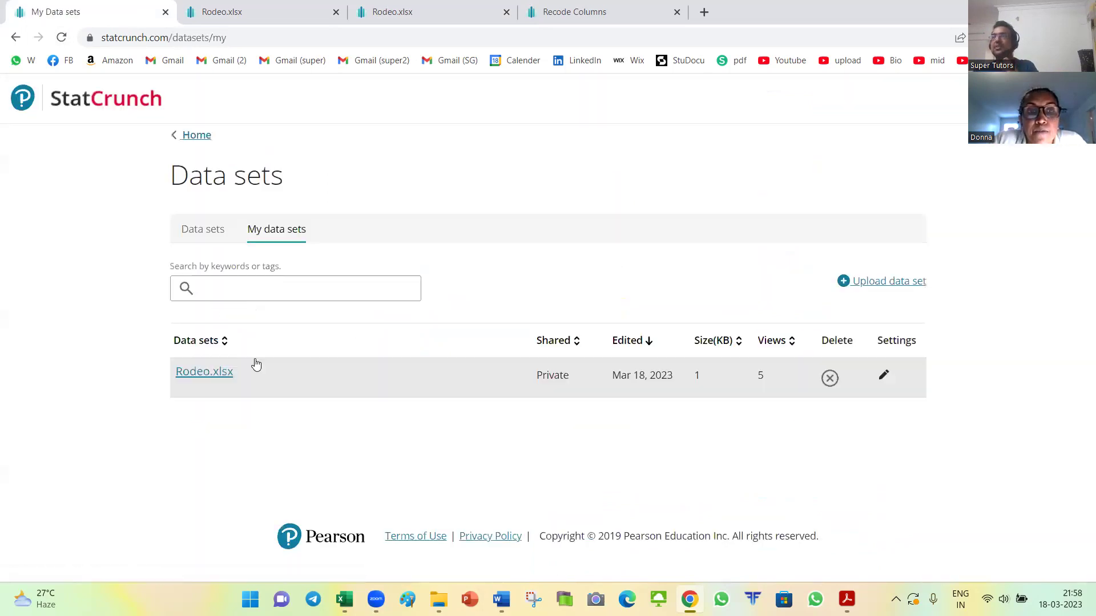
left_click(205, 373)
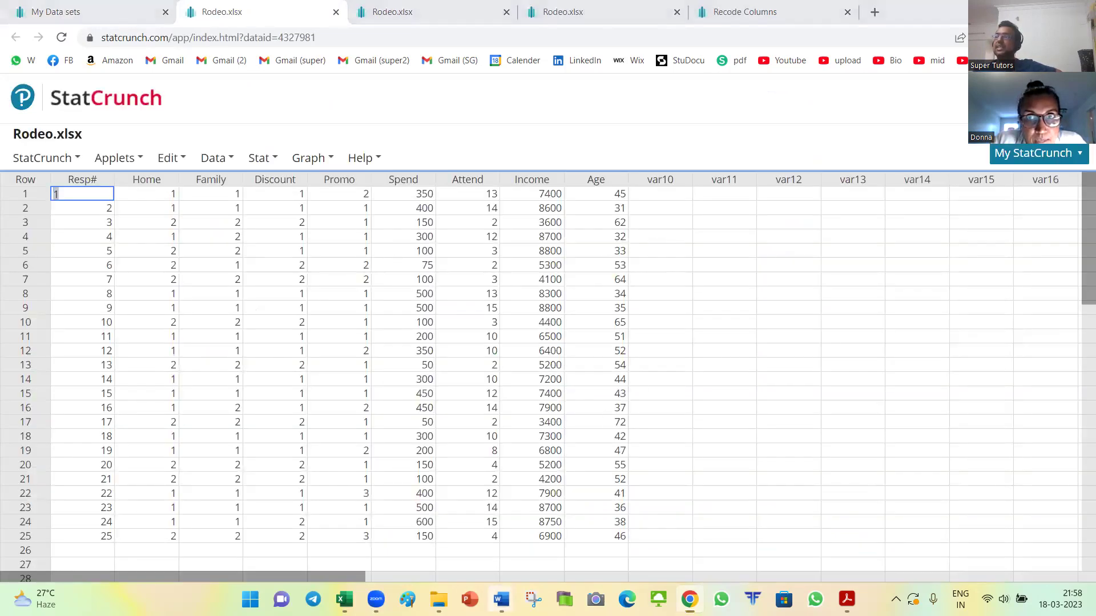
mouse_move(501, 599)
left_click(494, 535)
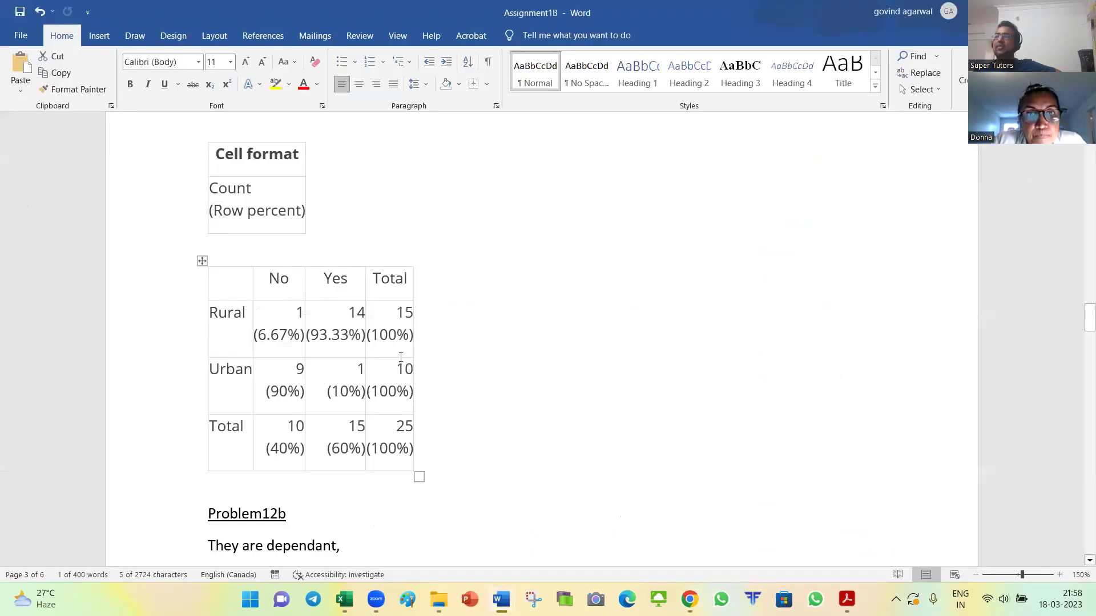
scroll(400, 358, "down", 10)
scroll(402, 355, "down", 15)
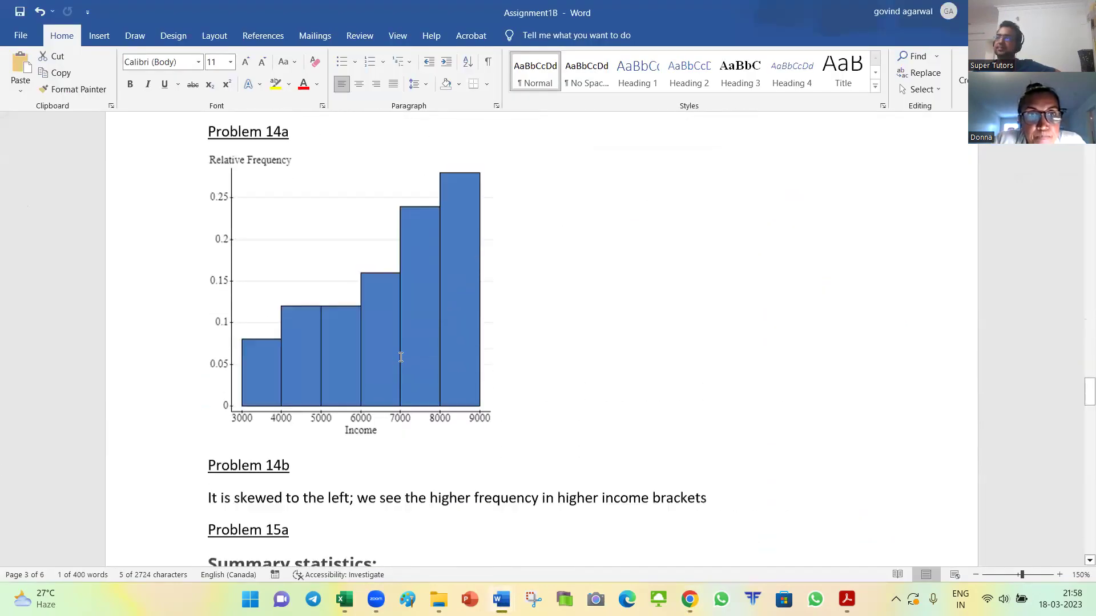
scroll(400, 358, "down", 9)
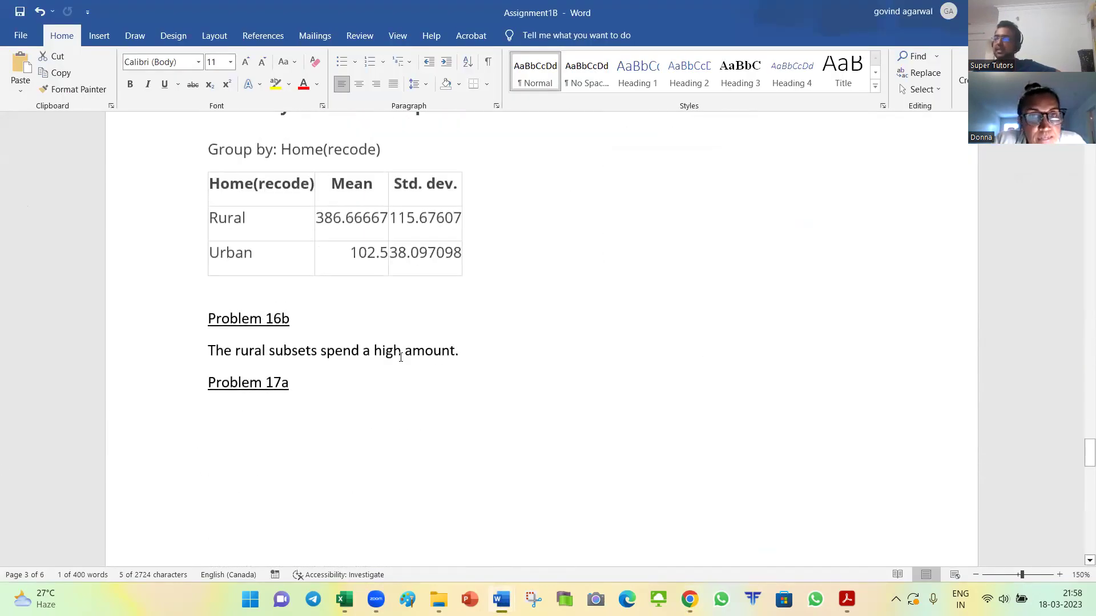
scroll(399, 360, "up", 5)
scroll(400, 361, "up", 7)
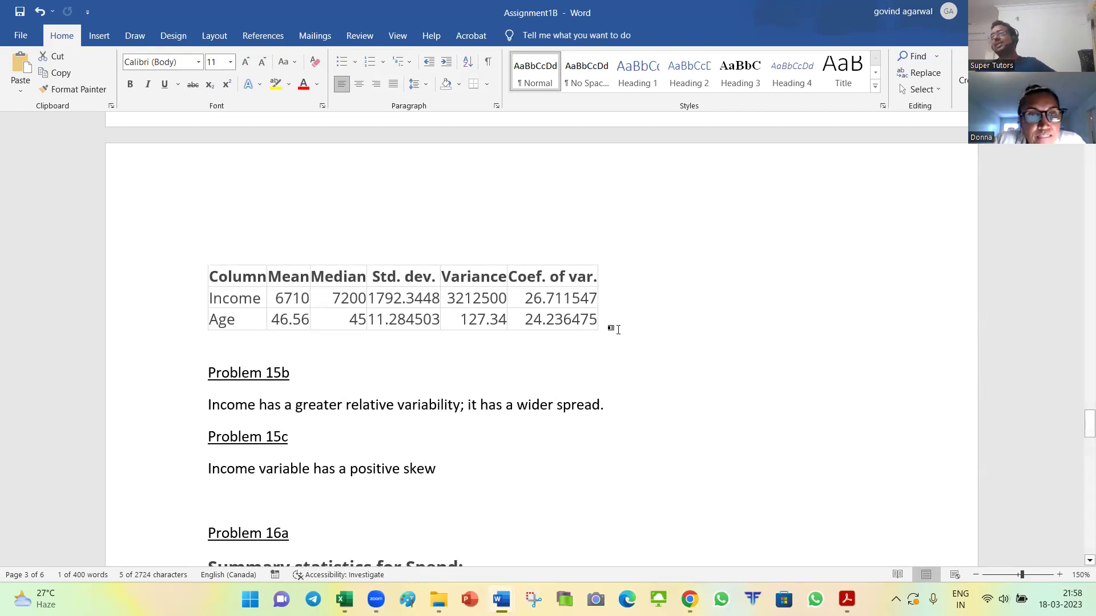
scroll(612, 355, "up", 15)
scroll(612, 356, "up", 15)
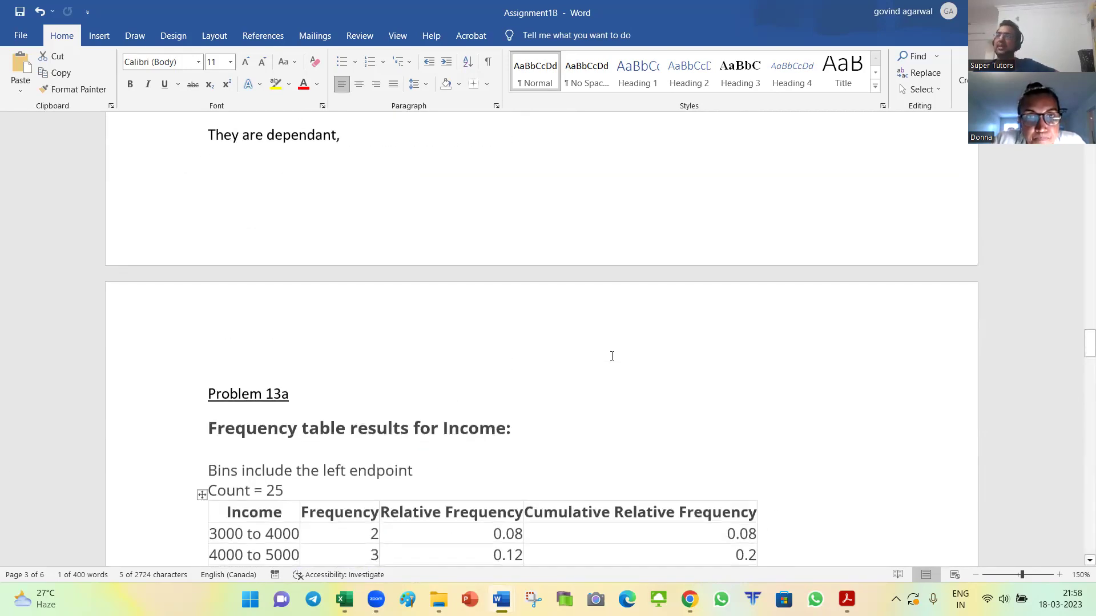
scroll(612, 356, "up", 12)
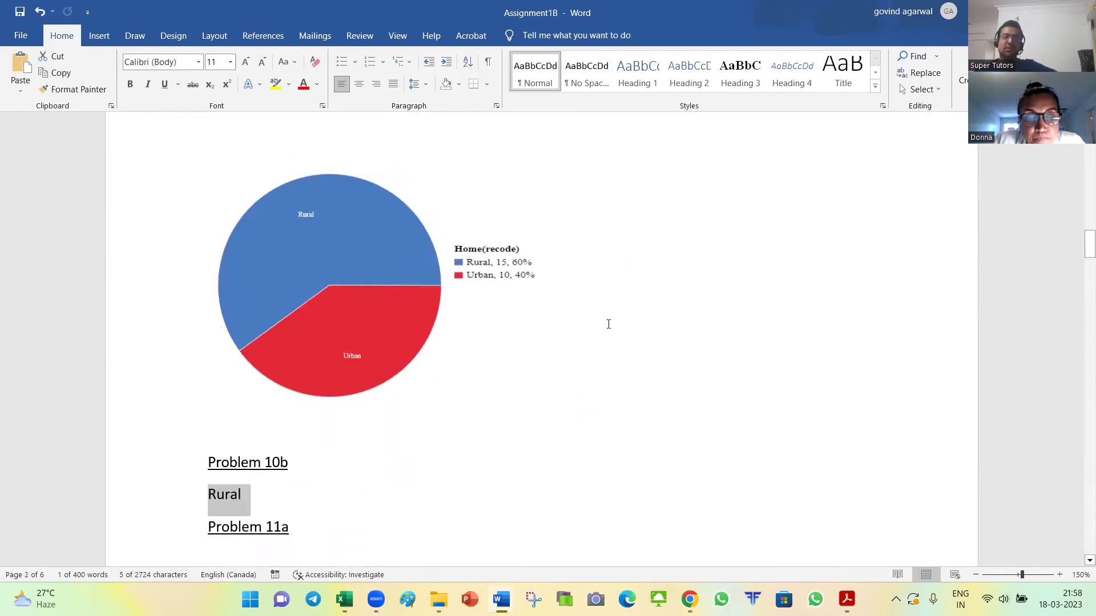
scroll(455, 286, "down", 8)
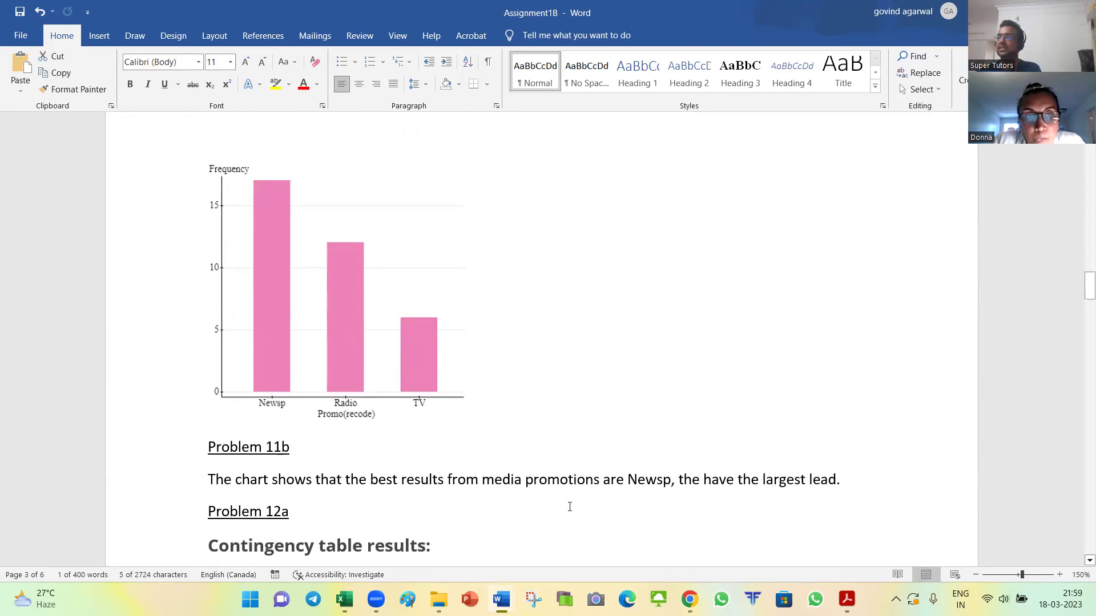
left_click(689, 600)
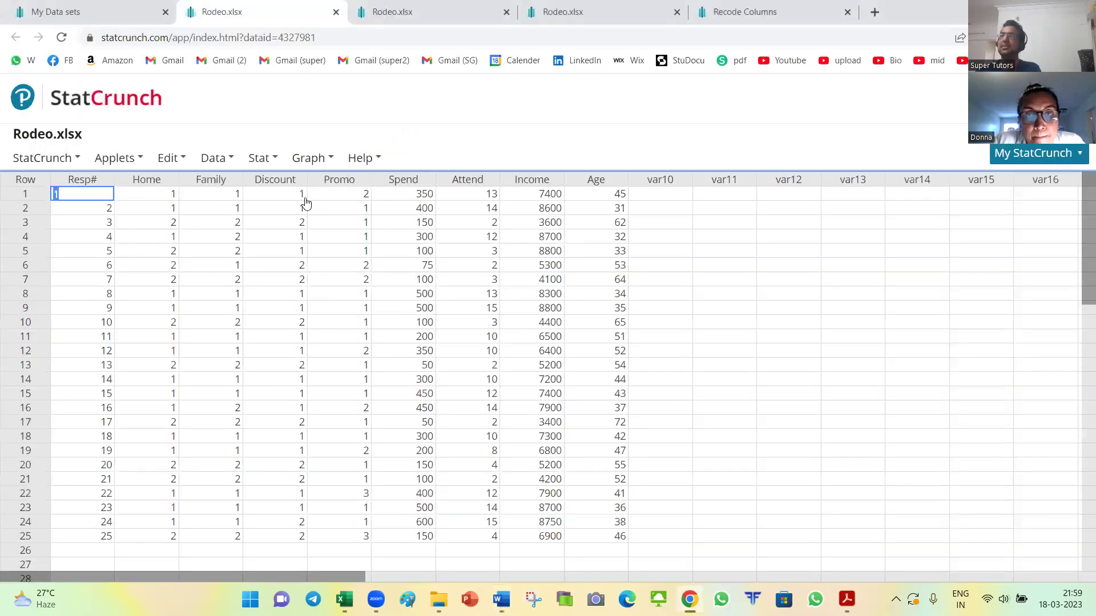
Step: Browse the Graph and Results menus and return to the Rodeo.xlsx tab with recoded columns
left_click(311, 159)
mouse_move(330, 201)
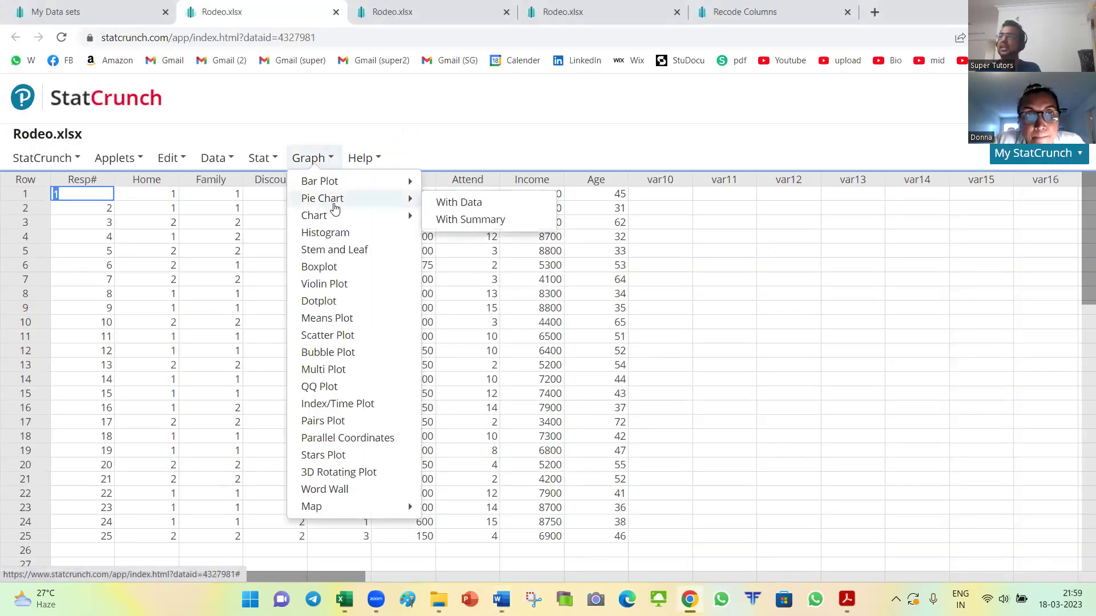
mouse_move(366, 215)
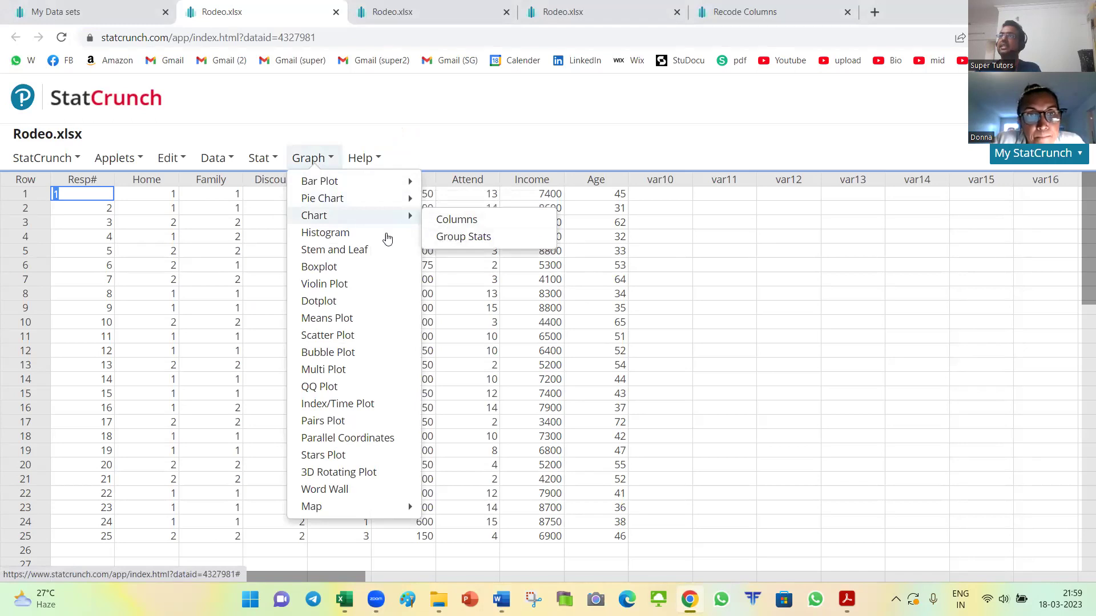
left_click(66, 158)
key("ctrl+Tab")
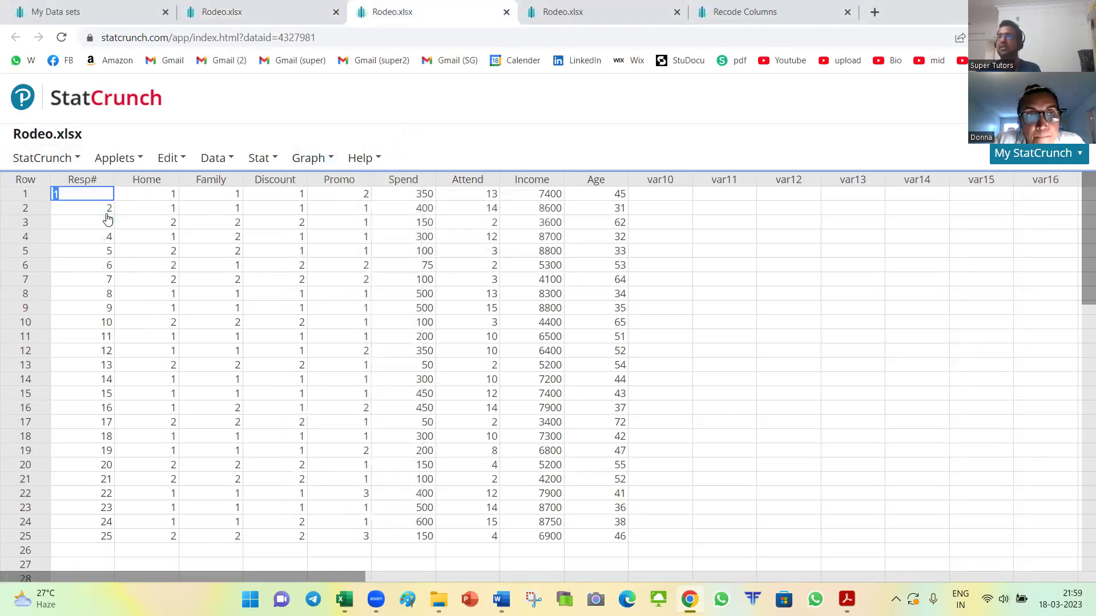
left_click(185, 13)
key("ctrl+Tab")
key("ctrl+Tab")
key("ctrl+Tab")
key("ctrl+shift+Tab")
Step: Reopen the saved Recode(Home) pie chart, view its edit settings, cancel, and close it
left_click(67, 160)
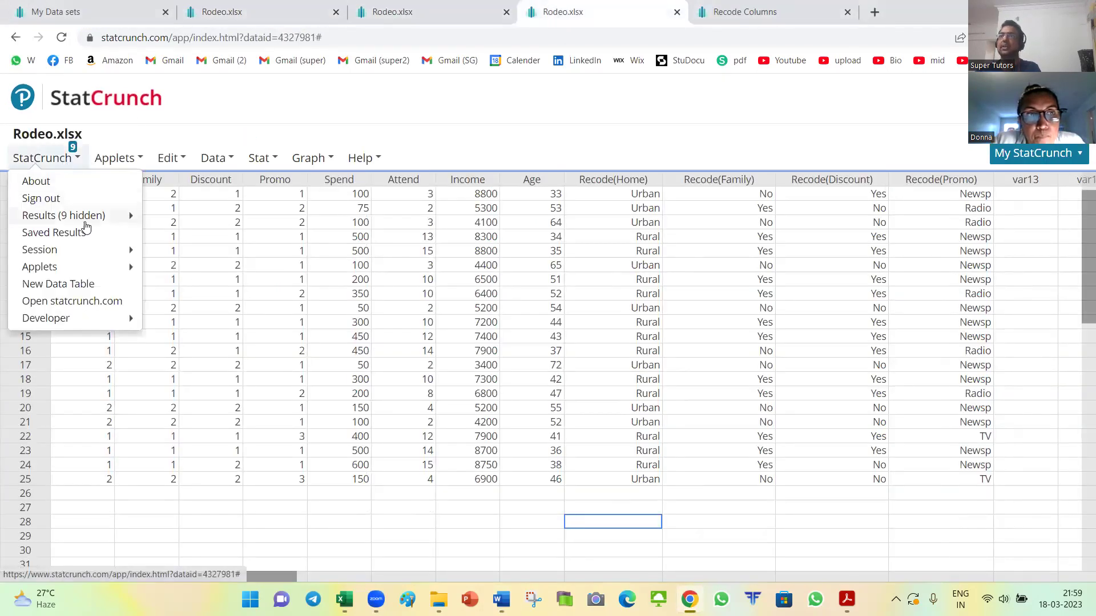
mouse_move(137, 218)
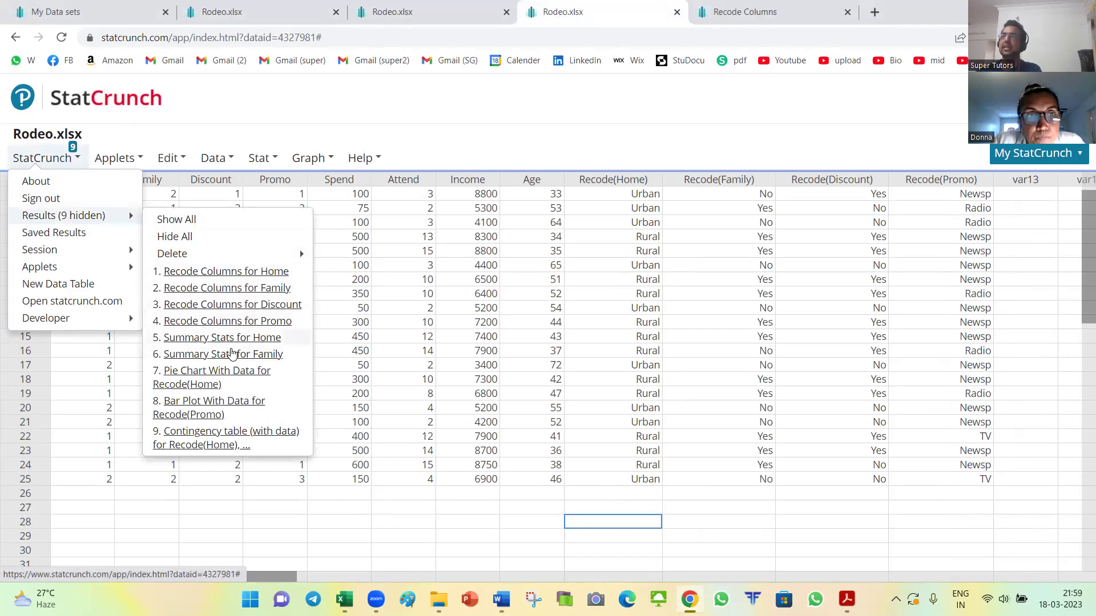
left_click(191, 378)
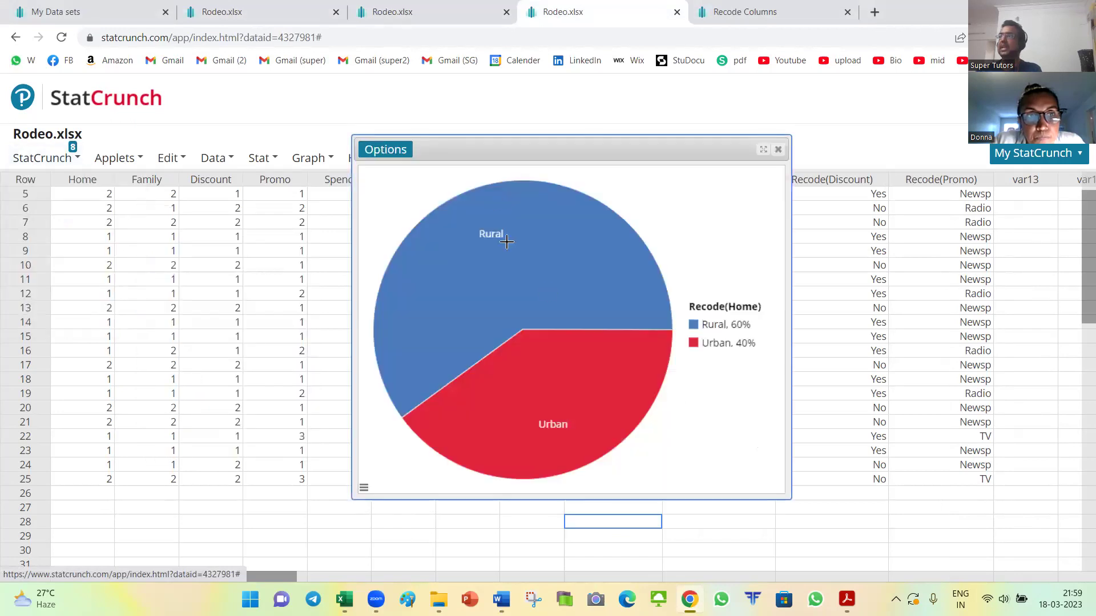
left_click(383, 149)
left_click(383, 169)
scroll(585, 309, "down", 3)
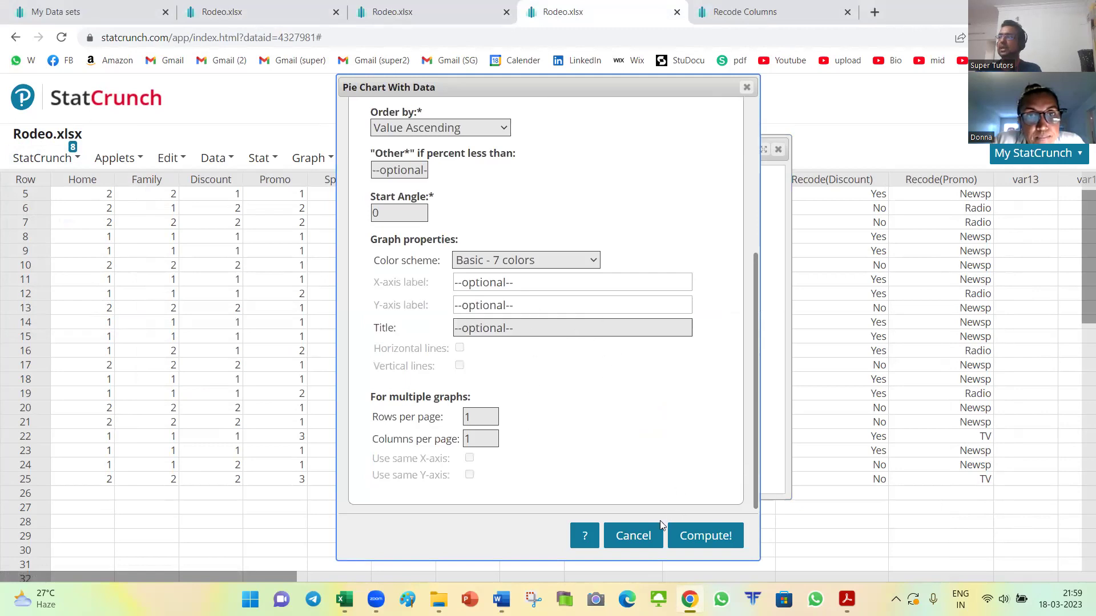
left_click(639, 534)
left_click(778, 150)
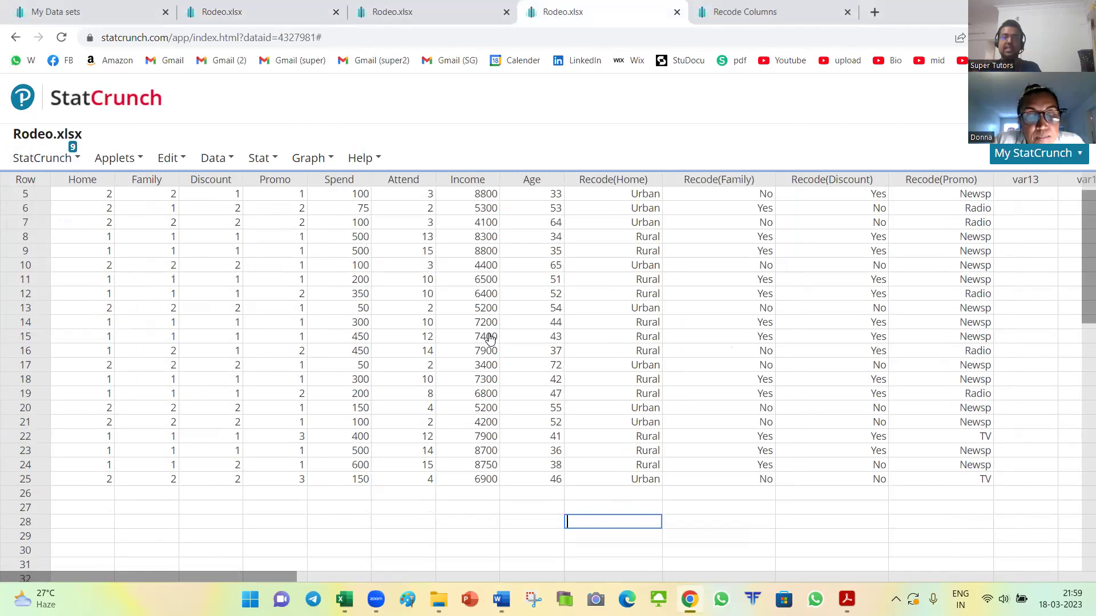
Step: Bring Word's Assignment1B document forward, then the assign1 and sylabus PDF
left_click(403, 293)
left_click(403, 351)
left_click(405, 508)
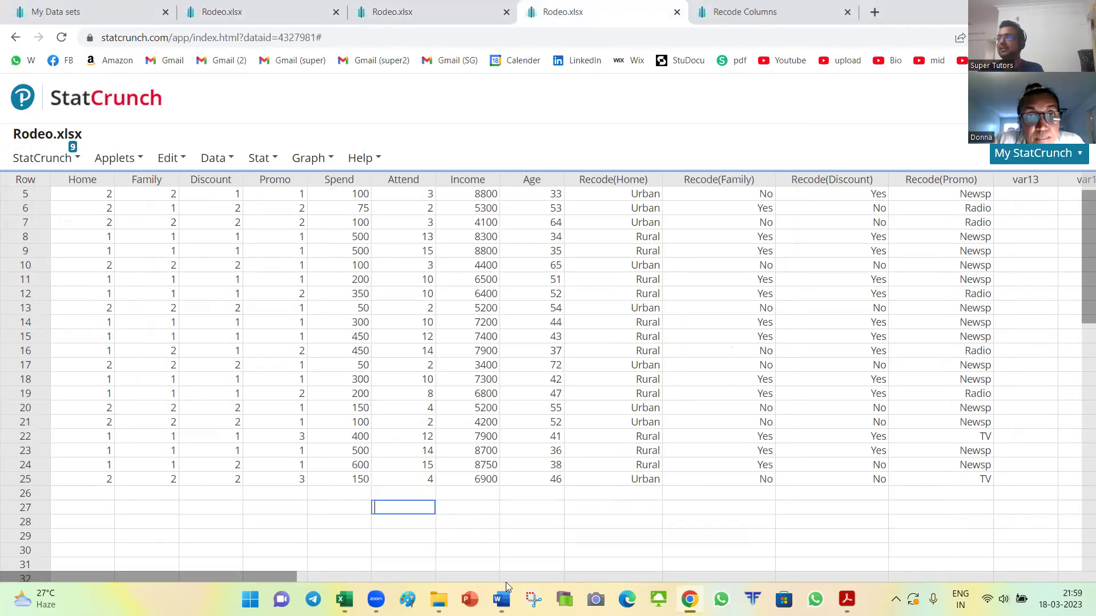
mouse_move(501, 600)
left_click(505, 546)
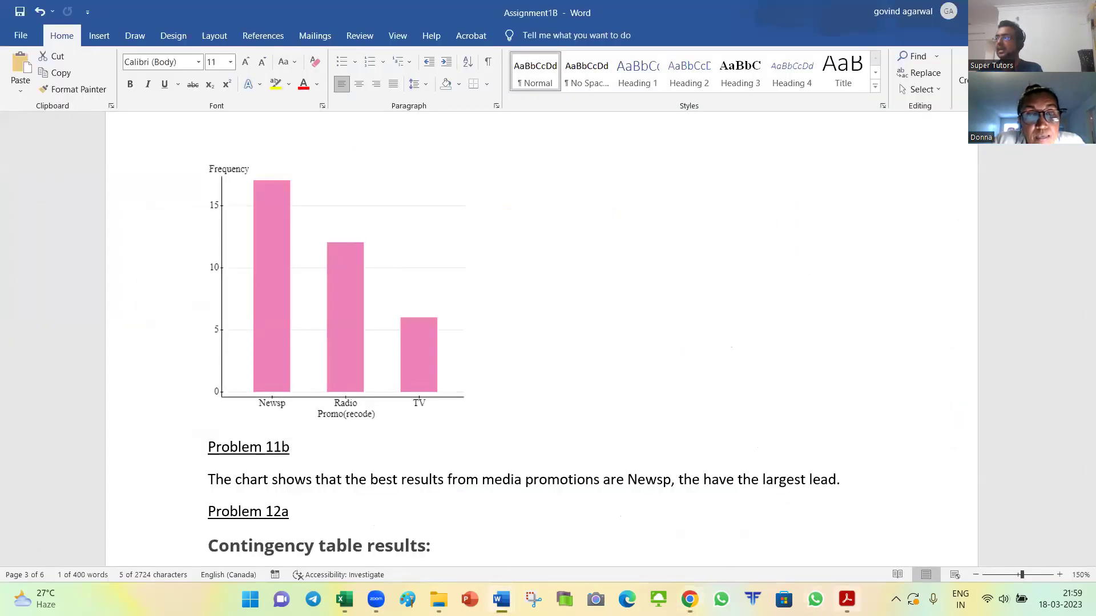
mouse_move(831, 597)
left_click(744, 508)
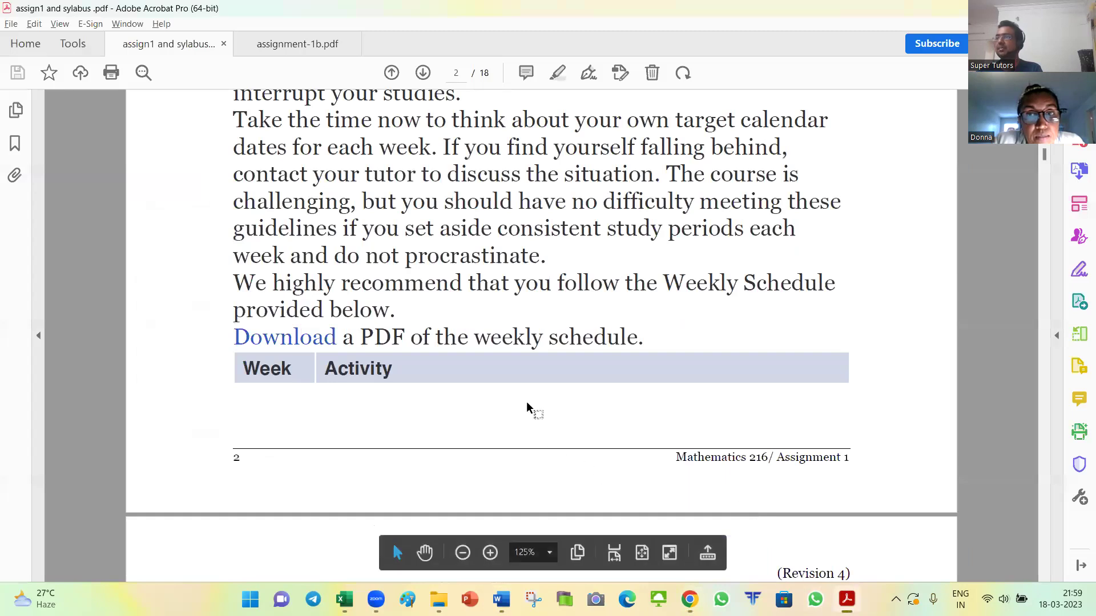
Step: Switch between the two PDF tabs, then scroll assign1 and sylabus.pdf down through the Rodeo tasks
left_click(291, 55)
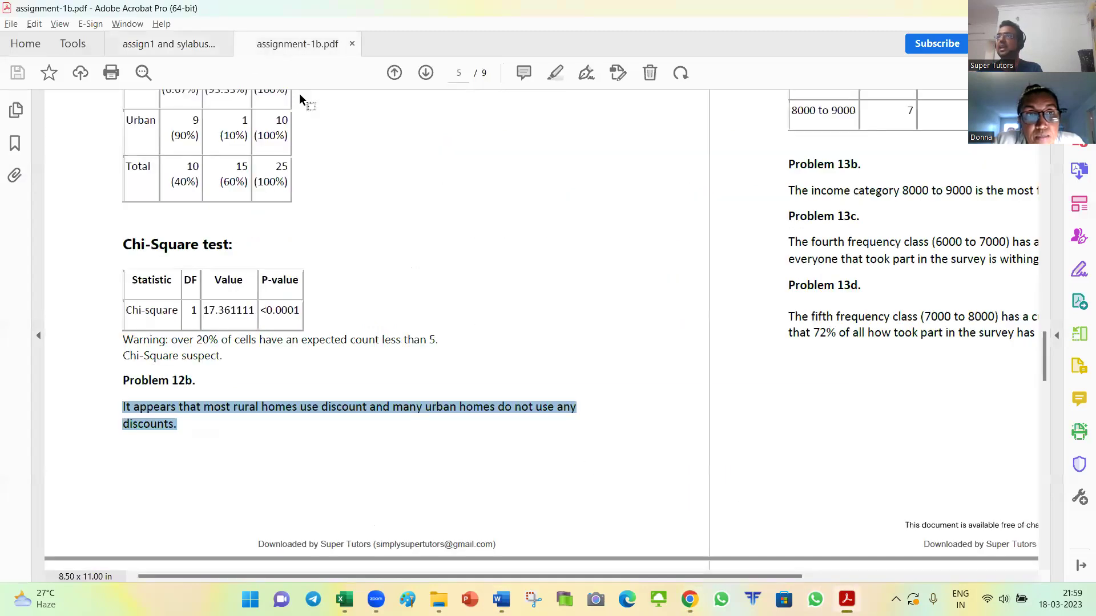
left_click(194, 45)
scroll(363, 257, "down", 5)
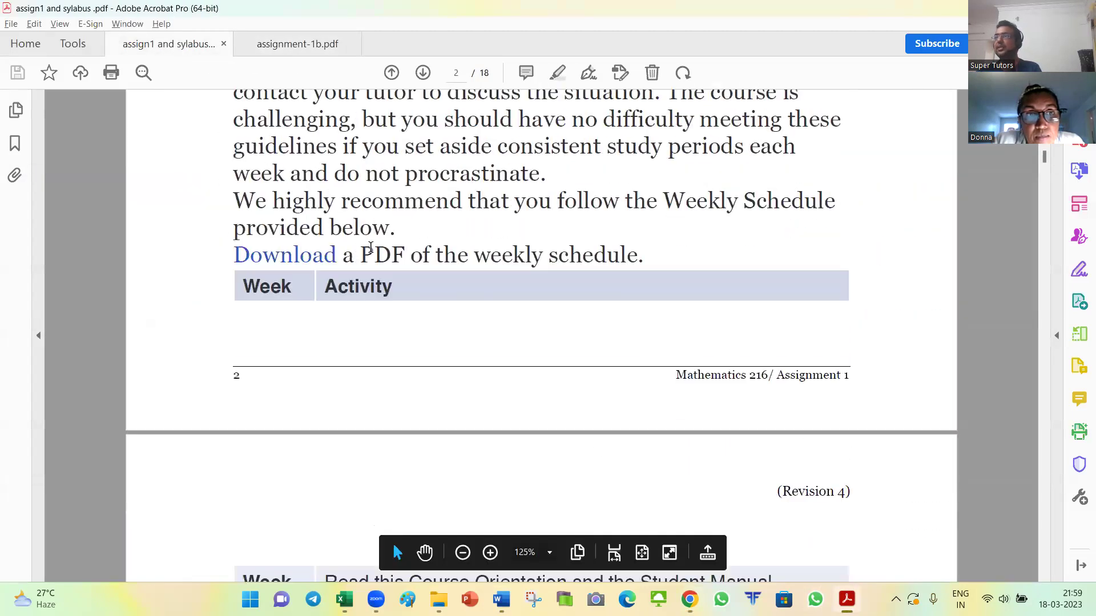
scroll(360, 269, "down", 2, "ctrl")
scroll(381, 303, "down", 12)
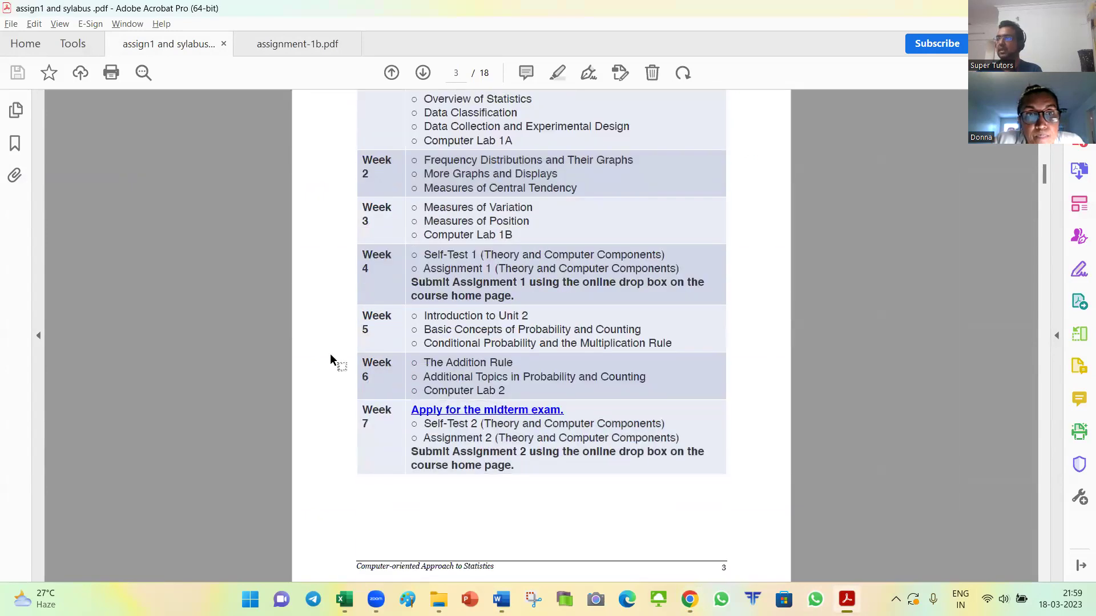
scroll(331, 356, "down", 20)
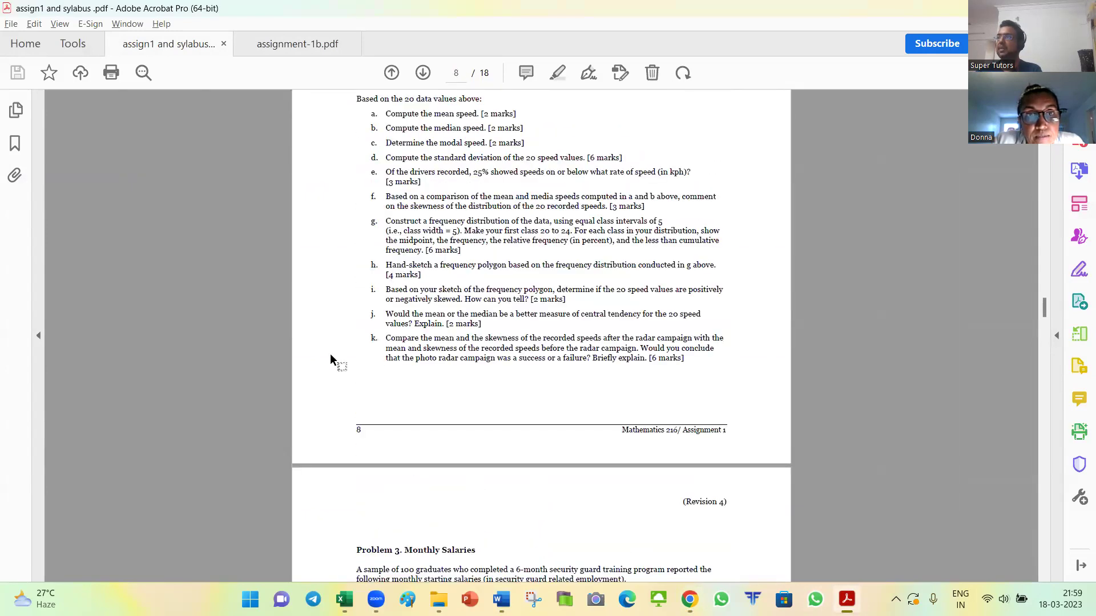
scroll(330, 360, "up", 5)
scroll(330, 360, "up", 3, "ctrl")
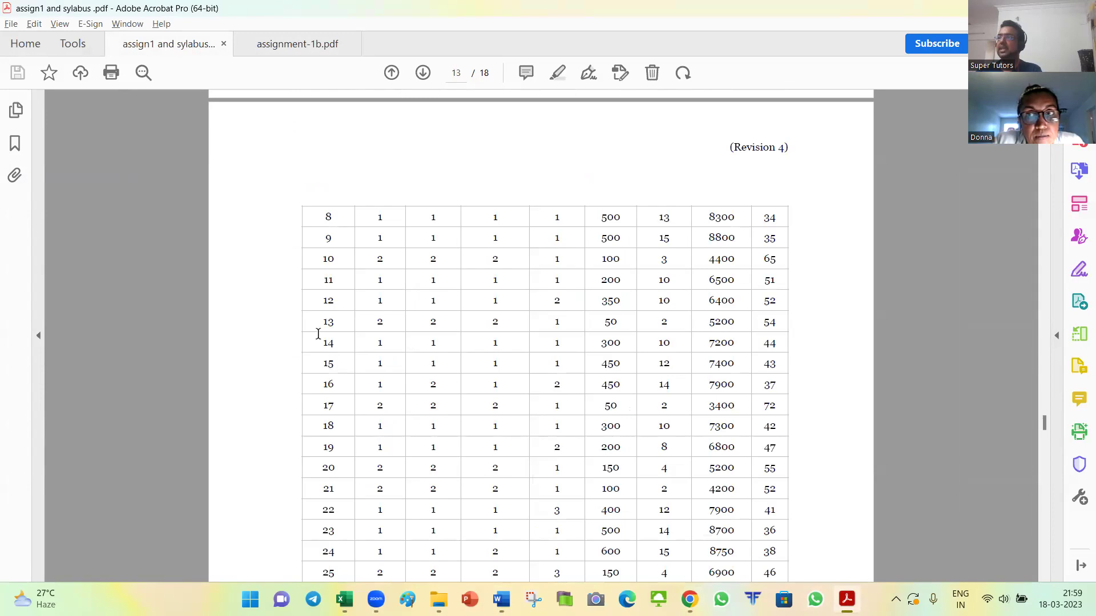
scroll(273, 288, "down", 15)
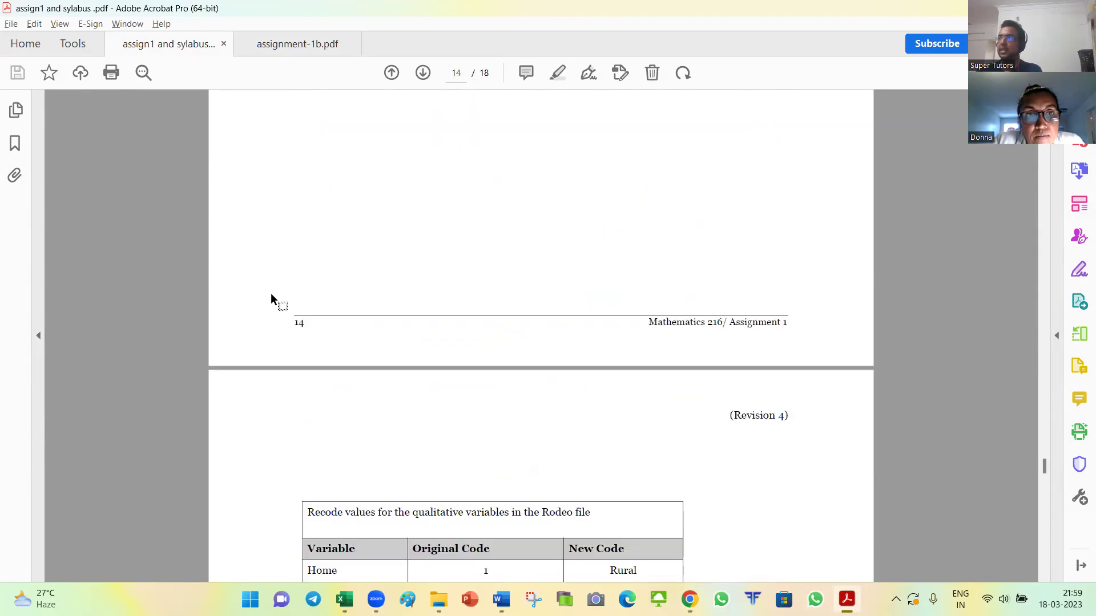
scroll(271, 293, "down", 10)
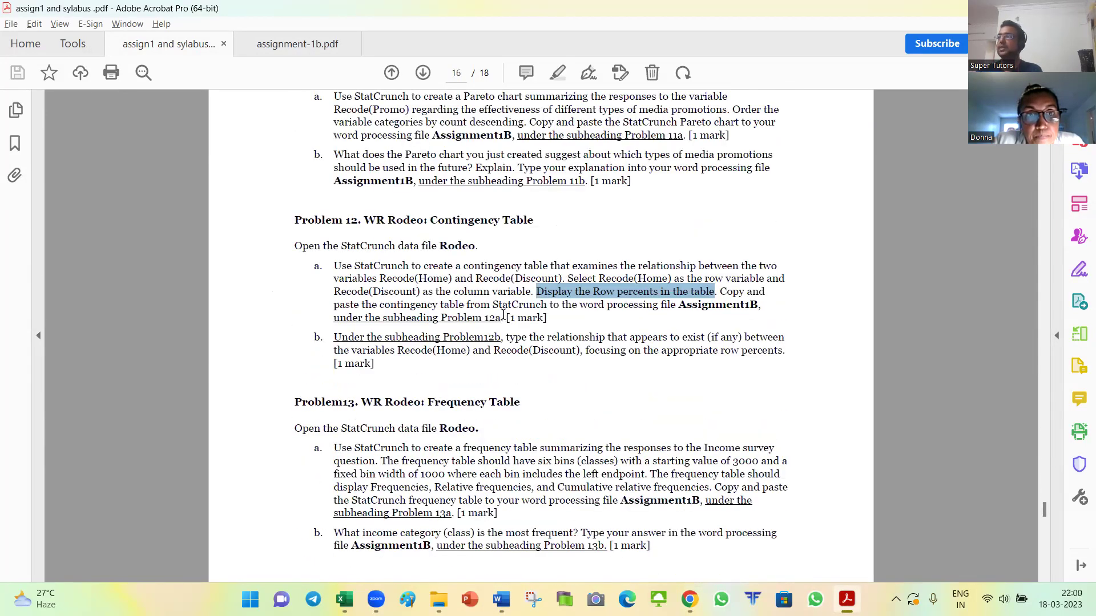
scroll(473, 279, "down", 2)
Step: Highlight several task lines and continue to Problem 17's box-and-whisker task on page 18
left_click_drag(489, 238, 617, 238)
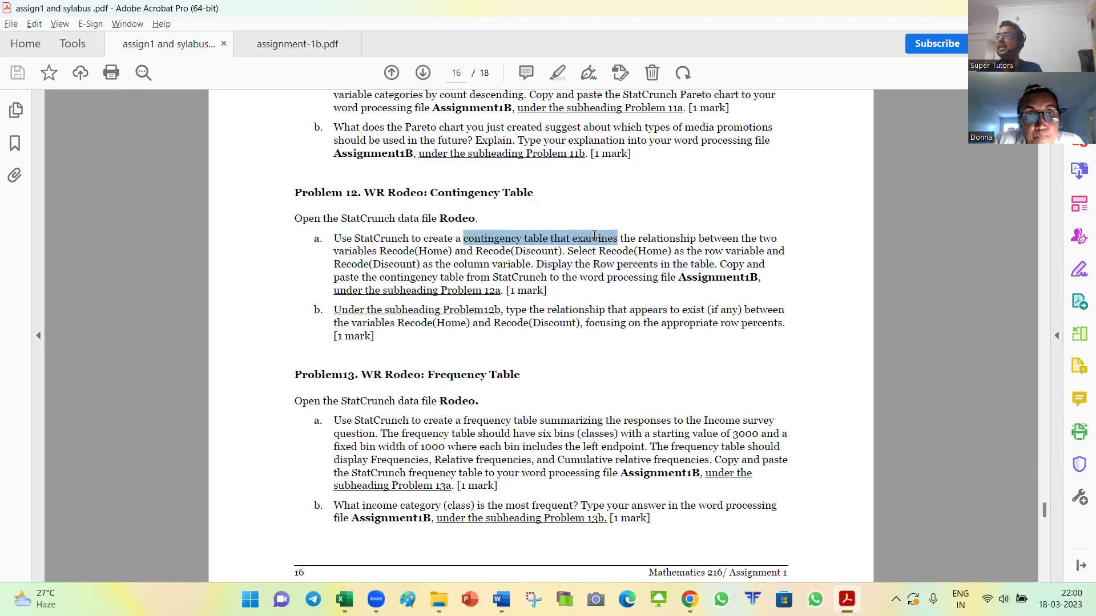
scroll(437, 332, "down", 2)
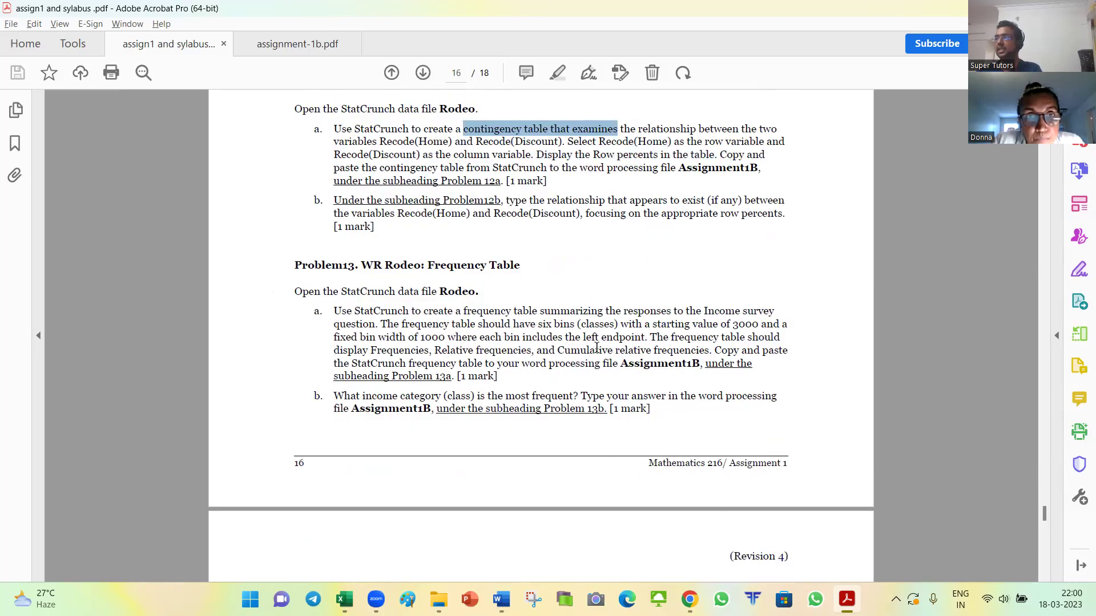
left_click_drag(460, 311, 620, 313)
scroll(558, 325, "down", 7)
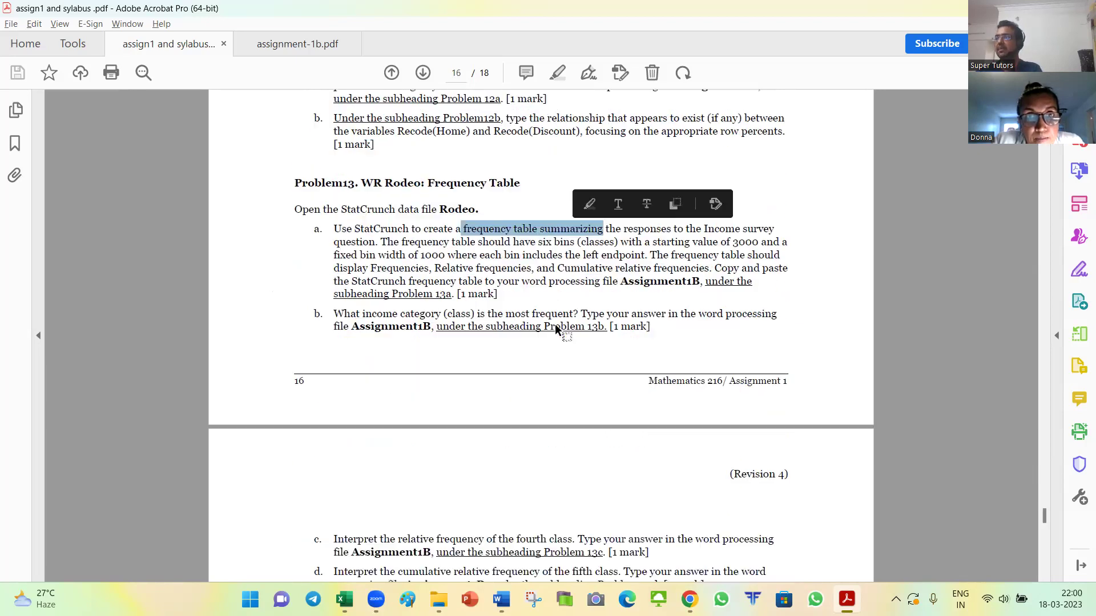
left_click_drag(455, 367, 577, 368)
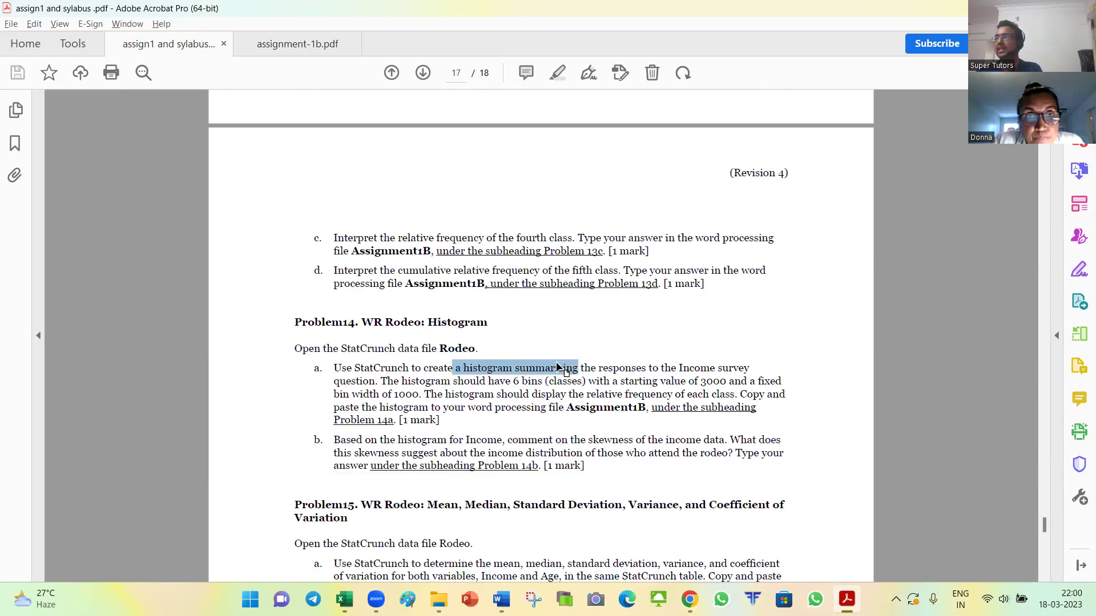
scroll(578, 368, "down", 2)
left_click_drag(659, 258, 680, 298)
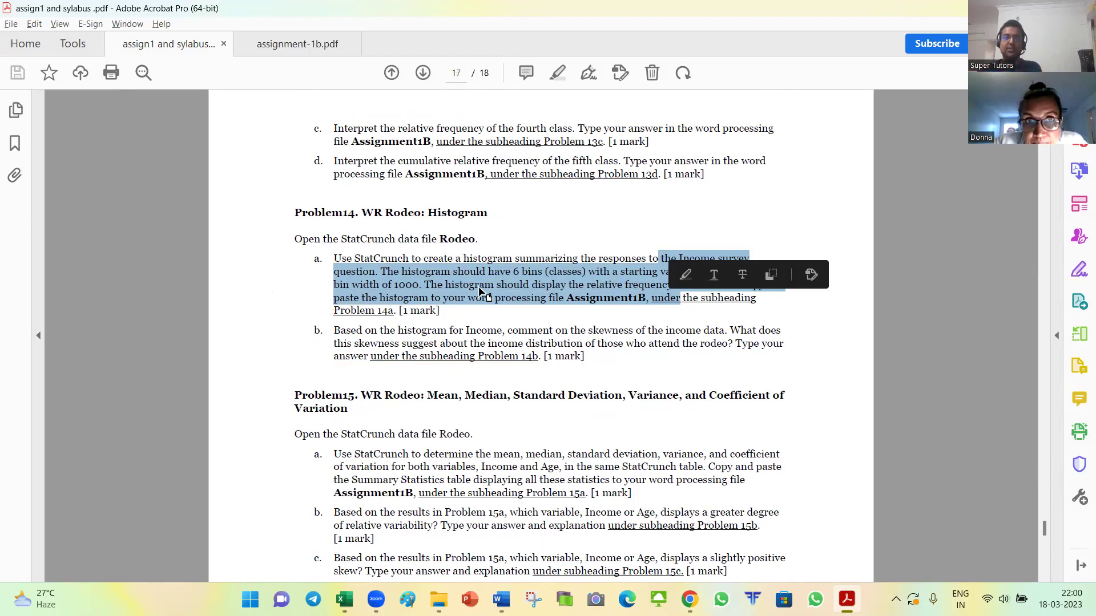
scroll(472, 290, "down", 3)
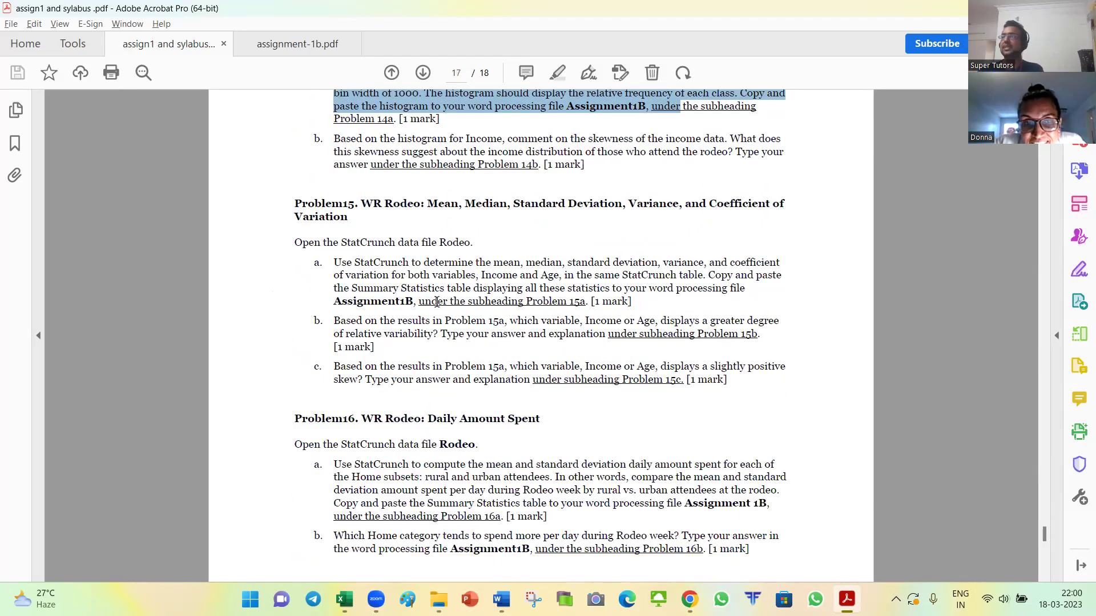
scroll(431, 283, "down", 4)
scroll(438, 301, "down", 15)
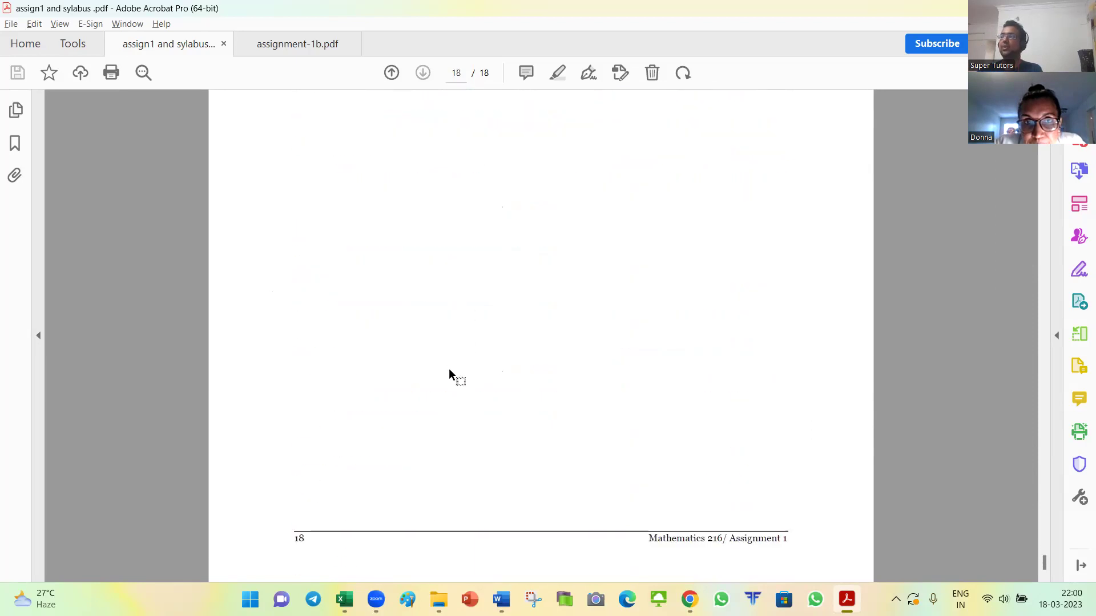
scroll(449, 368, "up", 5)
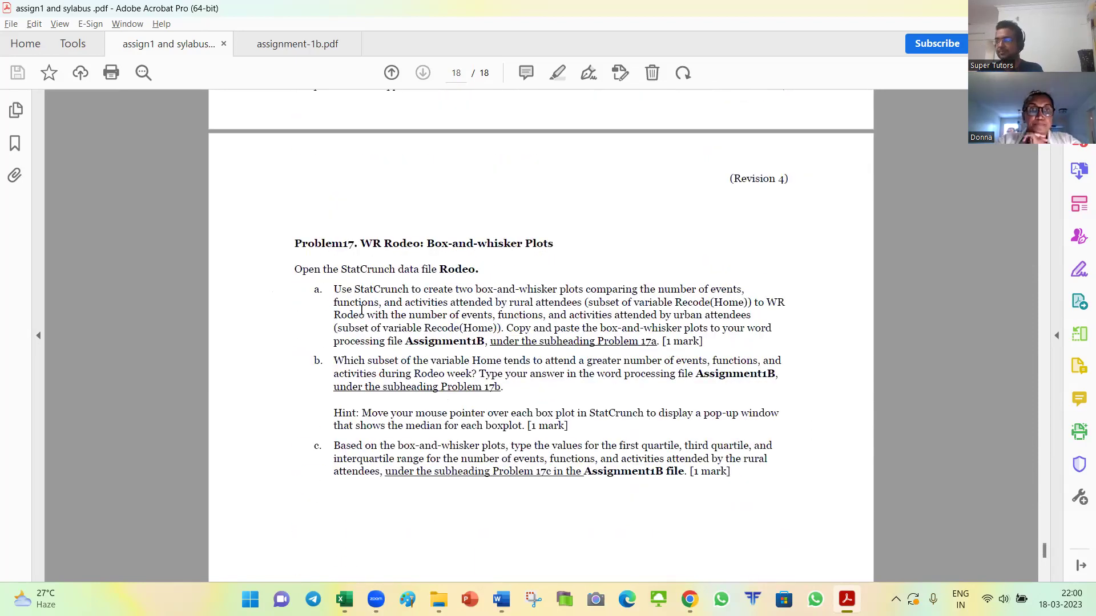